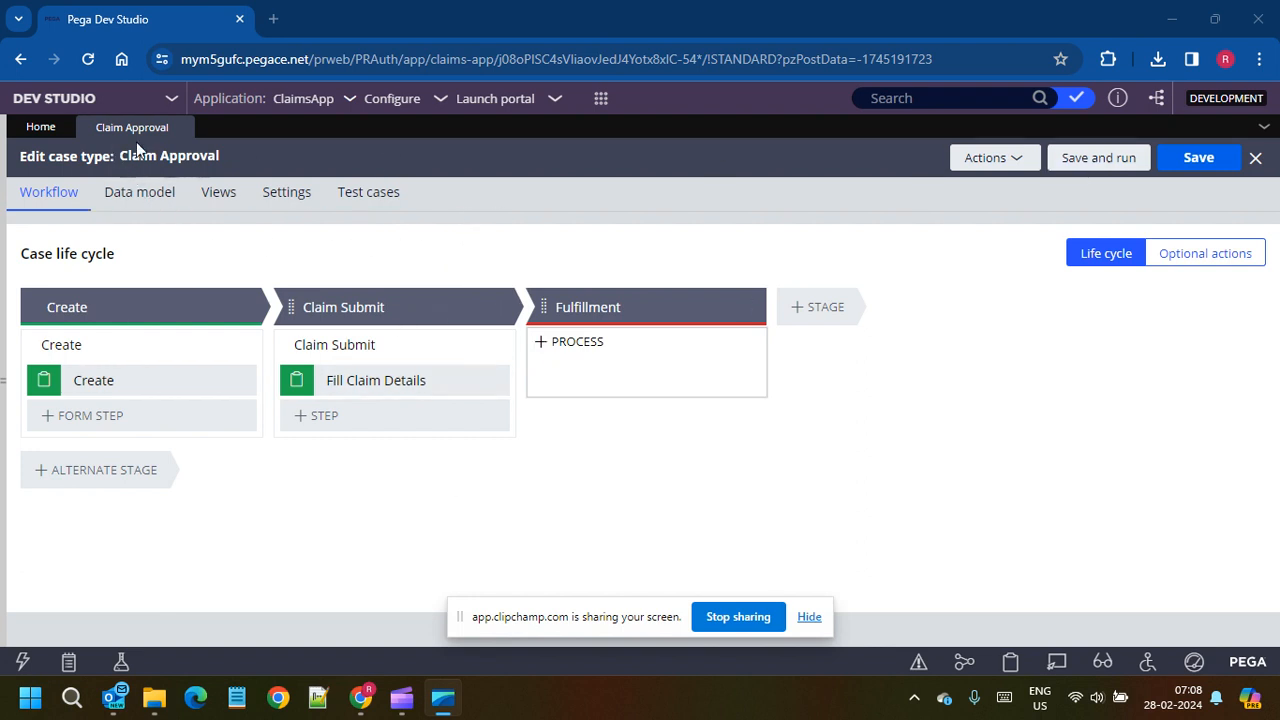
Step: Save and run the Claim Approval case type, then create the new case with its default label
{"action": "left_click", "coordinate": [1082, 157]}
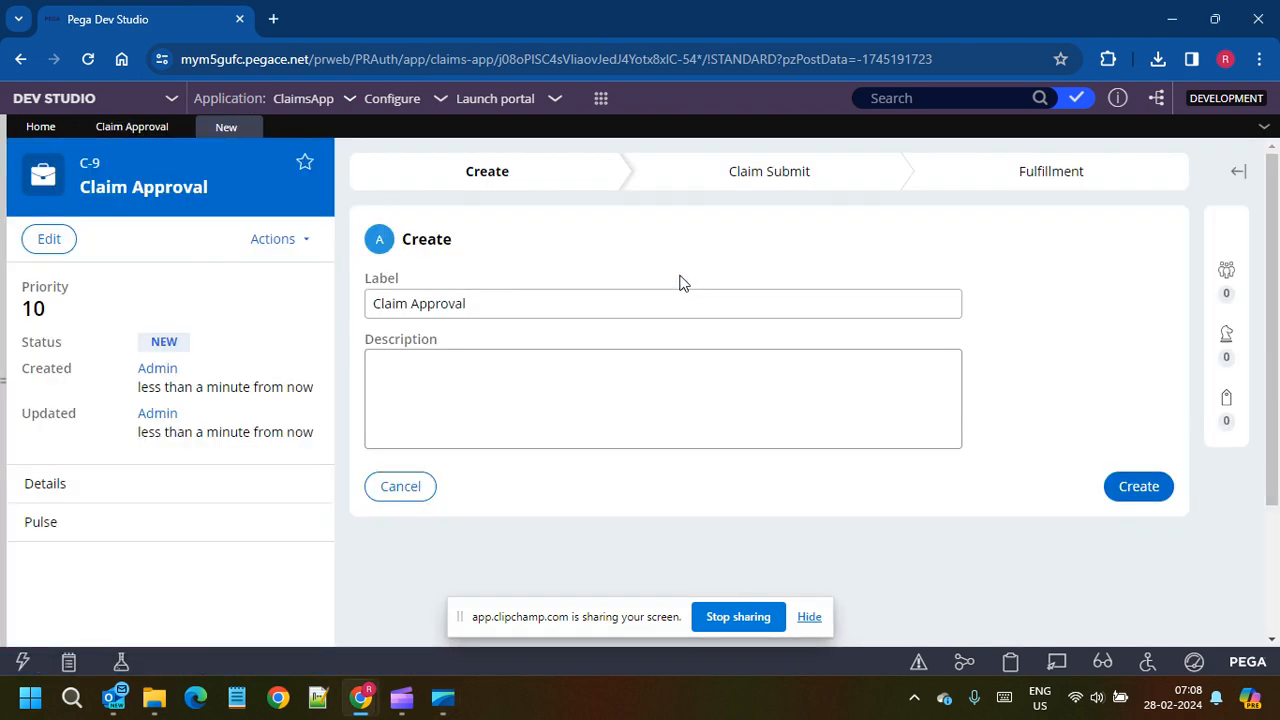
{"action": "left_click", "coordinate": [810, 617]}
{"action": "left_click", "coordinate": [1144, 488]}
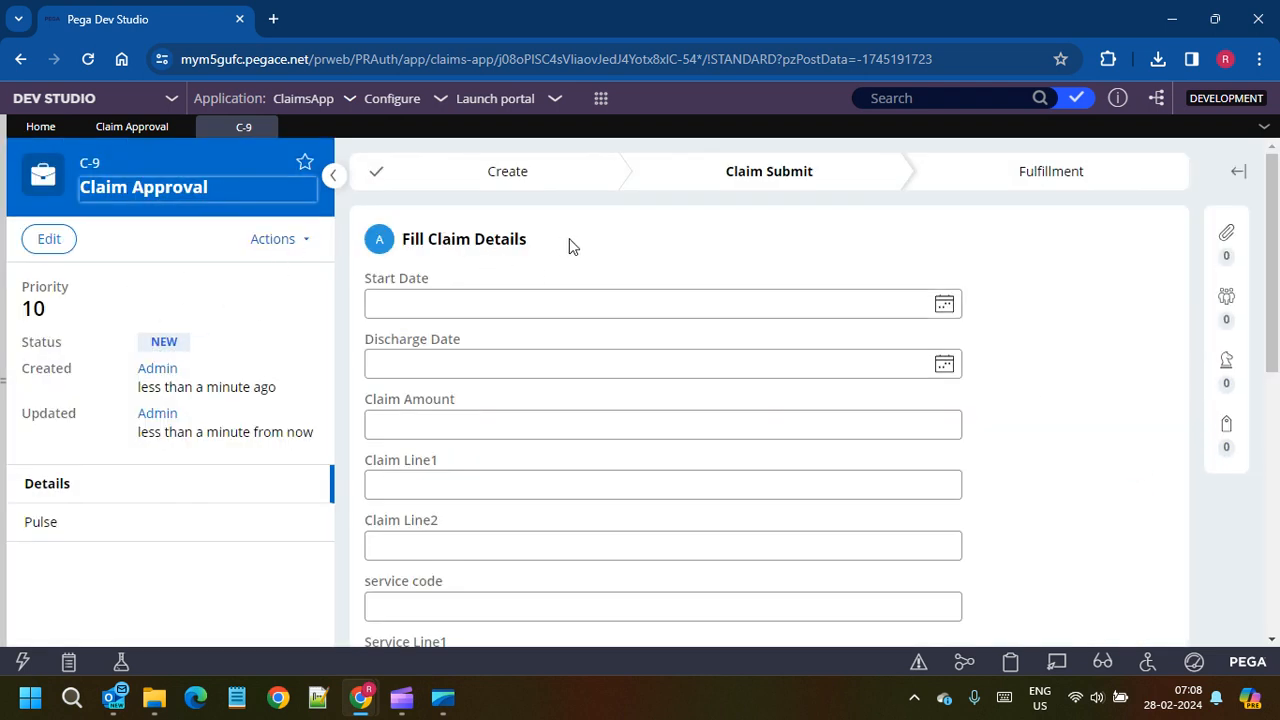
Step: Set the claim's Start Date to 2/27/2024 and its Discharge Date to 2/28/2024
{"action": "left_click", "coordinate": [446, 304]}
{"action": "left_click", "coordinate": [944, 304]}
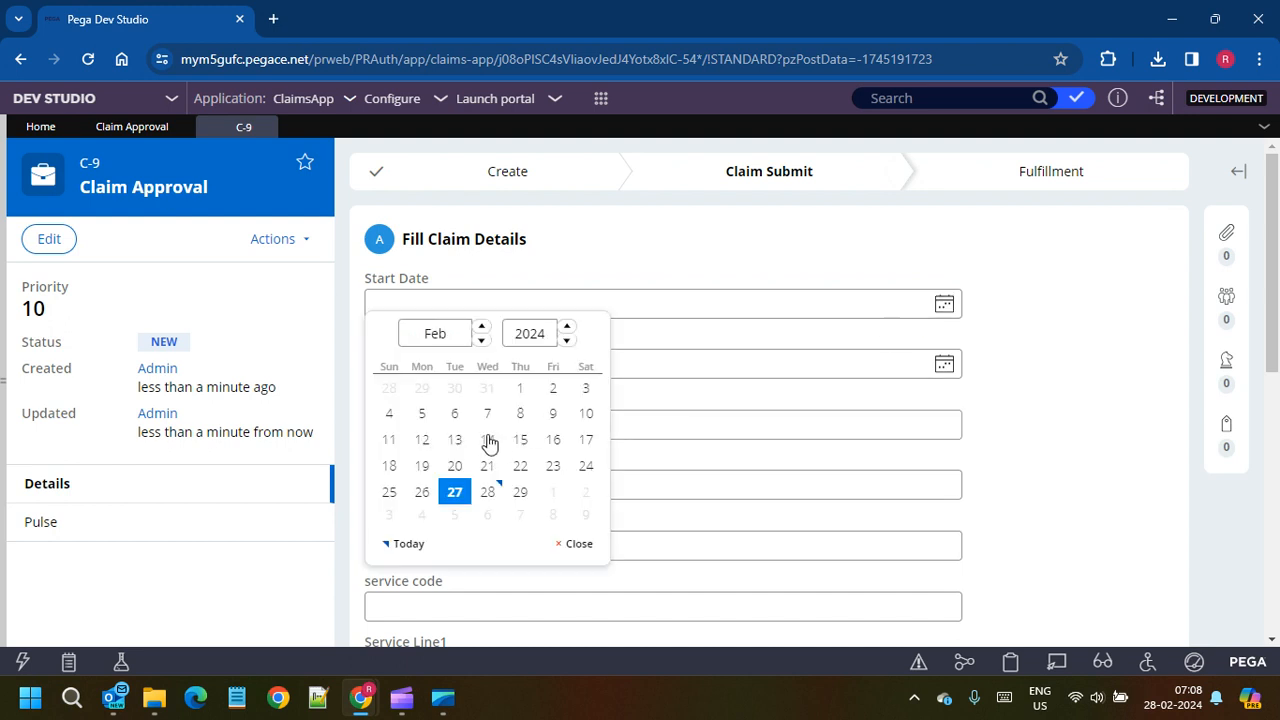
{"action": "left_click", "coordinate": [454, 491]}
{"action": "left_click", "coordinate": [944, 364]}
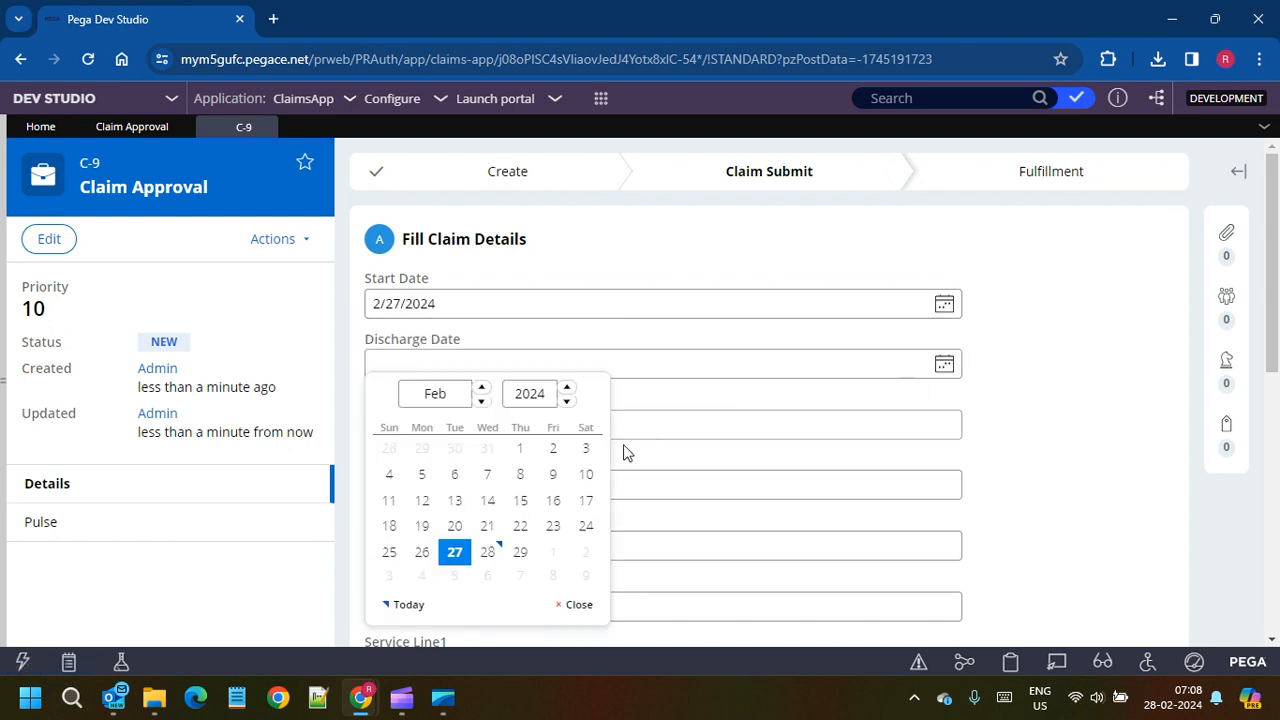
{"action": "left_click", "coordinate": [487, 551]}
Step: Enter a Claim Amount of 23234 and the comment "test" in the claim details form
{"action": "scroll", "coordinate": [688, 345], "scroll_direction": "down", "scroll_amount": 2}
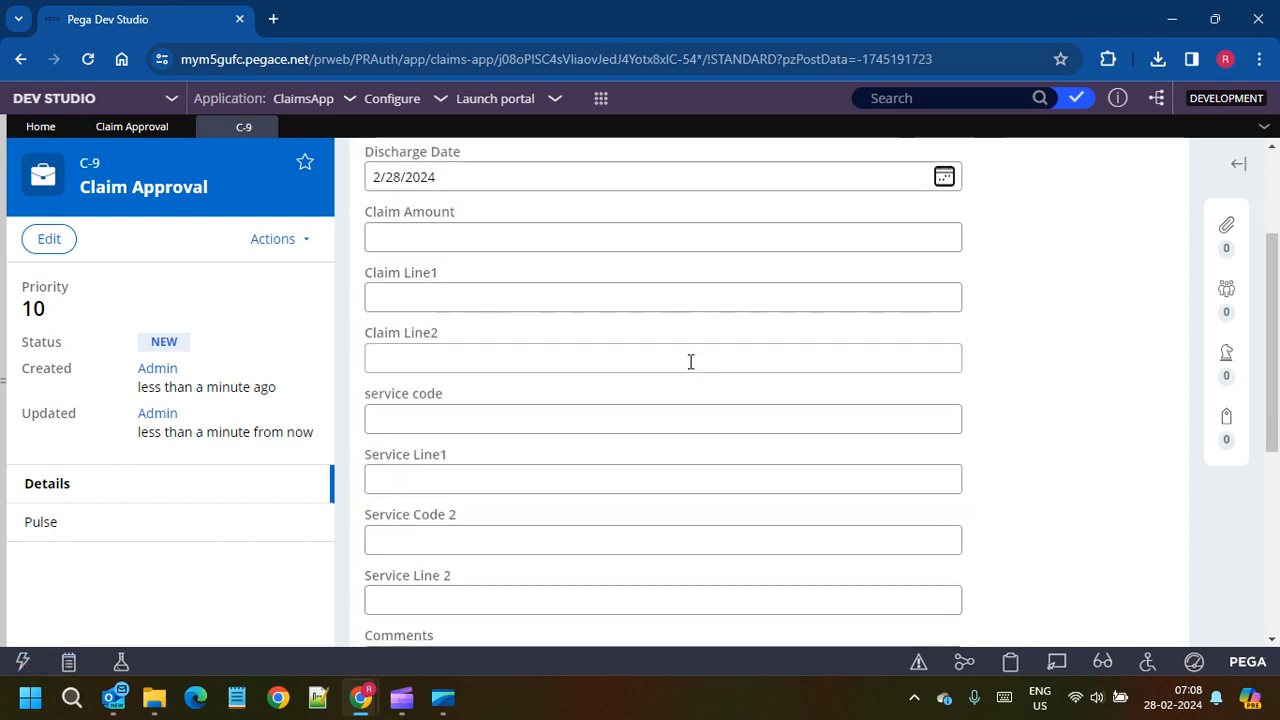
{"action": "left_click", "coordinate": [462, 230]}
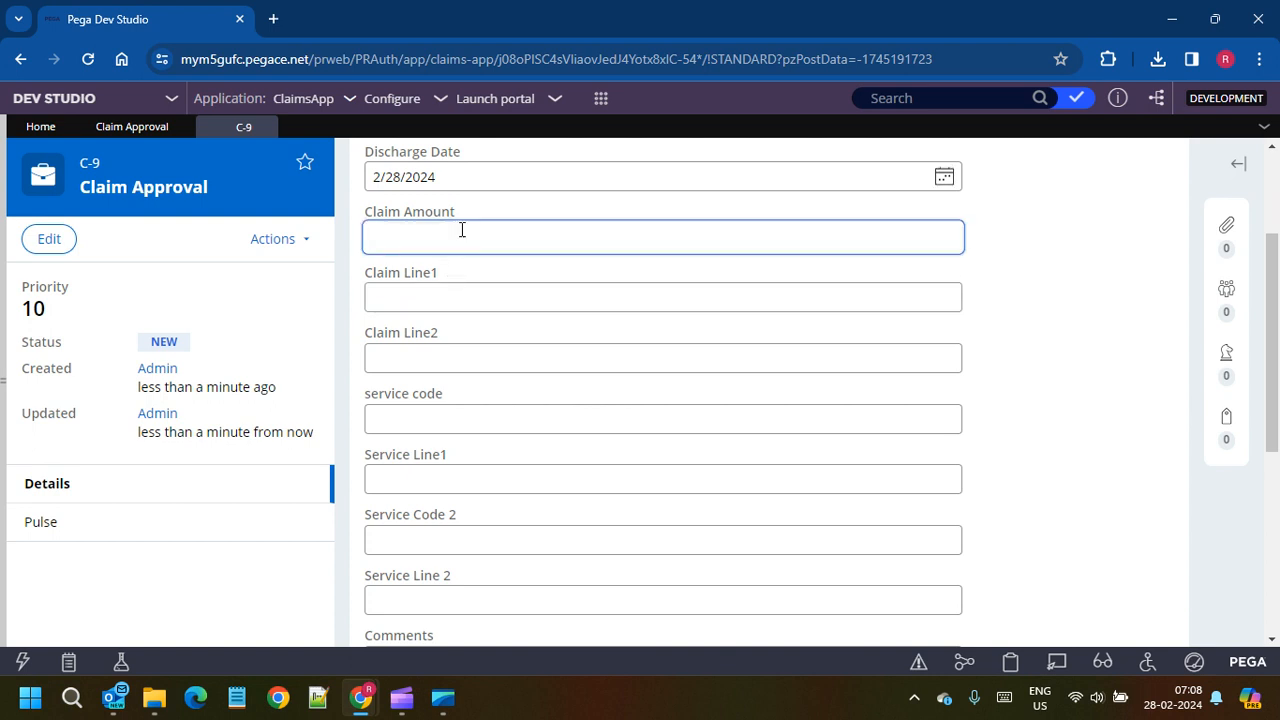
{"action": "type", "text": "23234"}
{"action": "scroll", "coordinate": [463, 526], "scroll_direction": "down", "scroll_amount": 3}
{"action": "left_click", "coordinate": [466, 378]}
{"action": "type", "text": "test"}
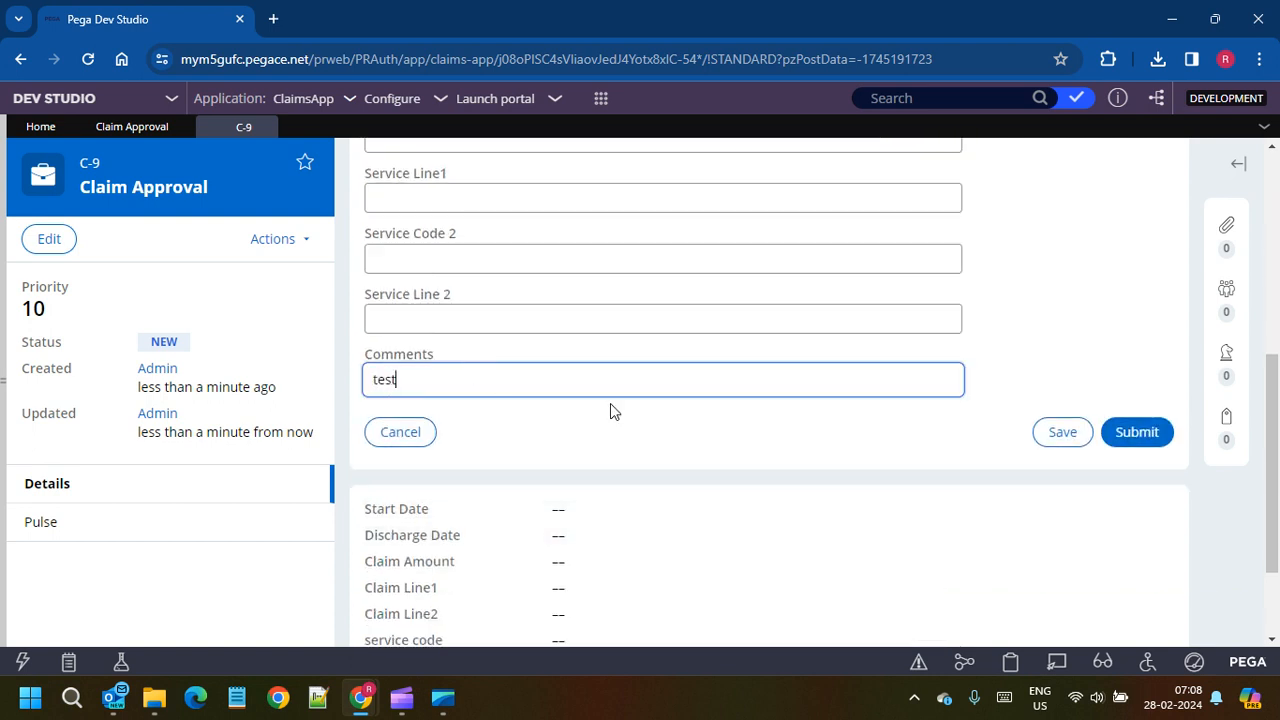
{"action": "left_click", "coordinate": [1146, 436]}
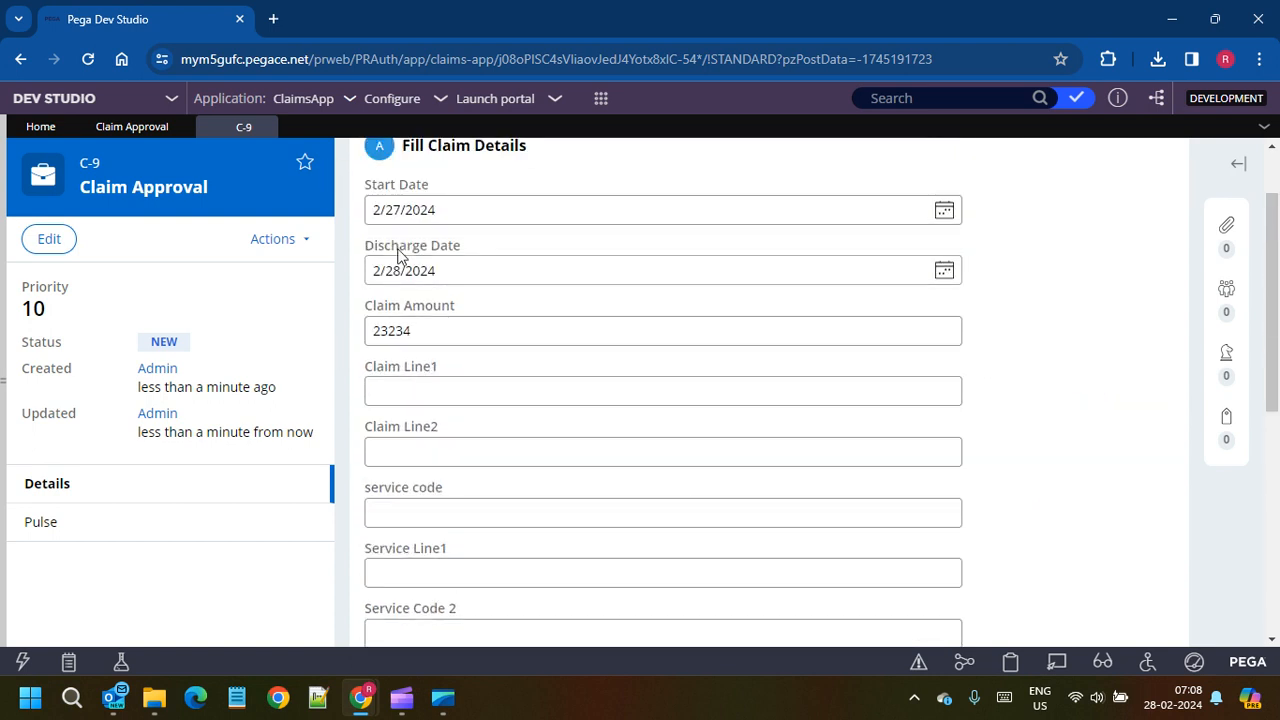
Step: Review the filled claim form and check the case's utilities for files and documents
{"action": "scroll", "coordinate": [1073, 400], "scroll_direction": "down", "scroll_amount": 3}
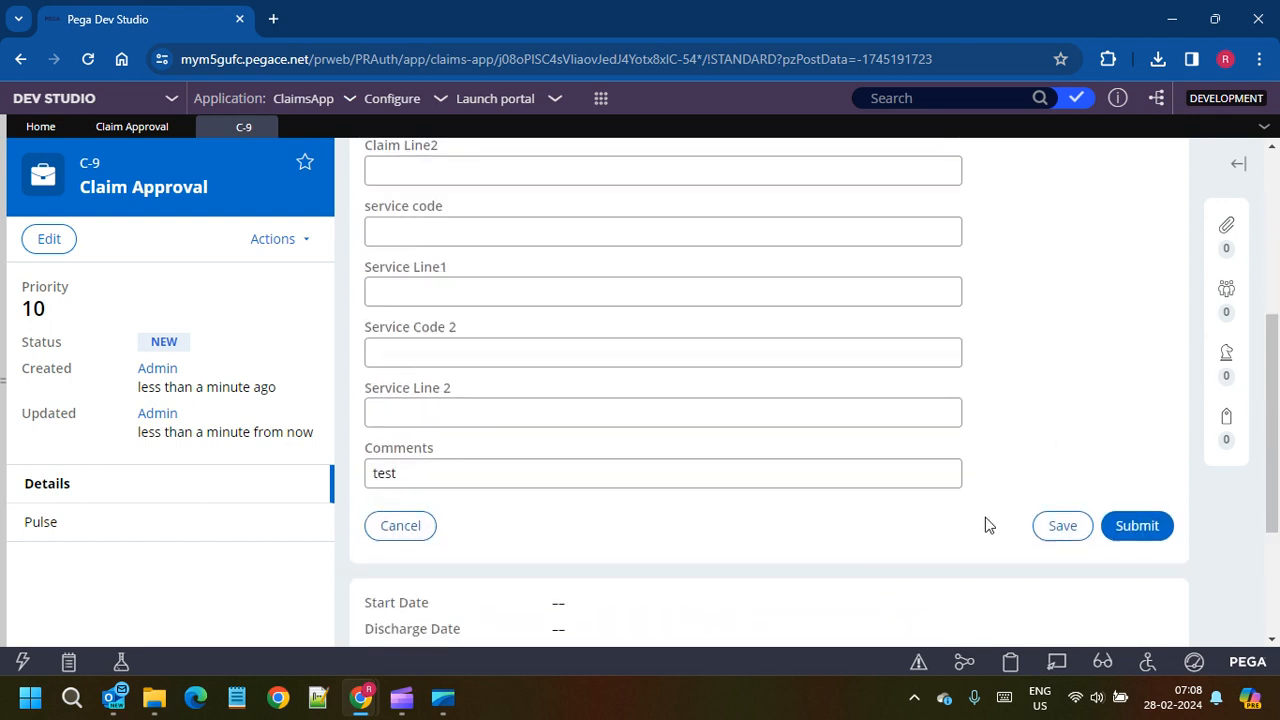
{"action": "scroll", "coordinate": [445, 530], "scroll_direction": "up", "scroll_amount": 1}
{"action": "scroll", "coordinate": [445, 530], "scroll_direction": "up", "scroll_amount": 3}
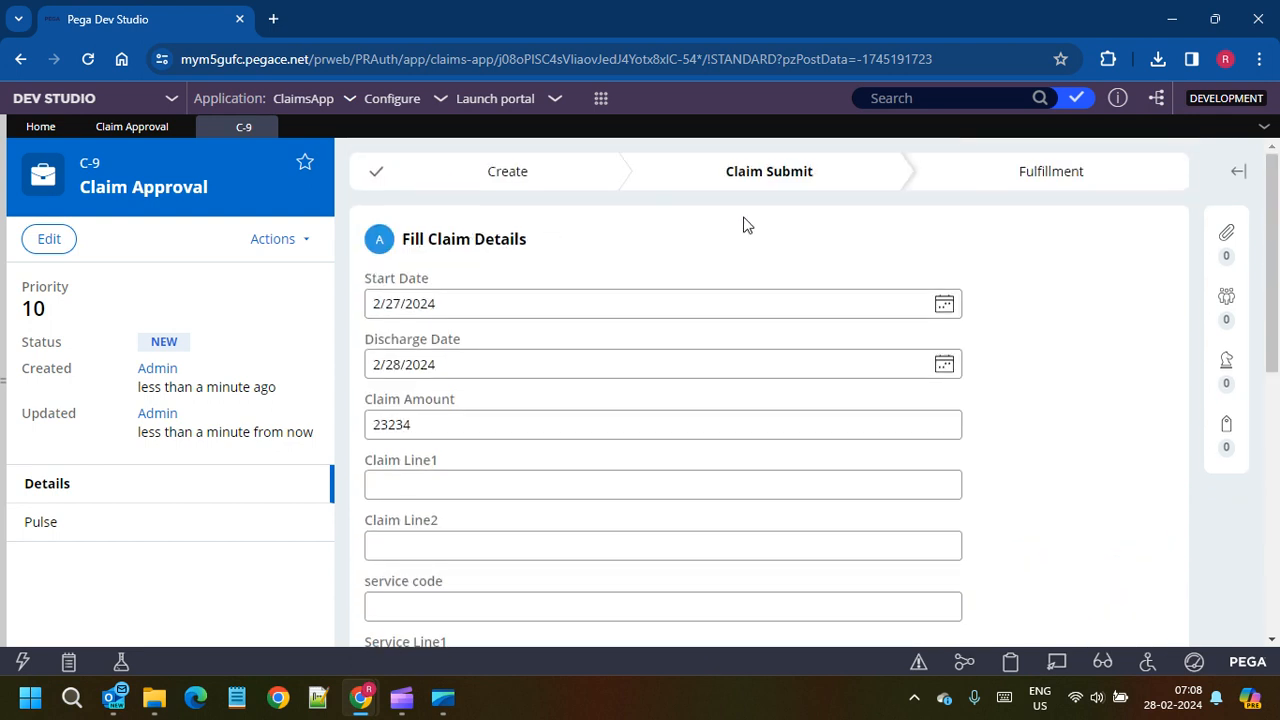
{"action": "left_click", "coordinate": [1227, 234]}
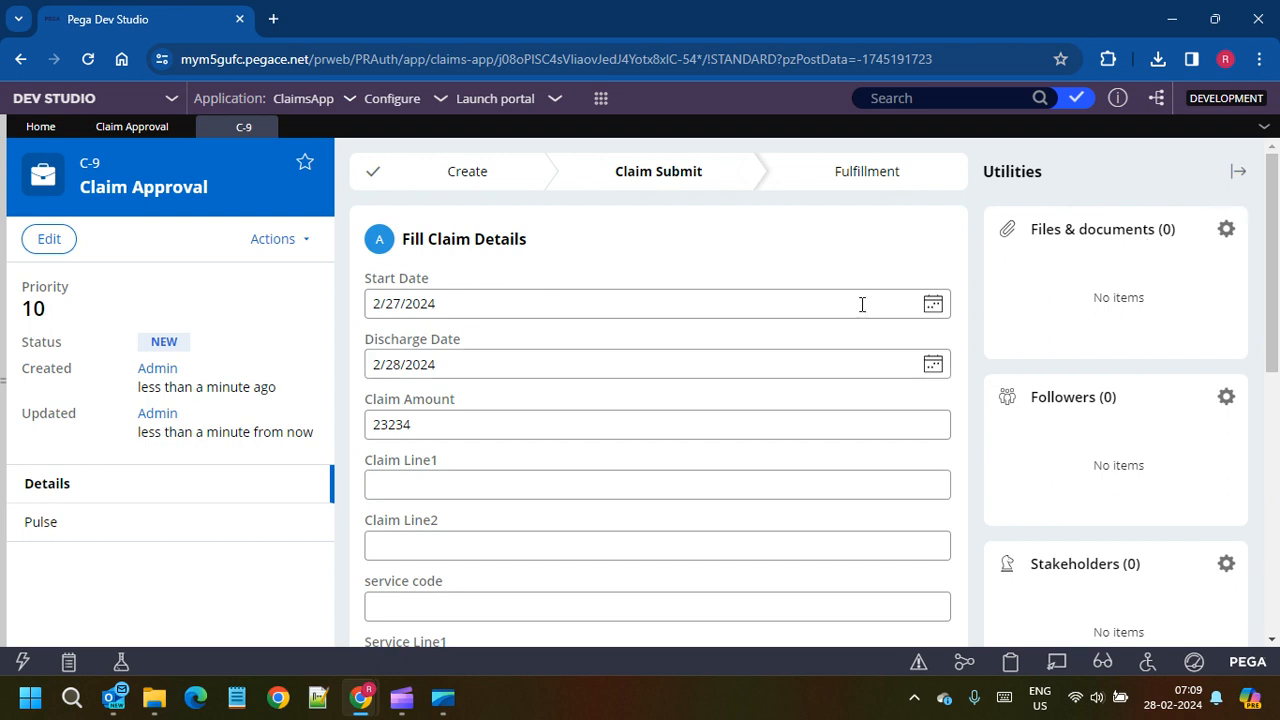
{"action": "left_click", "coordinate": [1238, 173]}
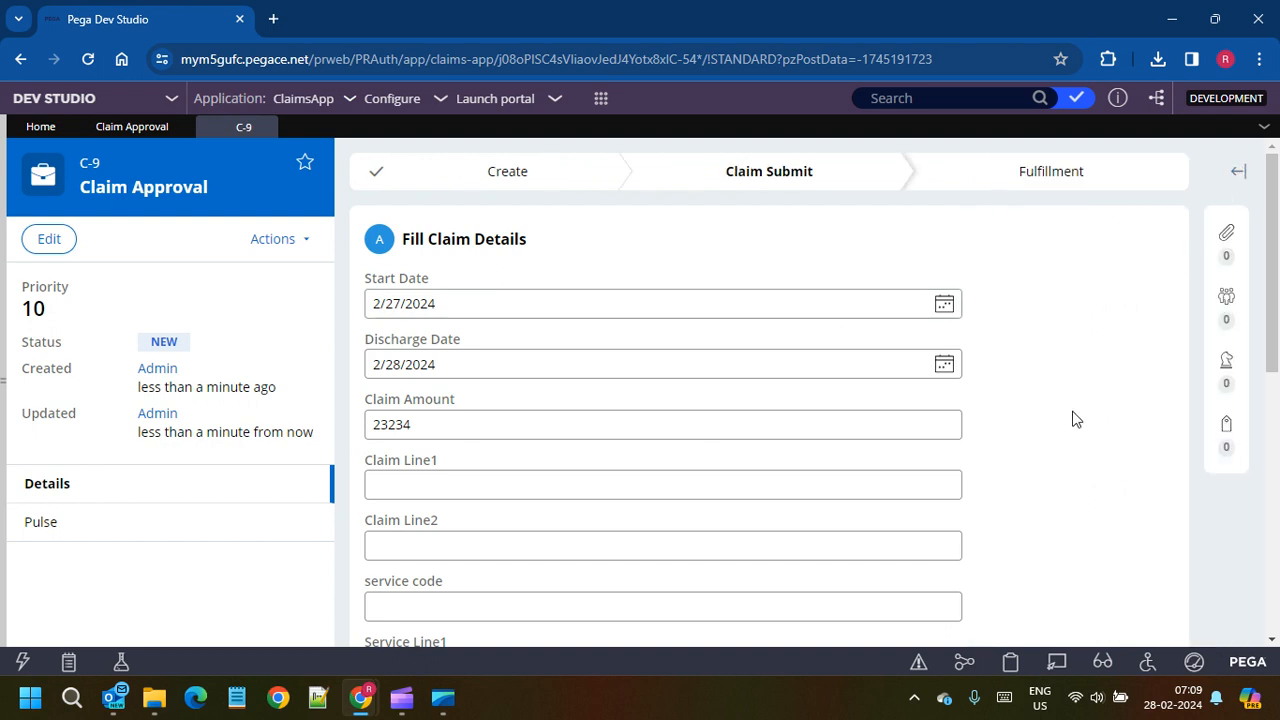
{"action": "scroll", "coordinate": [1075, 419], "scroll_direction": "down", "scroll_amount": 4}
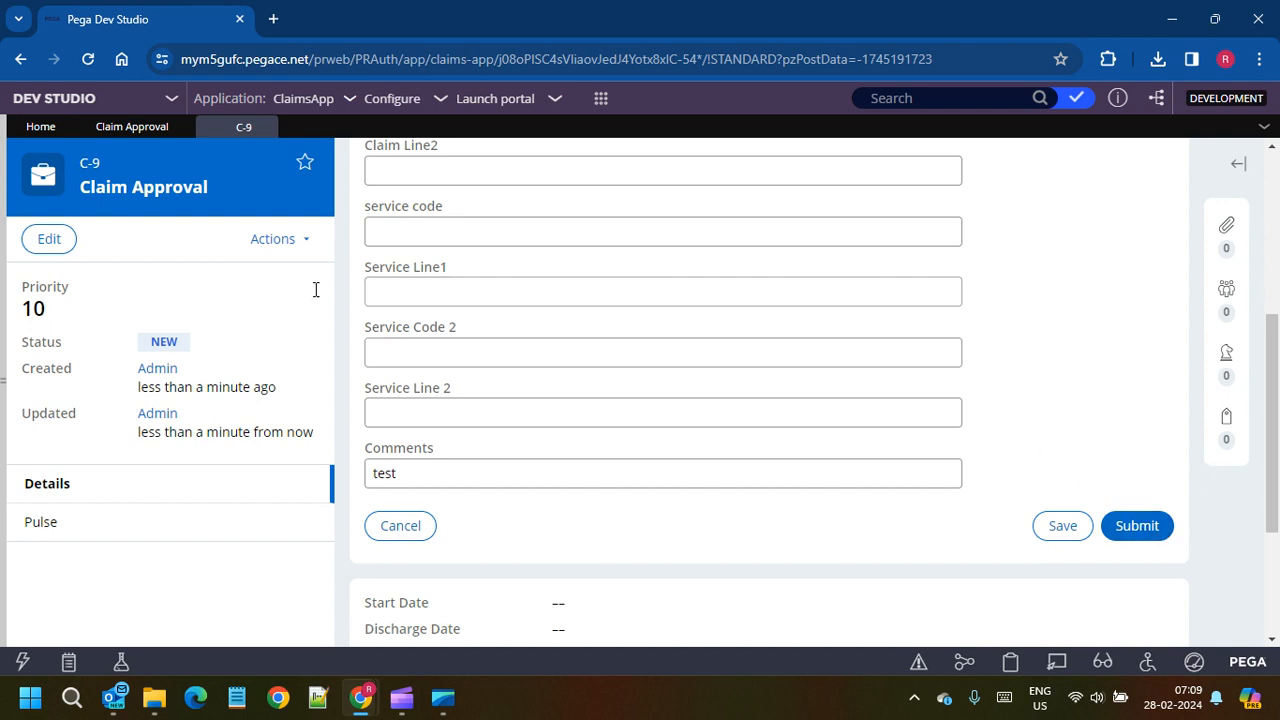
Step: Add a new process named "Send Claim Form Email" to the case type's Claim Submit stage and save the case type
{"action": "left_click", "coordinate": [116, 127]}
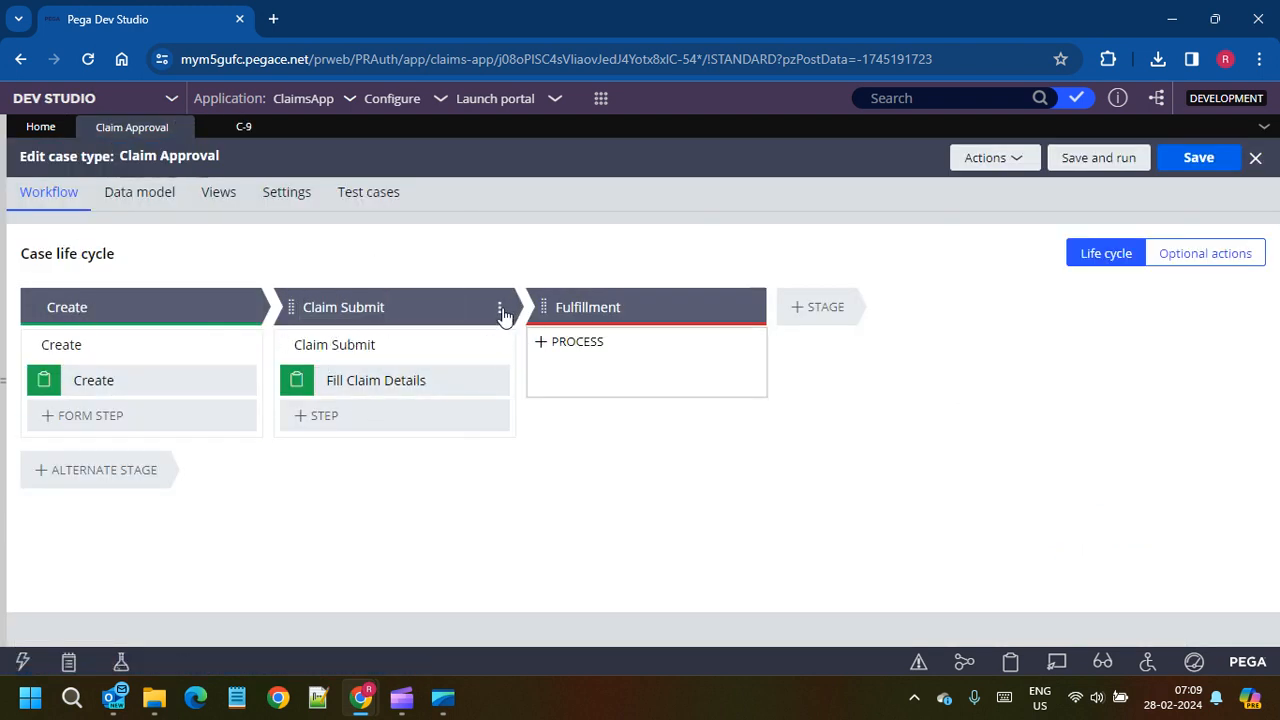
{"action": "left_click", "coordinate": [499, 307]}
{"action": "mouse_move", "coordinate": [480, 338]}
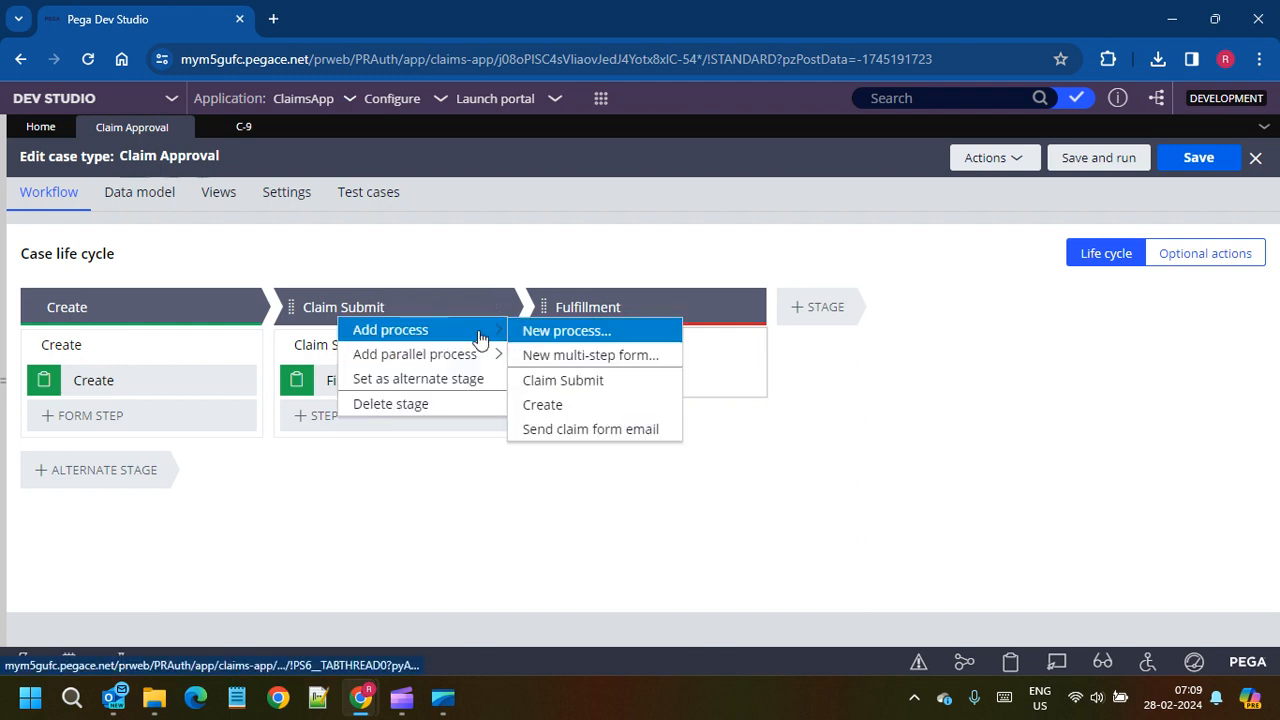
{"action": "left_click", "coordinate": [566, 331]}
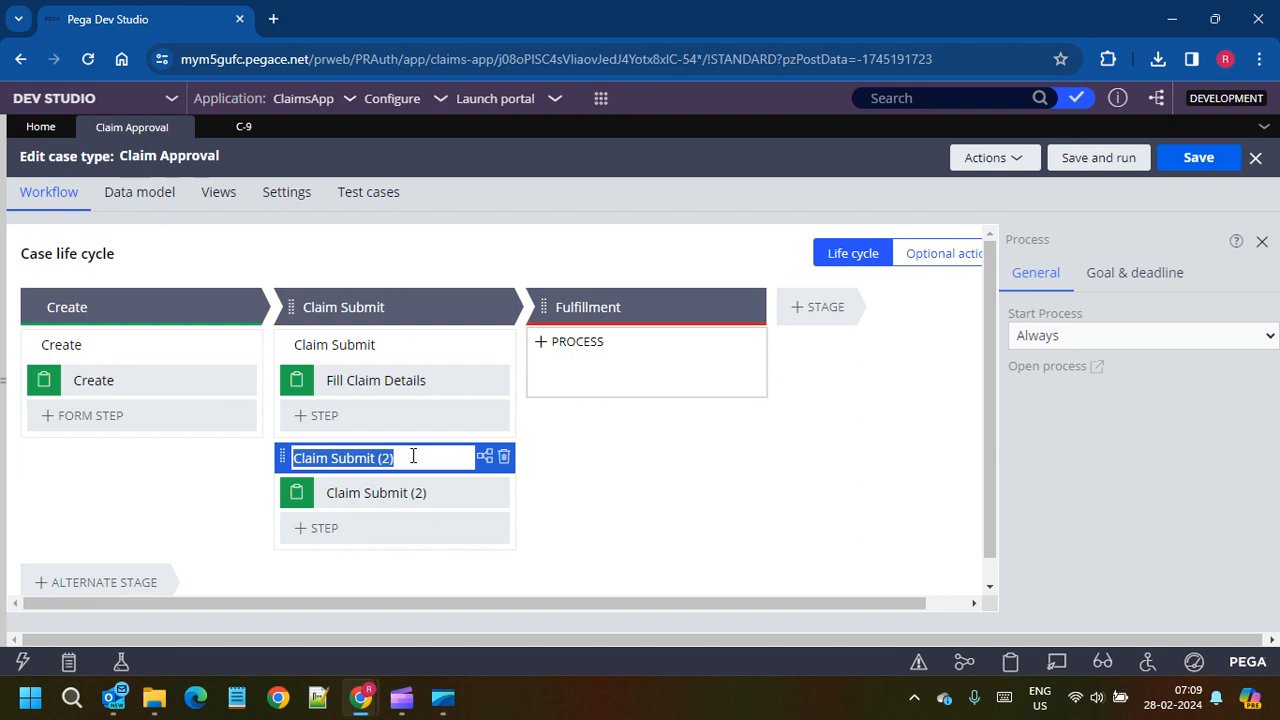
{"action": "type", "text": "Claim "}
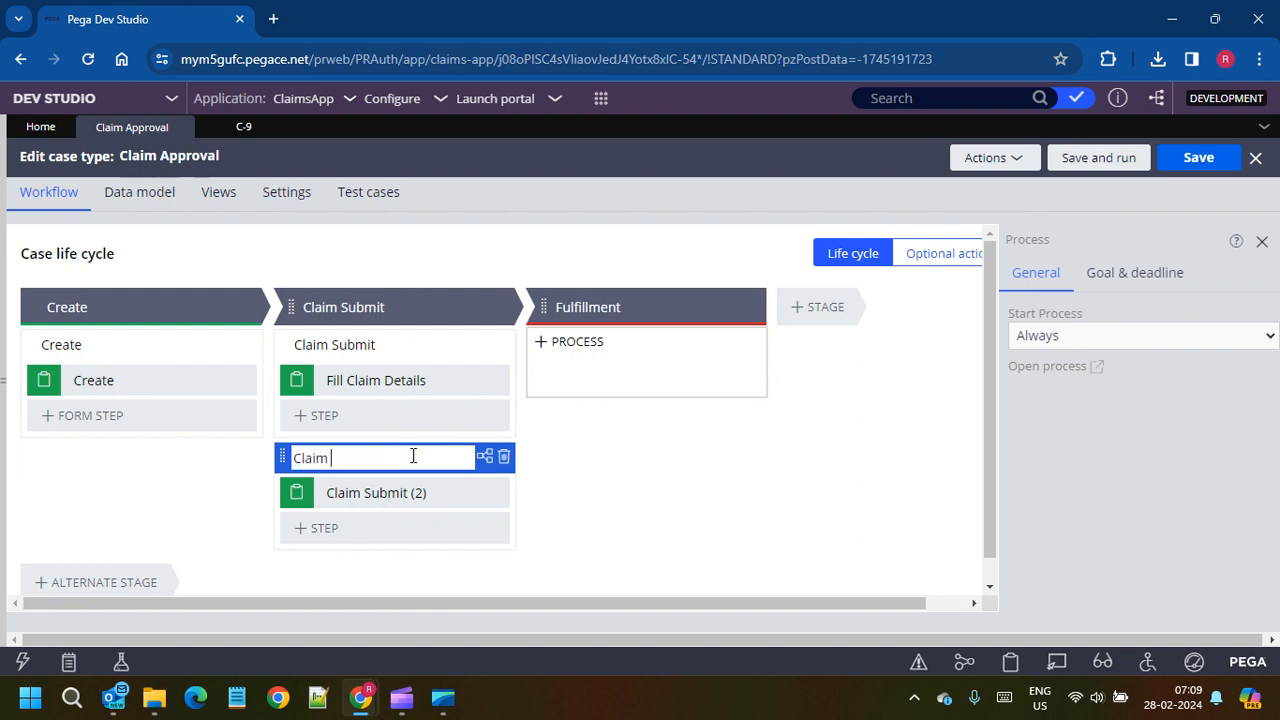
{"action": "type", "text": "Form"}
{"action": "type", "text": "Send "}
{"action": "type", "text": " Emai"}
{"action": "type", "text": "l"}
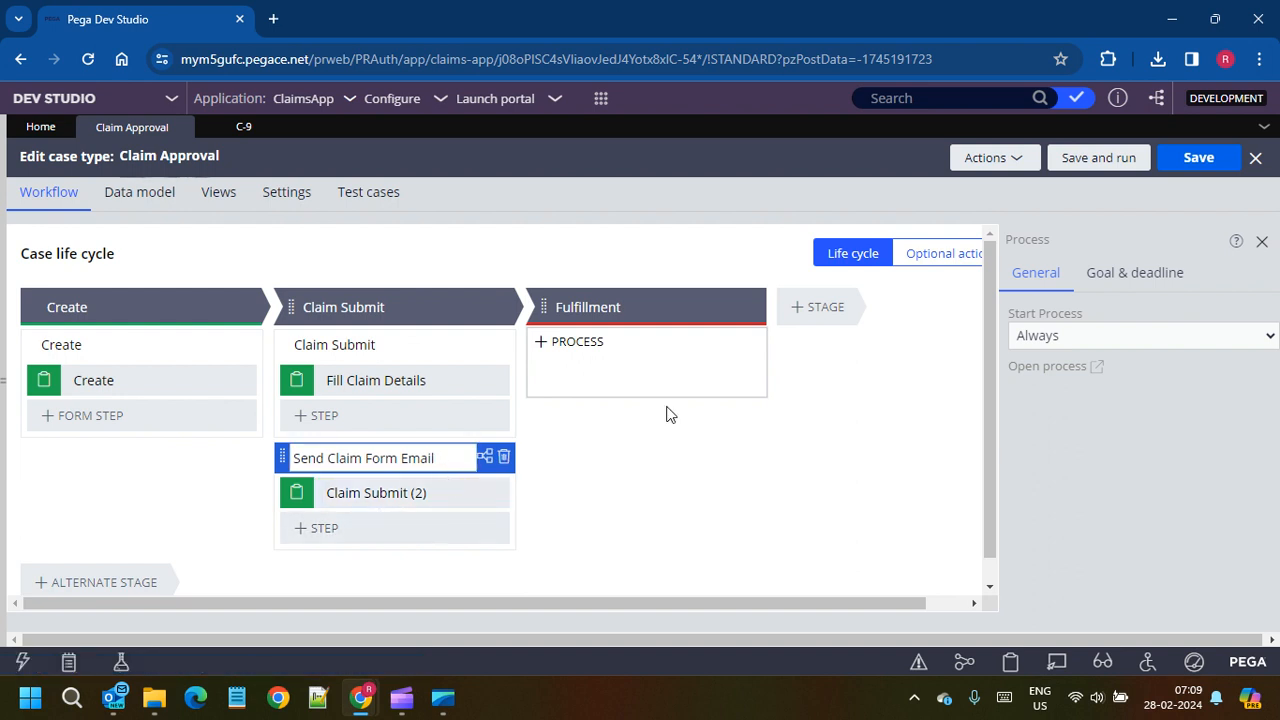
{"action": "left_click", "coordinate": [1198, 173]}
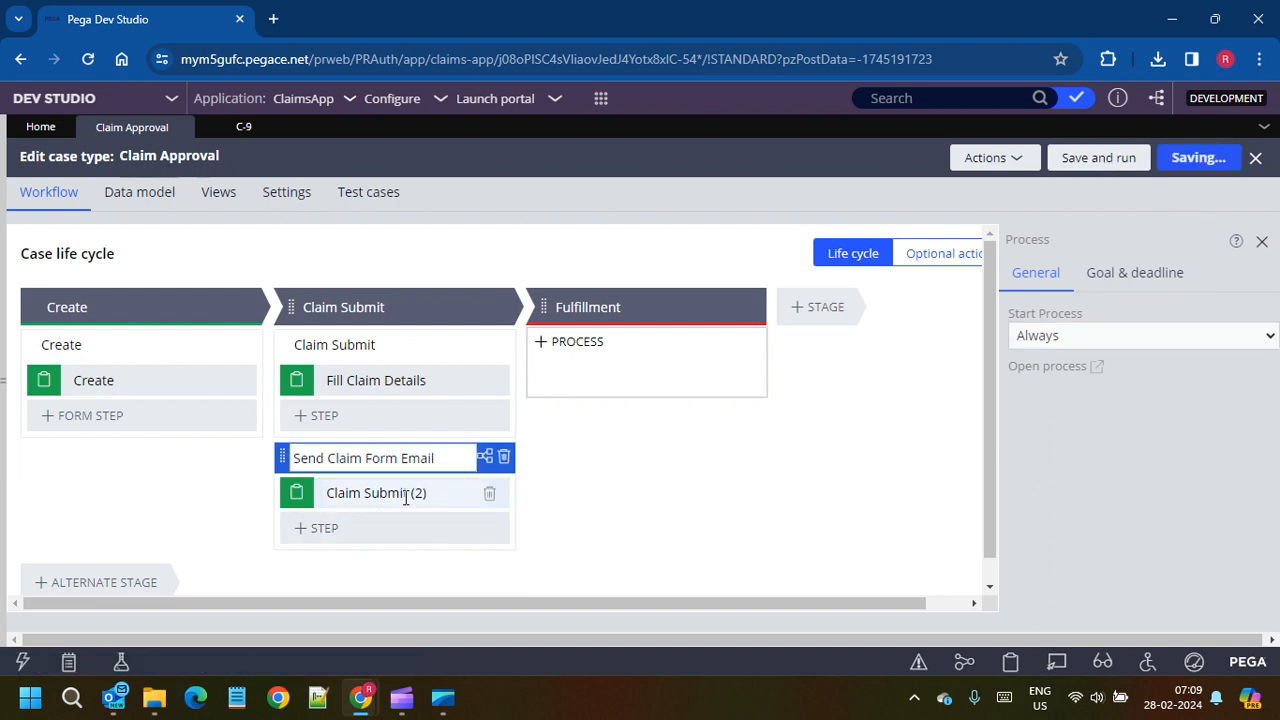
Step: Open the Send Claim Form Email flow and remove the Claim Submit (2) assignment and its outgoing connector
{"action": "left_click", "coordinate": [1045, 367]}
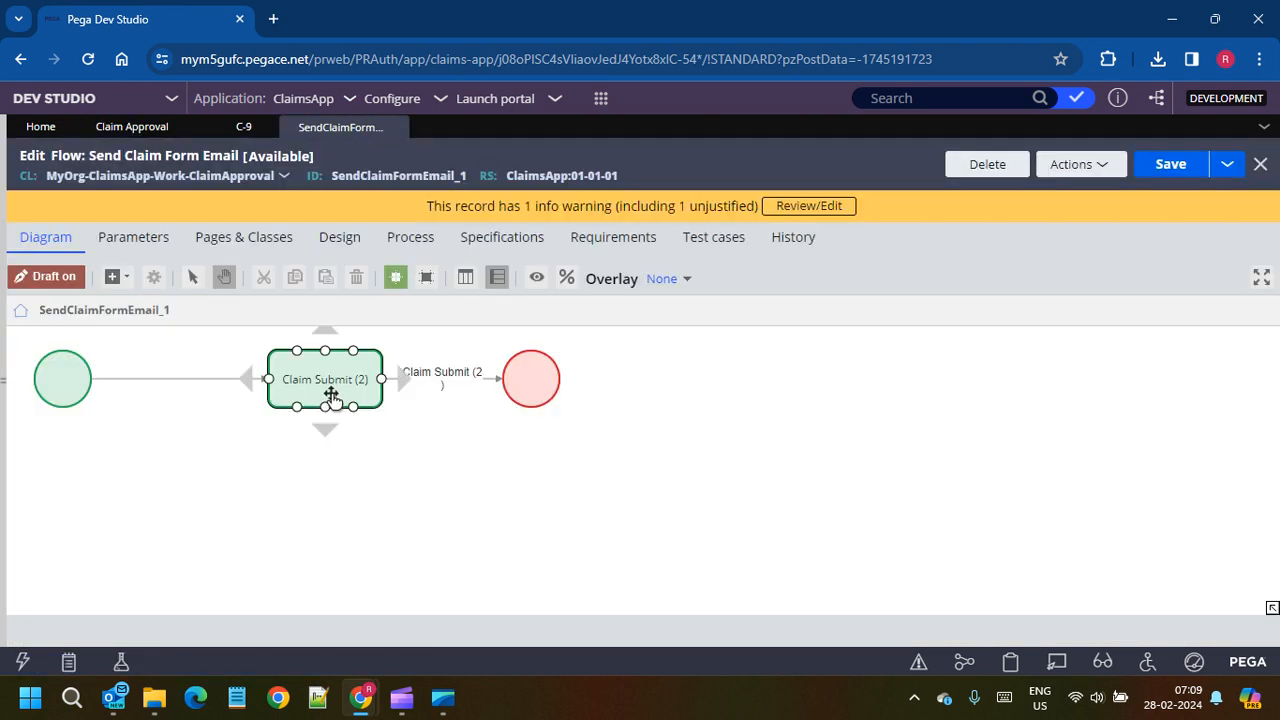
{"action": "left_click_drag", "start_coordinate": [520, 386], "coordinate": [912, 382]}
{"action": "left_click", "coordinate": [337, 372]}
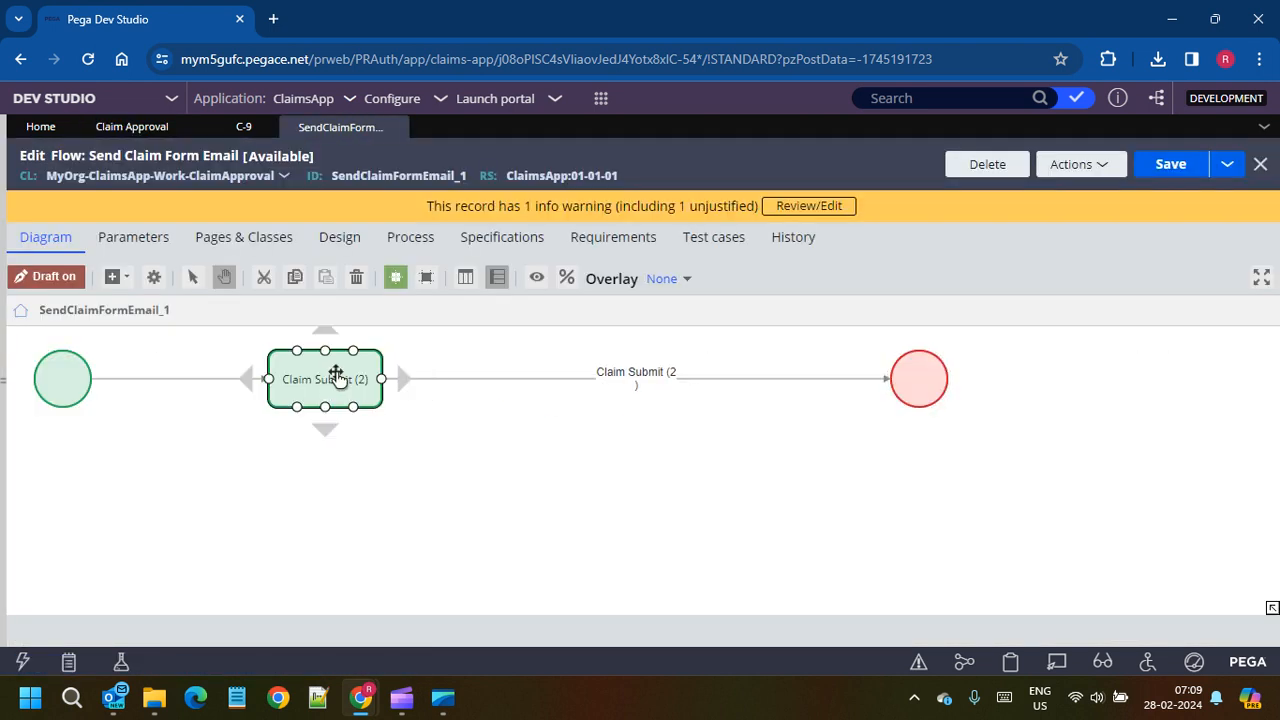
{"action": "key", "text": "Delete"}
{"action": "left_click", "coordinate": [629, 380]}
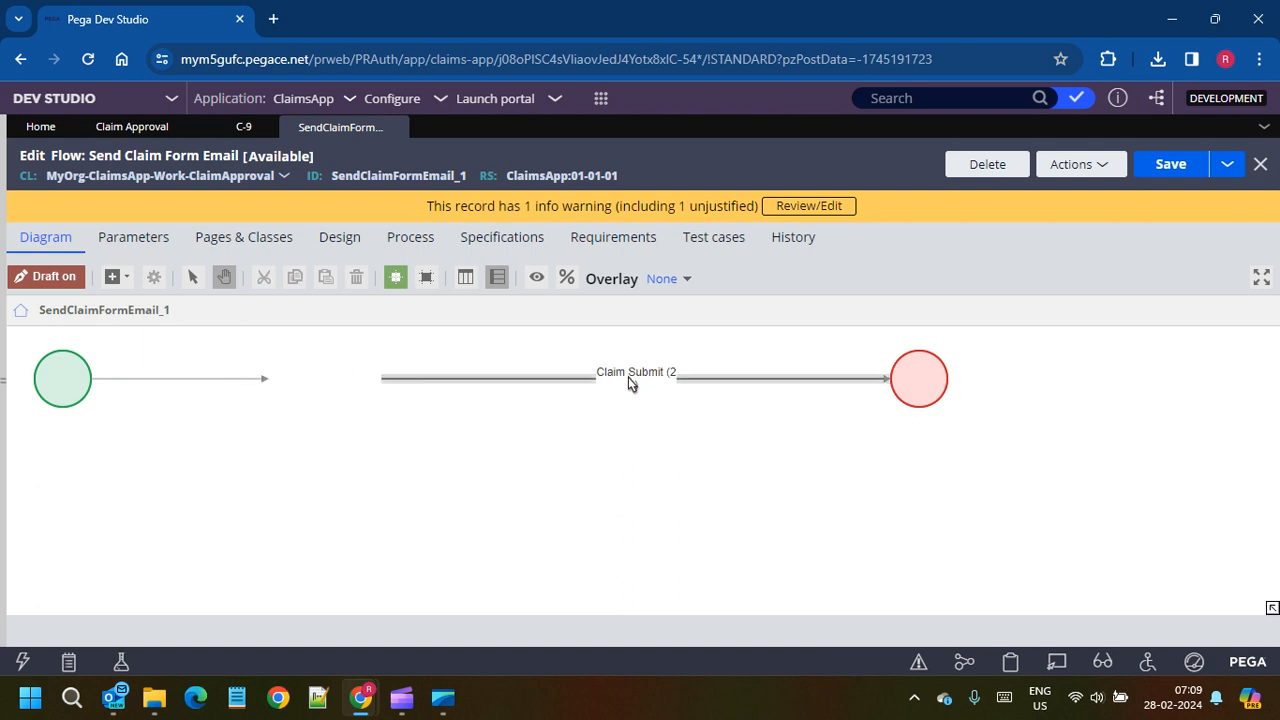
{"action": "key", "text": "Delete"}
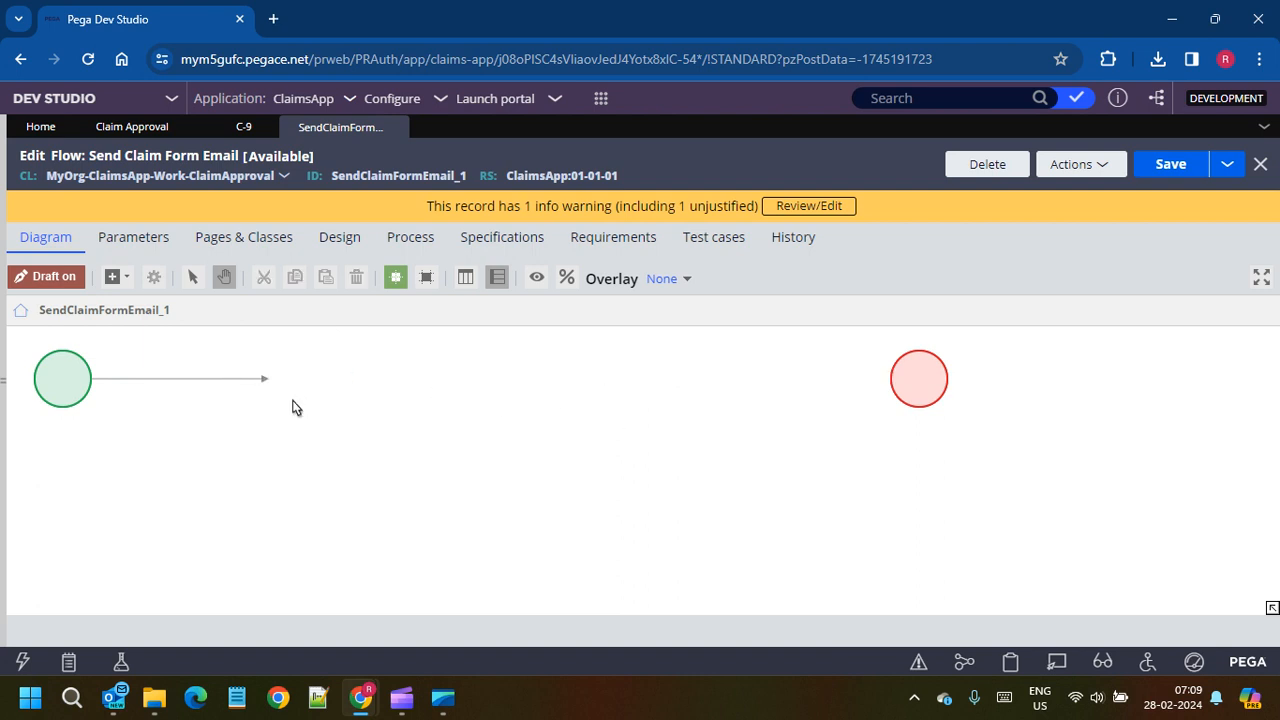
Step: Add a Create PDF automation in line with the start shape and attach the start connector to it
{"action": "right_click", "coordinate": [294, 402]}
{"action": "mouse_move", "coordinate": [367, 418]}
{"action": "mouse_move", "coordinate": [540, 358]}
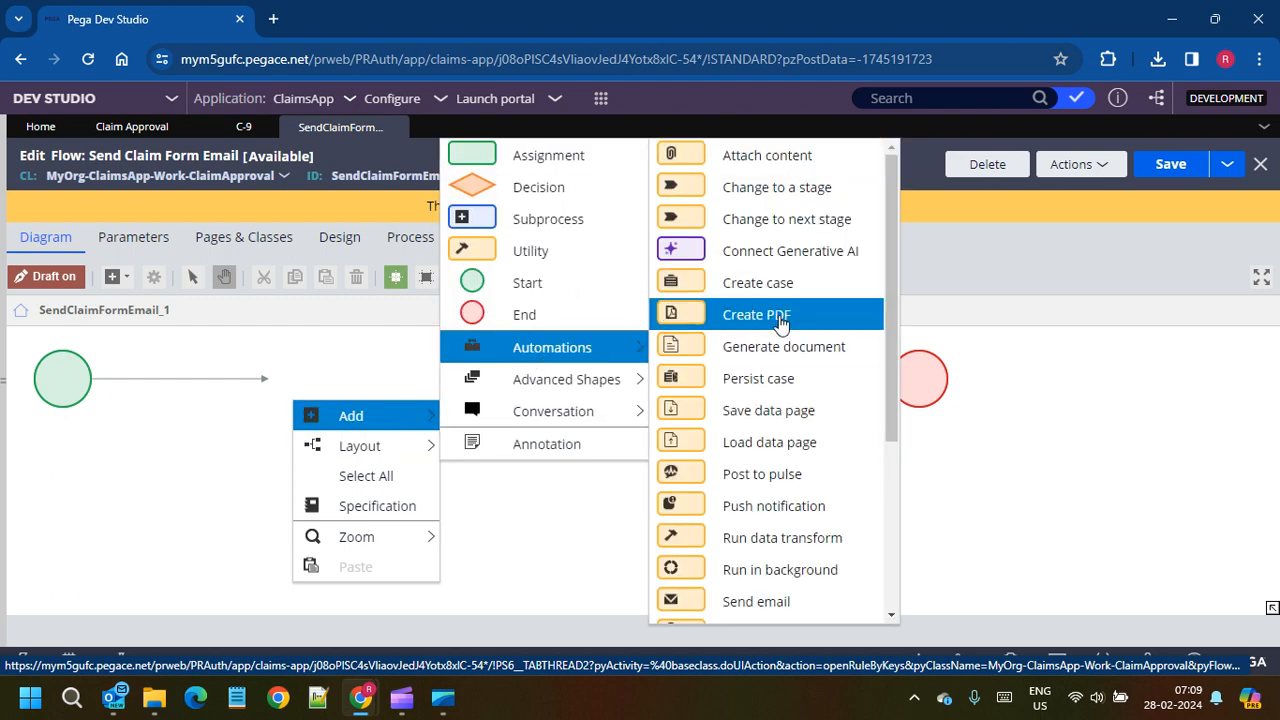
{"action": "left_click", "coordinate": [775, 315]}
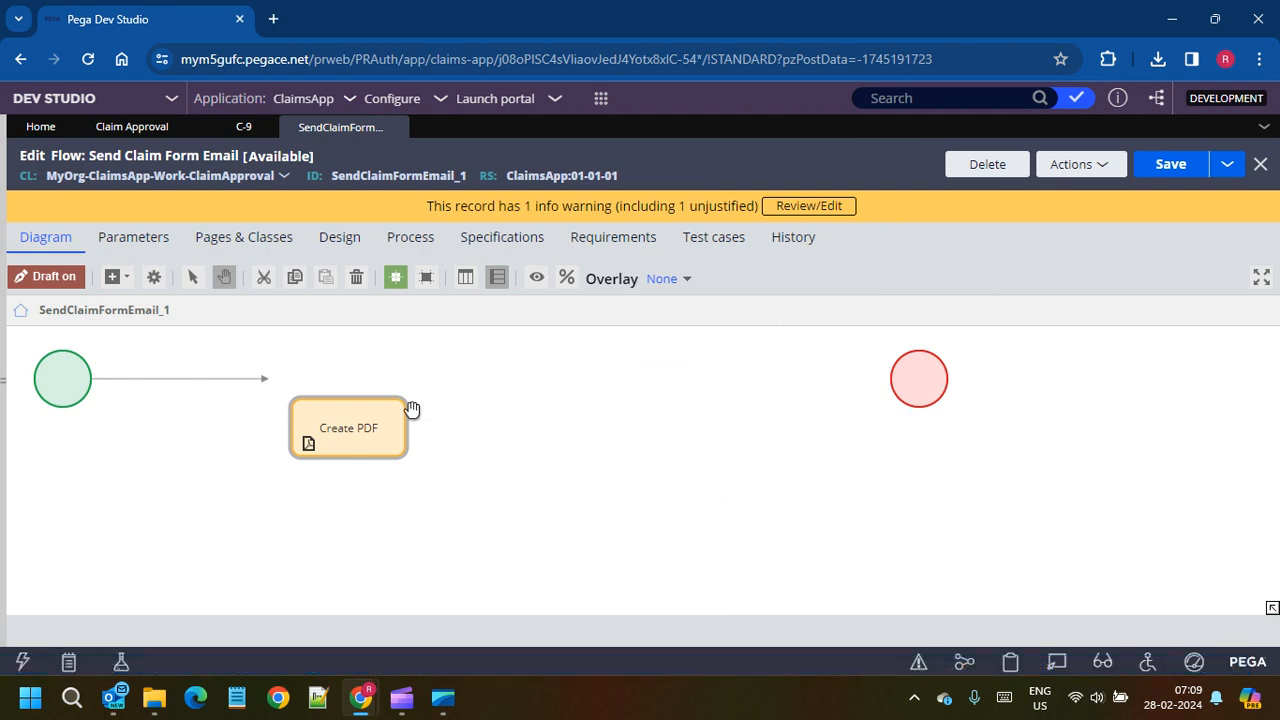
{"action": "left_click_drag", "start_coordinate": [360, 417], "coordinate": [349, 392]}
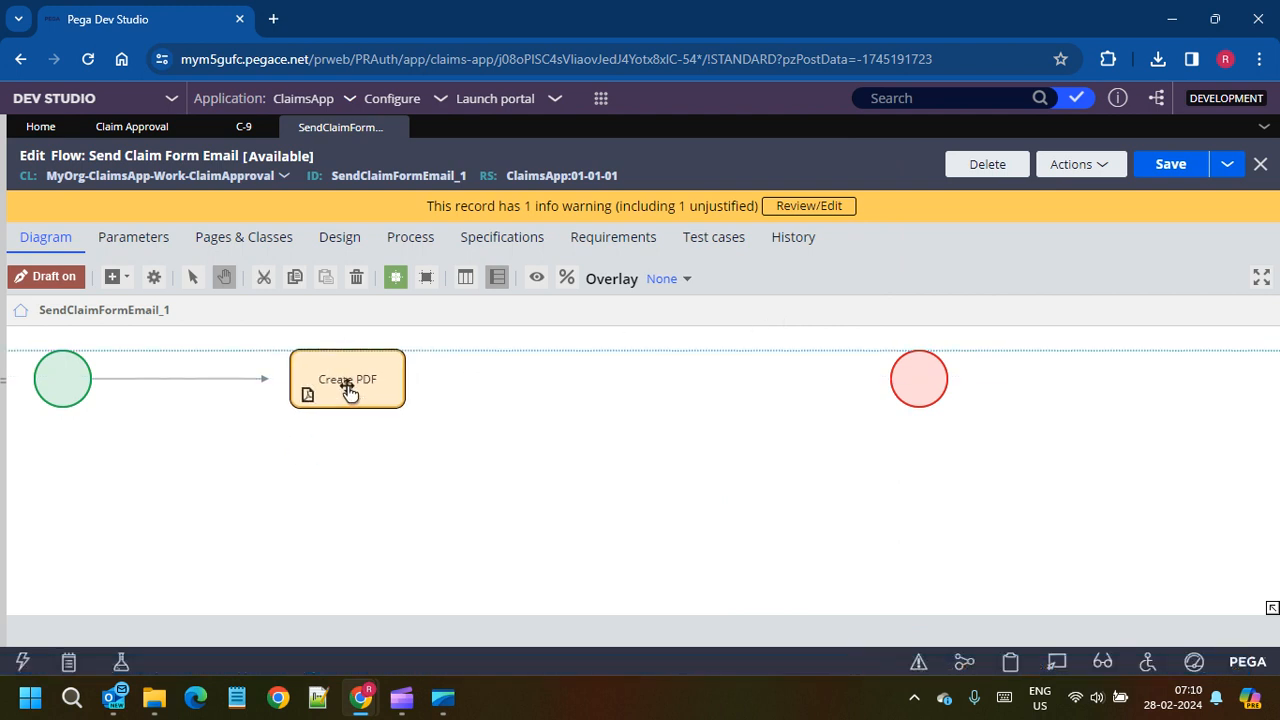
{"action": "left_click", "coordinate": [240, 379]}
{"action": "left_click_drag", "start_coordinate": [269, 380], "coordinate": [289, 379]}
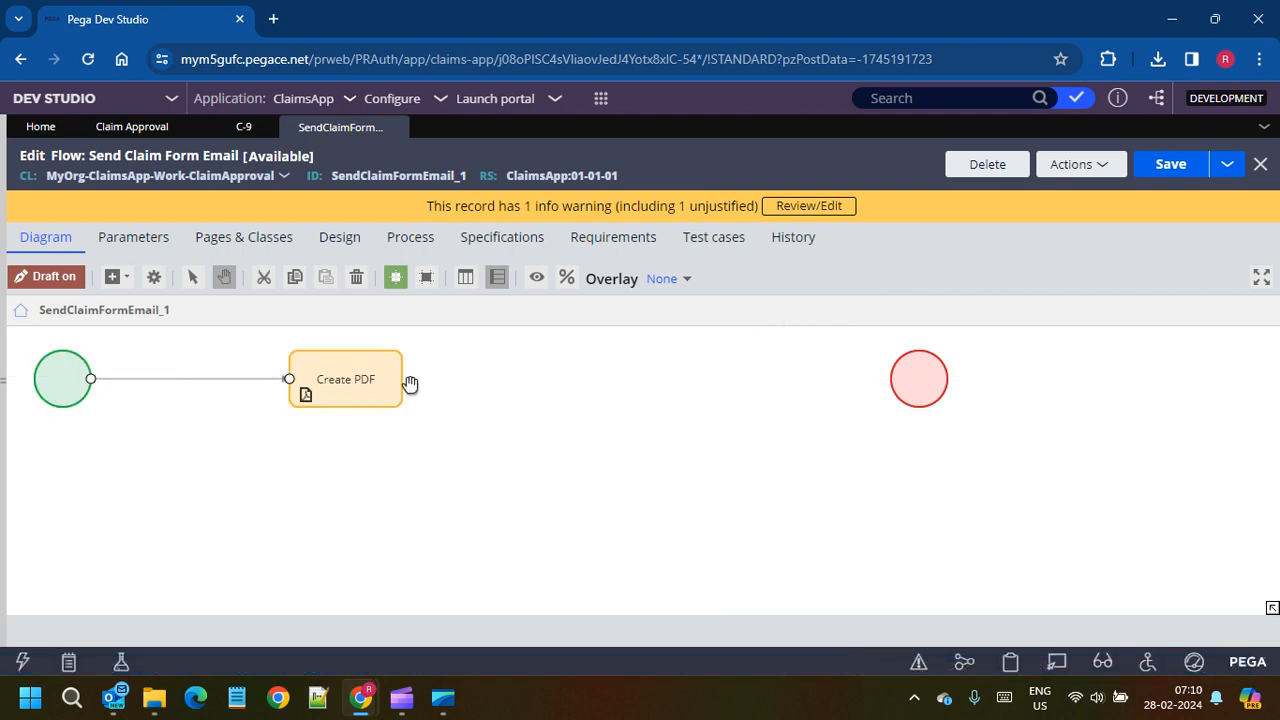
Step: Move the end shape closer to the Create PDF shape and connect the two
{"action": "left_click_drag", "start_coordinate": [922, 390], "coordinate": [560, 397]}
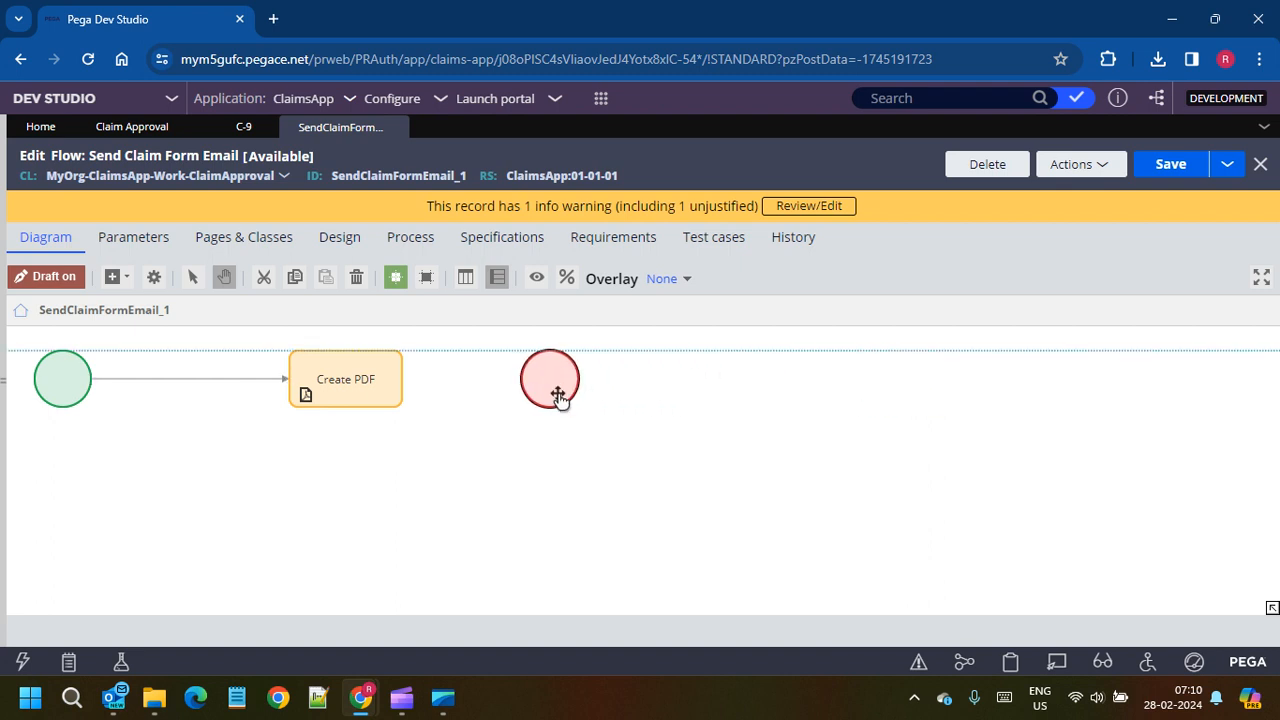
{"action": "mouse_move", "coordinate": [400, 387]}
{"action": "left_click_drag", "start_coordinate": [400, 387], "coordinate": [612, 381]}
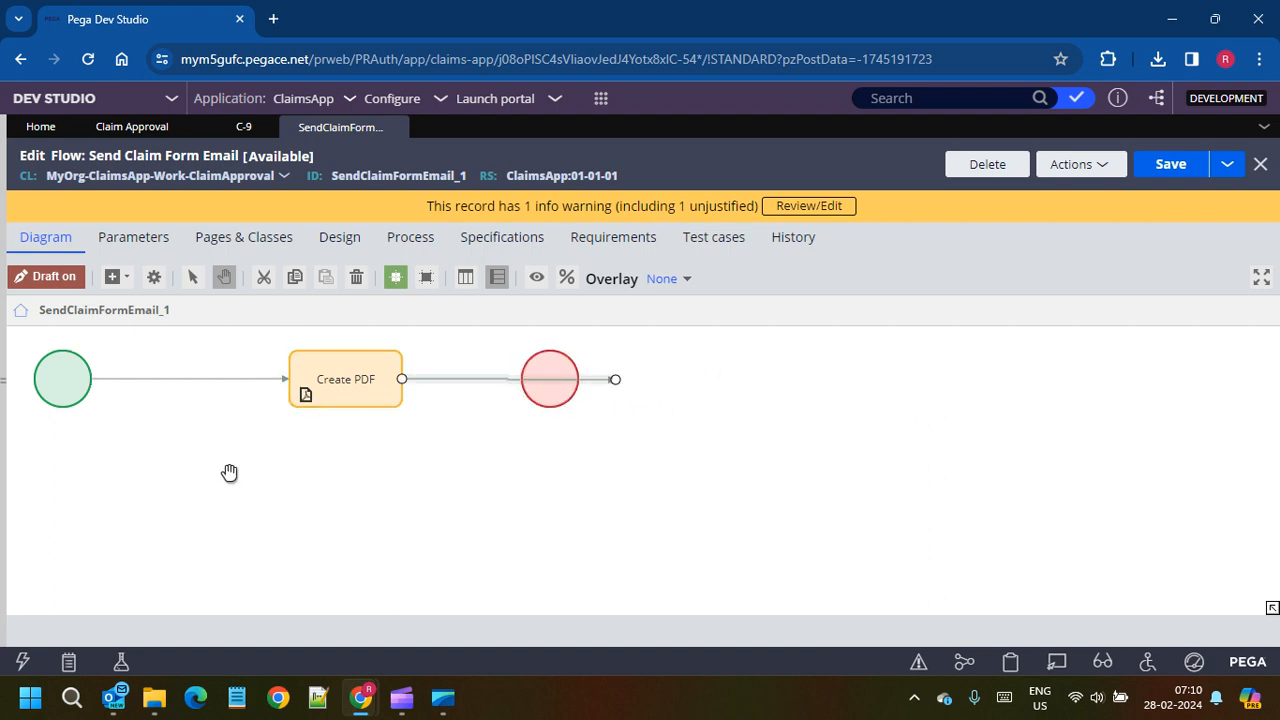
{"action": "mouse_move", "coordinate": [543, 400]}
{"action": "left_mouse_down"}
{"action": "mouse_move", "coordinate": [667, 400]}
{"action": "mouse_move", "coordinate": [552, 380]}
{"action": "left_mouse_up"}
{"action": "left_click", "coordinate": [609, 380]}
Step: Open the Create PDF shape's properties and choose Section as the source for generating the PDF
{"action": "double_click", "coordinate": [366, 380]}
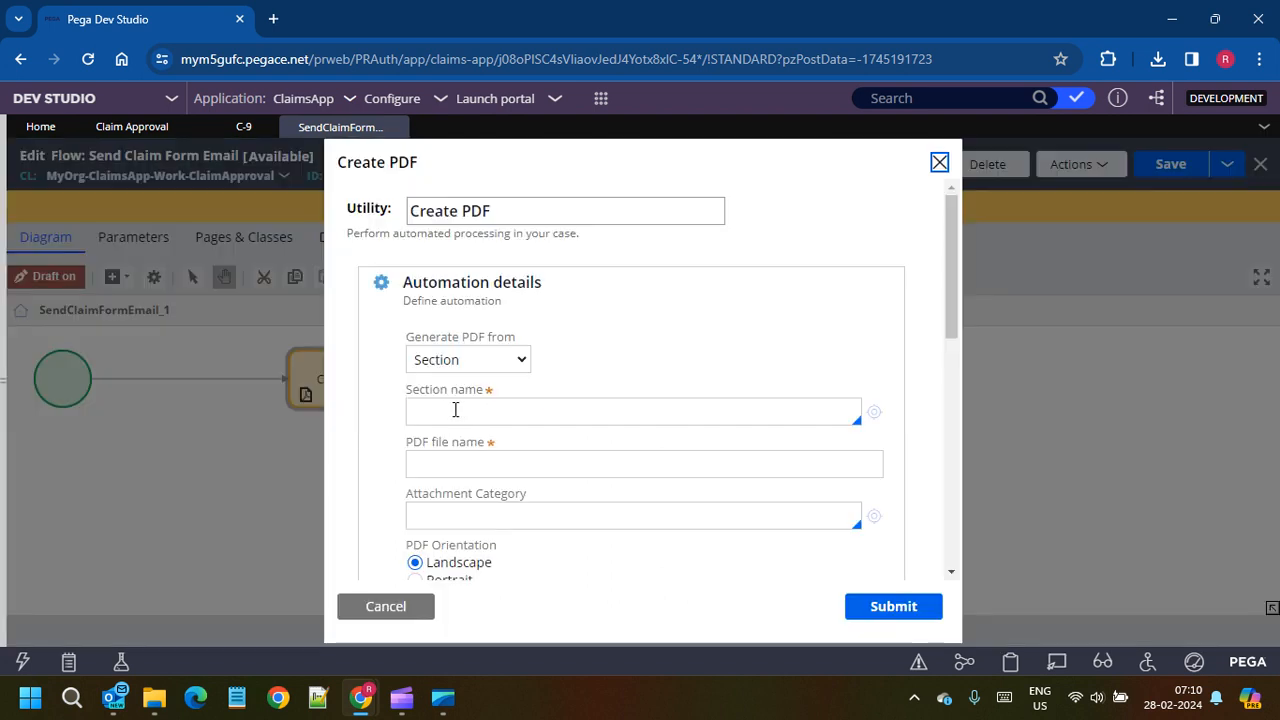
{"action": "left_click", "coordinate": [478, 362]}
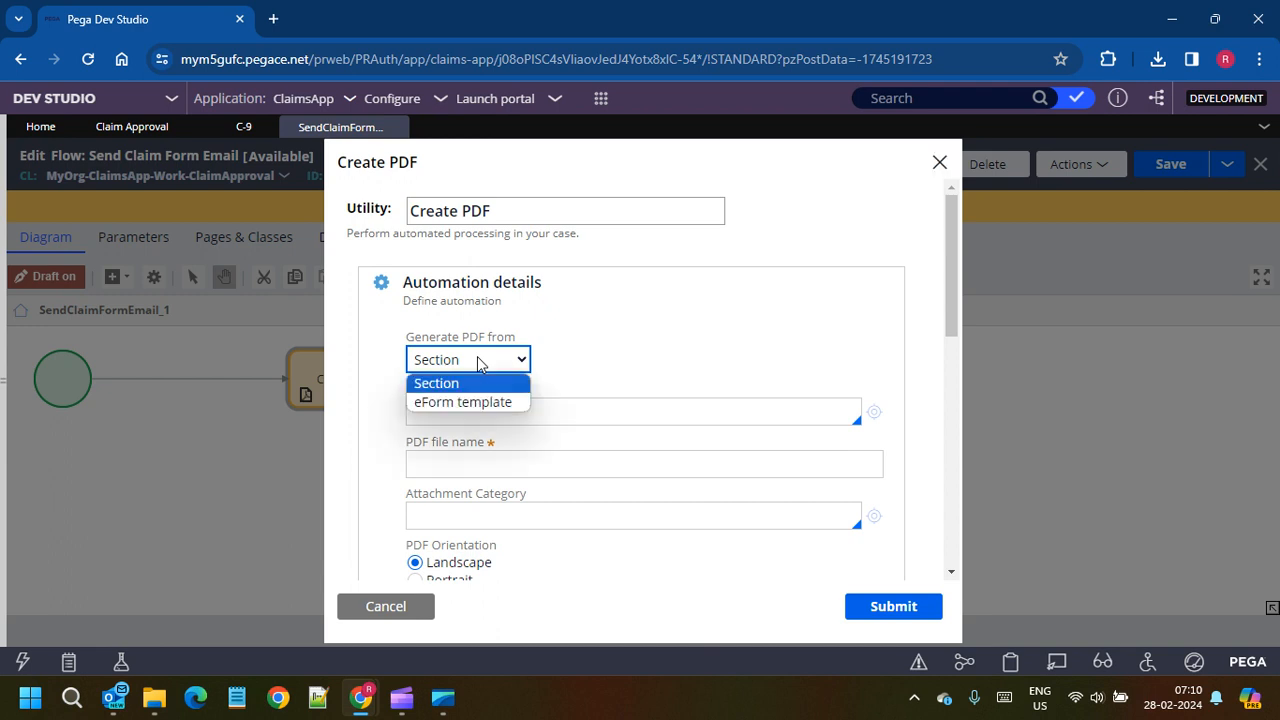
{"action": "left_click", "coordinate": [478, 362]}
{"action": "left_click", "coordinate": [478, 362]}
{"action": "left_click", "coordinate": [441, 384]}
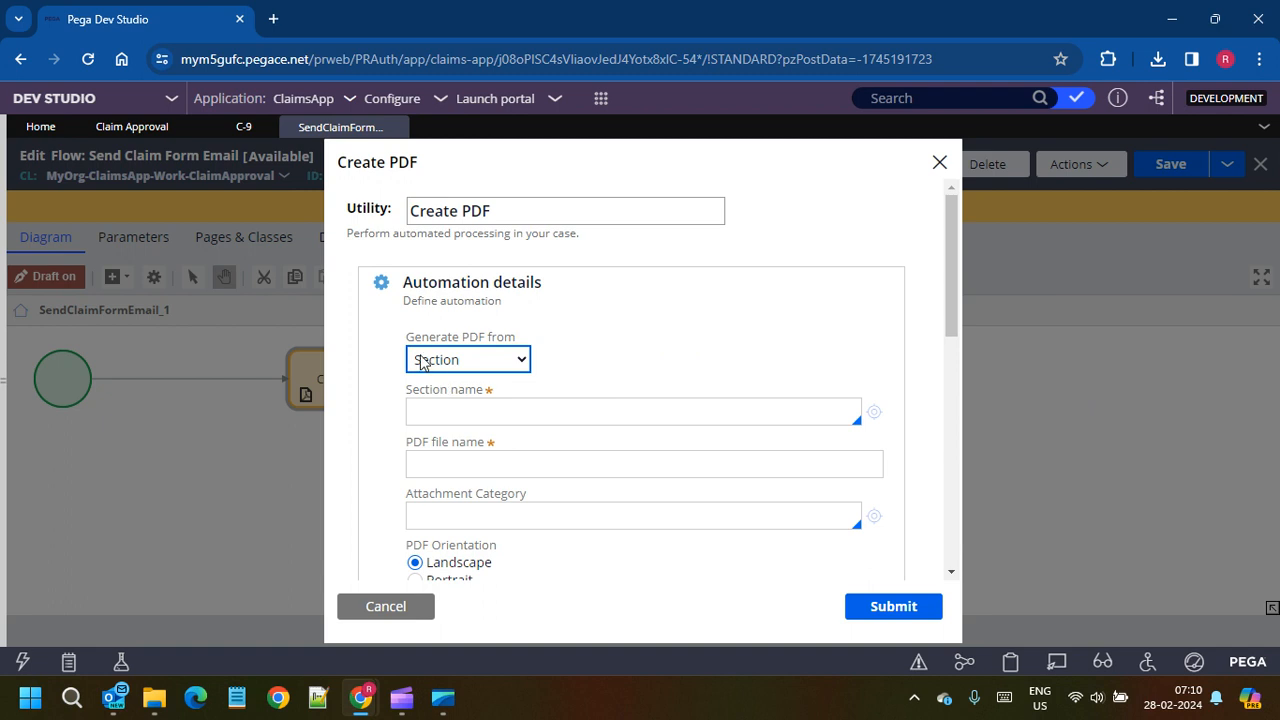
Step: Set the section name to FillClaimDetails and the PDF file name to "Claim Details.pdf"
{"action": "left_click", "coordinate": [424, 416]}
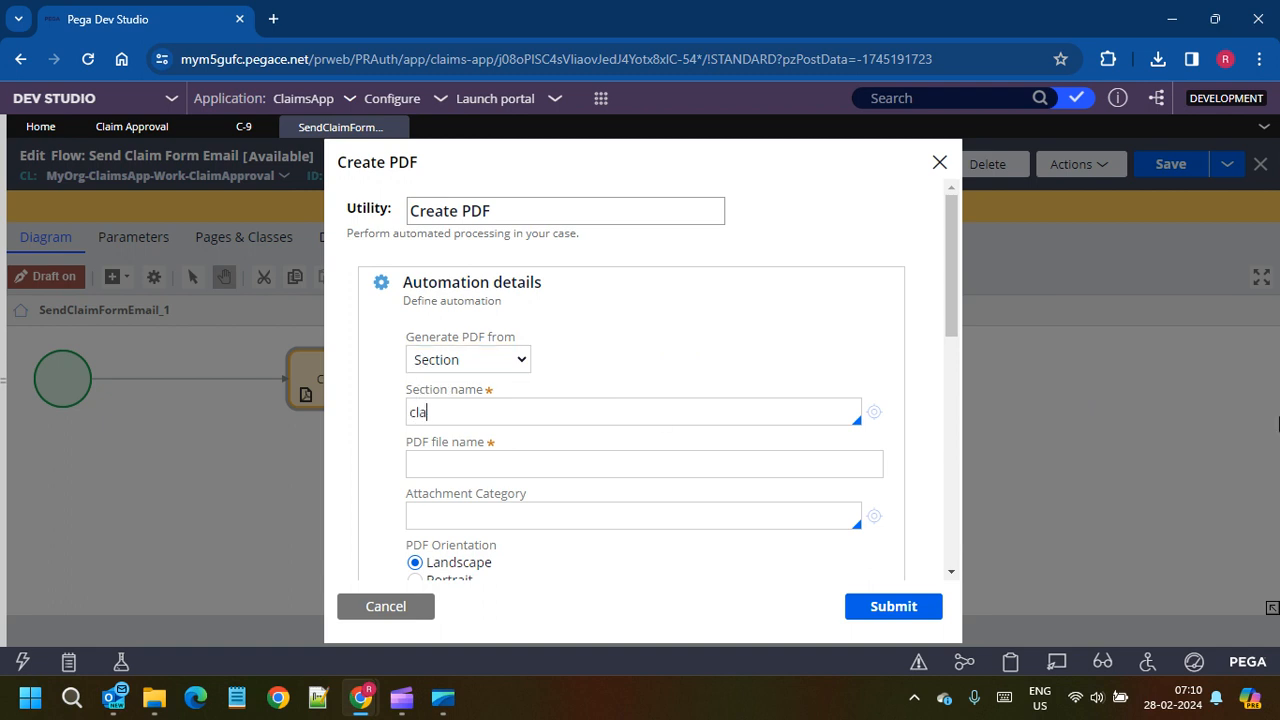
{"action": "type", "text": "claim"}
{"action": "key", "text": "Down"}
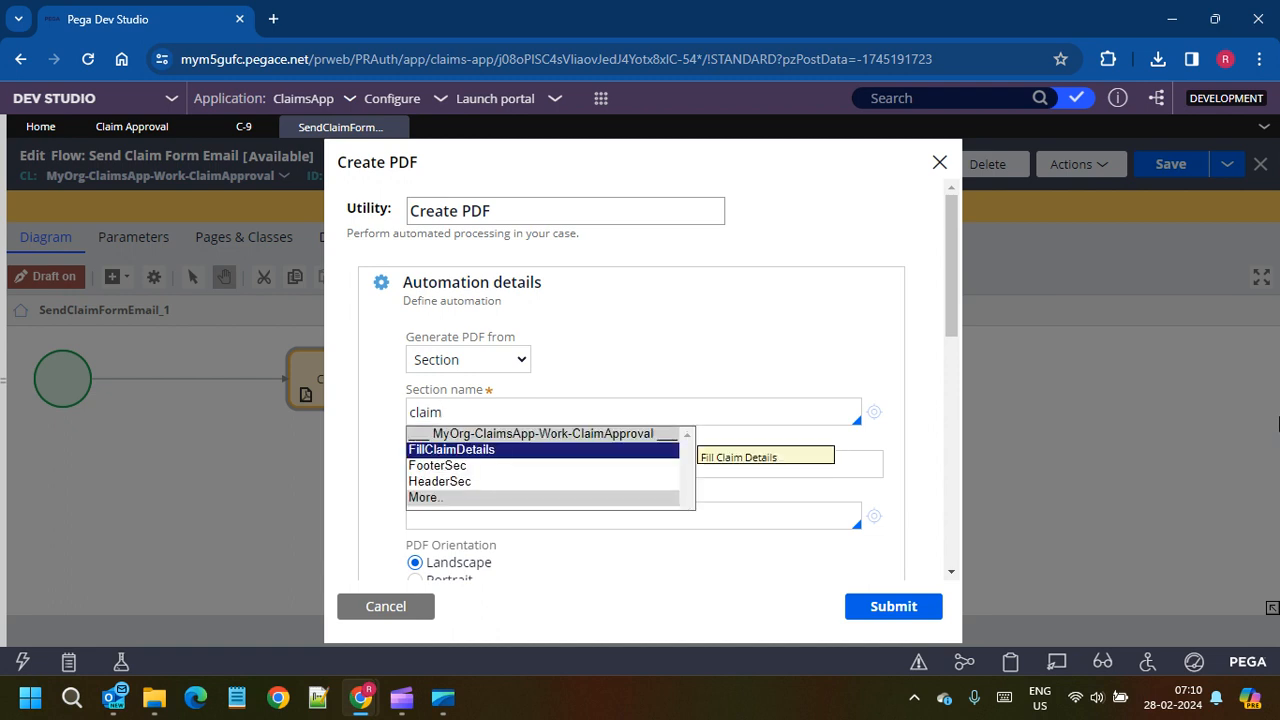
{"action": "key", "text": "Return"}
{"action": "left_click", "coordinate": [636, 458]}
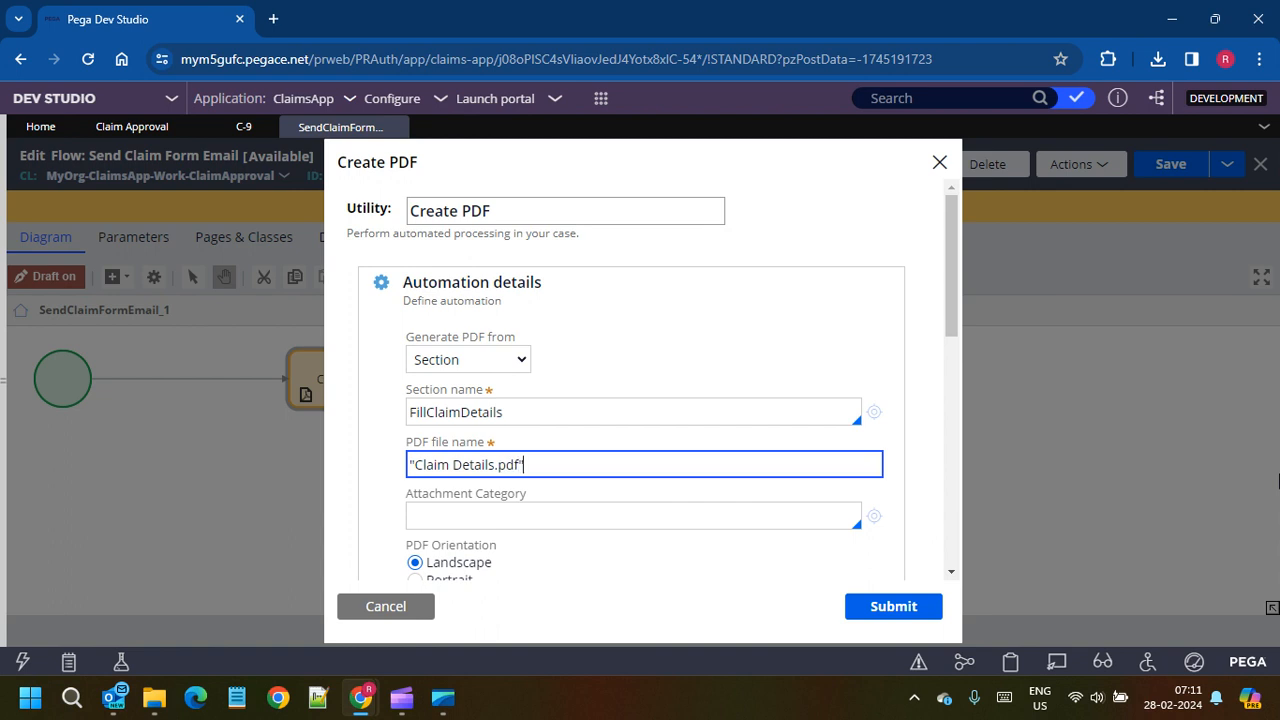
Step: Set the PDF's attachment category to File, submit the Create PDF properties, and save the Send Claim Form Email flow
{"action": "left_click", "coordinate": [540, 519]}
{"action": "scroll", "coordinate": [582, 543], "scroll_direction": "down", "scroll_amount": 1}
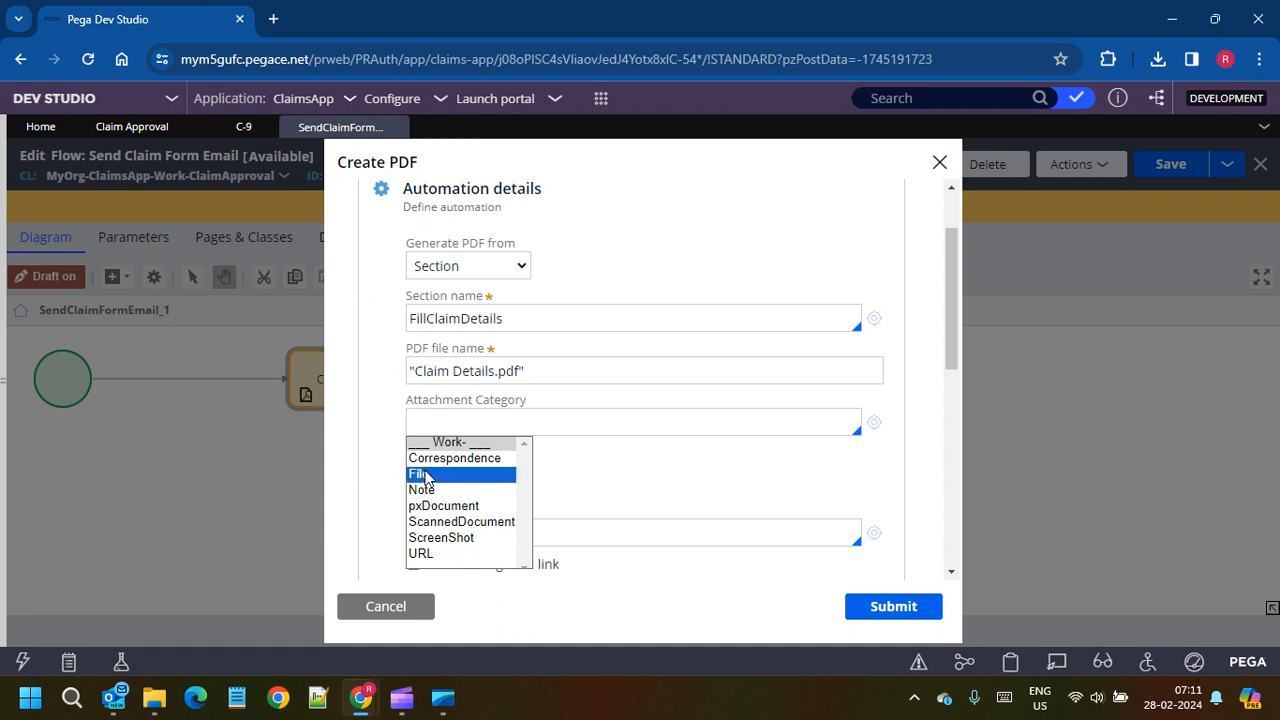
{"action": "left_click", "coordinate": [428, 475]}
{"action": "scroll", "coordinate": [590, 368], "scroll_direction": "down", "scroll_amount": 4}
{"action": "scroll", "coordinate": [594, 408], "scroll_direction": "up", "scroll_amount": 1}
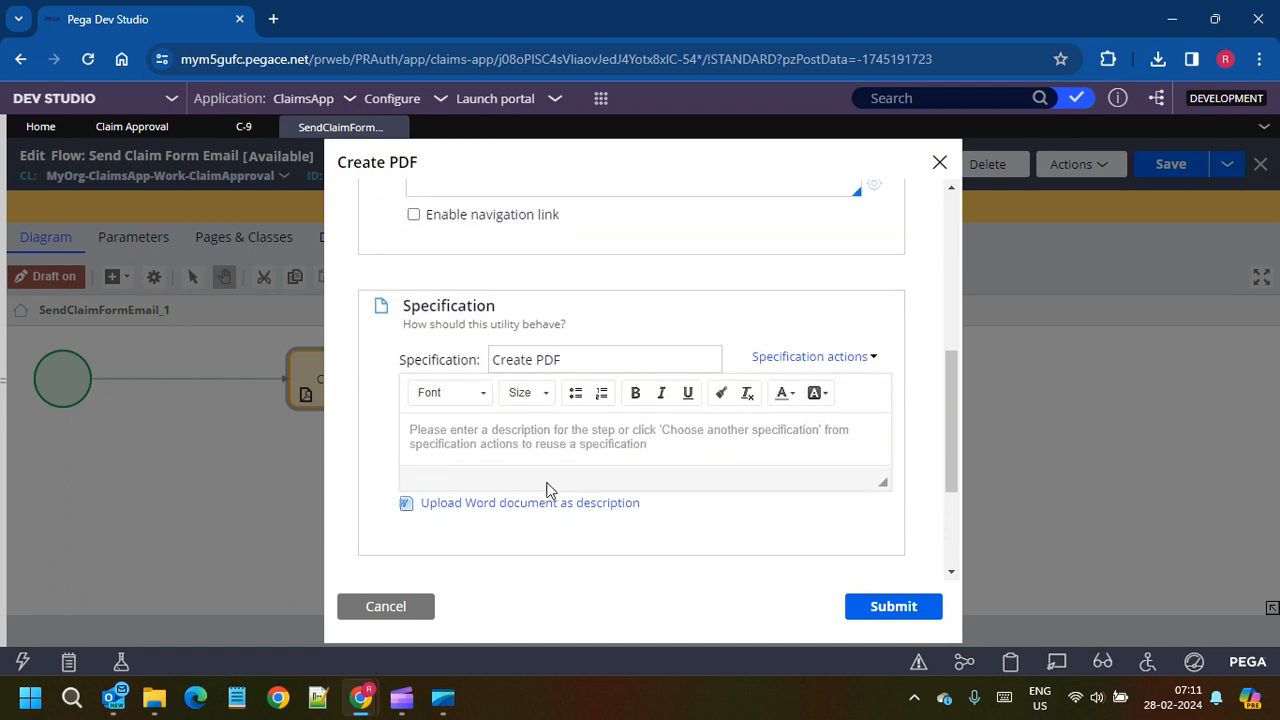
{"action": "scroll", "coordinate": [585, 505], "scroll_direction": "up", "scroll_amount": 1}
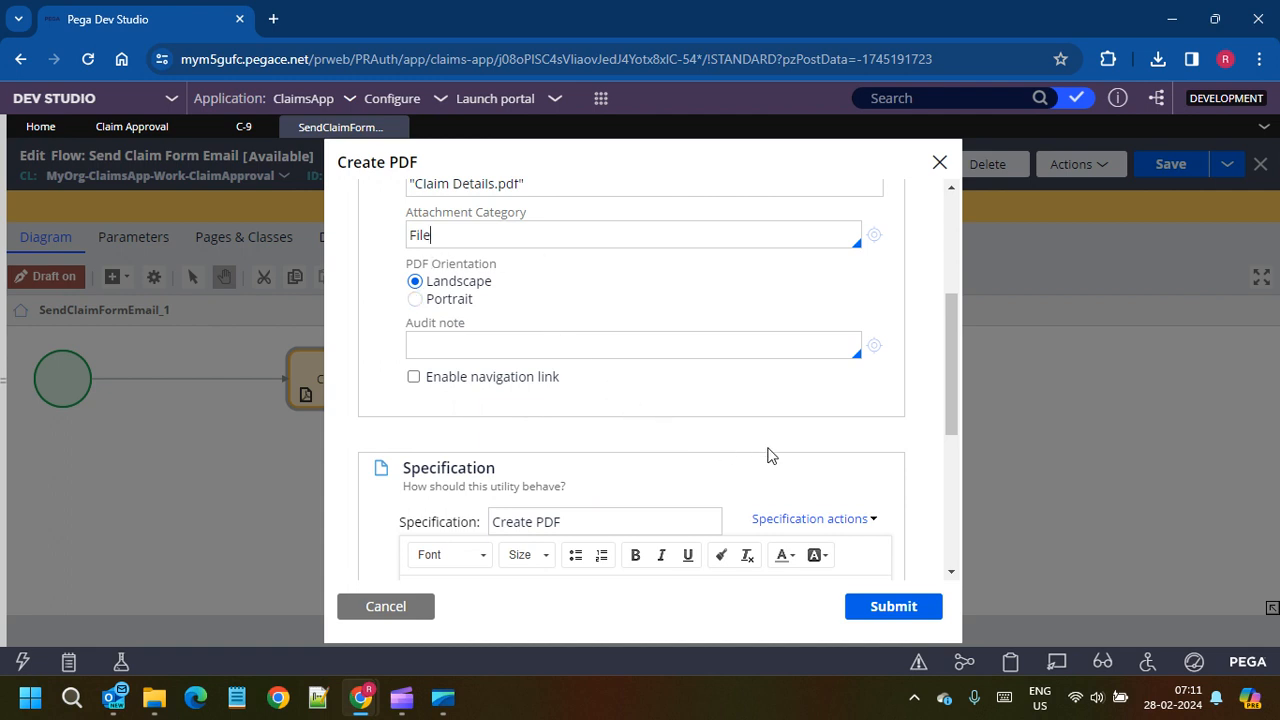
{"action": "left_click", "coordinate": [892, 606]}
{"action": "left_click", "coordinate": [1190, 164]}
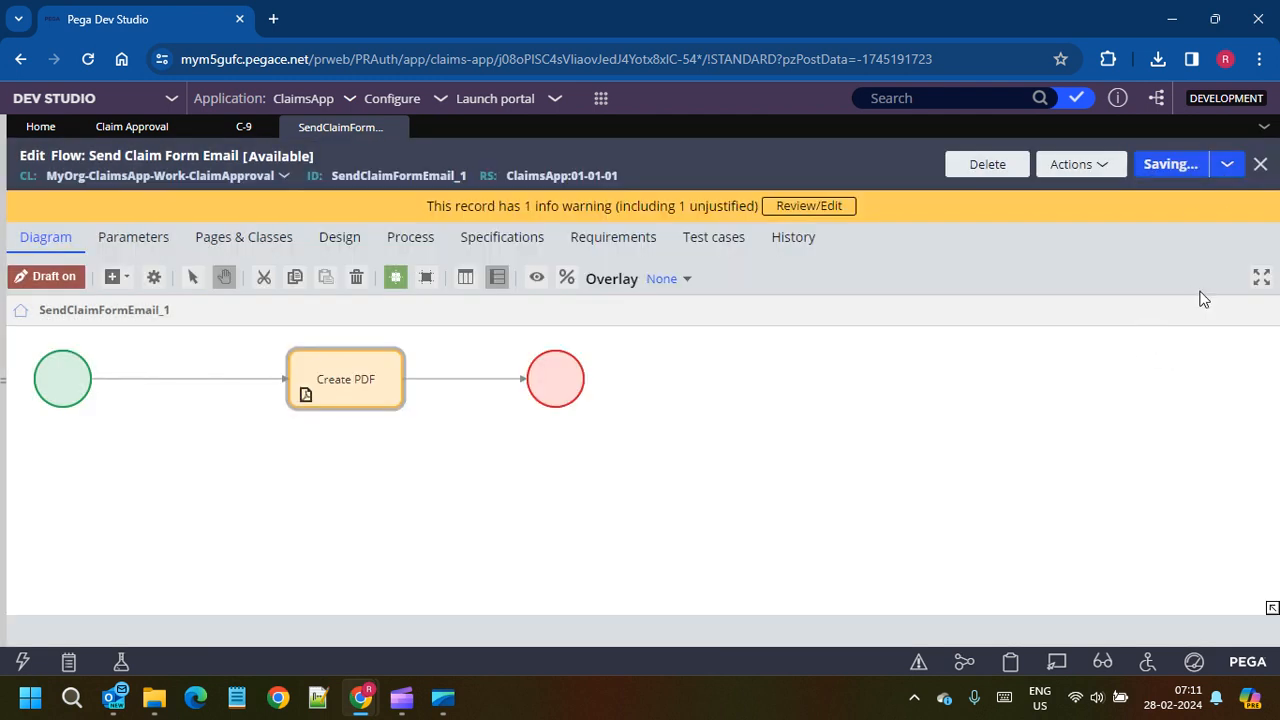
Step: Return to the Claim Approval case type and refresh it to load the updated life cycle
{"action": "left_click", "coordinate": [108, 134]}
{"action": "left_click", "coordinate": [996, 160]}
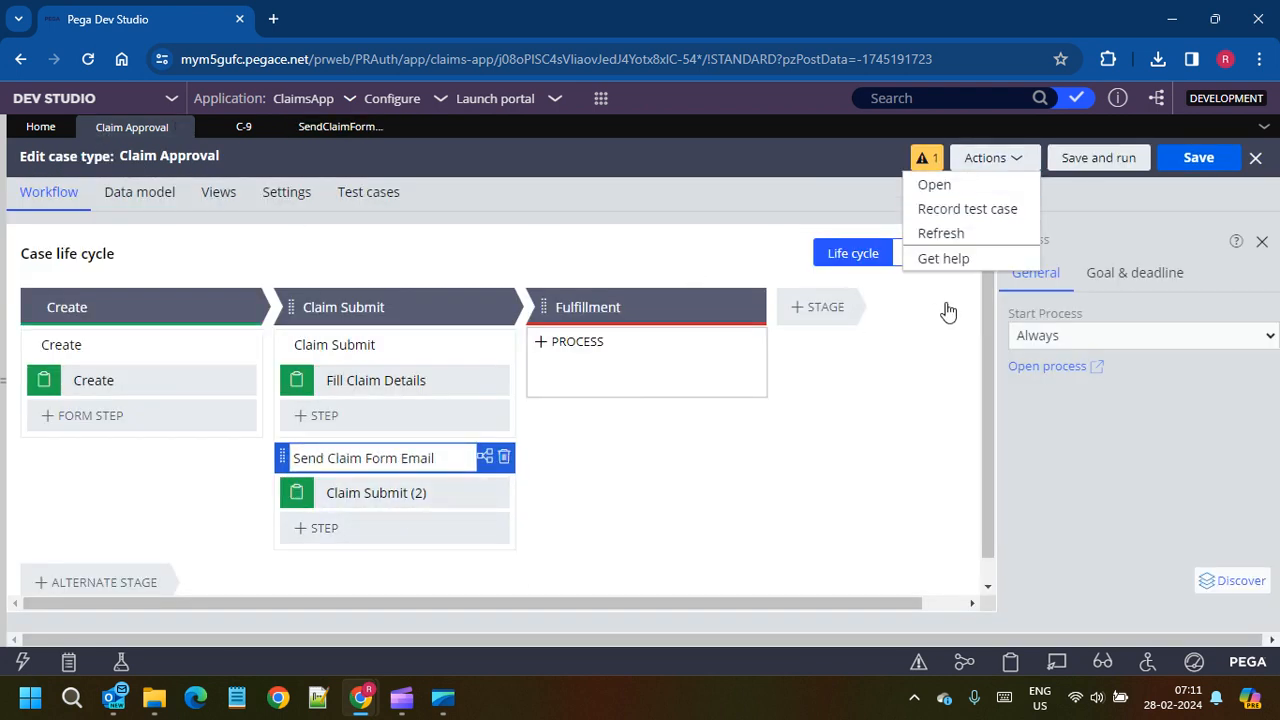
{"action": "left_click", "coordinate": [940, 233]}
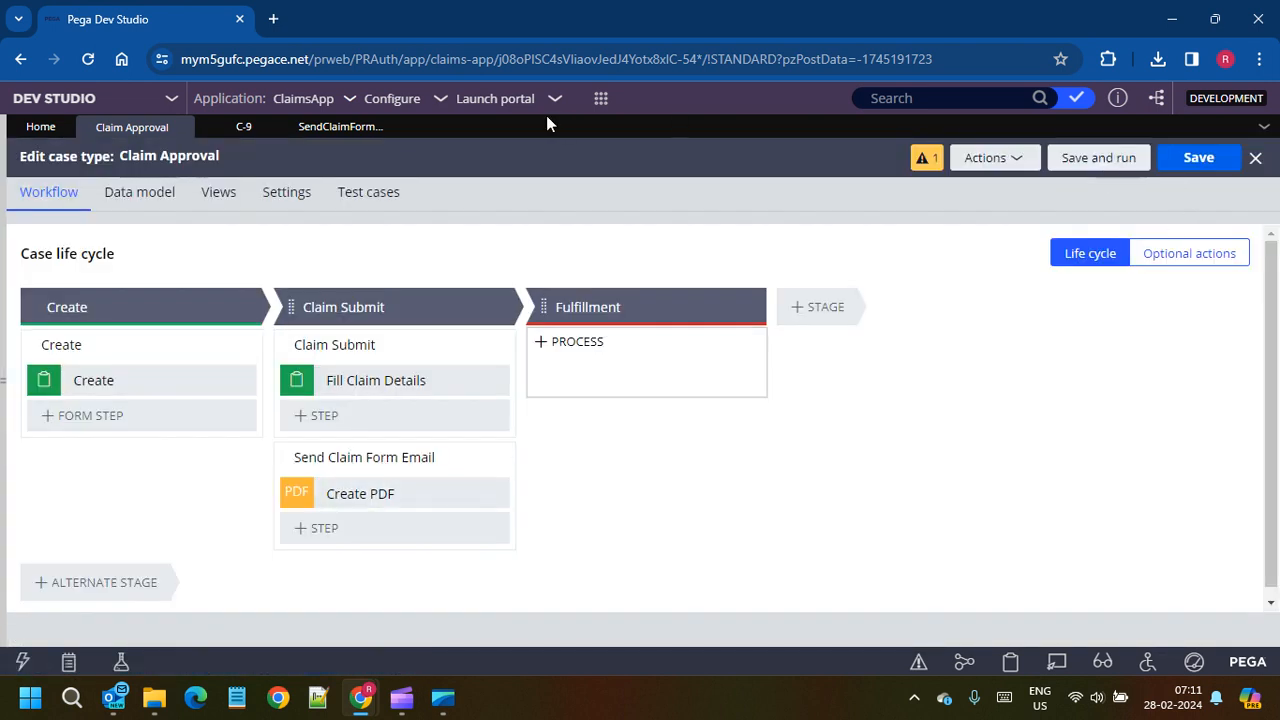
Step: Start a new Claim Approval case and complete its Create step with the default label
{"action": "left_click", "coordinate": [601, 100]}
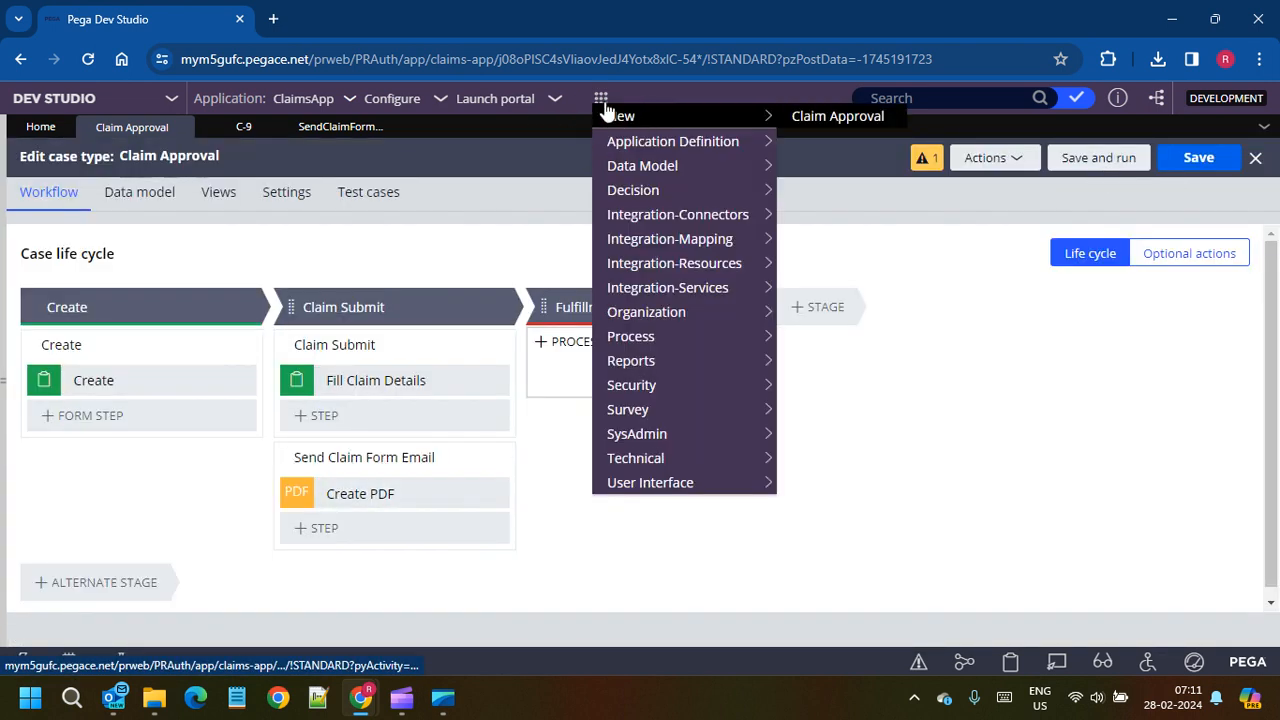
{"action": "mouse_move", "coordinate": [672, 119]}
{"action": "left_click", "coordinate": [817, 122]}
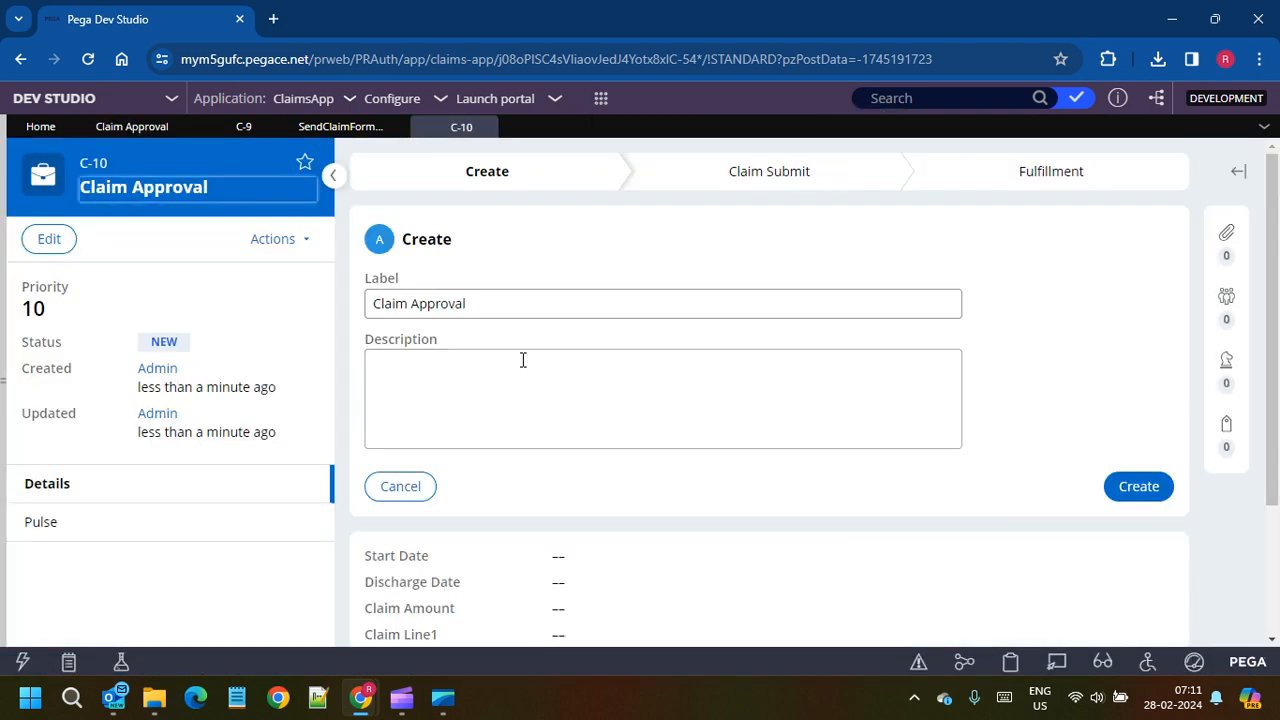
{"action": "left_click", "coordinate": [1139, 486]}
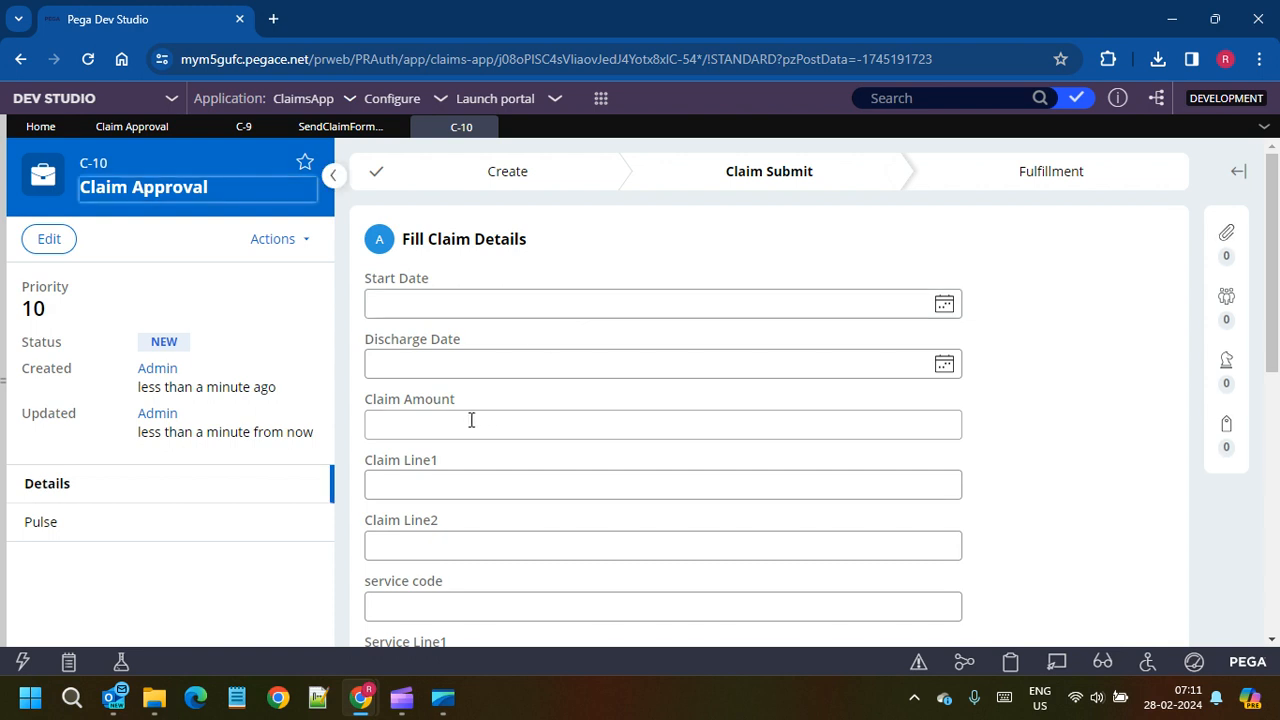
Step: Enter a claim amount of 3453245 in Fill Claim Details and submit the form
{"action": "left_click", "coordinate": [478, 423]}
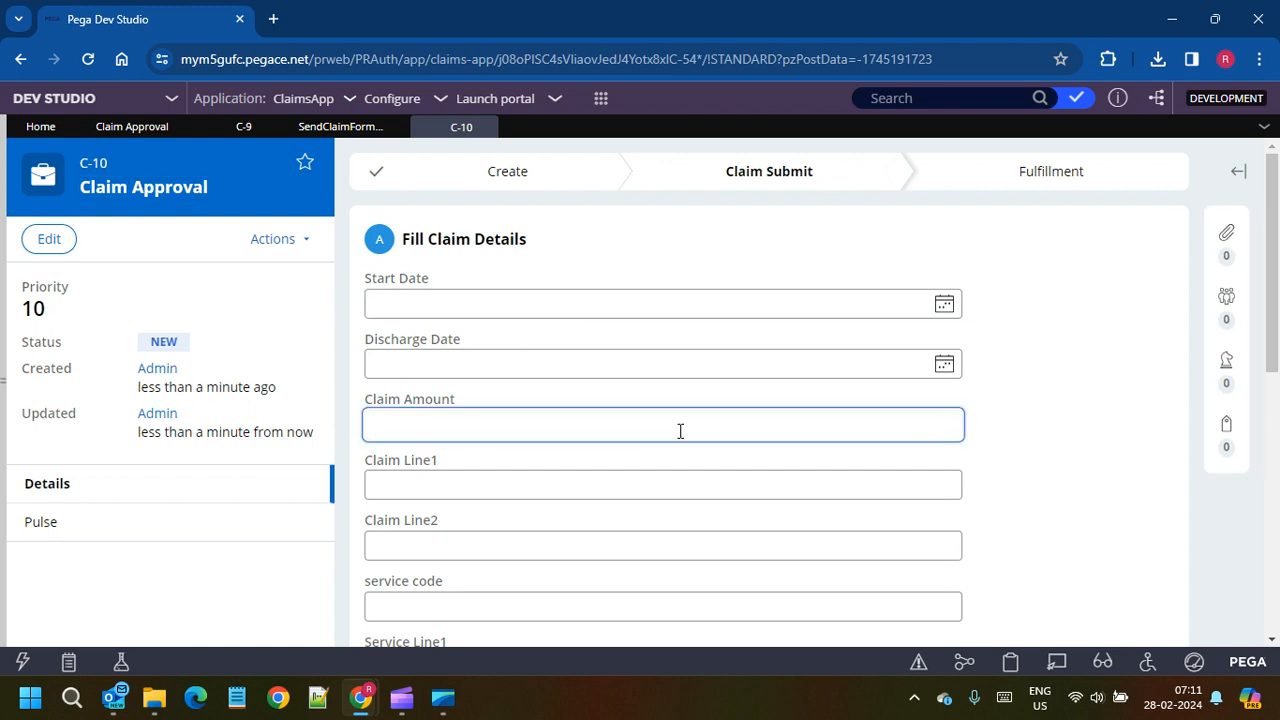
{"action": "type", "text": "3453245"}
{"action": "left_click", "coordinate": [1123, 437]}
{"action": "scroll", "coordinate": [1150, 480], "scroll_direction": "down", "scroll_amount": 3}
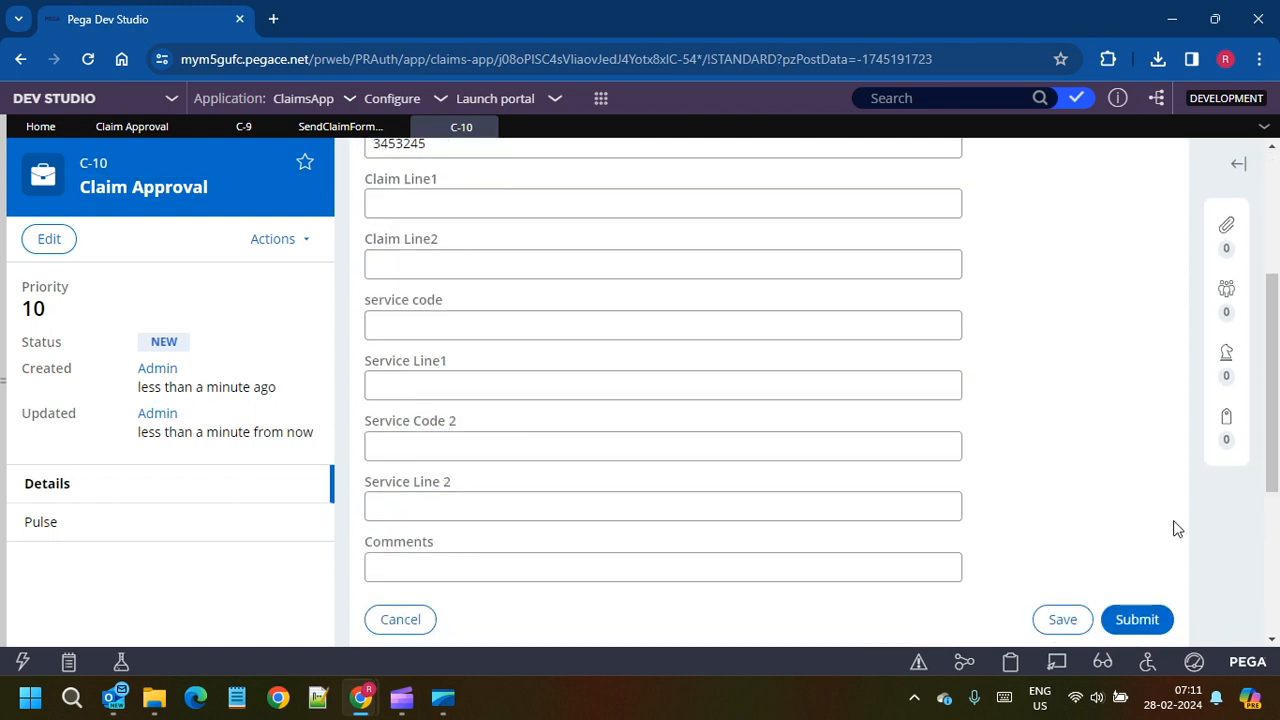
{"action": "left_click", "coordinate": [1137, 619]}
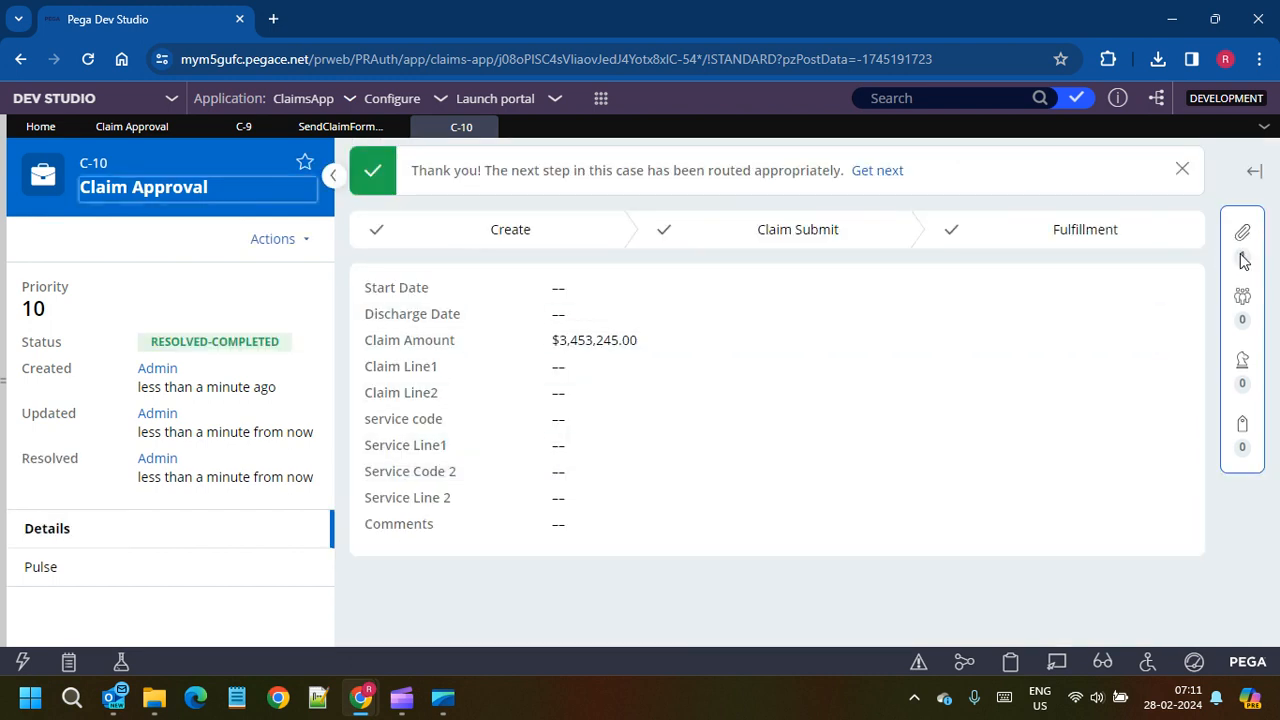
Step: Open the attached Claim Details.pdf from the case's files and check the claim amount and remaining fields in it
{"action": "left_click", "coordinate": [1243, 260]}
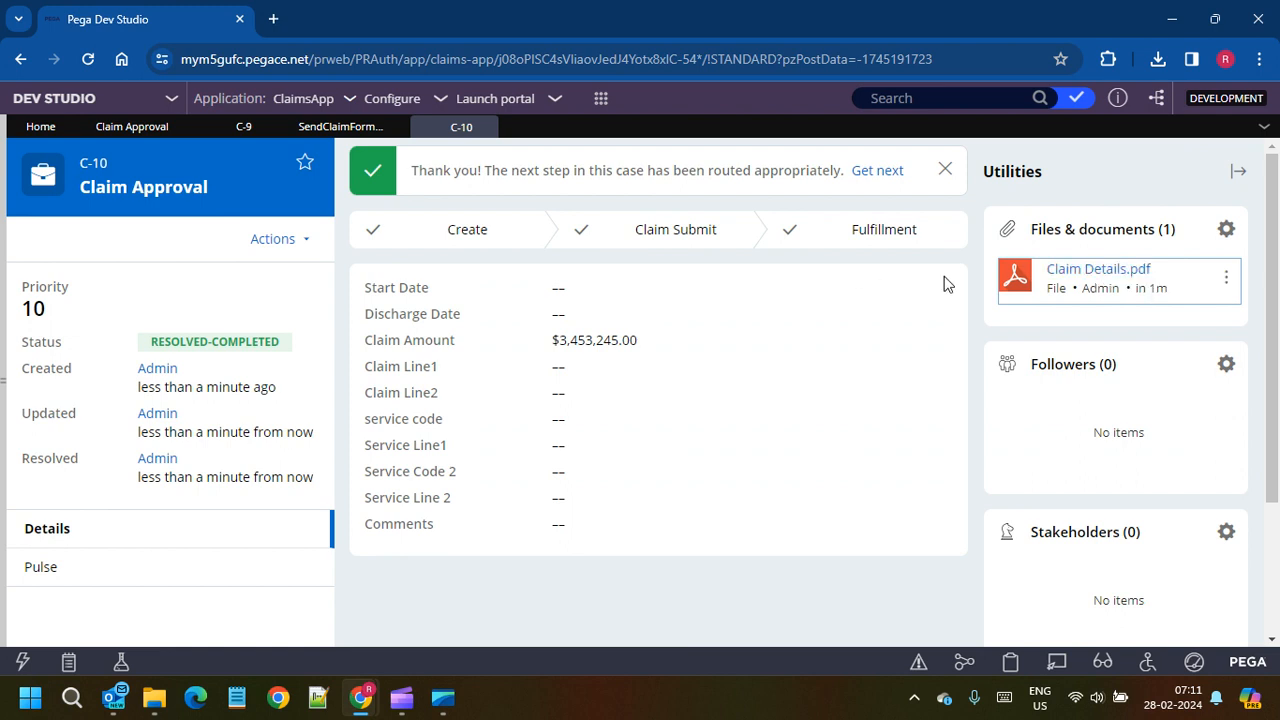
{"action": "left_click", "coordinate": [1060, 276]}
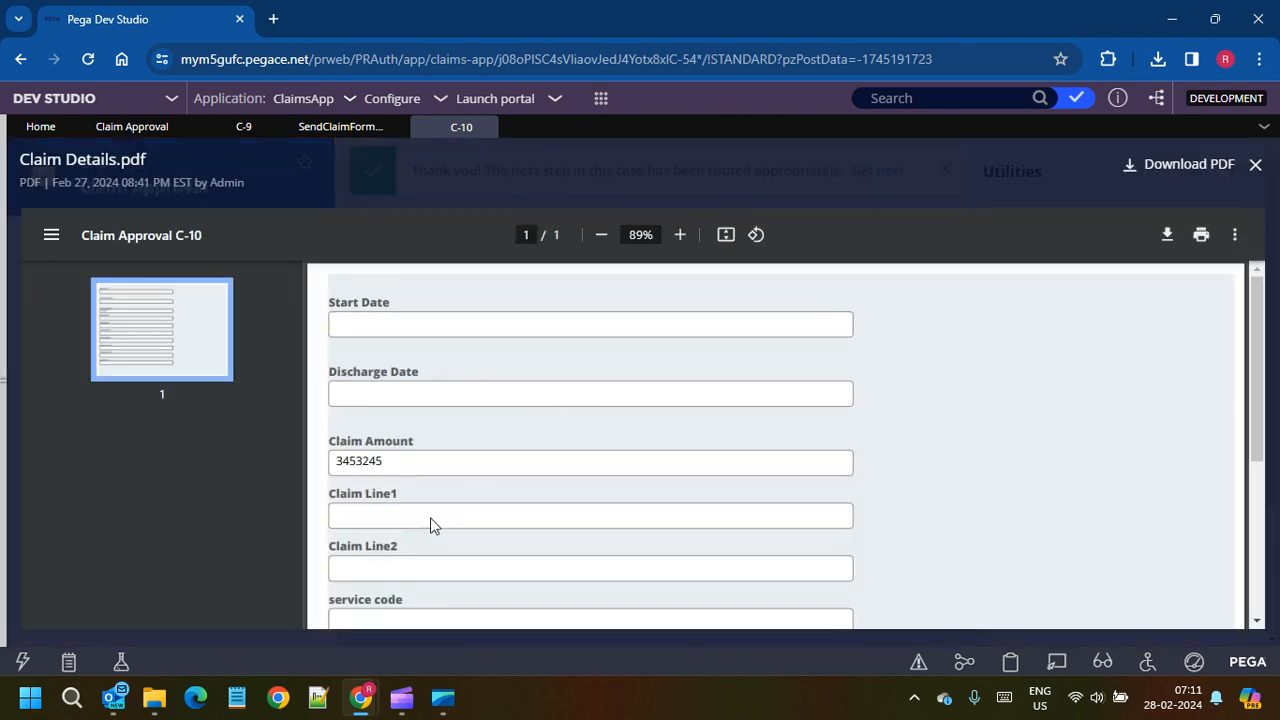
{"action": "double_click", "coordinate": [343, 458]}
{"action": "scroll", "coordinate": [837, 368], "scroll_direction": "down", "scroll_amount": 3}
{"action": "scroll", "coordinate": [794, 580], "scroll_direction": "up", "scroll_amount": 3}
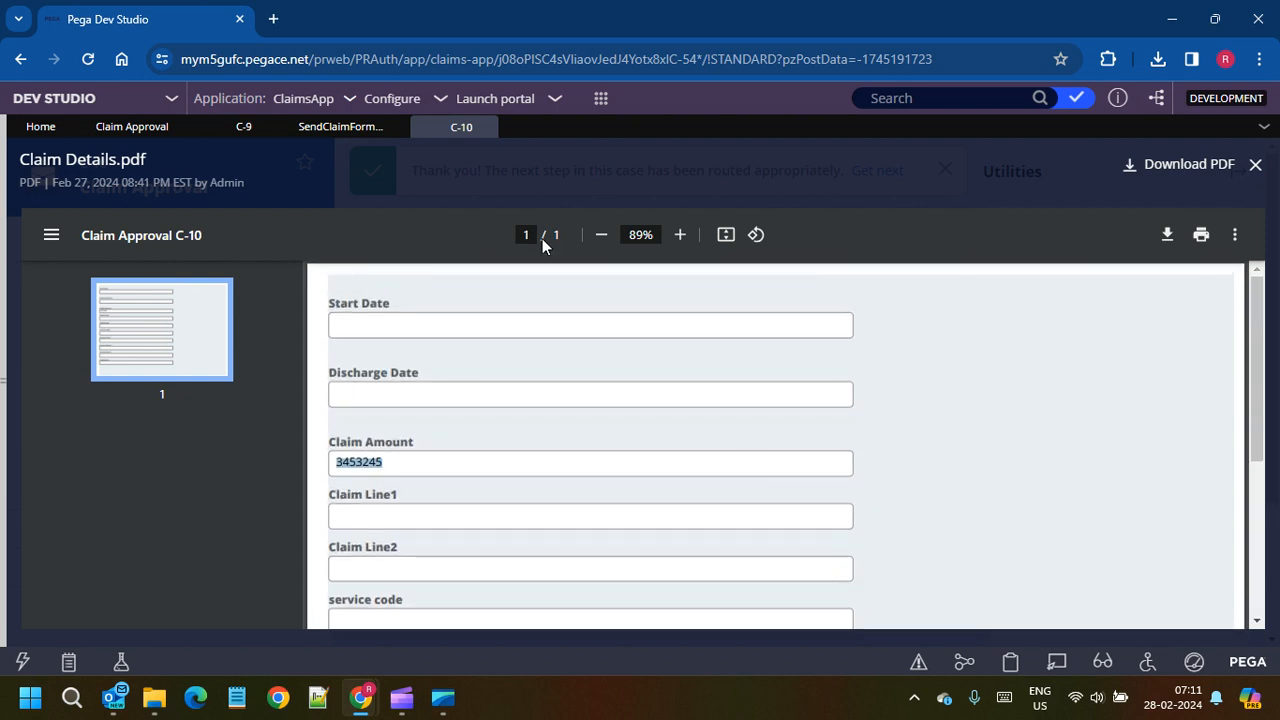
Step: Close both open test cases, discarding unsaved changes, and select the Create PDF step in the Claim Approval life cycle
{"action": "left_click", "coordinate": [484, 127]}
{"action": "left_click", "coordinate": [264, 127]}
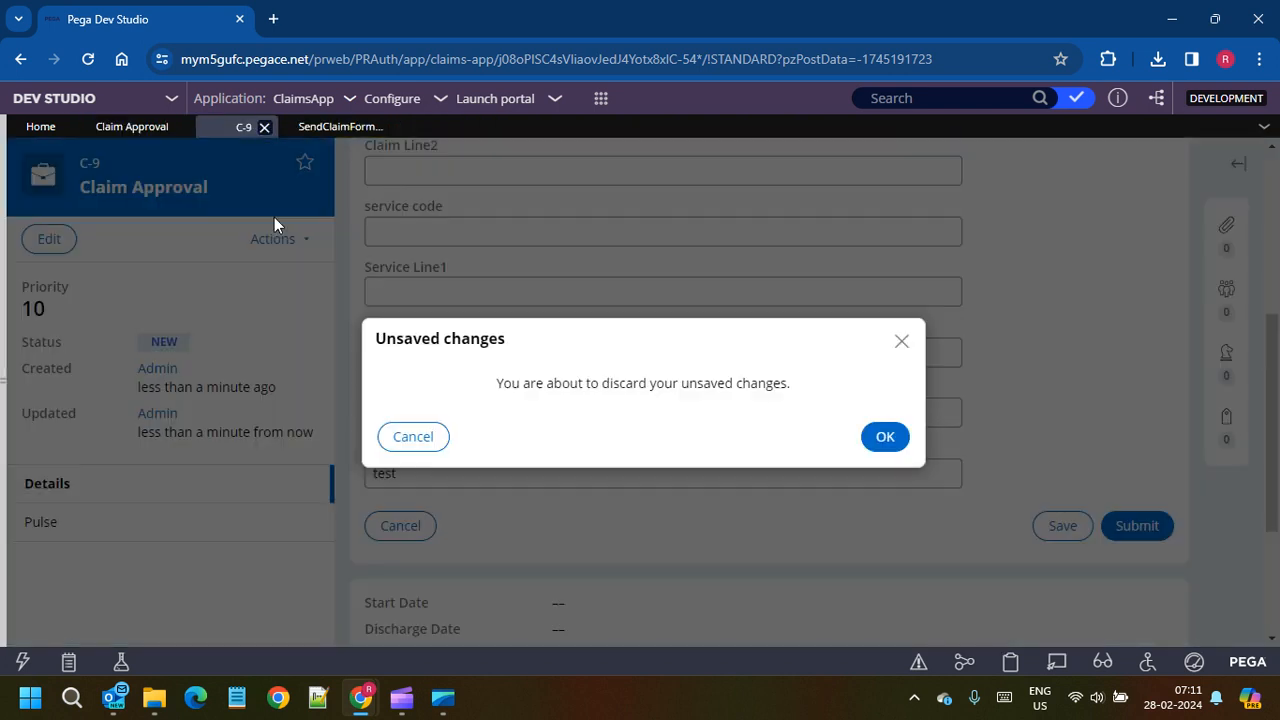
{"action": "left_click", "coordinate": [885, 440]}
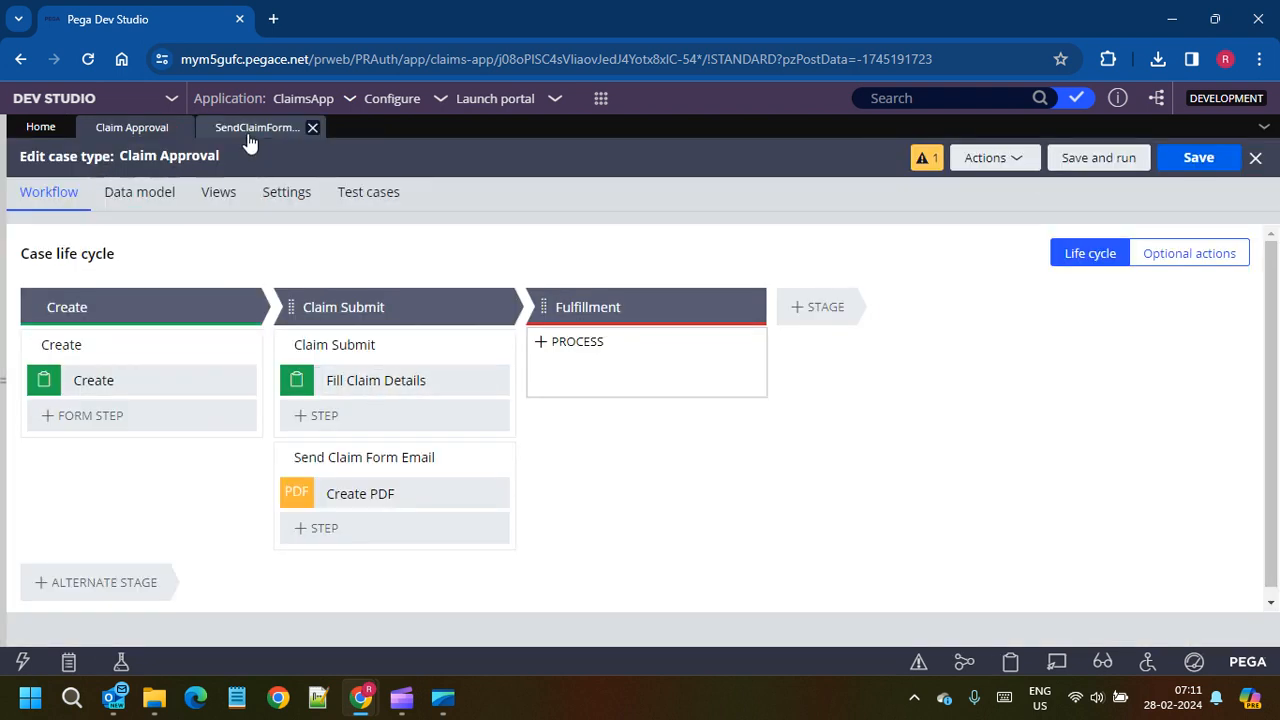
{"action": "left_click", "coordinate": [415, 494]}
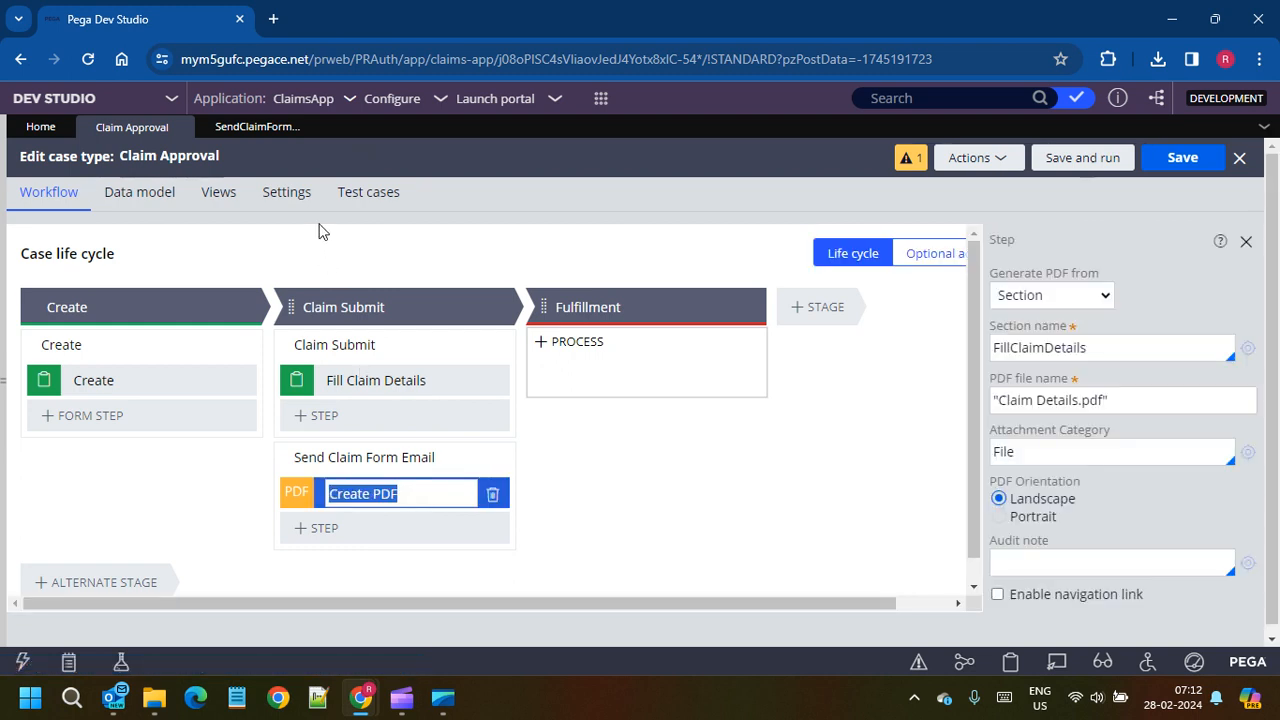
Step: Move the end shape slightly farther from the Create PDF shape in the Send Claim Form Email flow
{"action": "left_click", "coordinate": [252, 128]}
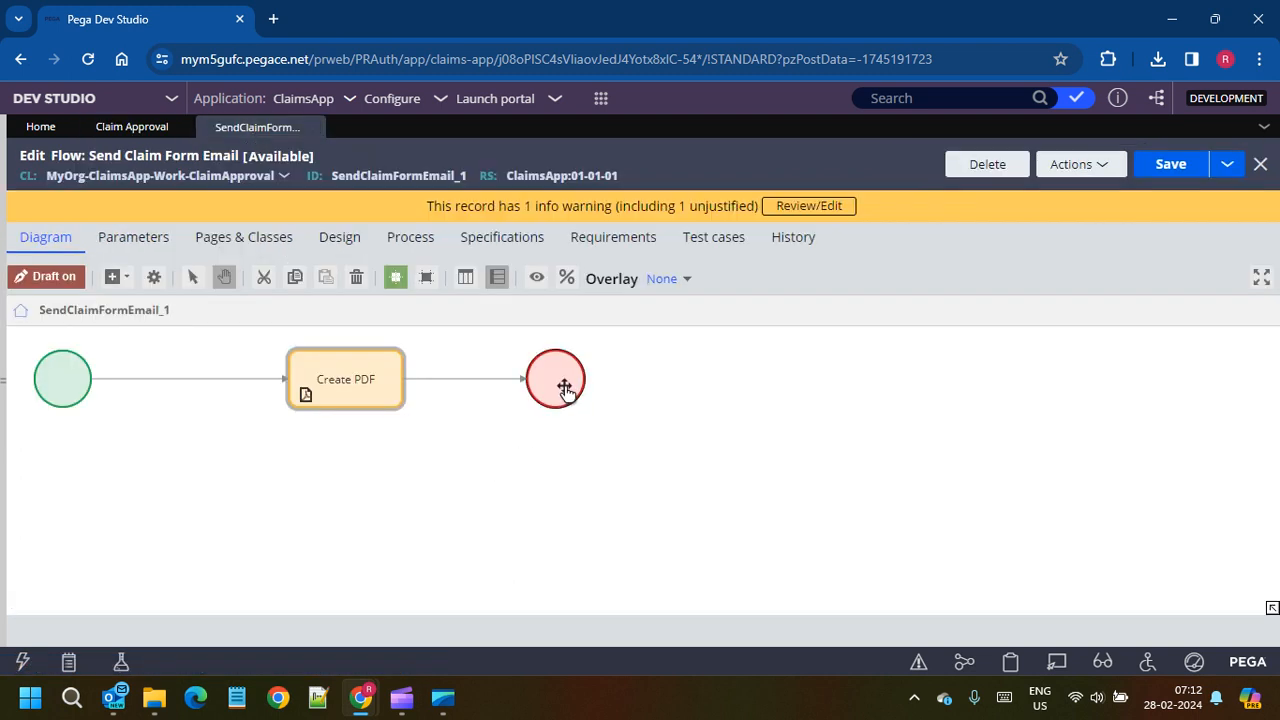
{"action": "left_click_drag", "start_coordinate": [565, 390], "coordinate": [600, 390]}
{"action": "left_click", "coordinate": [316, 392]}
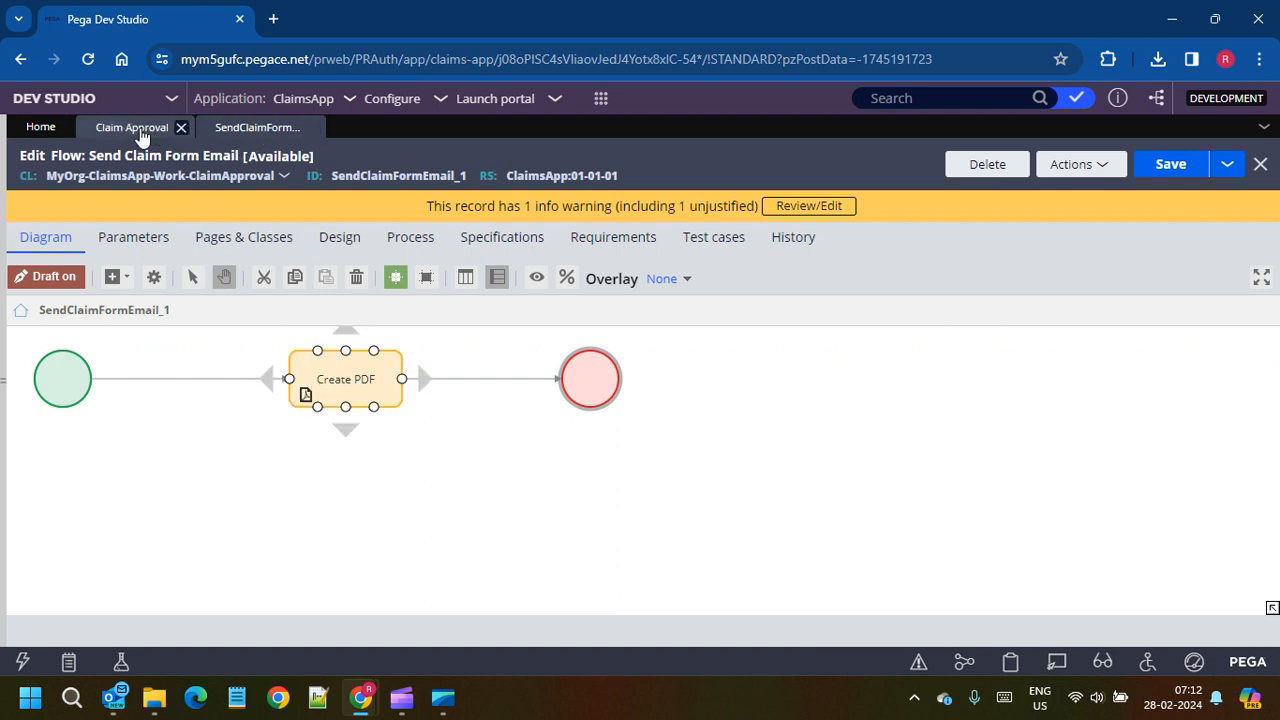
{"action": "left_click", "coordinate": [503, 480]}
Step: Open the activity behind the Create PDF shape and check its ID
{"action": "left_click", "coordinate": [351, 400]}
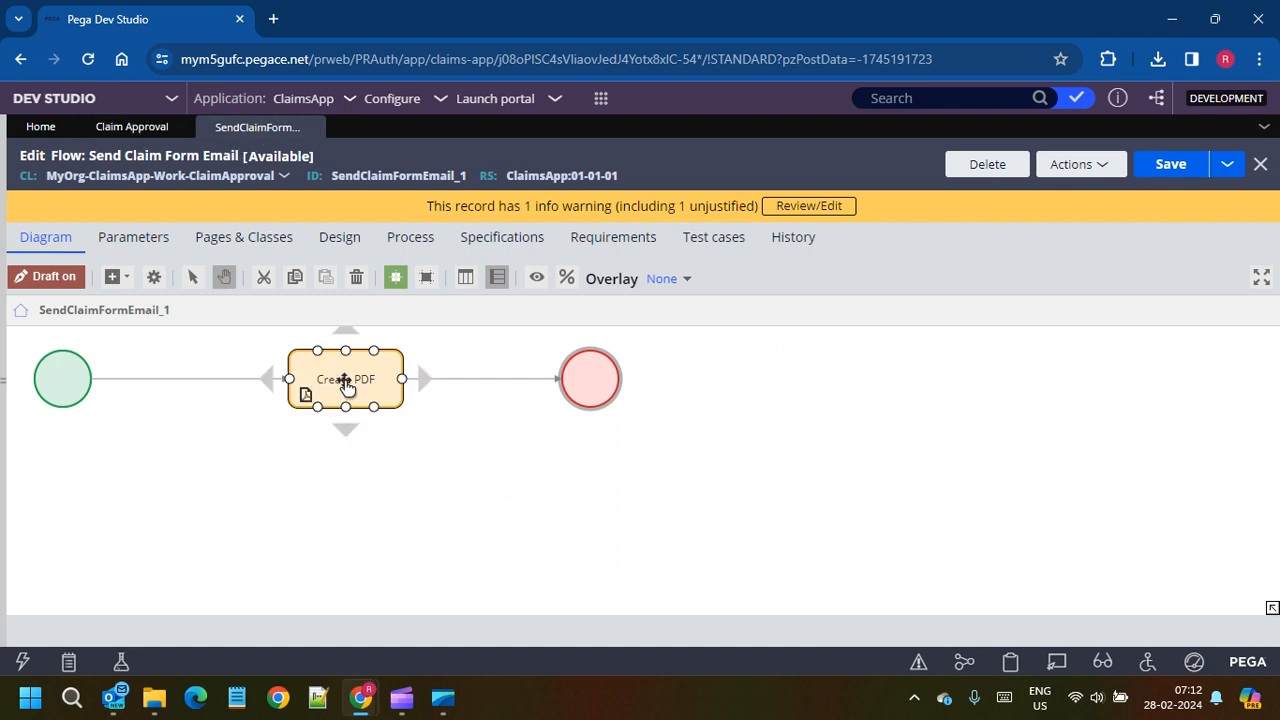
{"action": "right_click", "coordinate": [353, 372]}
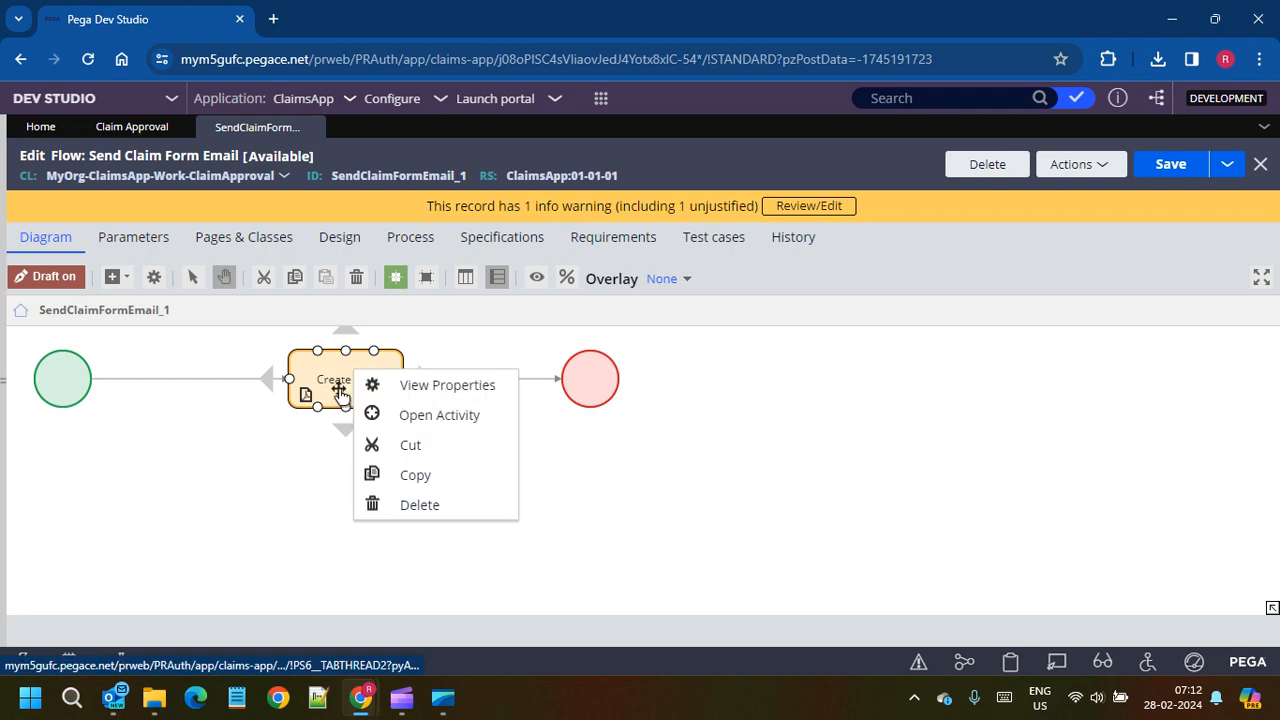
{"action": "left_click", "coordinate": [416, 428]}
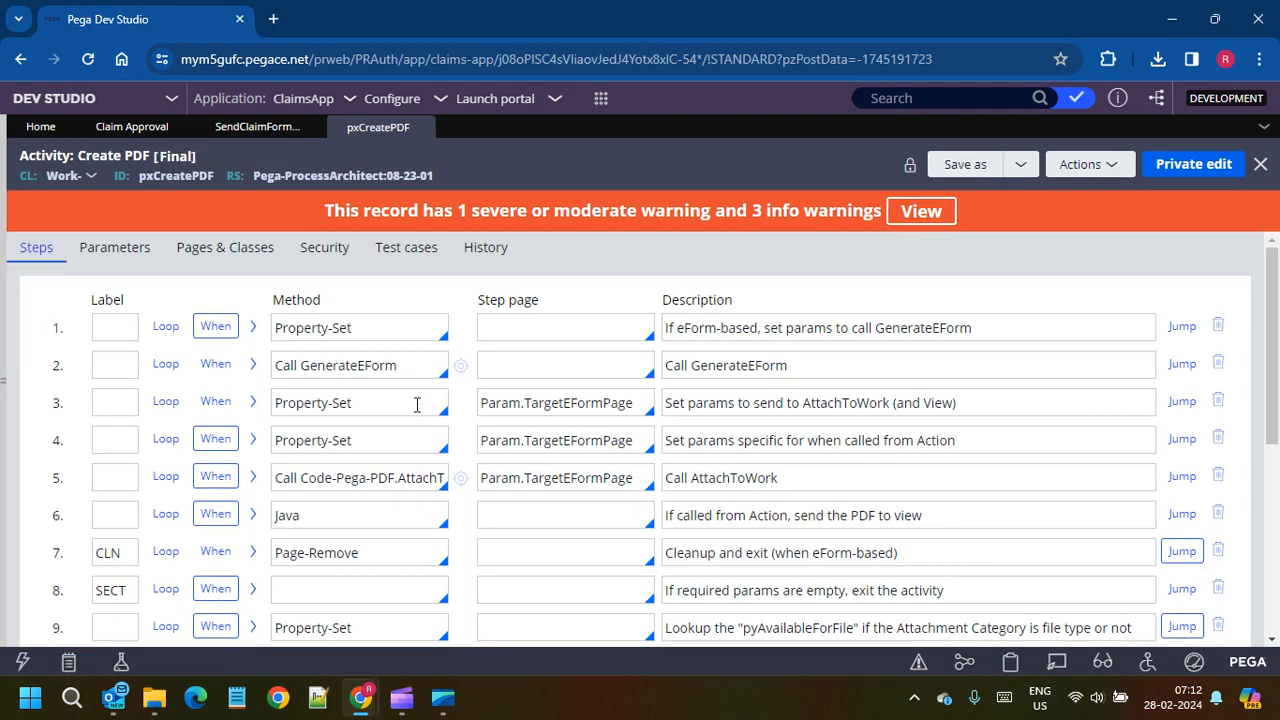
{"action": "double_click", "coordinate": [176, 176]}
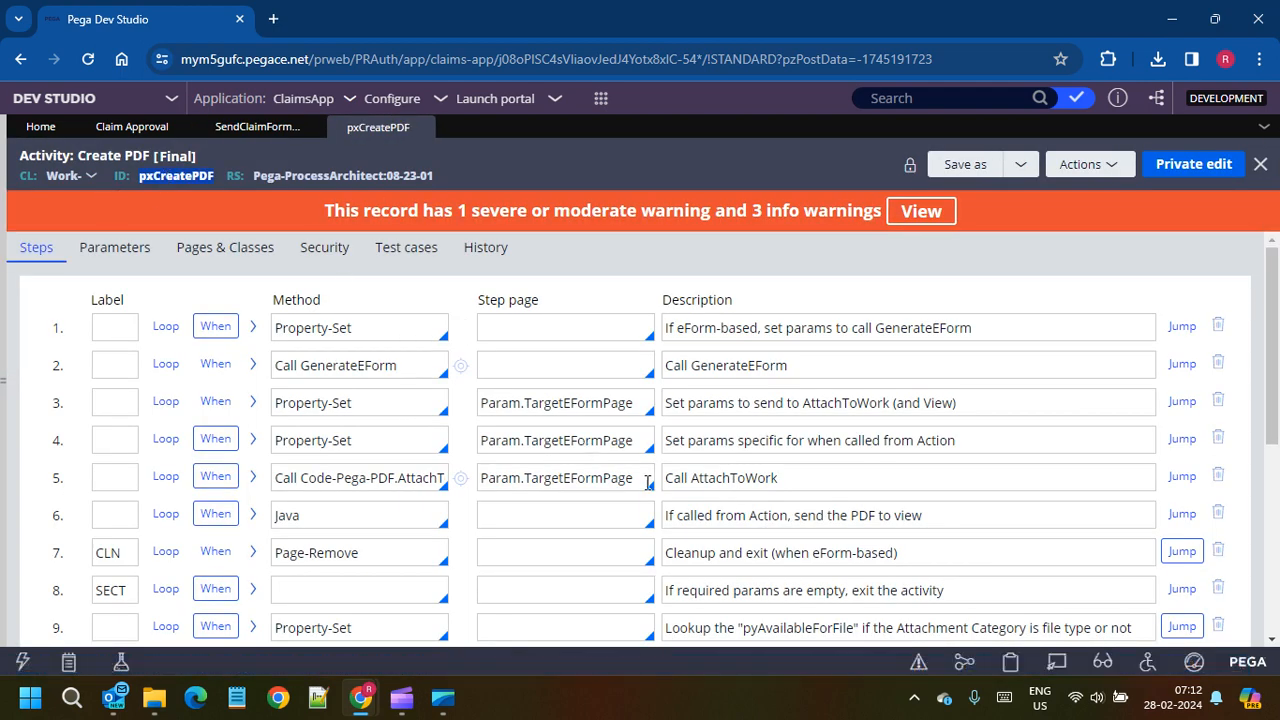
Step: Examine the pxCreatePDF activity's steps, including the eForm, CLN and SECT sections and the calls to pyAttachAsPDF and pzHTMLToPDF
{"action": "left_click", "coordinate": [395, 365]}
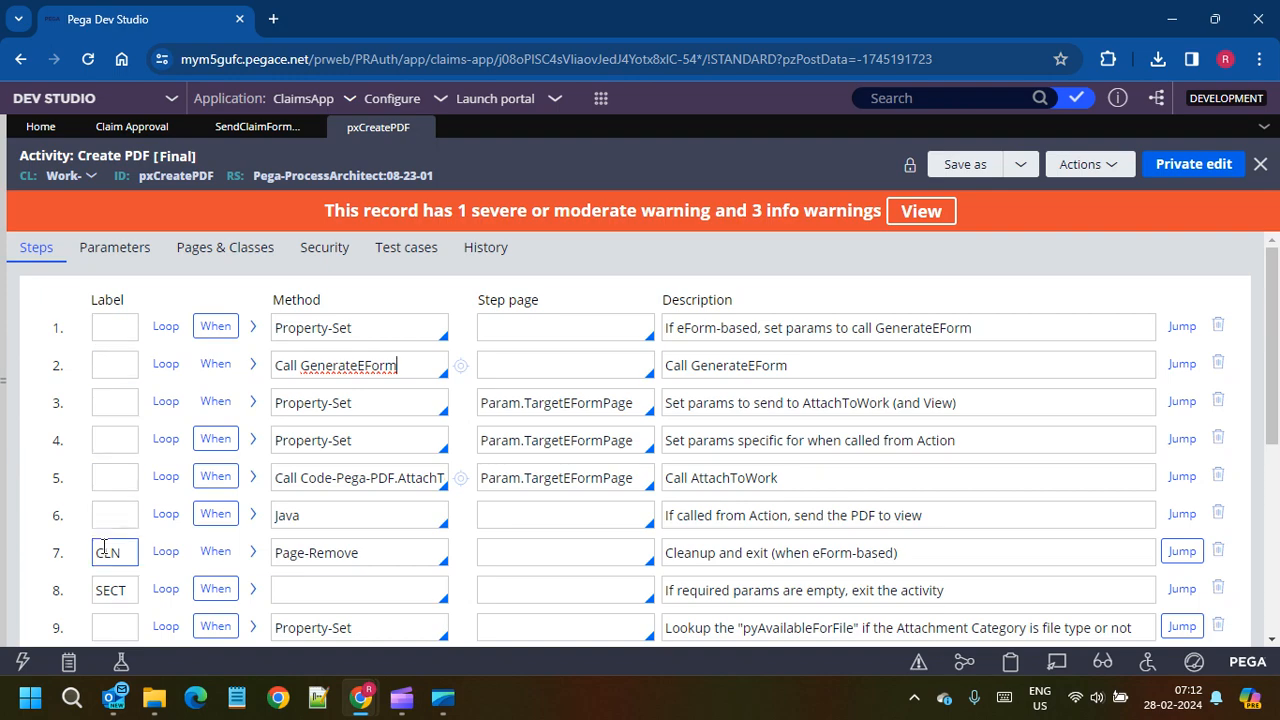
{"action": "left_click", "coordinate": [126, 516]}
{"action": "scroll", "coordinate": [130, 516], "scroll_direction": "down", "scroll_amount": 3}
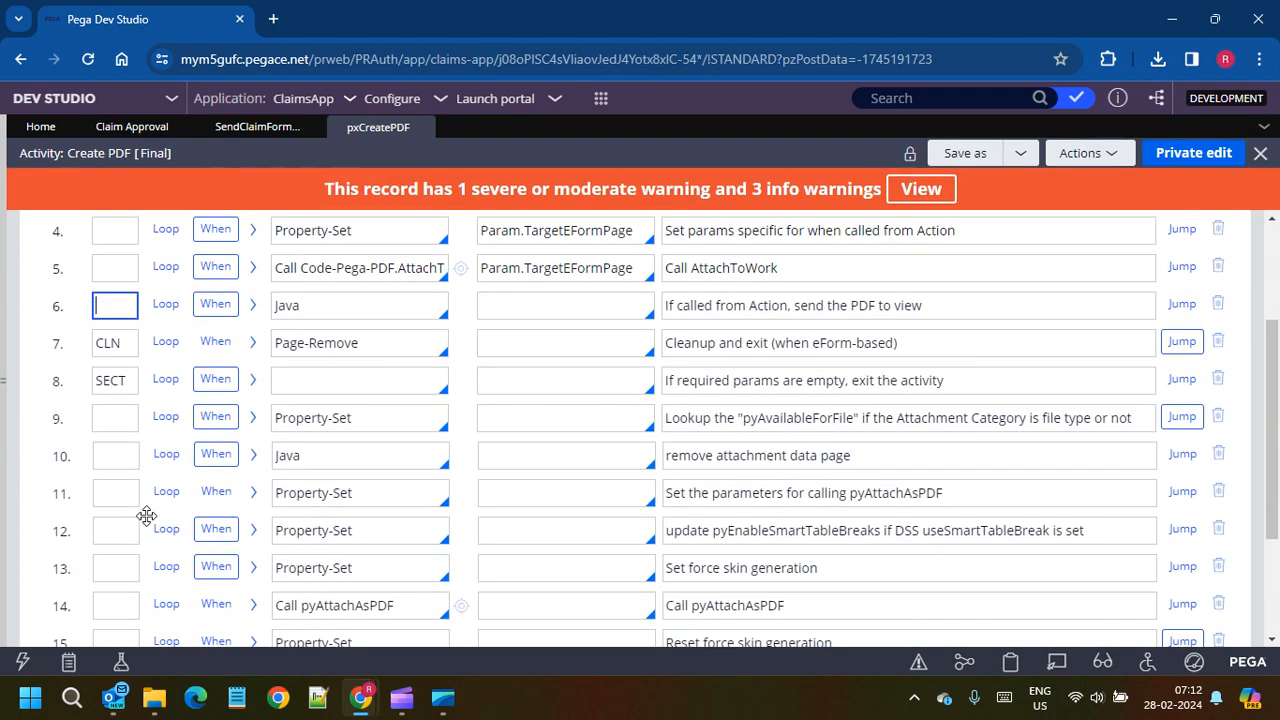
{"action": "left_click", "coordinate": [123, 344]}
{"action": "scroll", "coordinate": [140, 380], "scroll_direction": "up", "scroll_amount": 3}
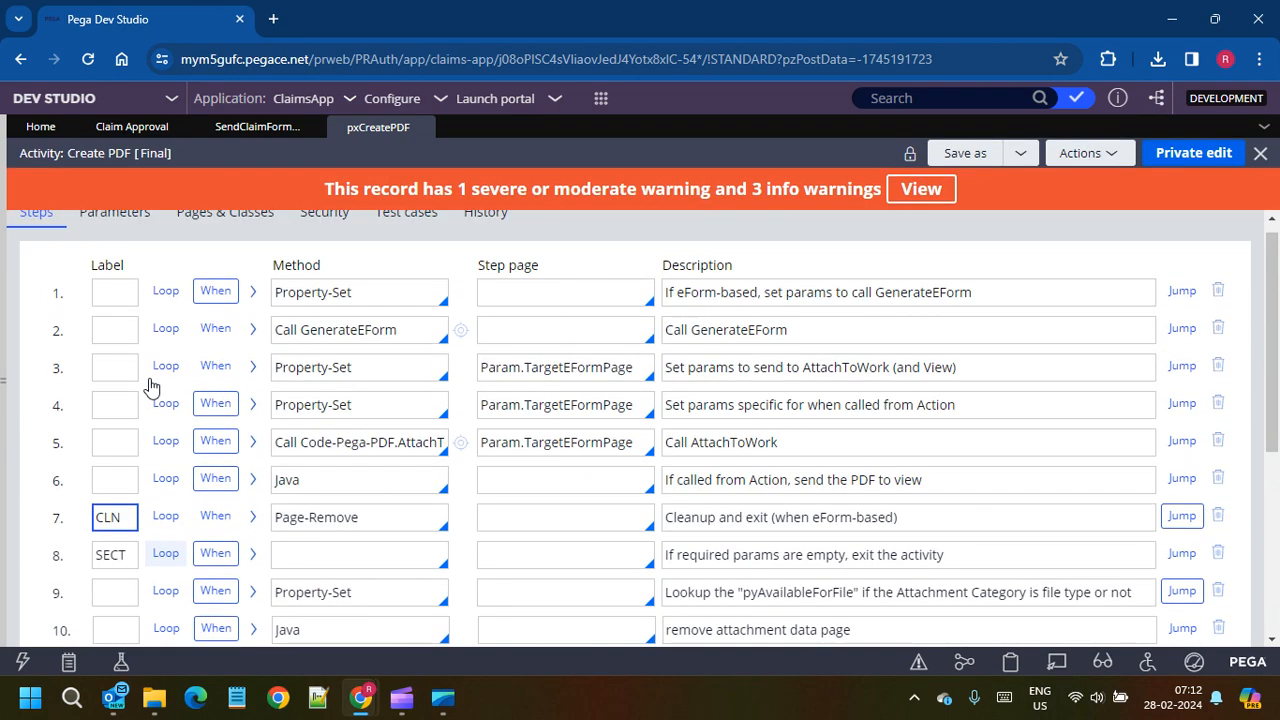
{"action": "scroll", "coordinate": [180, 450], "scroll_direction": "down", "scroll_amount": 3}
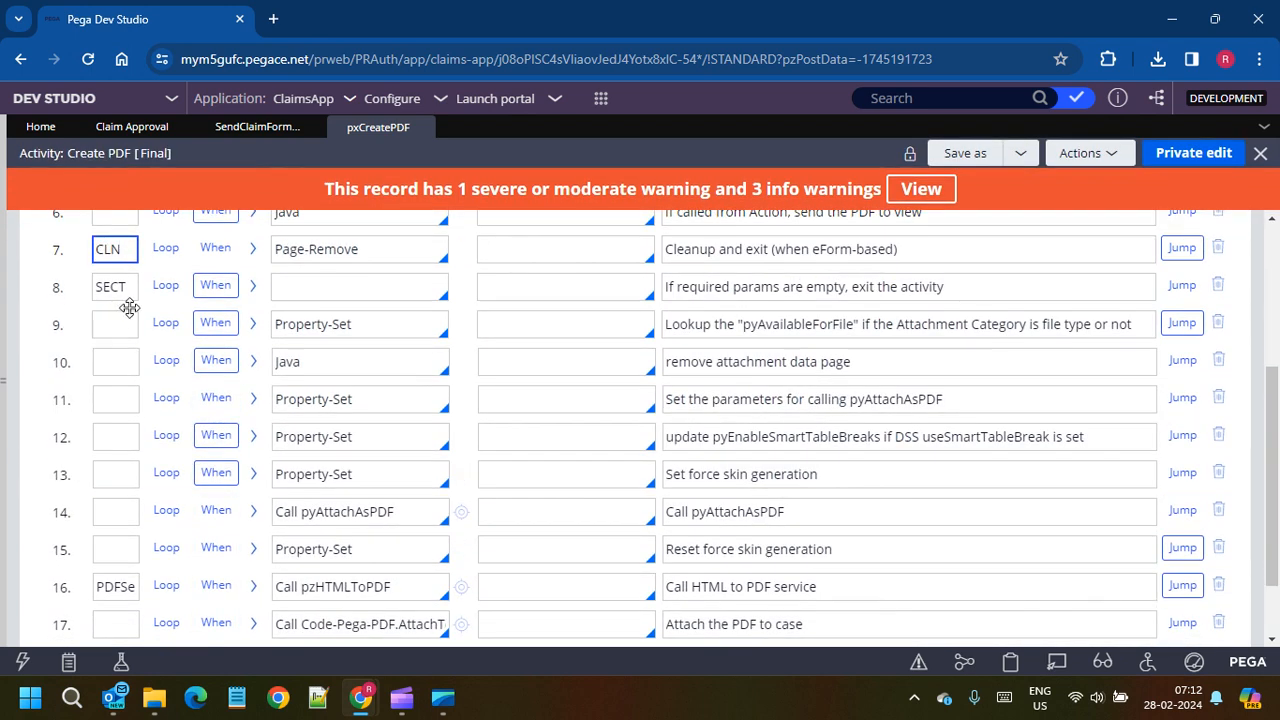
{"action": "left_click", "coordinate": [122, 290]}
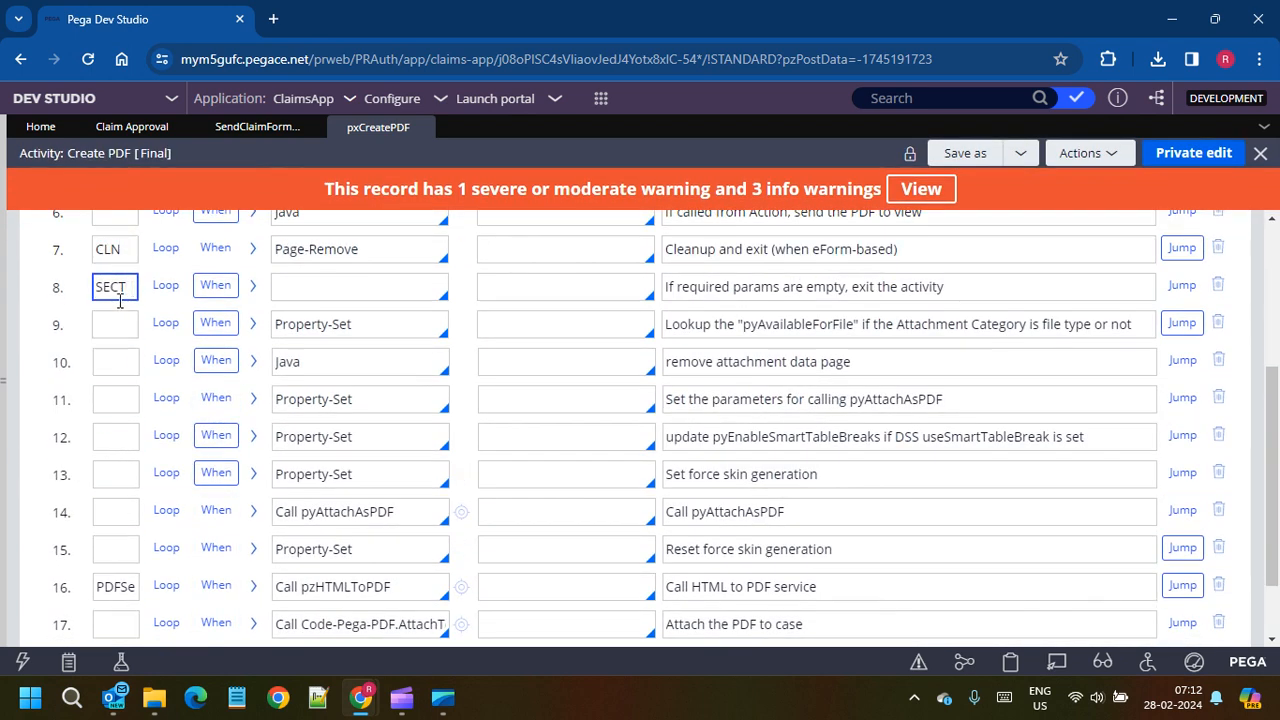
{"action": "left_click", "coordinate": [112, 550]}
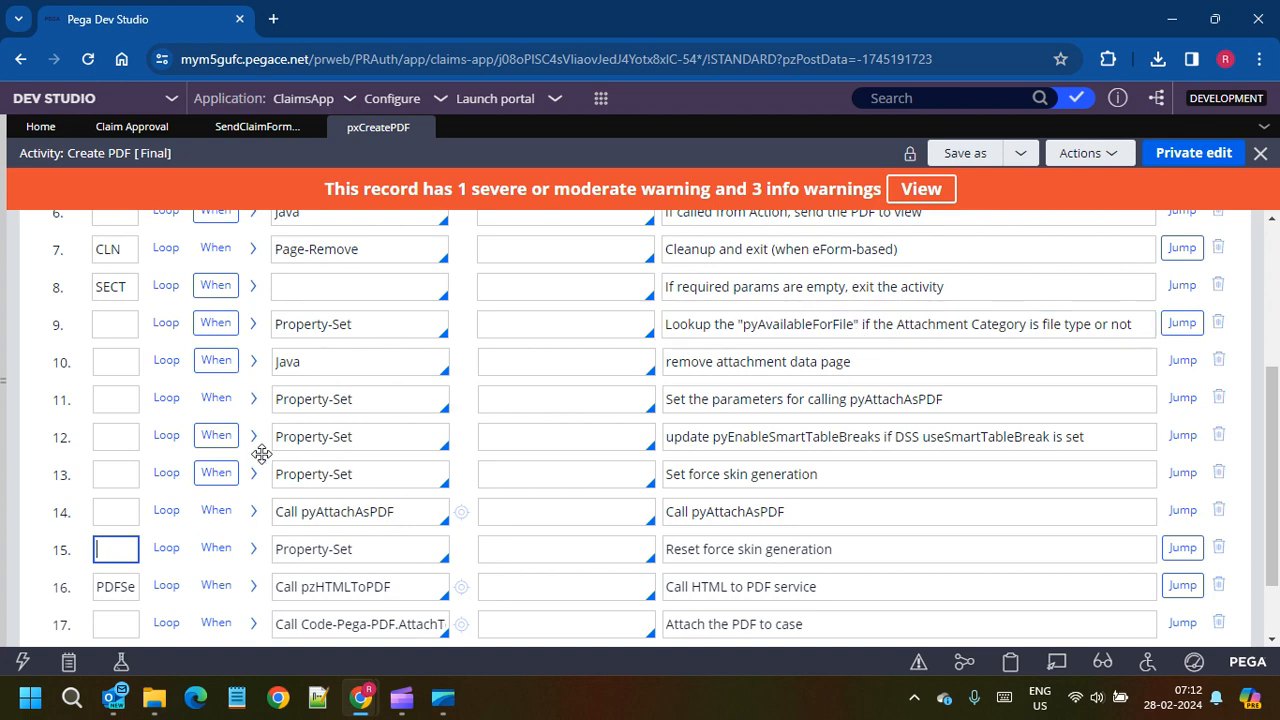
{"action": "left_click", "coordinate": [414, 519]}
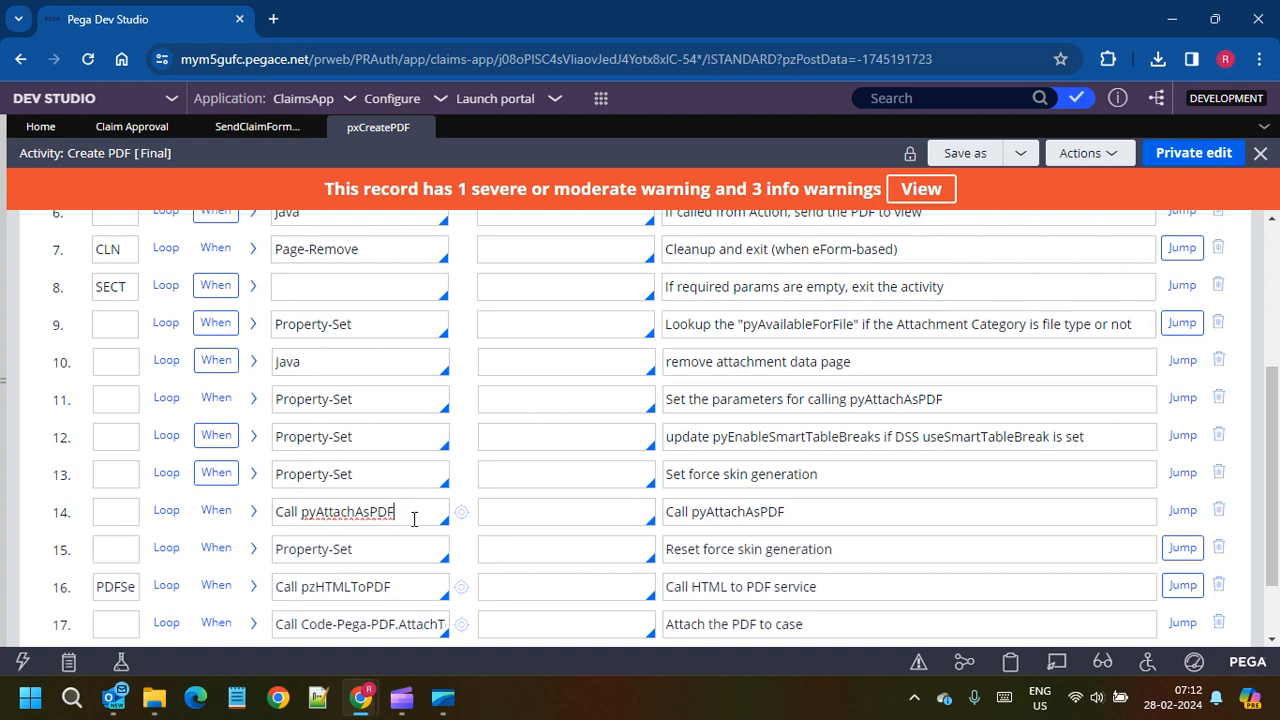
{"action": "left_click", "coordinate": [404, 586]}
{"action": "scroll", "coordinate": [408, 584], "scroll_direction": "down", "scroll_amount": 2}
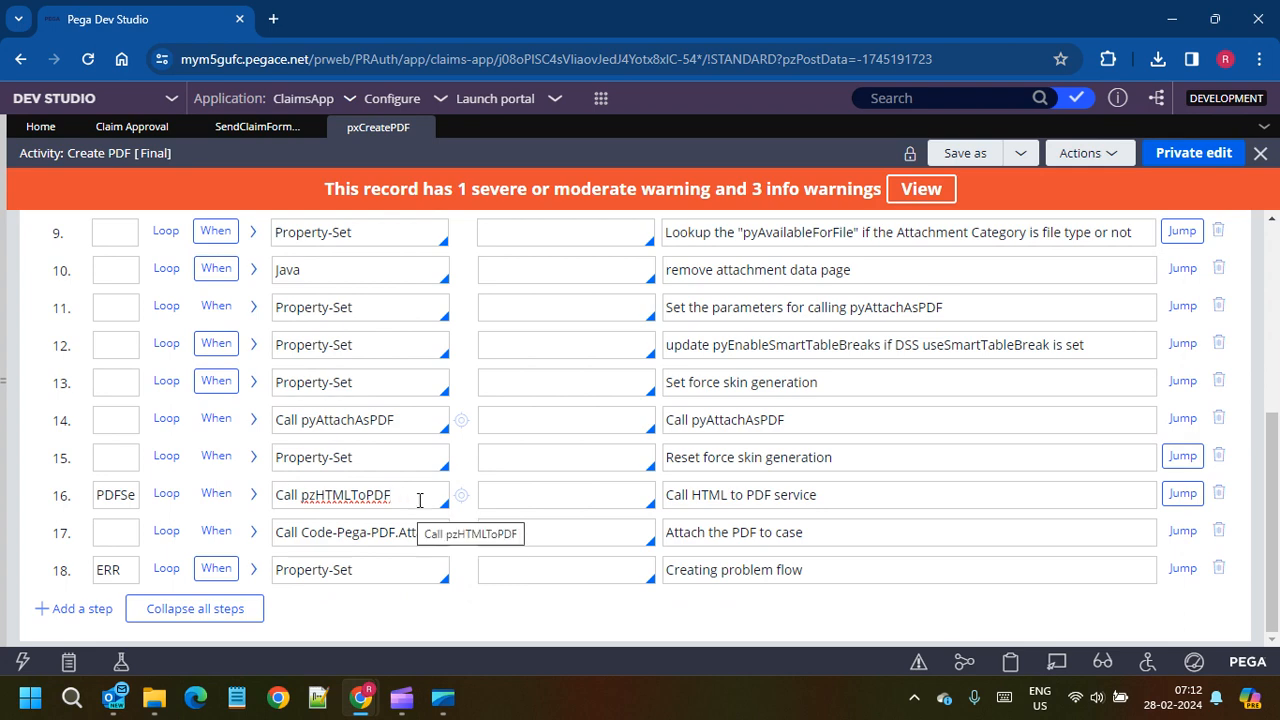
Step: Open the pzHTMLToPDF activity called in step 16, review its steps, and close it
{"action": "left_click", "coordinate": [460, 496]}
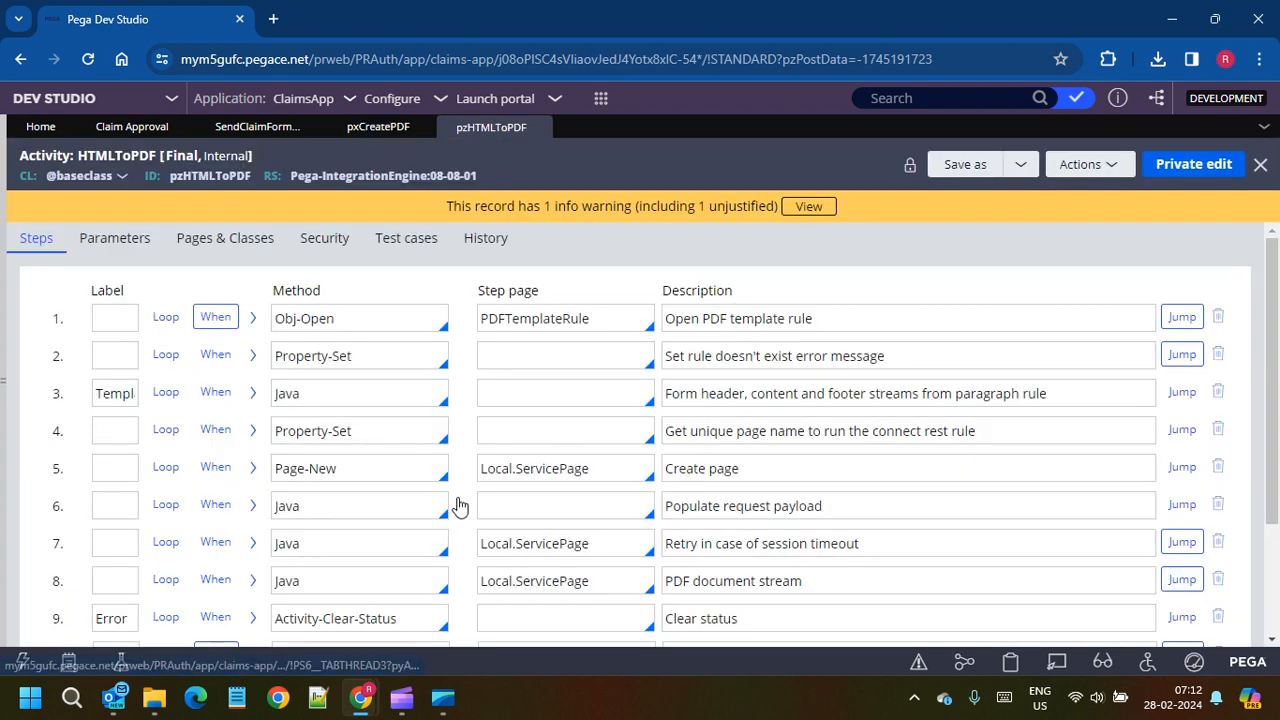
{"action": "scroll", "coordinate": [456, 513], "scroll_direction": "down", "scroll_amount": 2}
{"action": "scroll", "coordinate": [457, 514], "scroll_direction": "up", "scroll_amount": 5}
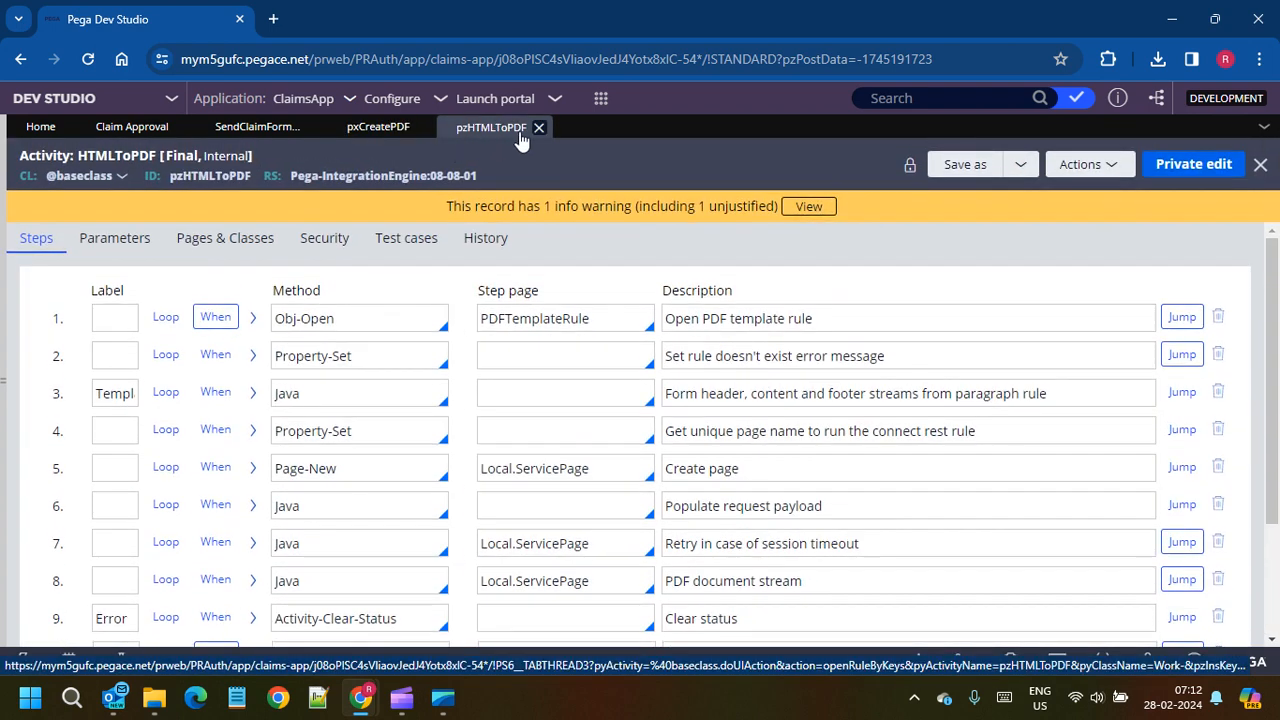
{"action": "left_click", "coordinate": [534, 127]}
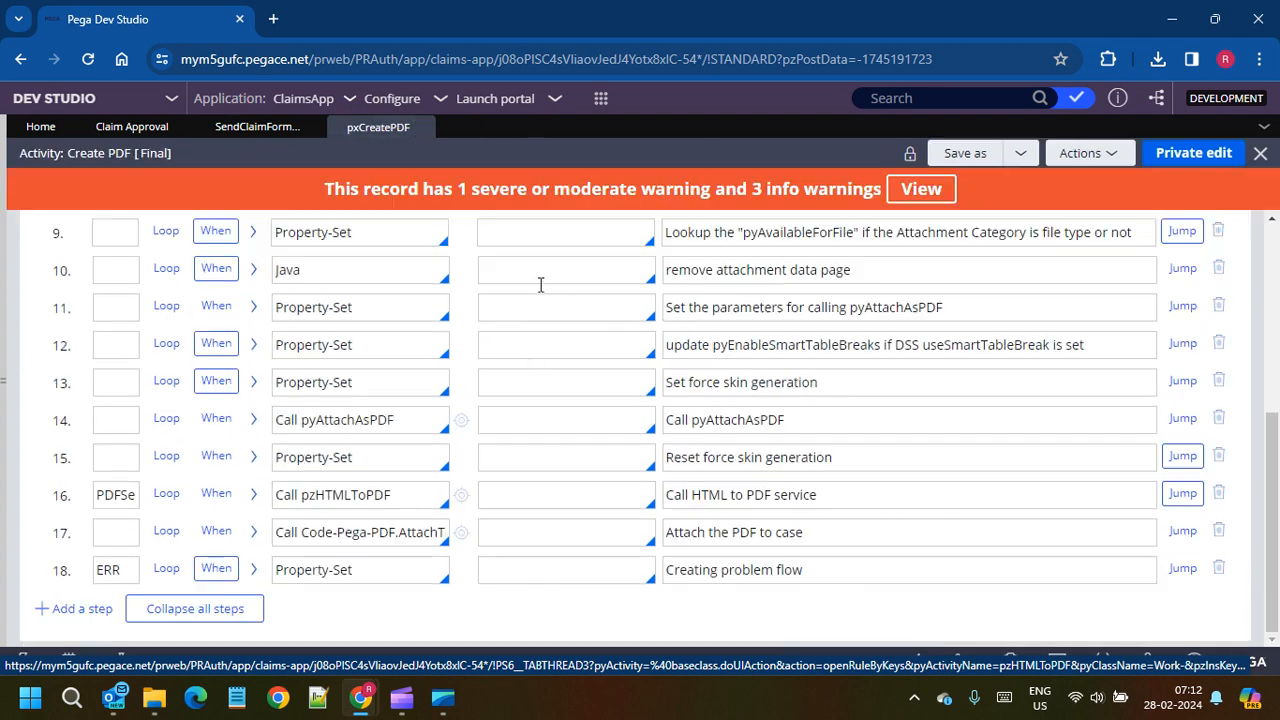
Step: Open the pyAttachAsPDF activity called in step 14, check its HTMLToPDF call in step 6, and close it
{"action": "left_click", "coordinate": [460, 420]}
{"action": "left_click", "coordinate": [398, 522]}
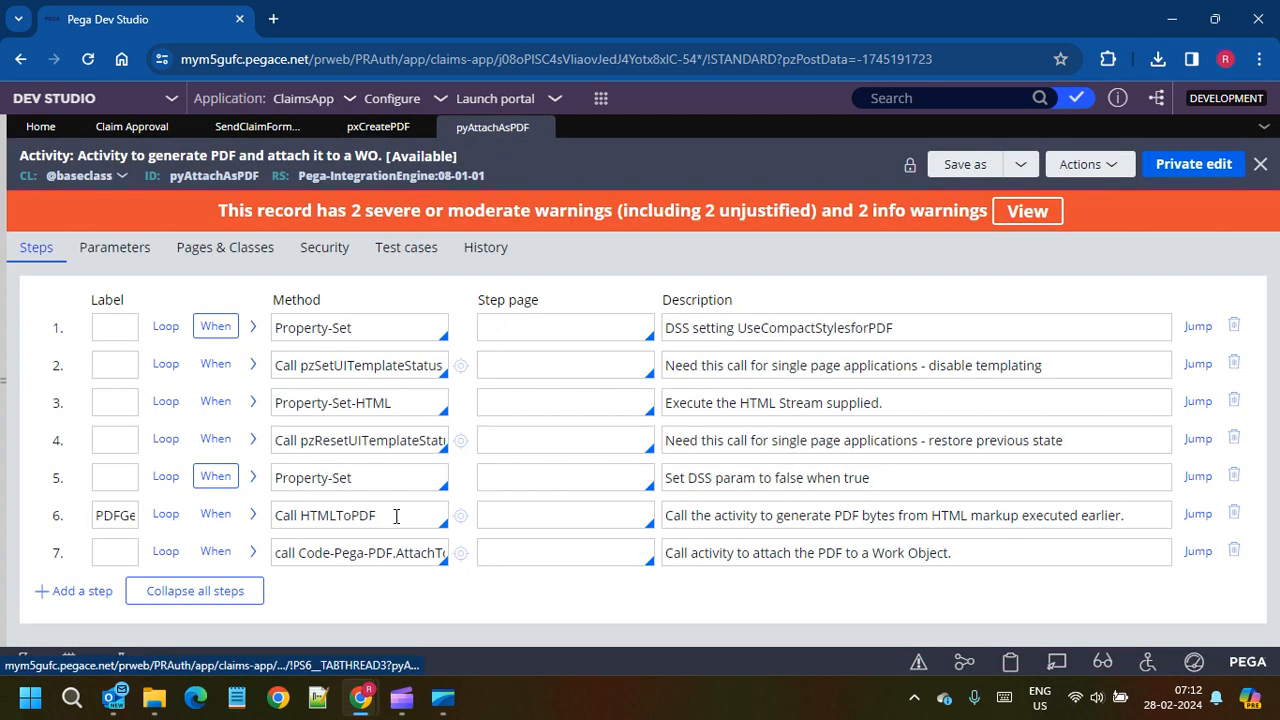
{"action": "double_click", "coordinate": [353, 515]}
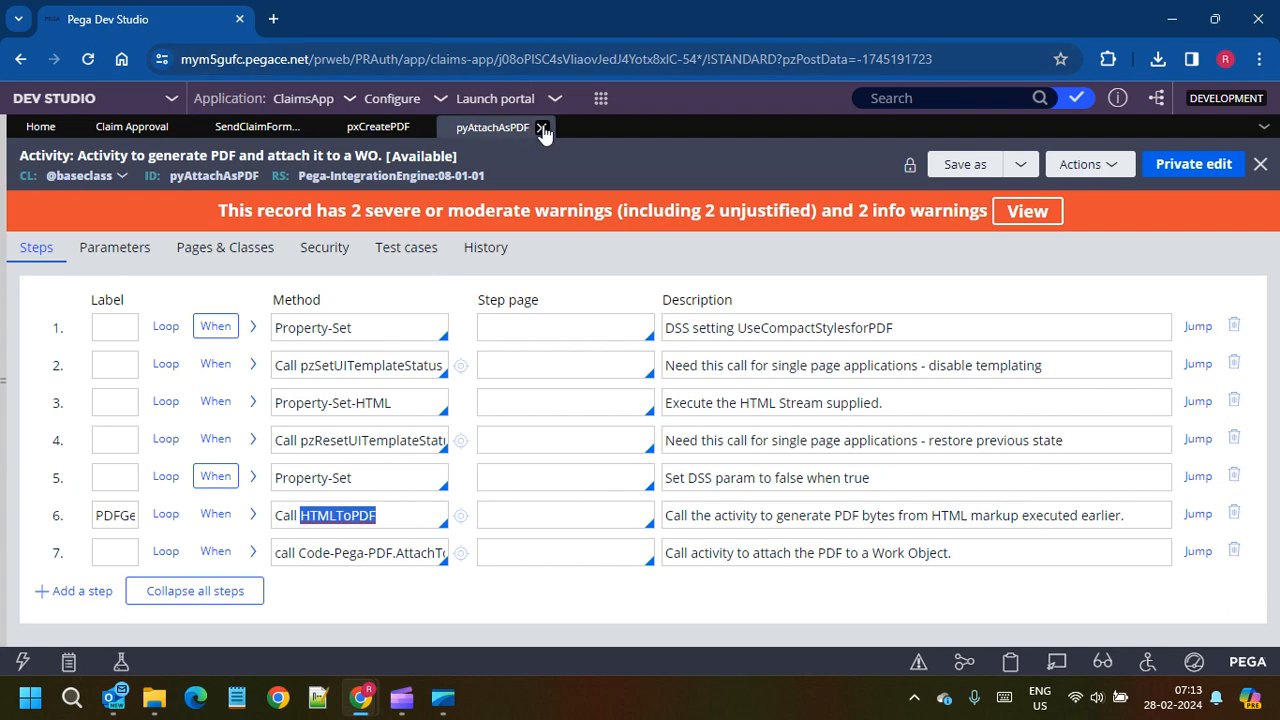
{"action": "left_click", "coordinate": [542, 128]}
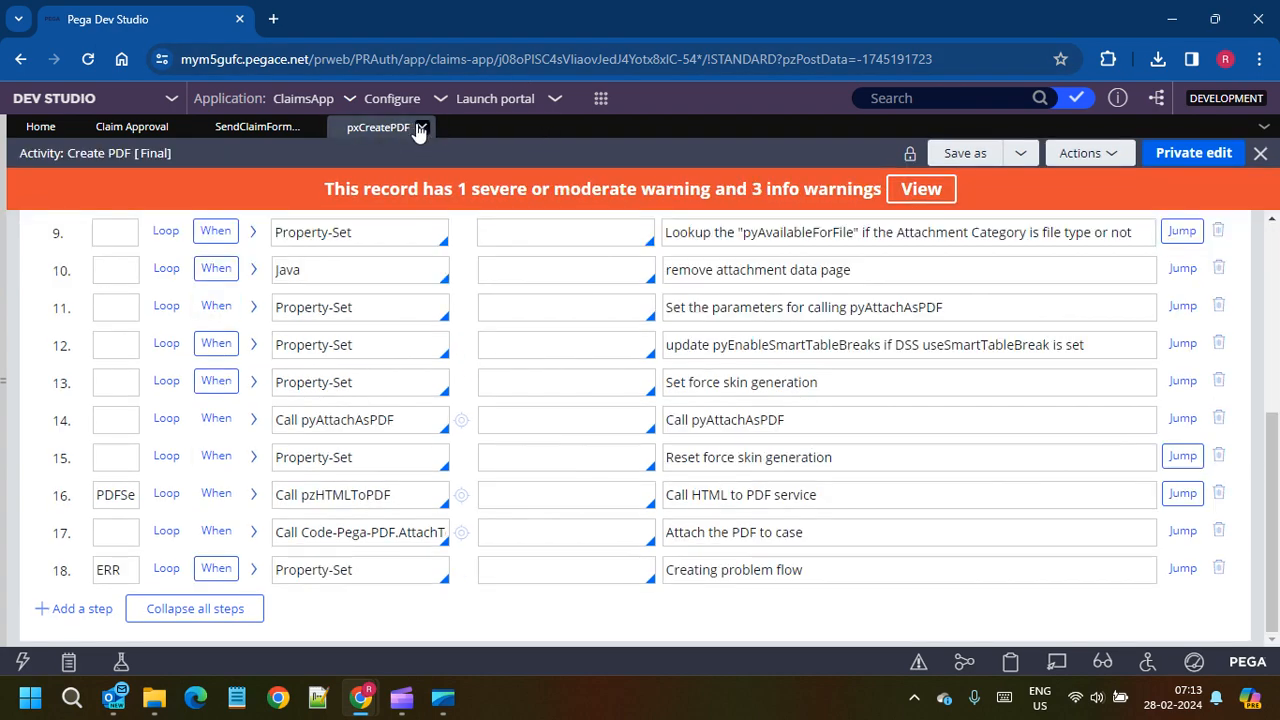
Step: Recheck the pxCreatePDF activity's ID and review its steps down to the pyAttachAsPDF call
{"action": "scroll", "coordinate": [400, 255], "scroll_direction": "up", "scroll_amount": 5}
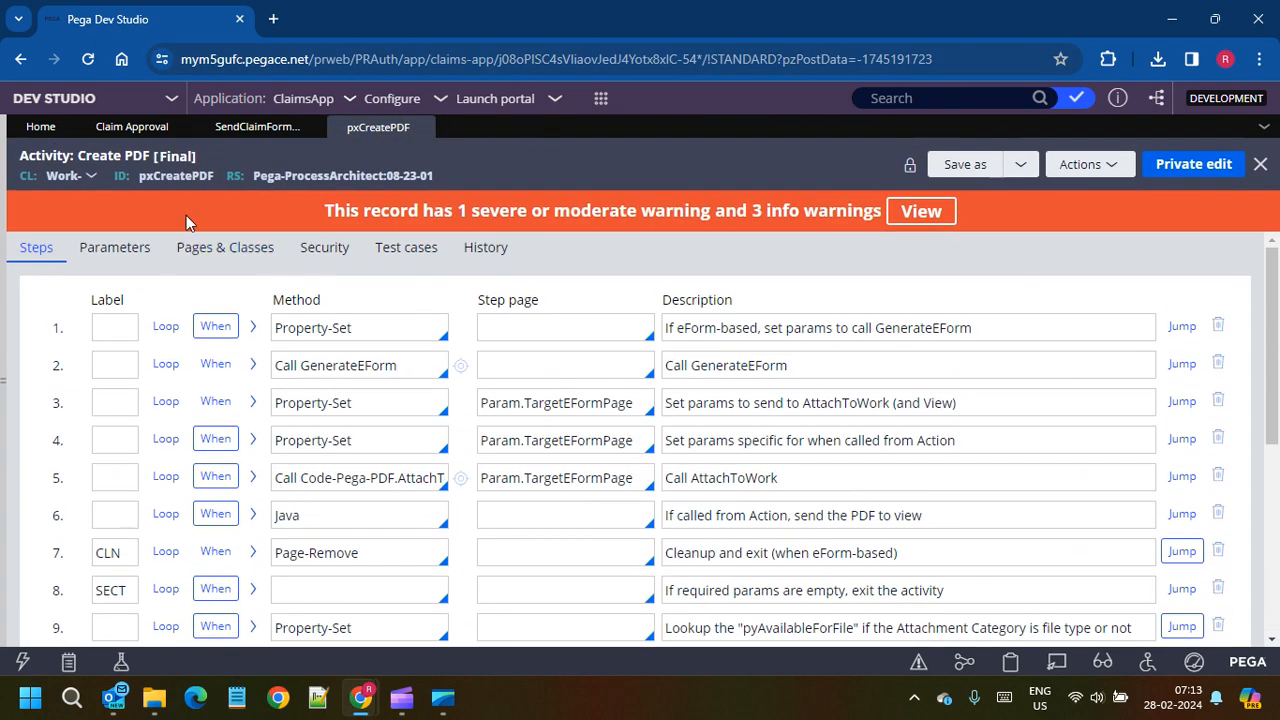
{"action": "double_click", "coordinate": [189, 175]}
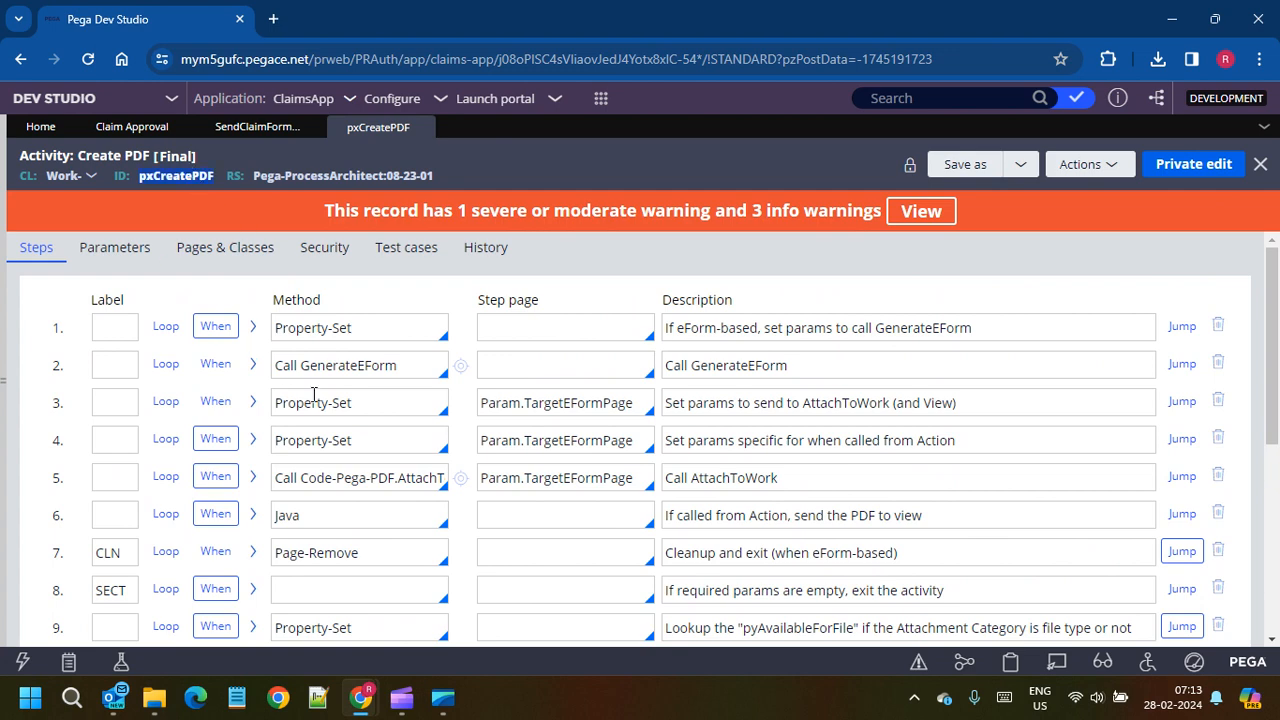
{"action": "scroll", "coordinate": [360, 420], "scroll_direction": "down", "scroll_amount": 3}
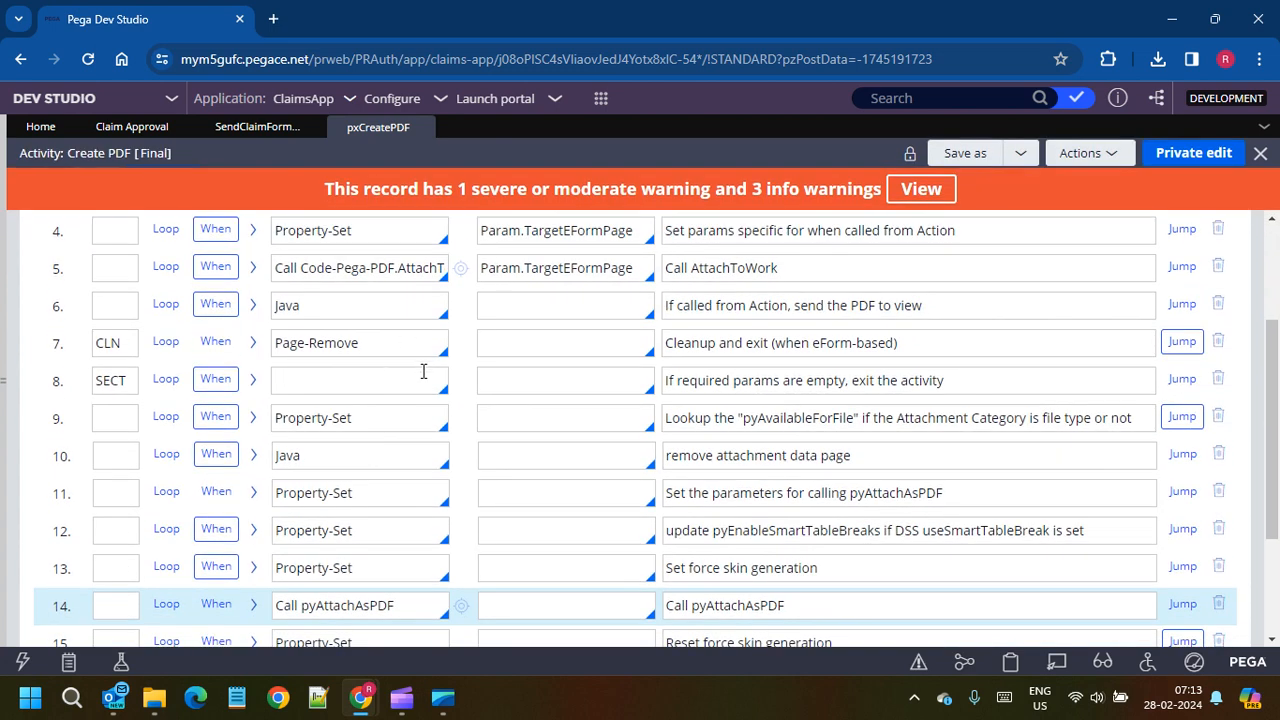
{"action": "scroll", "coordinate": [424, 380], "scroll_direction": "down", "scroll_amount": 3}
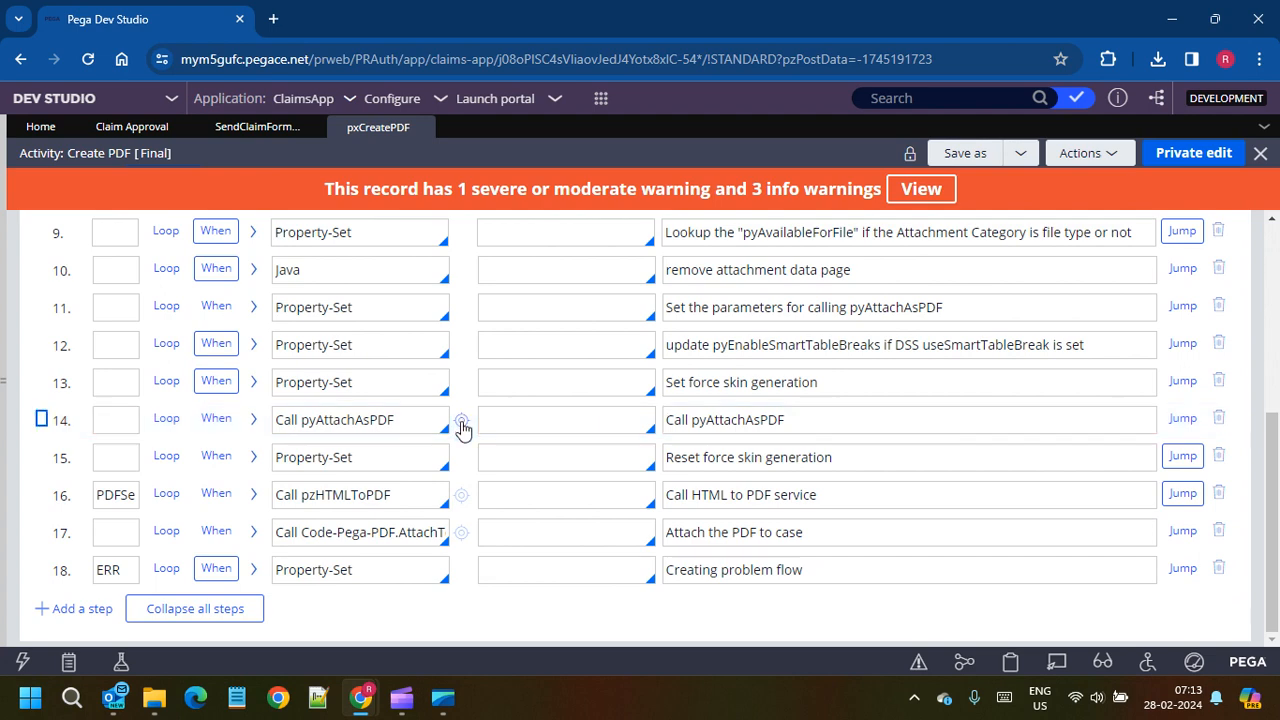
Step: Trace the pyAttachAsPDF call into its HTMLToPDF activity and open the pyPDFSettings data transform applied in step 8
{"action": "left_click", "coordinate": [461, 424]}
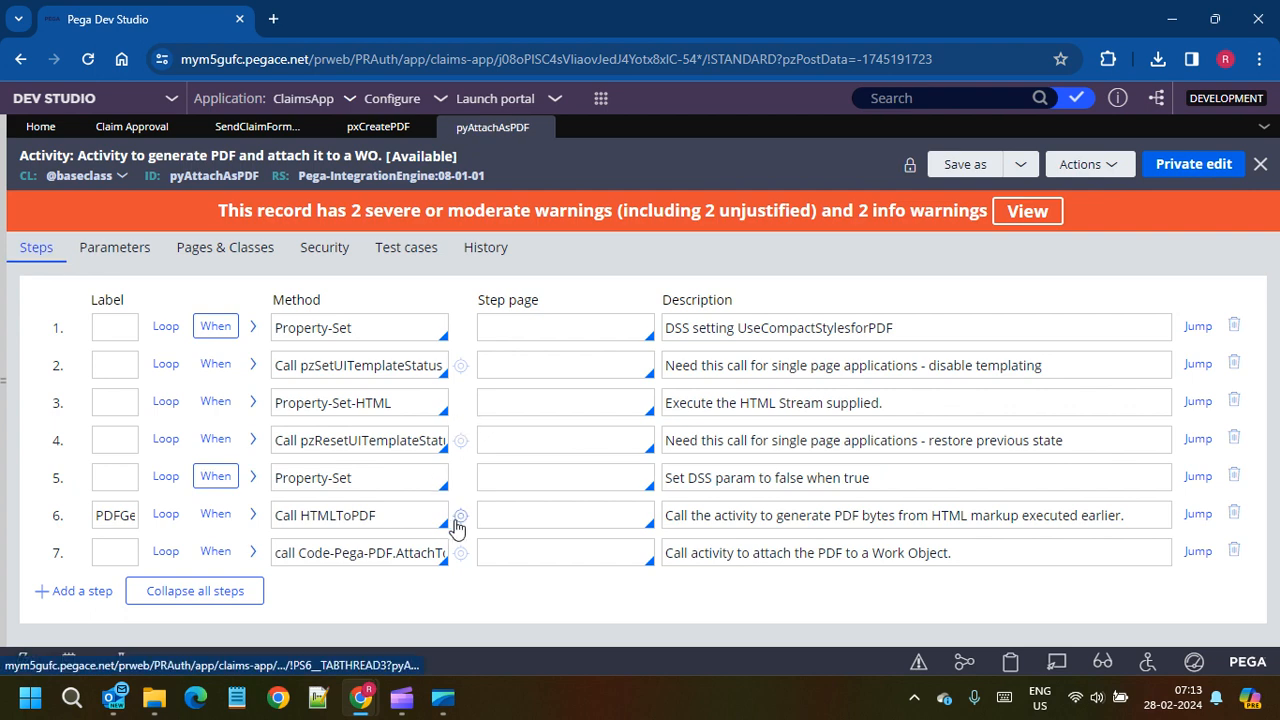
{"action": "left_click", "coordinate": [460, 516]}
{"action": "scroll", "coordinate": [490, 480], "scroll_direction": "down", "scroll_amount": 1}
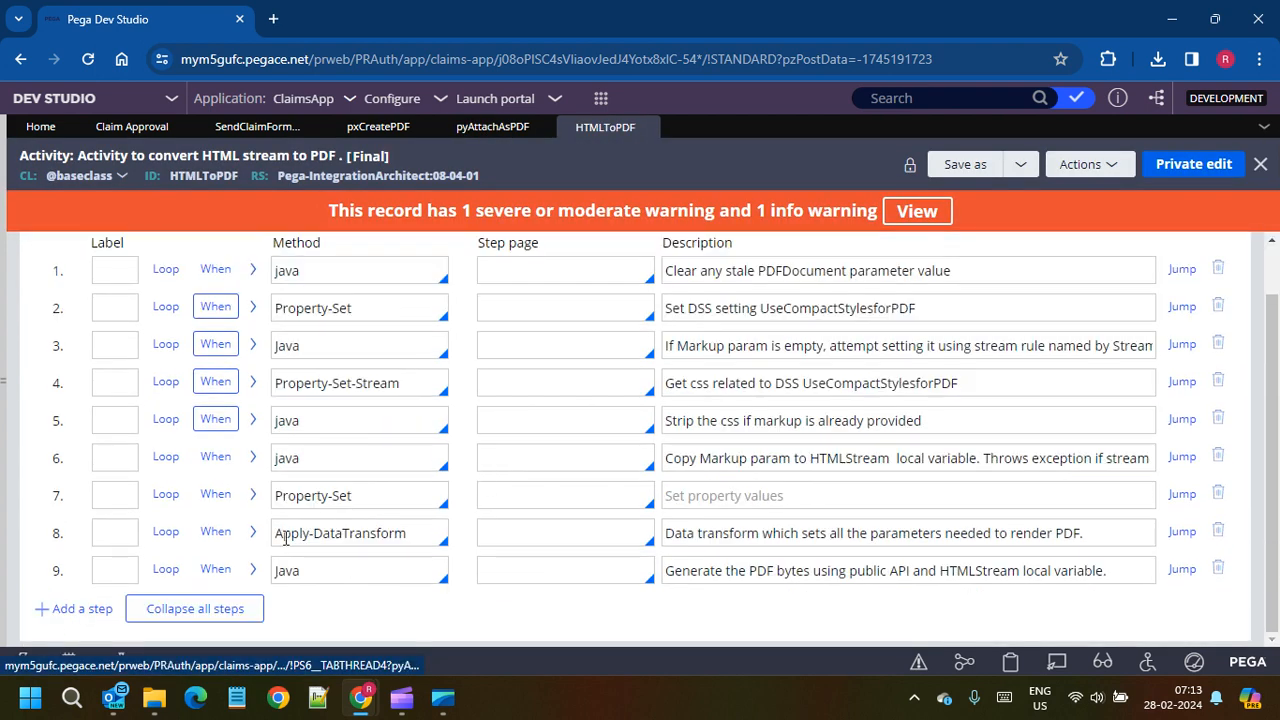
{"action": "left_click", "coordinate": [253, 531]}
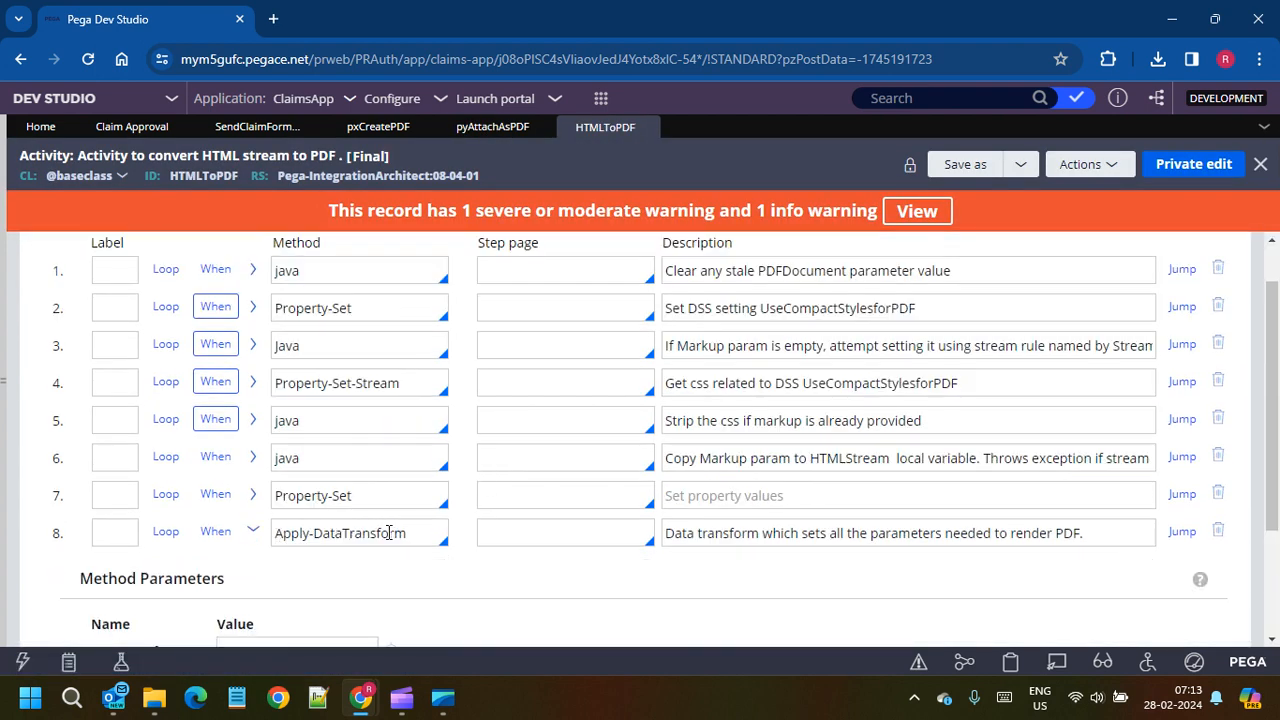
{"action": "scroll", "coordinate": [390, 530], "scroll_direction": "down", "scroll_amount": 3}
{"action": "left_click", "coordinate": [392, 484]}
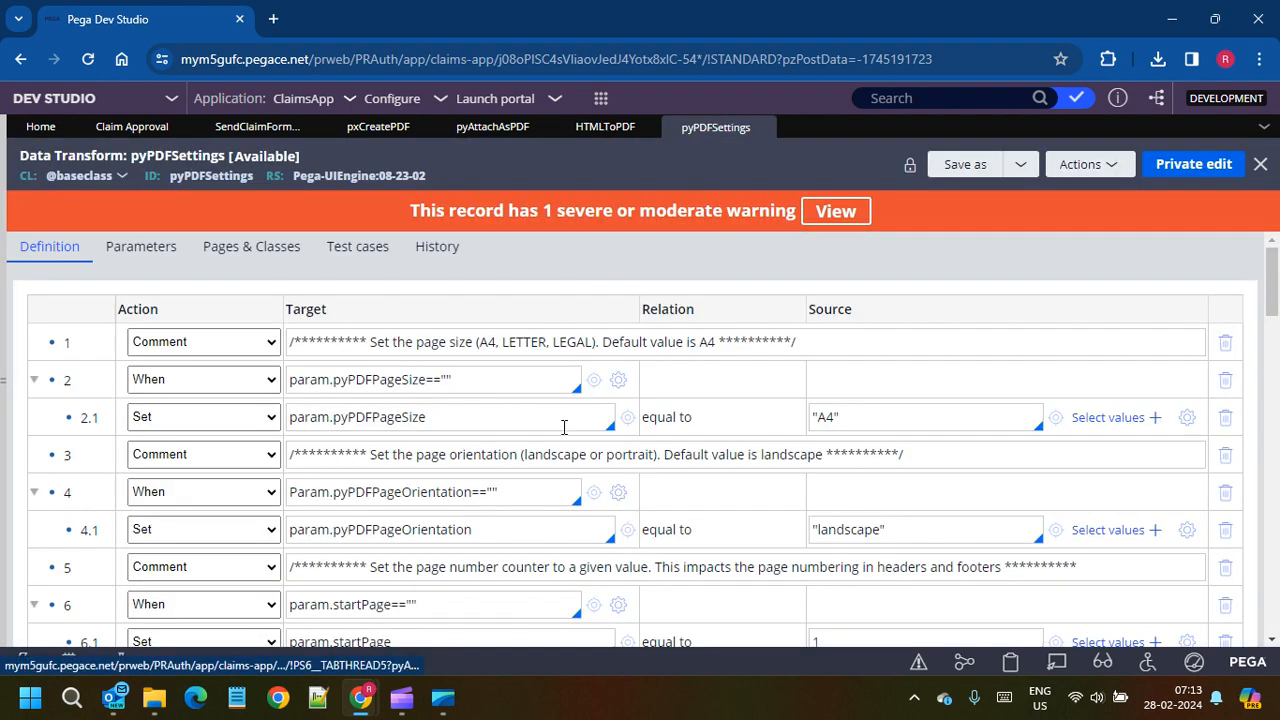
Step: Examine the header and footer HTML template settings in the pyPDFSettings data transform and glance at its parameters
{"action": "scroll", "coordinate": [564, 427], "scroll_direction": "down", "scroll_amount": 5}
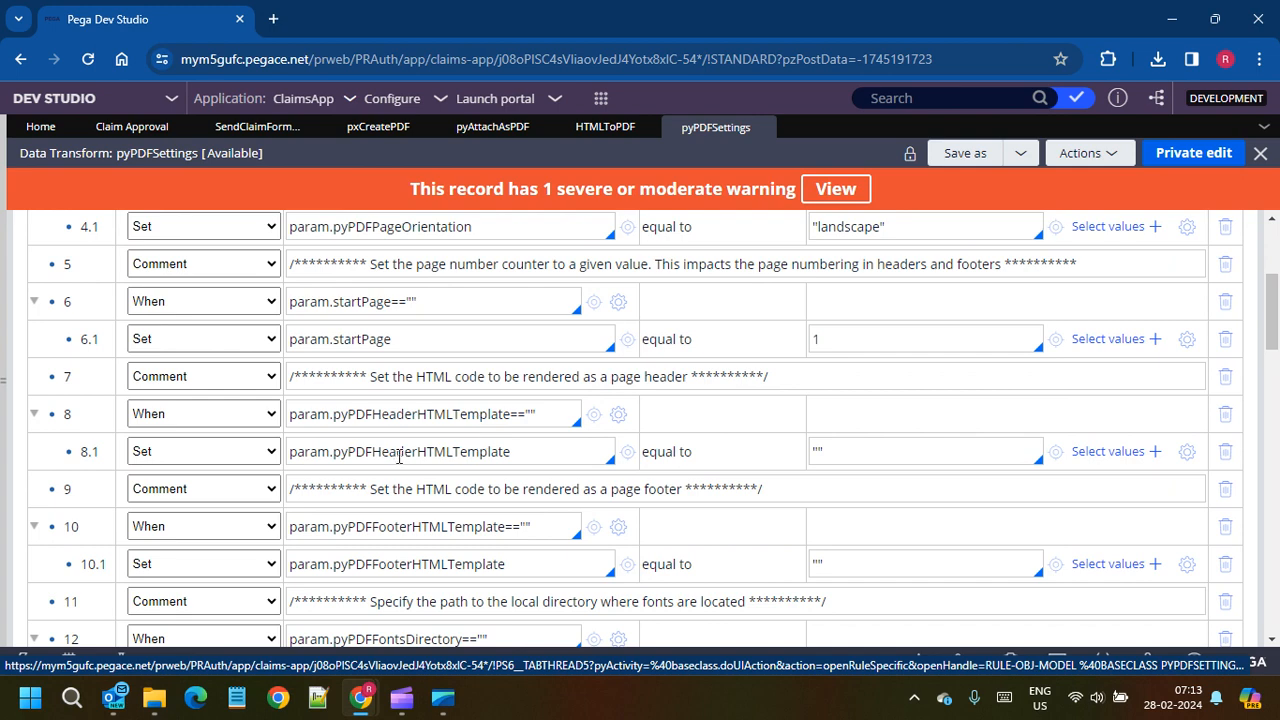
{"action": "double_click", "coordinate": [491, 452]}
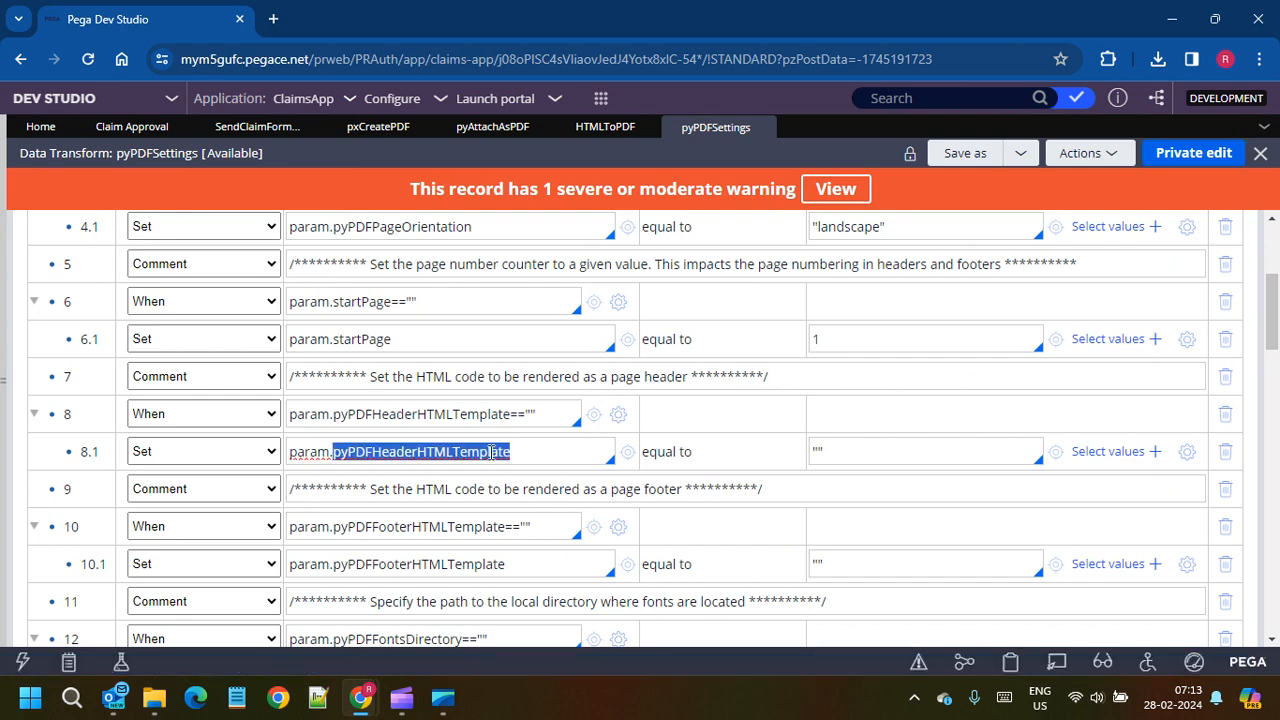
{"action": "double_click", "coordinate": [396, 566]}
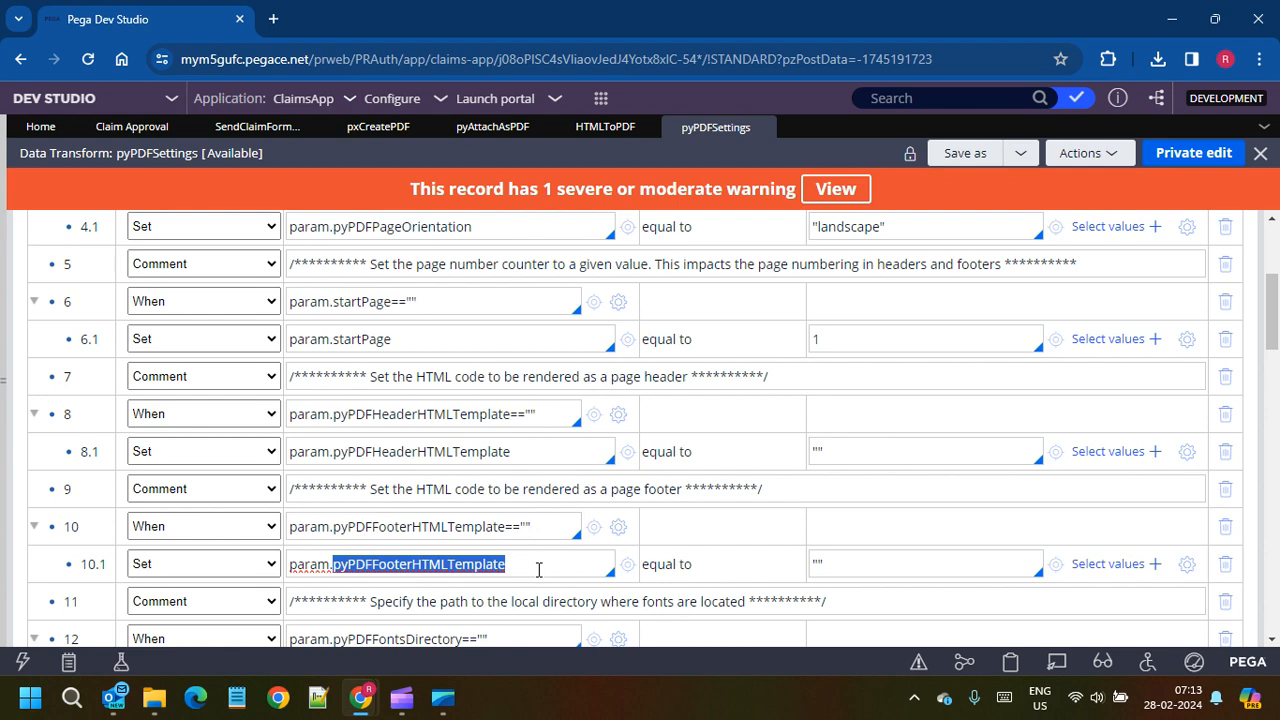
{"action": "double_click", "coordinate": [456, 451]}
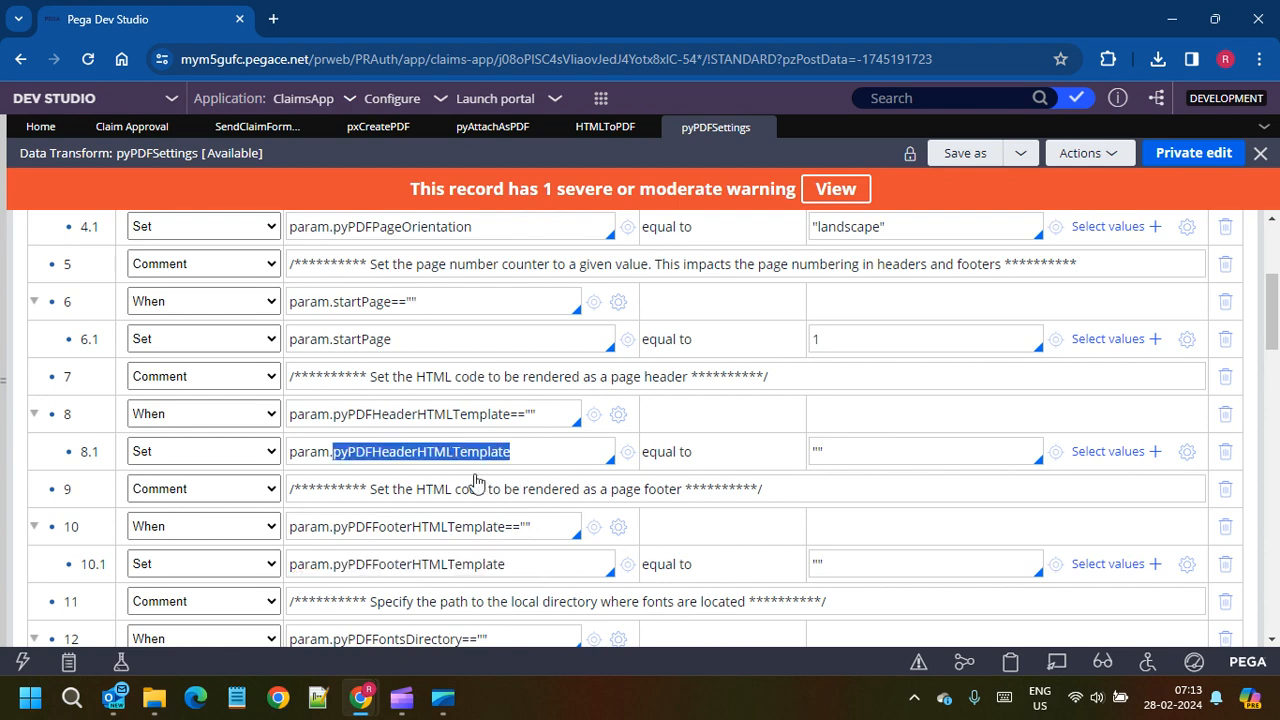
{"action": "double_click", "coordinate": [478, 567]}
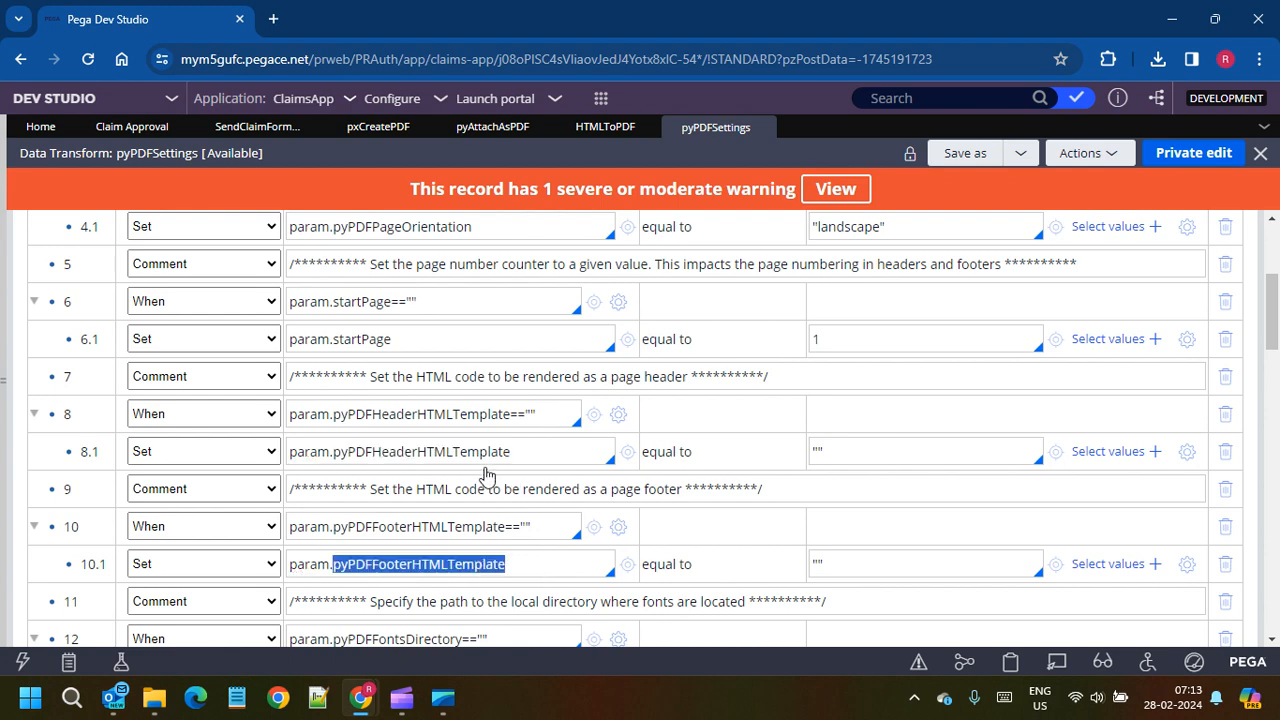
{"action": "double_click", "coordinate": [478, 452]}
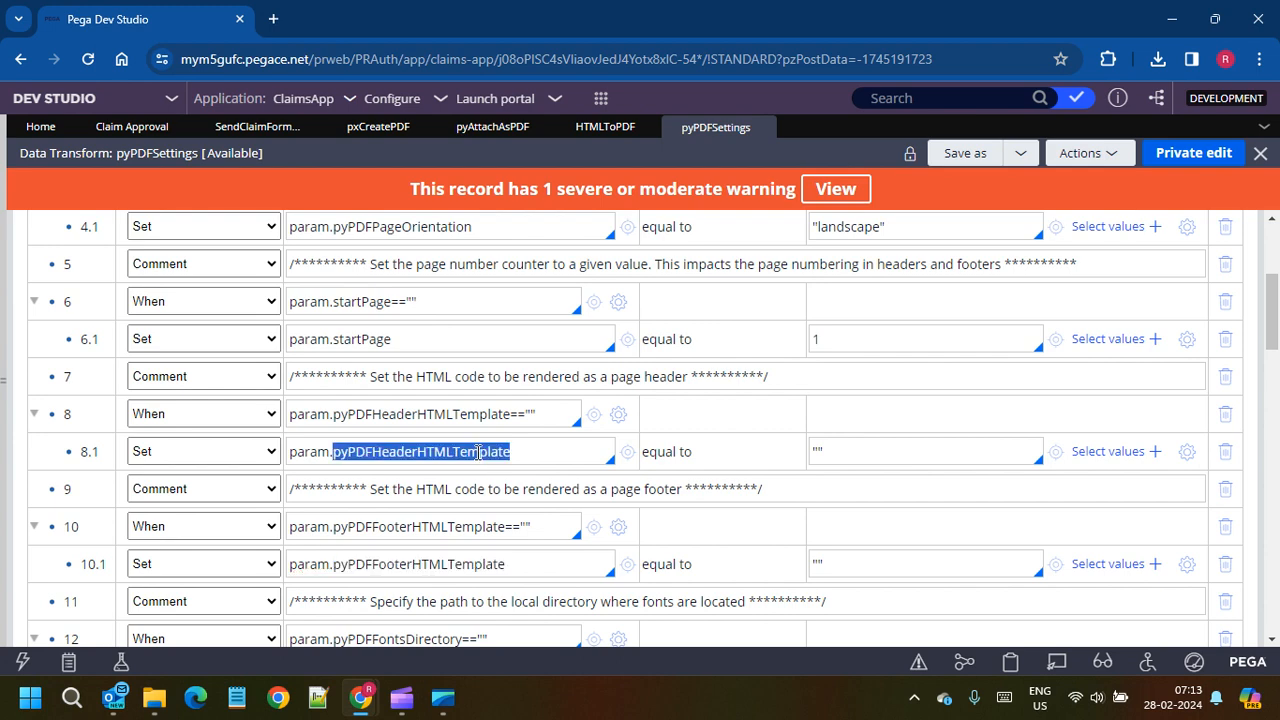
{"action": "double_click", "coordinate": [459, 567]}
{"action": "scroll", "coordinate": [340, 375], "scroll_direction": "up", "scroll_amount": 5}
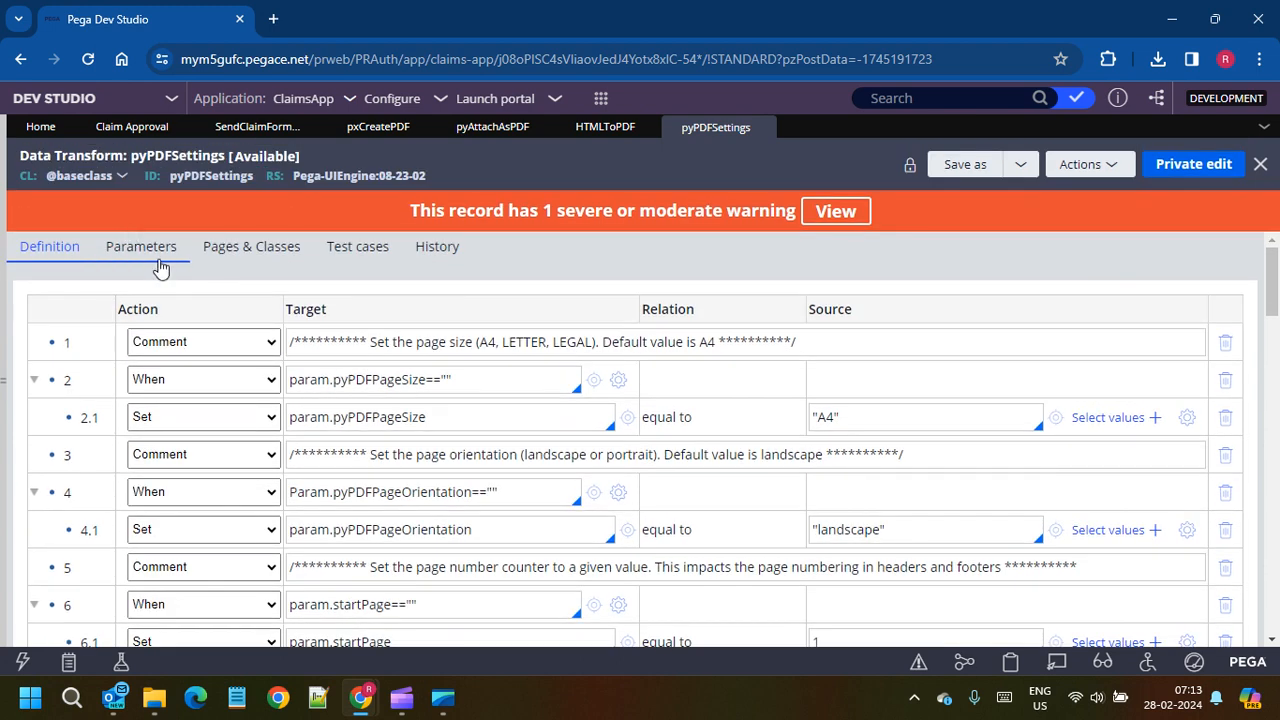
{"action": "left_click", "coordinate": [141, 247]}
{"action": "left_click", "coordinate": [52, 255]}
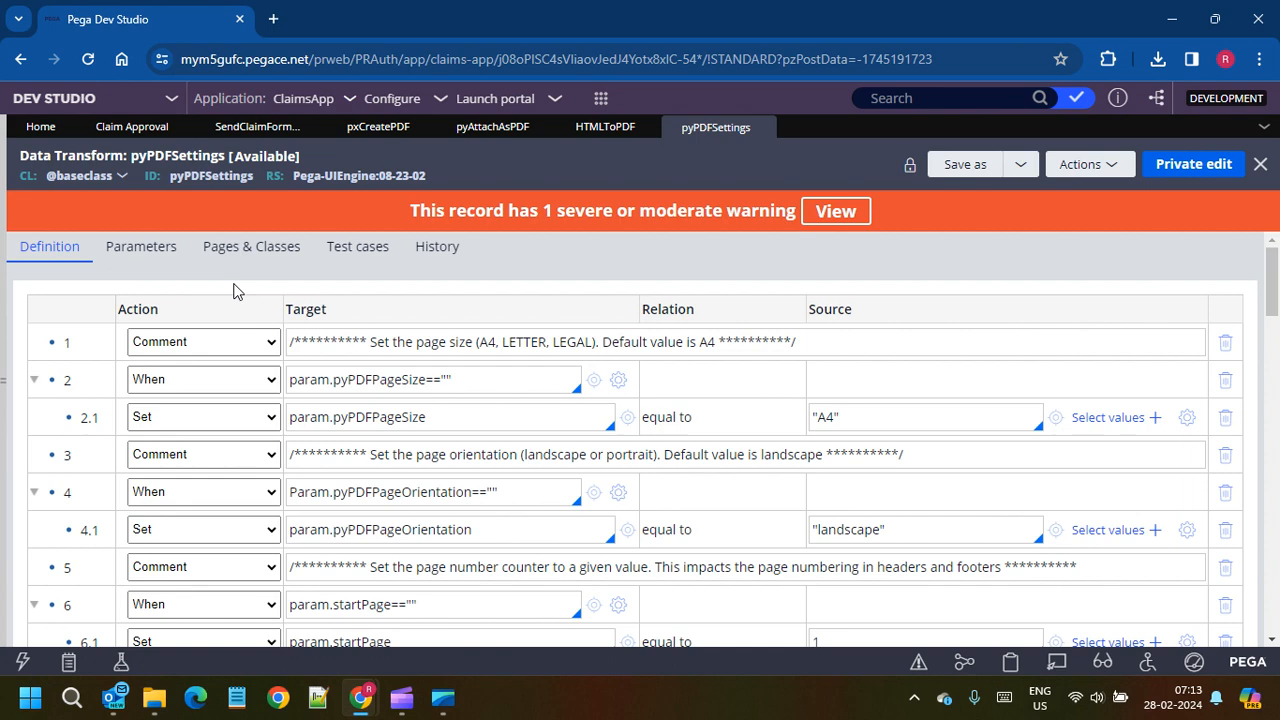
Step: Add a Utility shape below the connector before Create PDF in the Send Claim Form Email flow and open its properties
{"action": "left_click", "coordinate": [255, 131]}
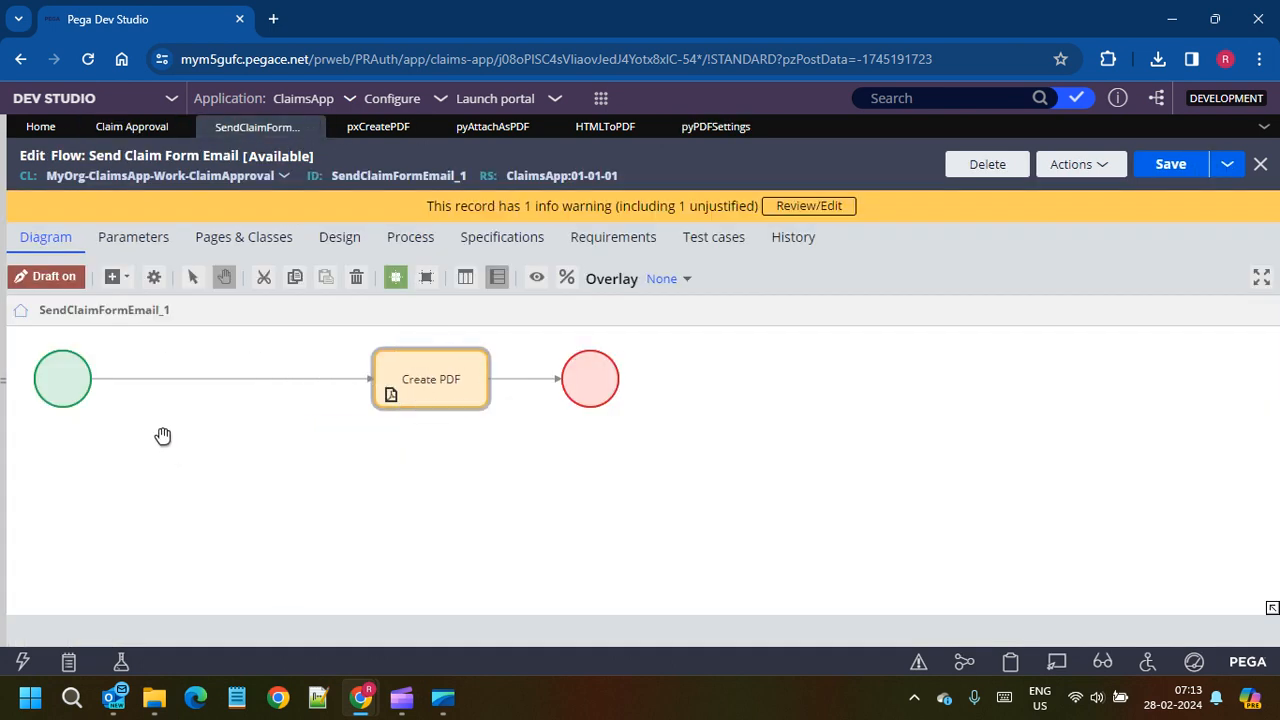
{"action": "right_click", "coordinate": [175, 410]}
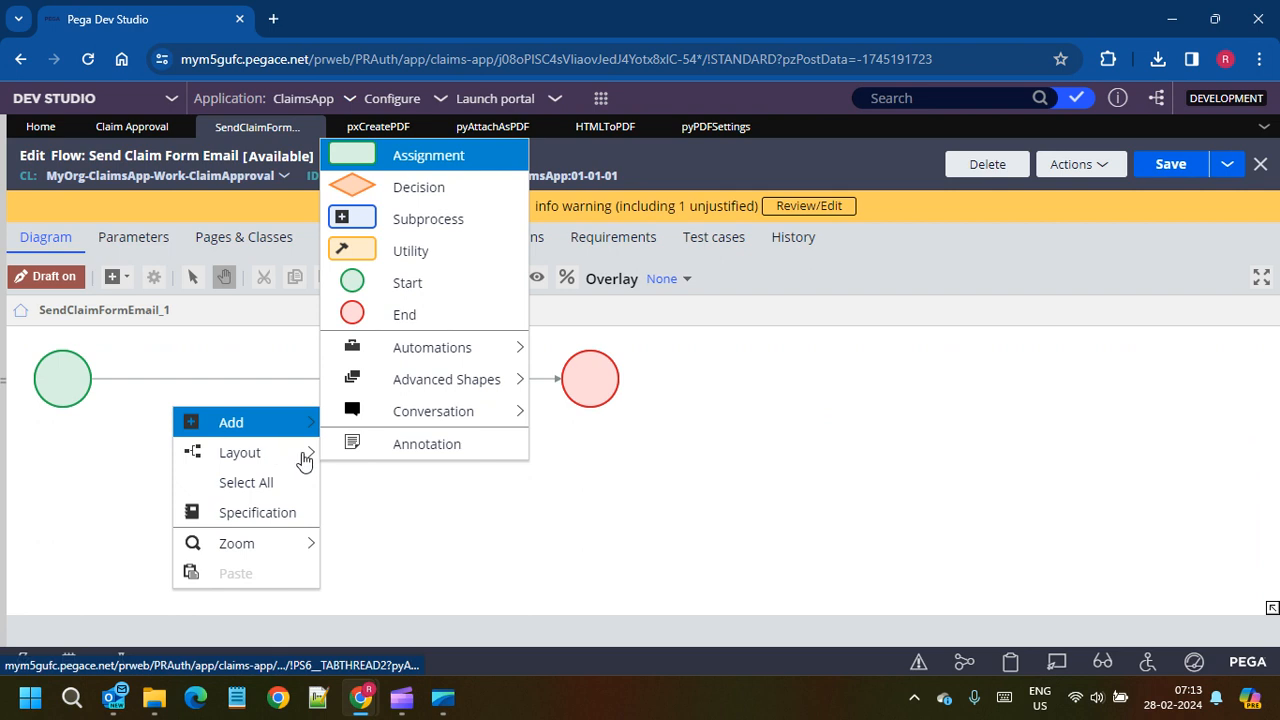
{"action": "left_click", "coordinate": [430, 252]}
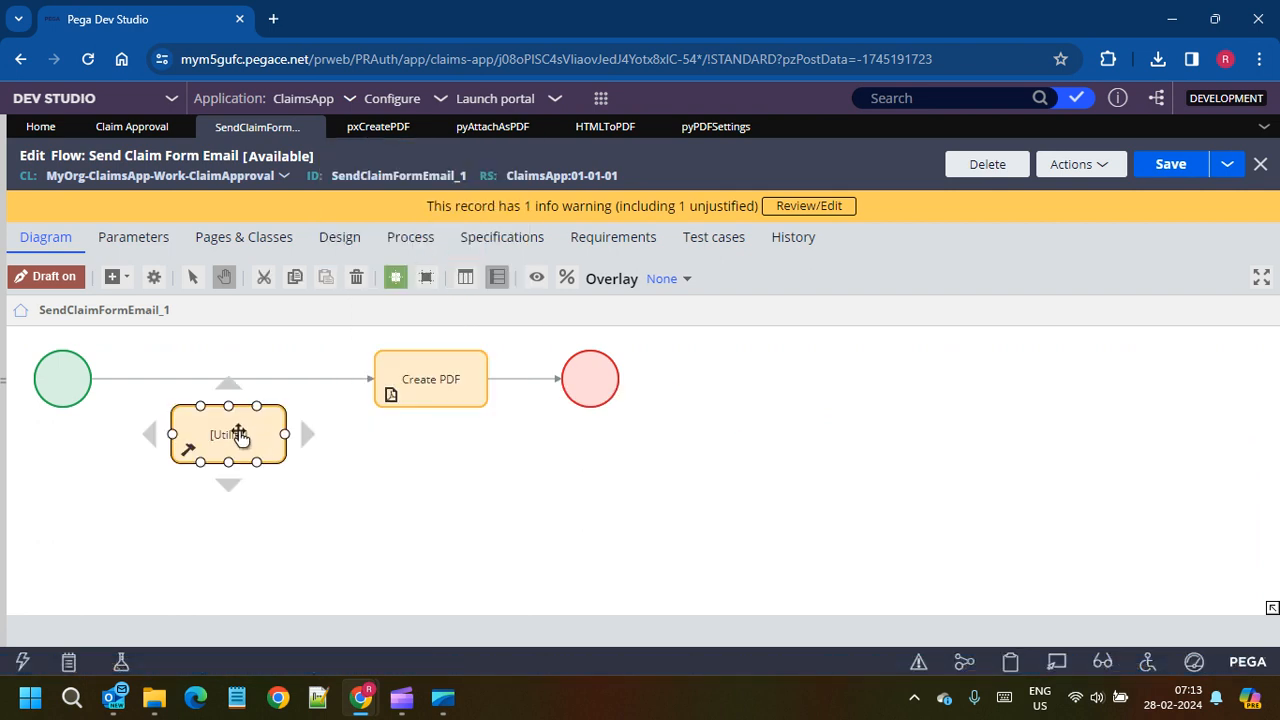
{"action": "double_click", "coordinate": [240, 435]}
Step: Set the utility's rule type to Activity and its rule to CreatePDFforClaimForm
{"action": "left_click", "coordinate": [452, 375]}
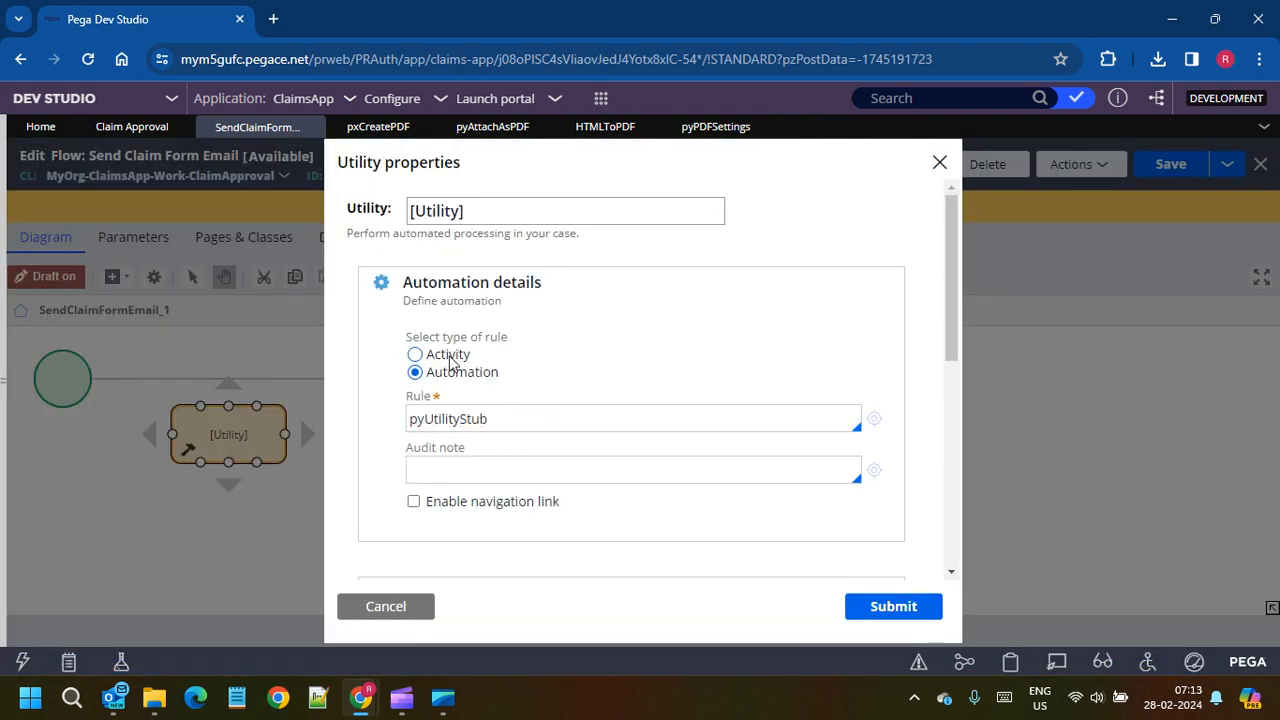
{"action": "left_click", "coordinate": [510, 422]}
{"action": "left_click", "coordinate": [369, 449]}
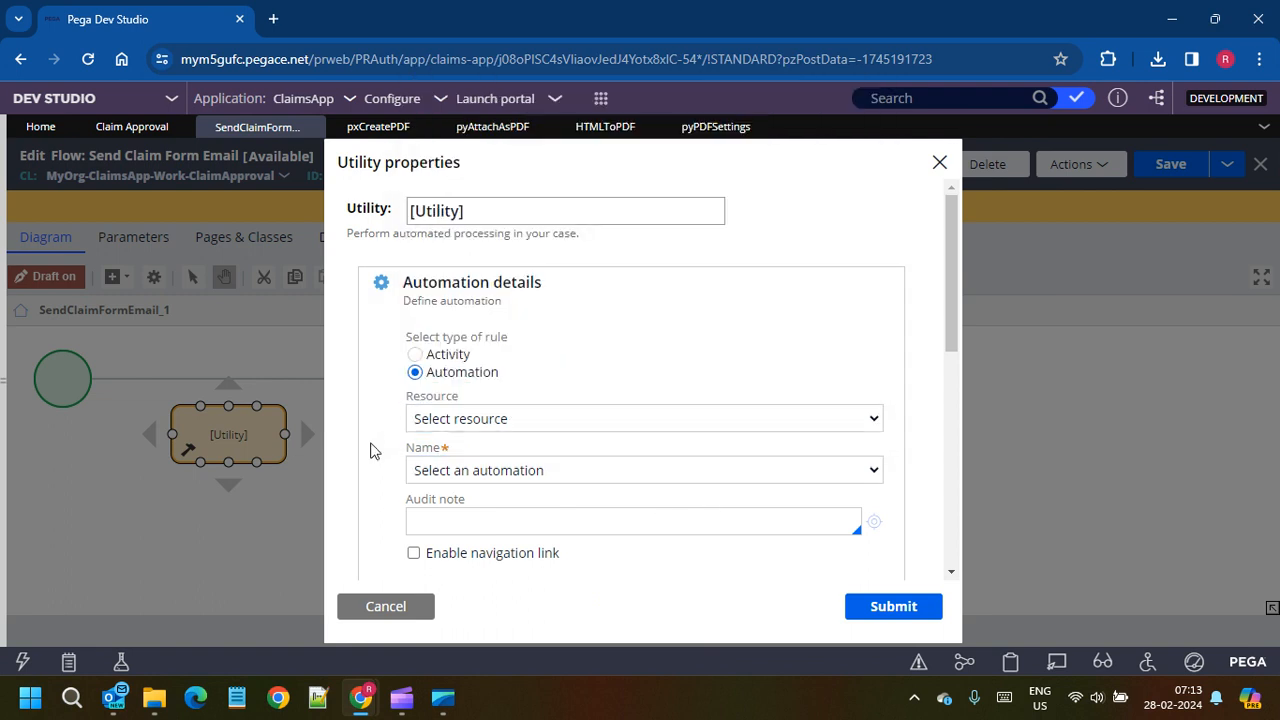
{"action": "left_click", "coordinate": [424, 356]}
{"action": "left_click", "coordinate": [498, 425]}
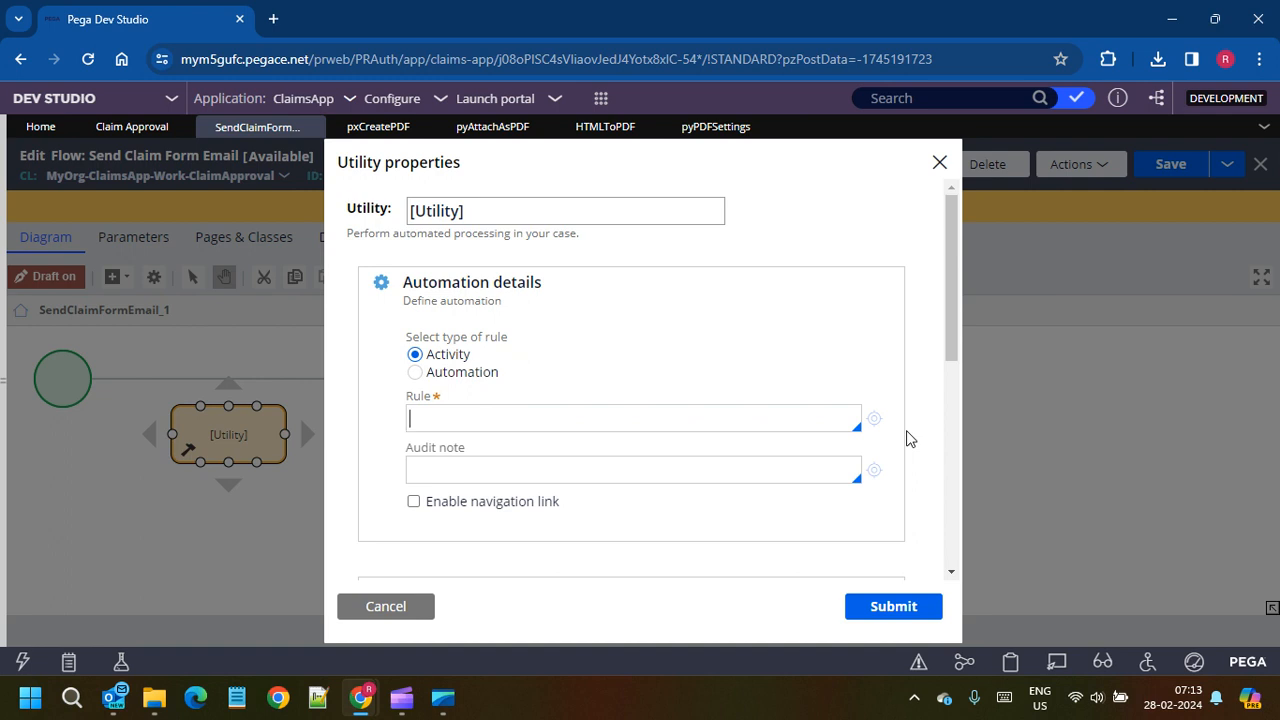
{"action": "type", "text": "CreatePDFforClaimForm"}
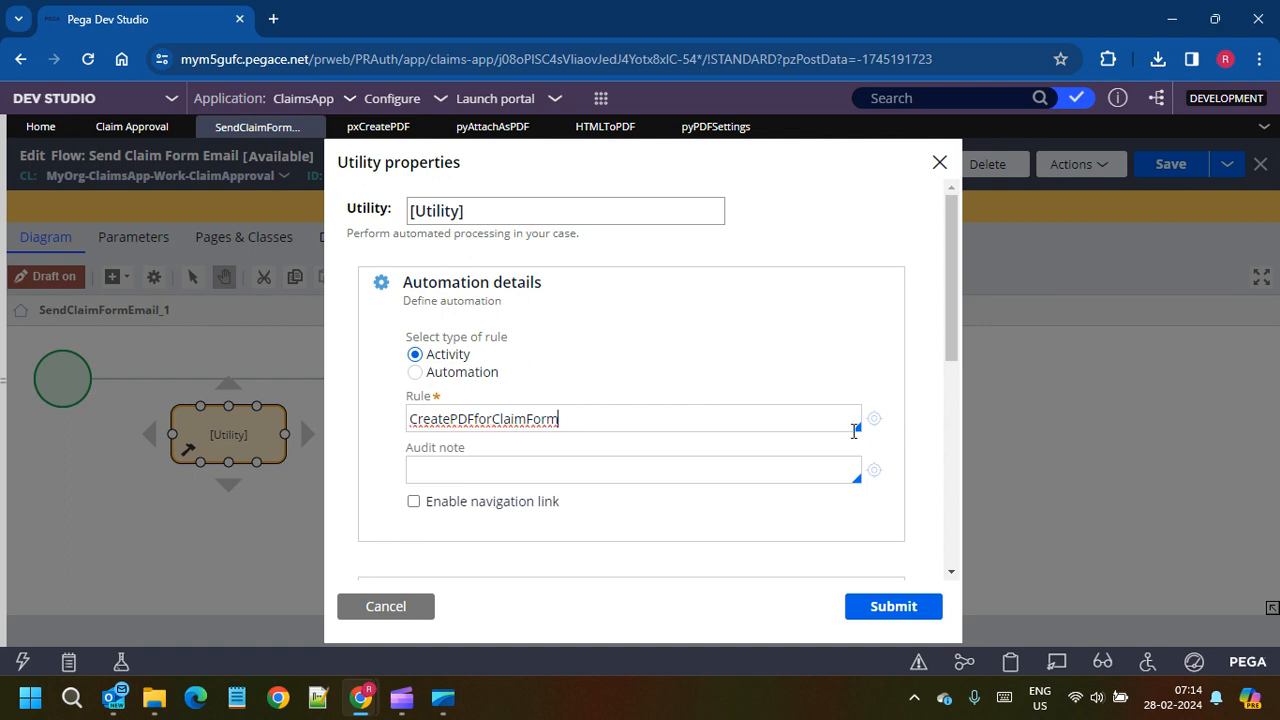
Step: Create the CreatePDFforClaimForm activity in the ClaimsApp 01-01-01 ruleset and set its first step's method to Property-Set
{"action": "left_click", "coordinate": [875, 420]}
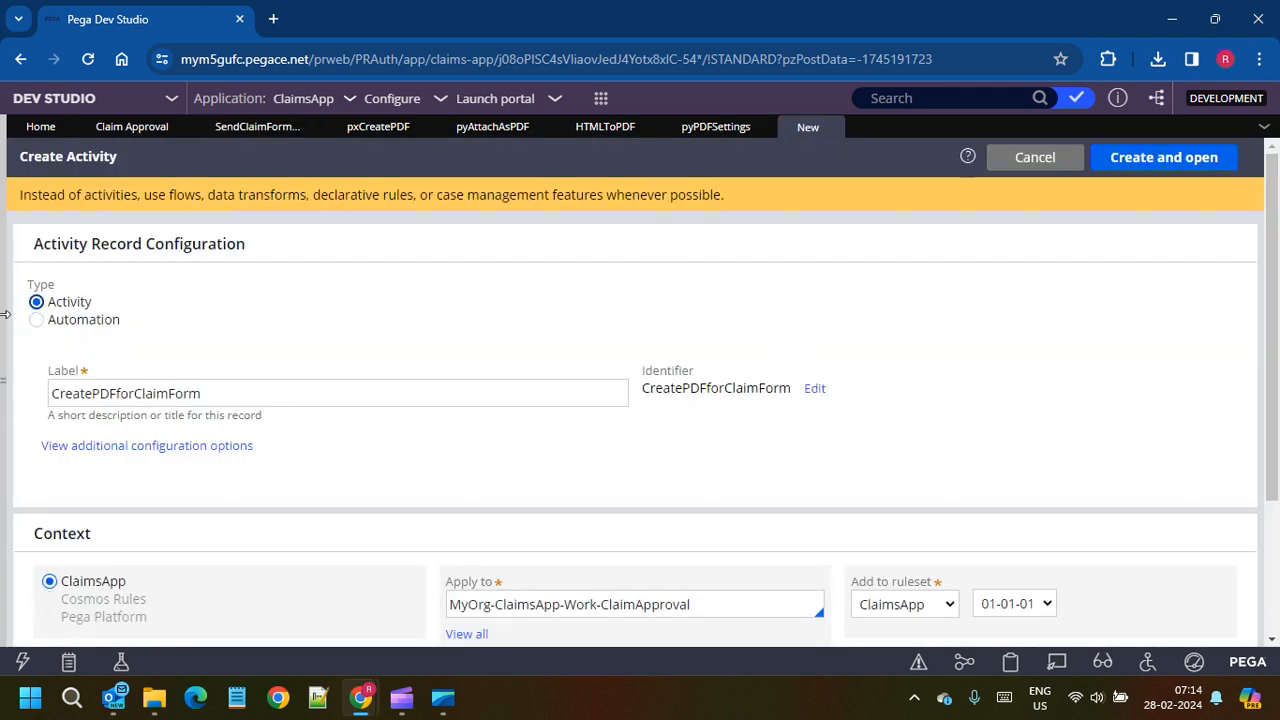
{"action": "left_click", "coordinate": [1168, 162]}
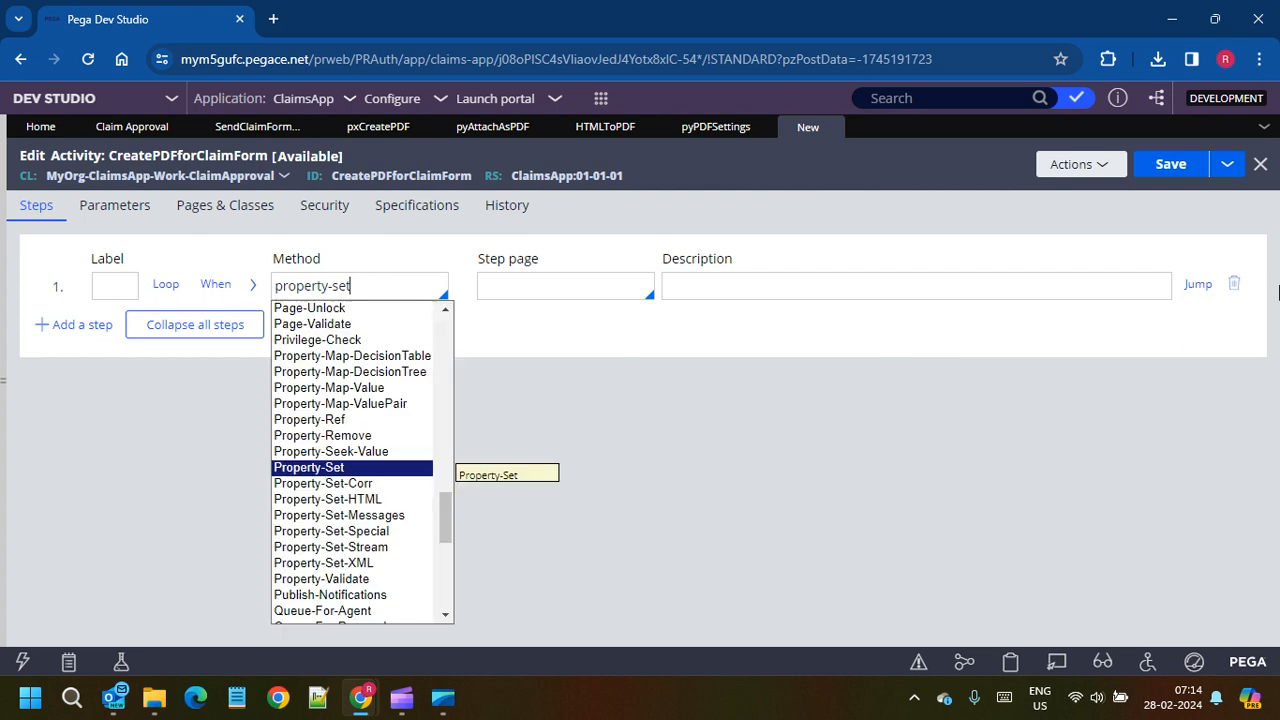
{"action": "key", "text": "Return"}
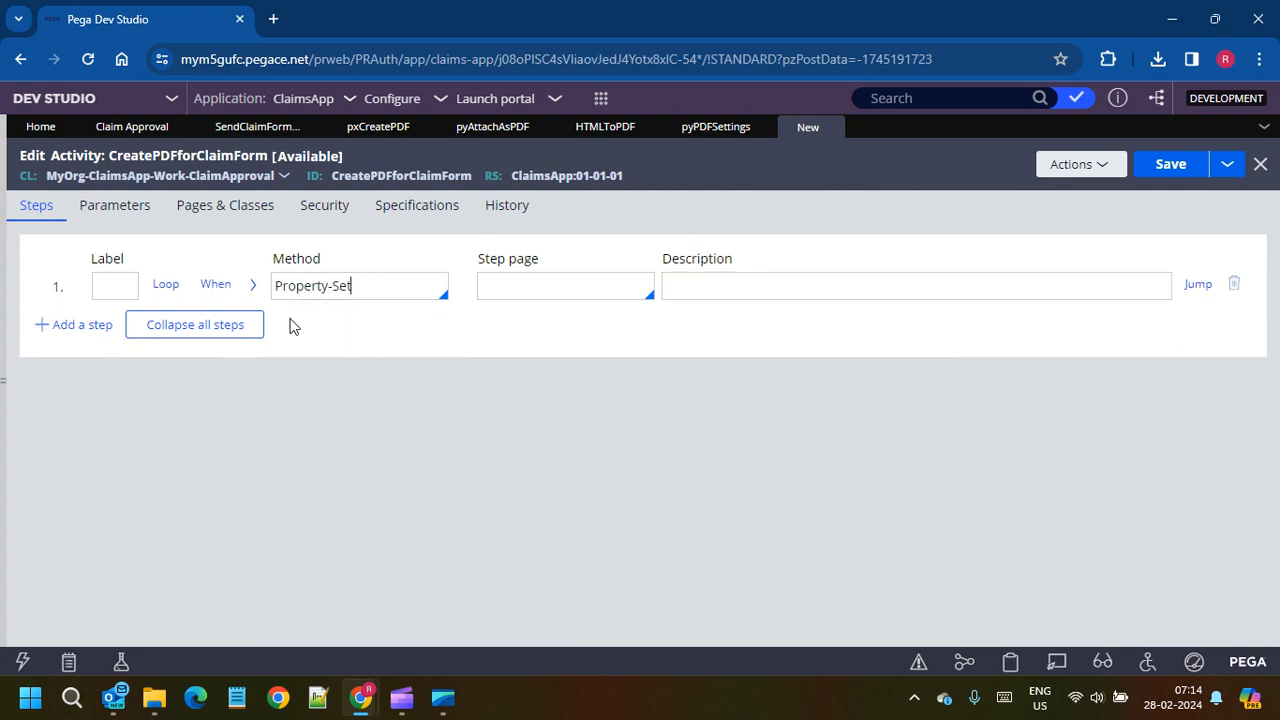
Step: Add a second activity step with the method Call pxCreatePDF and expand its method parameters
{"action": "left_click", "coordinate": [80, 325]}
{"action": "left_click", "coordinate": [318, 321]}
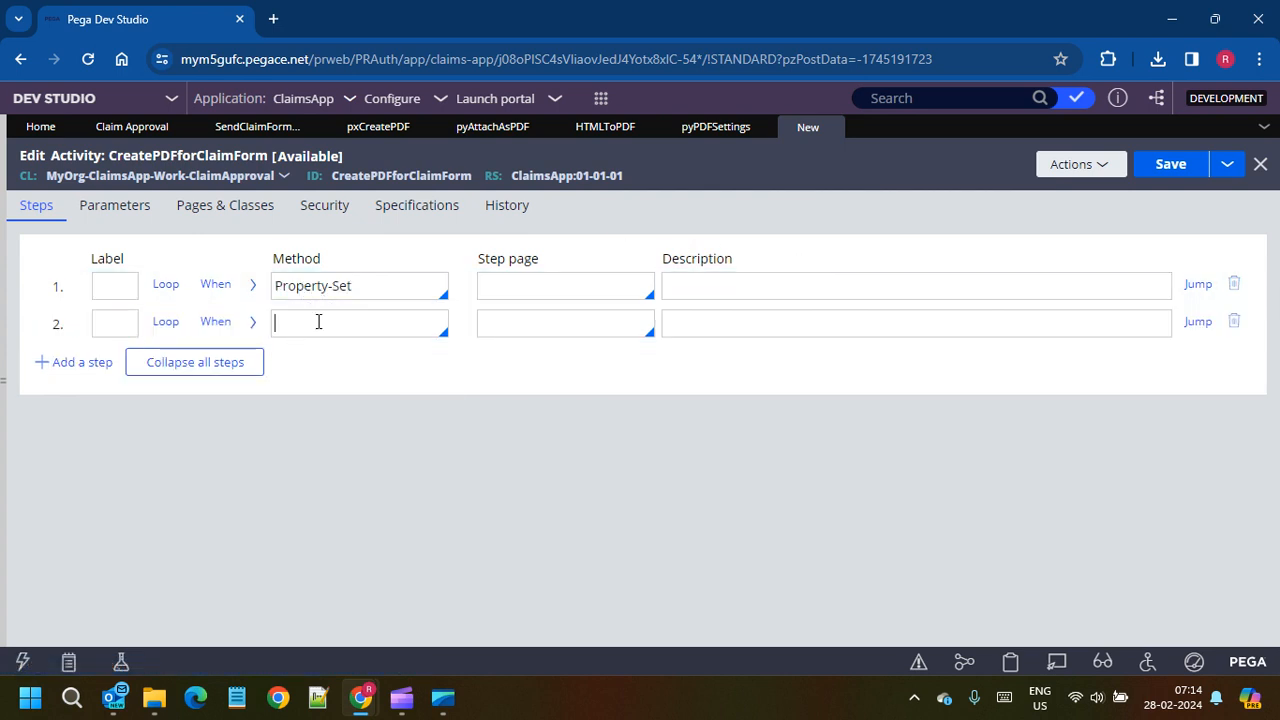
{"action": "type", "text": "Call pxCreatePDF"}
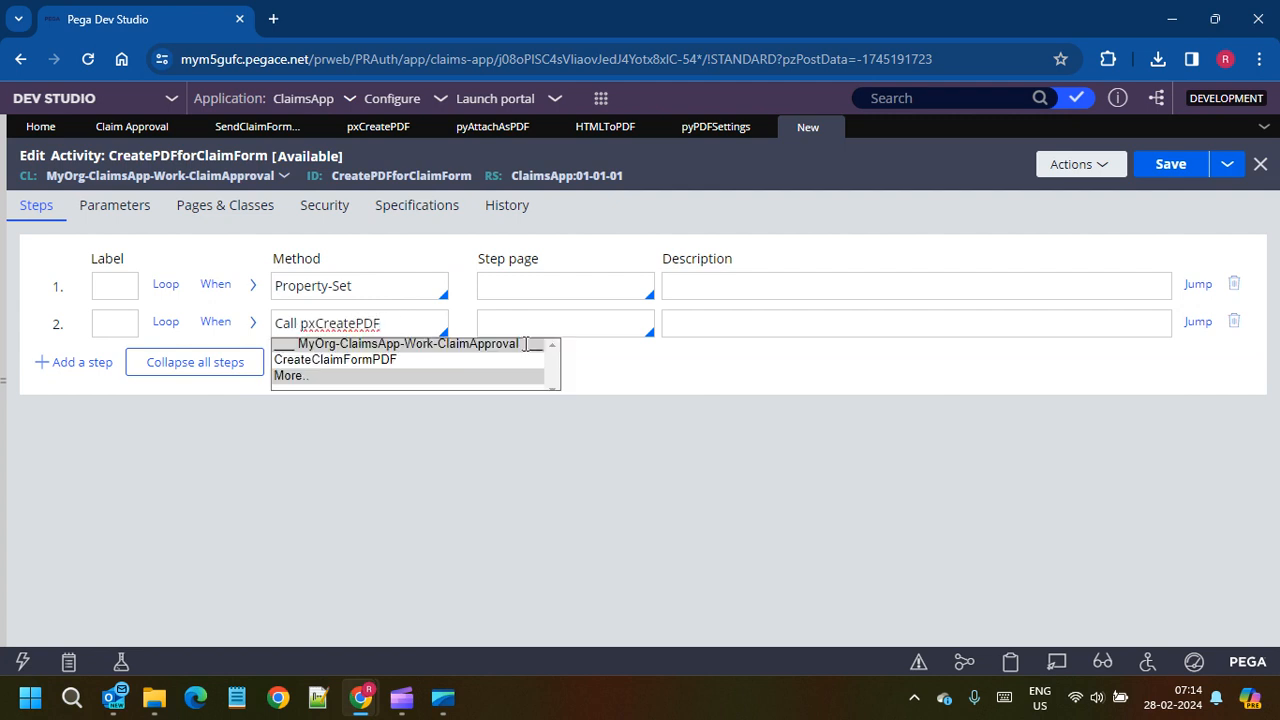
{"action": "left_click", "coordinate": [618, 326]}
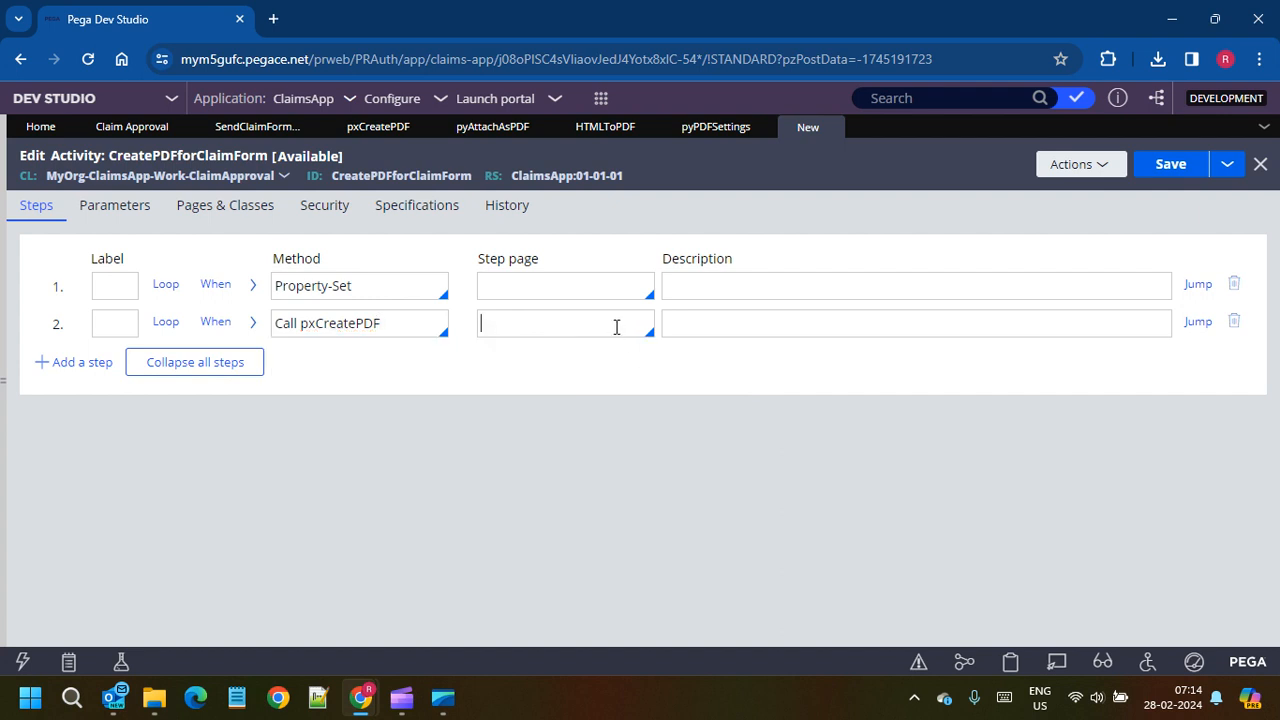
{"action": "left_click", "coordinate": [254, 325]}
{"action": "left_click", "coordinate": [399, 323]}
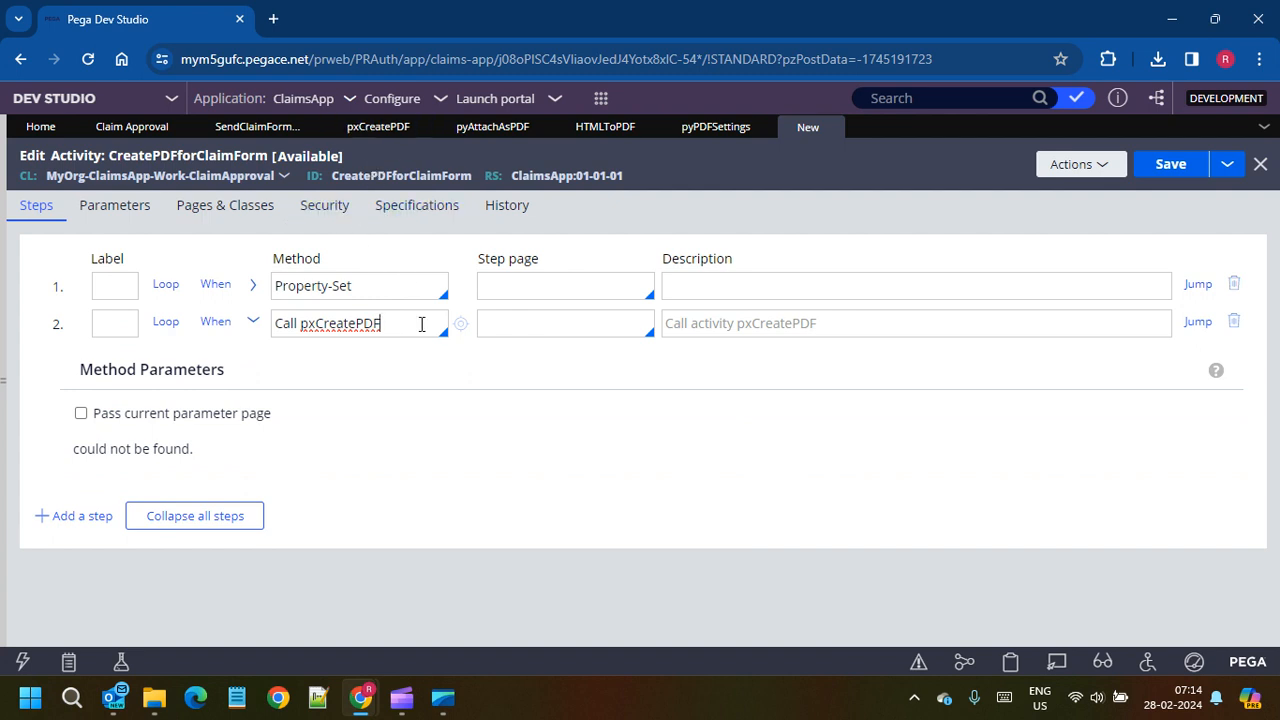
{"action": "left_click", "coordinate": [551, 325]}
Step: In the first Property-Set step, assign an empty string "" to Param.test and save the activity
{"action": "left_click", "coordinate": [256, 288]}
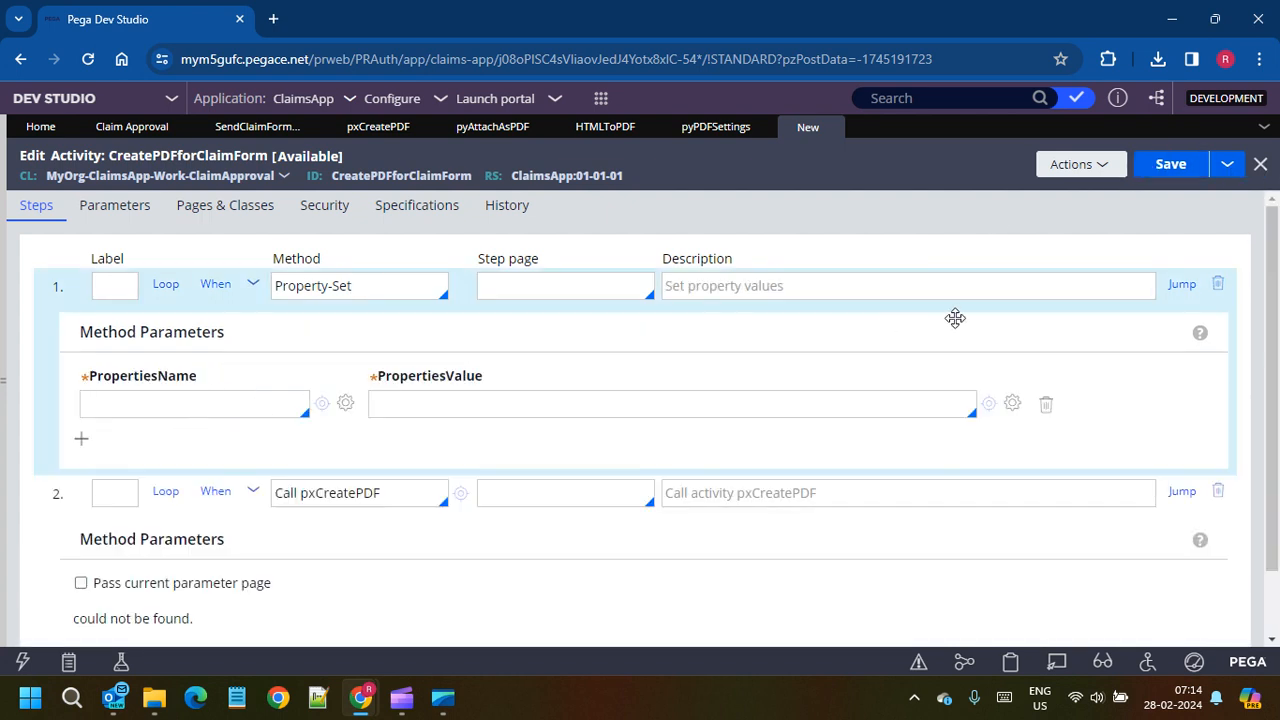
{"action": "type", "text": "Param.test"}
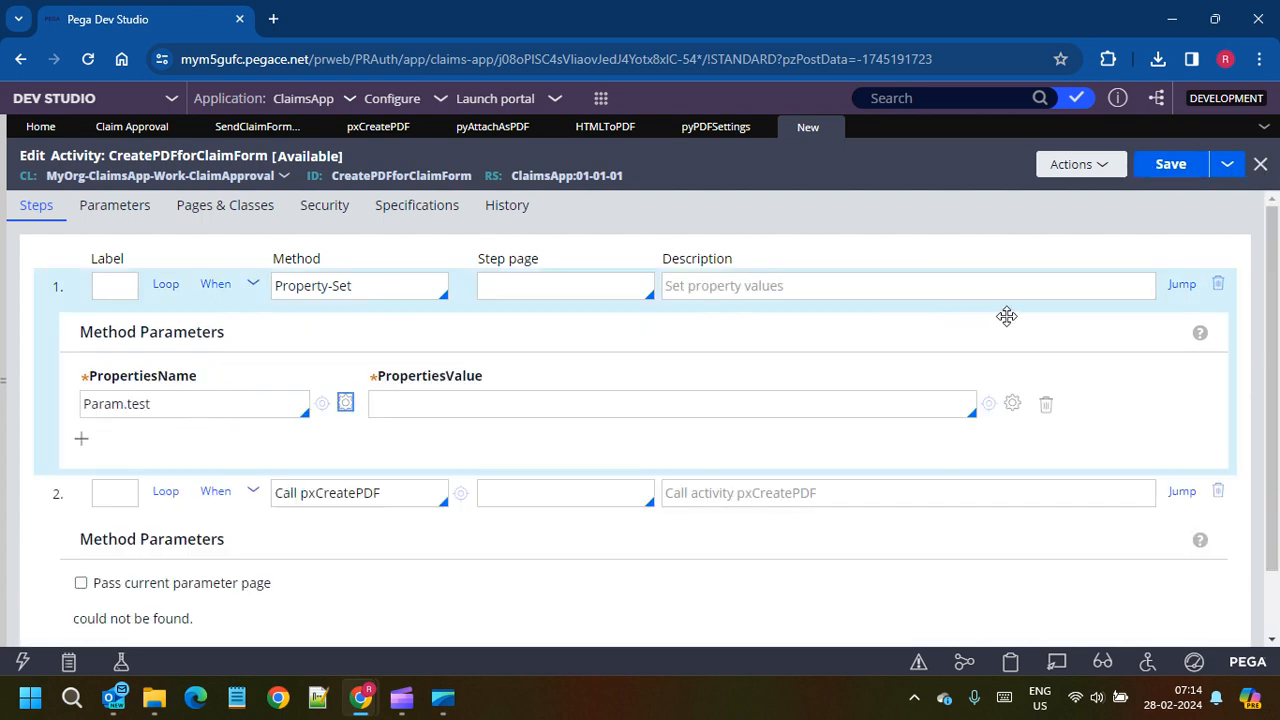
{"action": "key", "text": "Tab"}
{"action": "type", "text": "\"\""}
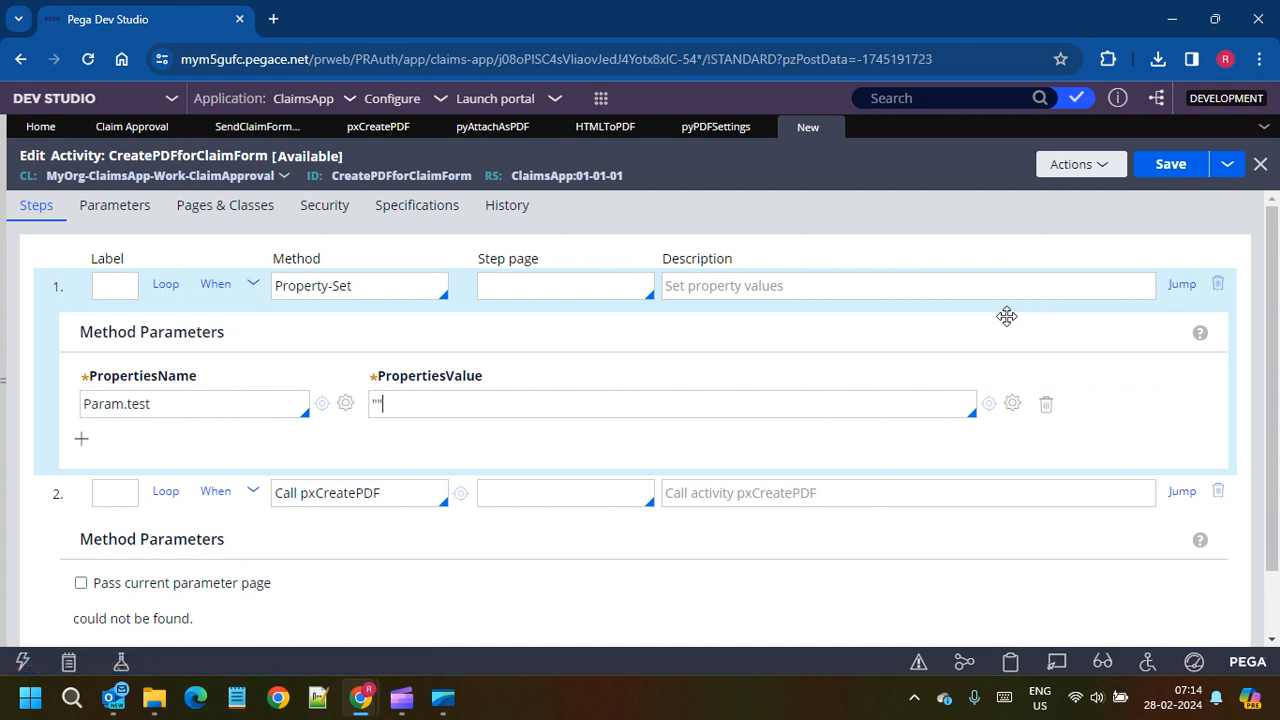
{"action": "left_click", "coordinate": [1172, 166]}
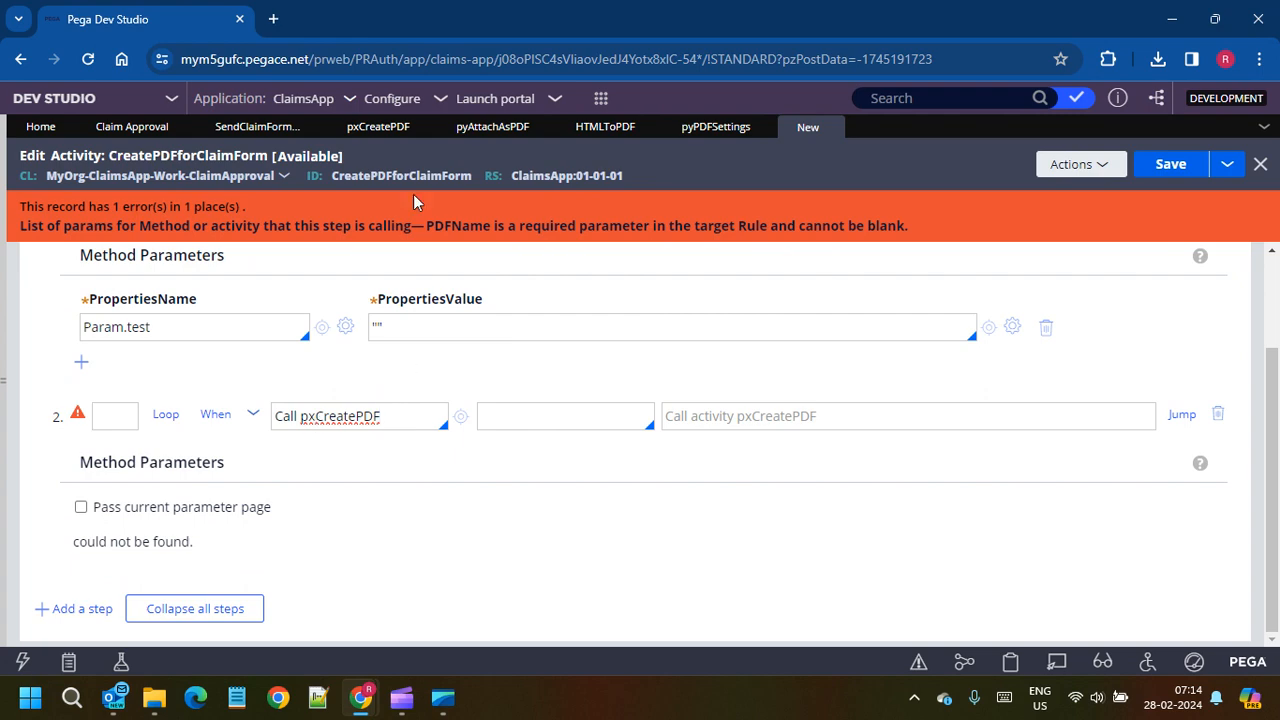
Step: Copy the rule ID pxCreatePDF from its activity and re-enter it in the second step's Call method
{"action": "left_click", "coordinate": [378, 126]}
{"action": "scroll", "coordinate": [362, 289], "scroll_direction": "up", "scroll_amount": 5}
{"action": "scroll", "coordinate": [362, 289], "scroll_direction": "up", "scroll_amount": 1}
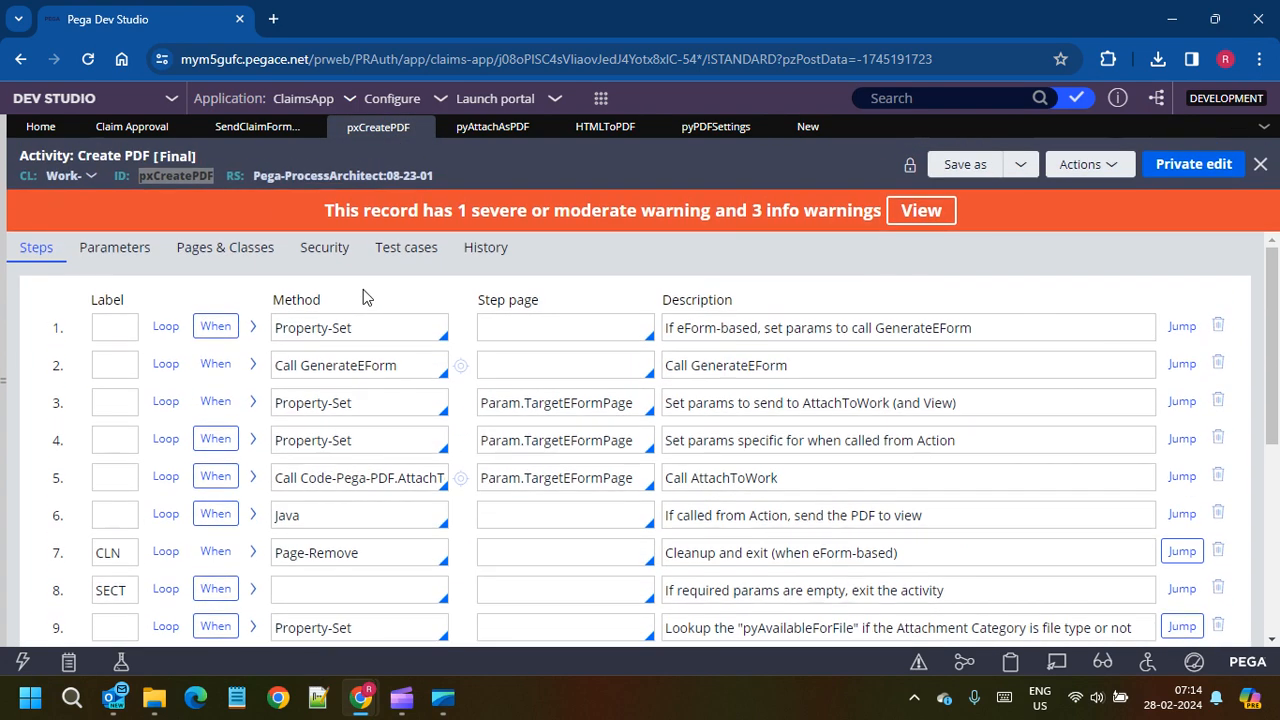
{"action": "double_click", "coordinate": [176, 175]}
{"action": "key", "text": "ctrl+c"}
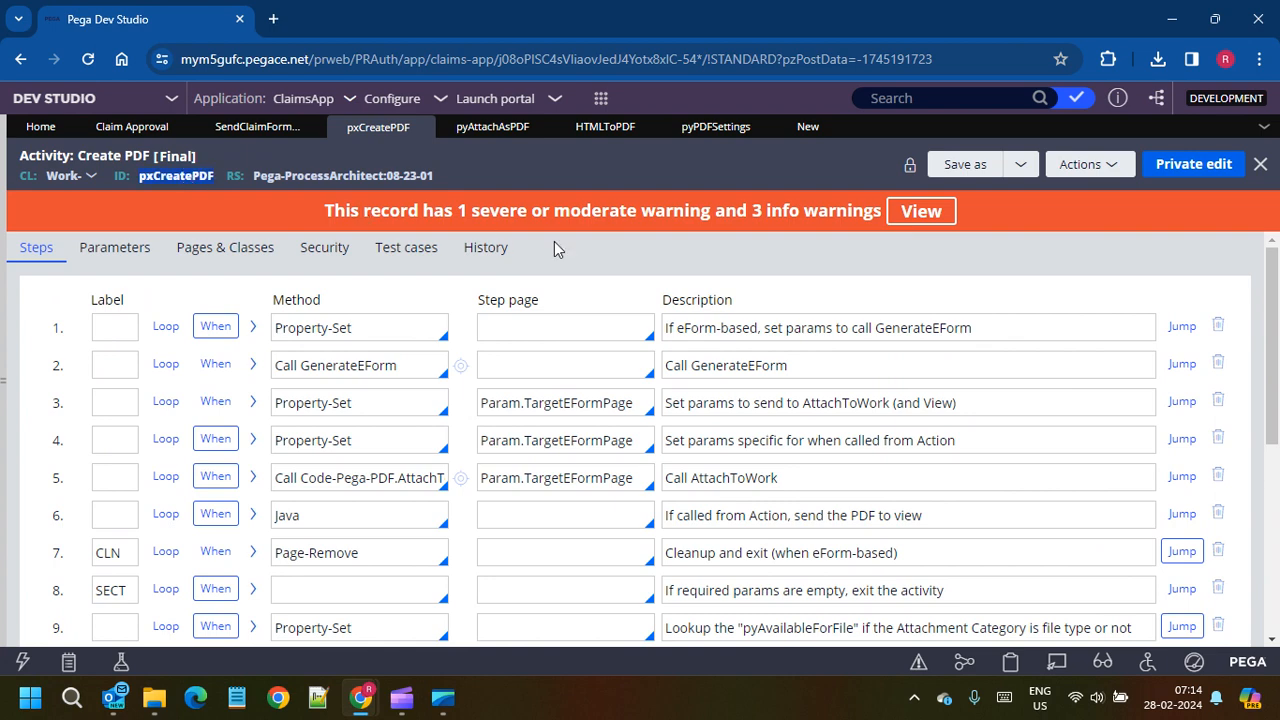
{"action": "left_click", "coordinate": [808, 127]}
{"action": "scroll", "coordinate": [470, 354], "scroll_direction": "up", "scroll_amount": 2}
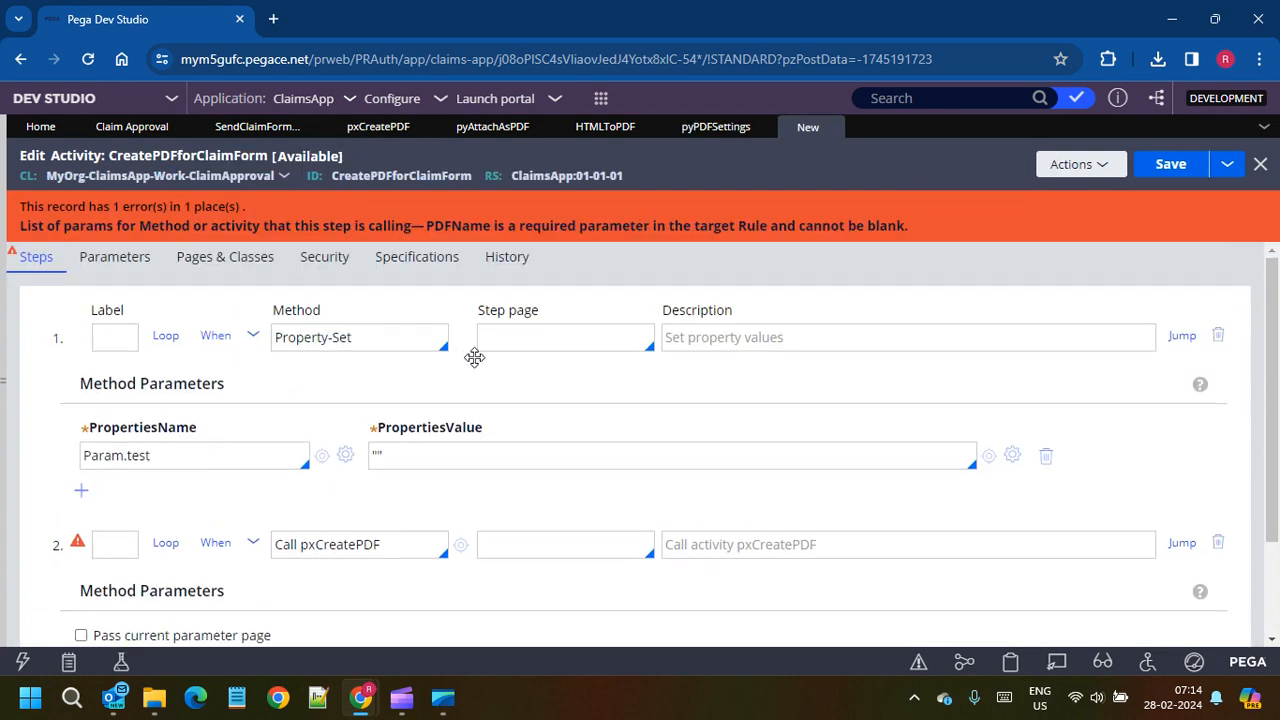
{"action": "scroll", "coordinate": [471, 368], "scroll_direction": "down", "scroll_amount": 2}
{"action": "double_click", "coordinate": [346, 419]}
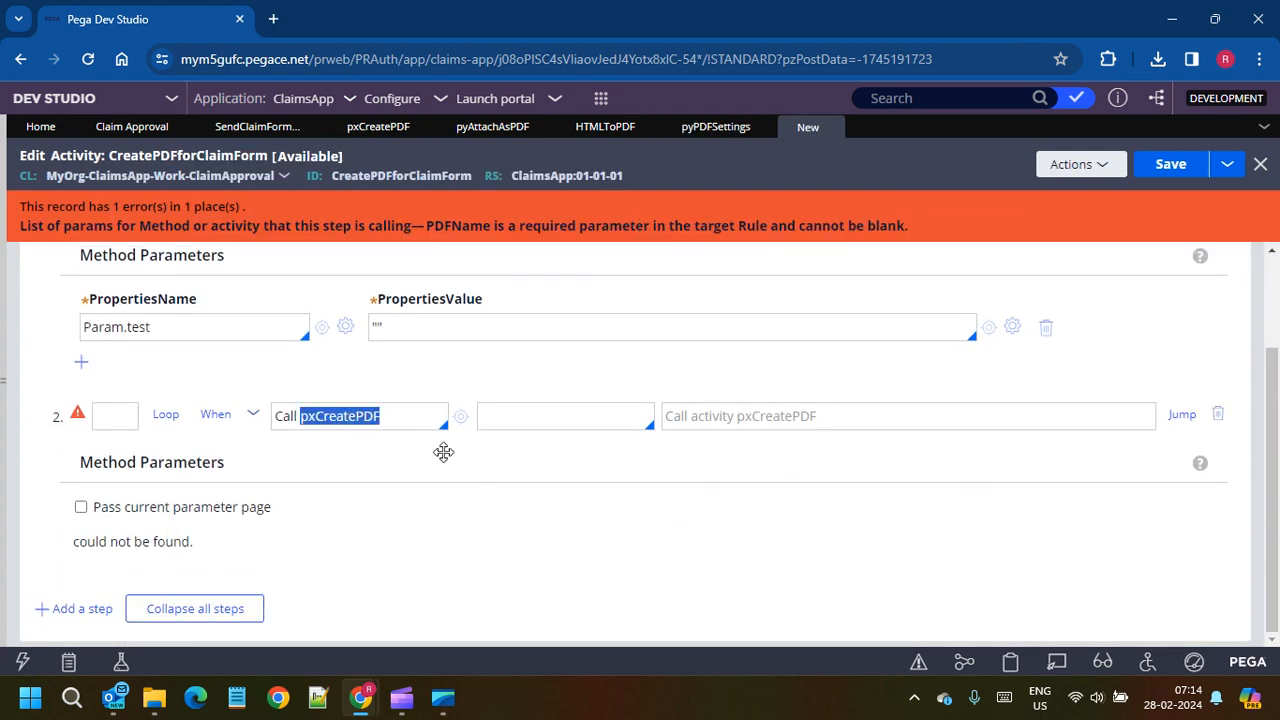
{"action": "key", "text": "ctrl+v"}
{"action": "left_click", "coordinate": [594, 498]}
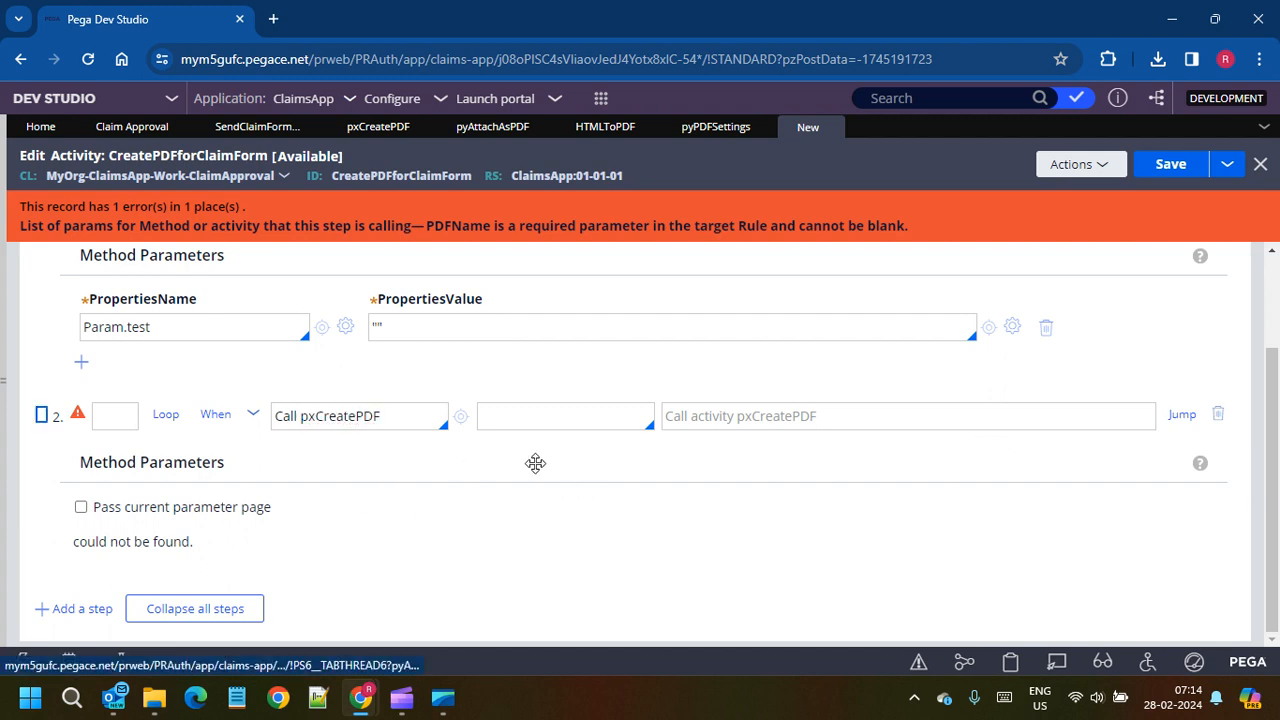
{"action": "left_click", "coordinate": [391, 416]}
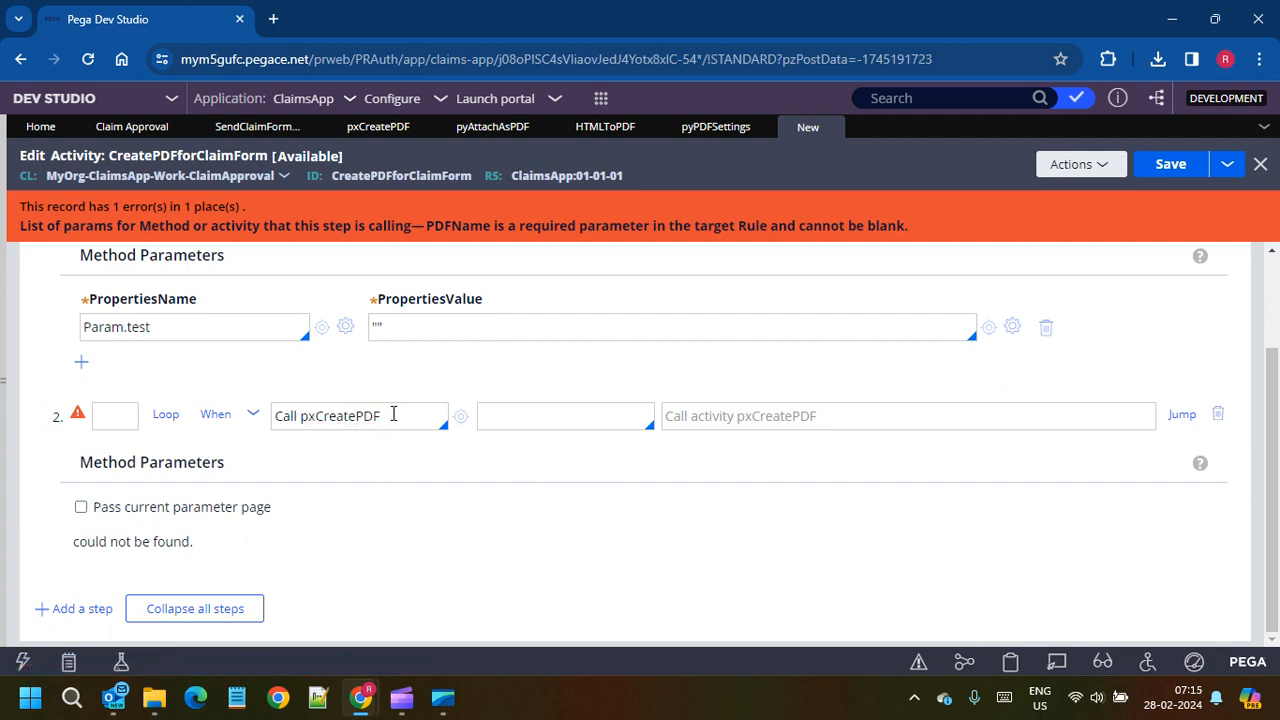
{"action": "left_click", "coordinate": [361, 471]}
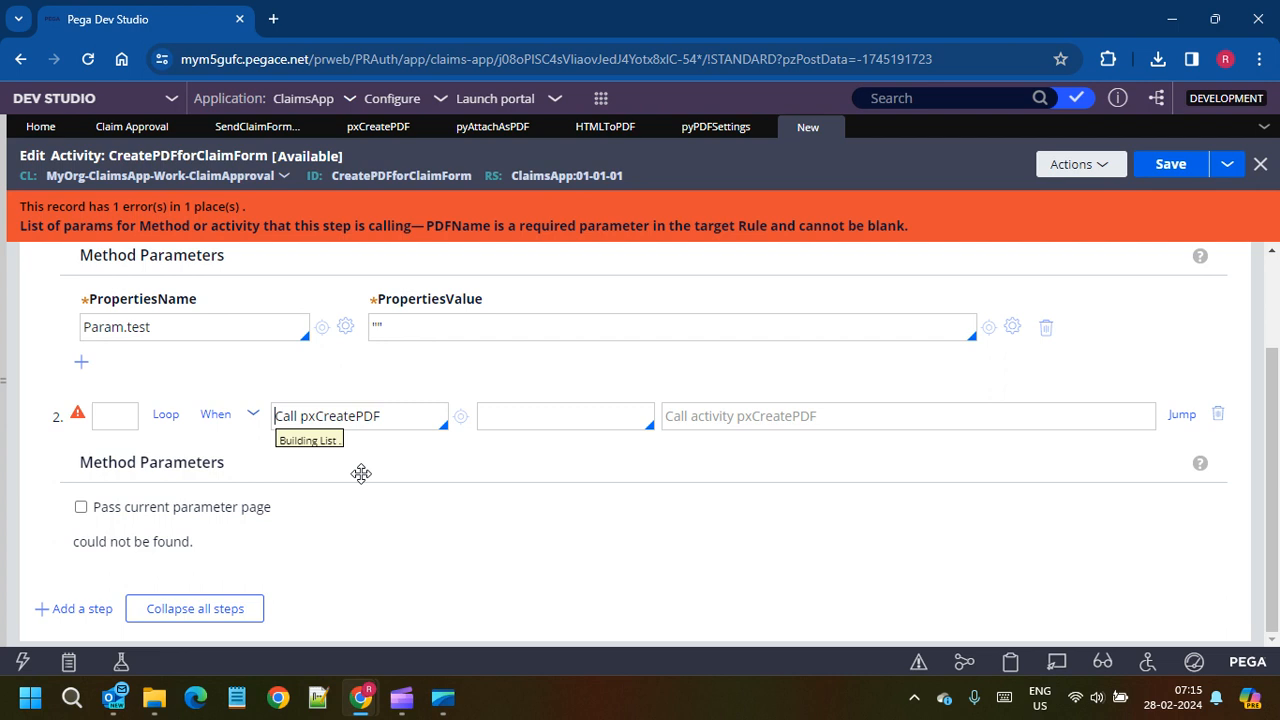
{"action": "scroll", "coordinate": [376, 340], "scroll_direction": "down", "scroll_amount": 6}
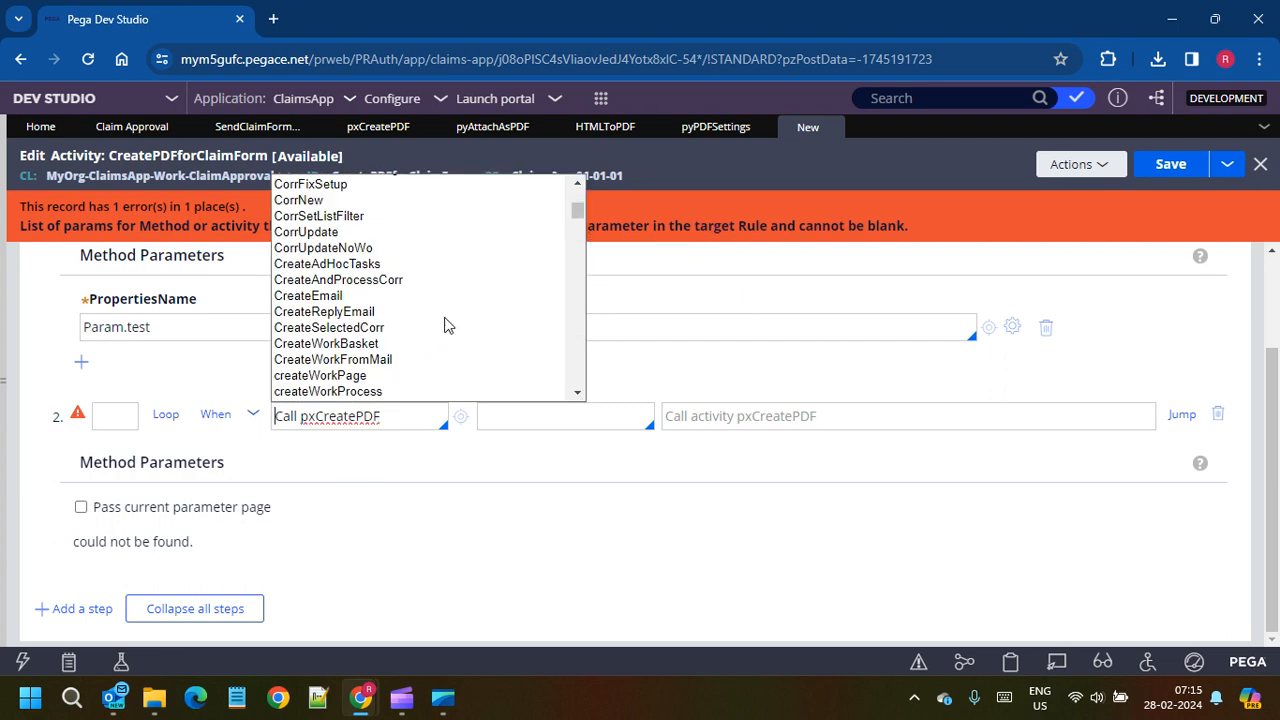
{"action": "left_click", "coordinate": [545, 430]}
{"action": "scroll", "coordinate": [545, 431], "scroll_direction": "up", "scroll_amount": 2}
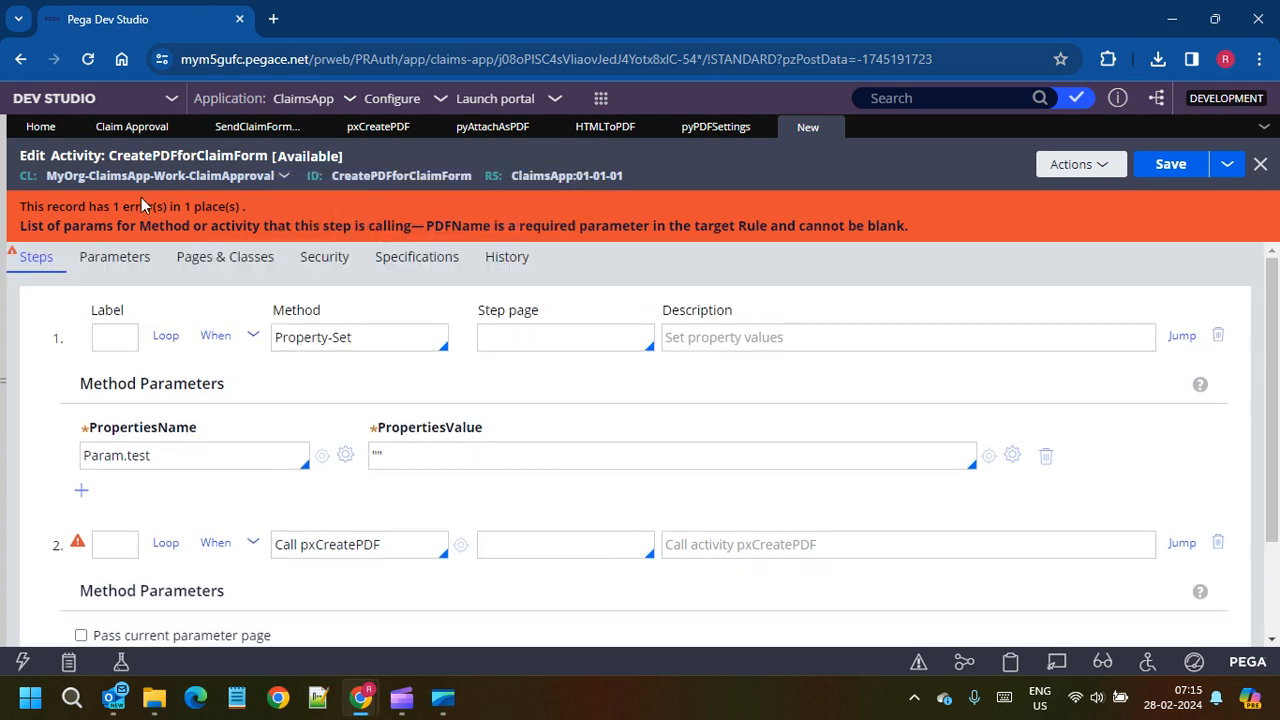
{"action": "left_click", "coordinate": [411, 456]}
Step: Collapse the Property-Set step and delete the Call pxCreatePDF step from the activity
{"action": "left_click", "coordinate": [251, 336]}
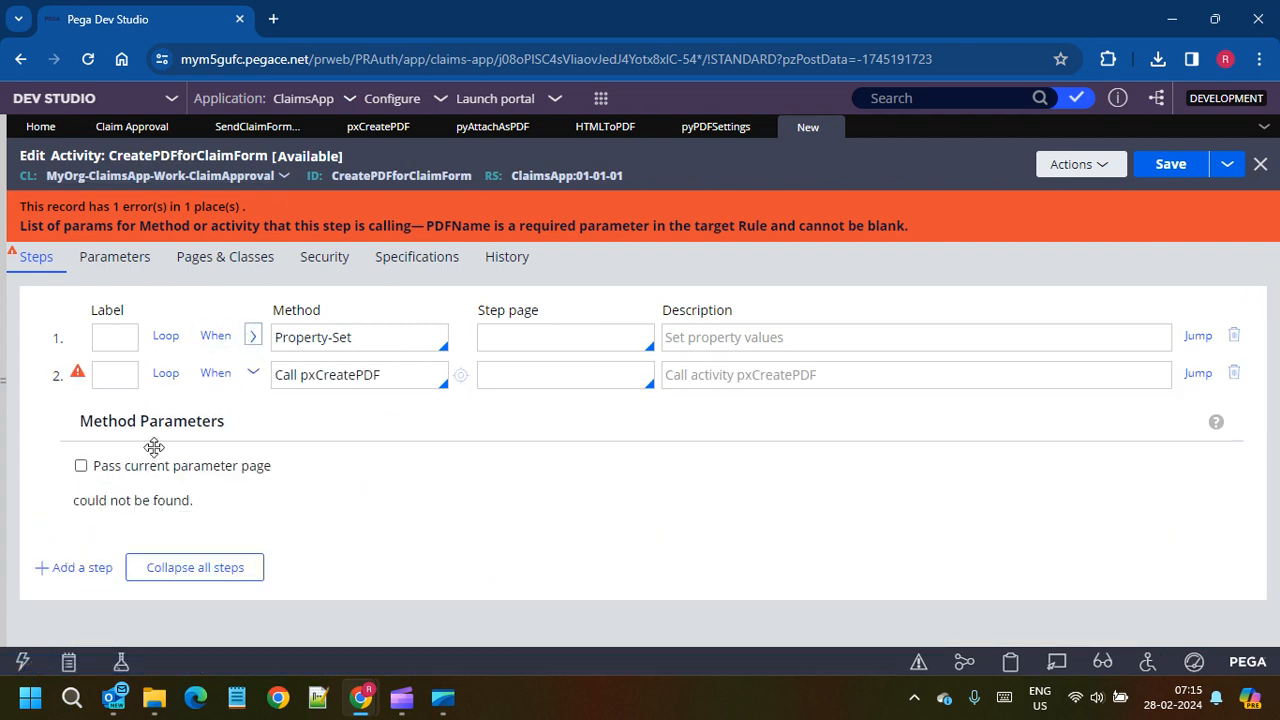
{"action": "left_click", "coordinate": [114, 375]}
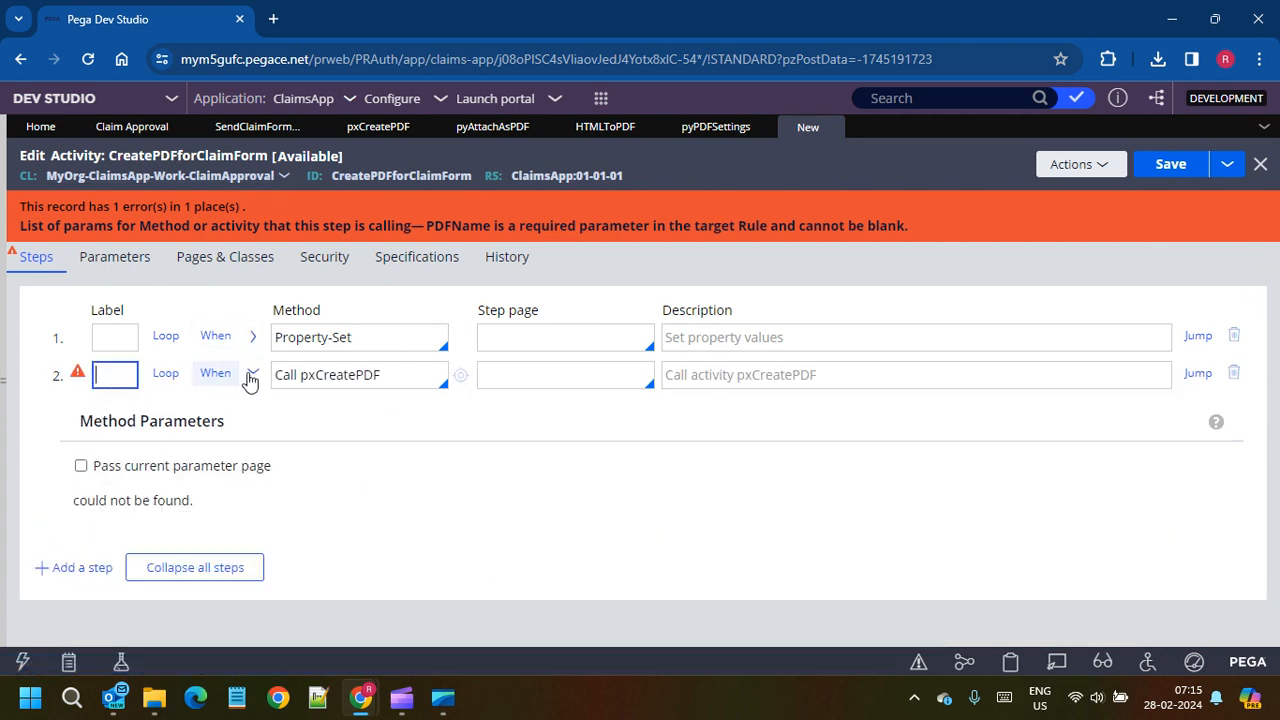
{"action": "left_click", "coordinate": [1234, 374]}
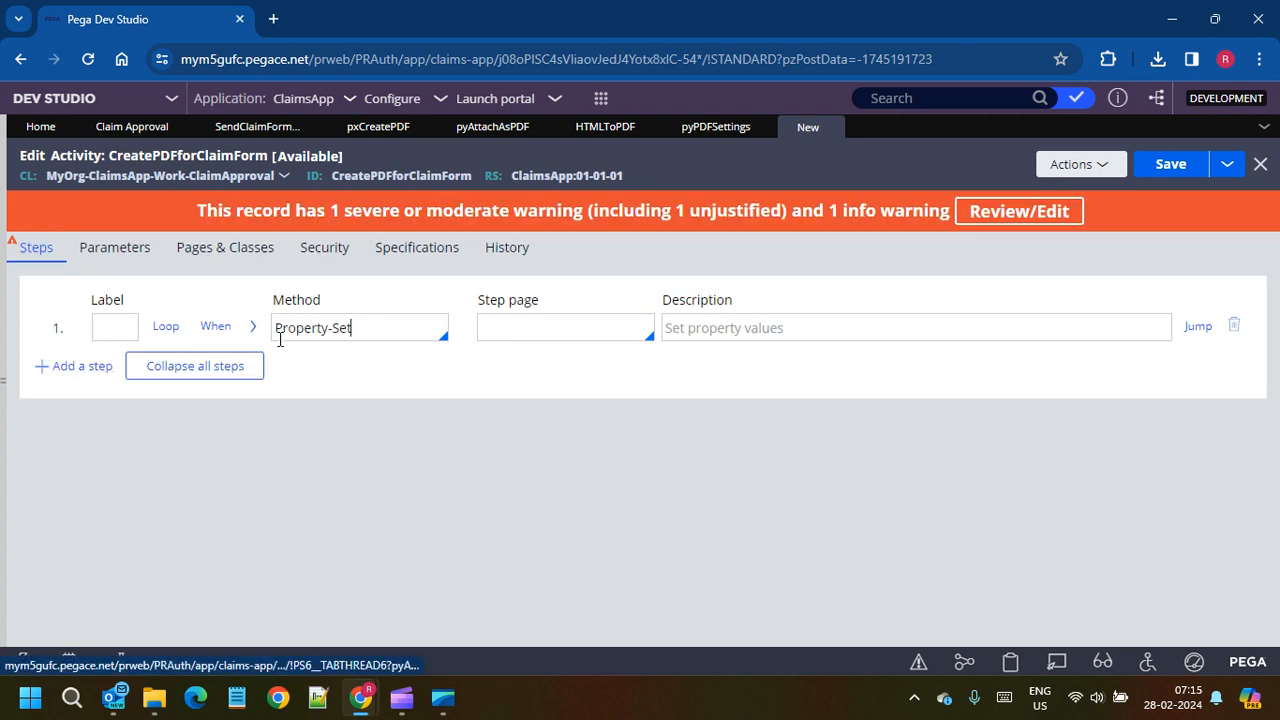
Step: Add a new second step with the method Call pxCreatePDF and expand its method parameters to review them
{"action": "left_click", "coordinate": [65, 366]}
{"action": "left_click", "coordinate": [316, 370]}
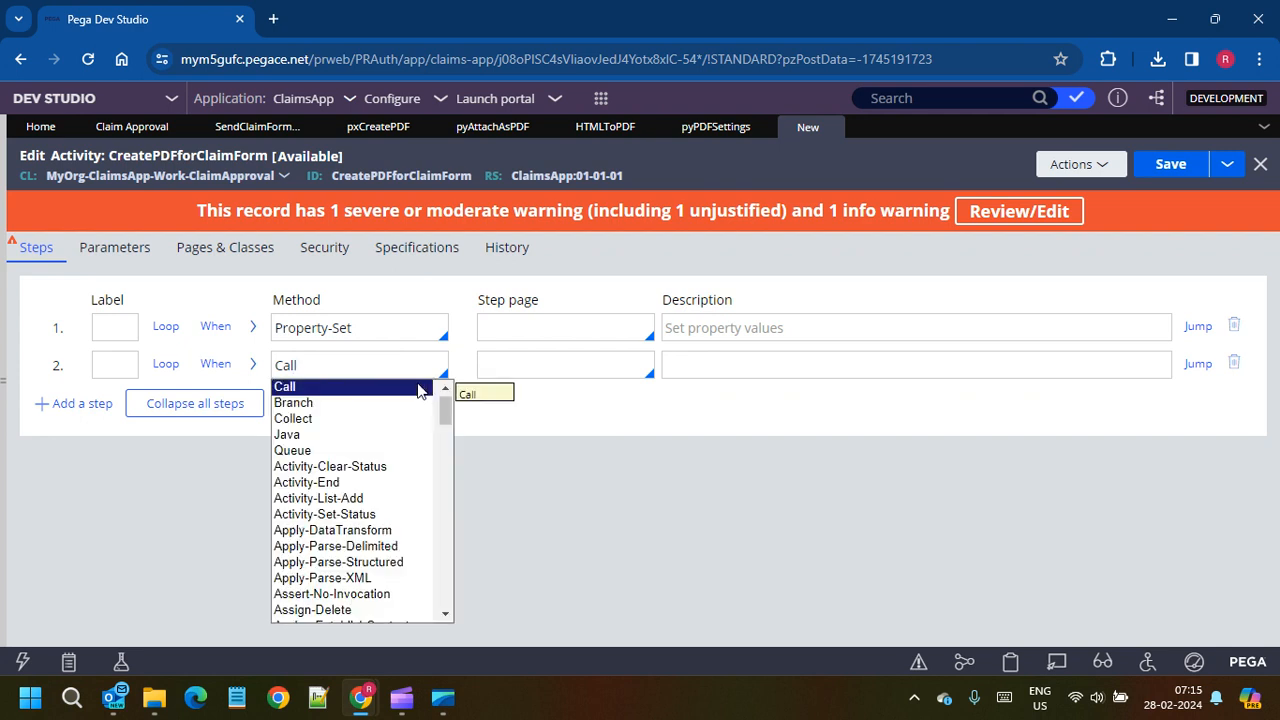
{"action": "left_click", "coordinate": [418, 388]}
{"action": "key", "text": "ctrl+v"}
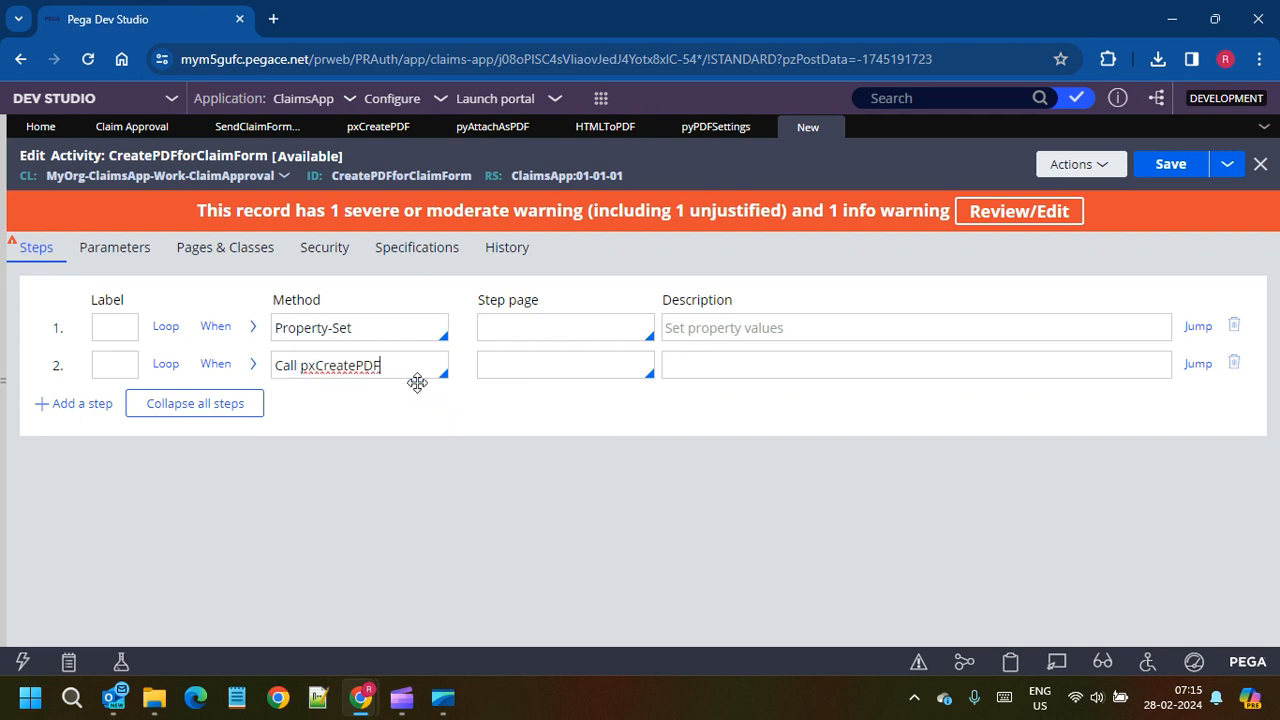
{"action": "left_click", "coordinate": [491, 410]}
{"action": "left_click", "coordinate": [254, 365]}
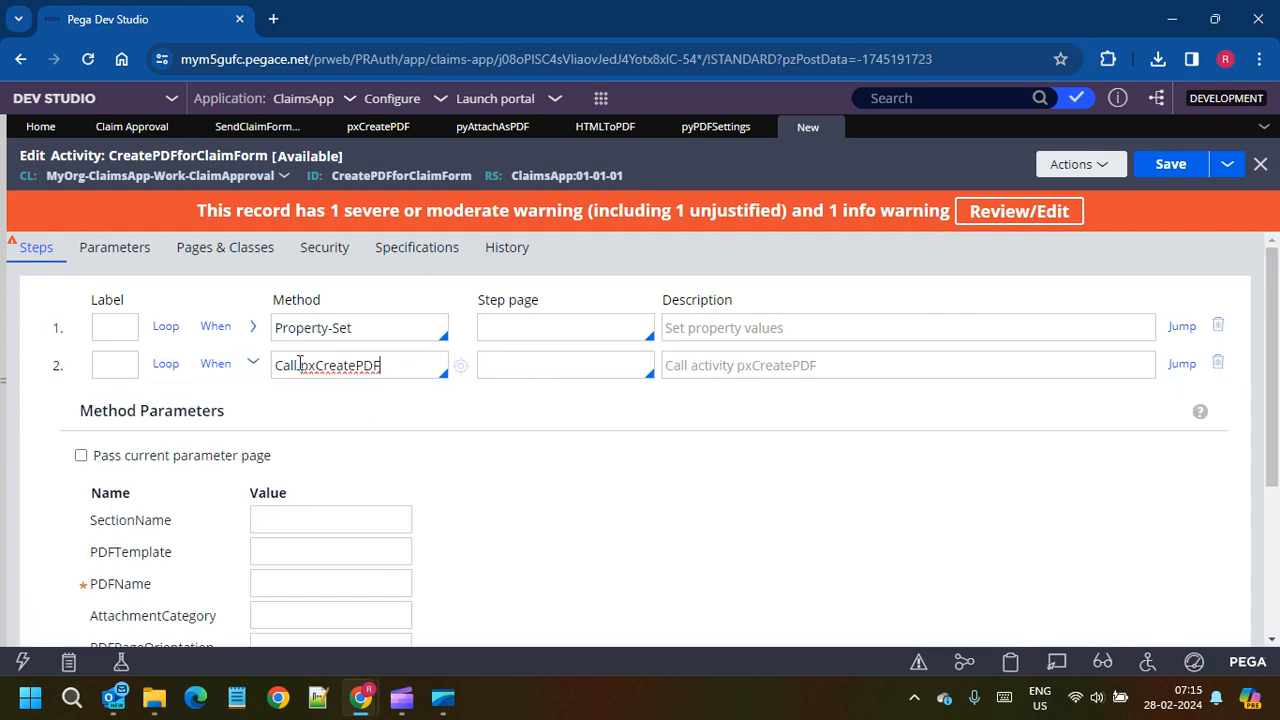
{"action": "scroll", "coordinate": [400, 454], "scroll_direction": "down", "scroll_amount": 3}
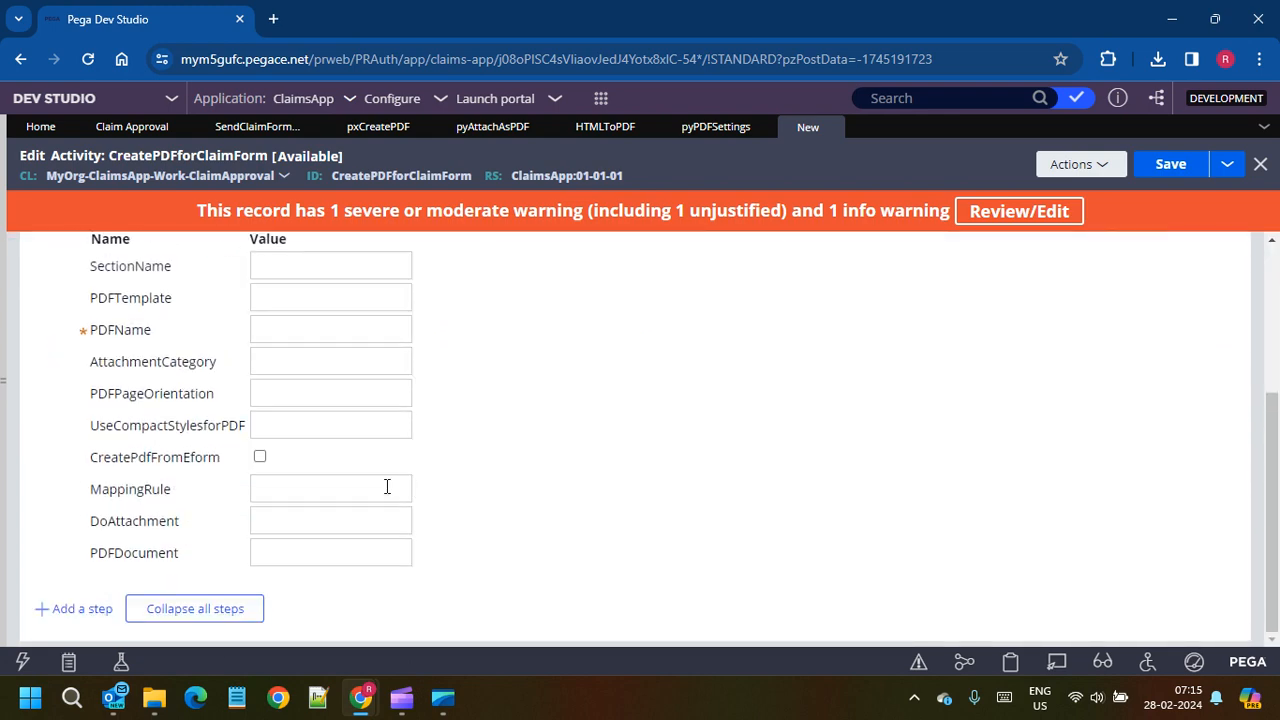
{"action": "scroll", "coordinate": [357, 503], "scroll_direction": "up", "scroll_amount": 2}
{"action": "scroll", "coordinate": [317, 415], "scroll_direction": "up", "scroll_amount": 1}
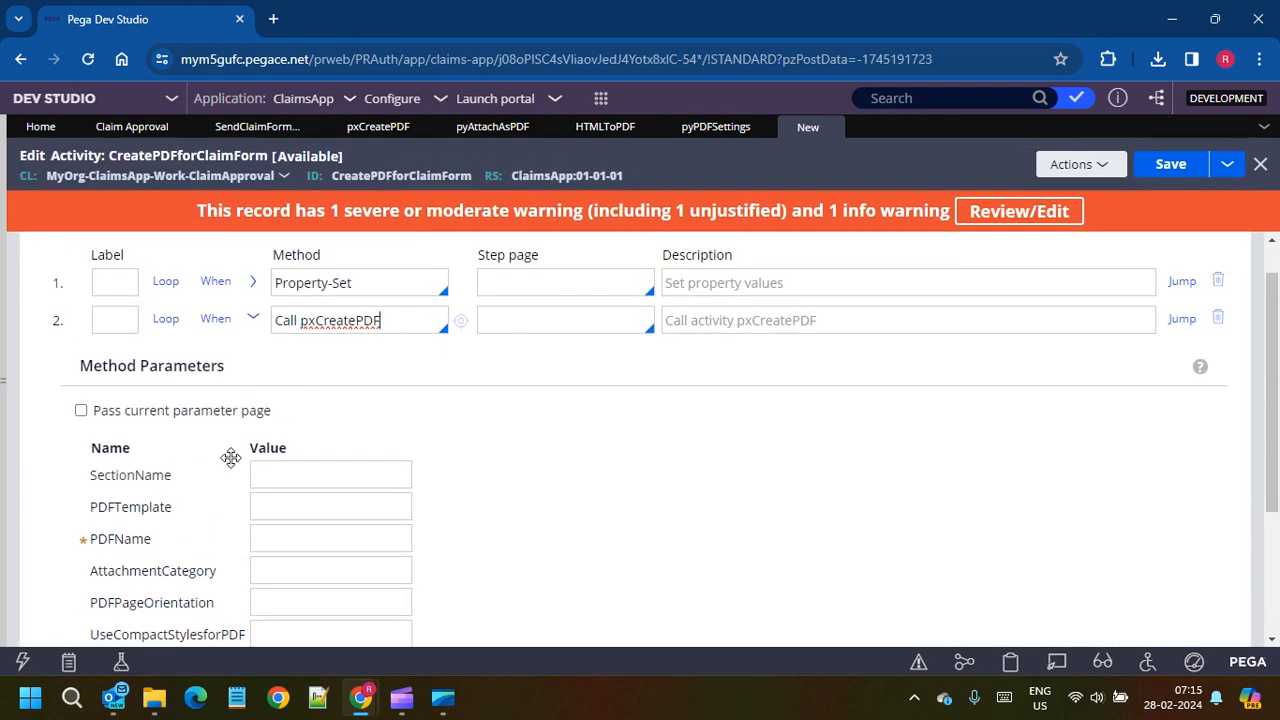
Step: Copy the SectionName parameter name from pxCreatePDF and rename Param.test in the Property-Set step to Param.SectionName
{"action": "left_click", "coordinate": [368, 285]}
{"action": "left_click", "coordinate": [397, 324]}
{"action": "left_click", "coordinate": [378, 132]}
{"action": "left_click", "coordinate": [114, 247]}
{"action": "double_click", "coordinate": [119, 397]}
{"action": "key", "text": "ctrl+c"}
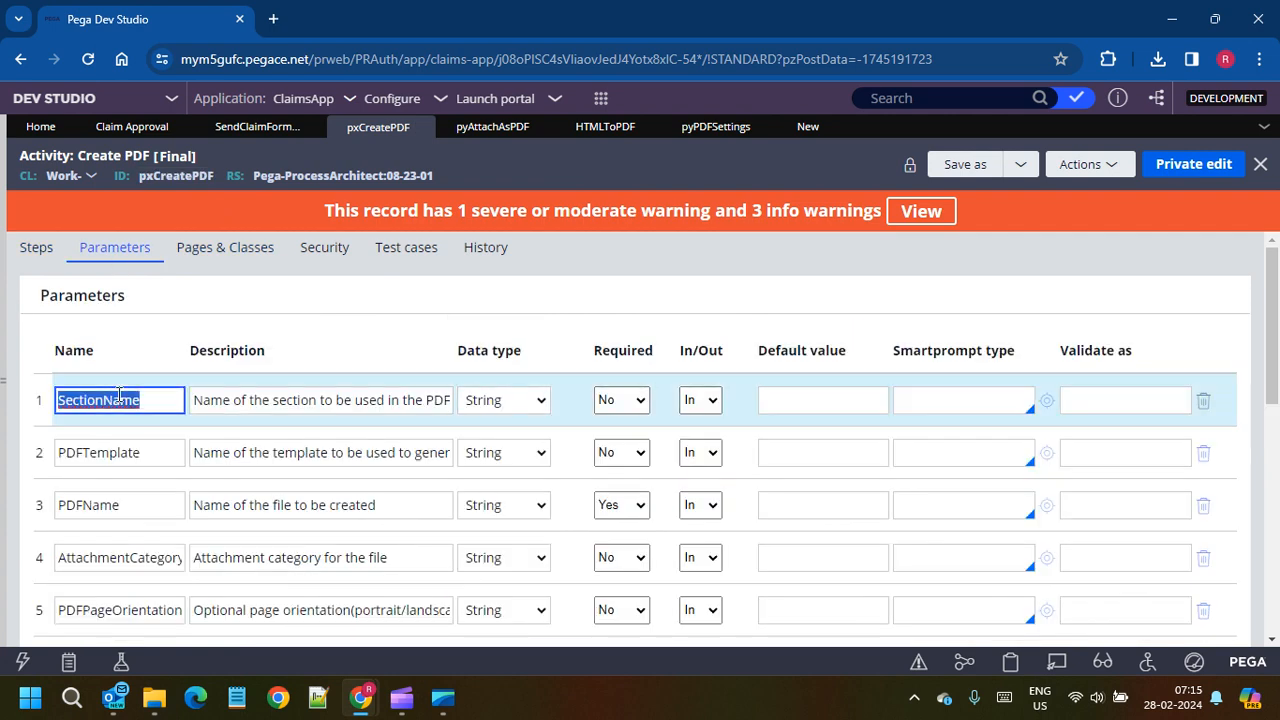
{"action": "left_click", "coordinate": [809, 128]}
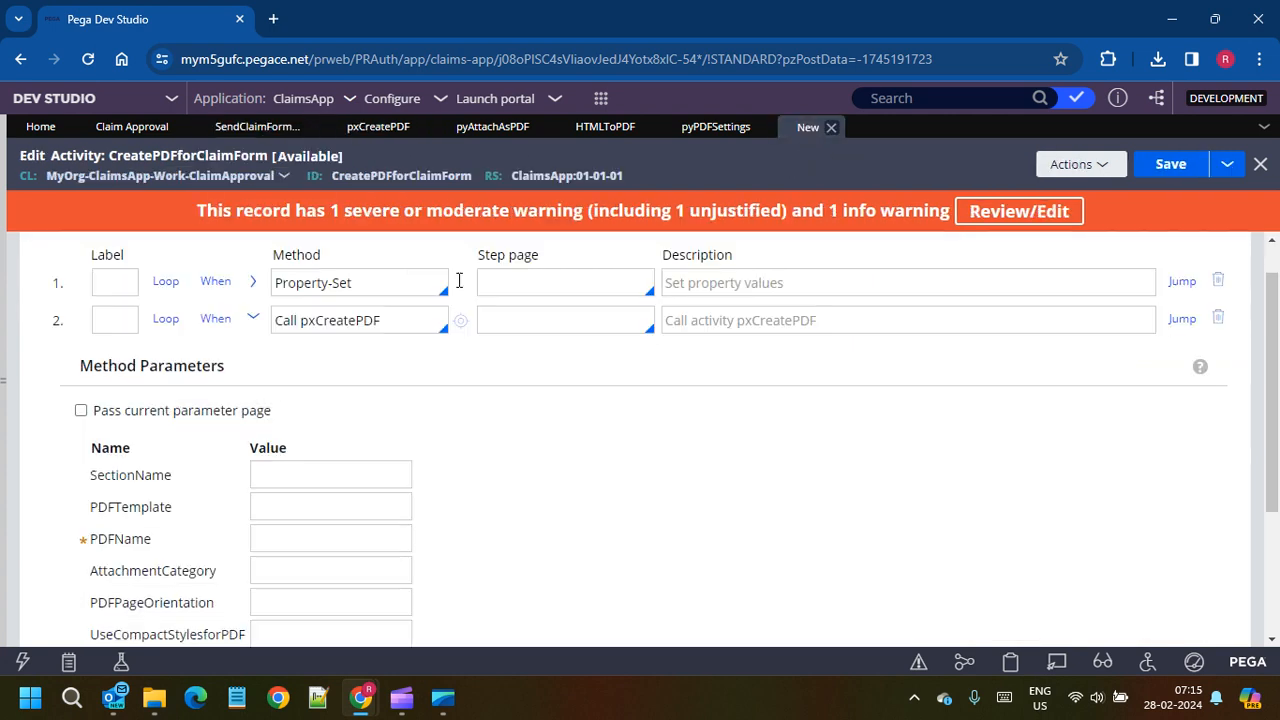
{"action": "left_click", "coordinate": [253, 281]}
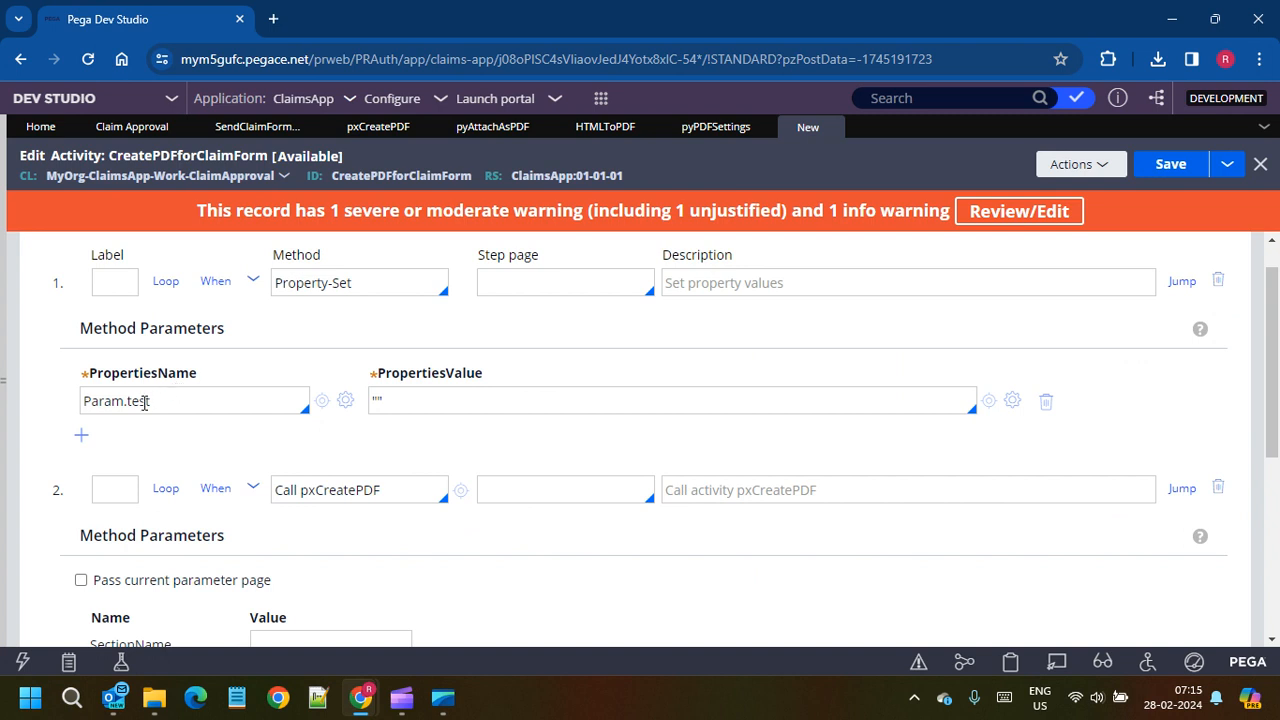
{"action": "double_click", "coordinate": [135, 401]}
{"action": "key", "text": "ctrl+v"}
Step: Add a second property row named Param.PDFName to the Property-Set step, copying the parameter name from pxCreatePDF
{"action": "left_click", "coordinate": [82, 435]}
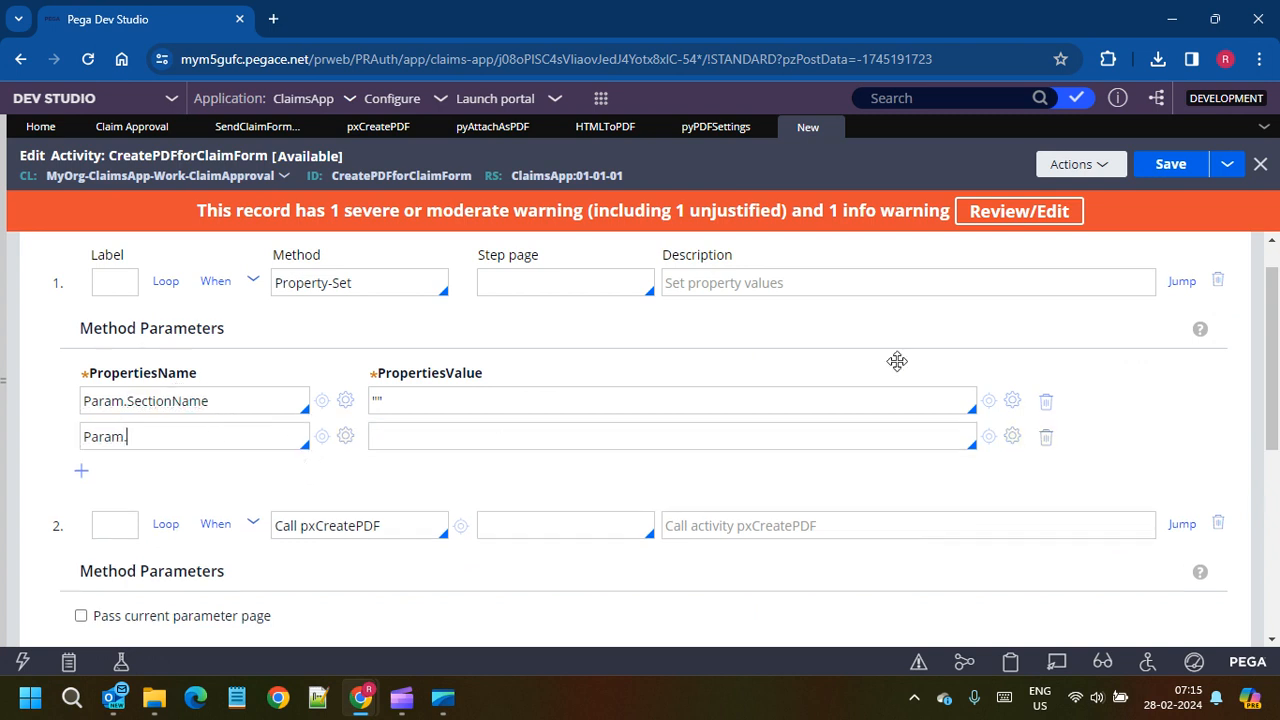
{"action": "left_click", "coordinate": [375, 126]}
{"action": "double_click", "coordinate": [95, 506]}
{"action": "key", "text": "ctrl+c"}
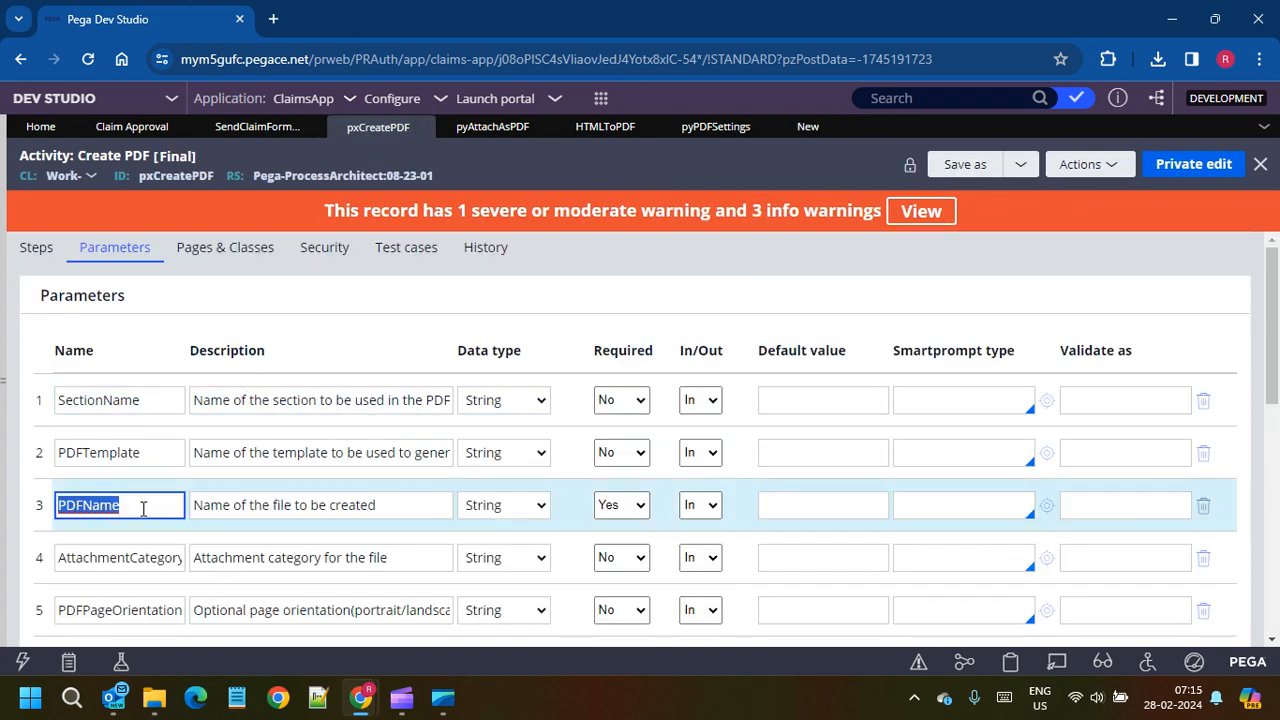
{"action": "left_click", "coordinate": [806, 127]}
{"action": "left_click", "coordinate": [175, 438]}
{"action": "key", "text": "ctrl+v"}
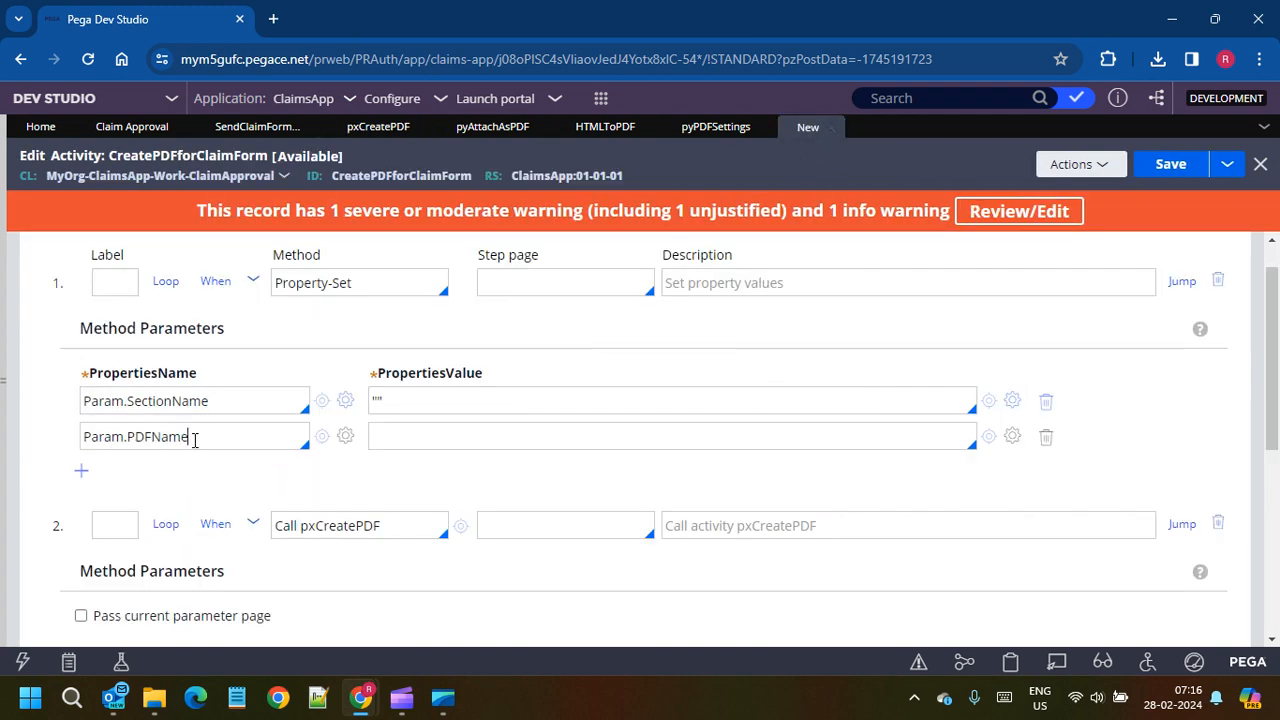
Step: Add a third property row named Param.AttachmentCategory to the Property-Set step, copying the parameter name from pxCreatePDF
{"action": "key", "text": "Return"}
{"action": "scroll", "coordinate": [266, 503], "scroll_direction": "down", "scroll_amount": 5}
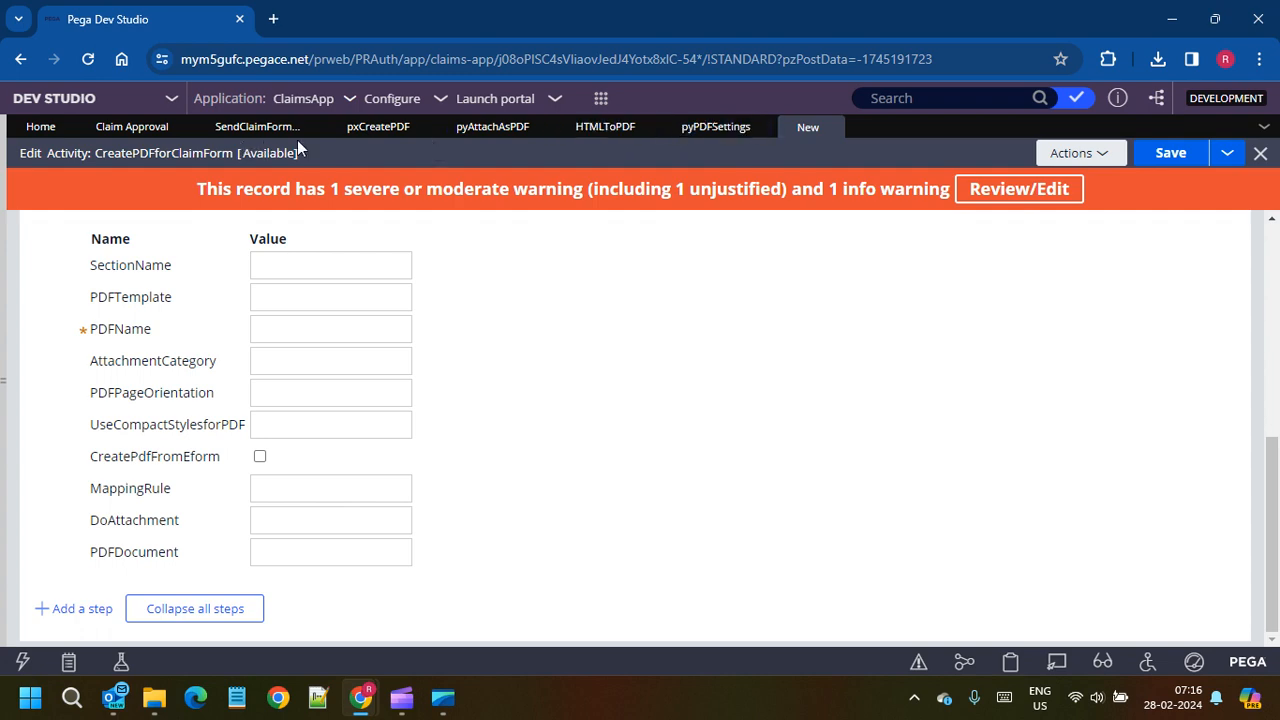
{"action": "left_click", "coordinate": [360, 129]}
{"action": "left_click", "coordinate": [133, 557]}
{"action": "double_click", "coordinate": [133, 555]}
{"action": "key", "text": "ctrl+c"}
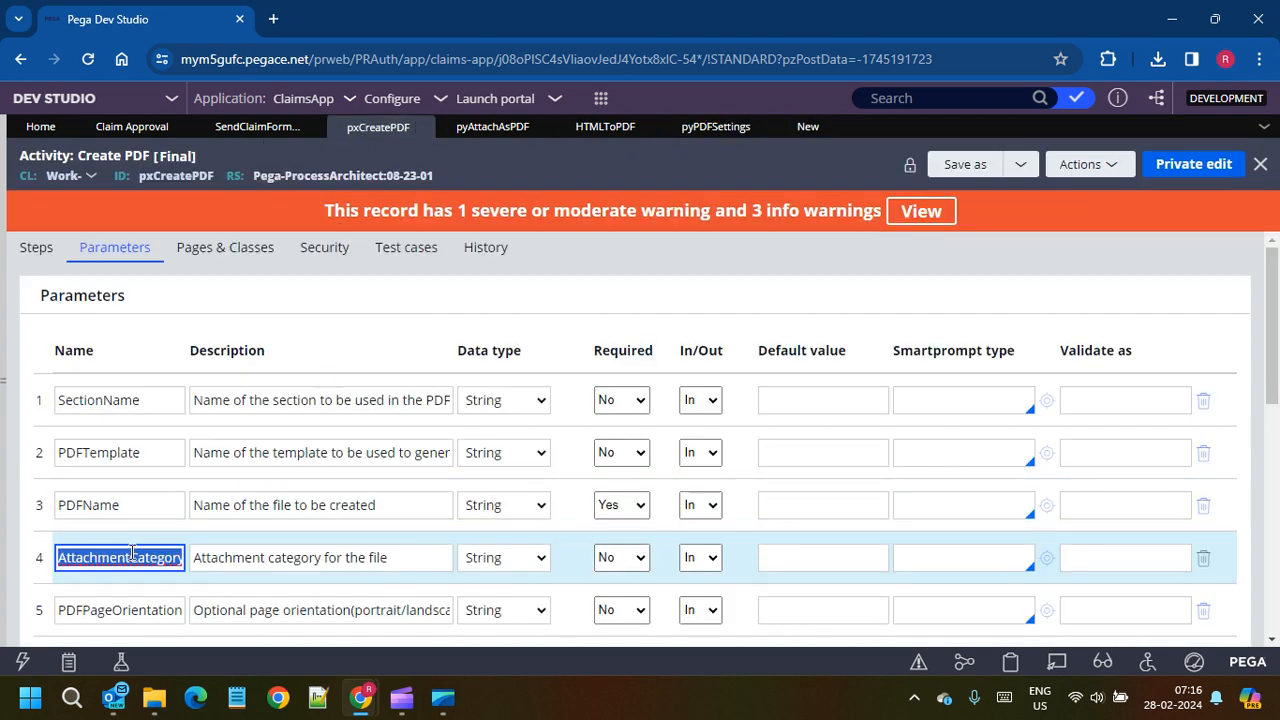
{"action": "left_click", "coordinate": [806, 129]}
{"action": "scroll", "coordinate": [147, 480], "scroll_direction": "up", "scroll_amount": 5}
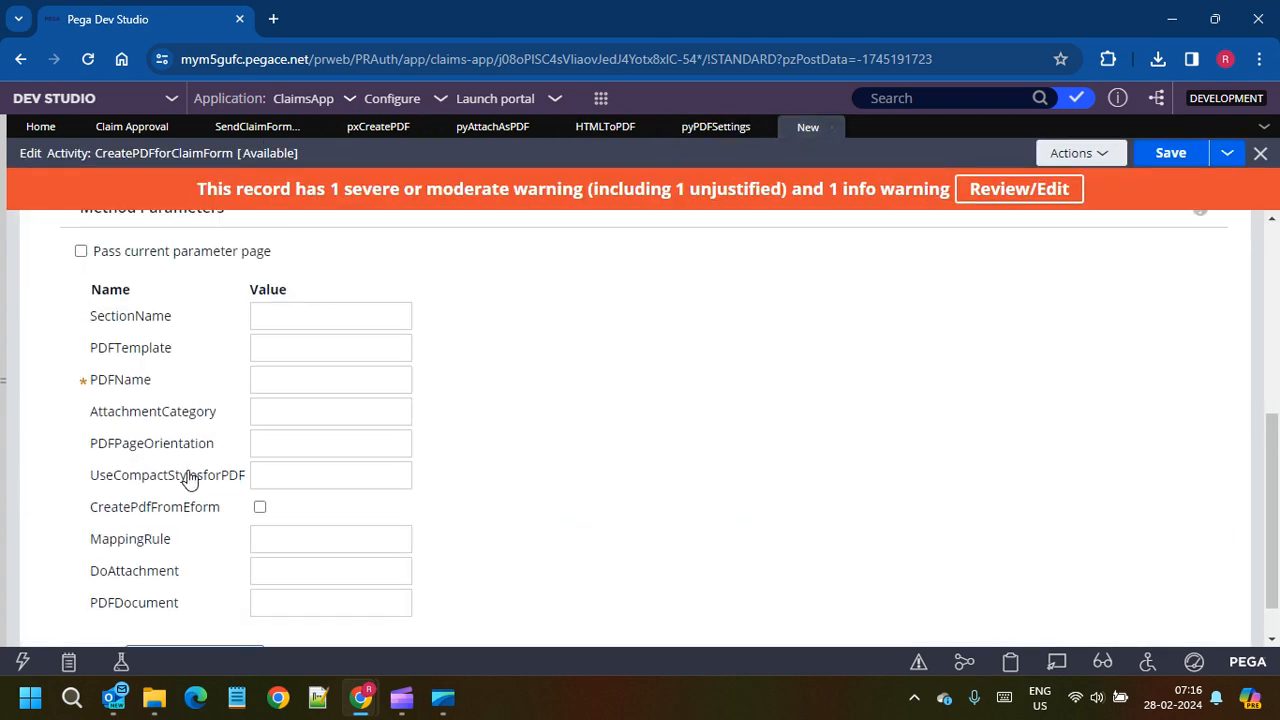
{"action": "left_click", "coordinate": [147, 510]}
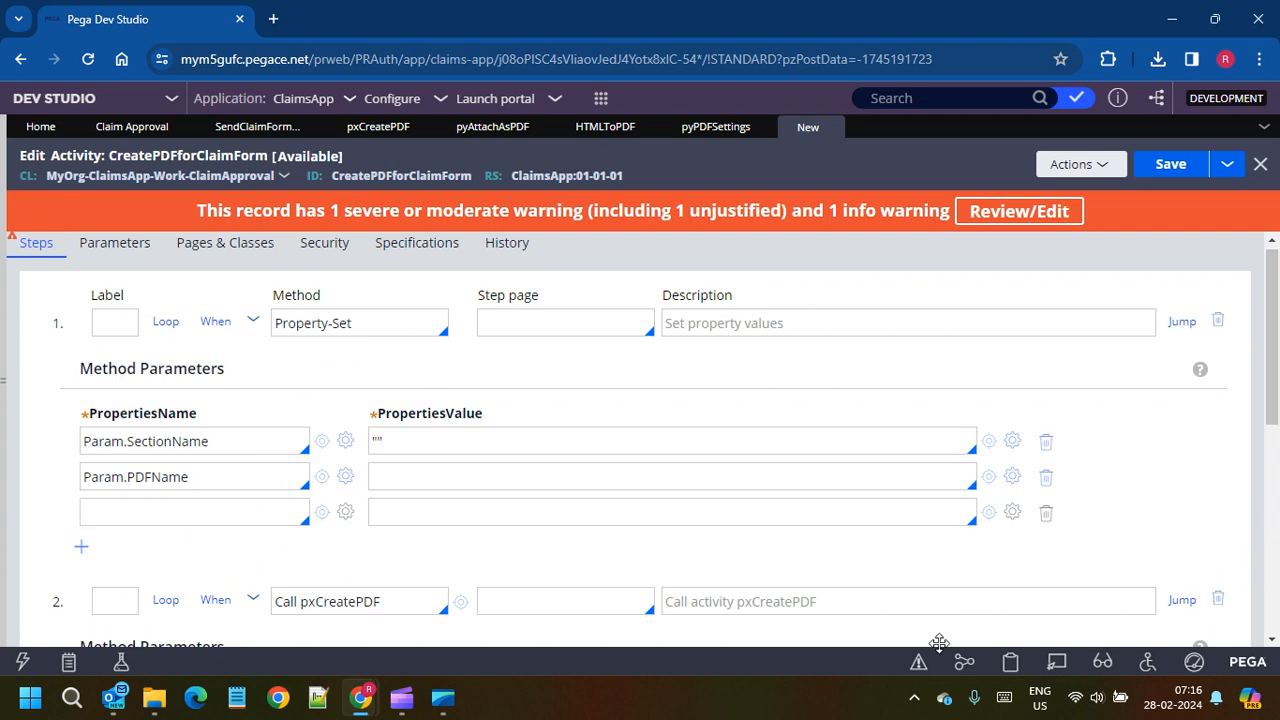
{"action": "type", "text": "Param."}
{"action": "key", "text": "ctrl+v"}
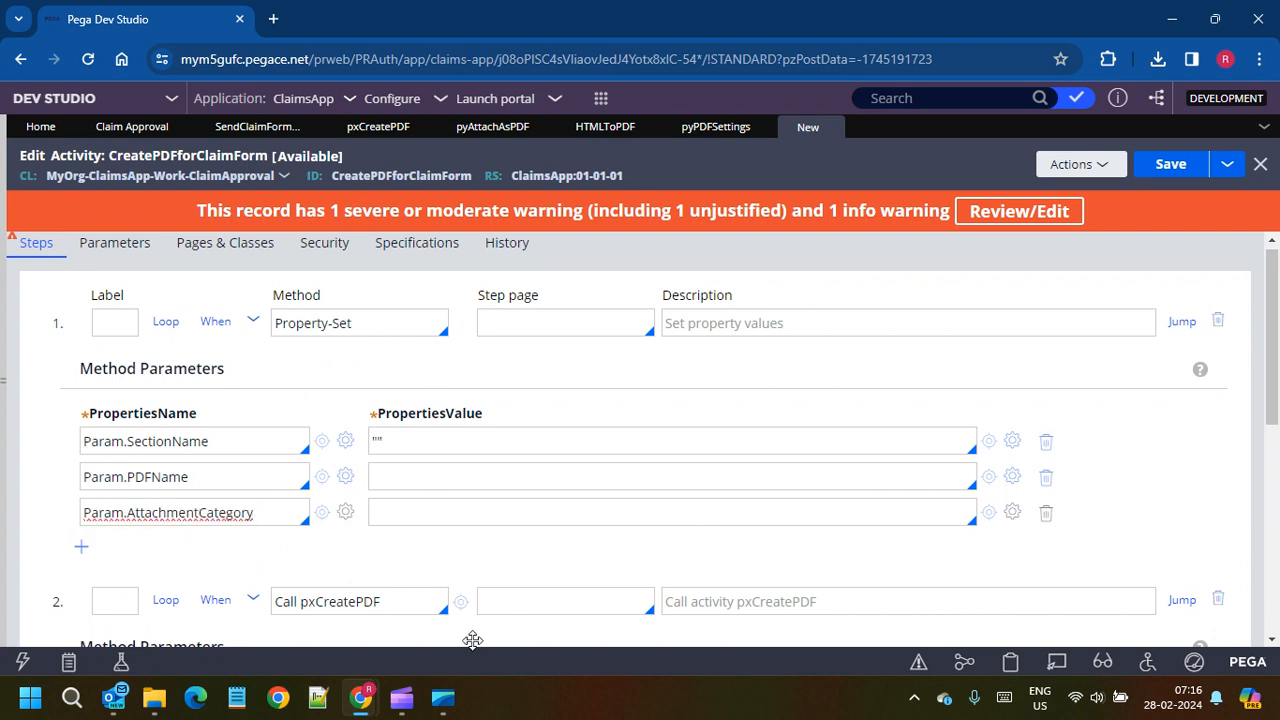
Step: Set the value of Param.AttachmentCategory to "File" and of Param.PDFName to "ClaimForm.pdf"
{"action": "left_click", "coordinate": [414, 515]}
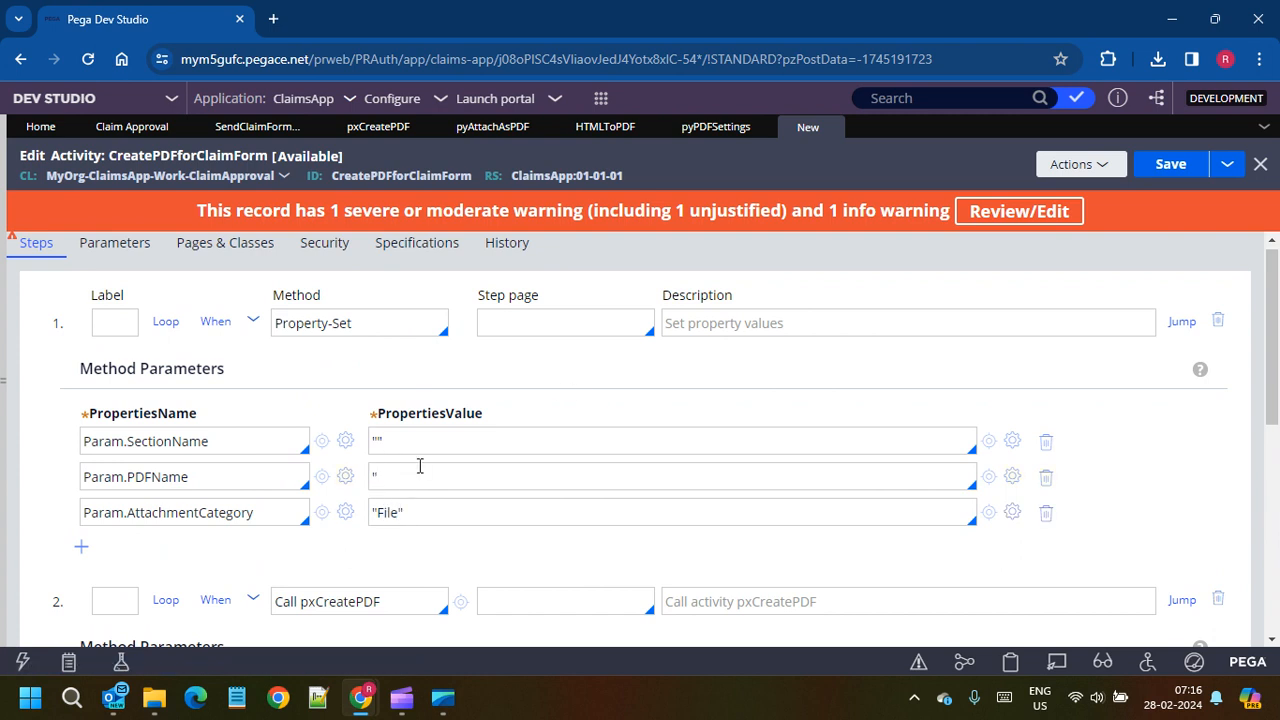
{"action": "left_click", "coordinate": [443, 463]}
{"action": "type", "text": "\"ClaimForm.pdf\""}
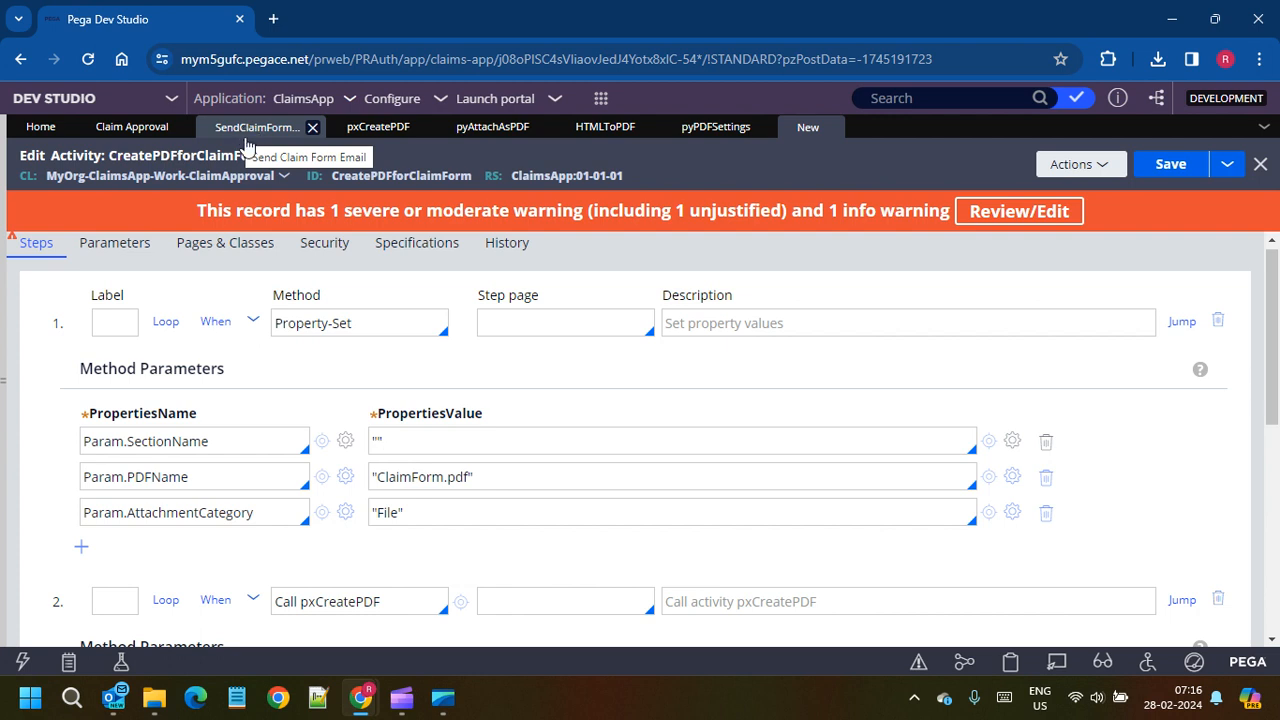
{"action": "left_click", "coordinate": [155, 176]}
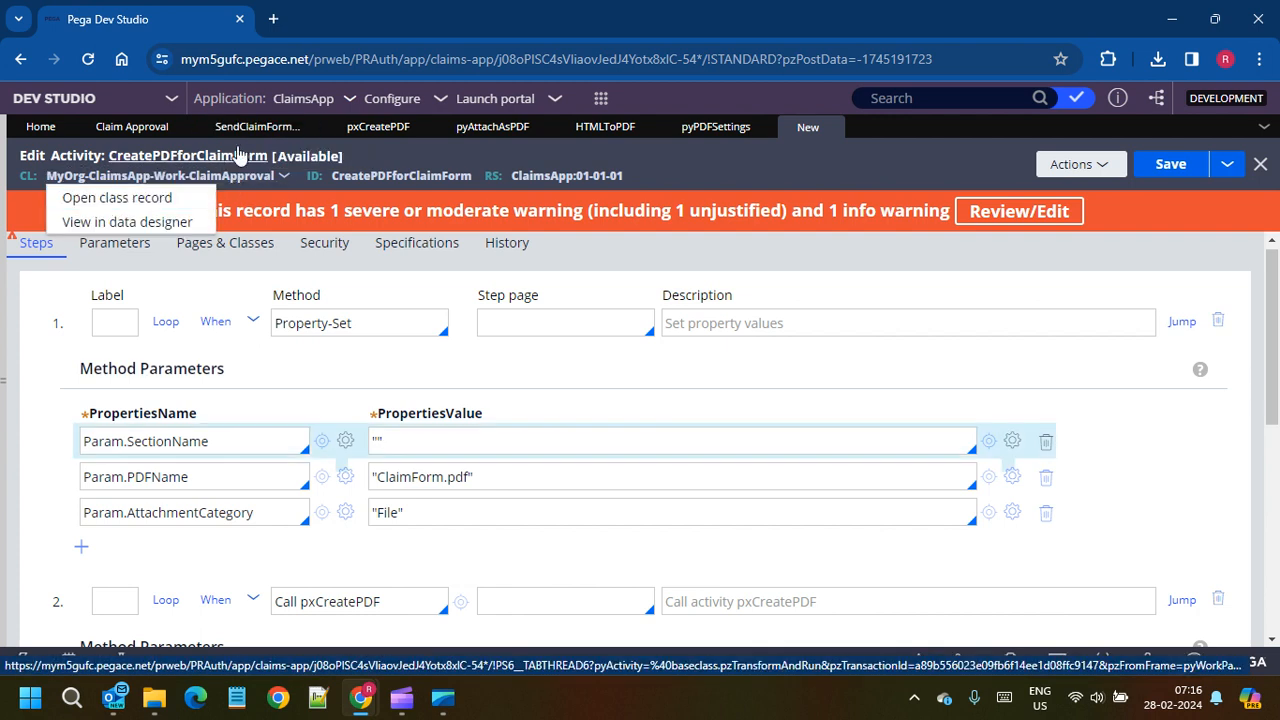
Step: Open the Fill Claim Details flow action from the Claim Submit process of the Claim Approval case type and copy its section name
{"action": "left_click", "coordinate": [986, 100]}
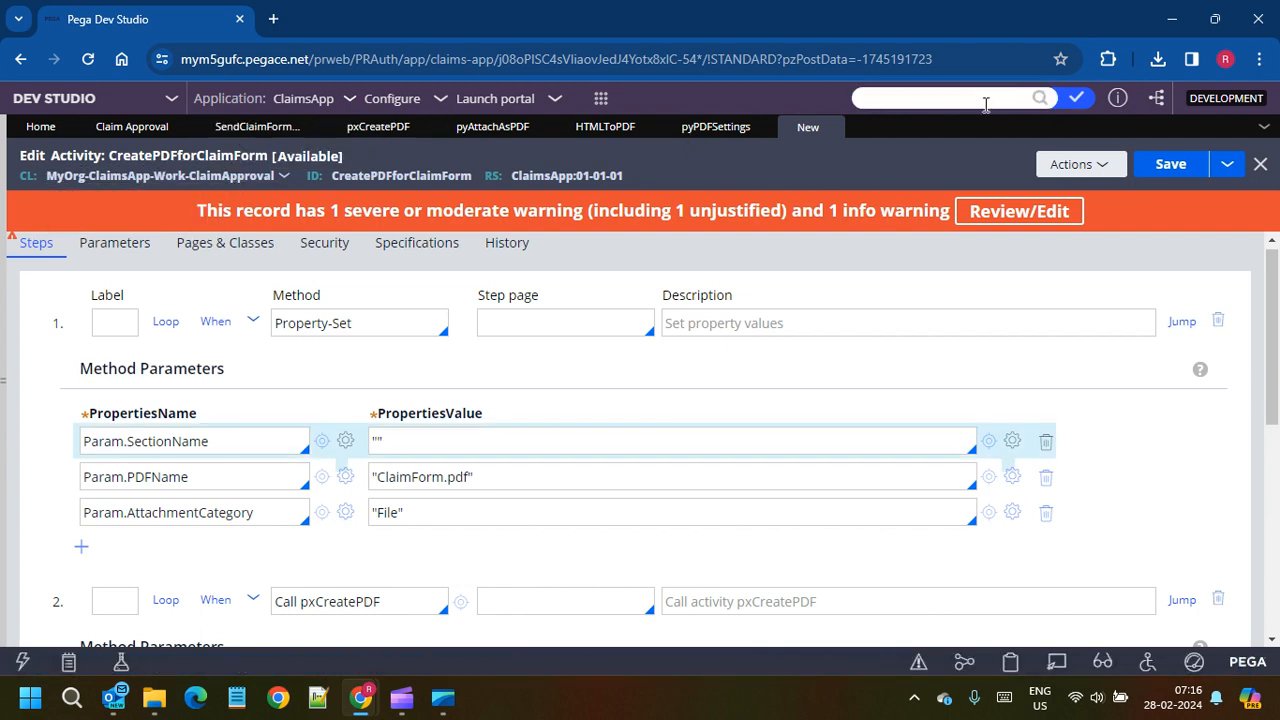
{"action": "left_click", "coordinate": [257, 127]}
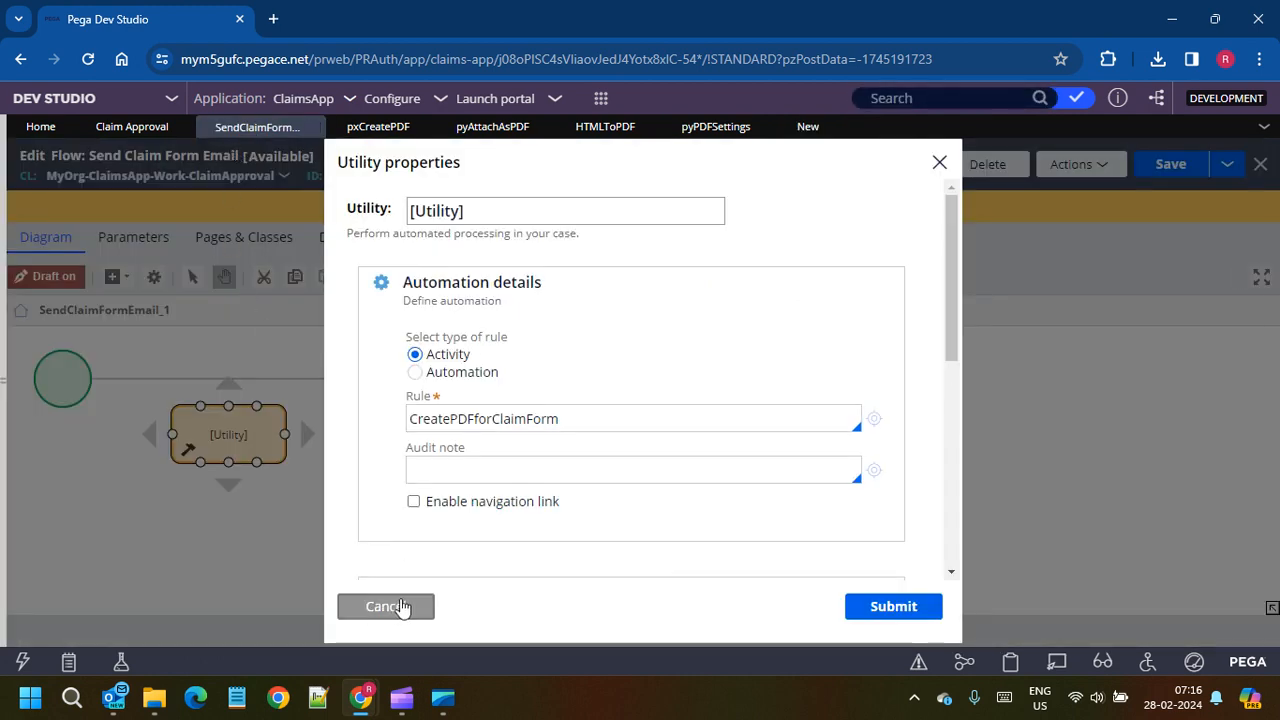
{"action": "left_click", "coordinate": [94, 127]}
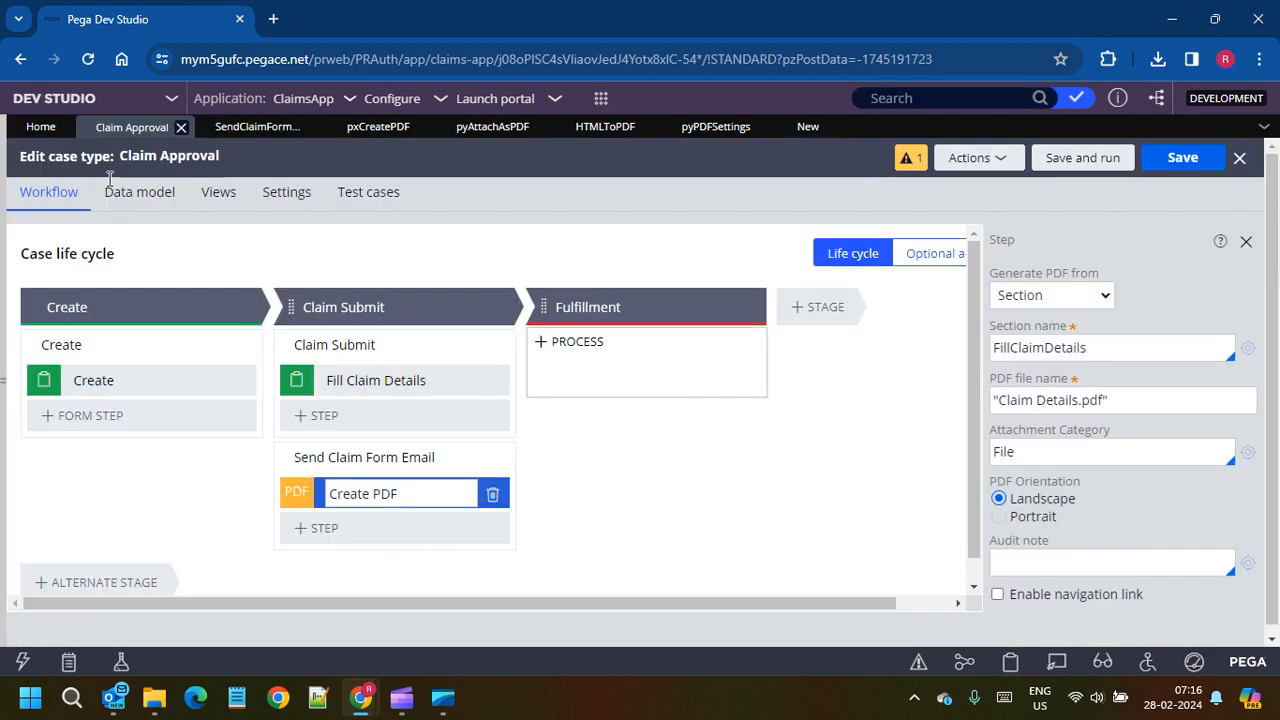
{"action": "left_click", "coordinate": [400, 385]}
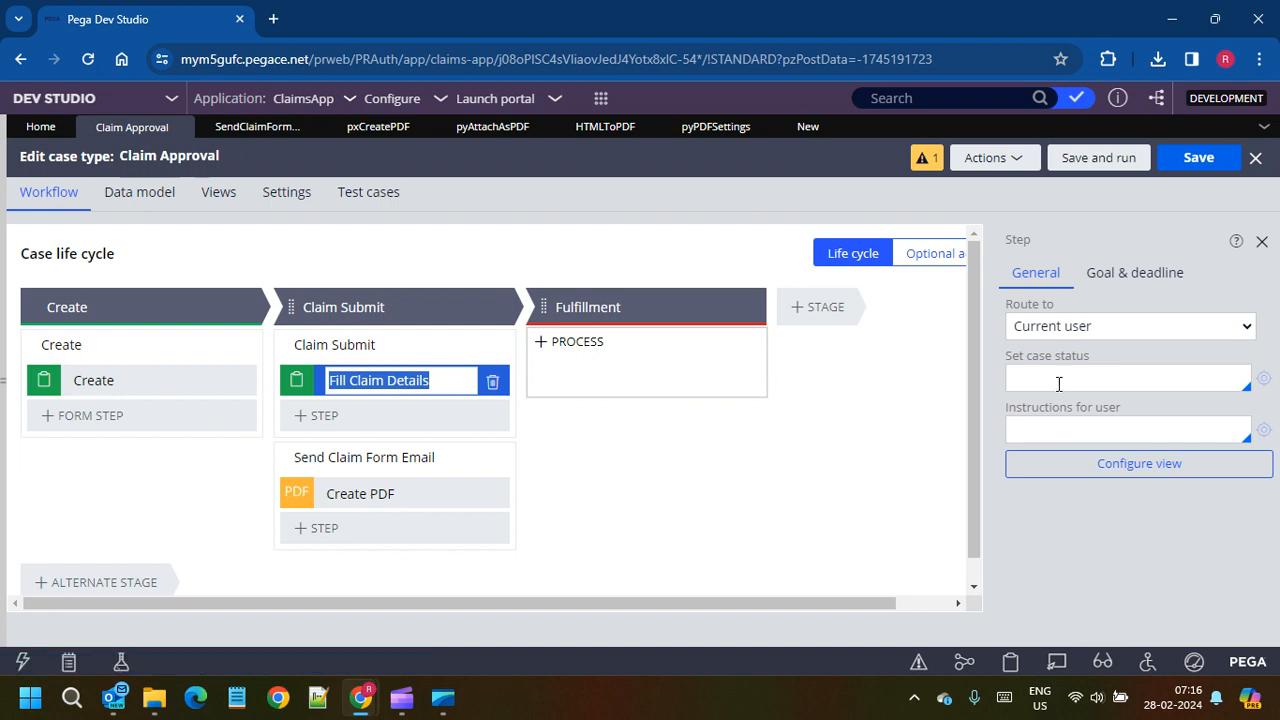
{"action": "left_click", "coordinate": [386, 346]}
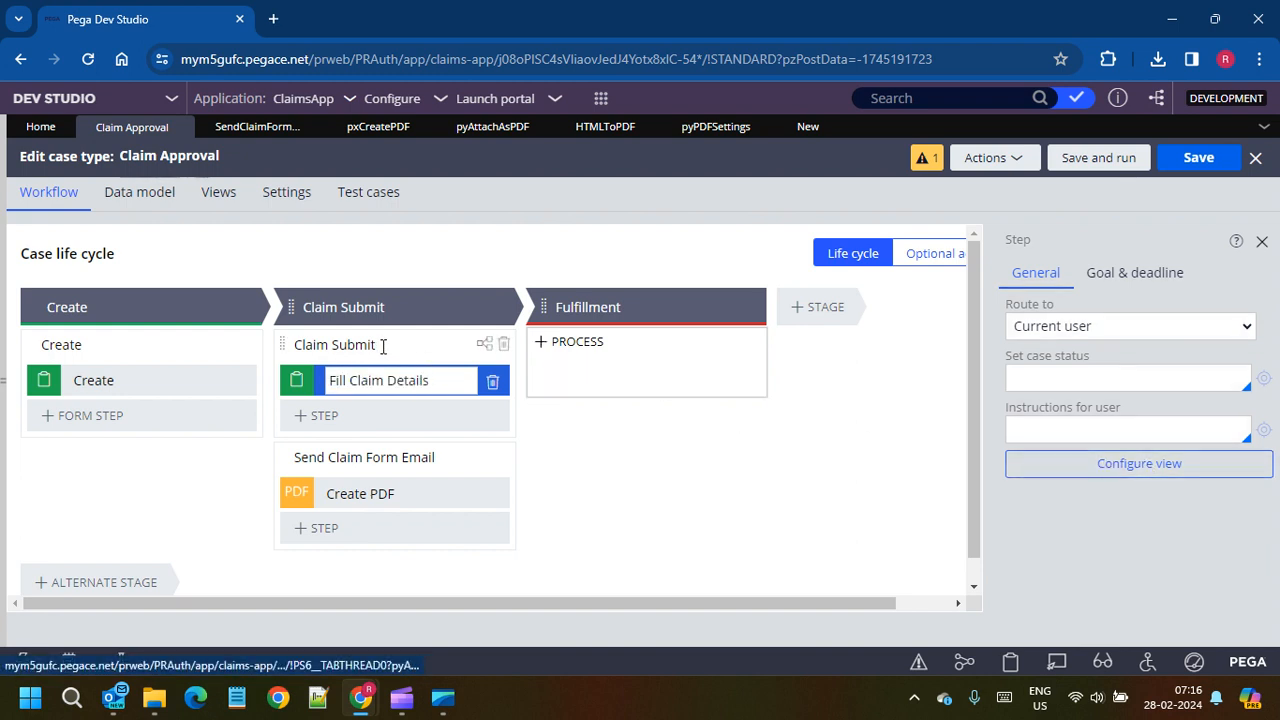
{"action": "left_click", "coordinate": [1076, 368]}
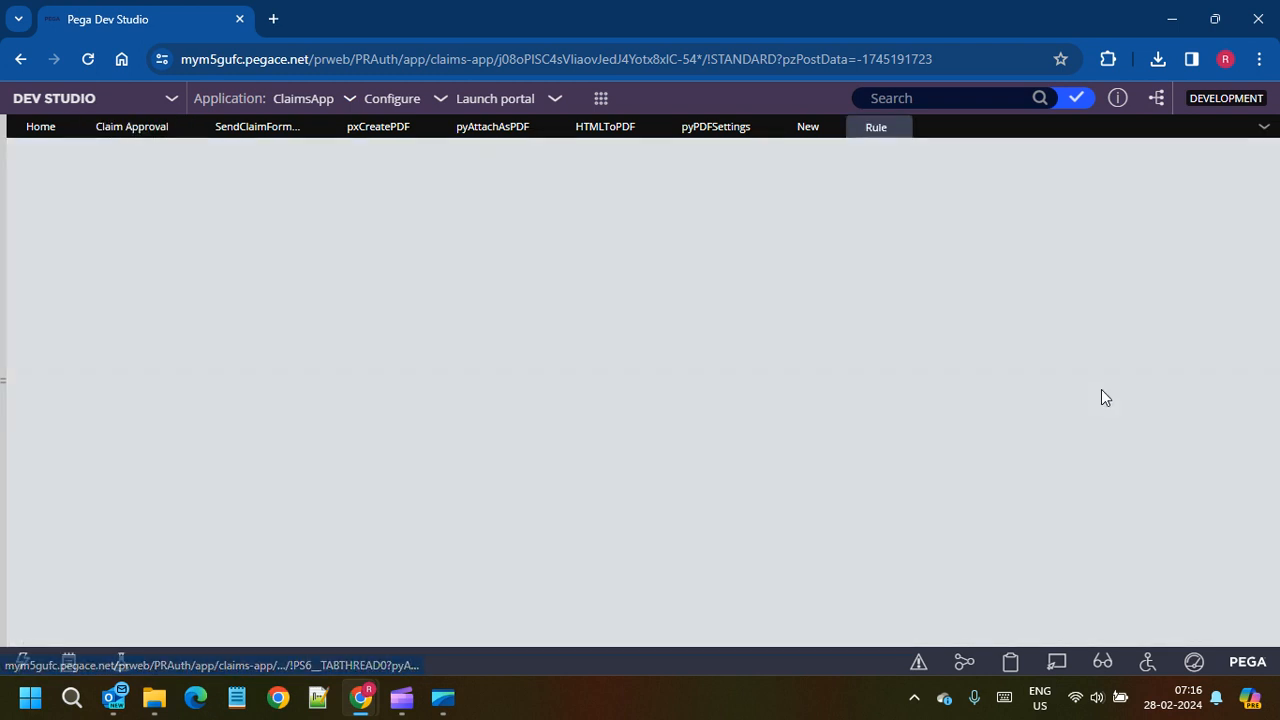
{"action": "double_click", "coordinate": [435, 352]}
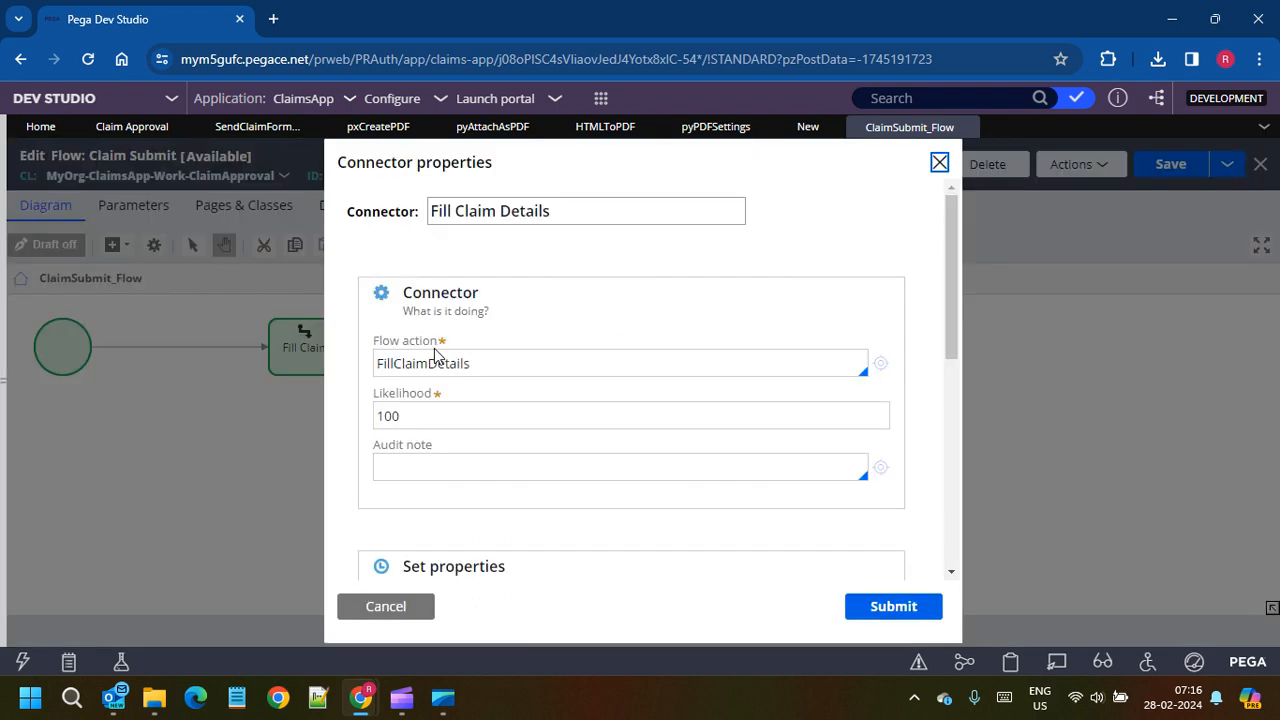
{"action": "left_click", "coordinate": [882, 366]}
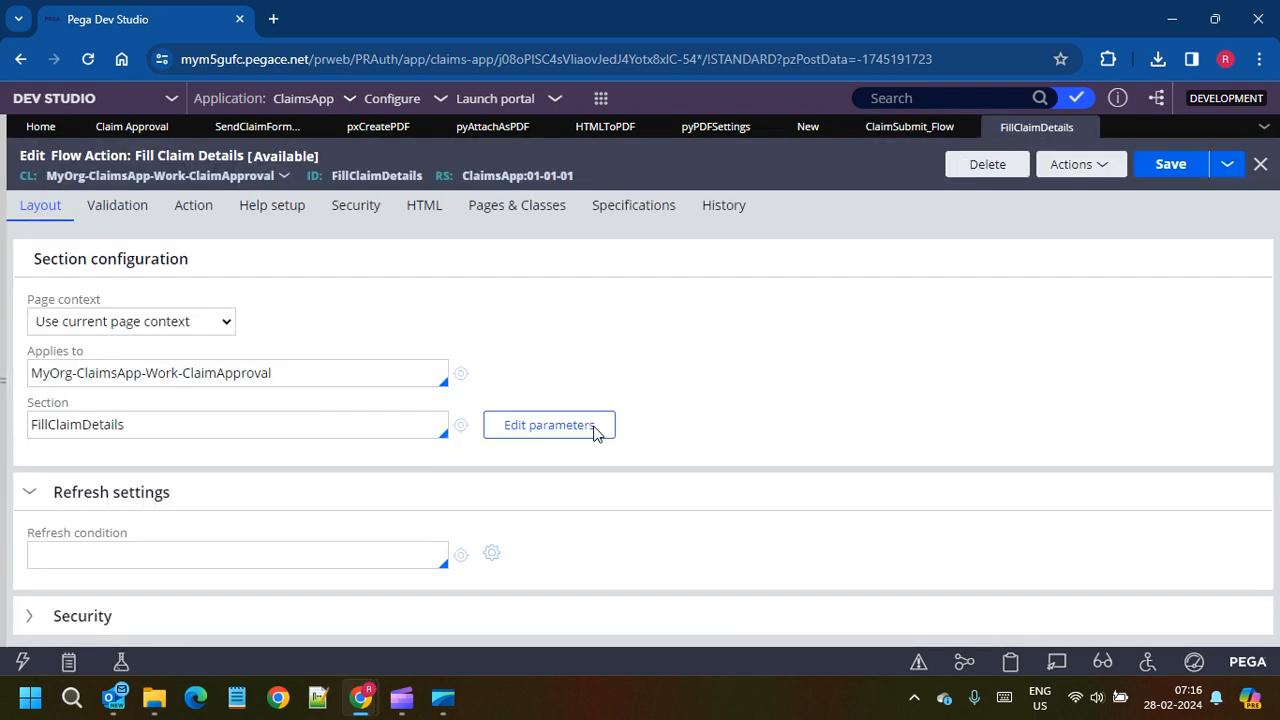
{"action": "double_click", "coordinate": [96, 434]}
{"action": "key", "text": "ctrl+c"}
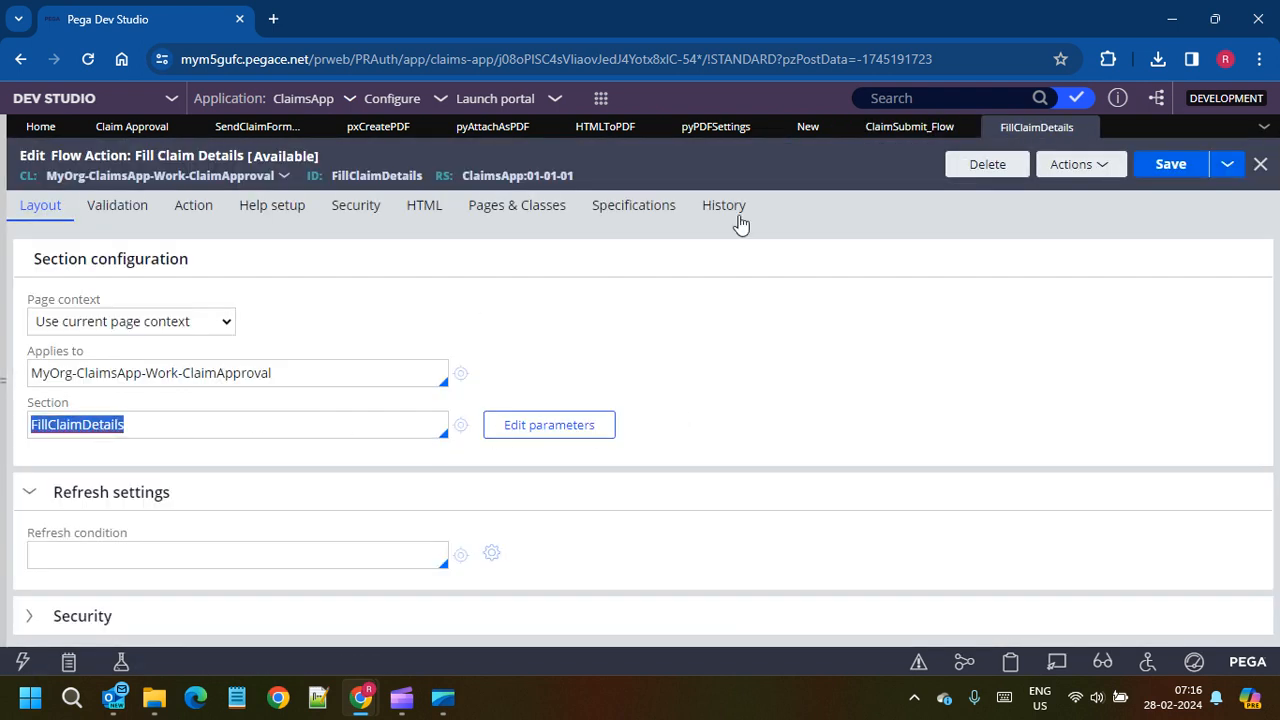
Step: Close the Fill Claim Details flow action and Claim Submit flow, and set Param.SectionName to "FillClaimDetails" in the CreatePDFforClaimForm activity
{"action": "left_click", "coordinate": [1082, 128]}
{"action": "left_click", "coordinate": [966, 128]}
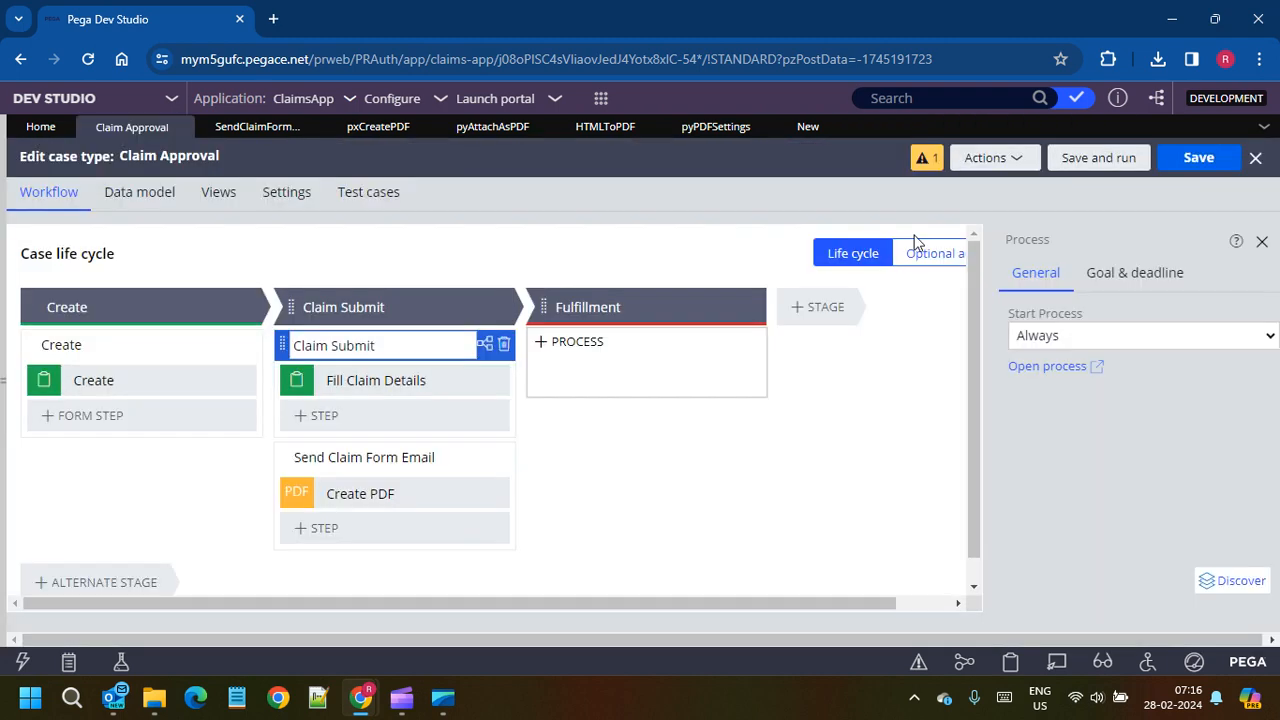
{"action": "left_click", "coordinate": [808, 126]}
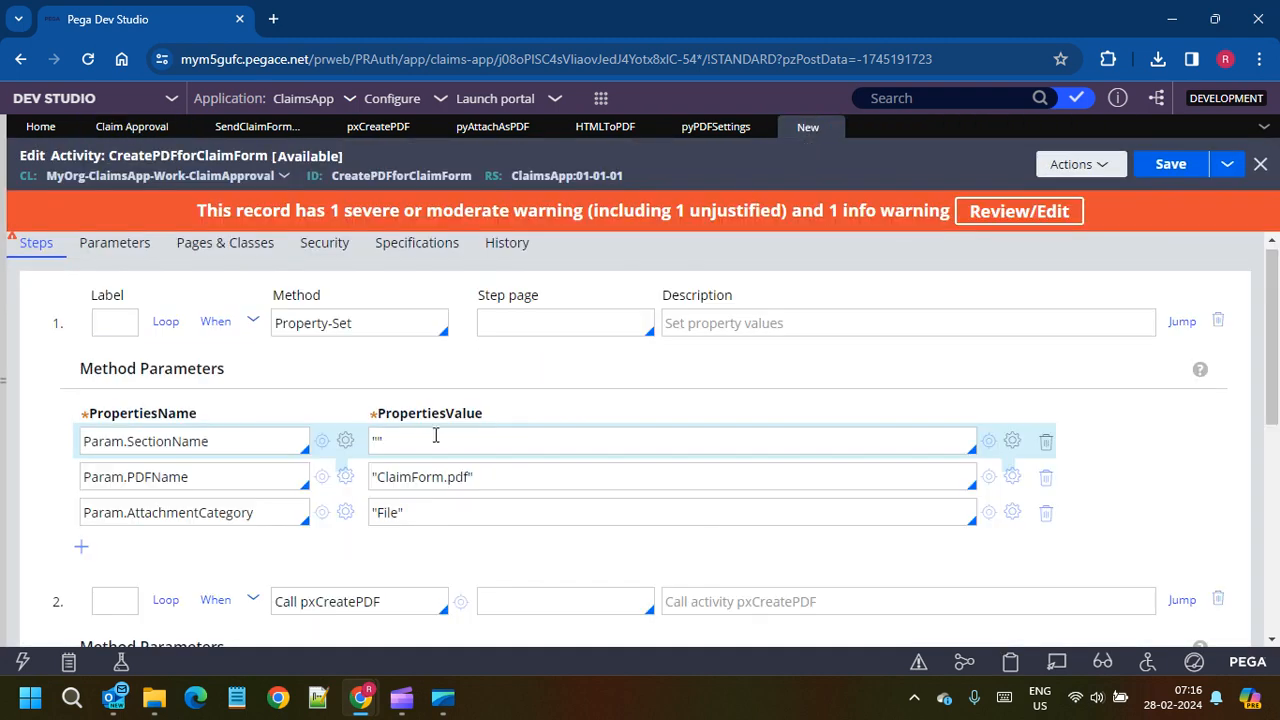
{"action": "left_click", "coordinate": [483, 443]}
{"action": "key", "text": "ctrl+v"}
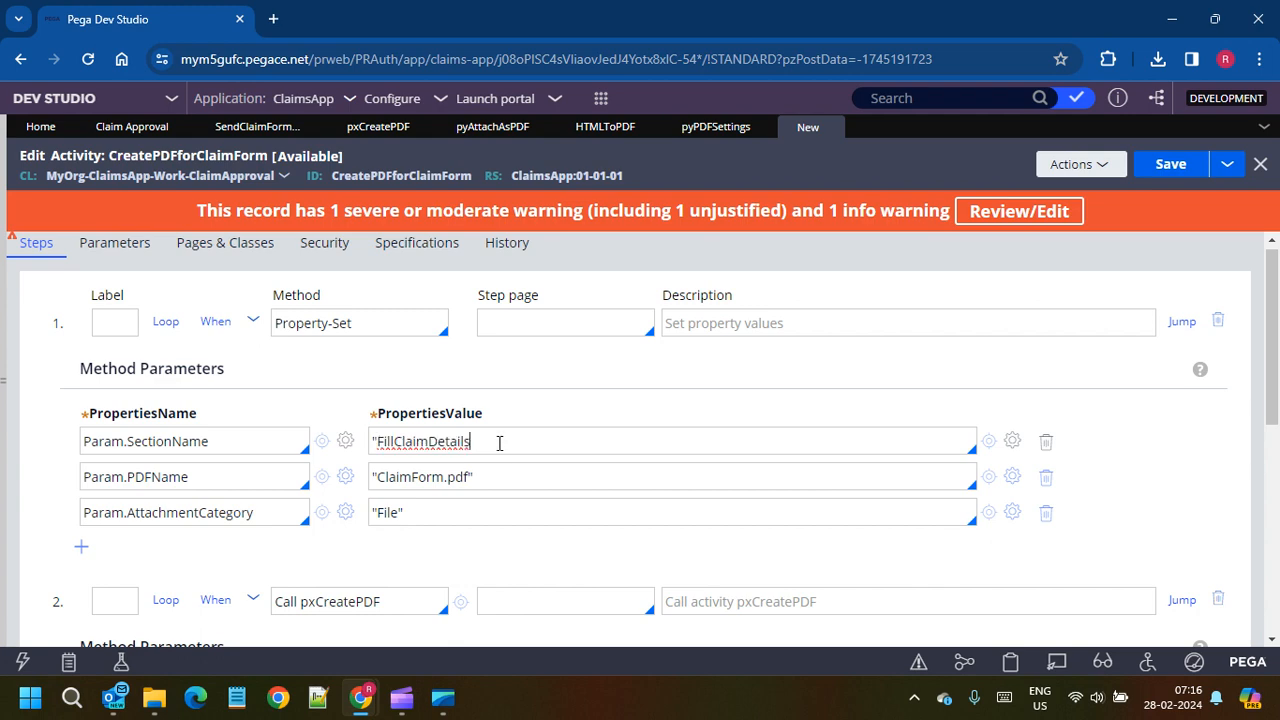
Step: Add a fourth property row named param.pyPDFHeaderHTMLTemplate to the Property-Set step, copying the parameter name from the pyPDFSettings data transform
{"action": "scroll", "coordinate": [407, 480], "scroll_direction": "down", "scroll_amount": 4}
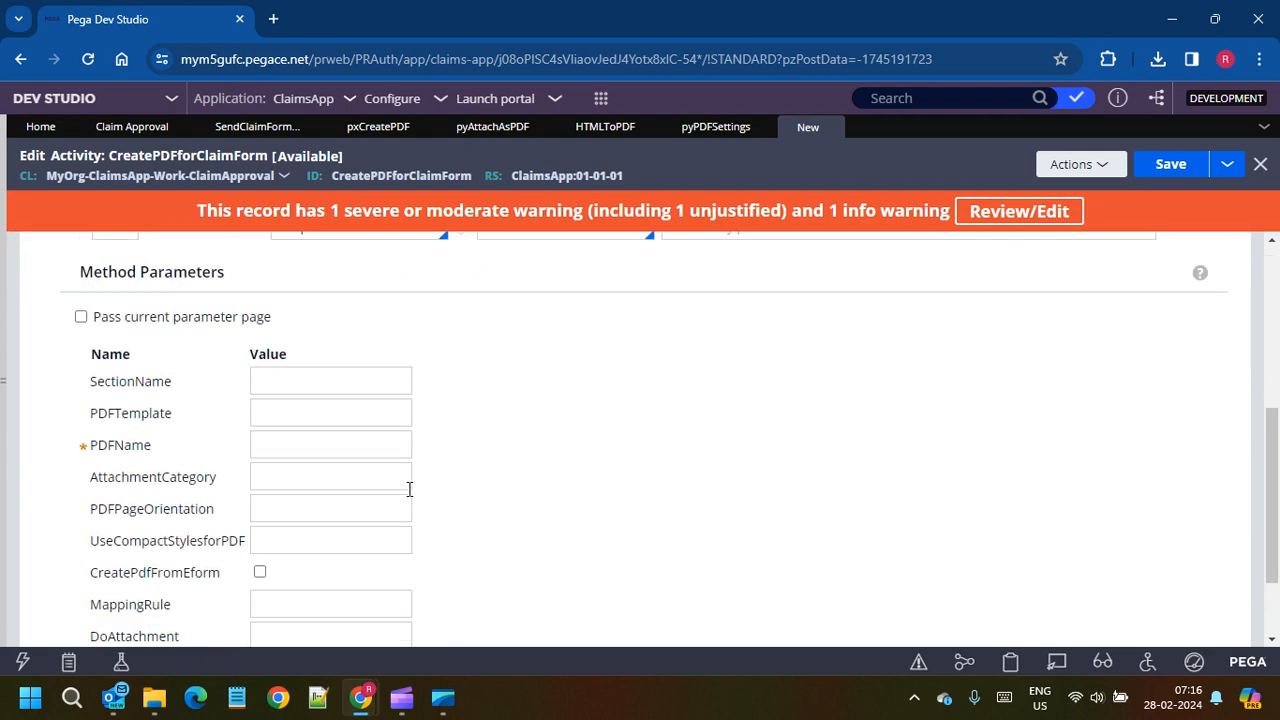
{"action": "scroll", "coordinate": [400, 492], "scroll_direction": "up", "scroll_amount": 4}
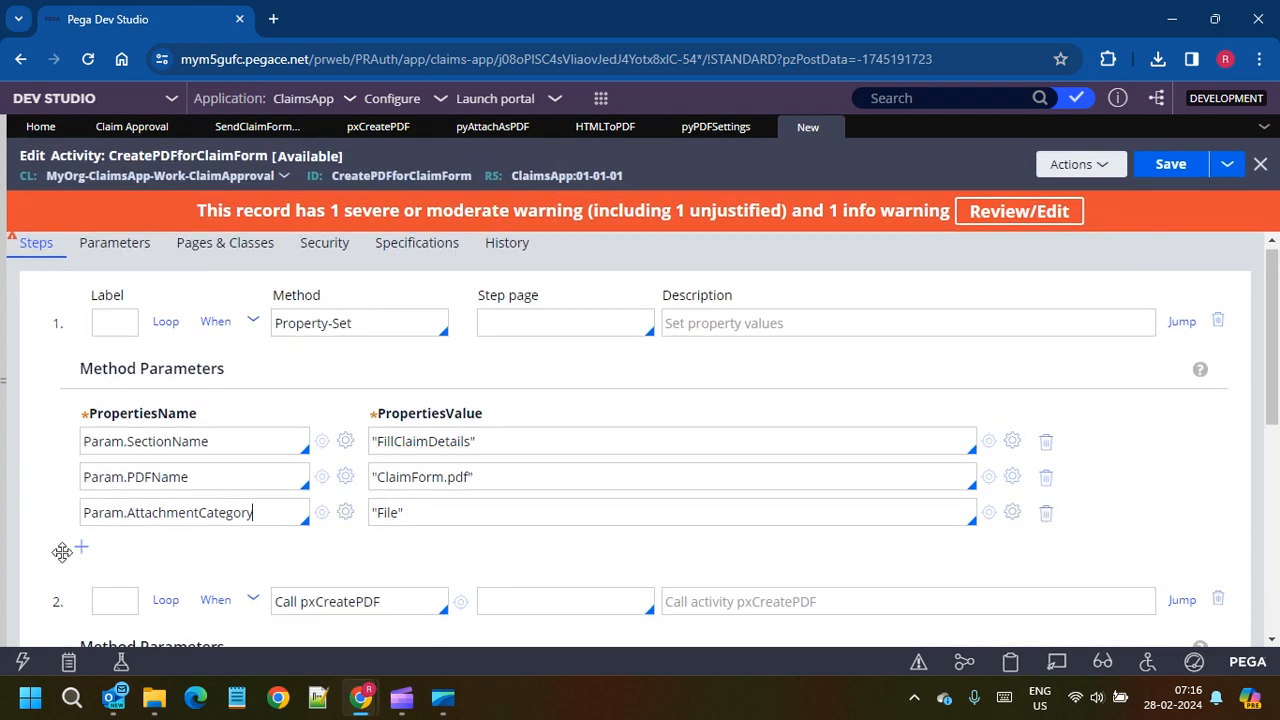
{"action": "left_click", "coordinate": [81, 546]}
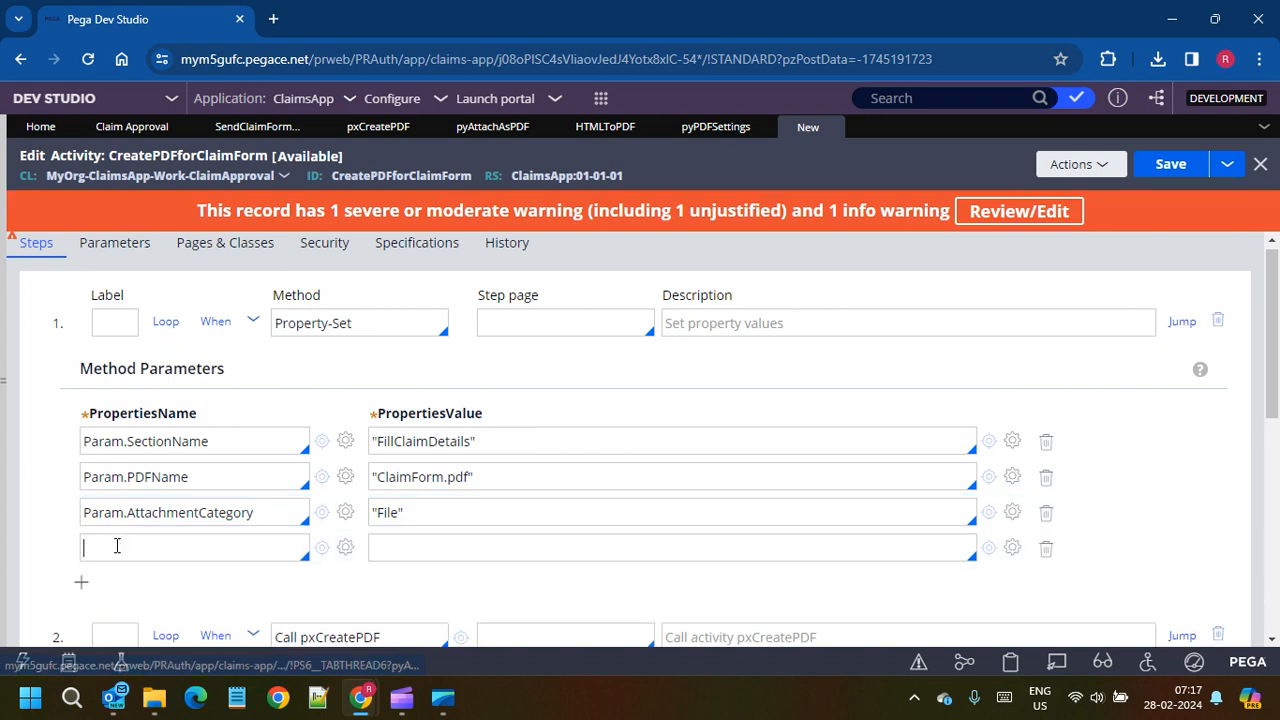
{"action": "left_click", "coordinate": [717, 128]}
{"action": "scroll", "coordinate": [622, 513], "scroll_direction": "down", "scroll_amount": 2}
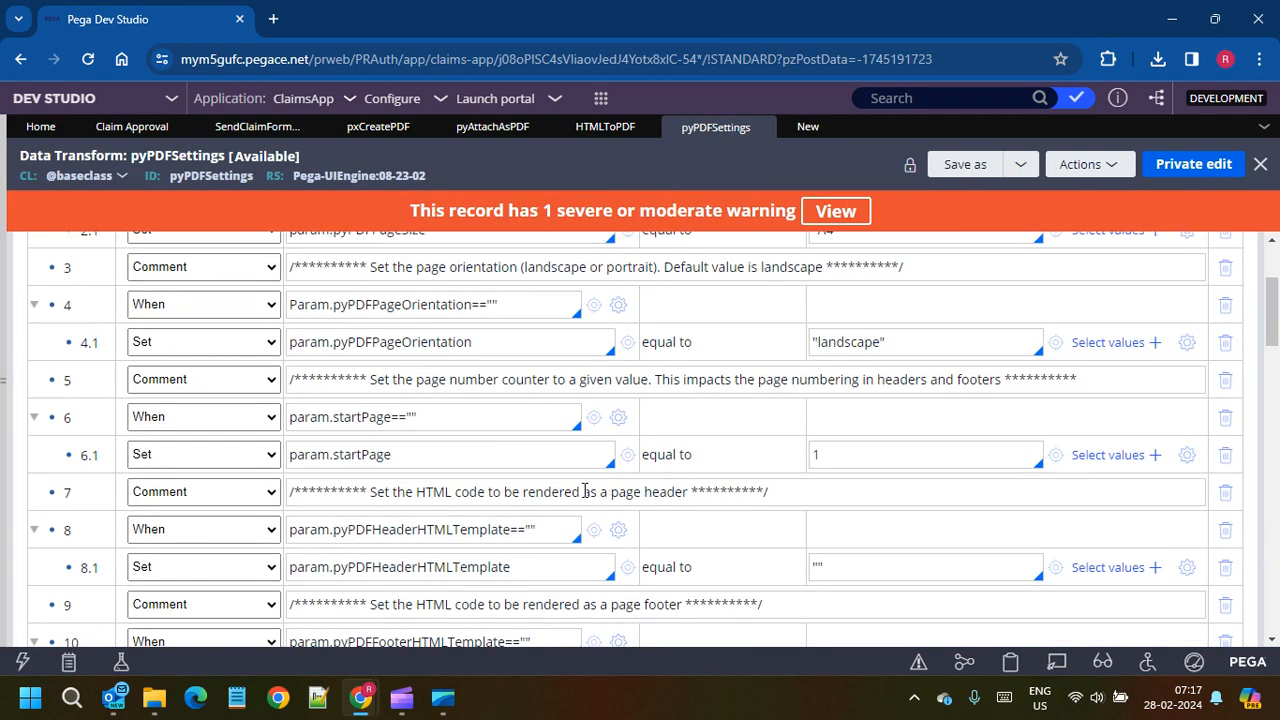
{"action": "double_click", "coordinate": [419, 507]}
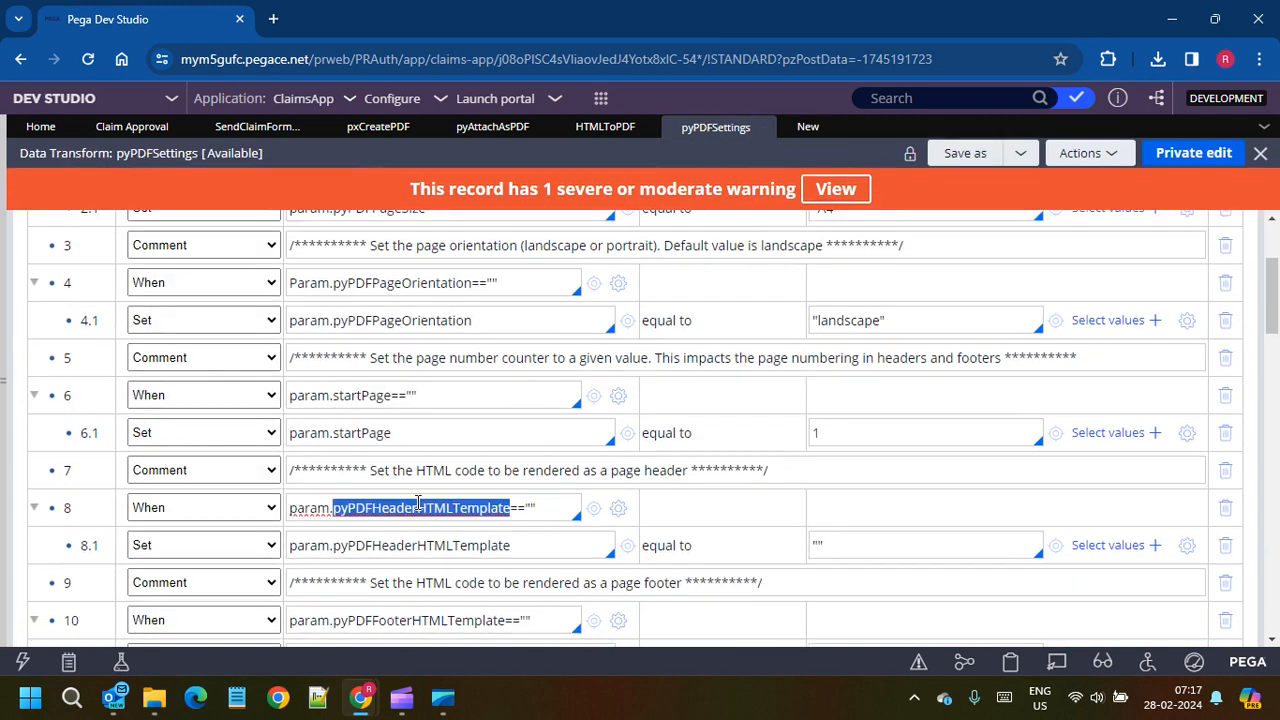
{"action": "left_click", "coordinate": [419, 507]}
{"action": "triple_click", "coordinate": [537, 553]}
{"action": "key", "text": "ctrl+c"}
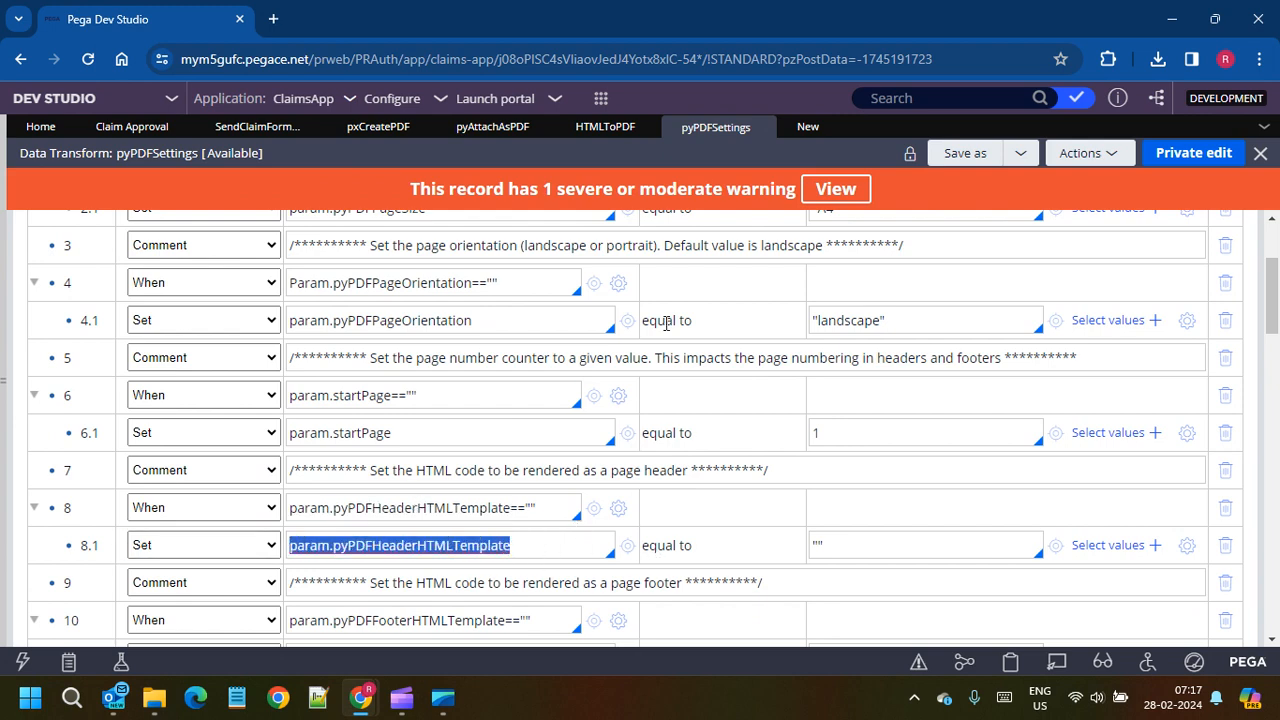
{"action": "left_click", "coordinate": [805, 127]}
{"action": "left_click", "coordinate": [174, 548]}
{"action": "key", "text": "ctrl+v"}
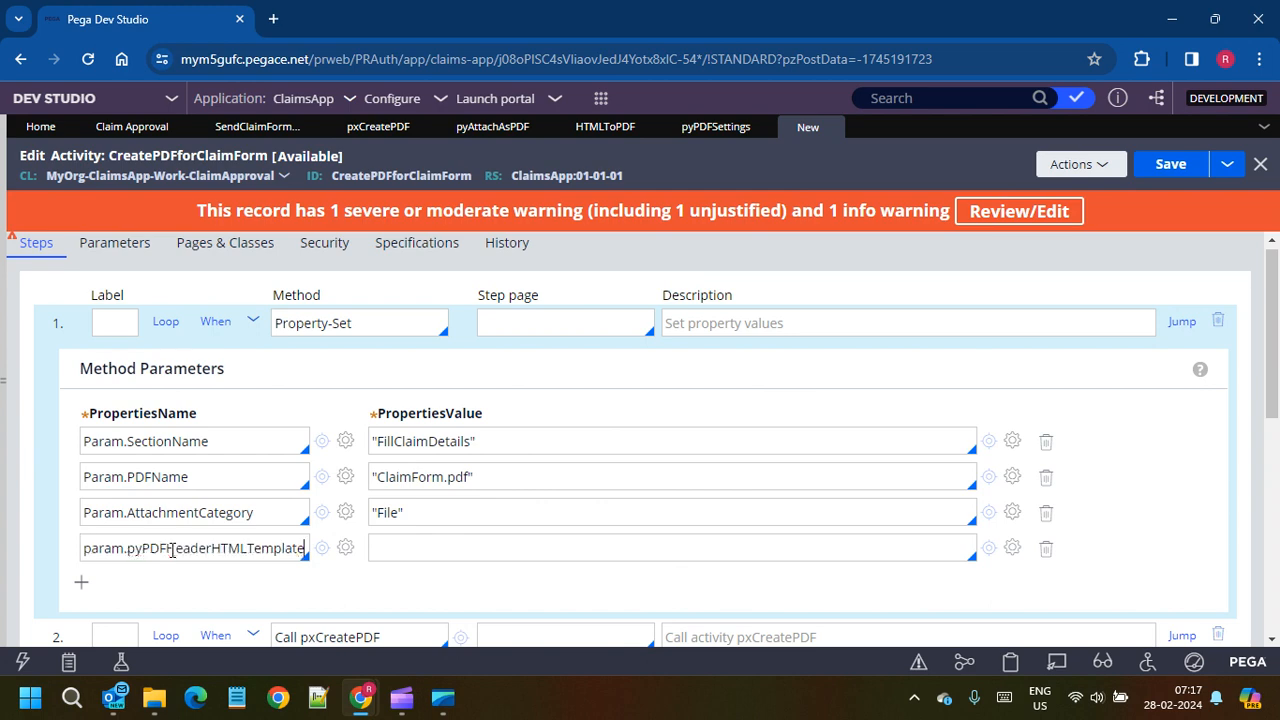
Step: Add a param.pyPDFFooterHTMLTemplate row copied from pyPDFSettings, and set the header template to "Header" and the footer template to "Footer"
{"action": "left_click", "coordinate": [82, 582]}
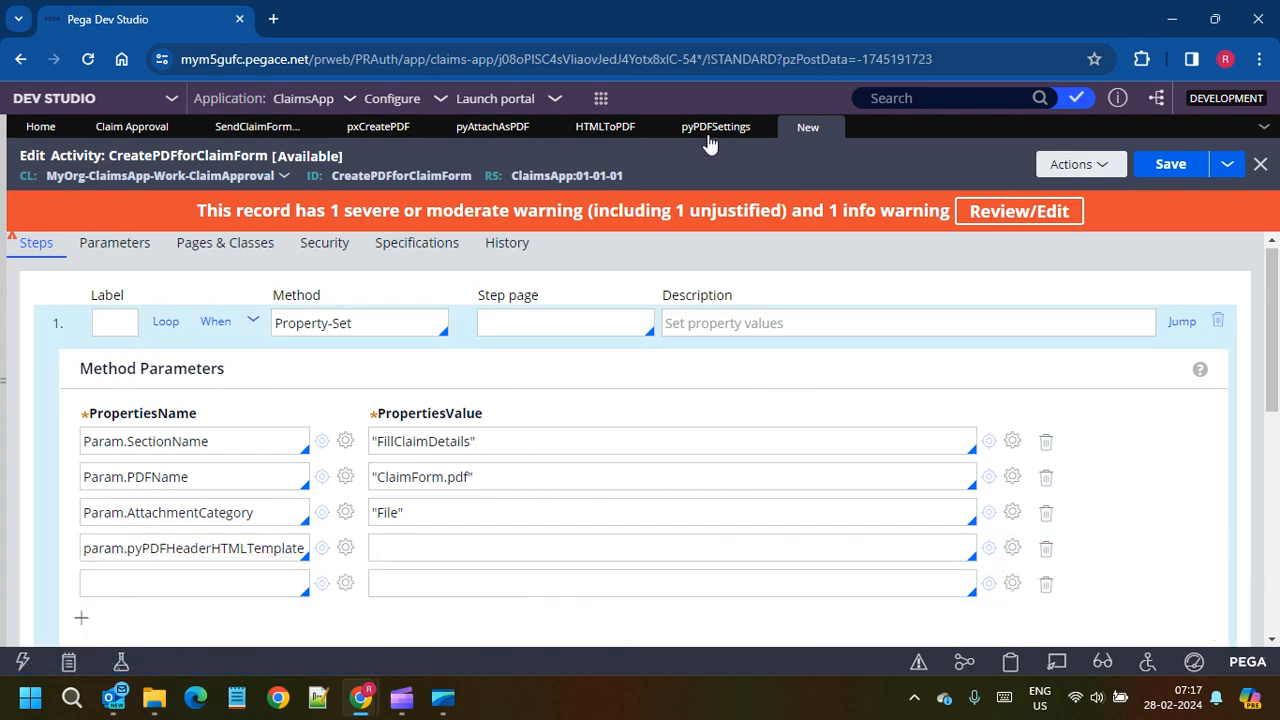
{"action": "left_click", "coordinate": [711, 129]}
{"action": "scroll", "coordinate": [446, 558], "scroll_direction": "down", "scroll_amount": 2}
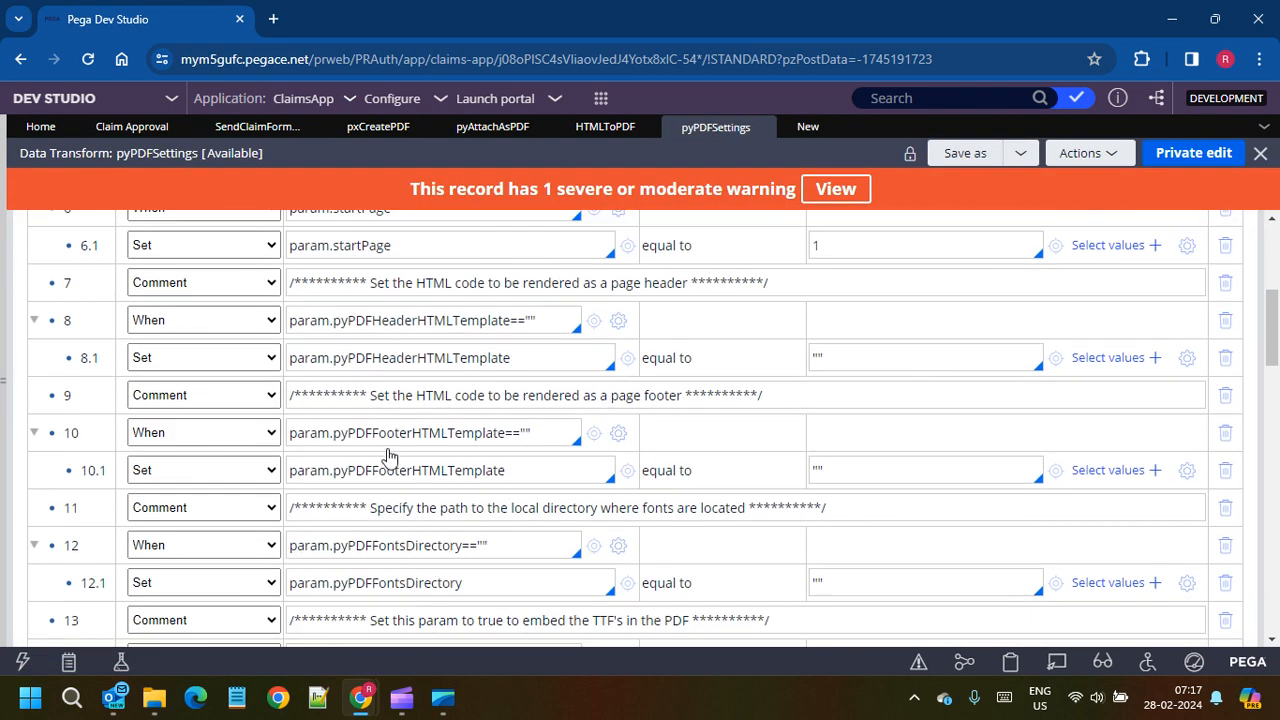
{"action": "triple_click", "coordinate": [444, 473]}
{"action": "key", "text": "ctrl+c"}
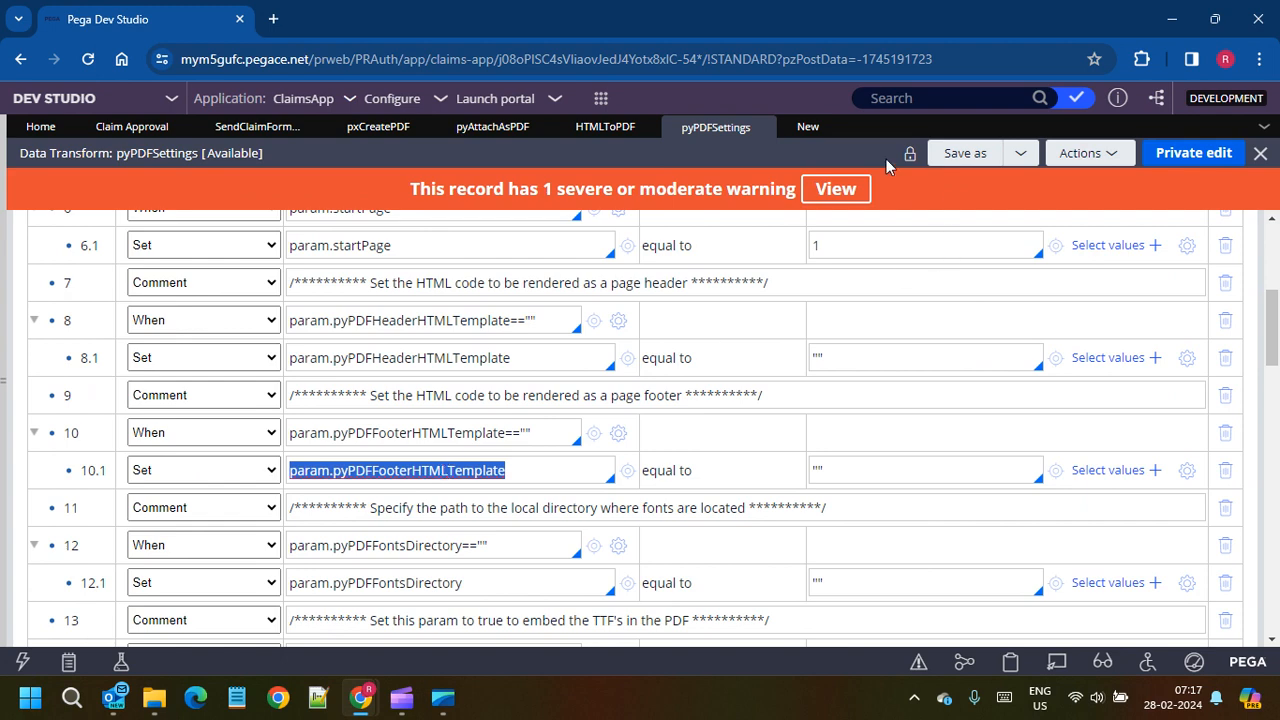
{"action": "left_click", "coordinate": [808, 127]}
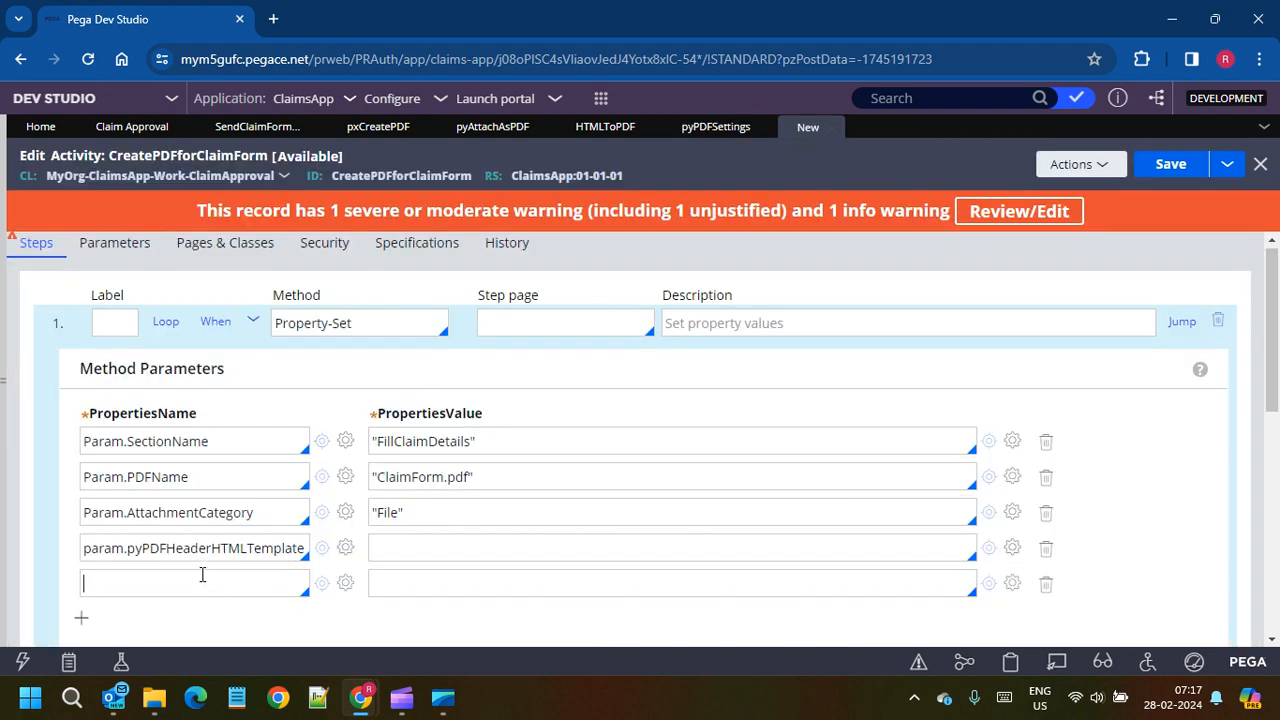
{"action": "key", "text": "ctrl+v"}
{"action": "left_click", "coordinate": [746, 558]}
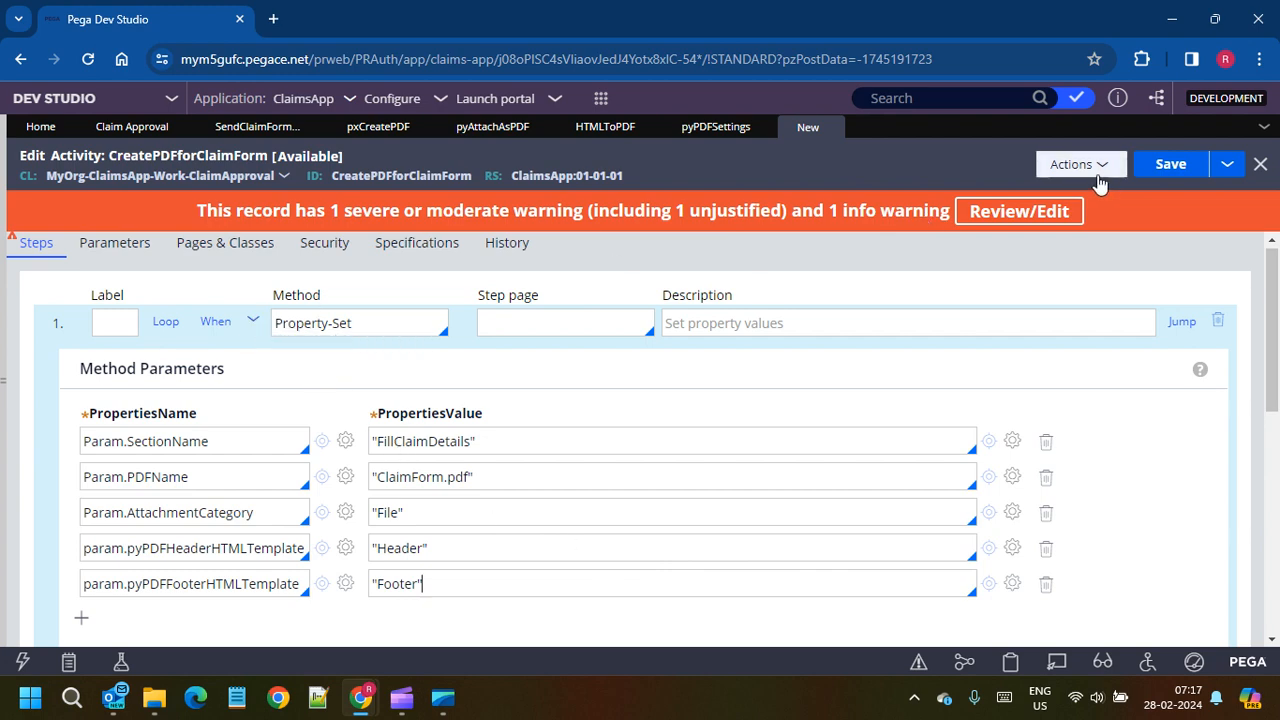
Step: Enable passing the current parameter page to the pxCreatePDF call and save the CreatePDFforClaimForm activity
{"action": "scroll", "coordinate": [403, 523], "scroll_direction": "down", "scroll_amount": 3}
{"action": "left_click", "coordinate": [81, 460]}
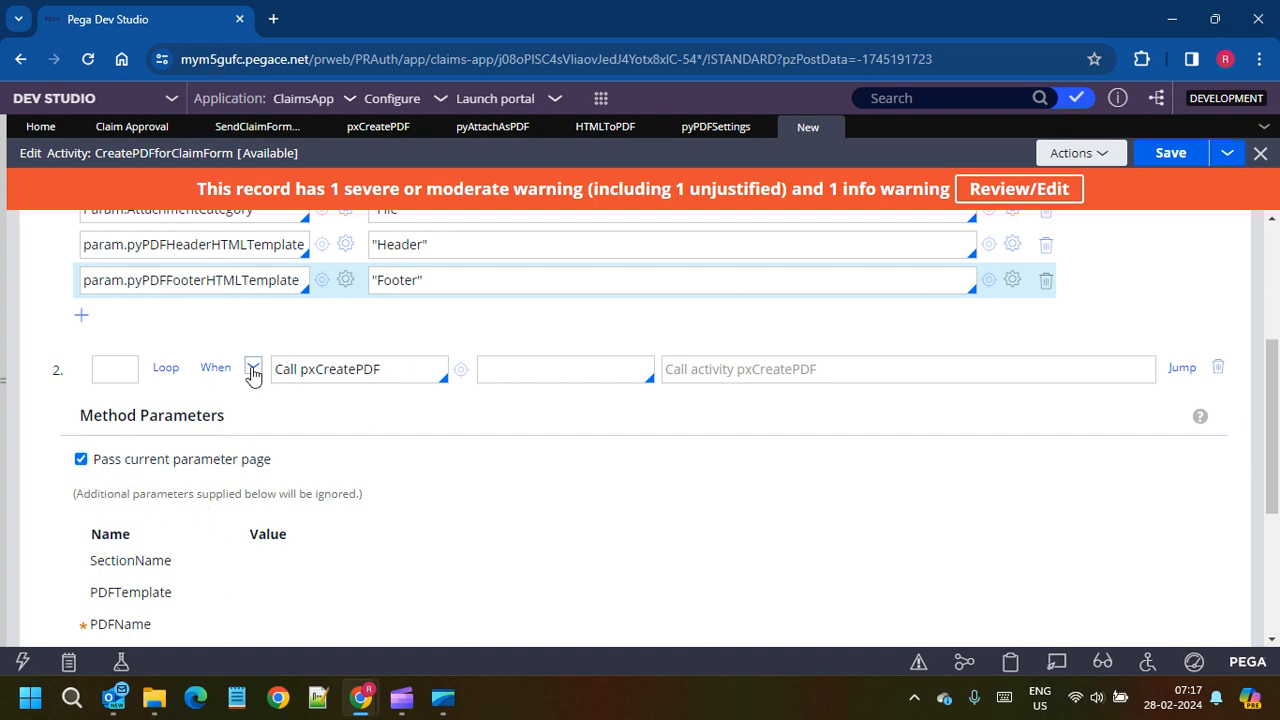
{"action": "scroll", "coordinate": [265, 365], "scroll_direction": "up", "scroll_amount": 3}
{"action": "left_click", "coordinate": [253, 326]}
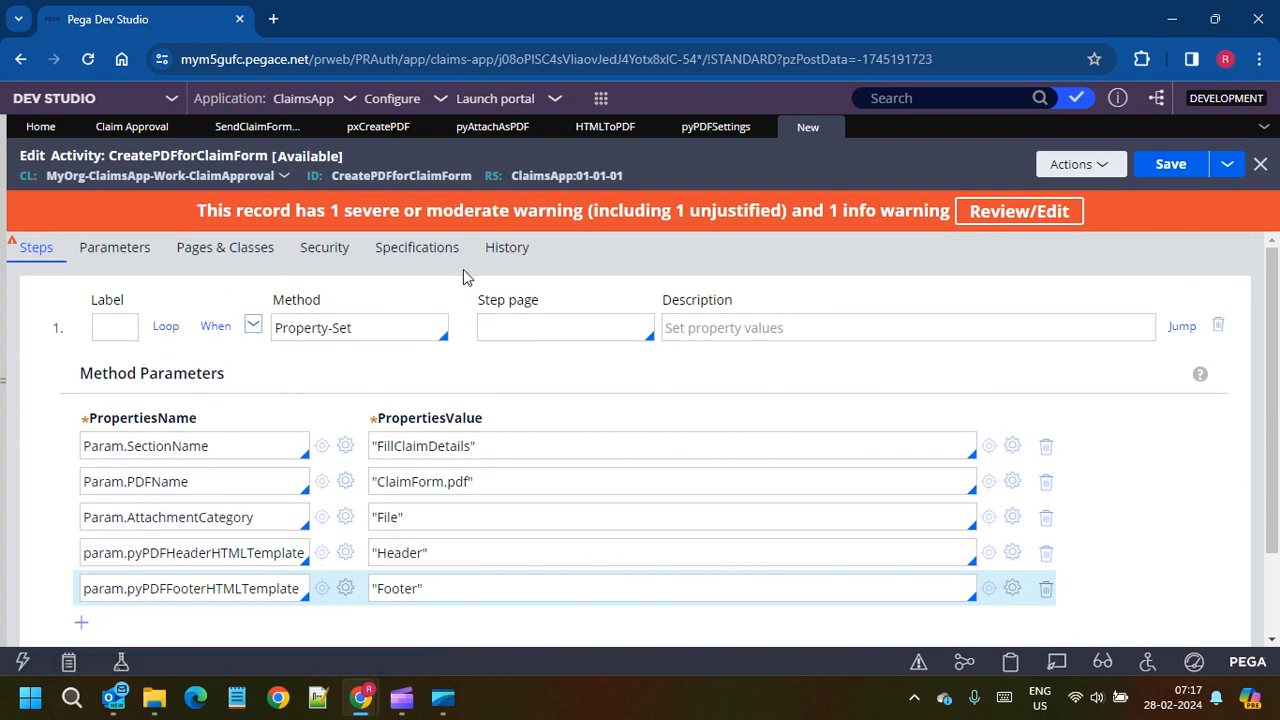
{"action": "left_click", "coordinate": [1172, 170]}
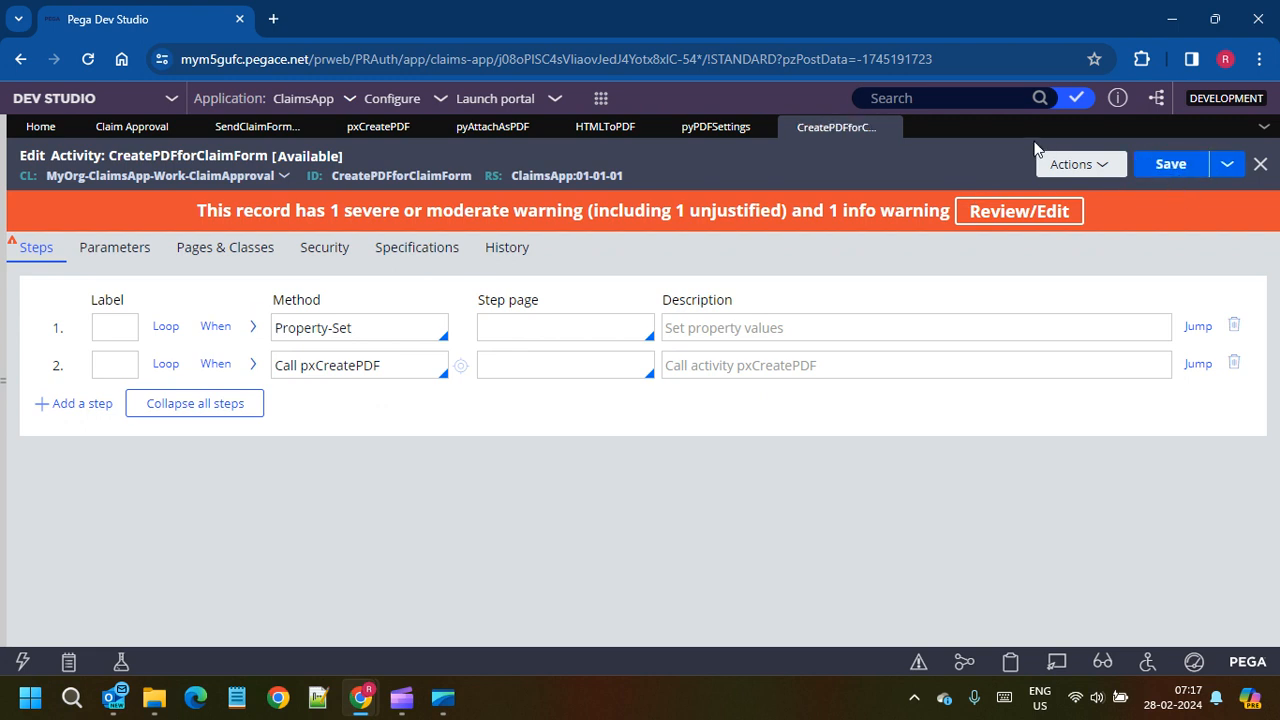
Step: Rename the utility shape in the Send Claim Form Email flow to CreatePDFforClaimForm, copying the name from its activity rule, and submit its properties
{"action": "left_click", "coordinate": [257, 130]}
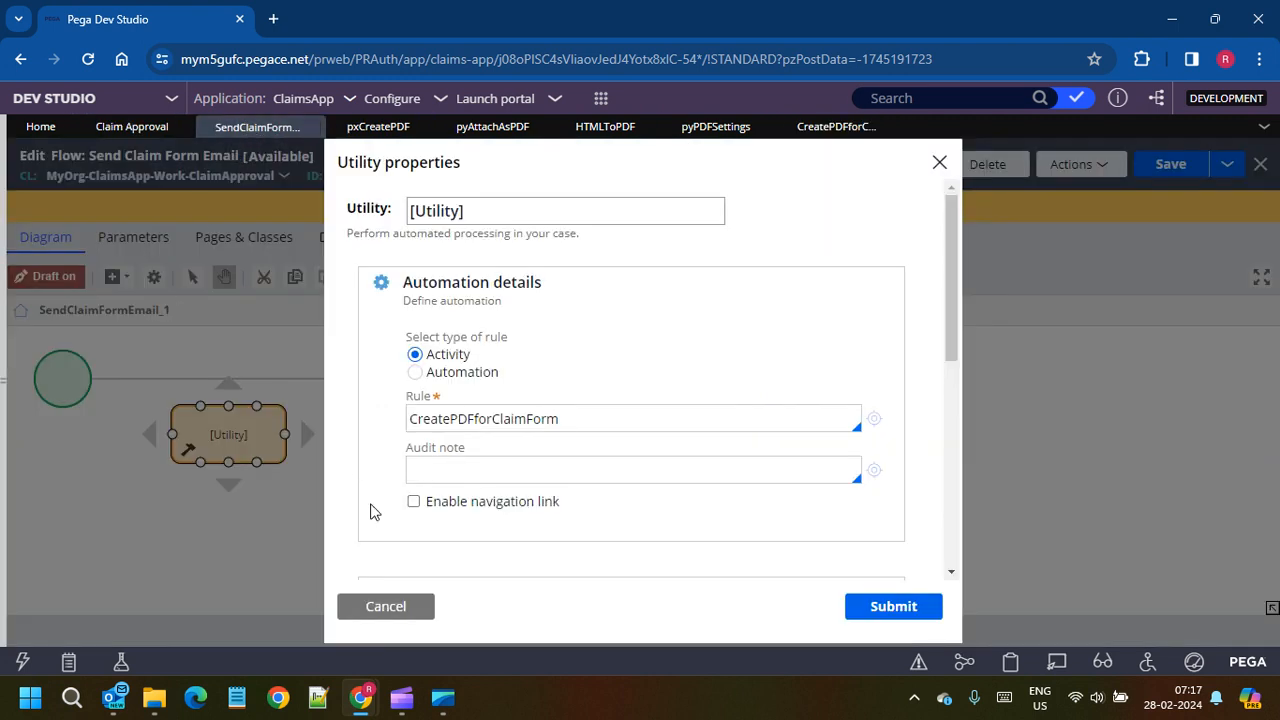
{"action": "left_click", "coordinate": [880, 610]}
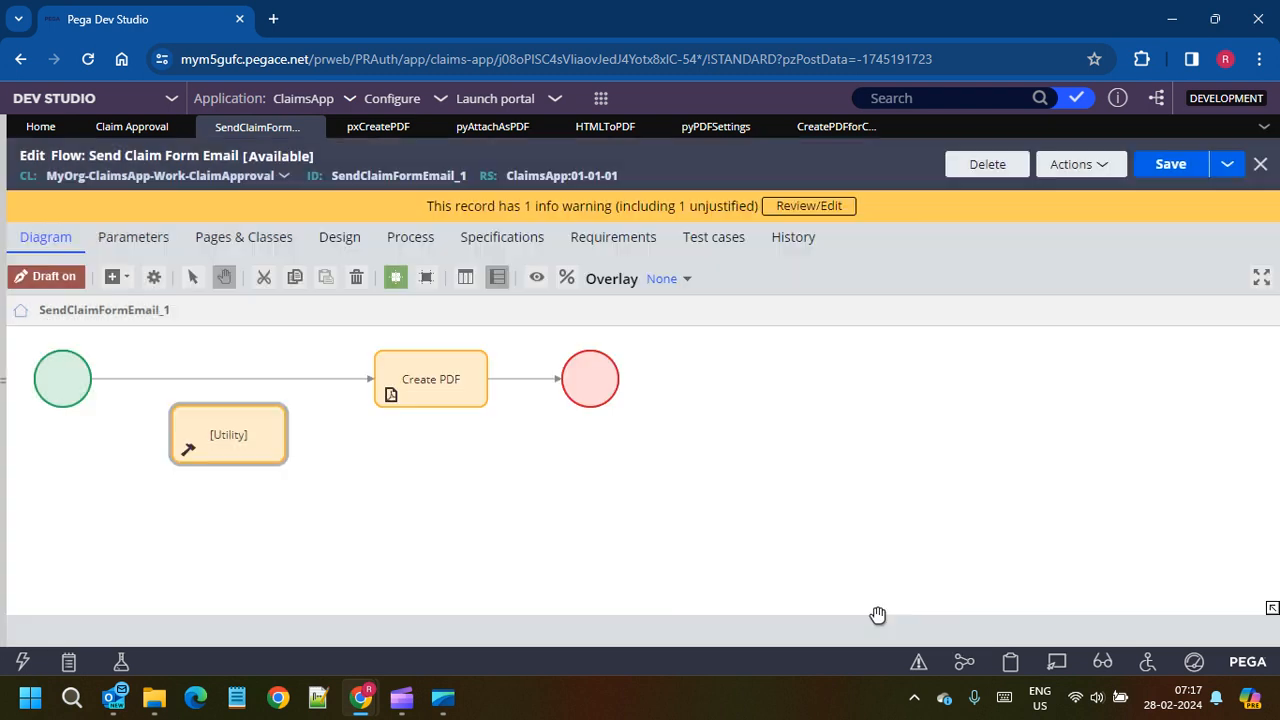
{"action": "double_click", "coordinate": [221, 437]}
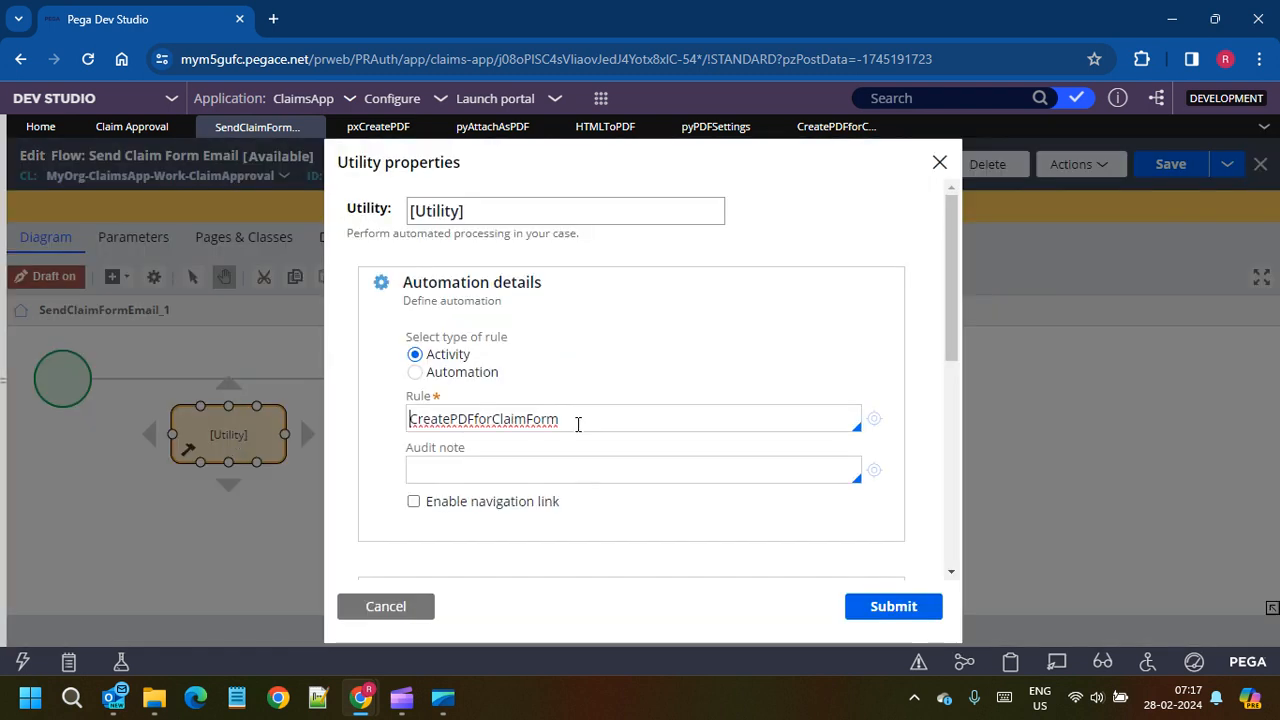
{"action": "double_click", "coordinate": [573, 422]}
{"action": "key", "text": "ctrl+c"}
{"action": "left_click", "coordinate": [500, 210]}
{"action": "key", "text": "BackSpace"}
{"action": "key", "text": "ctrl+v"}
{"action": "key", "text": "ctrl+a"}
{"action": "key", "text": "ctrl+v"}
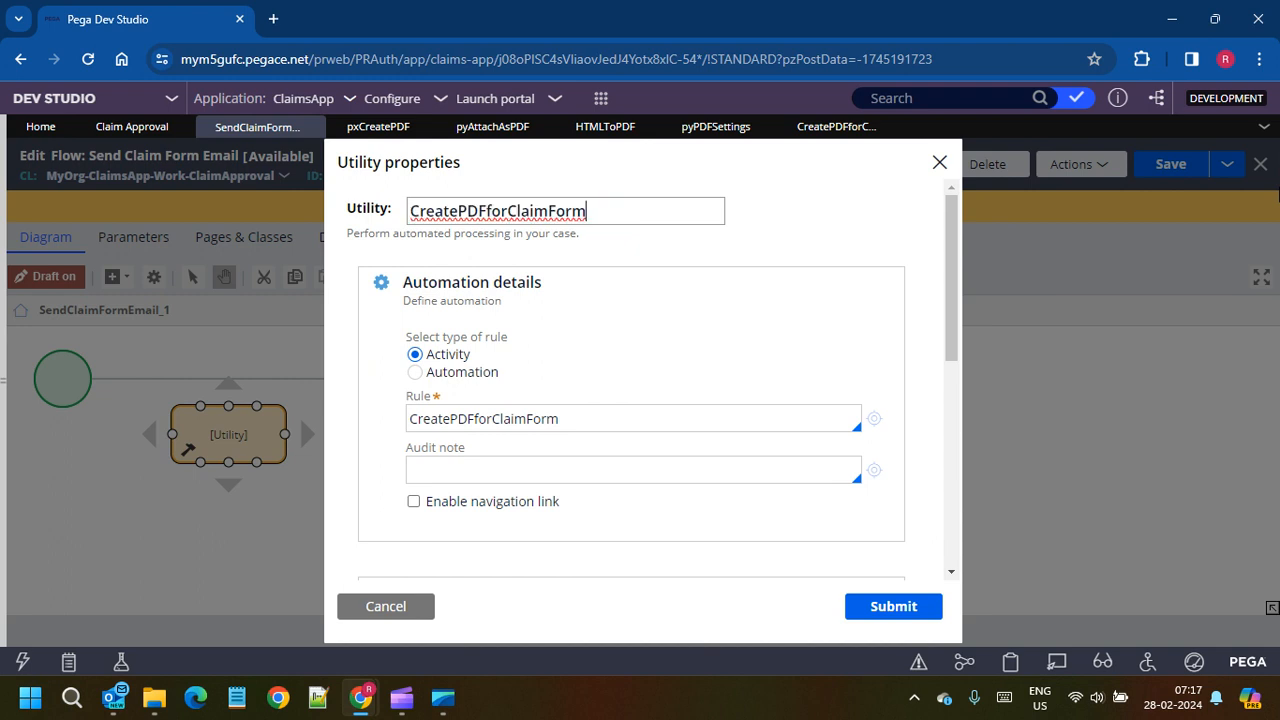
{"action": "left_click", "coordinate": [900, 607]}
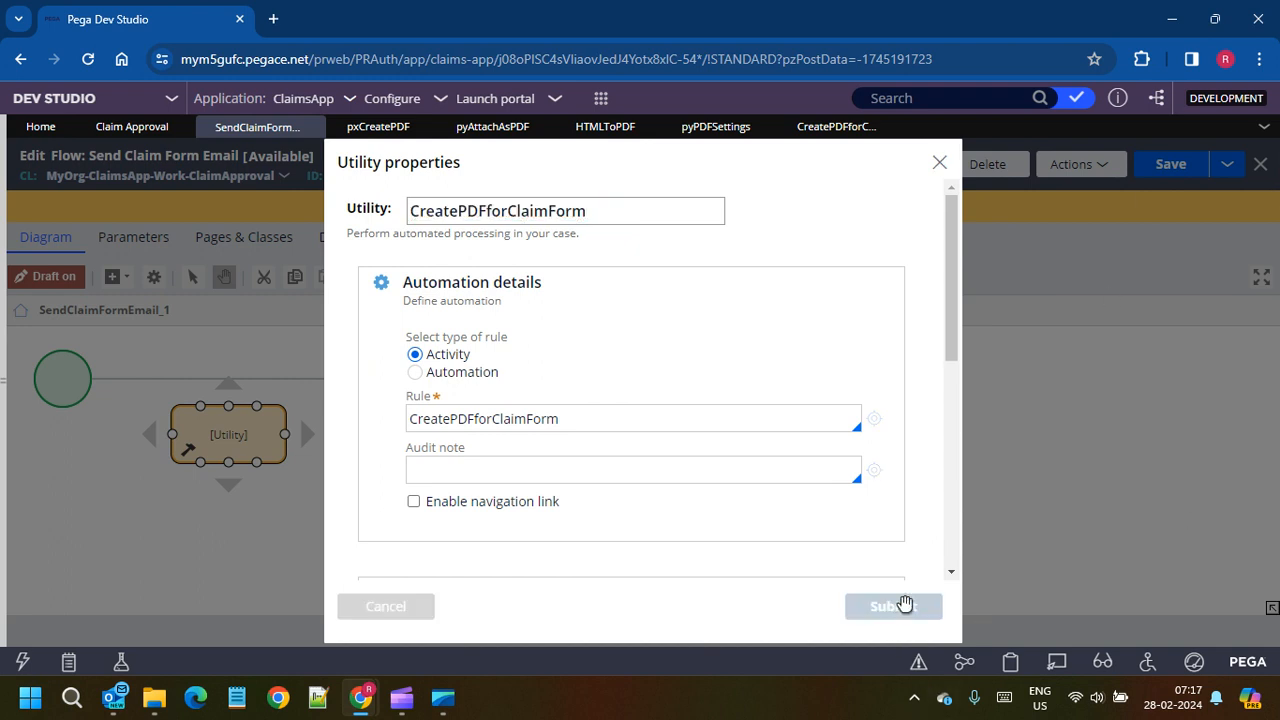
Step: Reroute the start connector from Create PDF to the CreatePDFforClaimForm utility and connect that utility to the end shape
{"action": "left_click", "coordinate": [330, 379]}
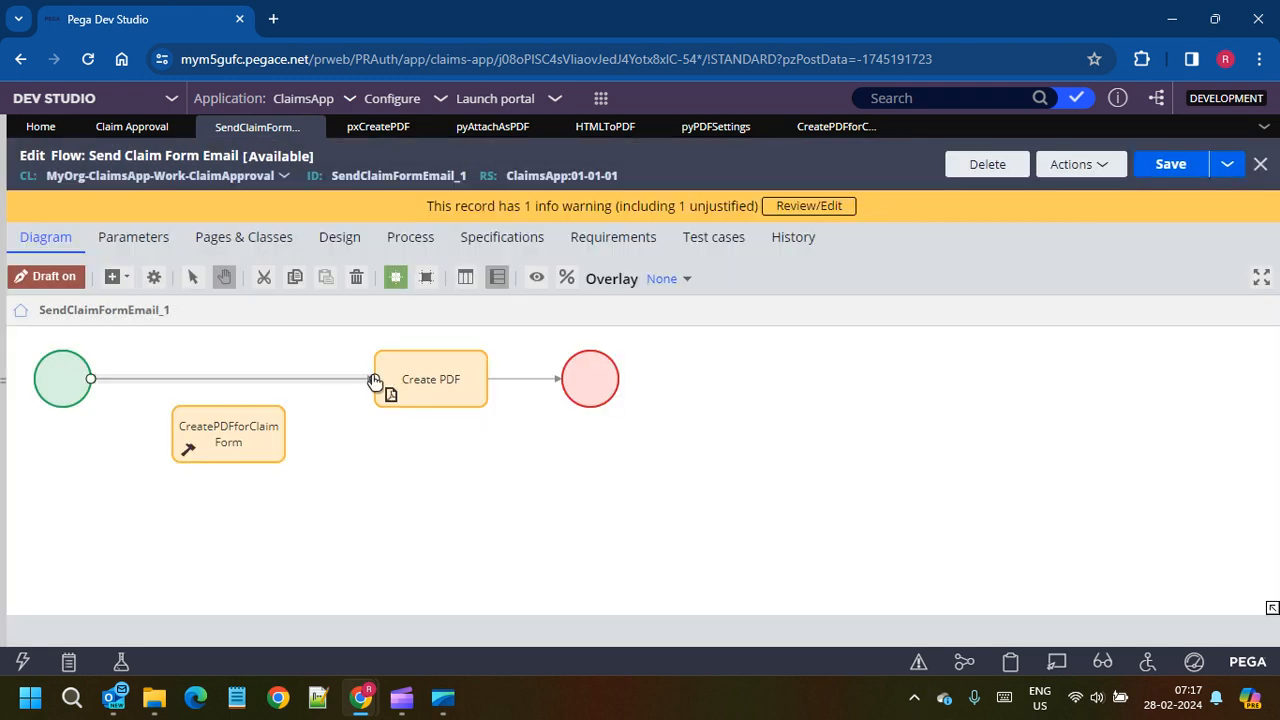
{"action": "left_click_drag", "start_coordinate": [374, 380], "coordinate": [188, 446]}
{"action": "left_click", "coordinate": [190, 447]}
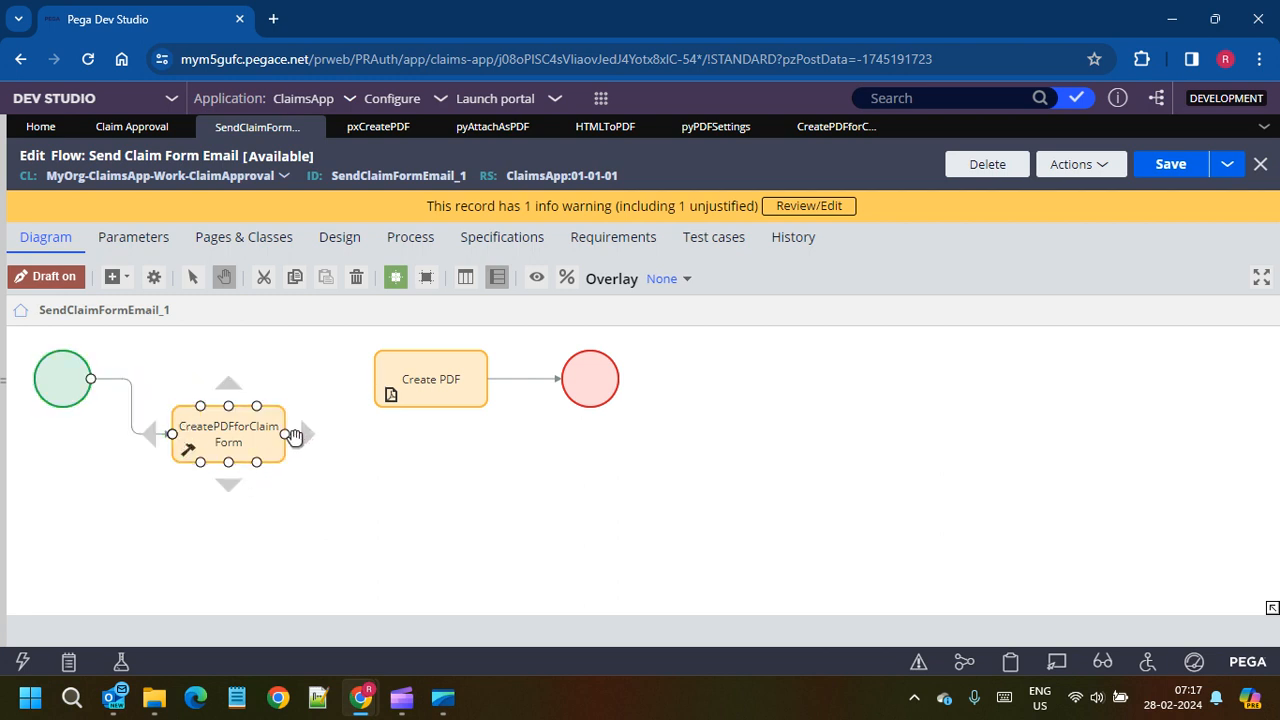
{"action": "left_click_drag", "start_coordinate": [287, 437], "coordinate": [590, 410]}
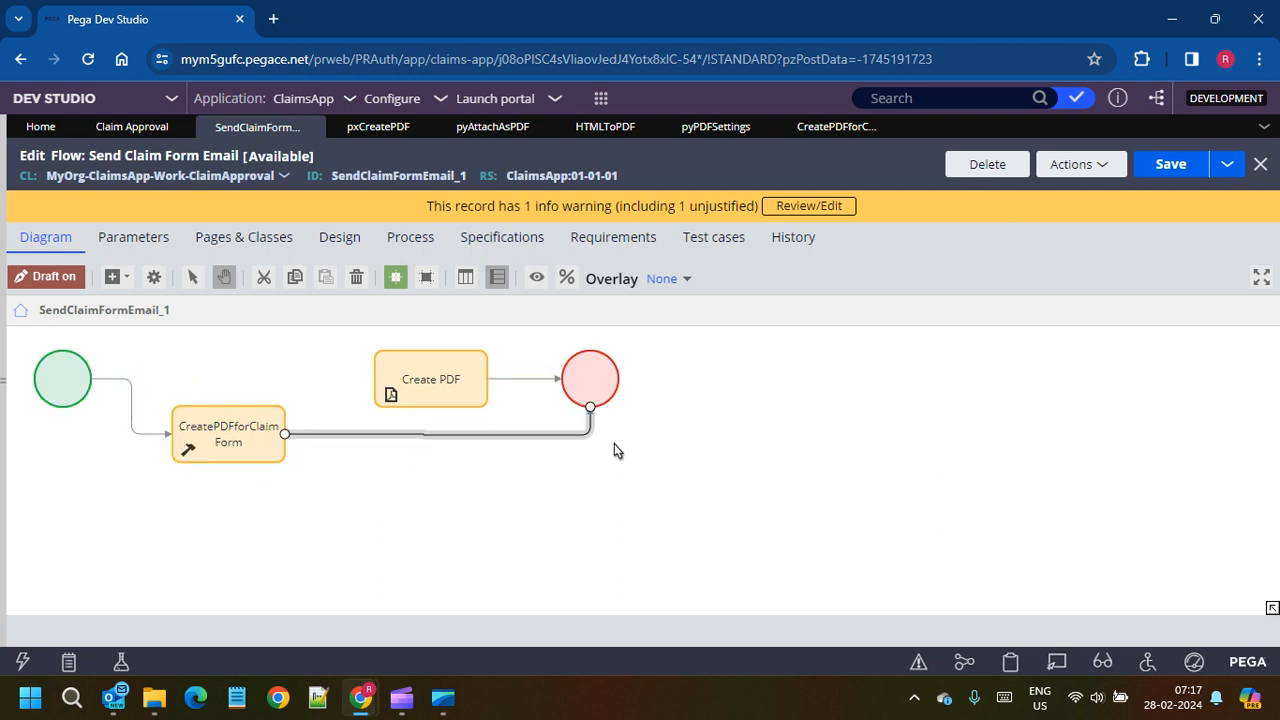
Step: Save the Send Claim Form Email flow with the CreatePDFforClaimForm utility routed between the start and end shapes
{"action": "left_click", "coordinate": [1170, 164]}
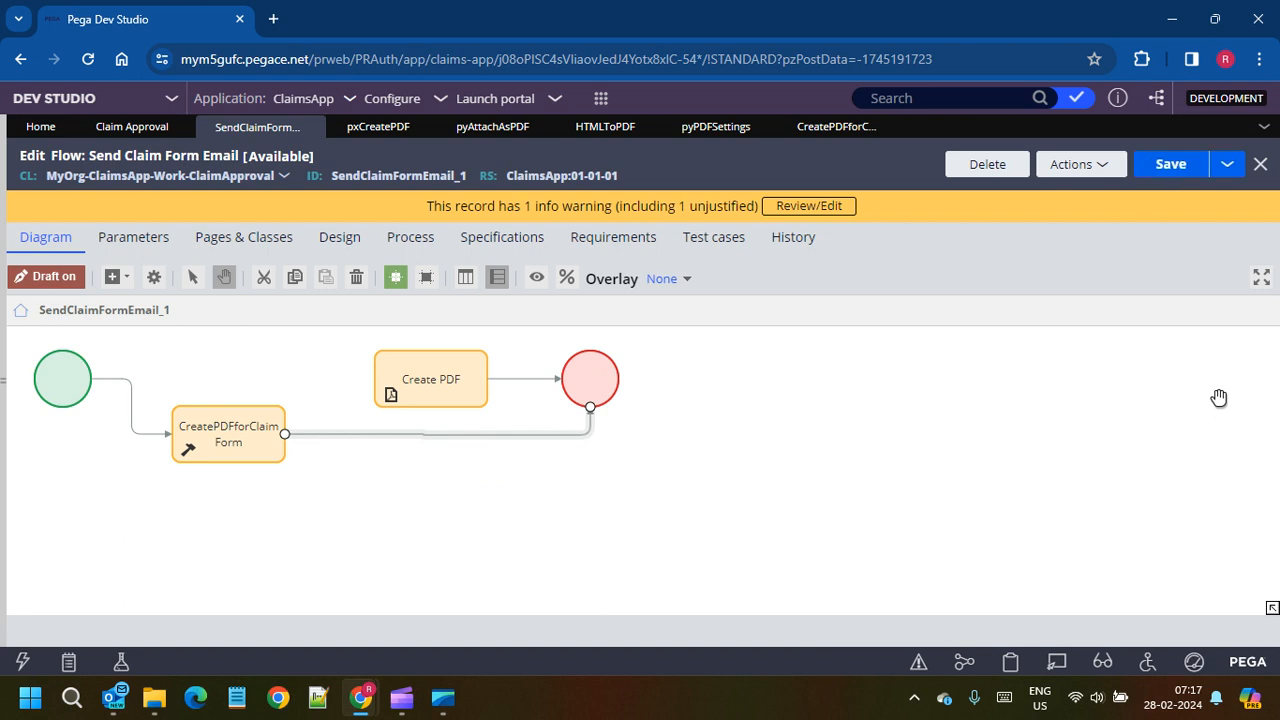
{"action": "left_click", "coordinate": [441, 382]}
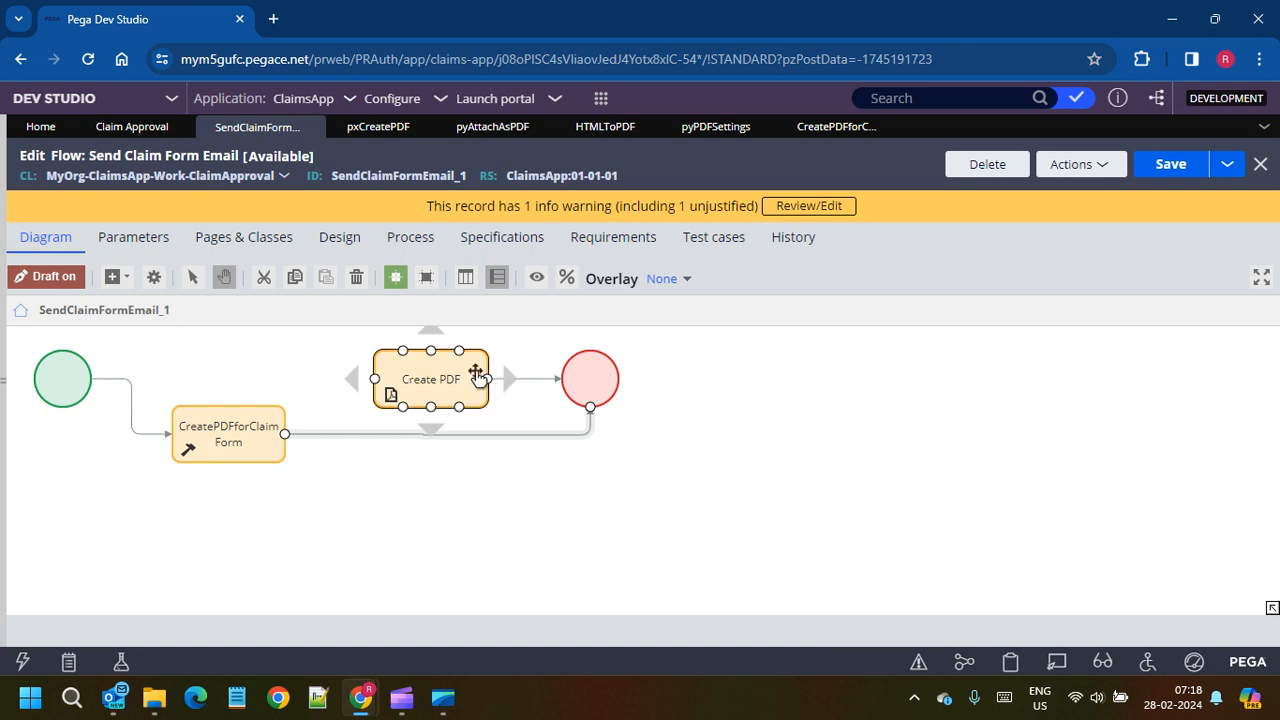
{"action": "left_click", "coordinate": [444, 579]}
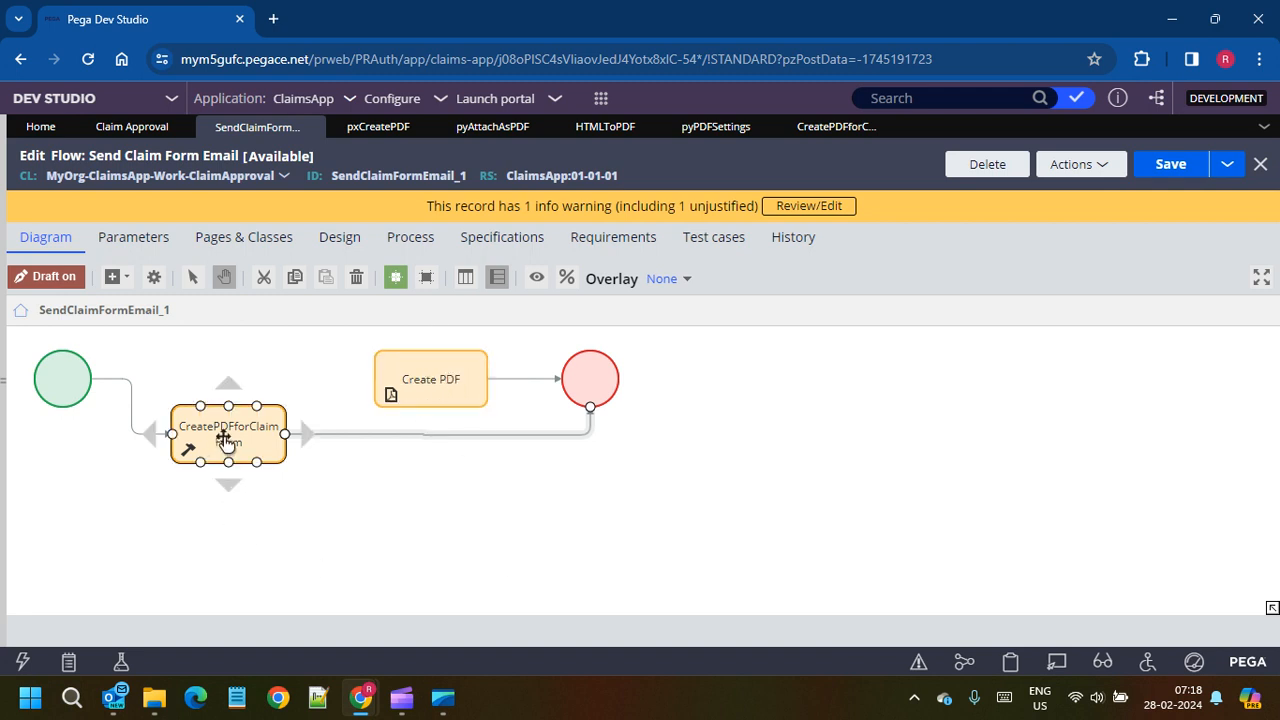
{"action": "left_click", "coordinate": [424, 381]}
{"action": "left_click", "coordinate": [281, 432]}
Step: Create a new Claim Approval case, keeping the default label and an empty description
{"action": "left_click", "coordinate": [598, 98]}
{"action": "mouse_move", "coordinate": [737, 120]}
{"action": "left_click", "coordinate": [824, 120]}
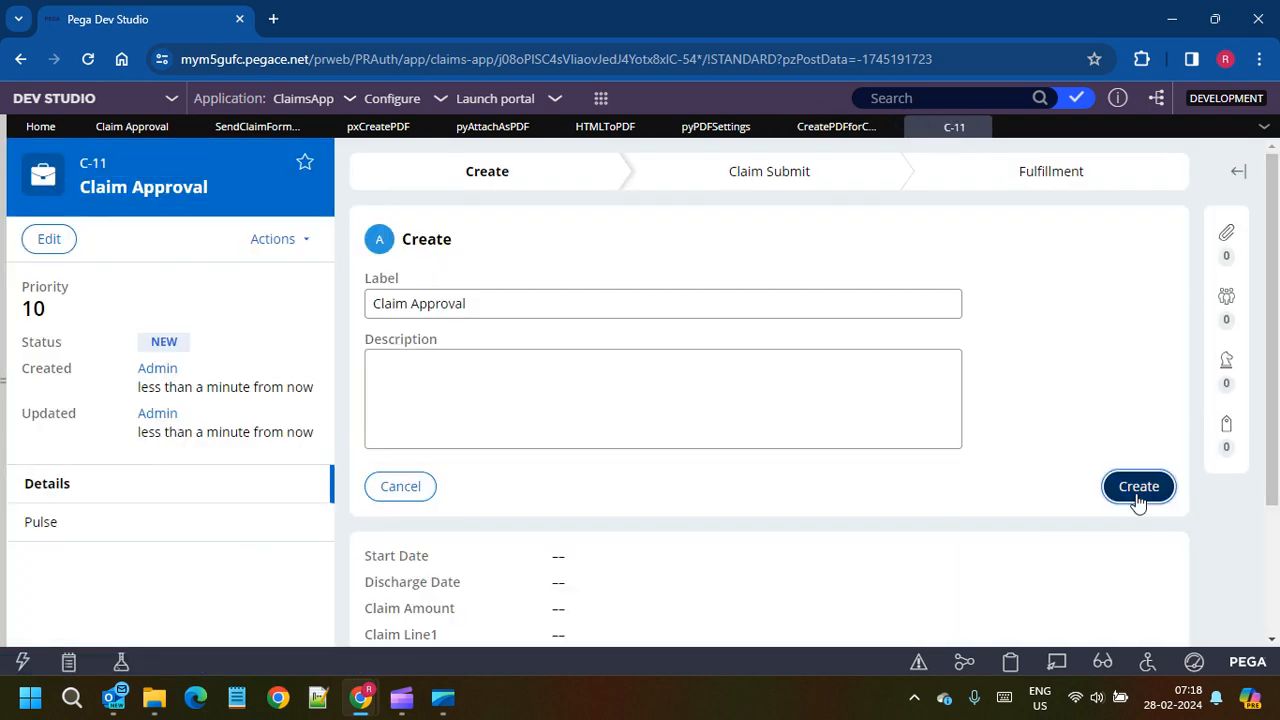
{"action": "left_click", "coordinate": [1137, 488]}
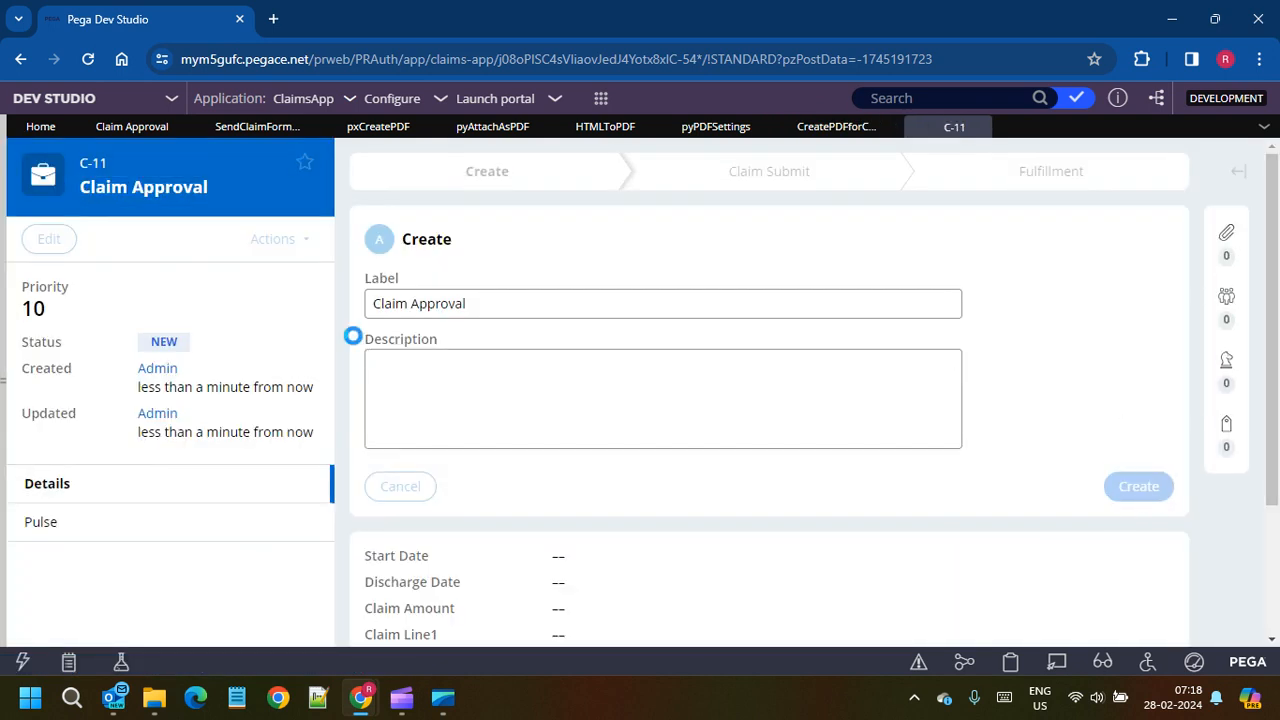
Step: Submit the claim details with start date 2/20/2024, discharge date 2/16/2024, claim amount 235234324 and comment "test"
{"action": "left_click", "coordinate": [944, 304]}
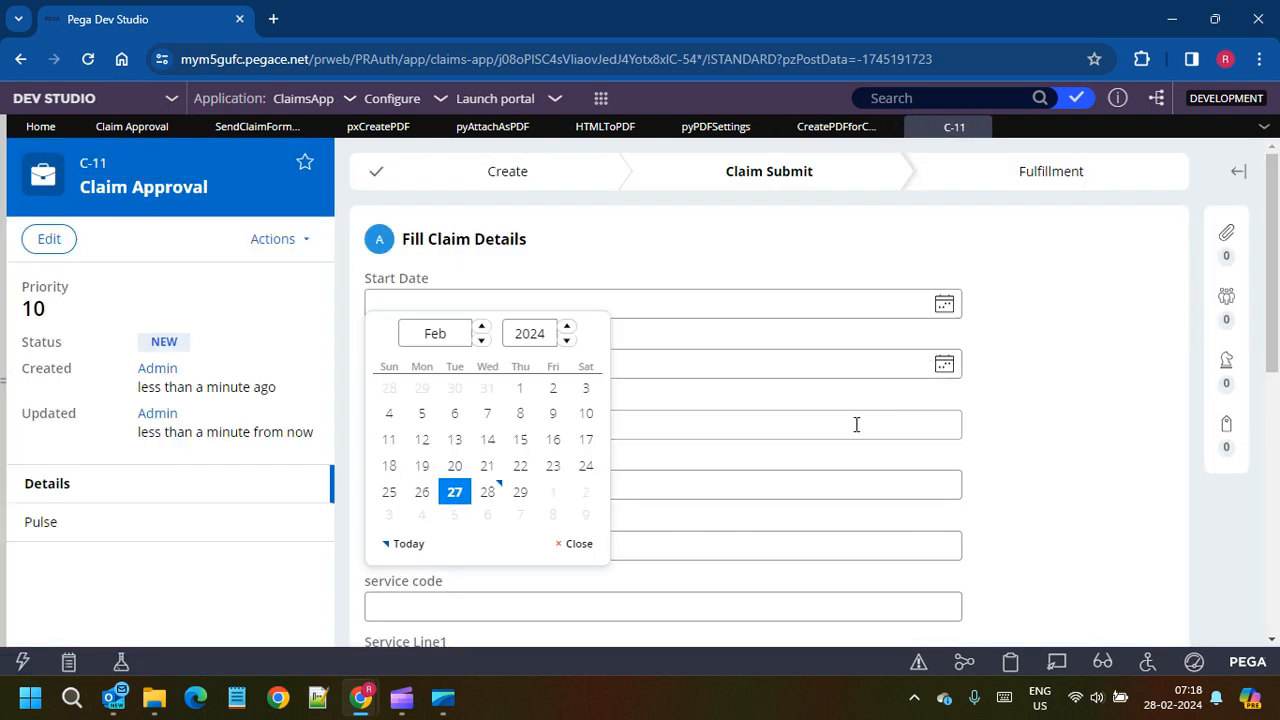
{"action": "left_click", "coordinate": [454, 466]}
{"action": "left_click", "coordinate": [944, 366]}
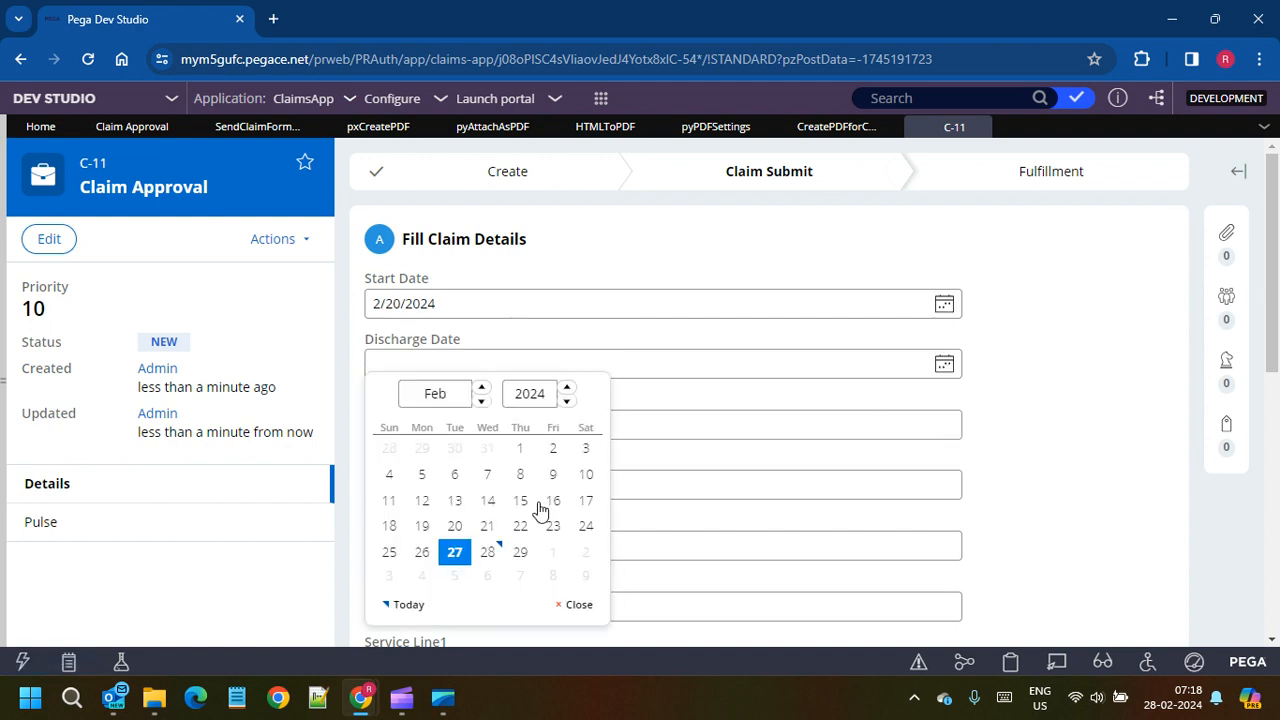
{"action": "left_click", "coordinate": [553, 502]}
{"action": "left_click", "coordinate": [471, 426]}
{"action": "type", "text": "235"}
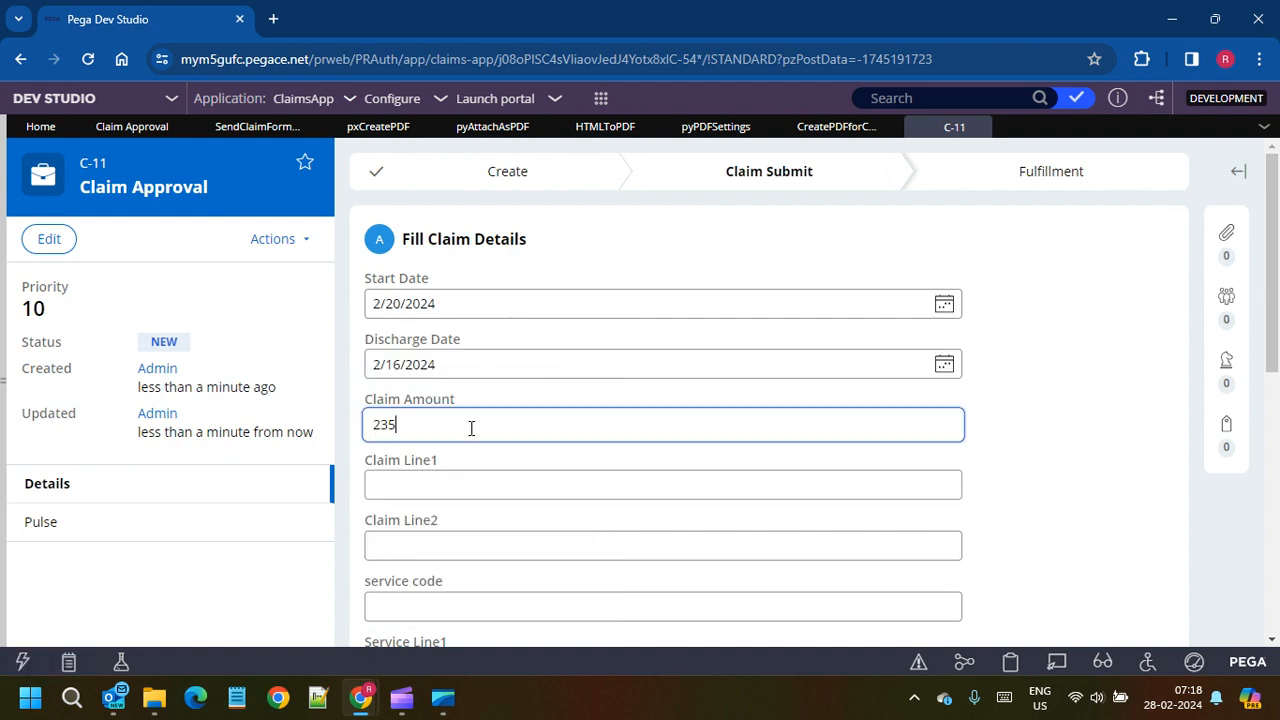
{"action": "type", "text": "234324"}
{"action": "scroll", "coordinate": [506, 471], "scroll_direction": "down", "scroll_amount": 3}
{"action": "left_click", "coordinate": [474, 477]}
{"action": "type", "text": "test"}
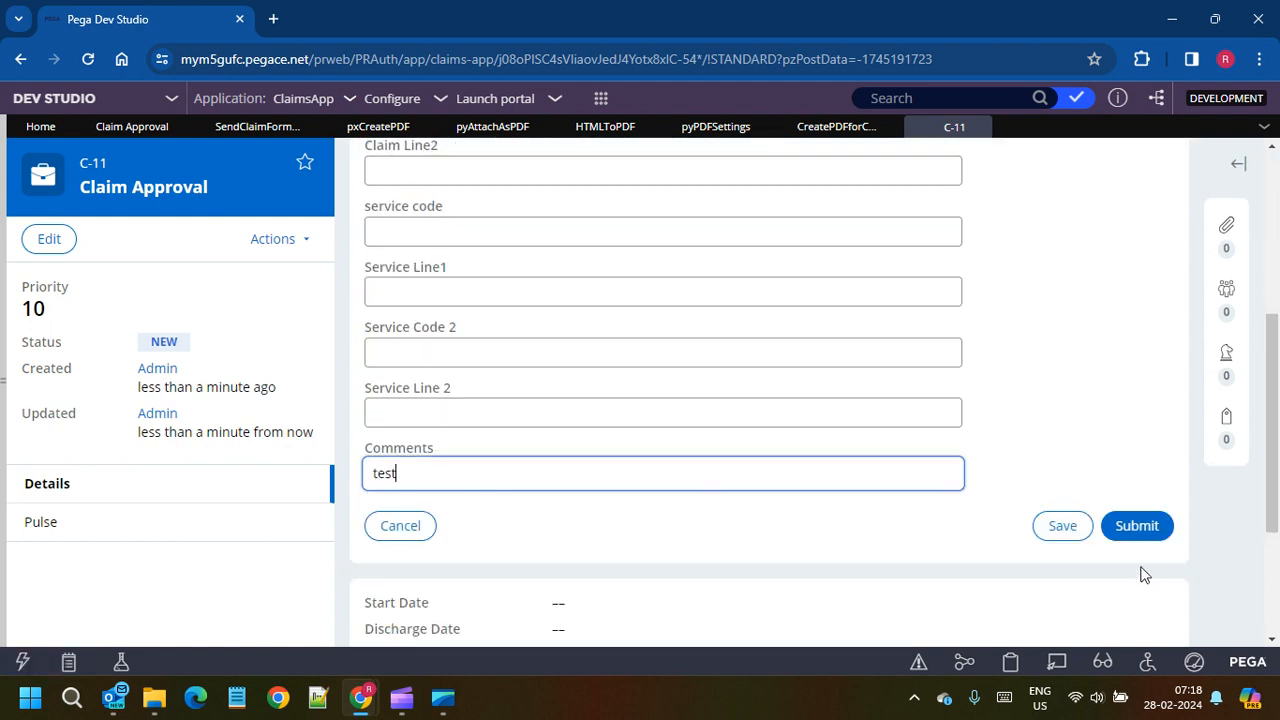
{"action": "left_click", "coordinate": [1140, 536]}
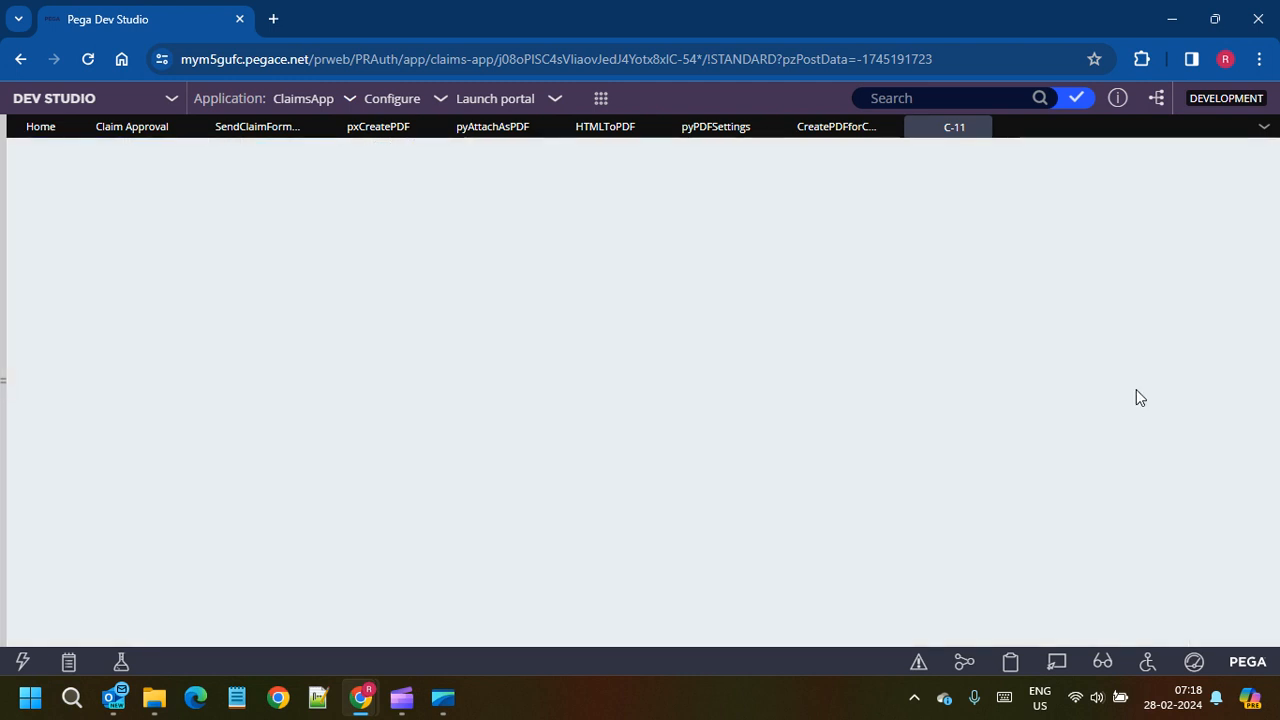
Step: Open the case's attached ClaimForm.pdf and check its header and footer text
{"action": "left_click", "coordinate": [1245, 255]}
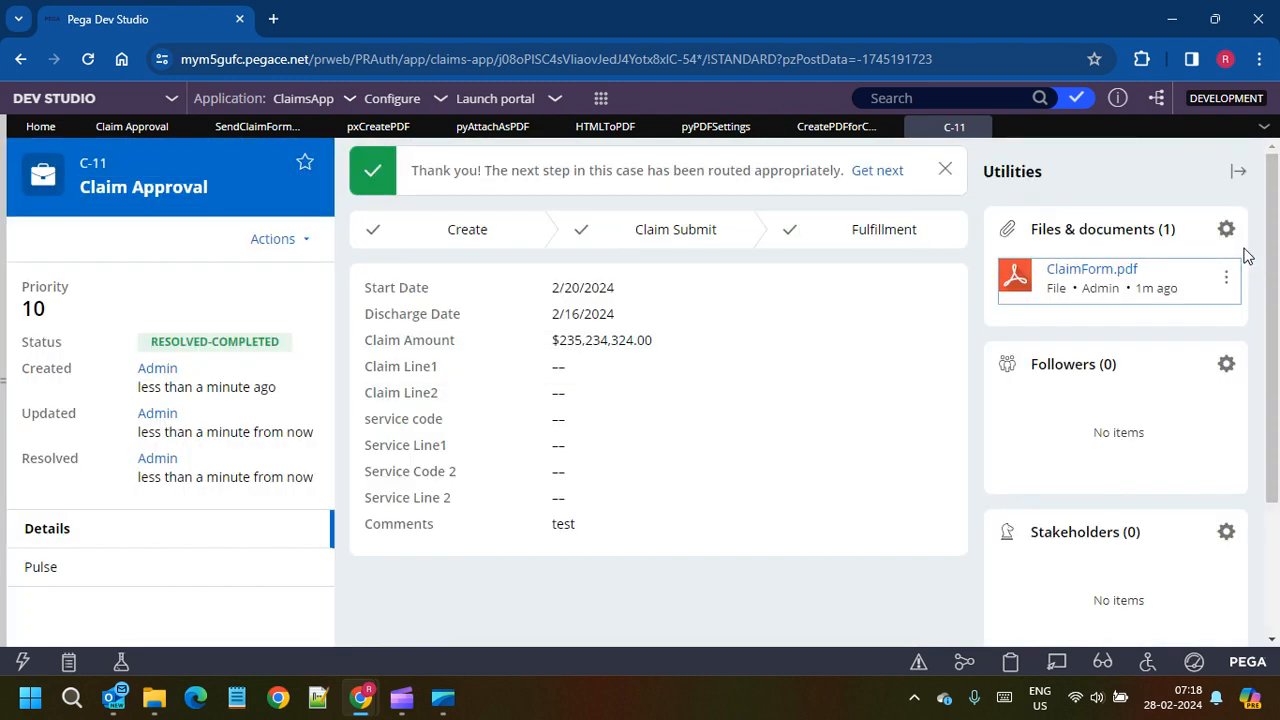
{"action": "left_click", "coordinate": [1078, 280]}
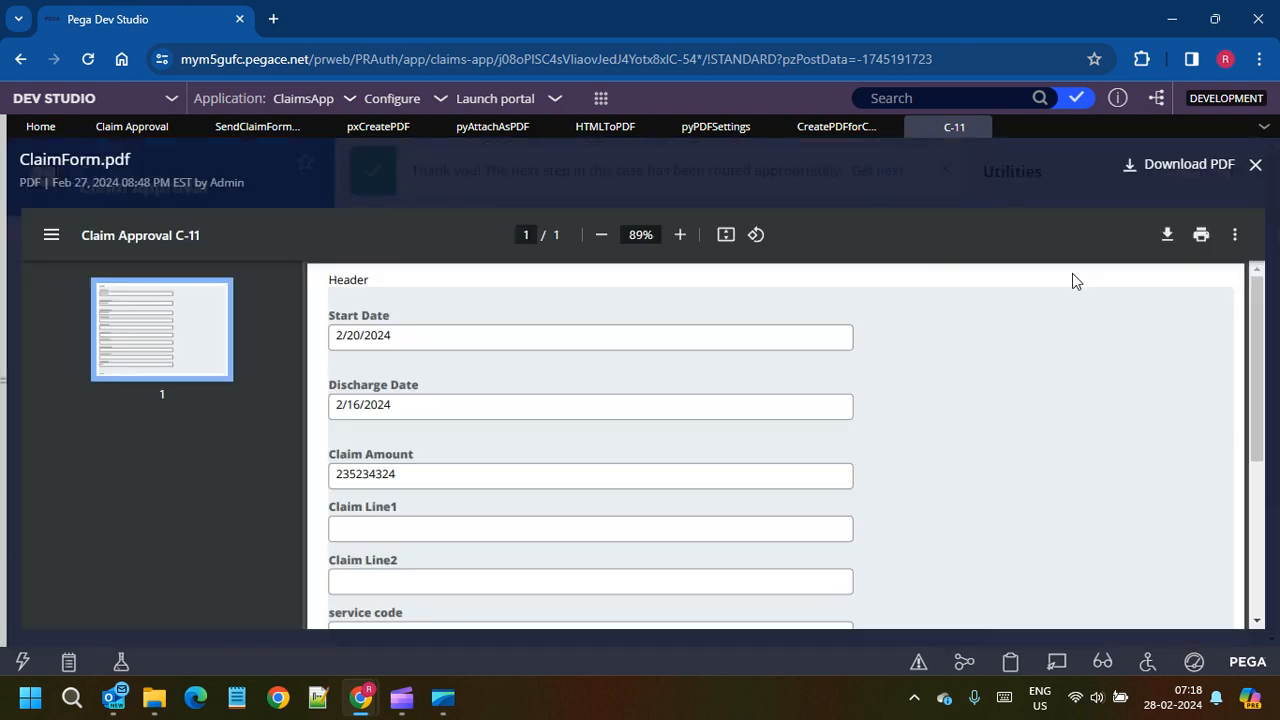
{"action": "scroll", "coordinate": [955, 415], "scroll_direction": "down", "scroll_amount": 3}
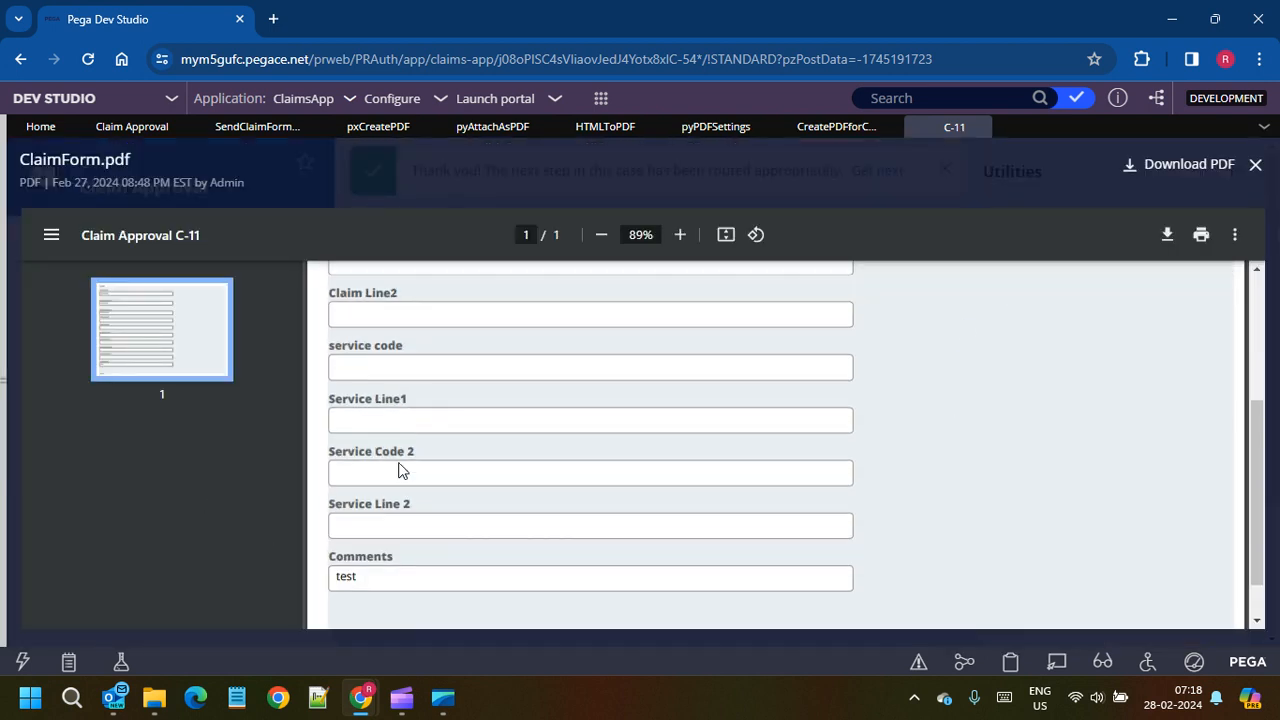
{"action": "scroll", "coordinate": [380, 420], "scroll_direction": "up", "scroll_amount": 3}
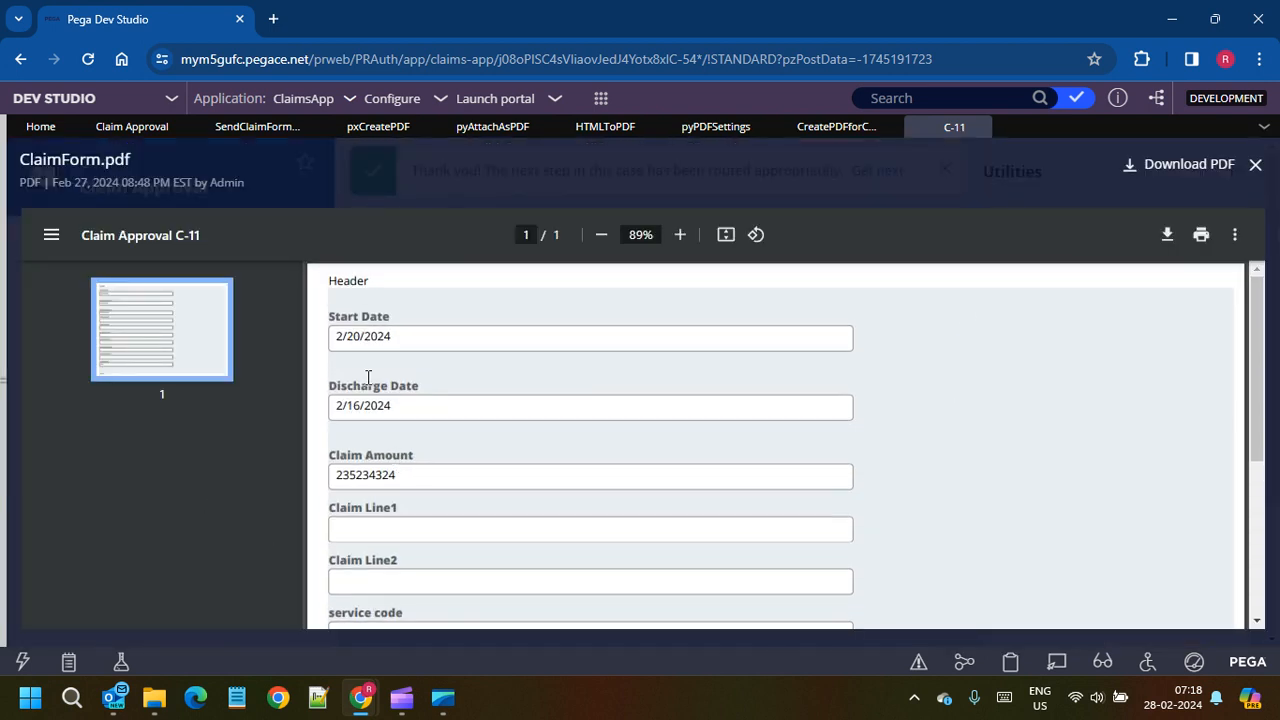
{"action": "double_click", "coordinate": [346, 283]}
{"action": "scroll", "coordinate": [480, 443], "scroll_direction": "down", "scroll_amount": 3}
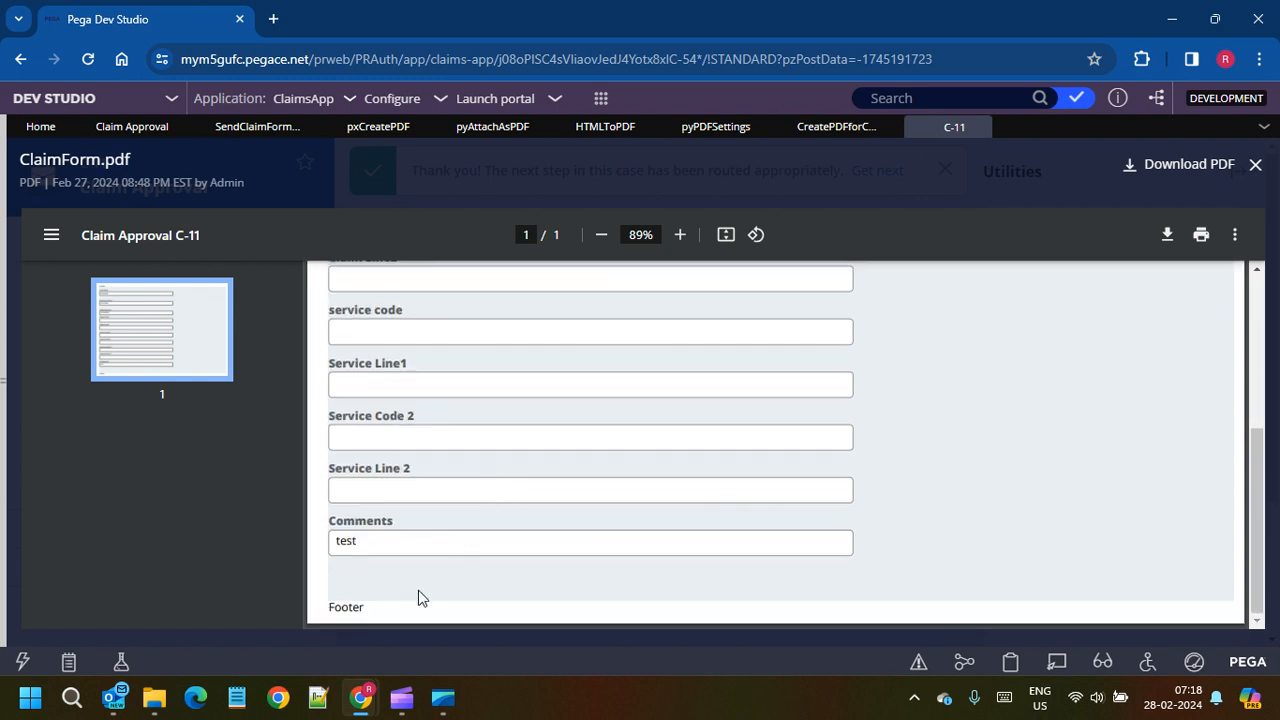
{"action": "double_click", "coordinate": [343, 609]}
{"action": "scroll", "coordinate": [474, 524], "scroll_direction": "up", "scroll_amount": 3}
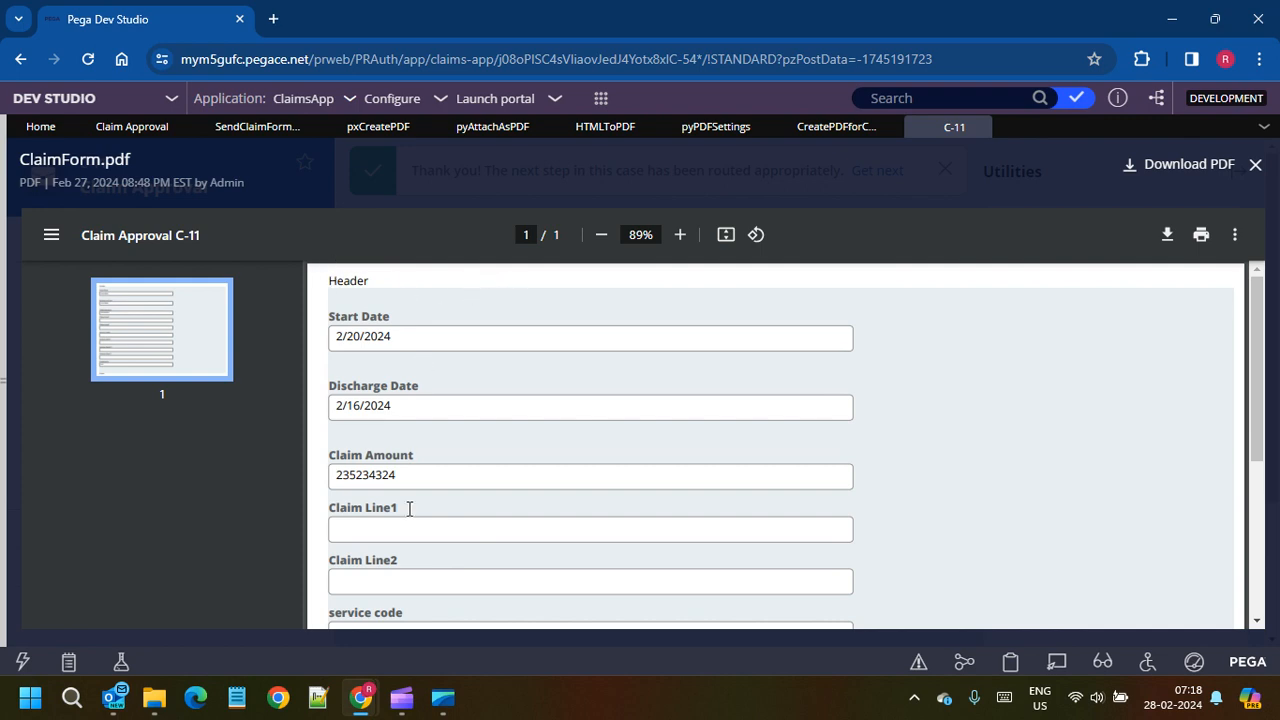
Step: Switch to File Explorer, view the Header.jpg and Footer.jpg images on the Desktop, and return to the PDF in the browser
{"action": "left_click", "coordinate": [154, 697]}
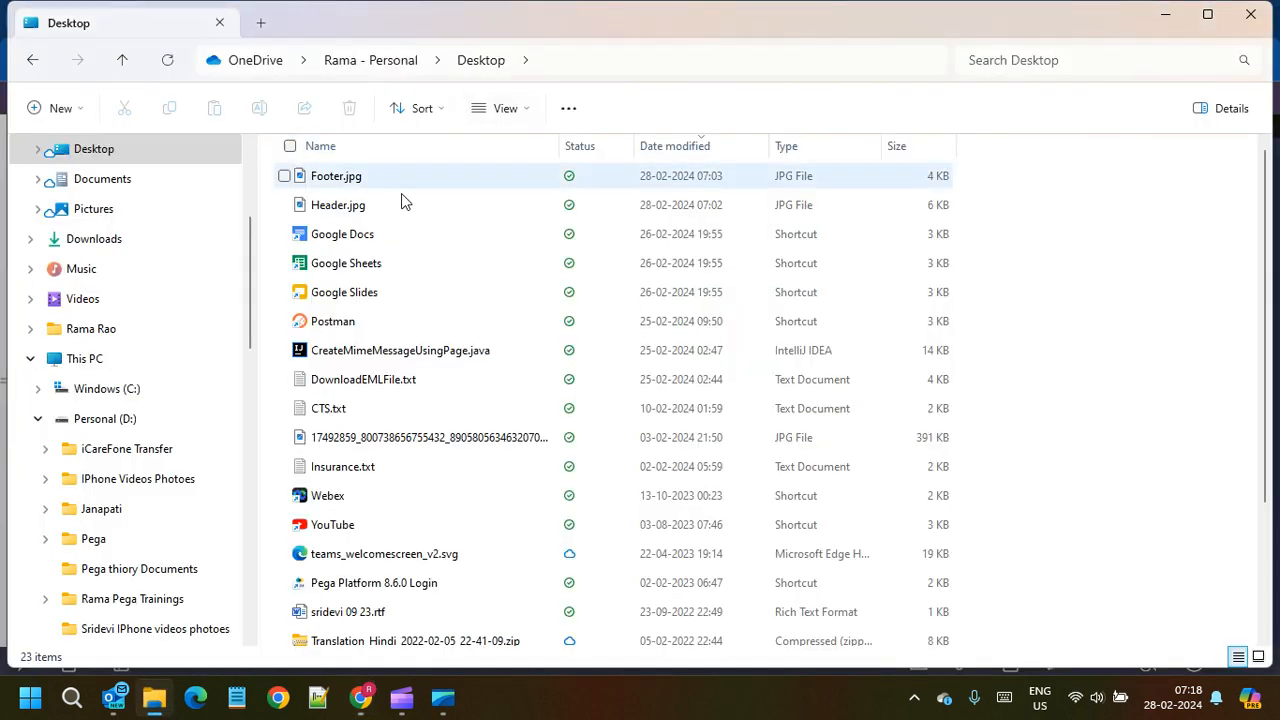
{"action": "double_click", "coordinate": [366, 206]}
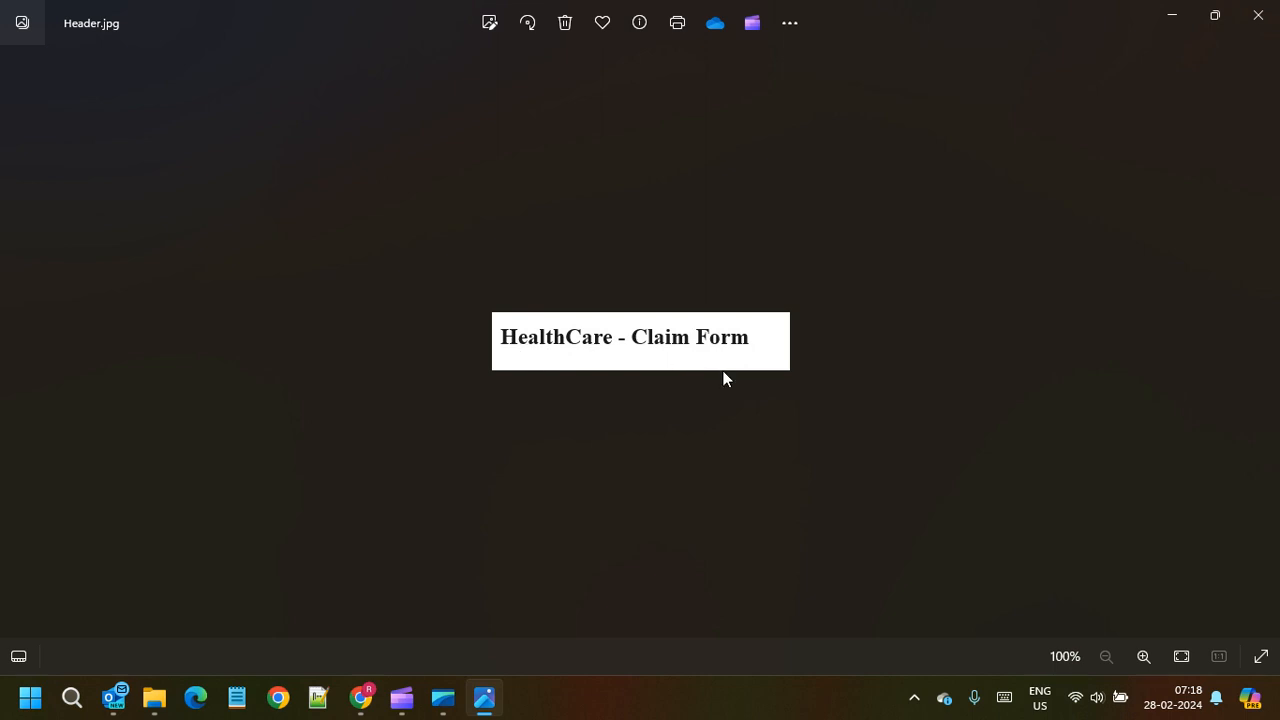
{"action": "key", "text": "alt+Tab"}
{"action": "double_click", "coordinate": [355, 186]}
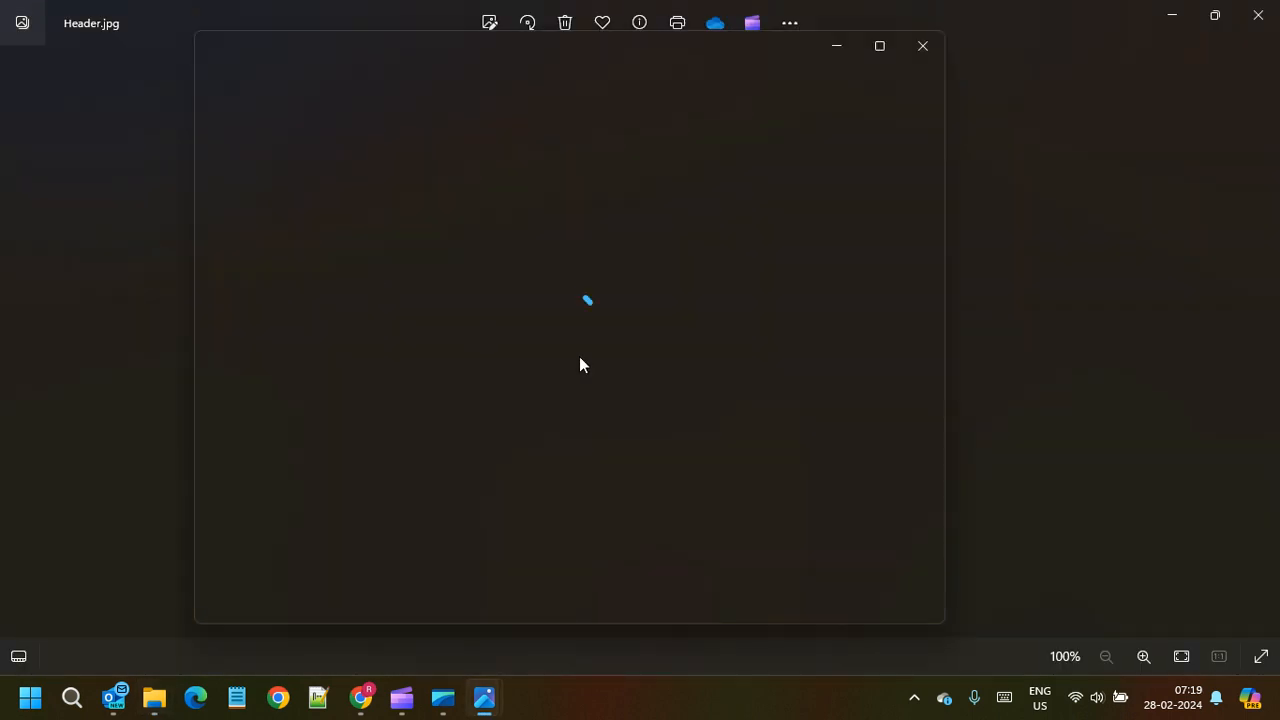
{"action": "left_click", "coordinate": [880, 46]}
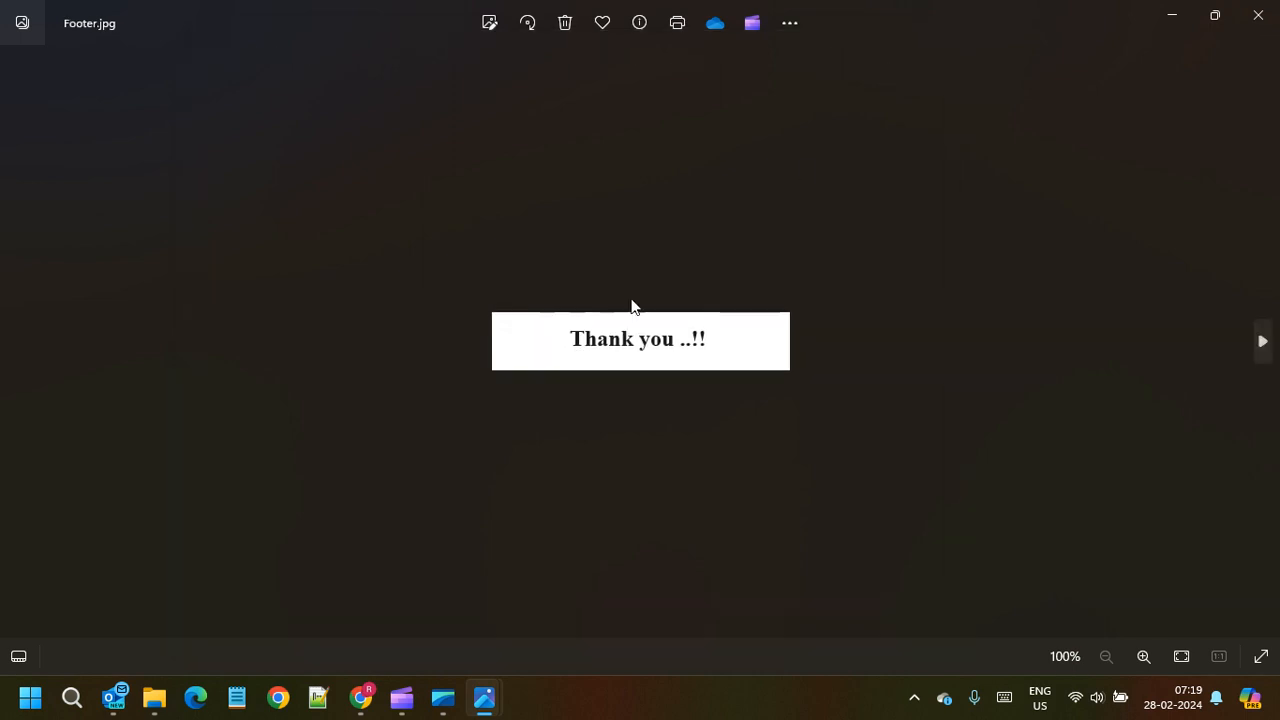
{"action": "key", "text": "Right"}
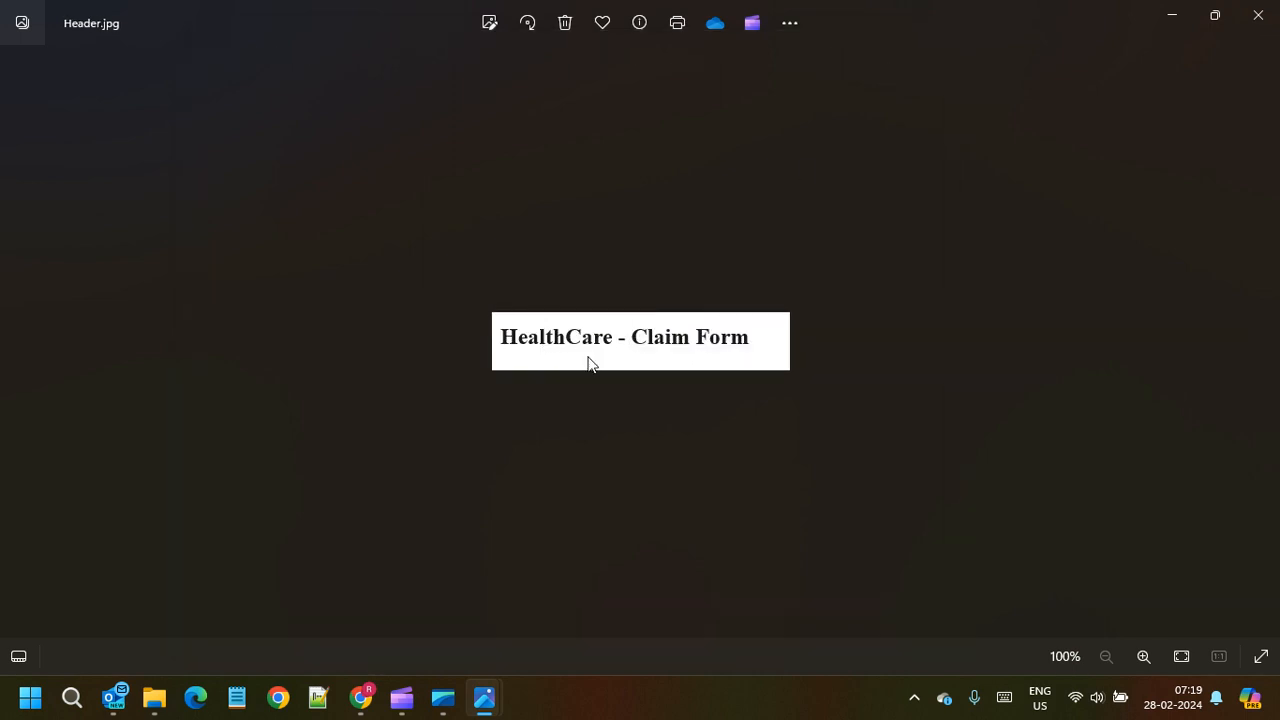
{"action": "key", "text": "alt+Tab"}
{"action": "key", "text": "alt+Tab"}
{"action": "key", "text": "alt+Tab"}
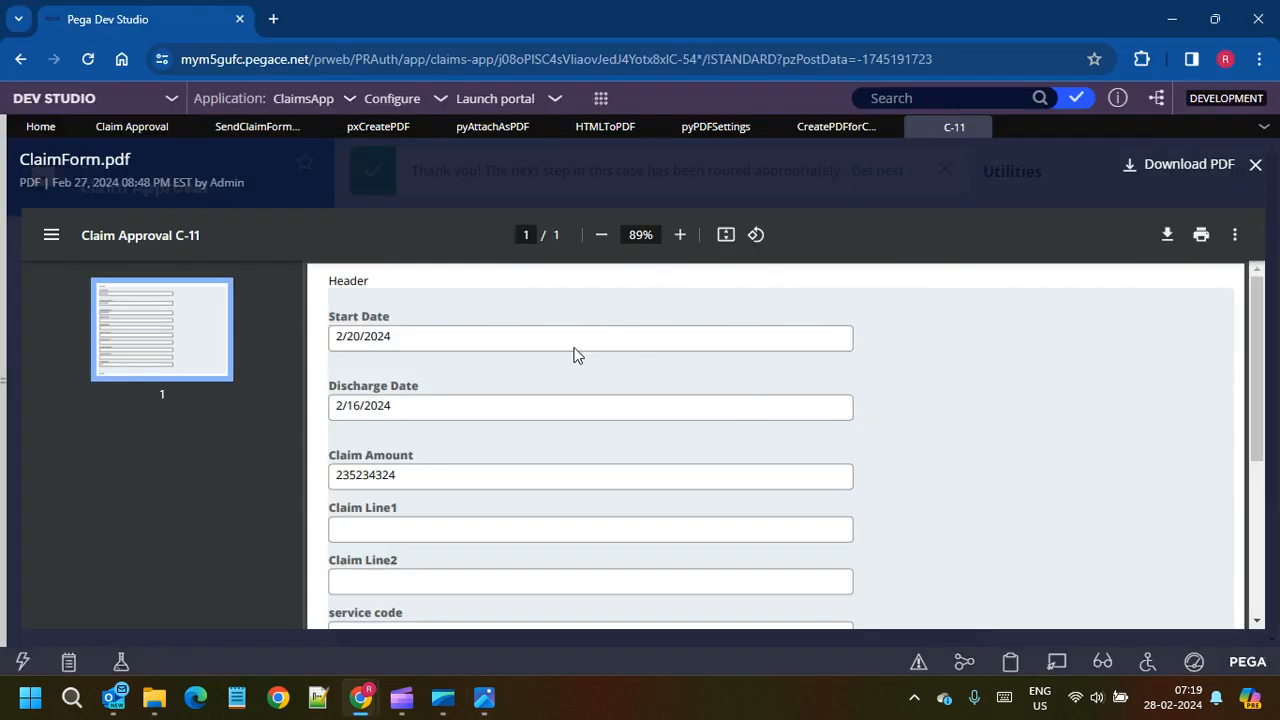
Step: Close the test case and expand the Property-Set step of the CreatePDFforClaimForm activity
{"action": "scroll", "coordinate": [460, 430], "scroll_direction": "down", "scroll_amount": 5}
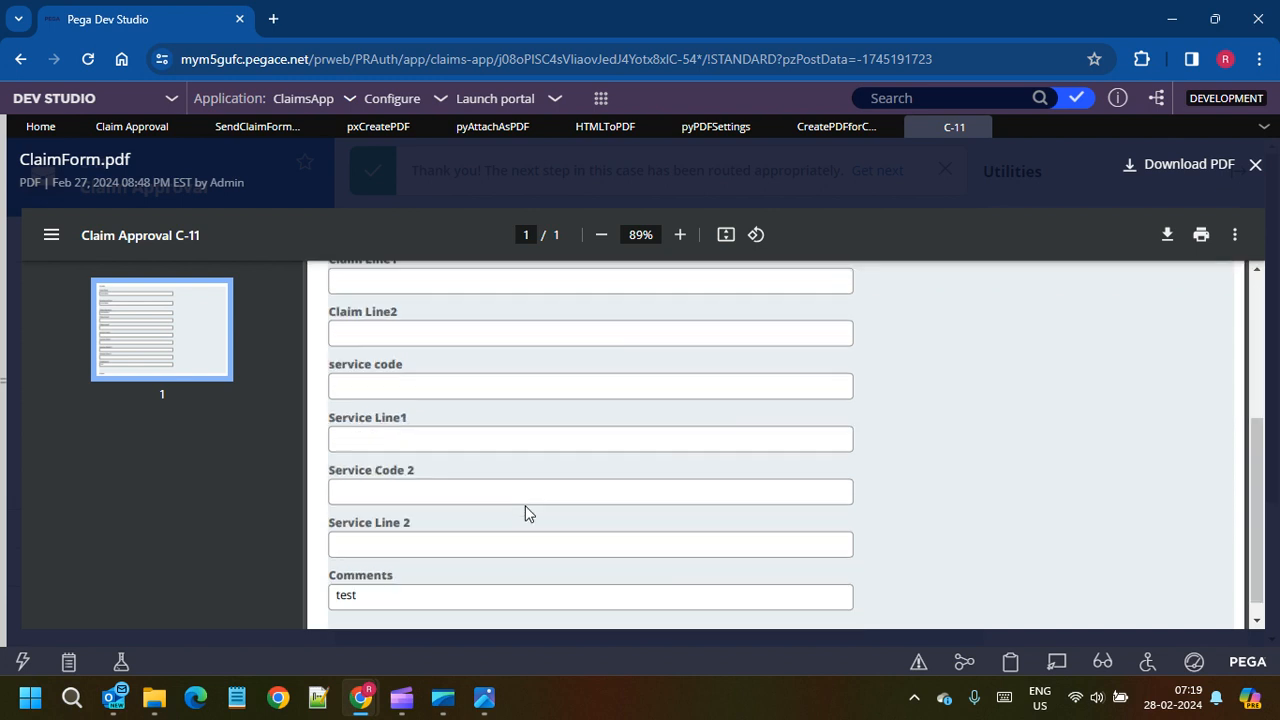
{"action": "left_click", "coordinate": [983, 126]}
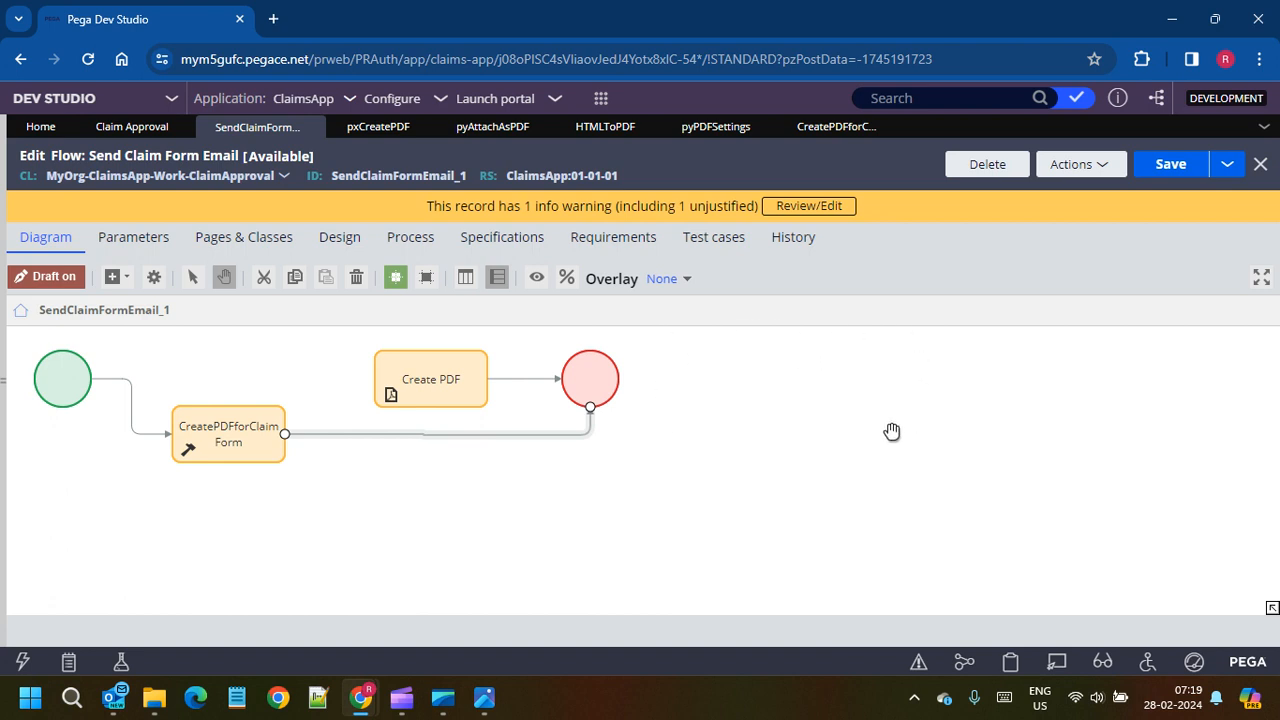
{"action": "left_click", "coordinate": [208, 432]}
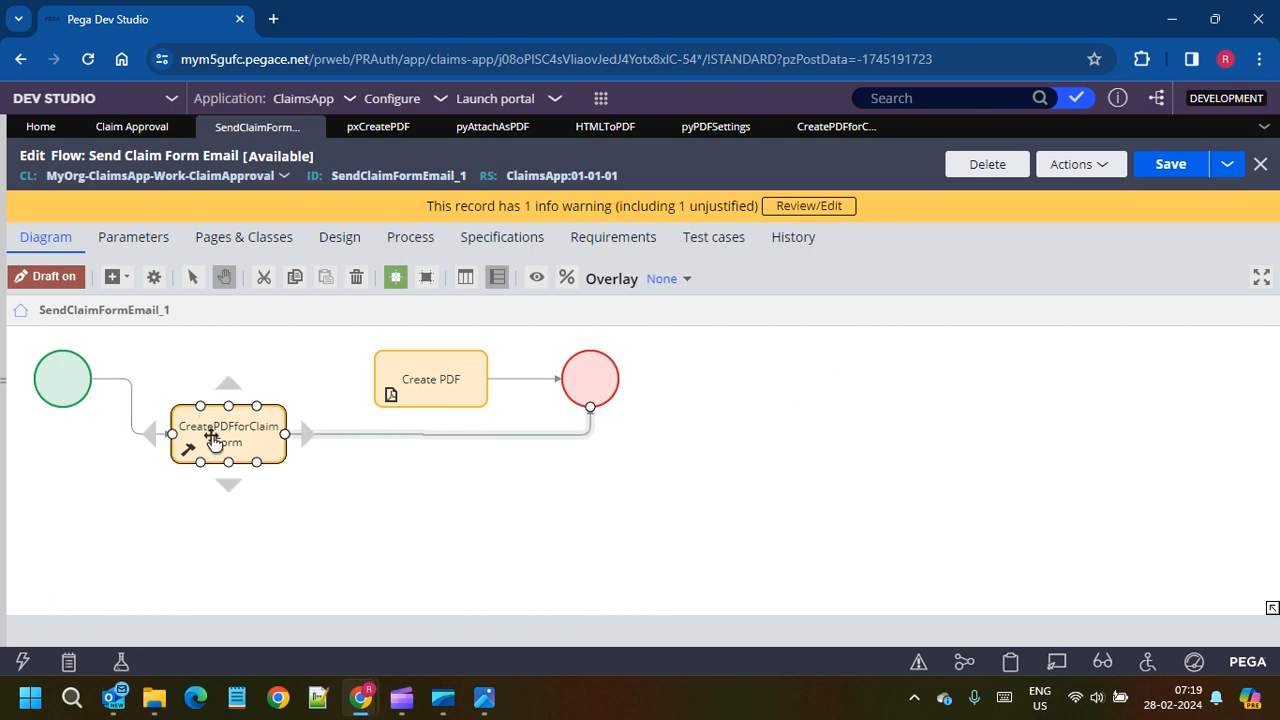
{"action": "left_click", "coordinate": [832, 130]}
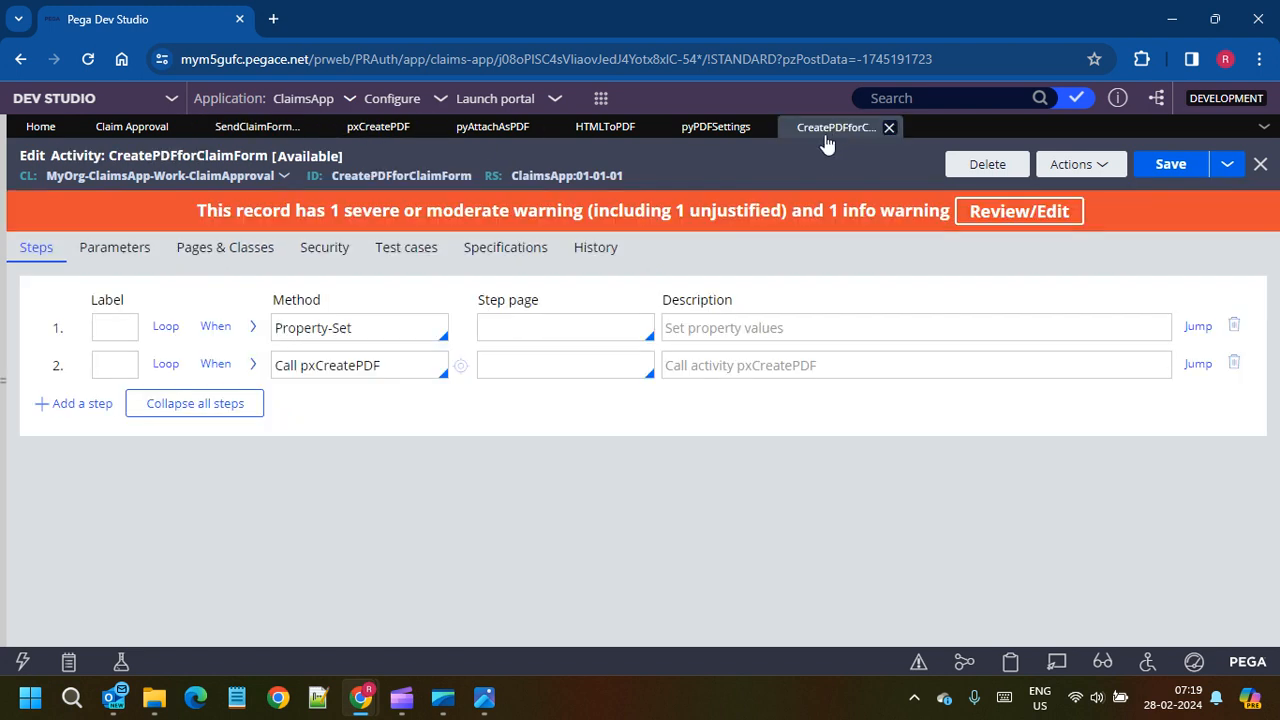
{"action": "left_click", "coordinate": [254, 327]}
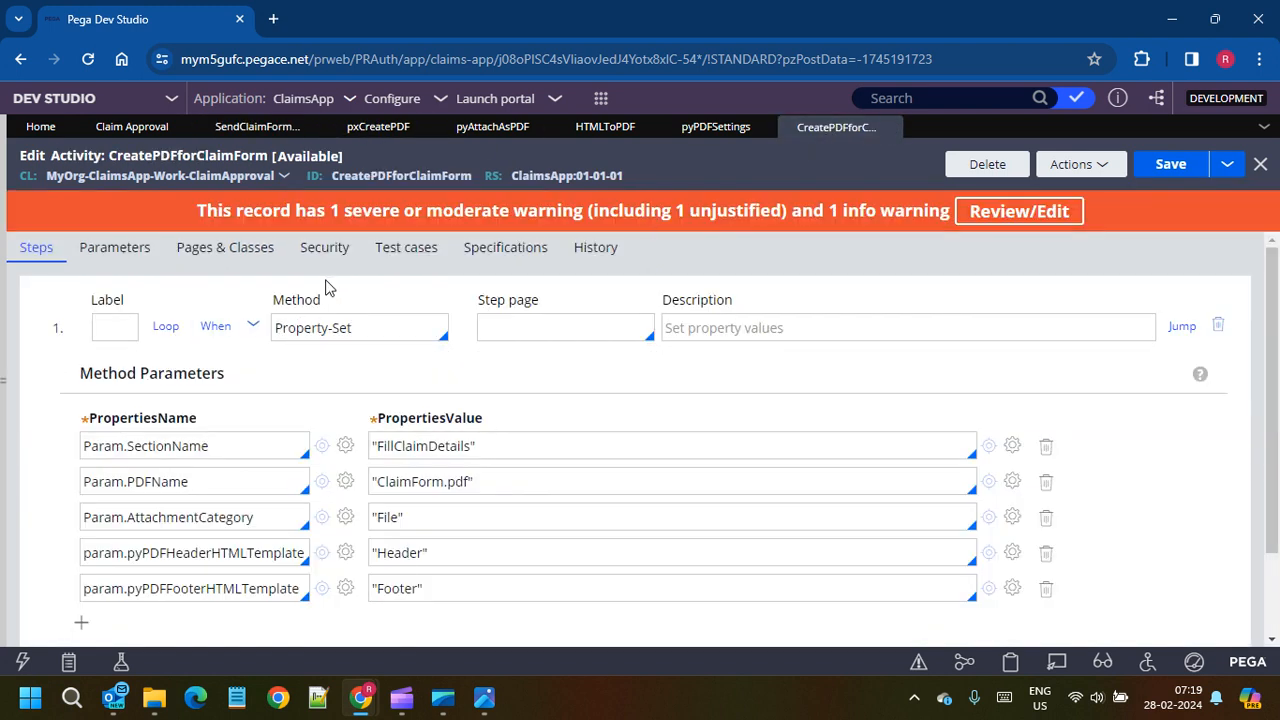
Step: Try entering <html> <Header>header1 as the param.pyPDFHeaderHTMLTemplate value, and restore it to "Header"
{"action": "double_click", "coordinate": [234, 551]}
{"action": "left_click", "coordinate": [217, 553]}
{"action": "left_click_drag", "start_coordinate": [213, 553], "coordinate": [250, 555]}
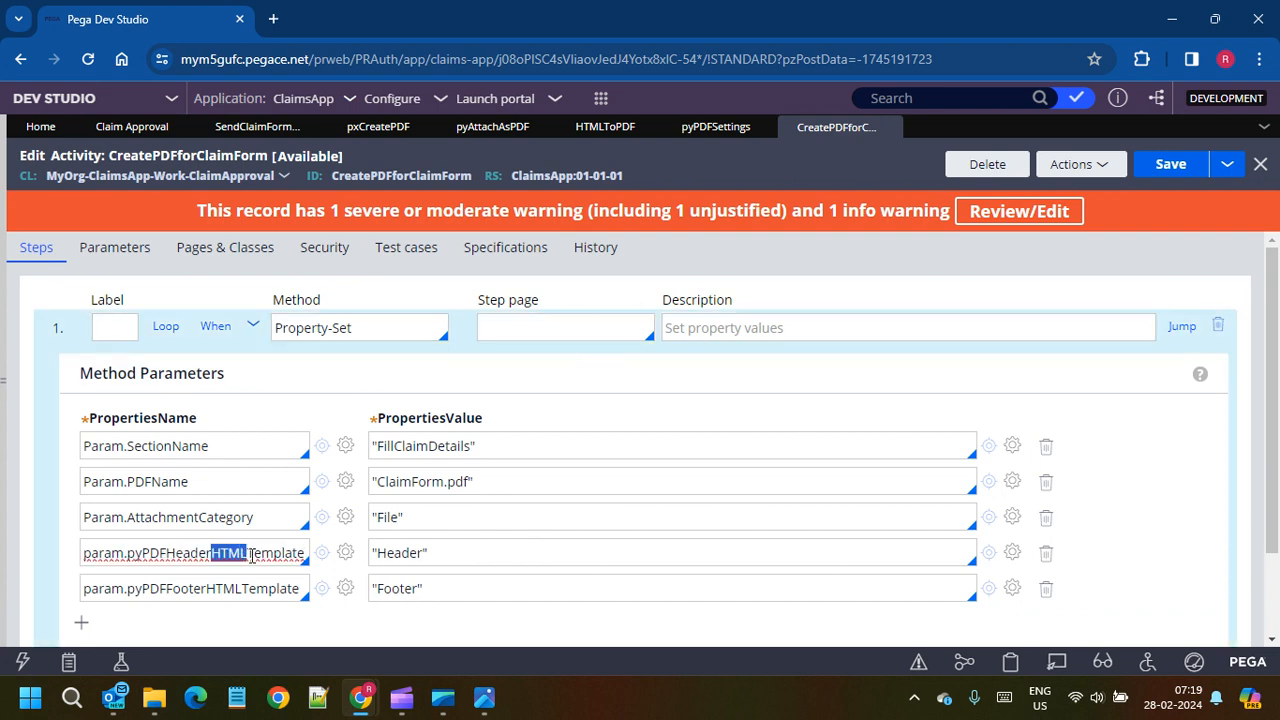
{"action": "left_click", "coordinate": [459, 560]}
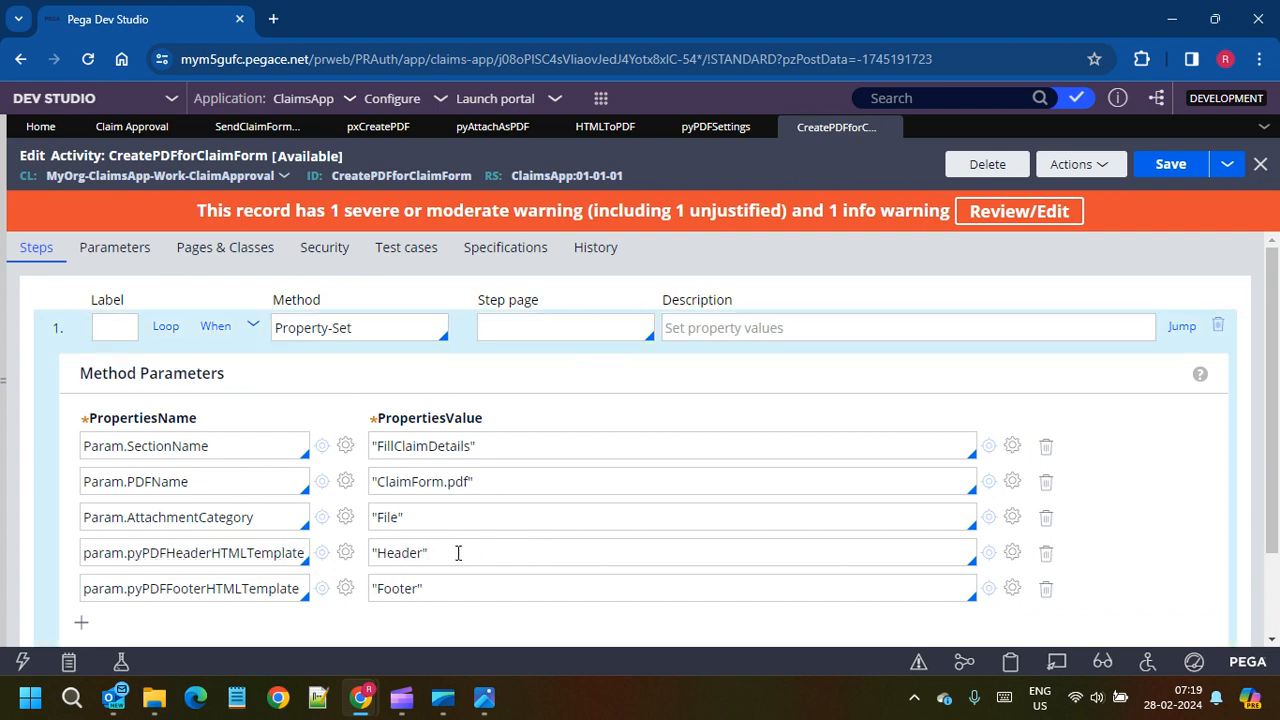
{"action": "key", "text": "ctrl+a"}
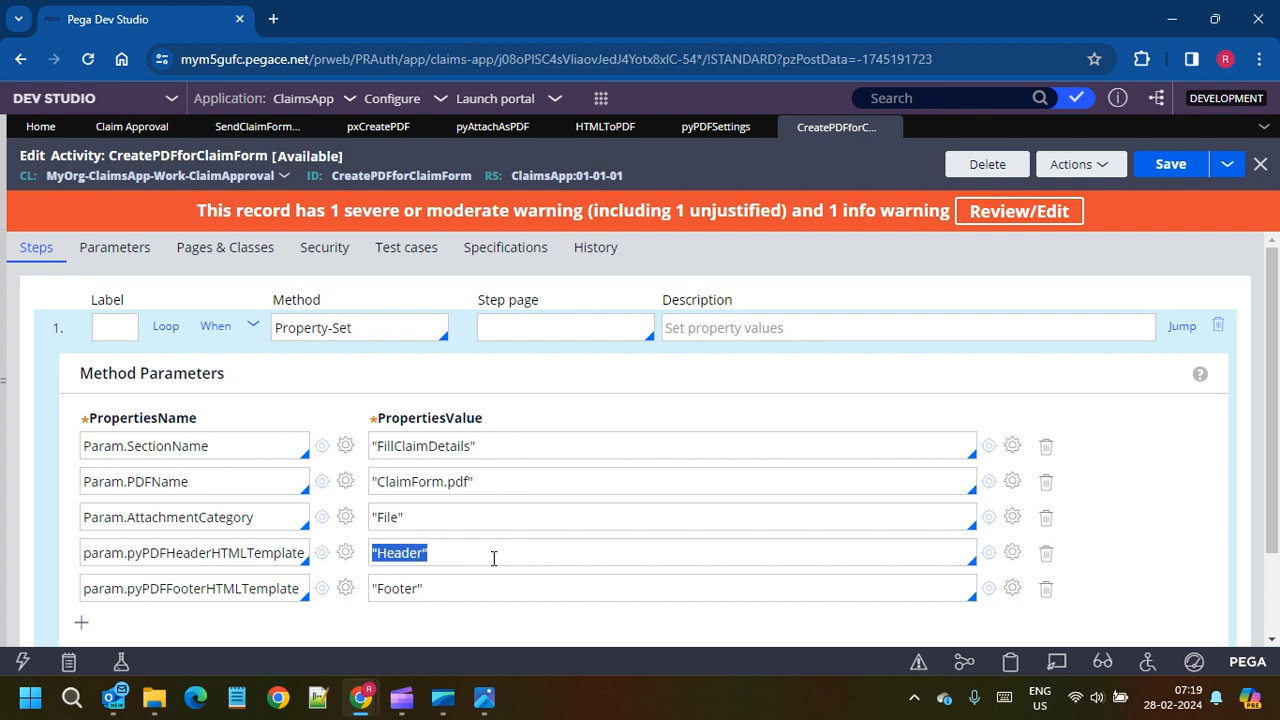
{"action": "type", "text": "<html> N"}
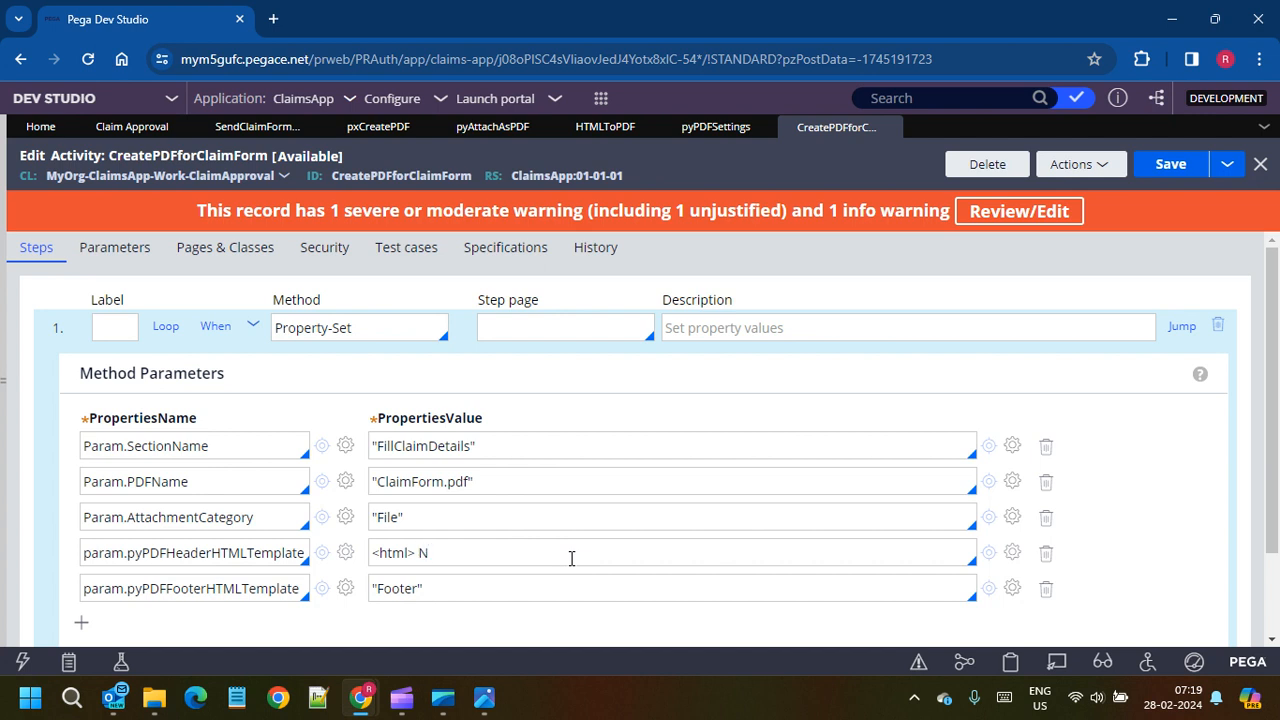
{"action": "key", "text": "BackSpace"}
{"action": "triple_click", "coordinate": [566, 552]}
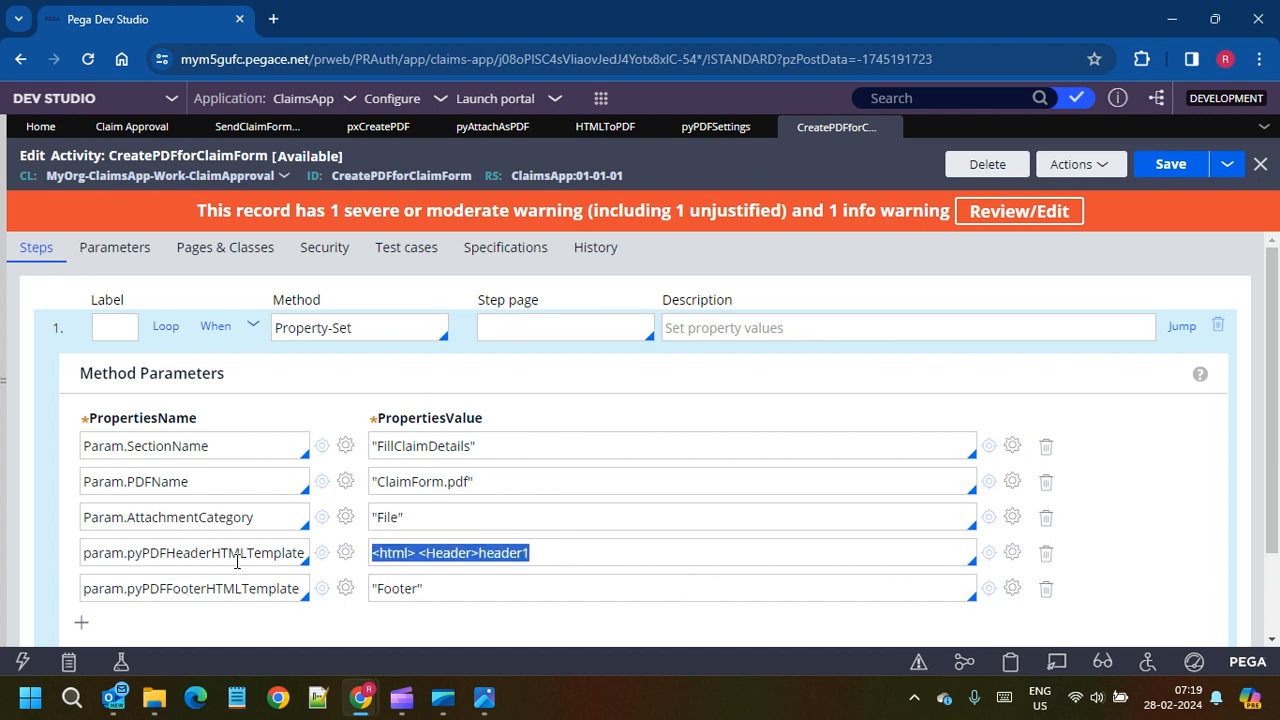
{"action": "left_click", "coordinate": [237, 562]}
{"action": "triple_click", "coordinate": [590, 551]}
{"action": "key", "text": "BackSpace"}
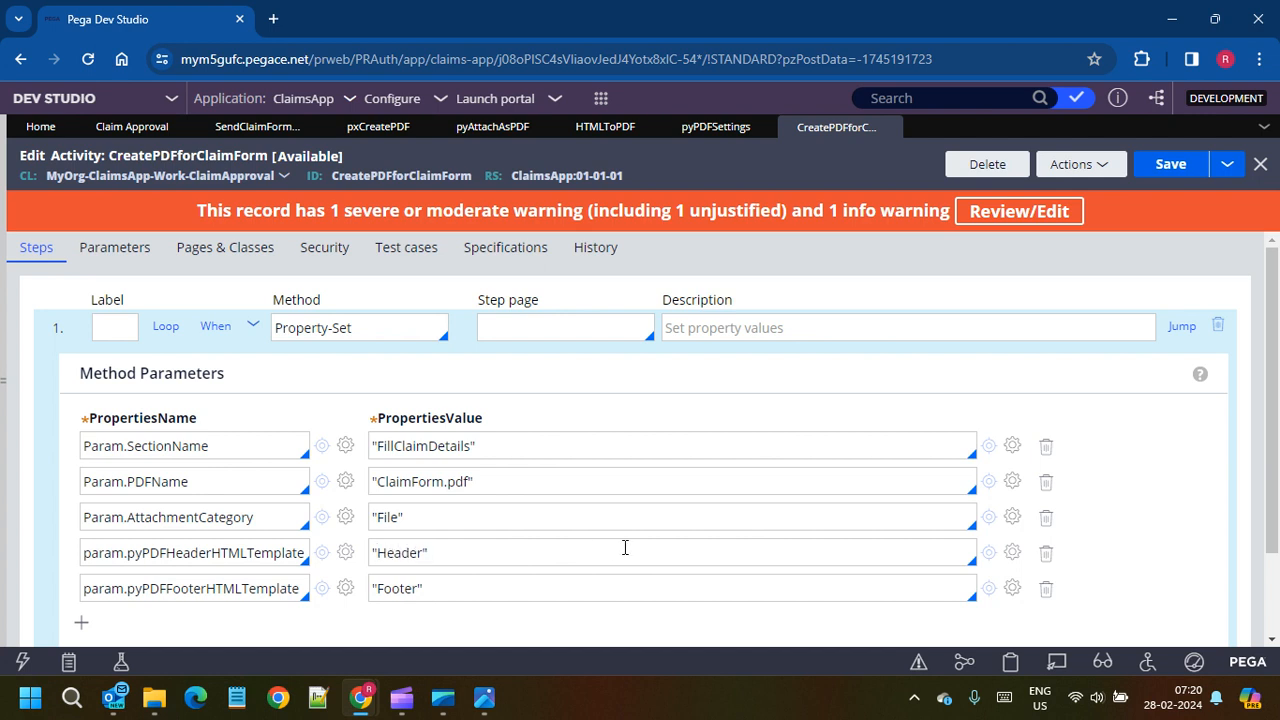
Step: Save the CreatePDFforClaimForm activity and close the pyPDFSettings and HTMLToPDF rules
{"action": "left_click", "coordinate": [1168, 164]}
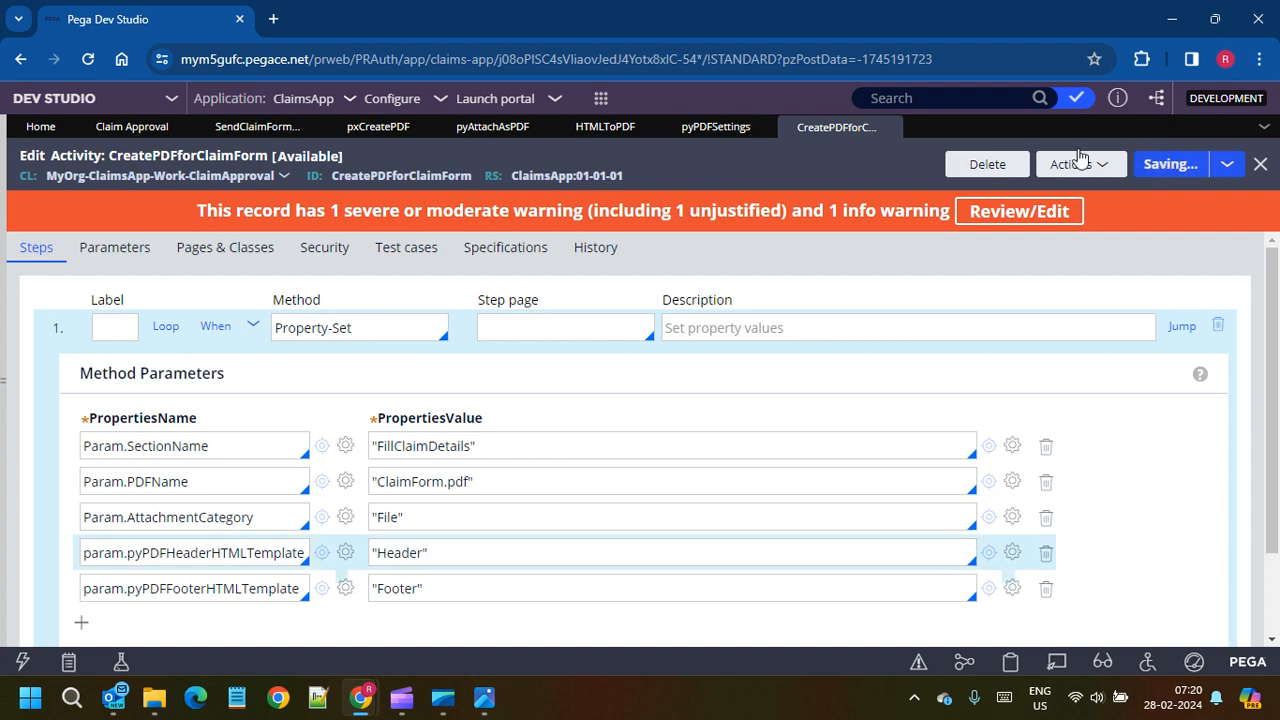
{"action": "left_click", "coordinate": [762, 127]}
{"action": "left_click", "coordinate": [648, 127]}
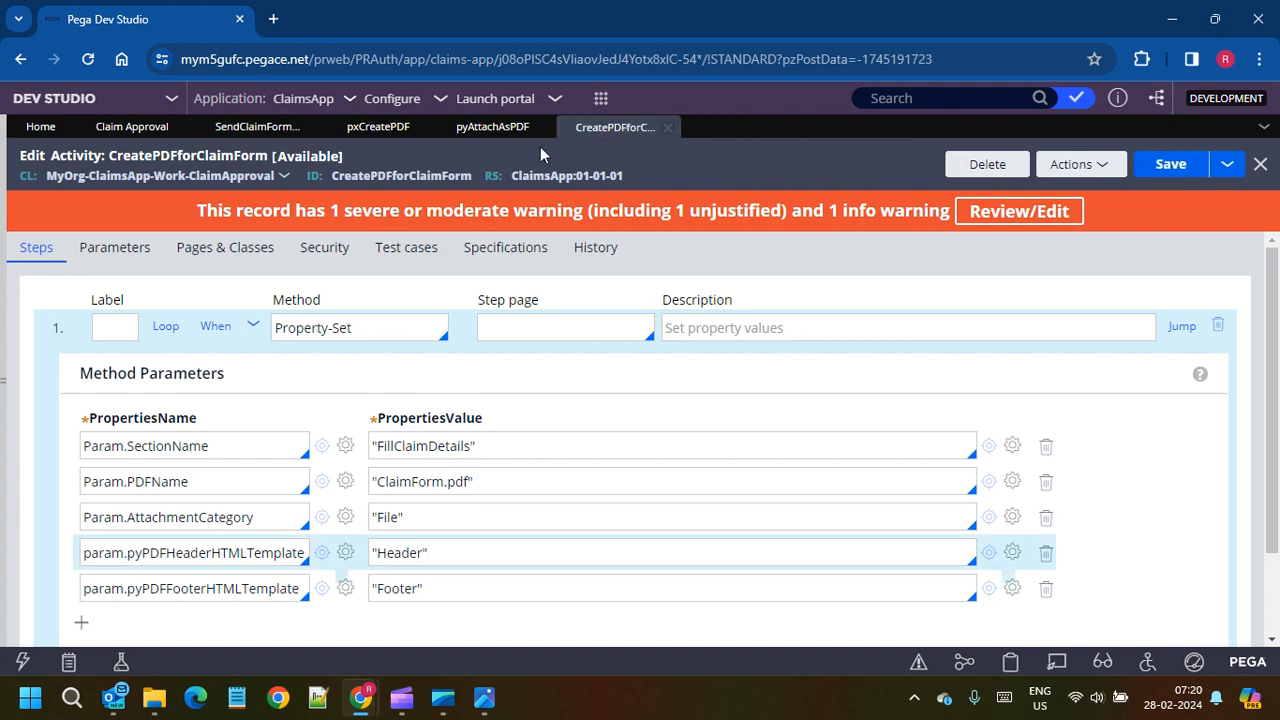
Step: Close the pyAttachAsPDF and pxCreatePDF rules and open the list of Binary File records under Technical
{"action": "left_click", "coordinate": [543, 127]}
{"action": "left_click", "coordinate": [428, 127]}
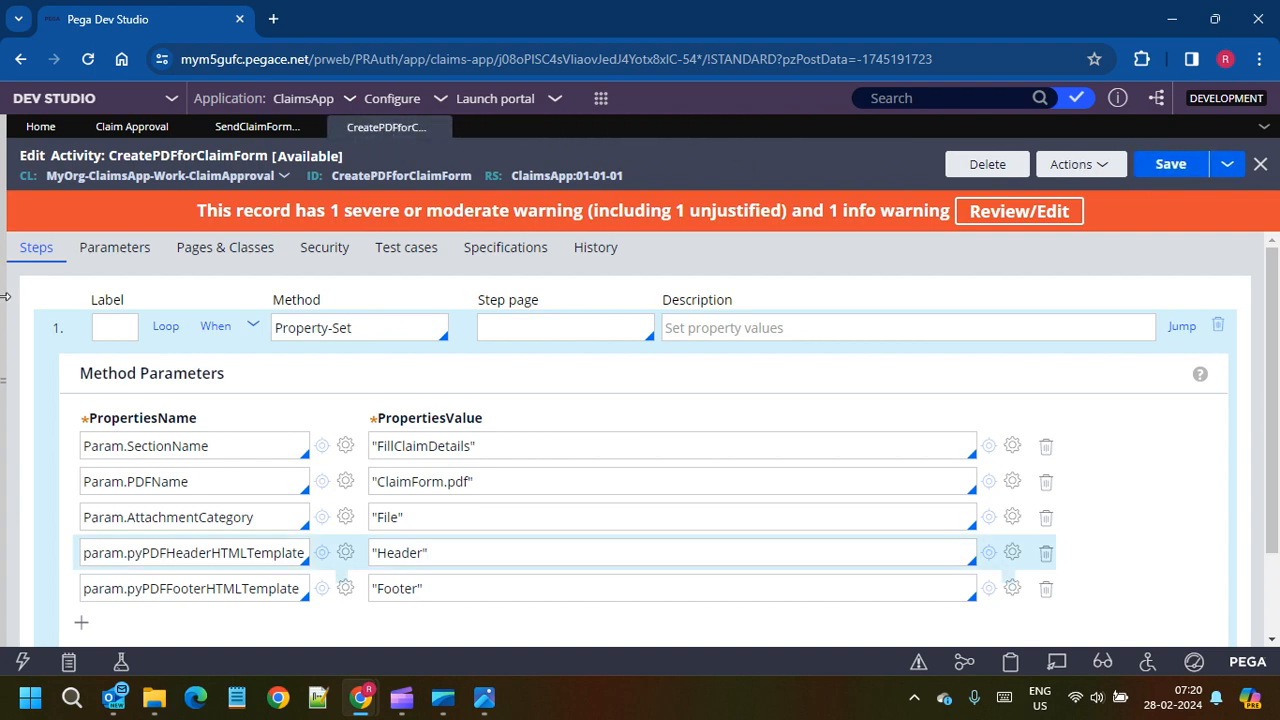
{"action": "mouse_move", "coordinate": [5, 296]}
{"action": "left_click", "coordinate": [37, 405]}
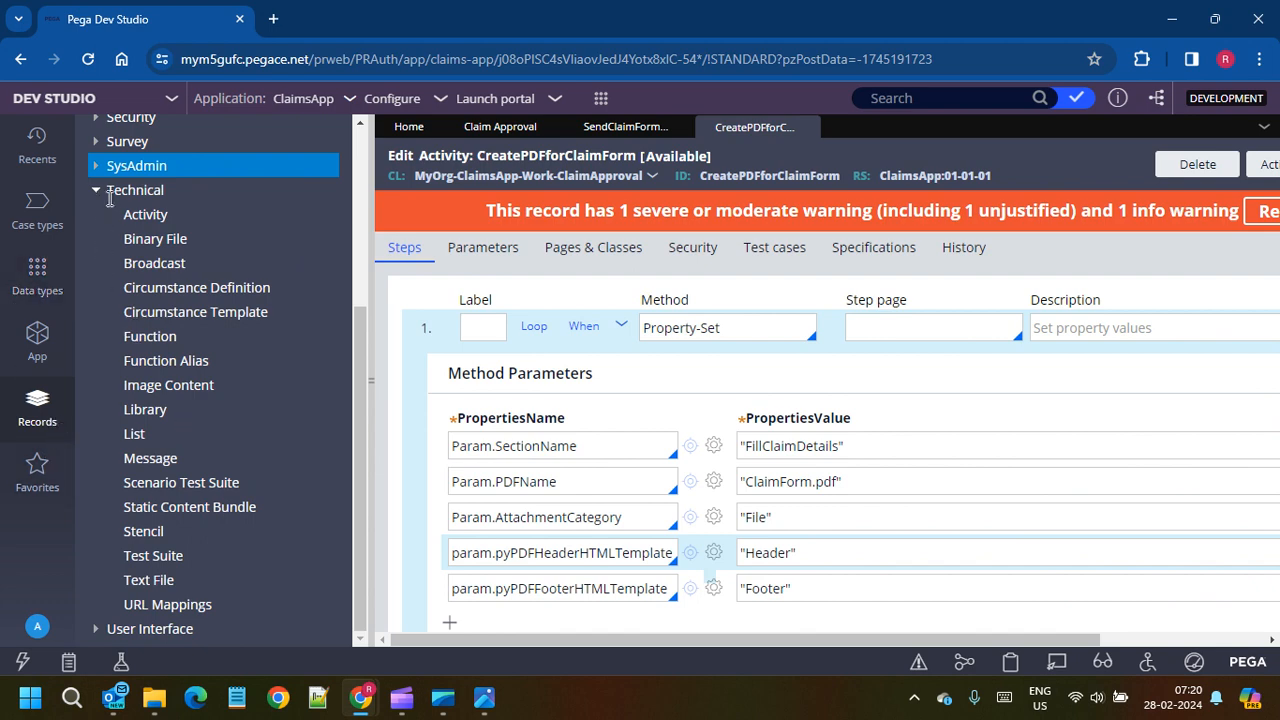
{"action": "left_click", "coordinate": [176, 241]}
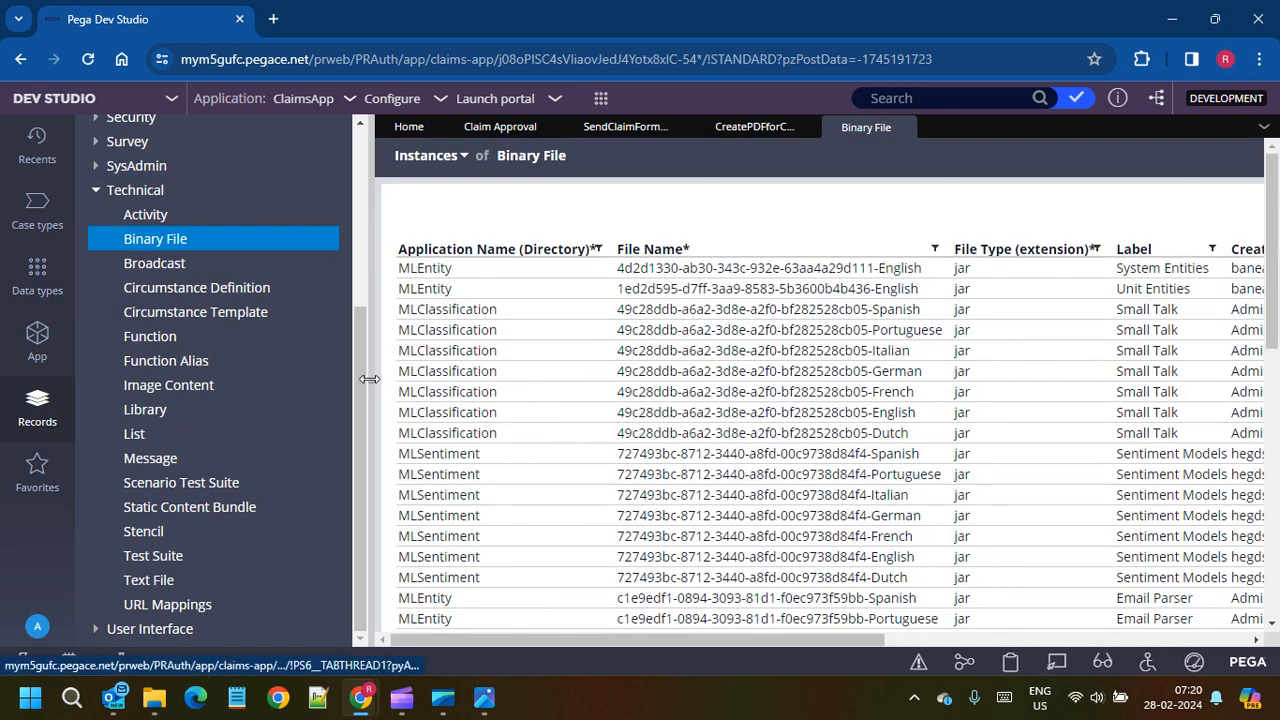
Step: Create a Binary File record labelled Header with app name webwb and file type jpg in the ClaimsApp 01-01-01 ruleset
{"action": "left_click", "coordinate": [370, 380]}
{"action": "left_click_drag", "start_coordinate": [577, 641], "coordinate": [1099, 639]}
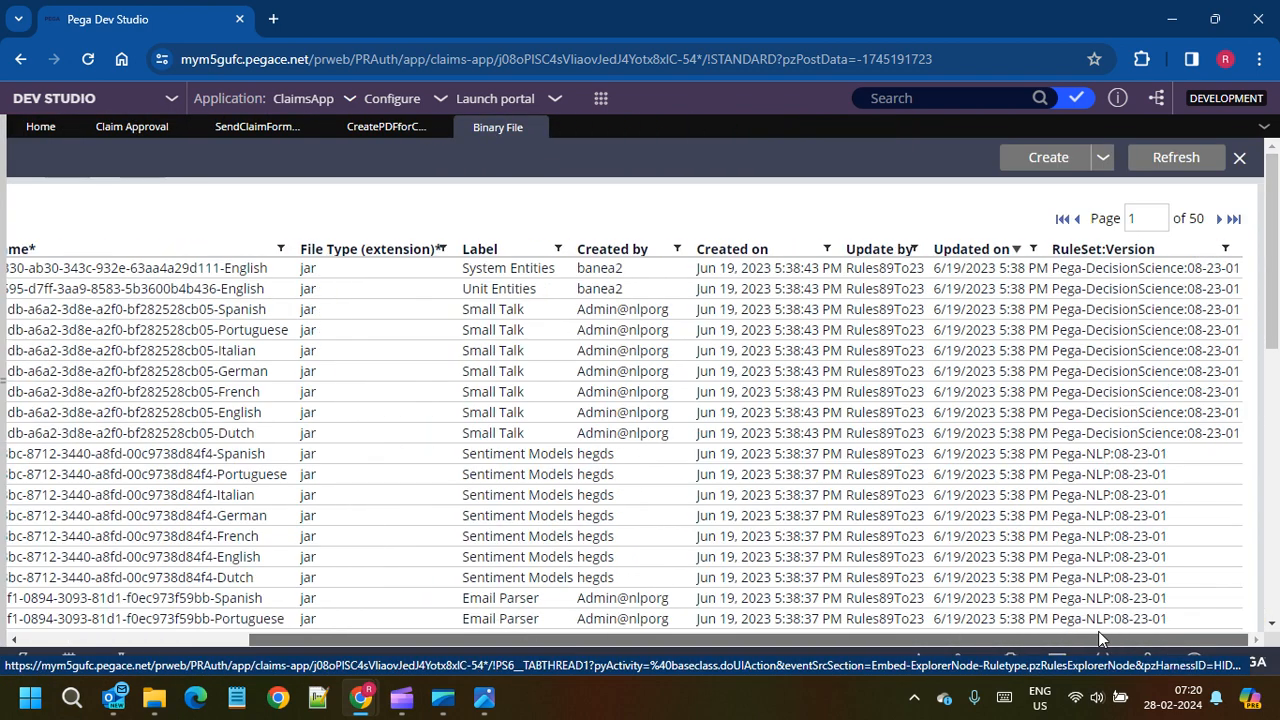
{"action": "left_click", "coordinate": [1040, 159]}
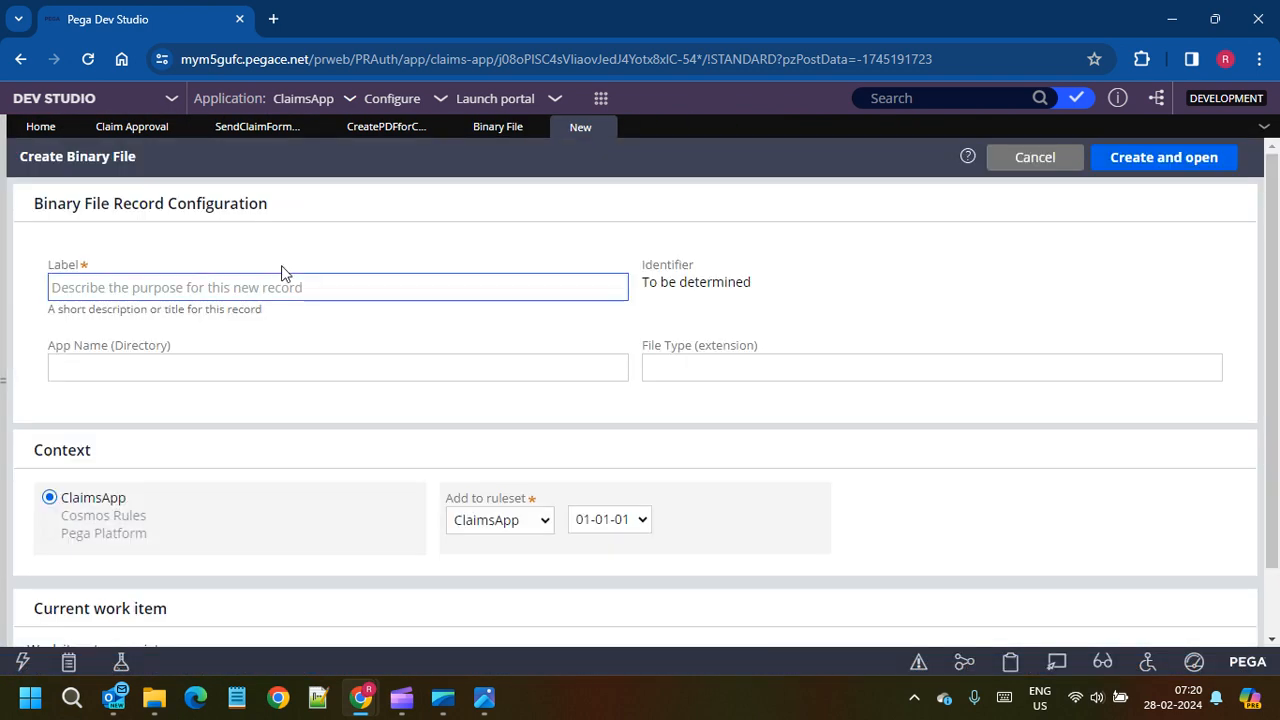
{"action": "left_click", "coordinate": [237, 293]}
{"action": "type", "text": "Header"}
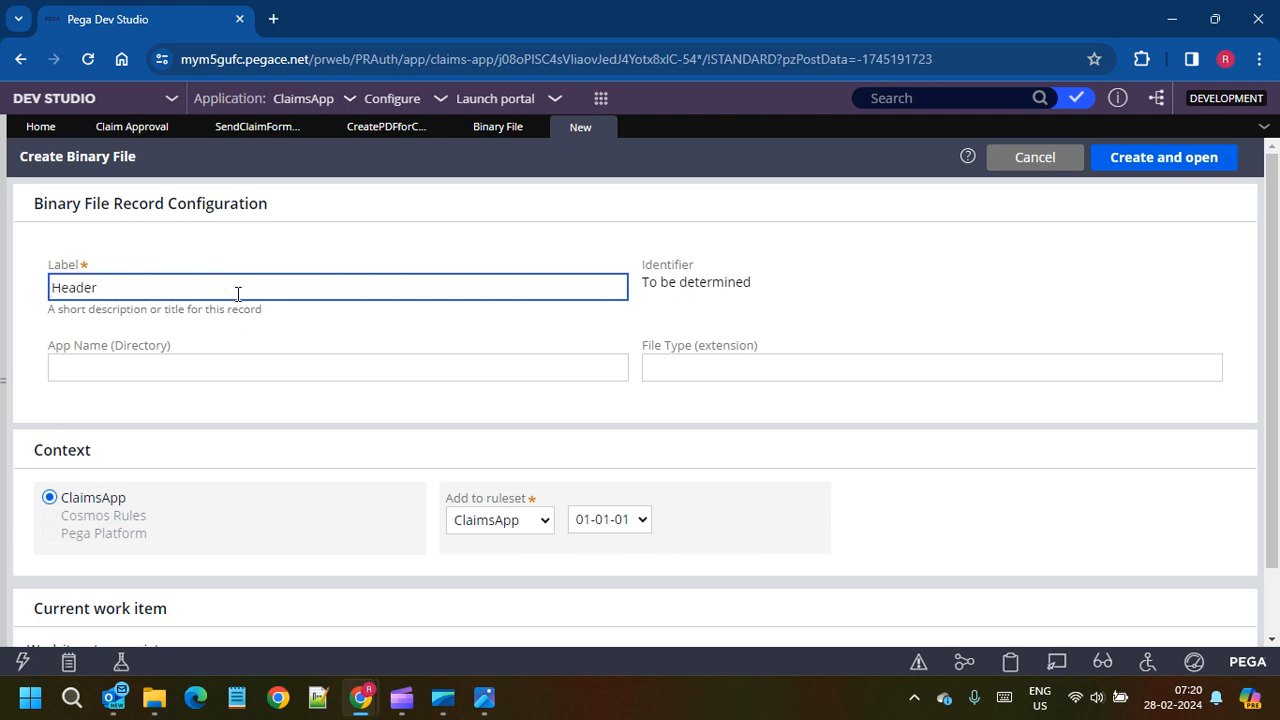
{"action": "key", "text": "Tab"}
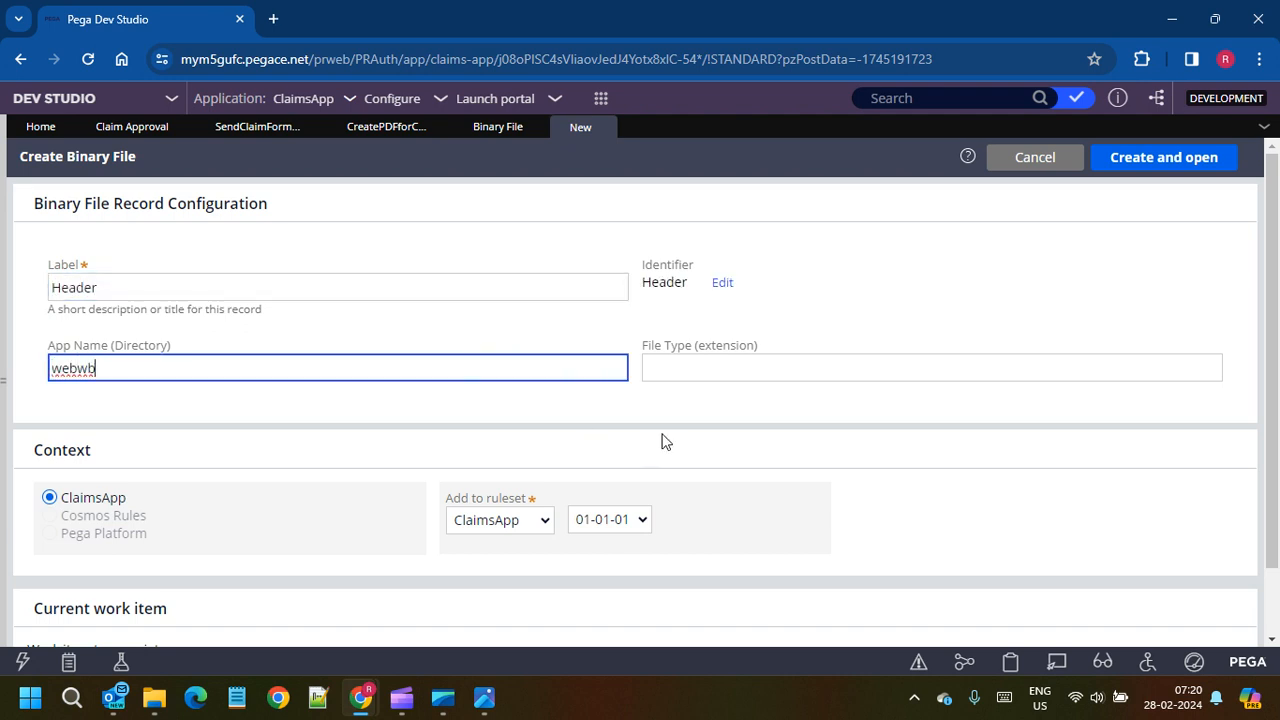
{"action": "left_click", "coordinate": [682, 365]}
{"action": "type", "text": "jp"}
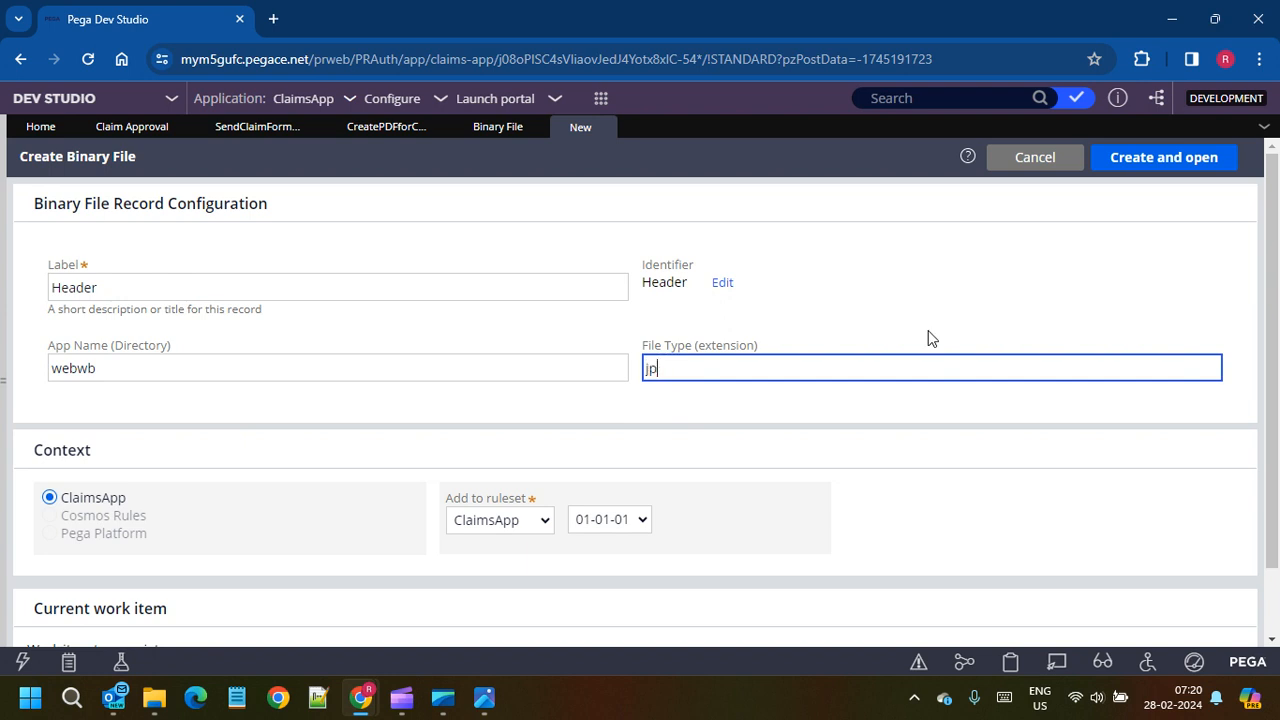
{"action": "type", "text": "g"}
{"action": "left_click", "coordinate": [907, 535]}
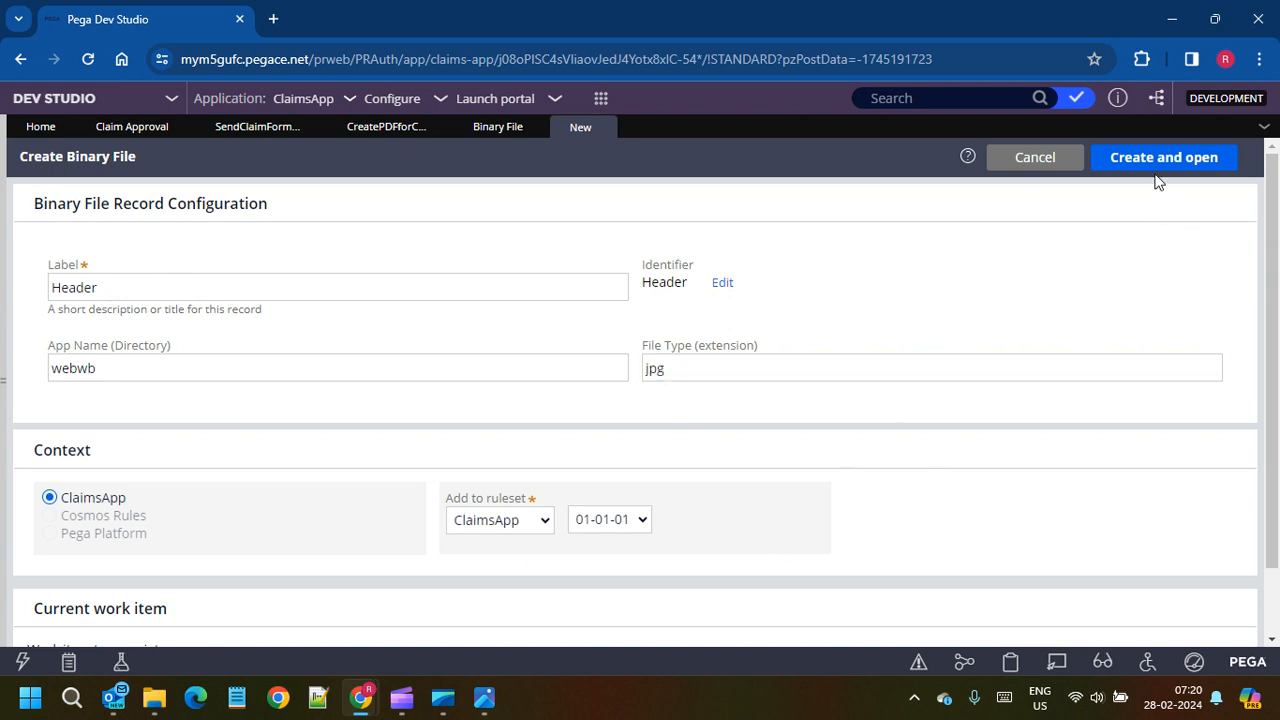
{"action": "left_click", "coordinate": [1155, 161]}
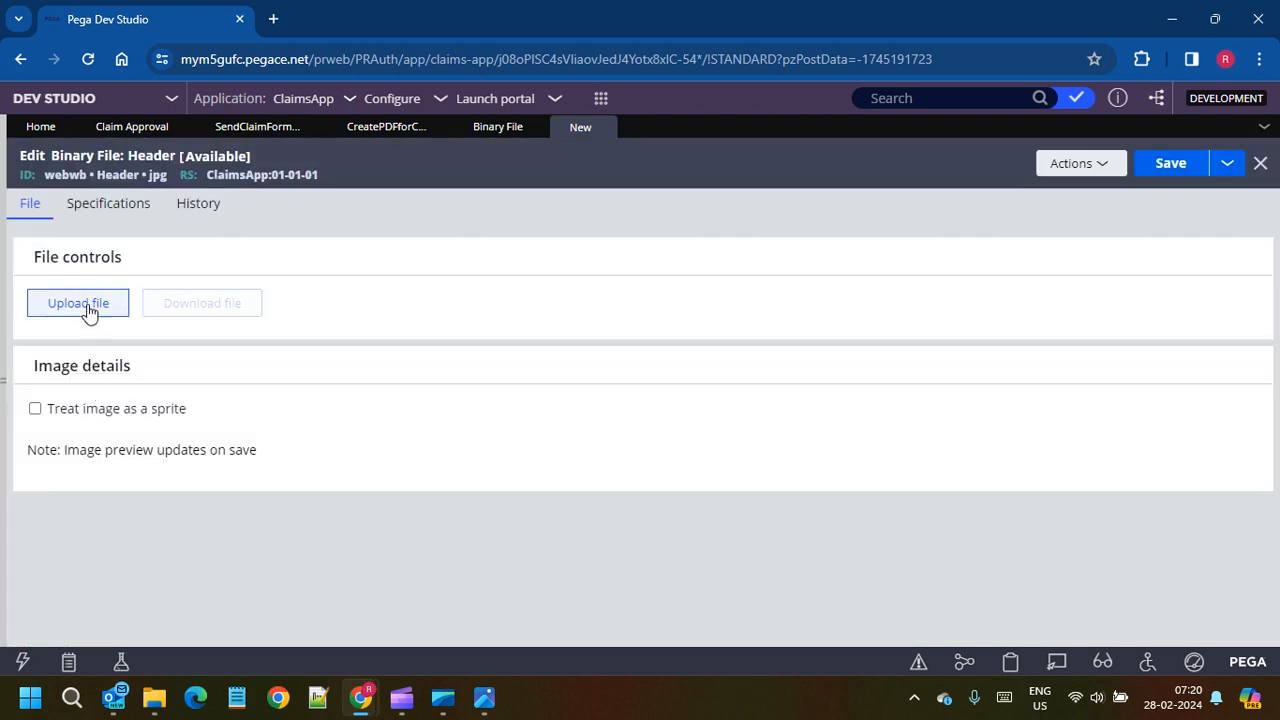
Step: Upload Header.jpg from the Desktop into the Header binary file, save the record and check the image preview
{"action": "left_click", "coordinate": [88, 305]}
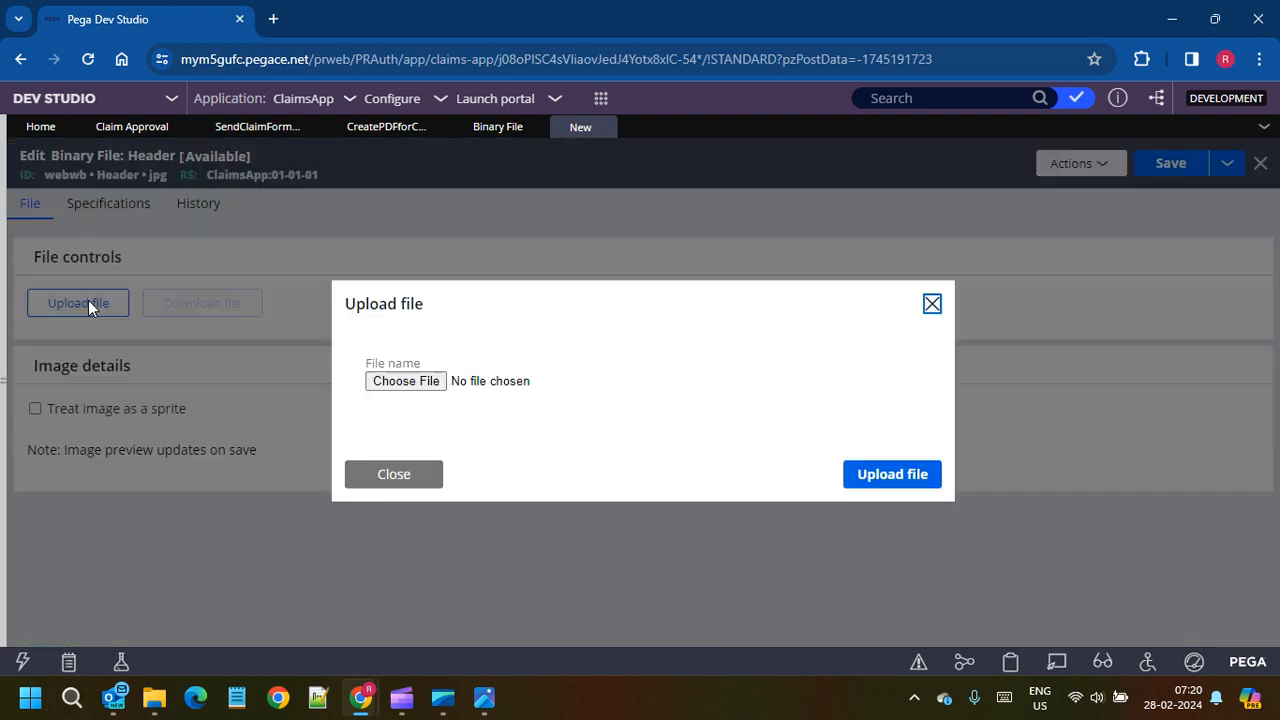
{"action": "left_click", "coordinate": [407, 384]}
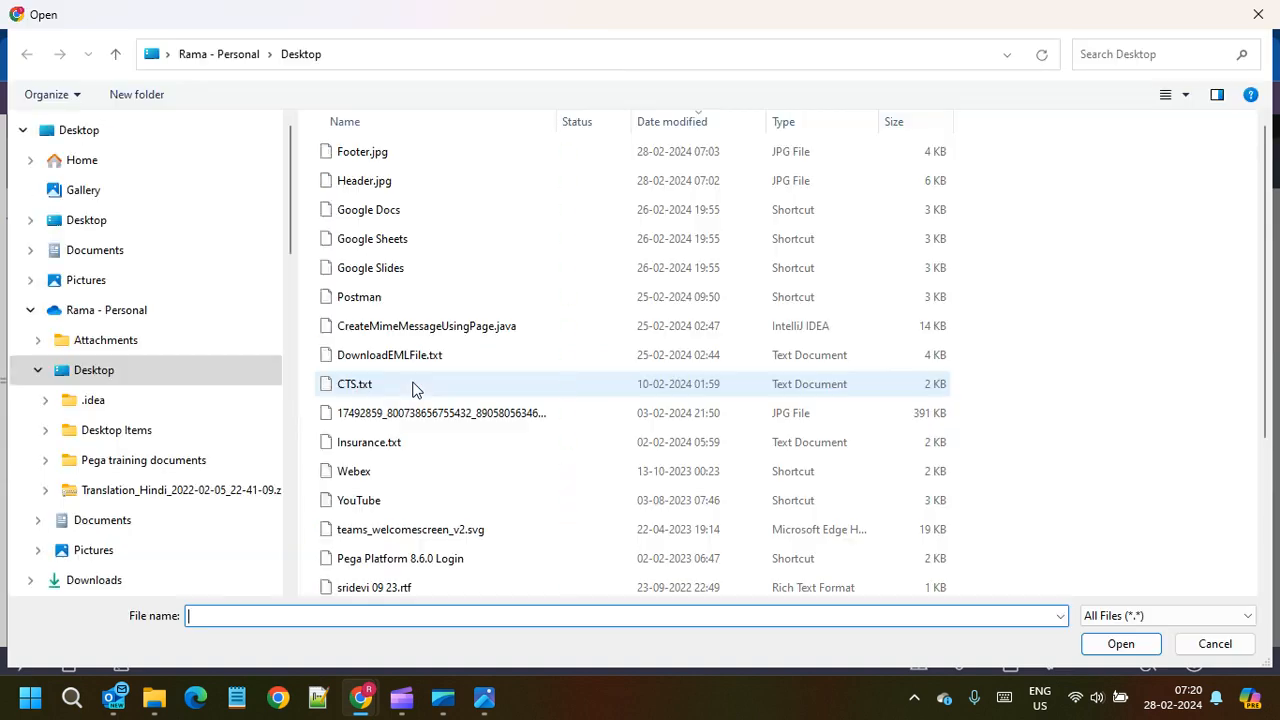
{"action": "left_click", "coordinate": [362, 185]}
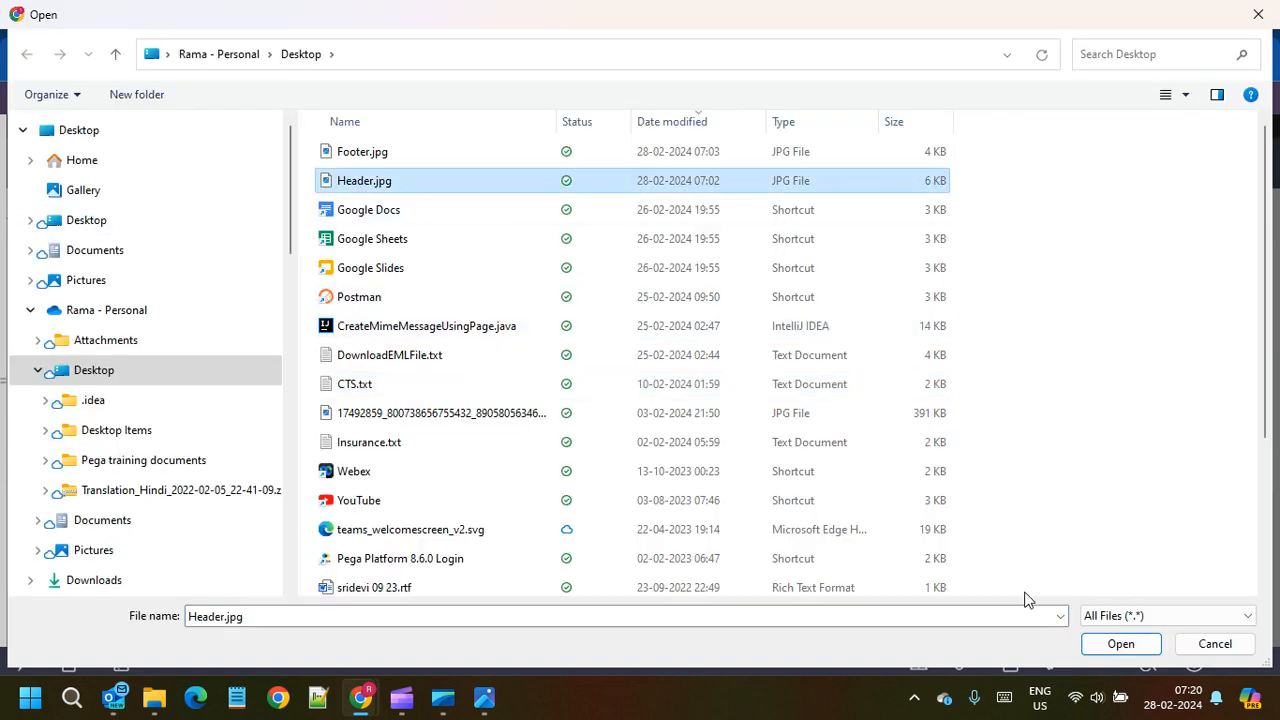
{"action": "left_click", "coordinate": [1120, 643]}
{"action": "left_click", "coordinate": [926, 482]}
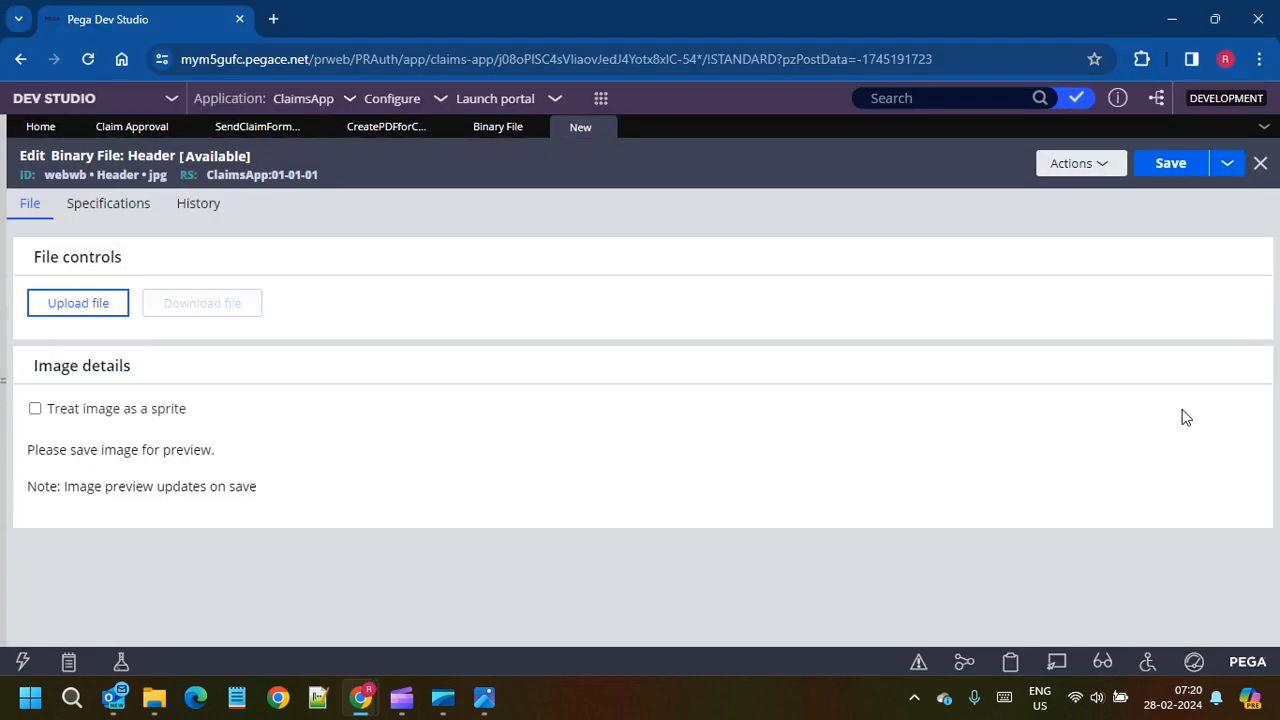
{"action": "left_click", "coordinate": [1168, 165]}
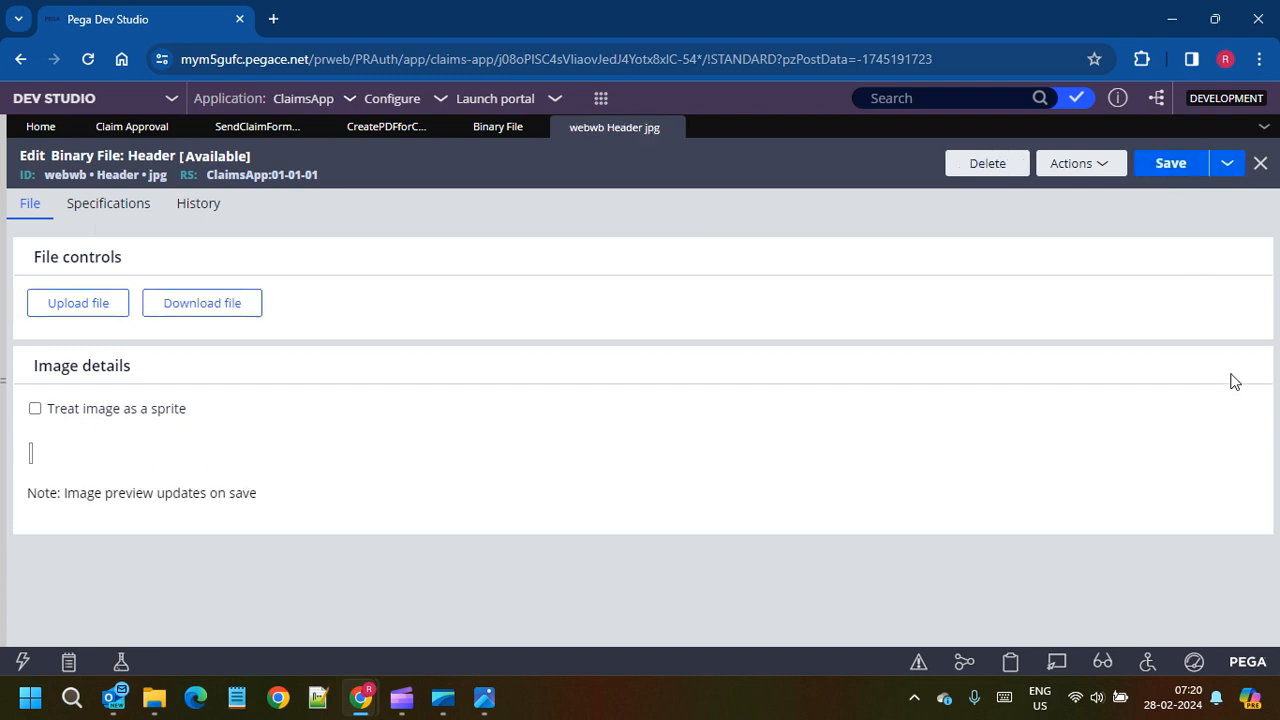
{"action": "left_click_drag", "start_coordinate": [43, 475], "coordinate": [146, 491]}
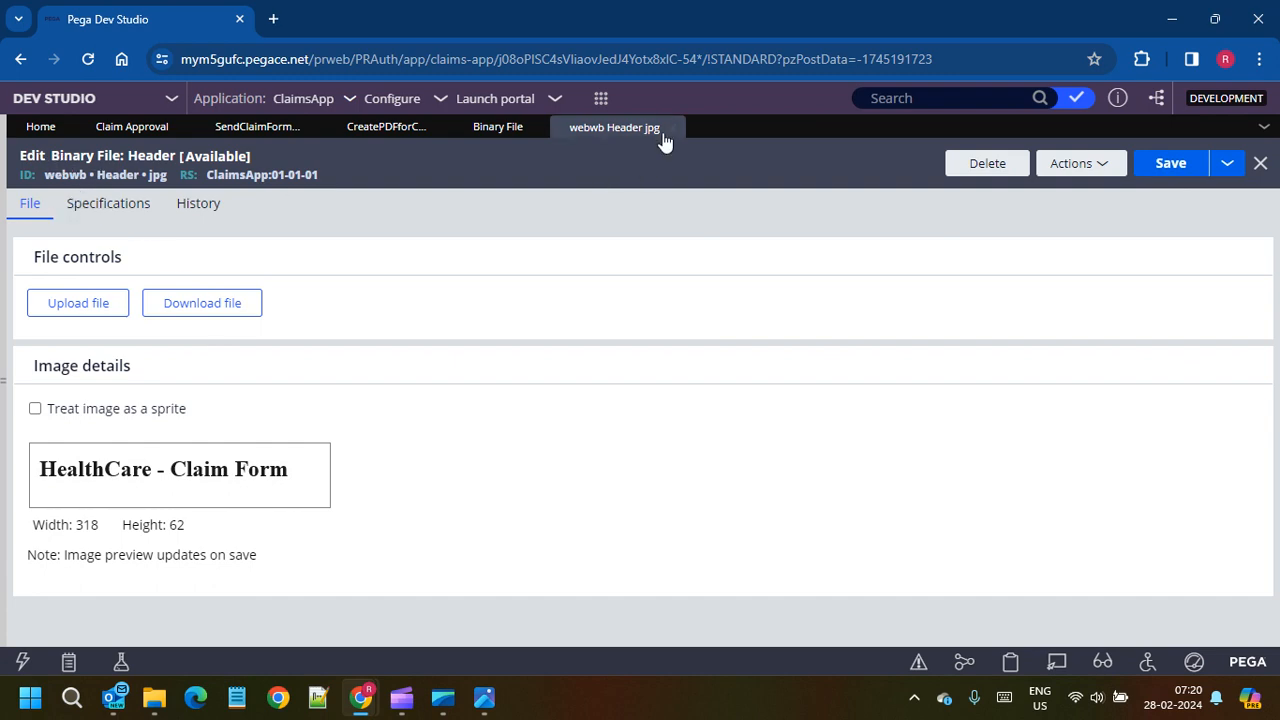
Step: Save the Header binary file as a new record labelled Footer, keeping app name webwb and file type jpg
{"action": "left_click", "coordinate": [498, 132]}
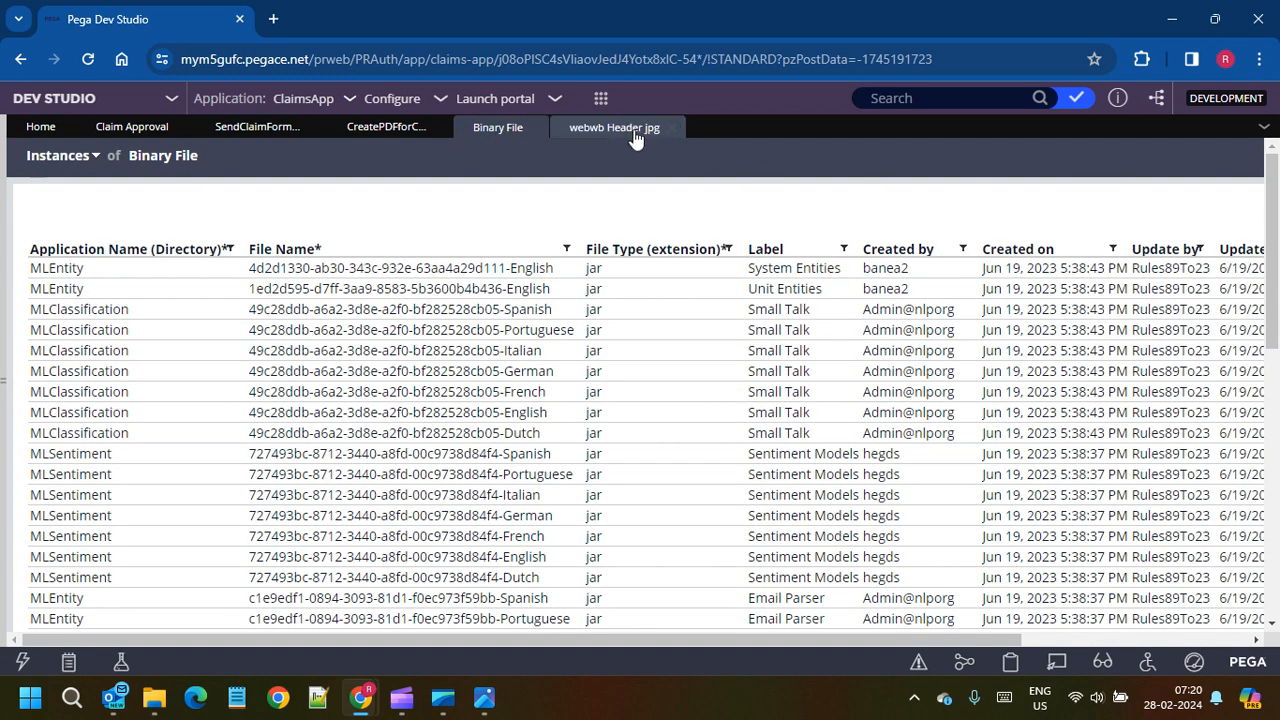
{"action": "left_click", "coordinate": [625, 130]}
{"action": "left_click", "coordinate": [1226, 164]}
{"action": "left_click", "coordinate": [1070, 189]}
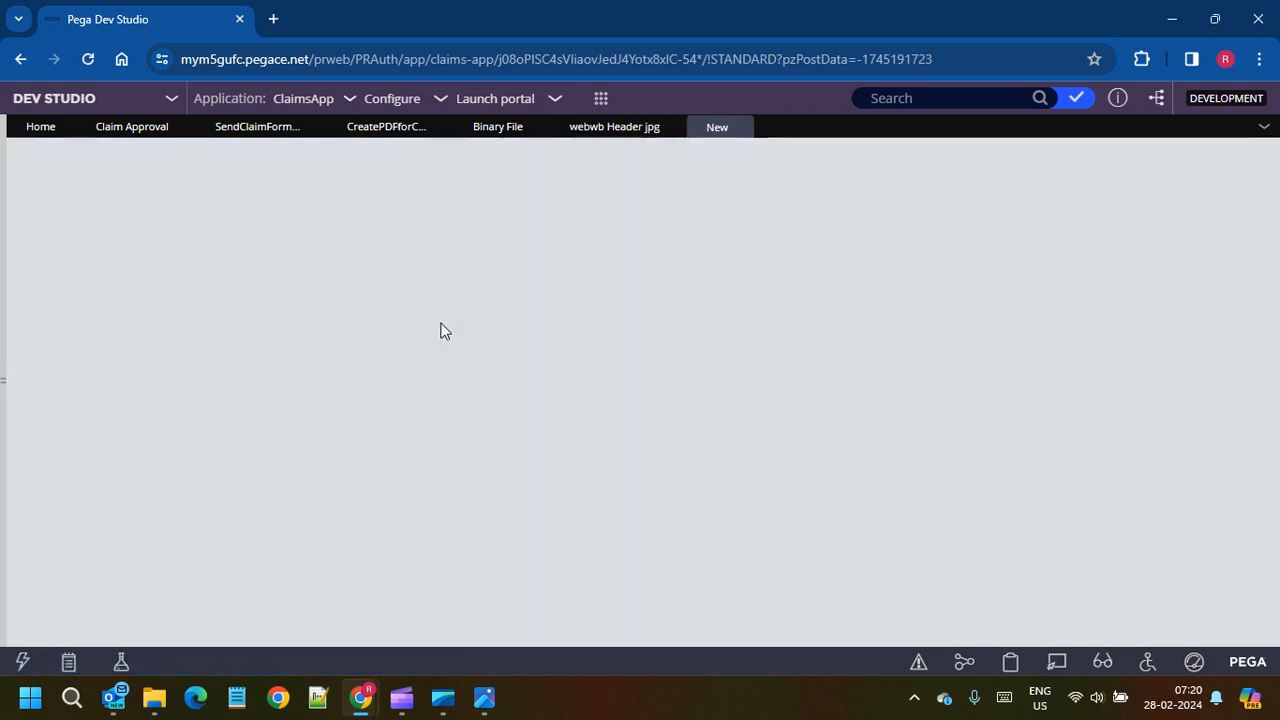
{"action": "type", "text": "Footer"}
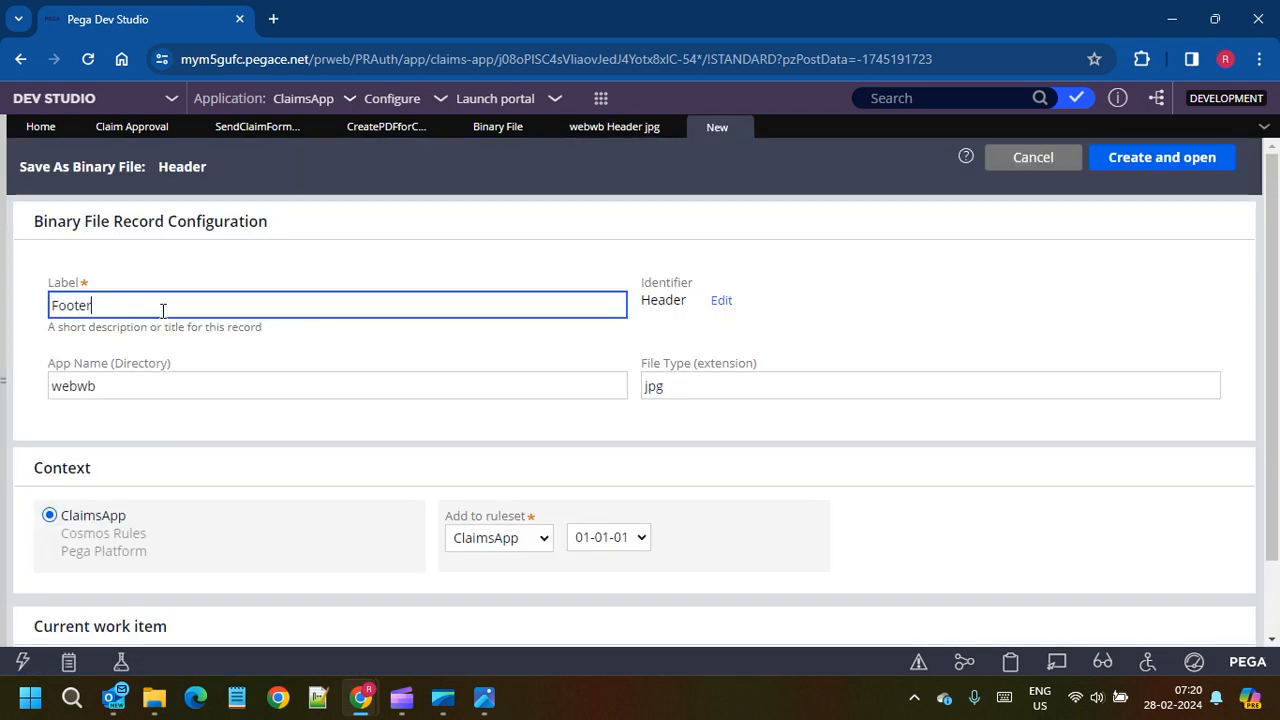
{"action": "key", "text": "Tab"}
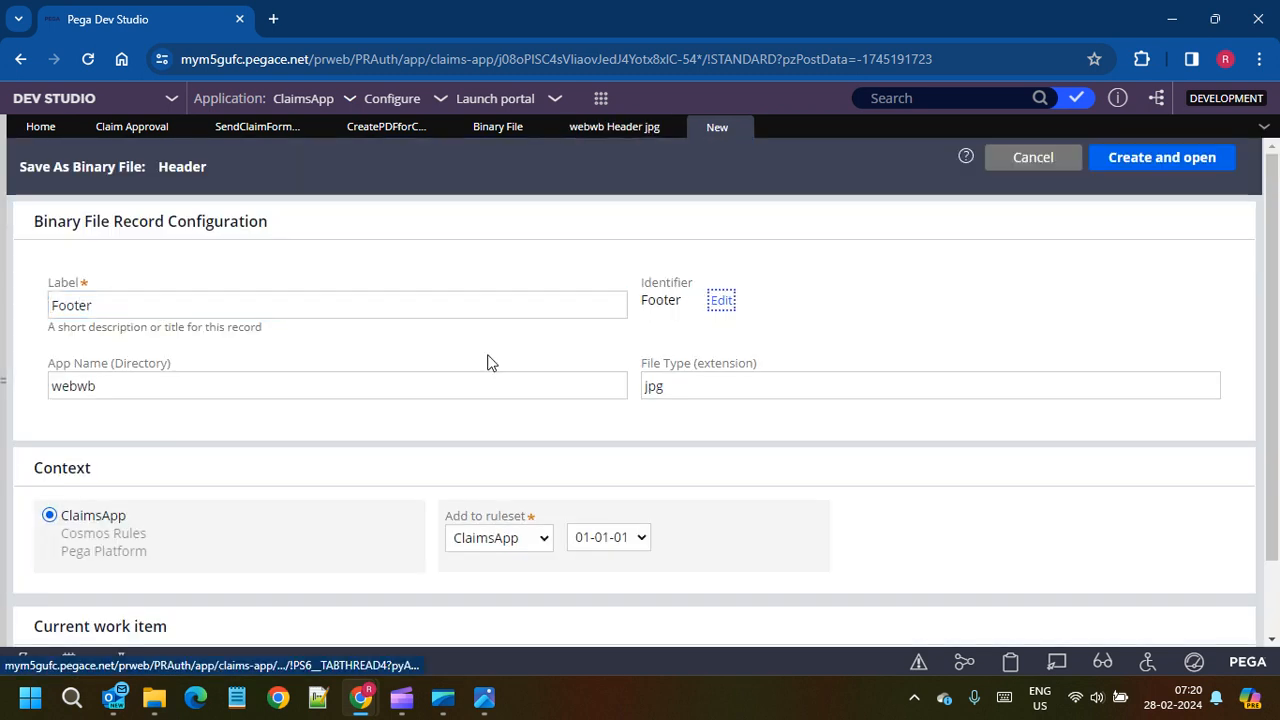
{"action": "left_click", "coordinate": [1162, 164]}
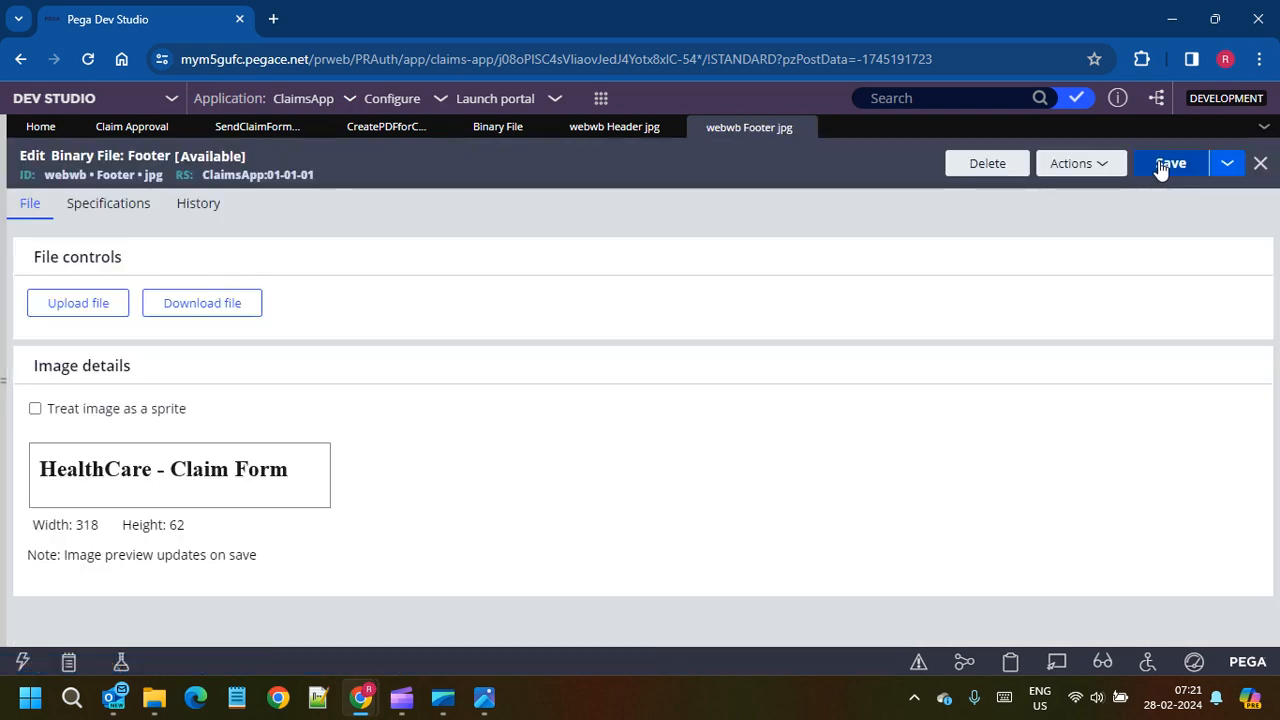
Step: Replace the image in the Footer binary file with Footer.jpg from the Desktop and save the record
{"action": "left_click", "coordinate": [100, 312]}
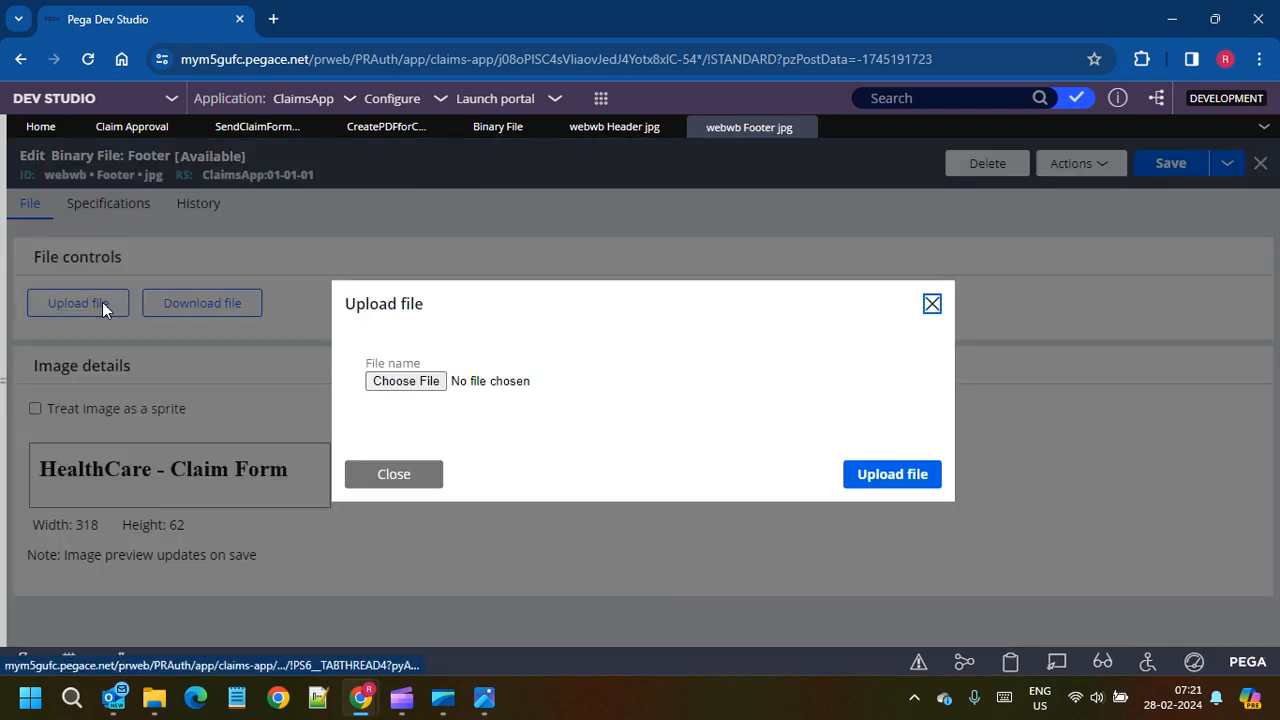
{"action": "left_click", "coordinate": [440, 382]}
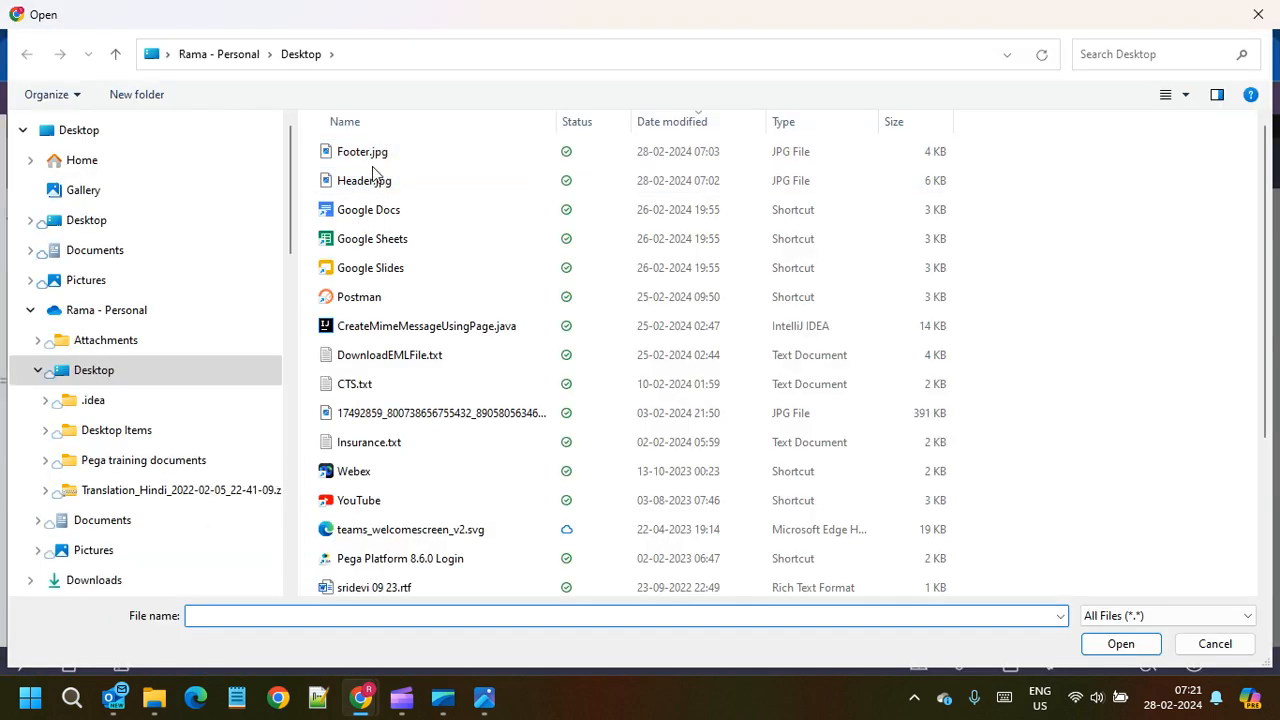
{"action": "left_click", "coordinate": [370, 152]}
{"action": "left_click", "coordinate": [1122, 644]}
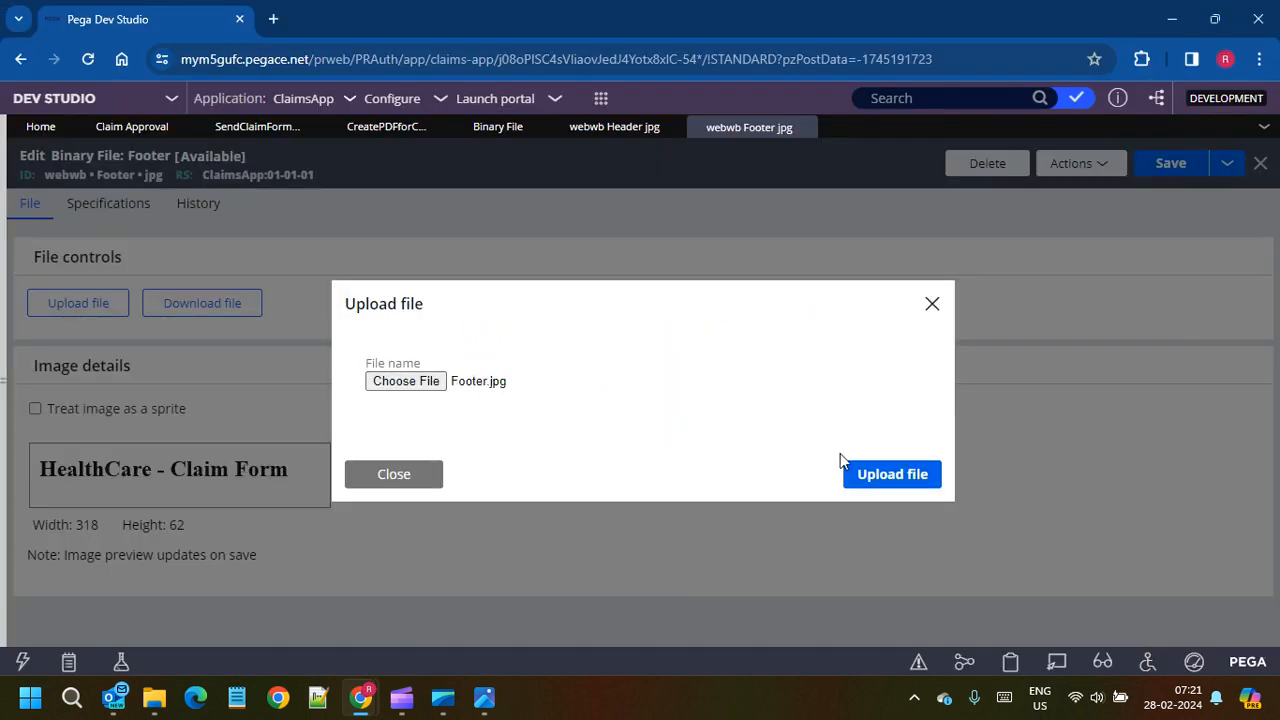
{"action": "left_click", "coordinate": [885, 474]}
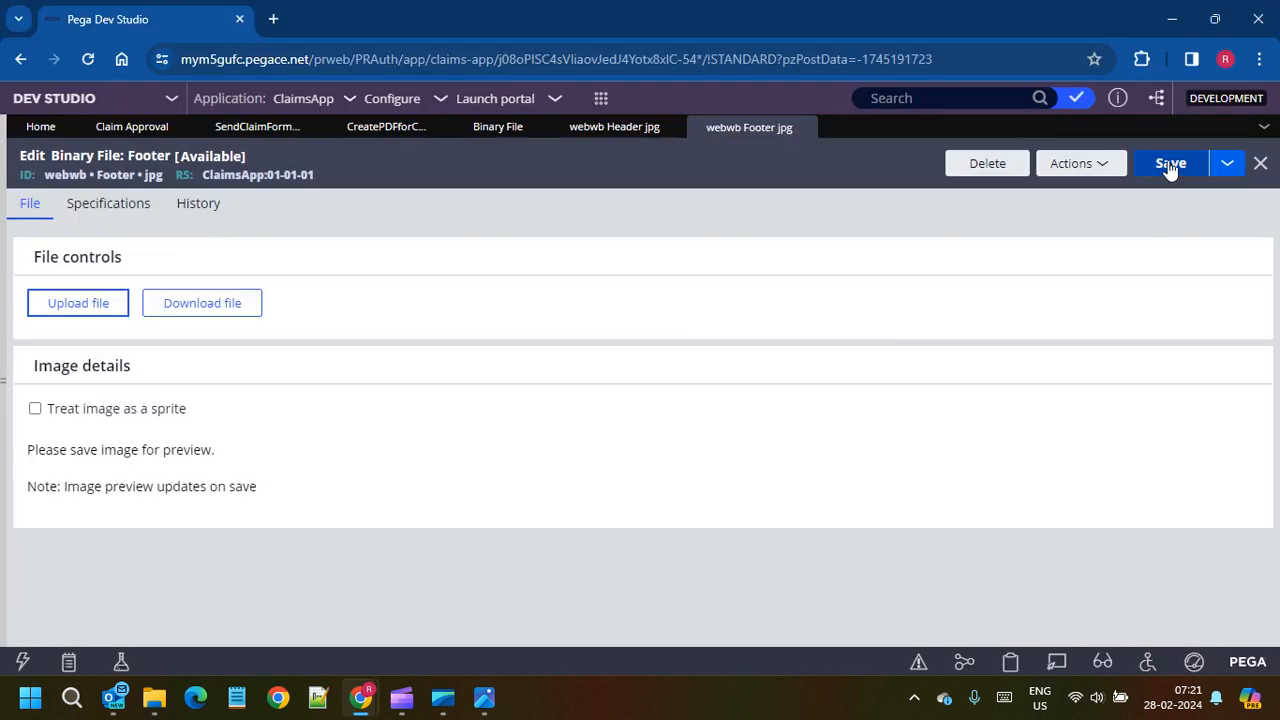
{"action": "left_click", "coordinate": [1170, 164]}
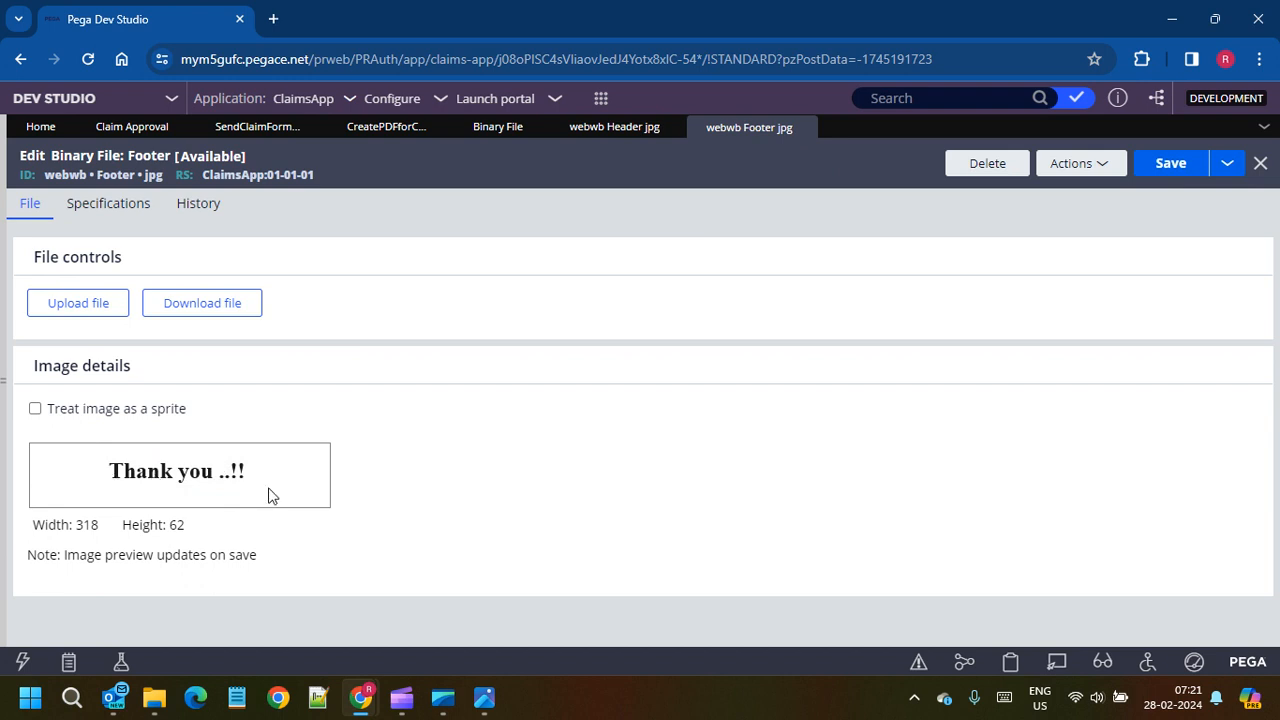
Step: Review the record IDs of the Header and Footer binary files
{"action": "left_click", "coordinate": [609, 136]}
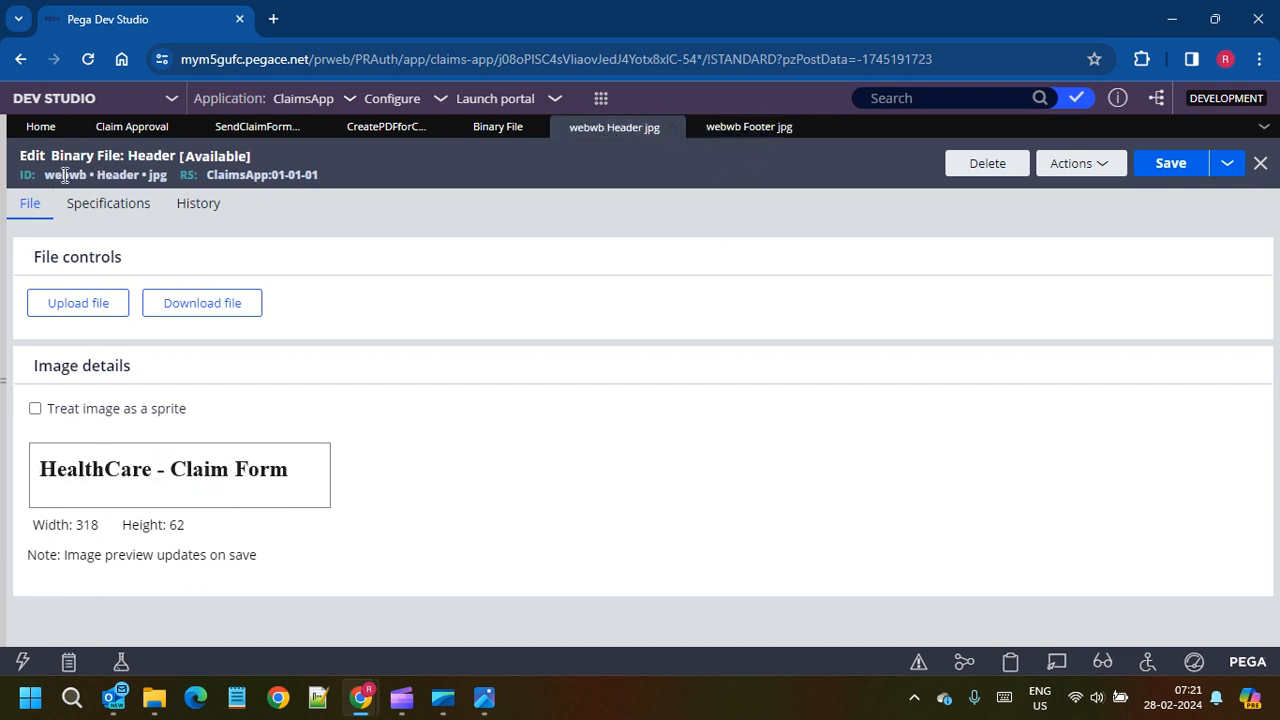
{"action": "left_click_drag", "start_coordinate": [44, 174], "coordinate": [168, 174]}
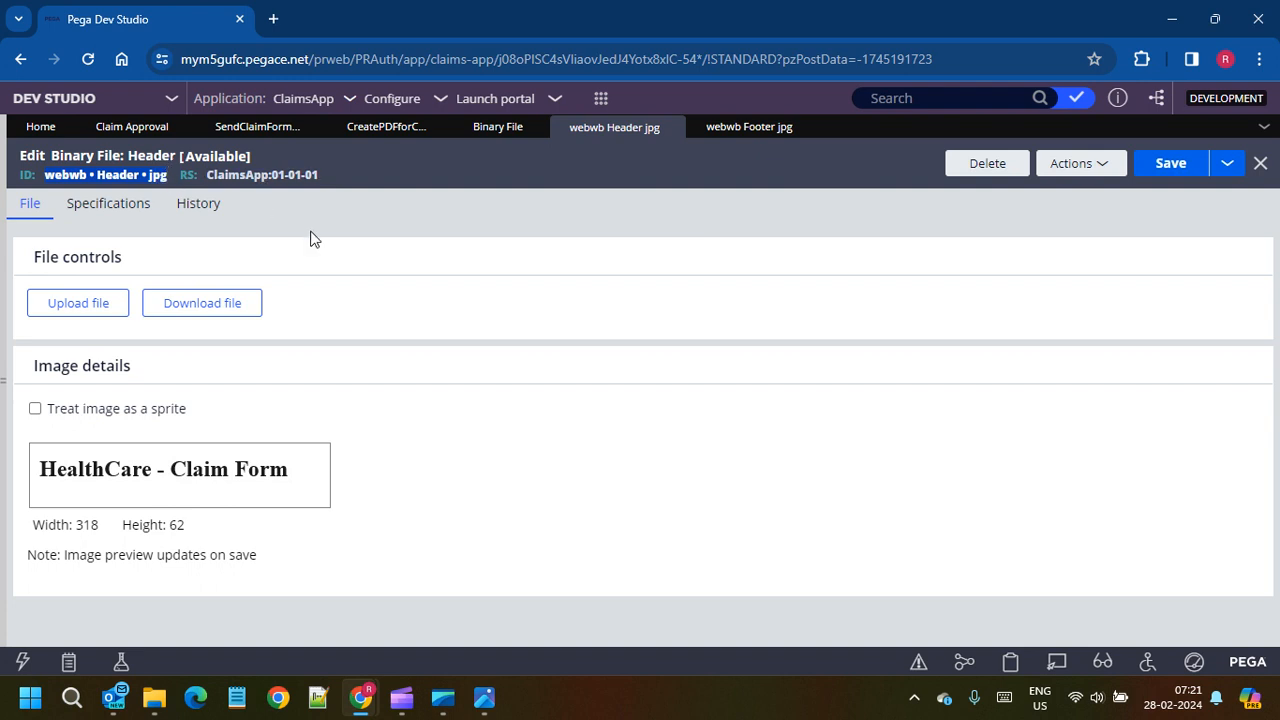
{"action": "left_click", "coordinate": [742, 130]}
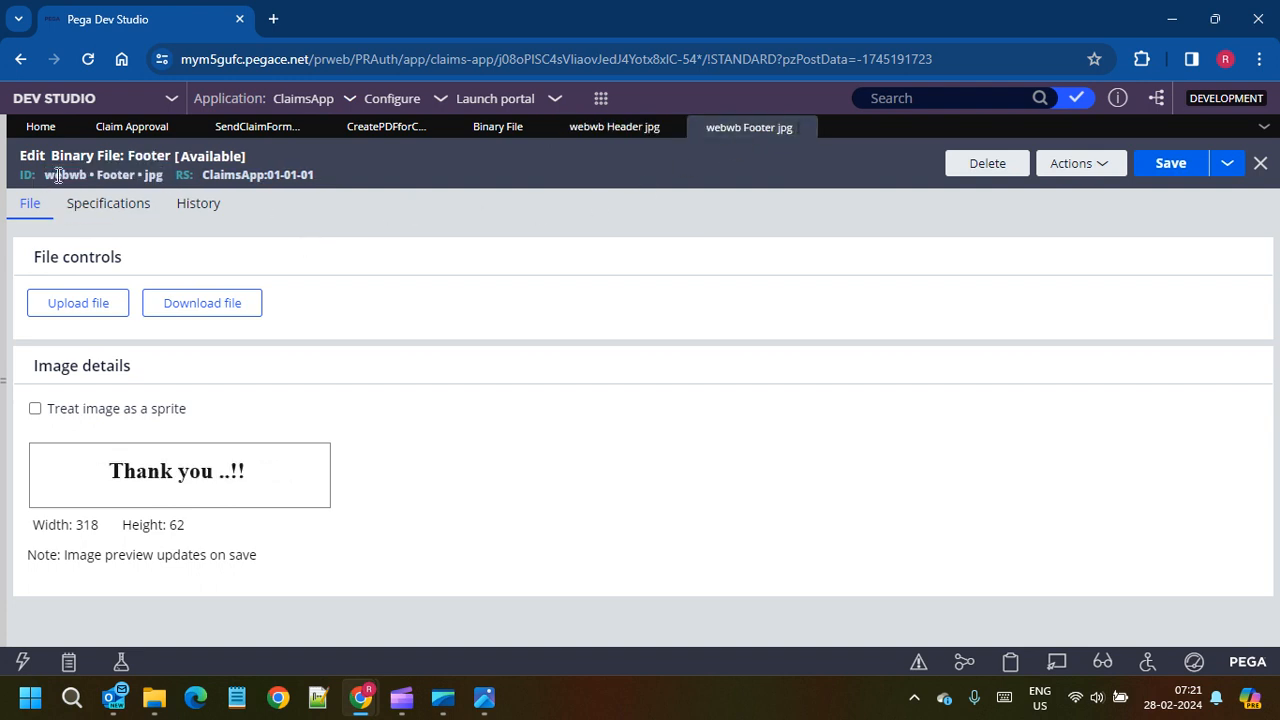
{"action": "left_click_drag", "start_coordinate": [58, 175], "coordinate": [195, 177]}
{"action": "left_click", "coordinate": [614, 130]}
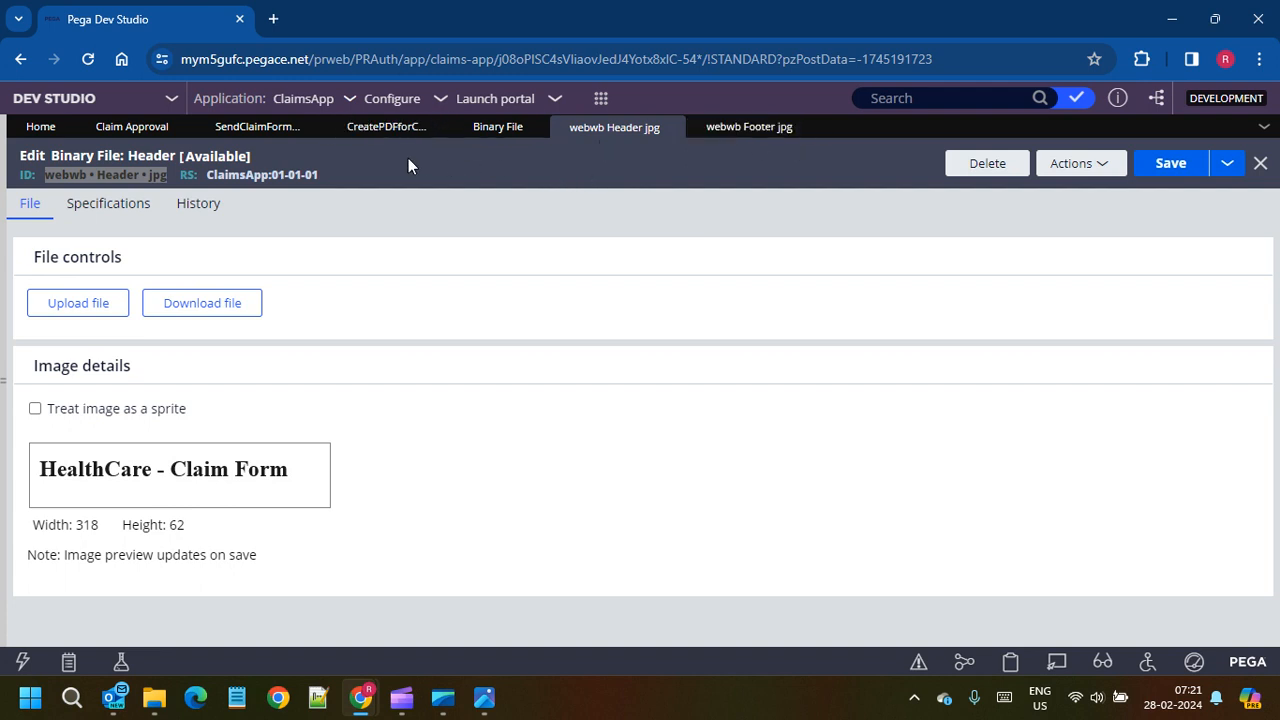
Step: Check the step name in the Claim Approval case type, search for "fillclaimde" and open the FillClaimDetails section
{"action": "left_click", "coordinate": [893, 100]}
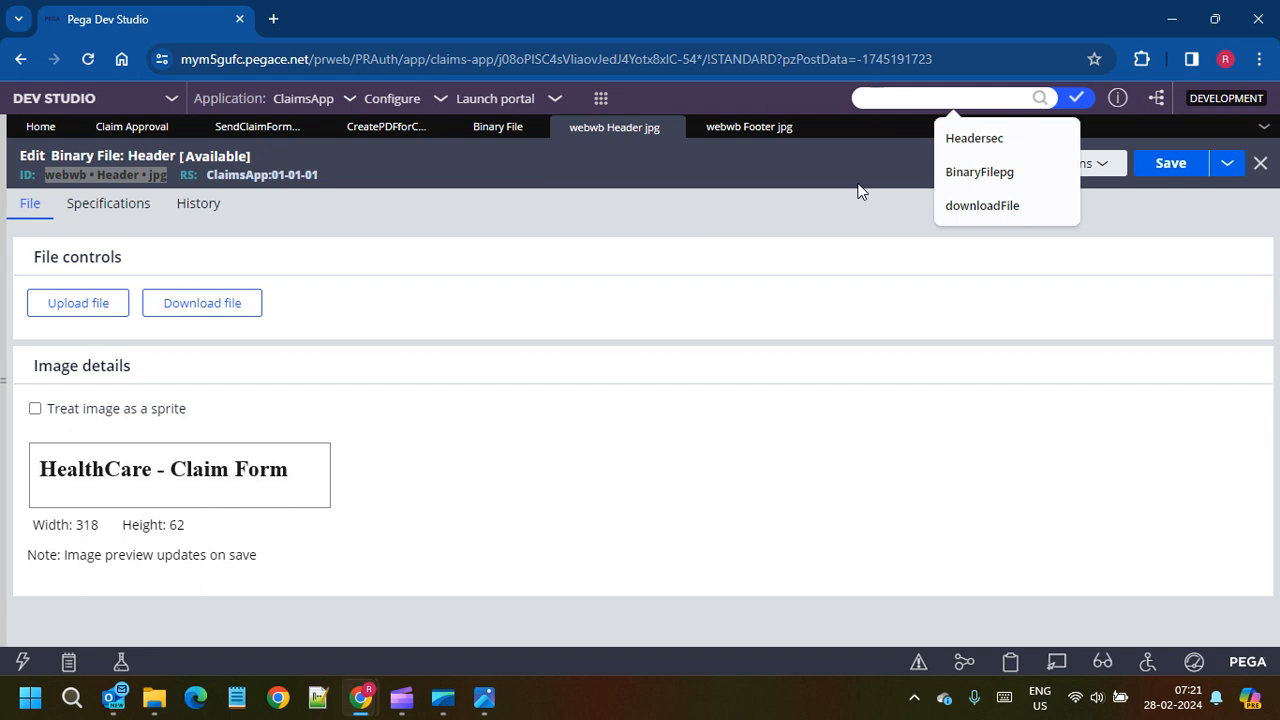
{"action": "type", "text": "cla"}
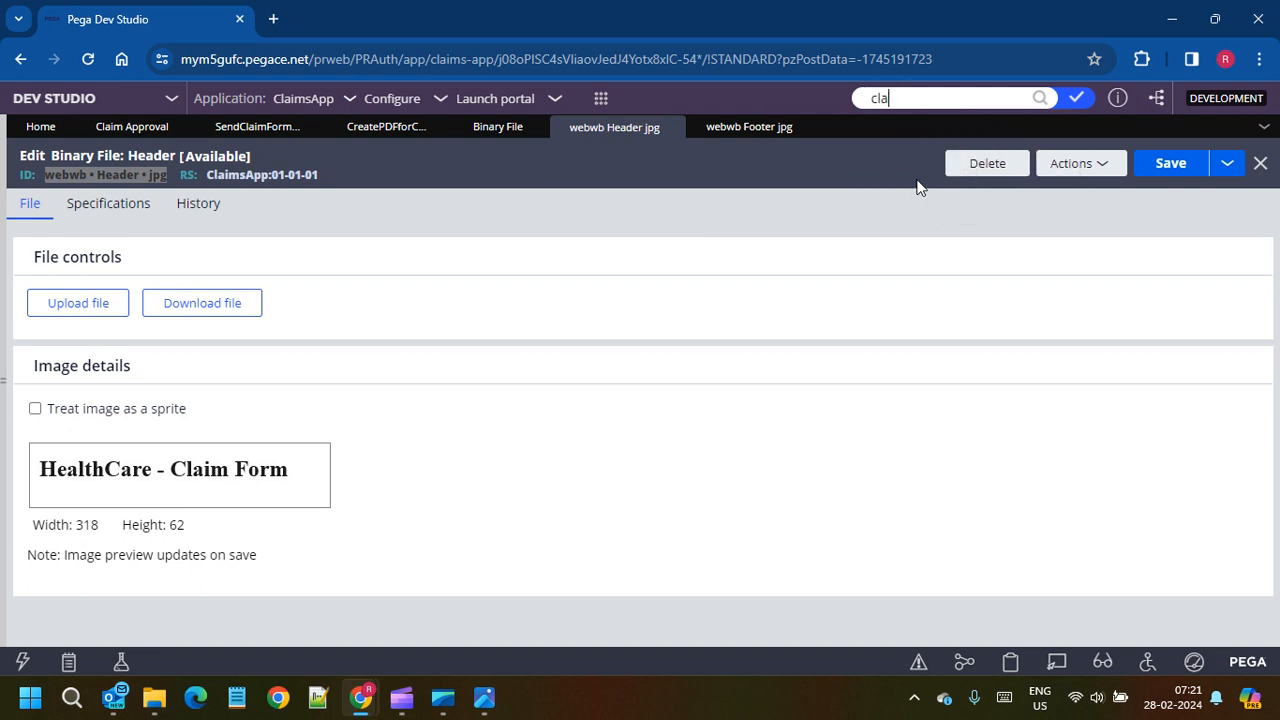
{"action": "left_click", "coordinate": [131, 126]}
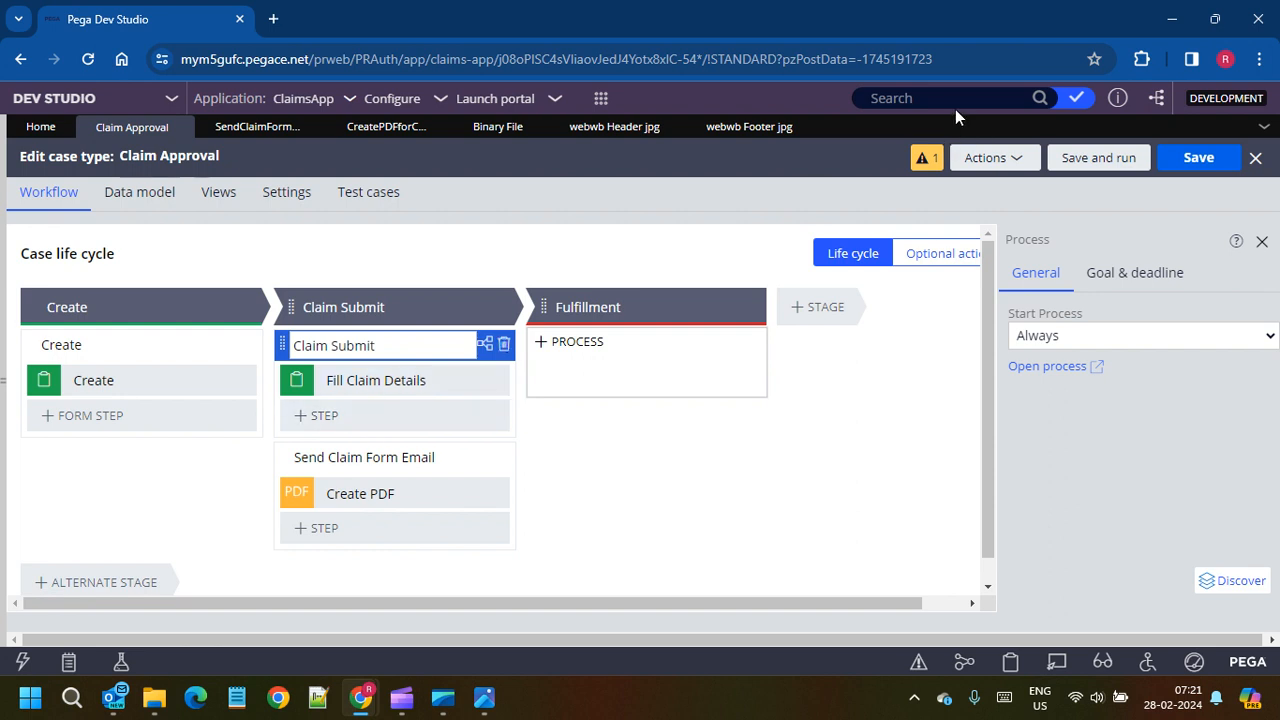
{"action": "left_click", "coordinate": [875, 96]}
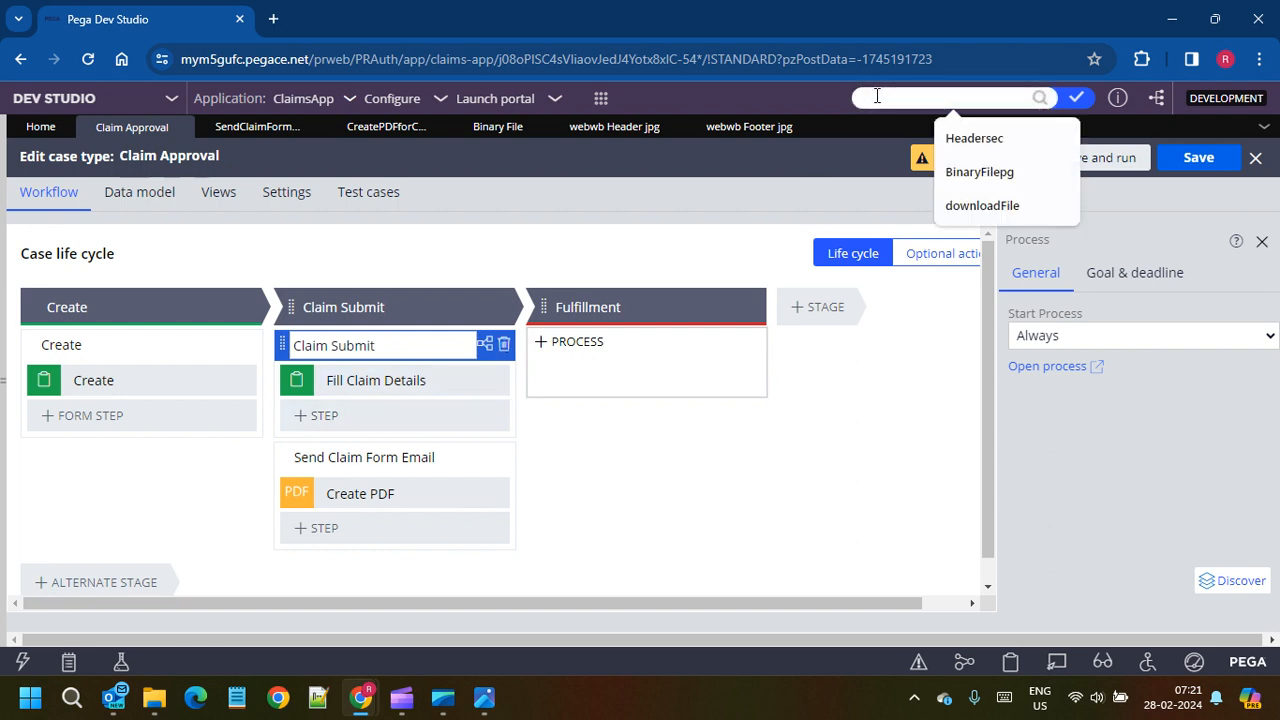
{"action": "type", "text": "claimde"}
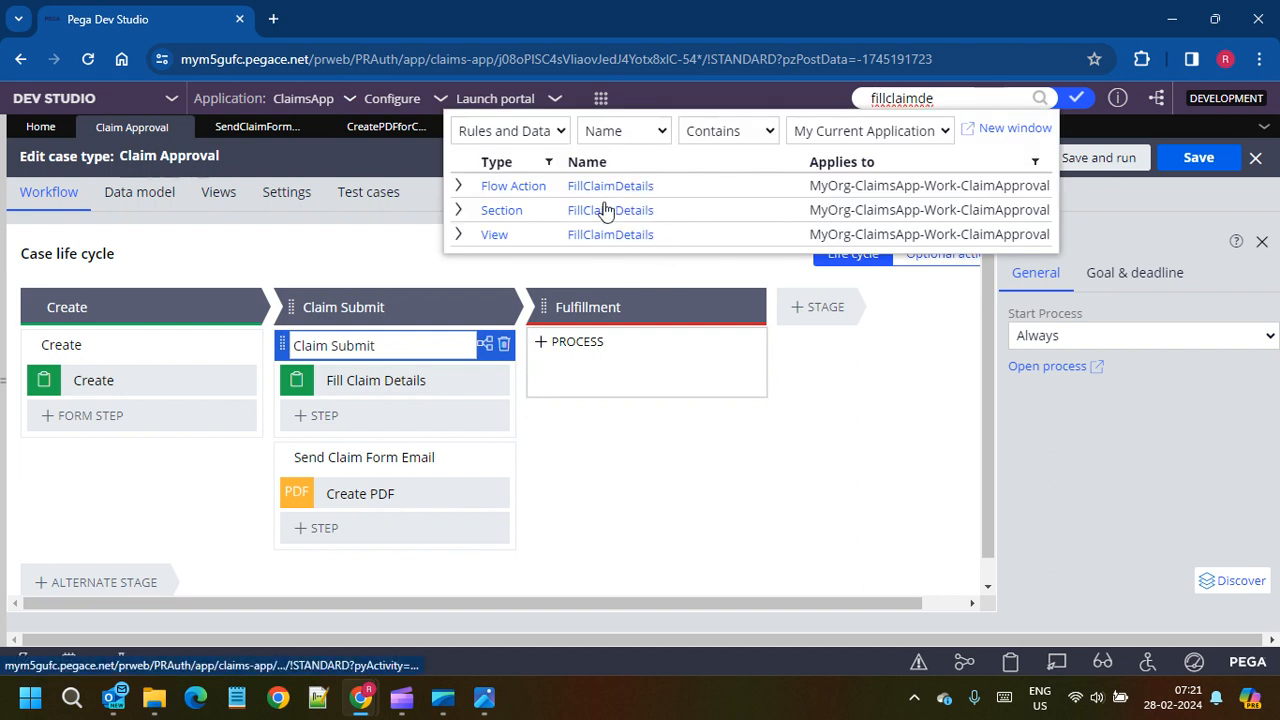
{"action": "left_click", "coordinate": [605, 210]}
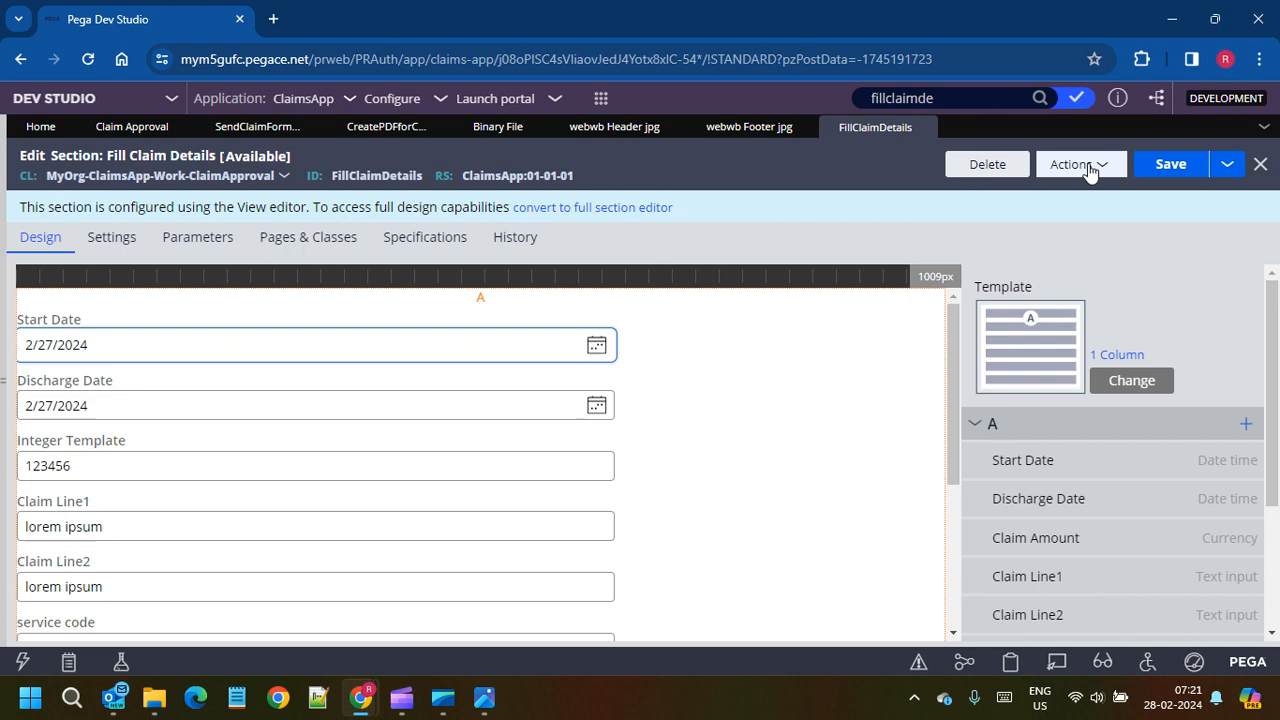
Step: Start creating a new section record from the FillClaimDetails section
{"action": "left_click", "coordinate": [1090, 168]}
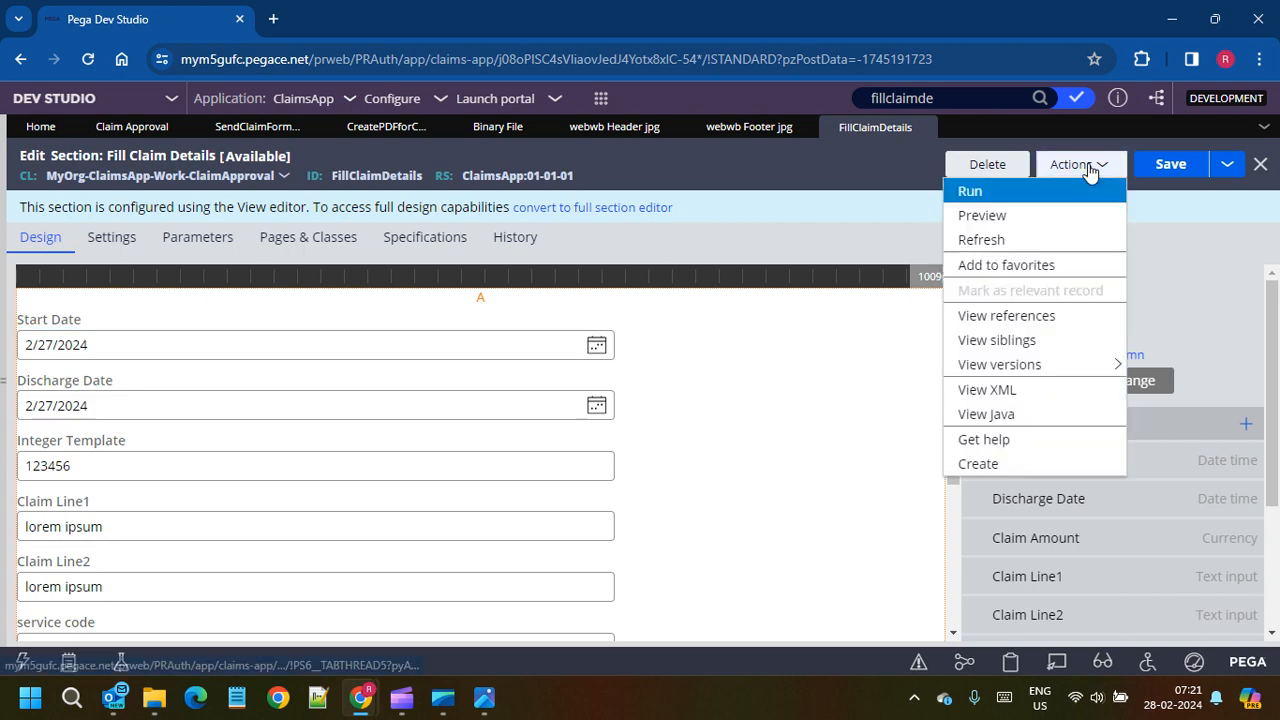
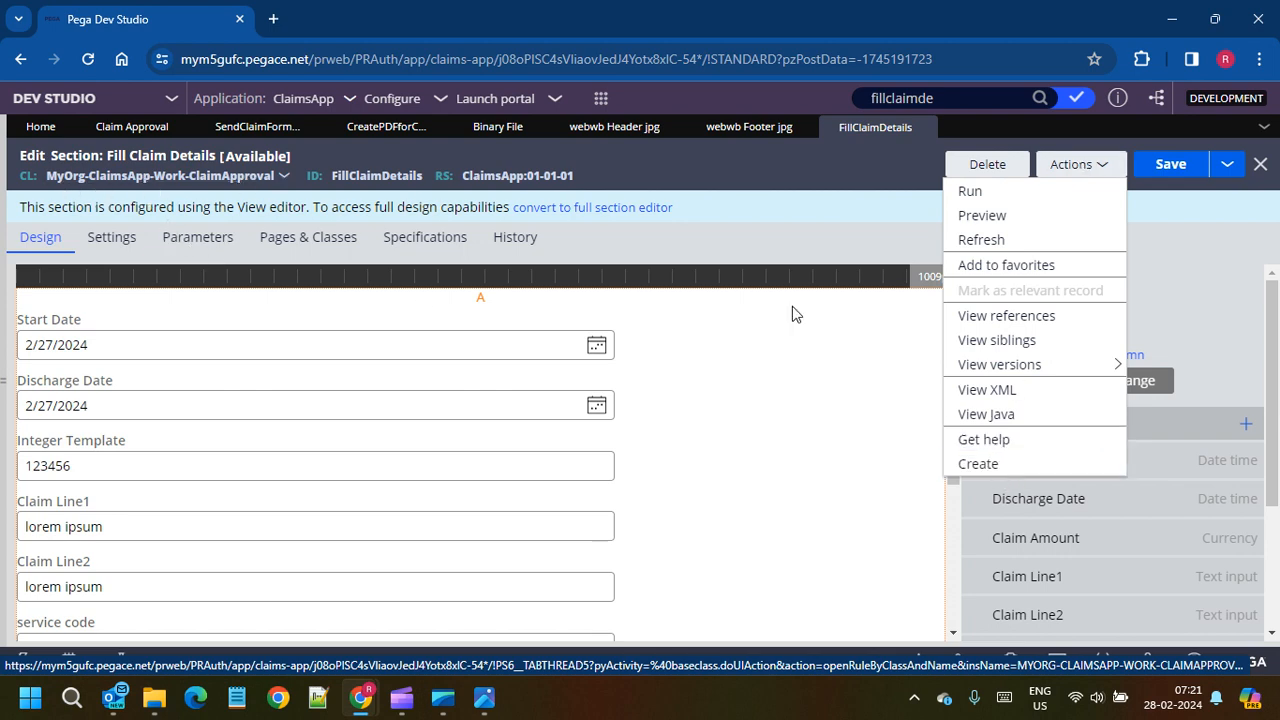
{"action": "left_click", "coordinate": [978, 463]}
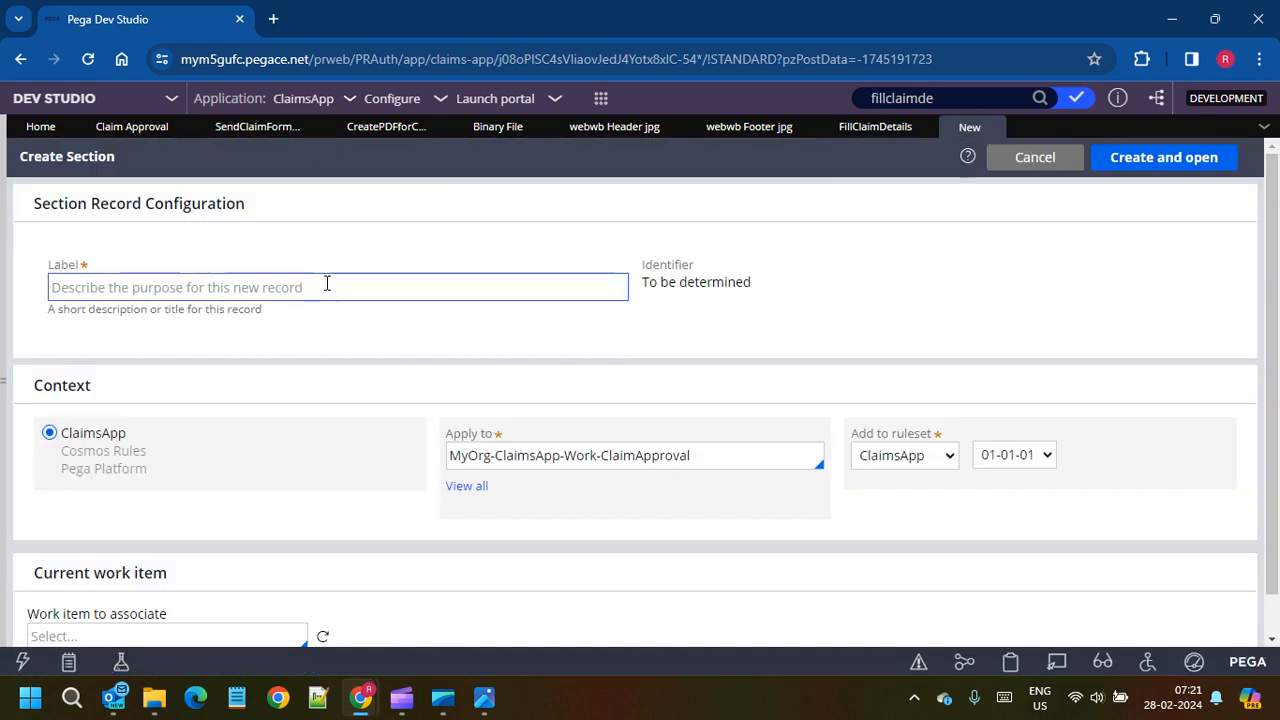
Step: Create and open a section labelled HealthcareHeader in the MyOrg-ClaimsApp-Work-ClaimApproval class
{"action": "left_click", "coordinate": [407, 283]}
{"action": "type", "text": "HealthcareHeader"}
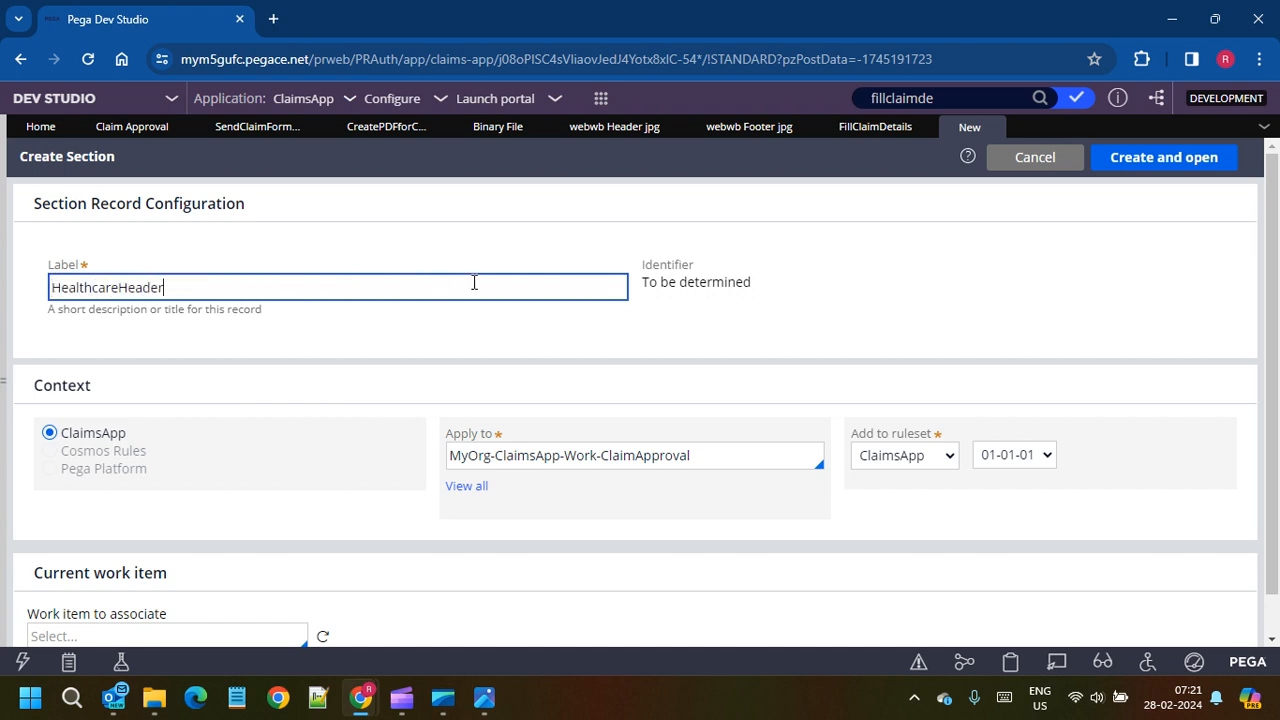
{"action": "left_click", "coordinate": [511, 331]}
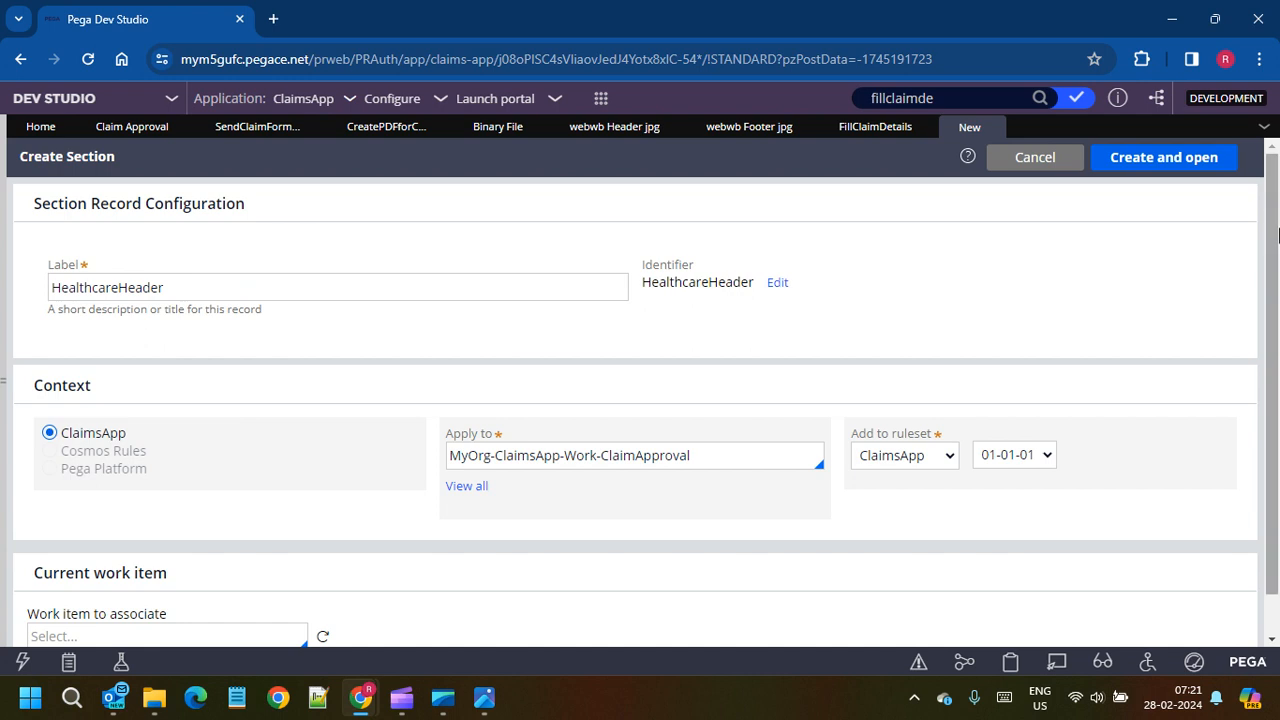
{"action": "double_click", "coordinate": [723, 285]}
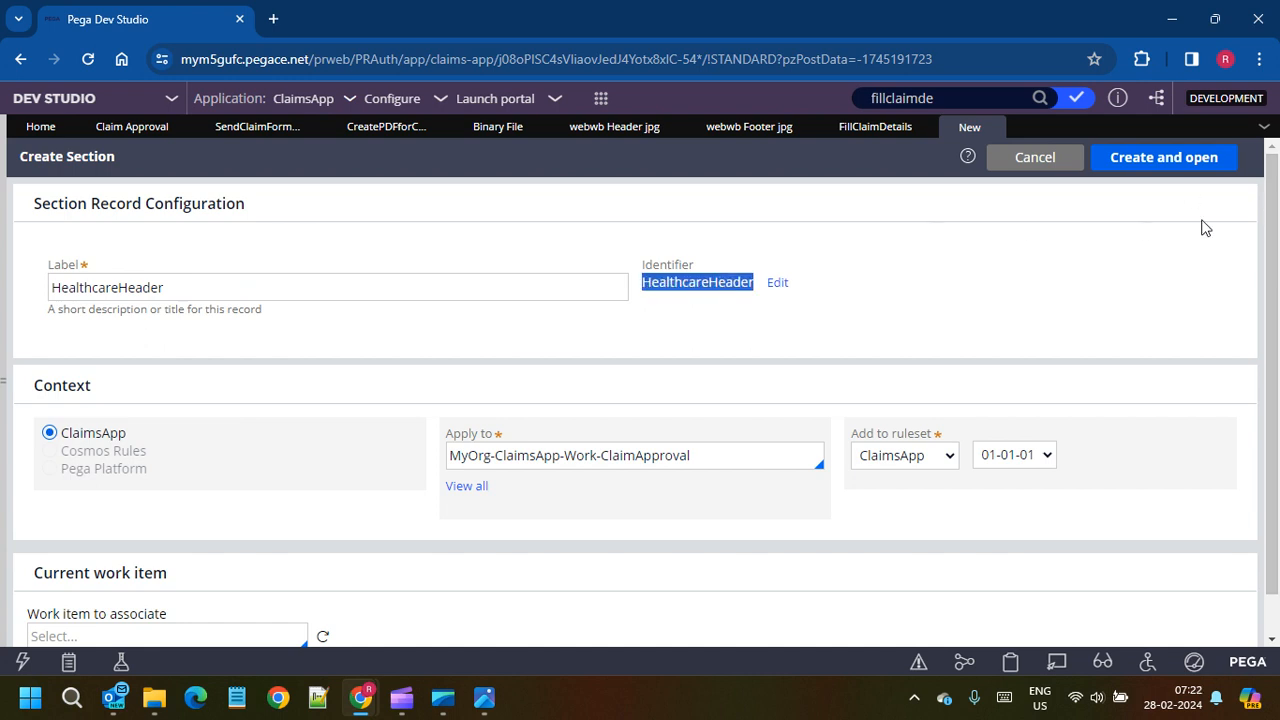
{"action": "left_click", "coordinate": [1149, 162]}
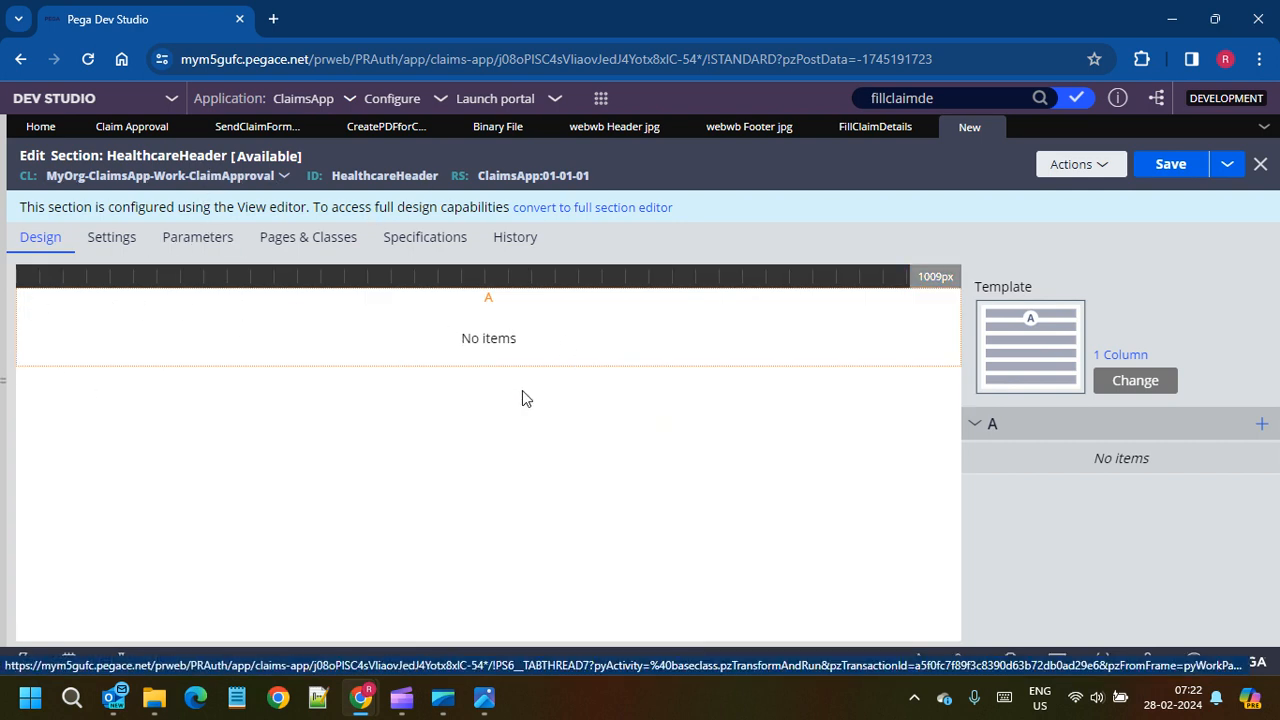
Step: Add an Image control to region A of the HealthcareHeader section
{"action": "left_click", "coordinate": [1261, 424]}
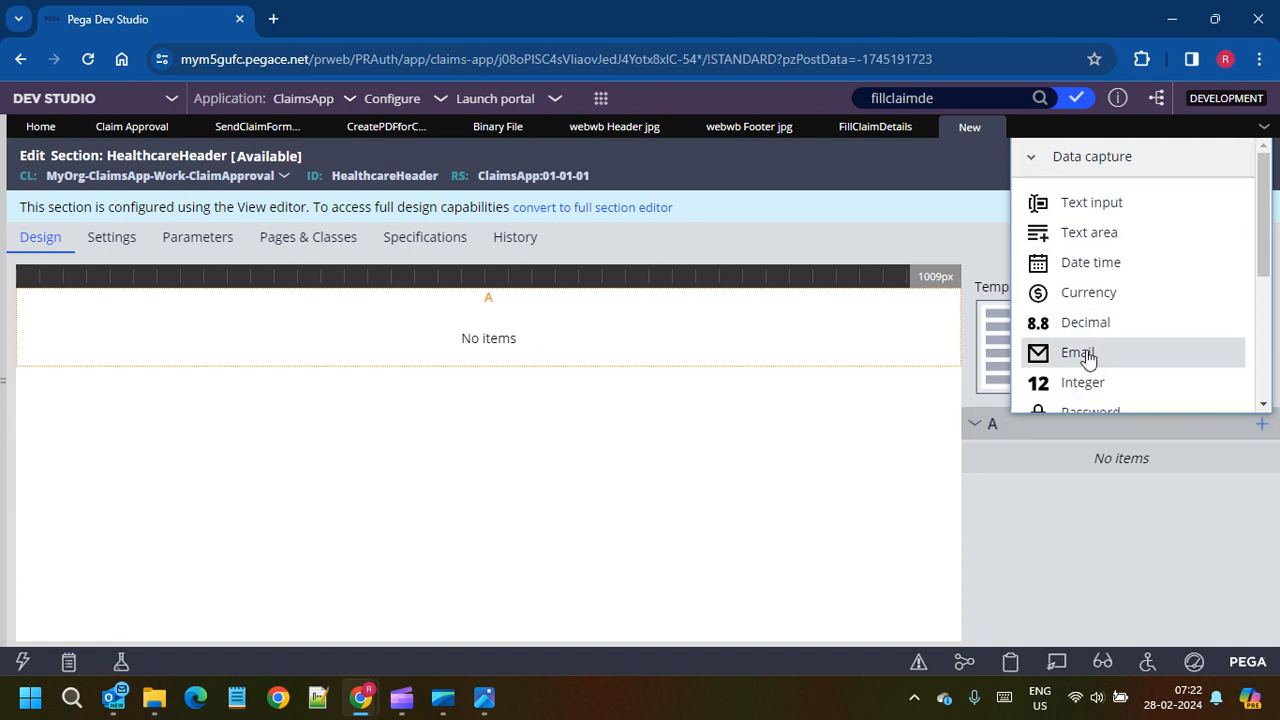
{"action": "scroll", "coordinate": [1100, 385], "scroll_direction": "down", "scroll_amount": 3}
{"action": "left_click", "coordinate": [1028, 393]}
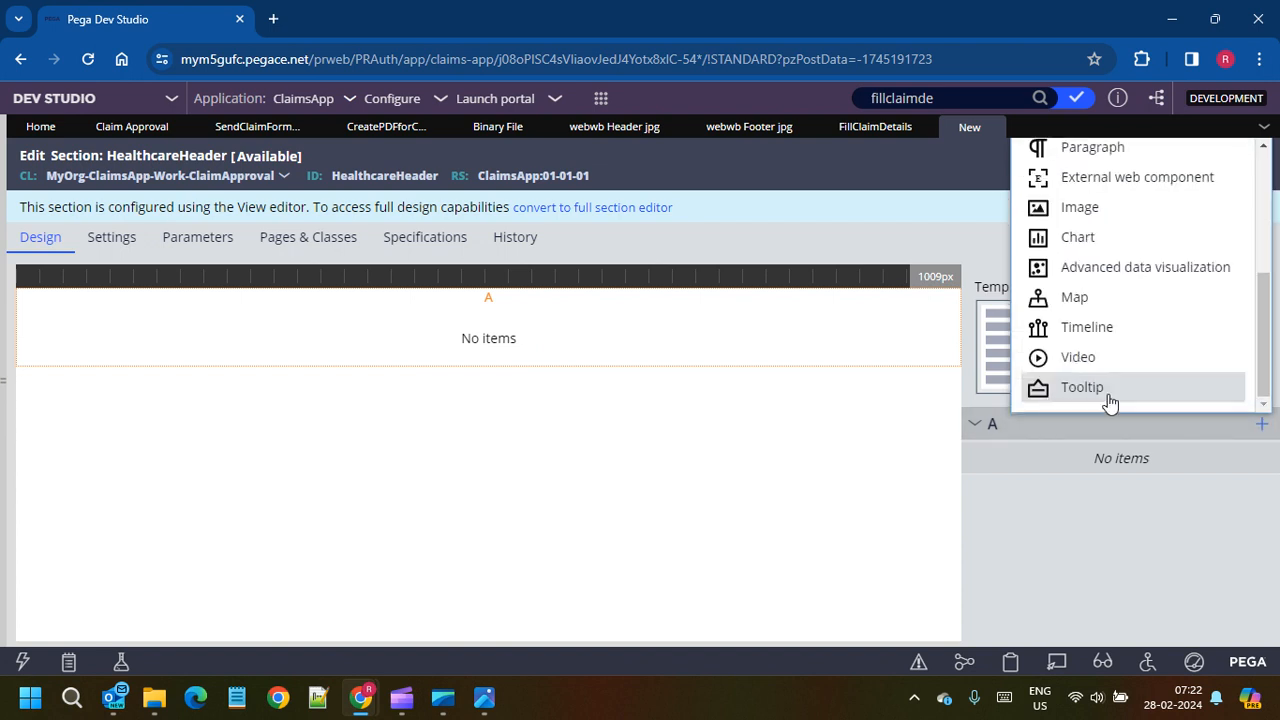
{"action": "left_click", "coordinate": [1080, 207]}
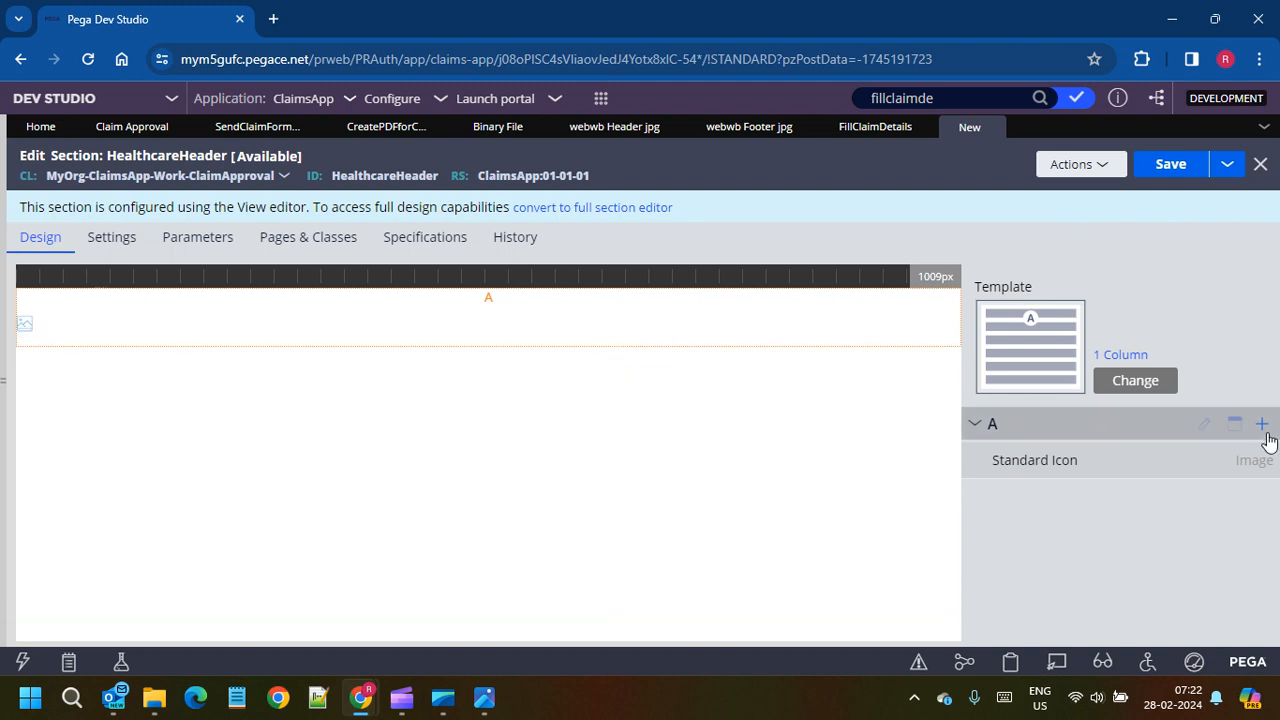
Step: Set the header image control's icon source to Image and search the available images for "header"
{"action": "left_click", "coordinate": [55, 318]}
{"action": "double_click", "coordinate": [55, 318]}
{"action": "left_click", "coordinate": [494, 286]}
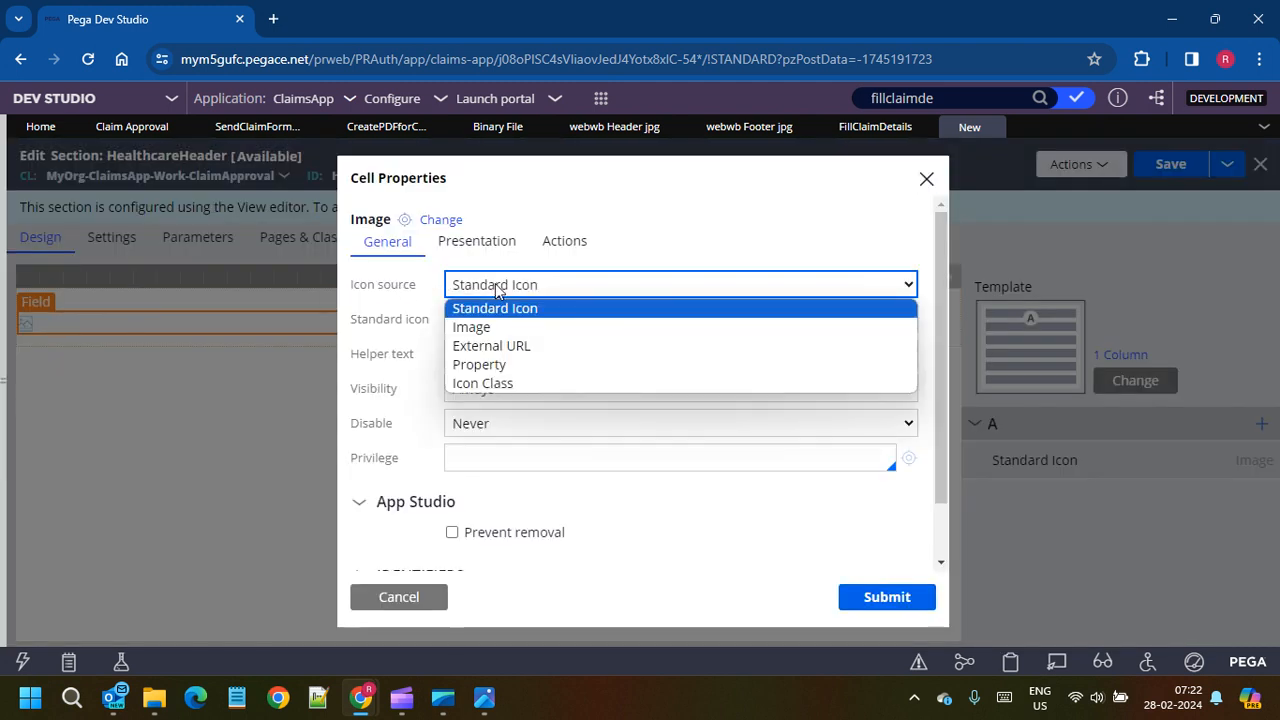
{"action": "left_click", "coordinate": [488, 328]}
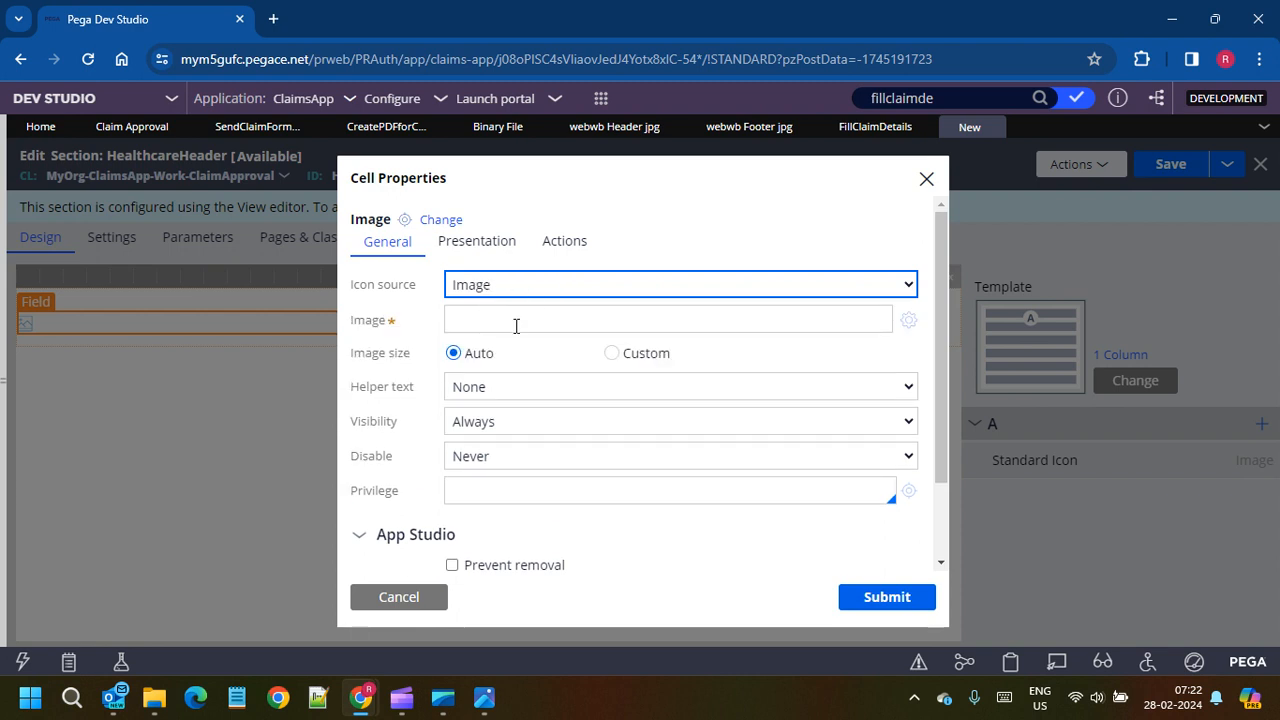
{"action": "left_click", "coordinate": [909, 324]}
{"action": "left_click", "coordinate": [466, 202]}
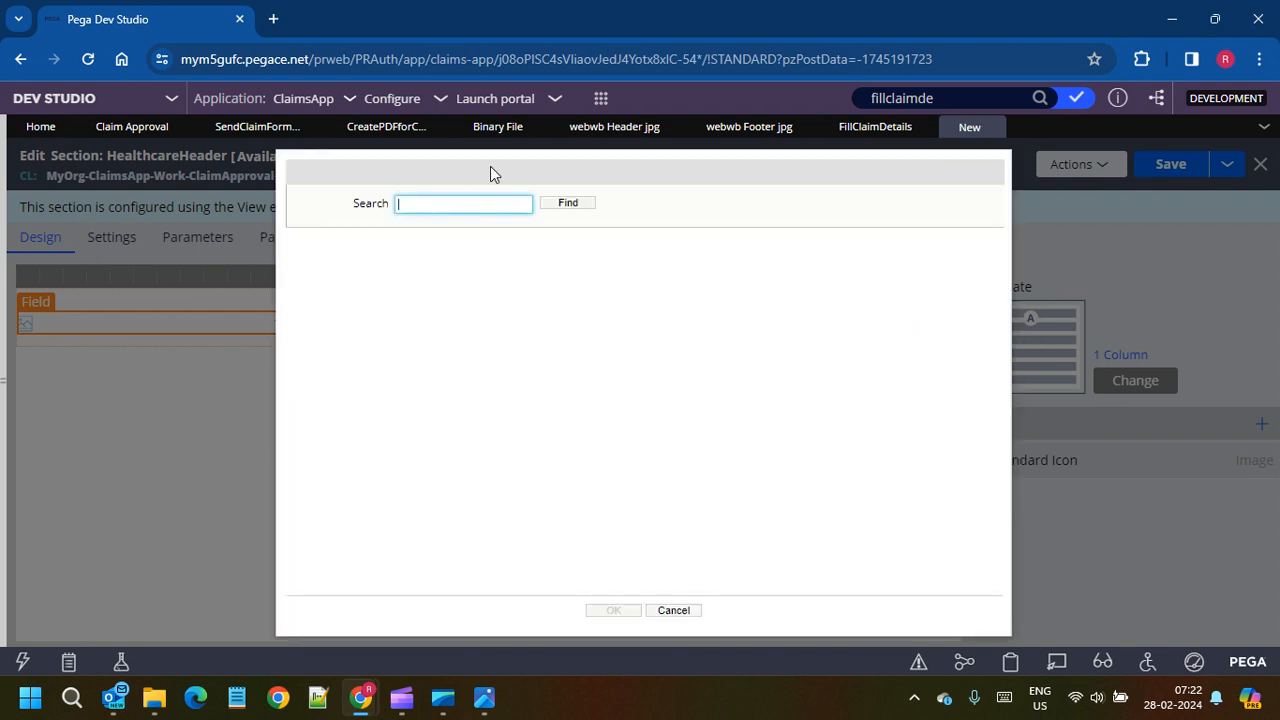
{"action": "type", "text": "header"}
{"action": "key", "text": "Return"}
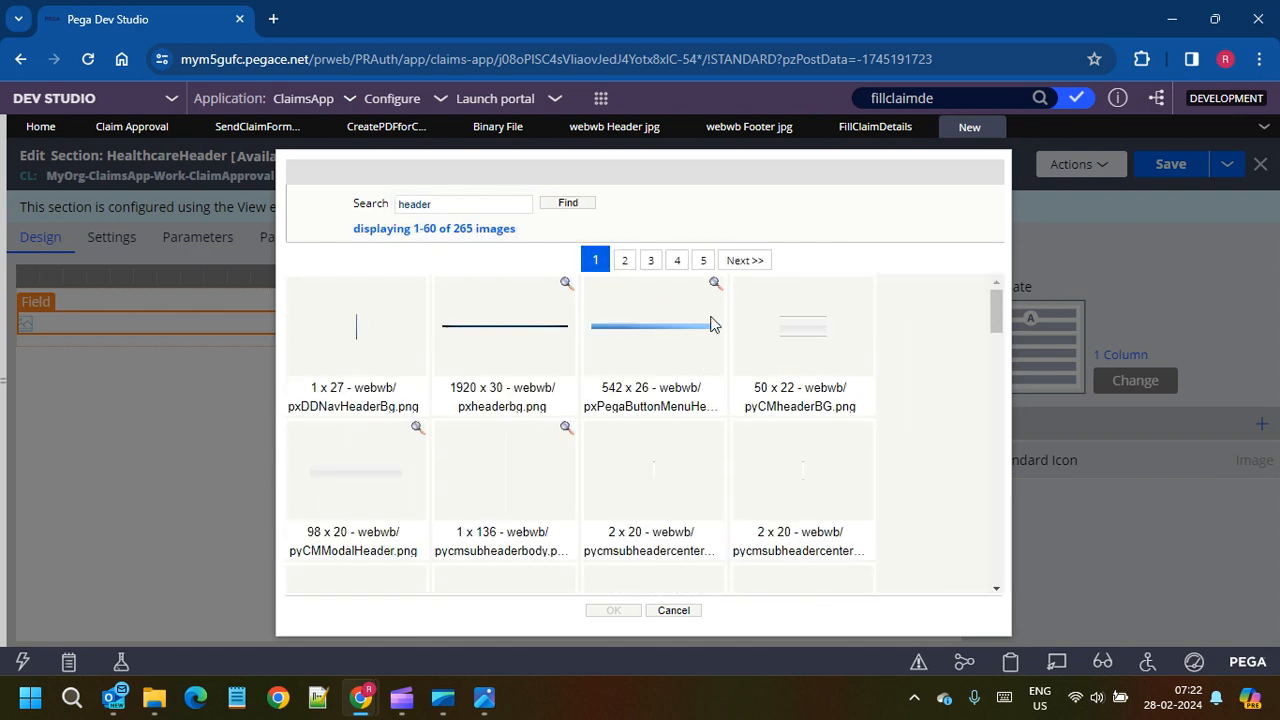
Step: Choose webwb/Header.jpg as the control's image, submit the cell properties and save the HealthcareHeader section
{"action": "left_click", "coordinate": [452, 205]}
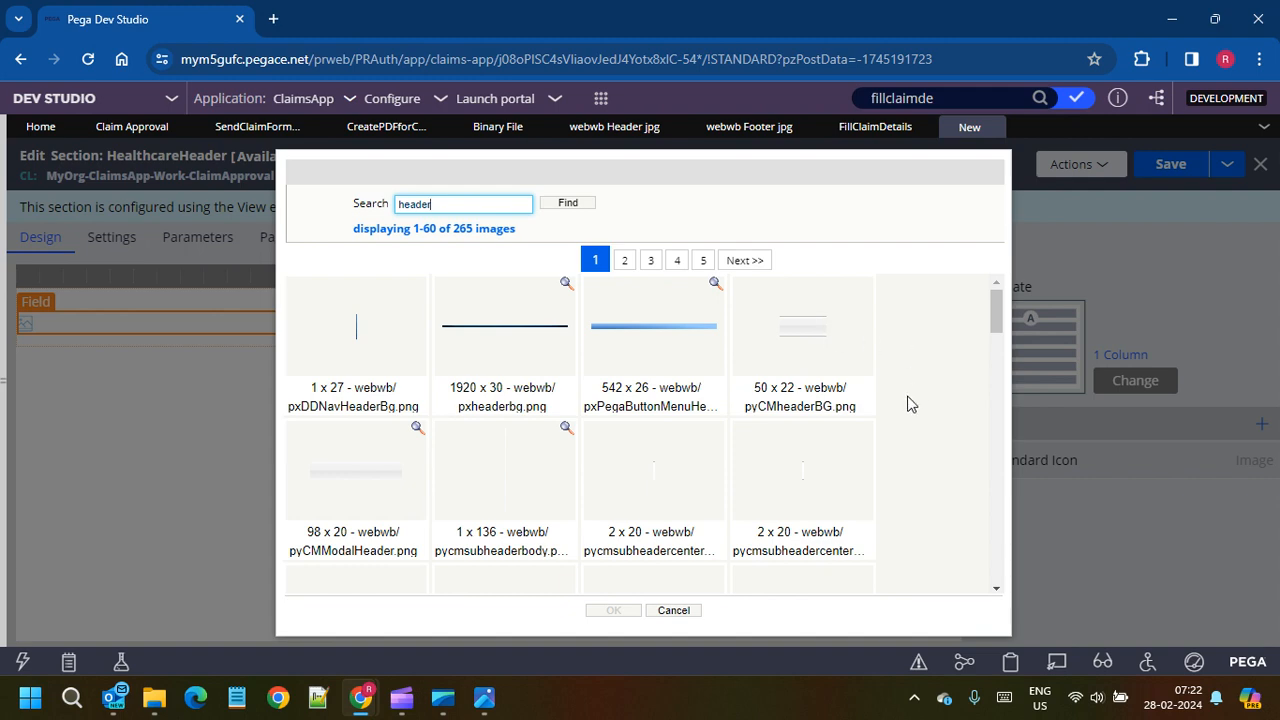
{"action": "scroll", "coordinate": [805, 456], "scroll_direction": "down", "scroll_amount": 2}
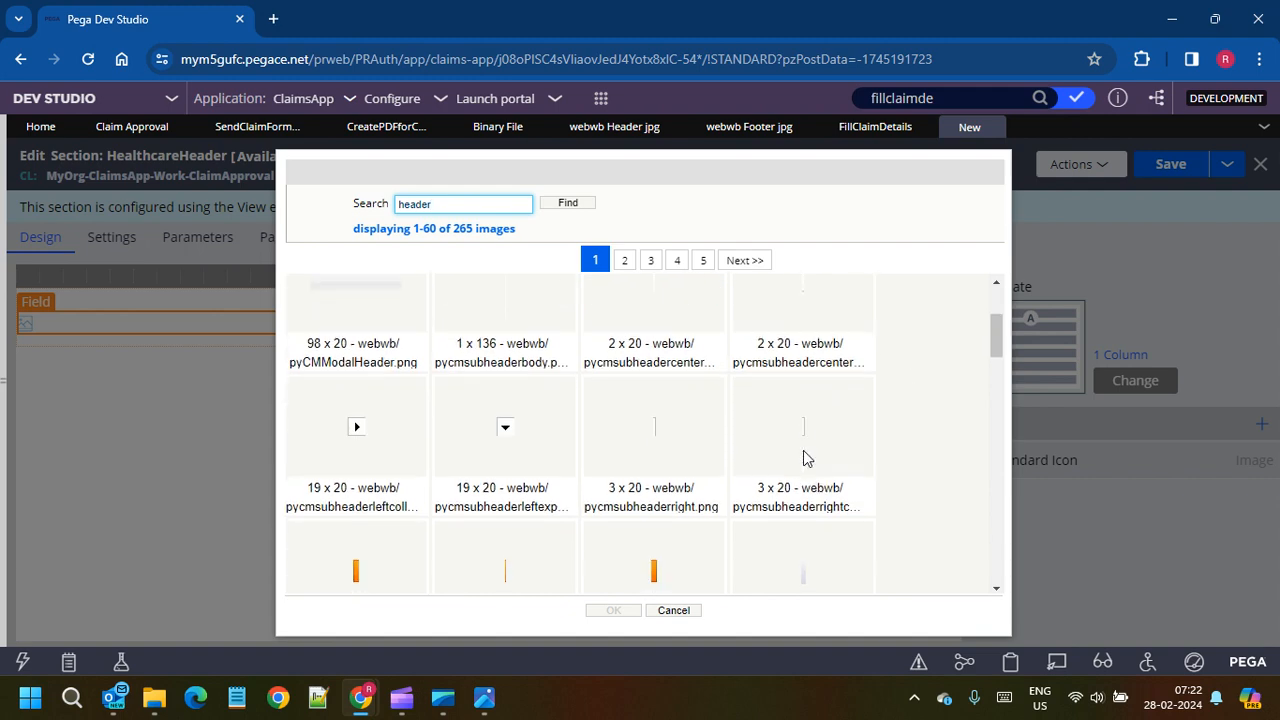
{"action": "scroll", "coordinate": [805, 456], "scroll_direction": "down", "scroll_amount": 4}
{"action": "scroll", "coordinate": [806, 451], "scroll_direction": "down", "scroll_amount": 2}
{"action": "scroll", "coordinate": [806, 451], "scroll_direction": "up", "scroll_amount": 3}
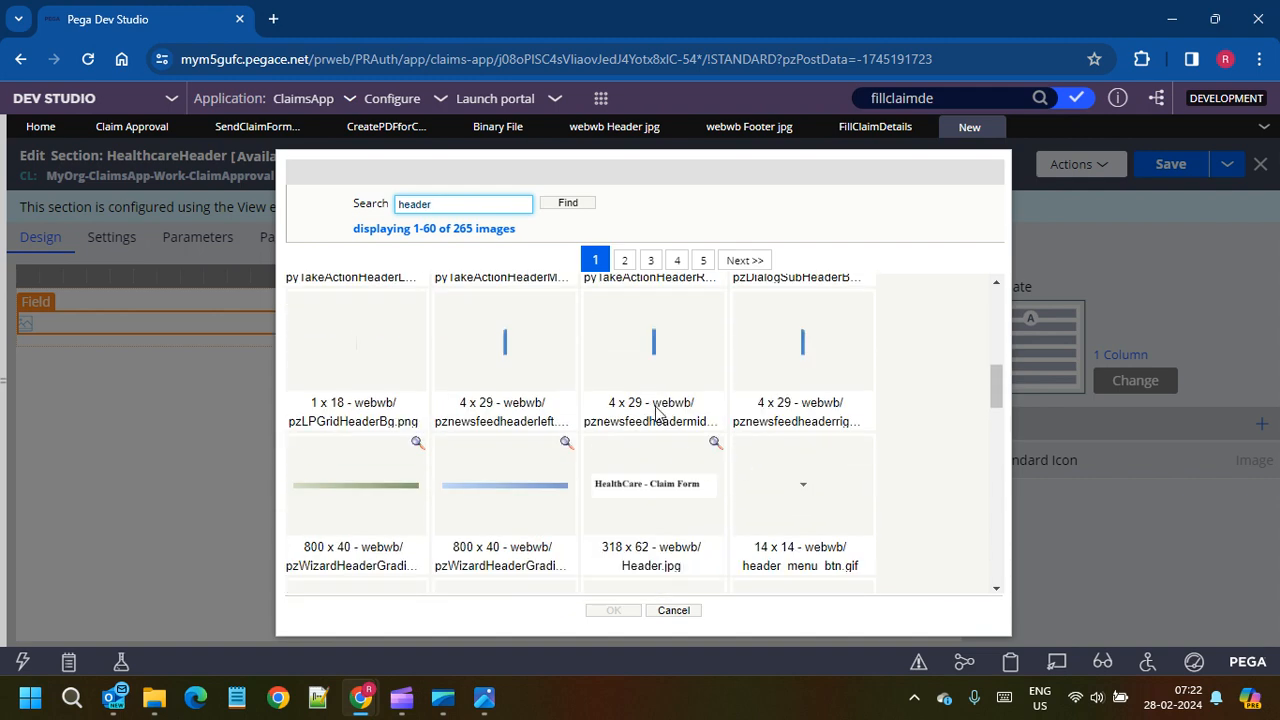
{"action": "left_click", "coordinate": [650, 493]}
{"action": "left_click", "coordinate": [614, 610]}
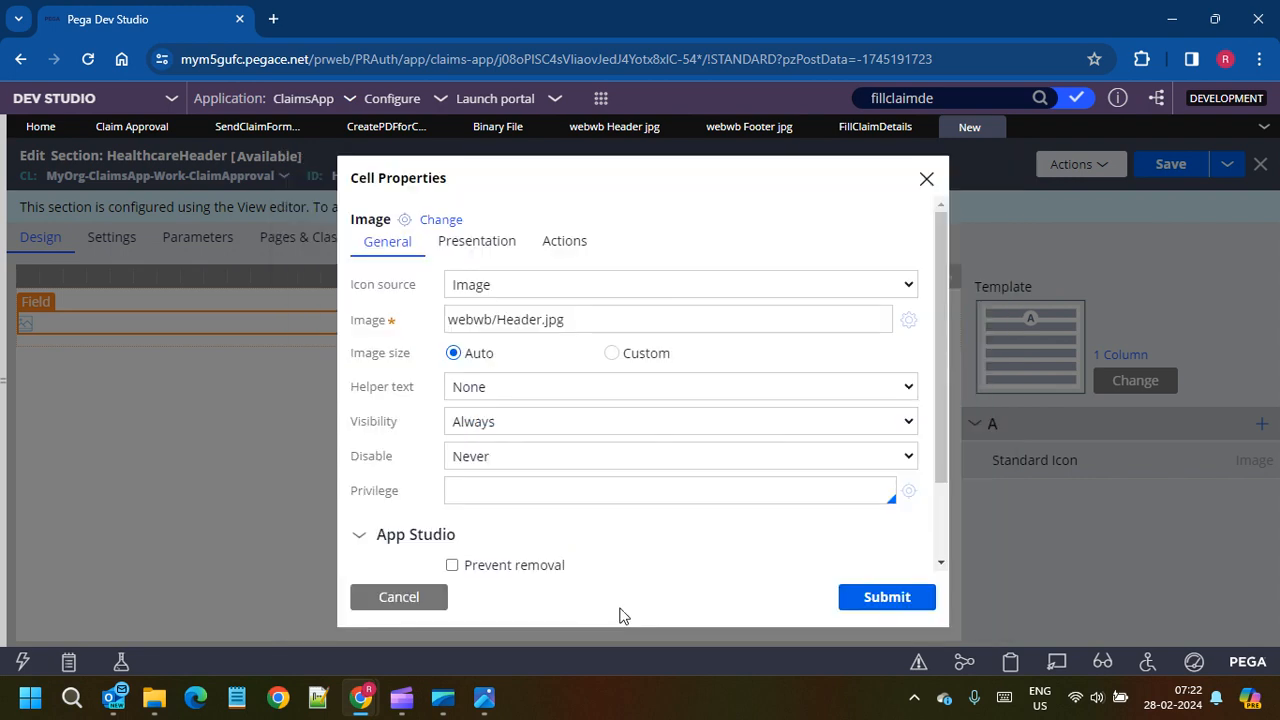
{"action": "left_click", "coordinate": [888, 601]}
{"action": "left_click", "coordinate": [1170, 165]}
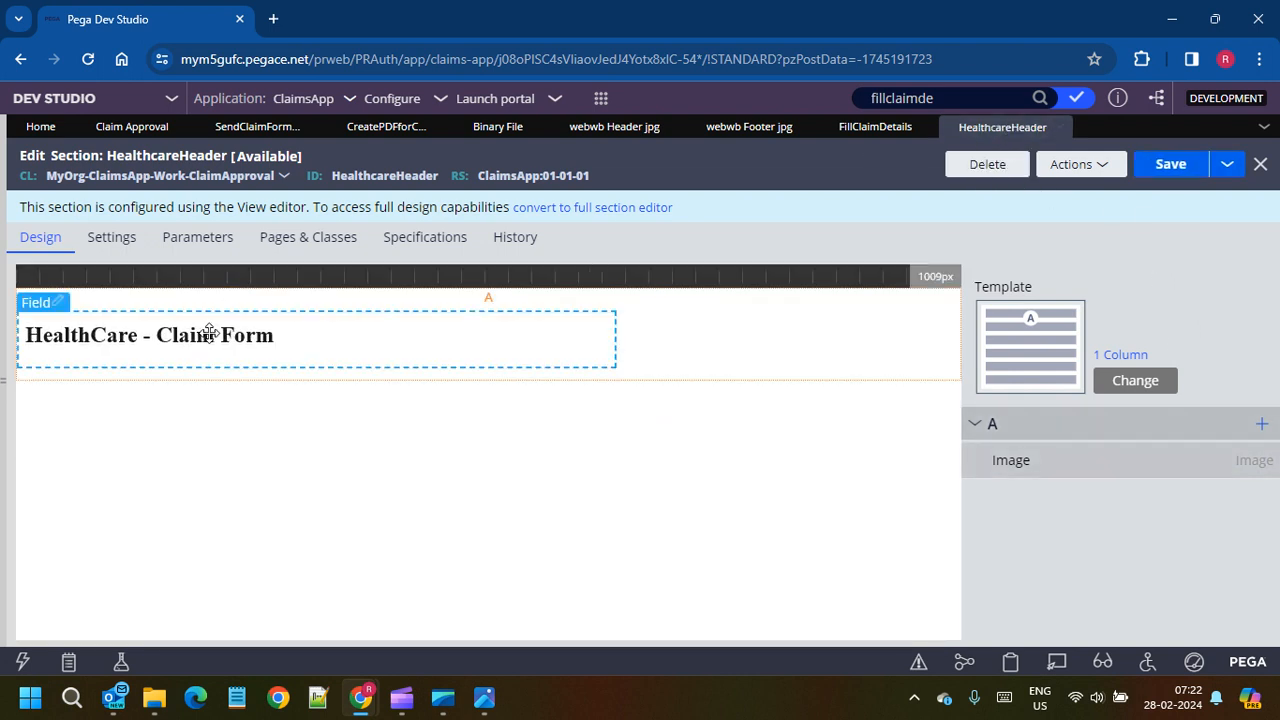
Step: Create and open another section labelled HeathcareFooter in the same ClaimApproval class
{"action": "left_click", "coordinate": [1085, 175]}
{"action": "left_click", "coordinate": [1000, 461]}
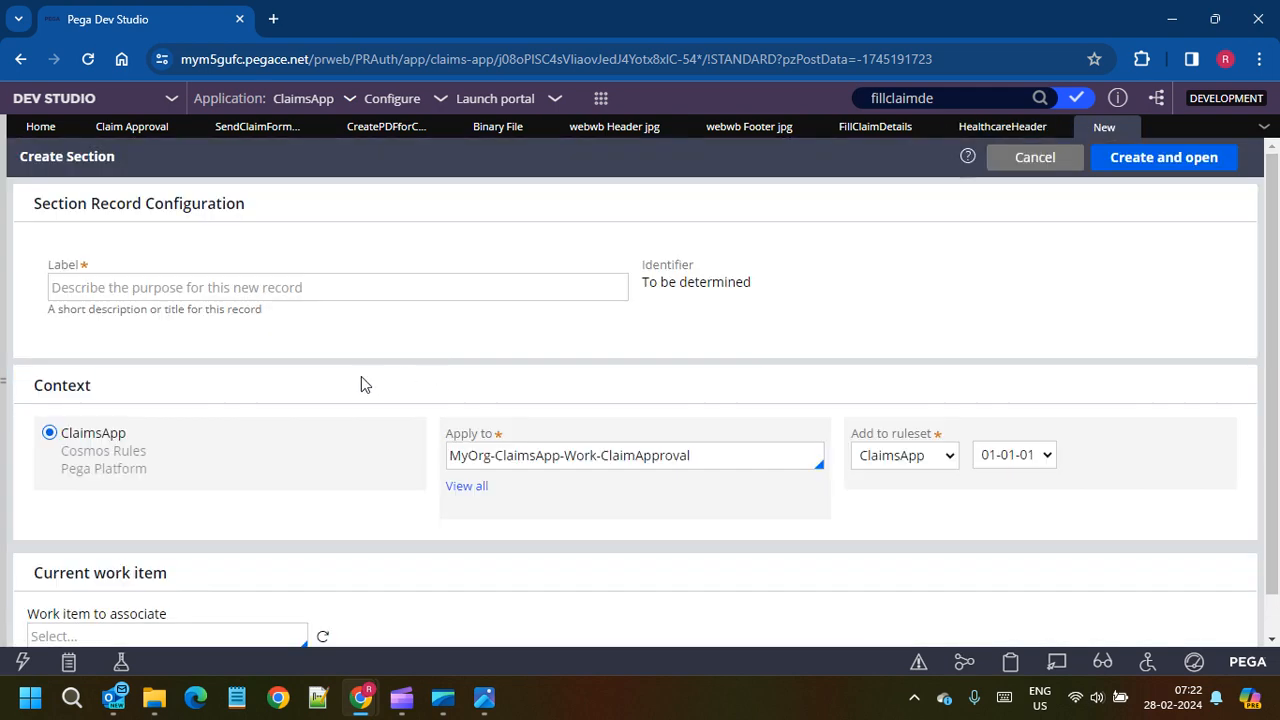
{"action": "left_click", "coordinate": [228, 288]}
{"action": "type", "text": "HeathcareFooter"}
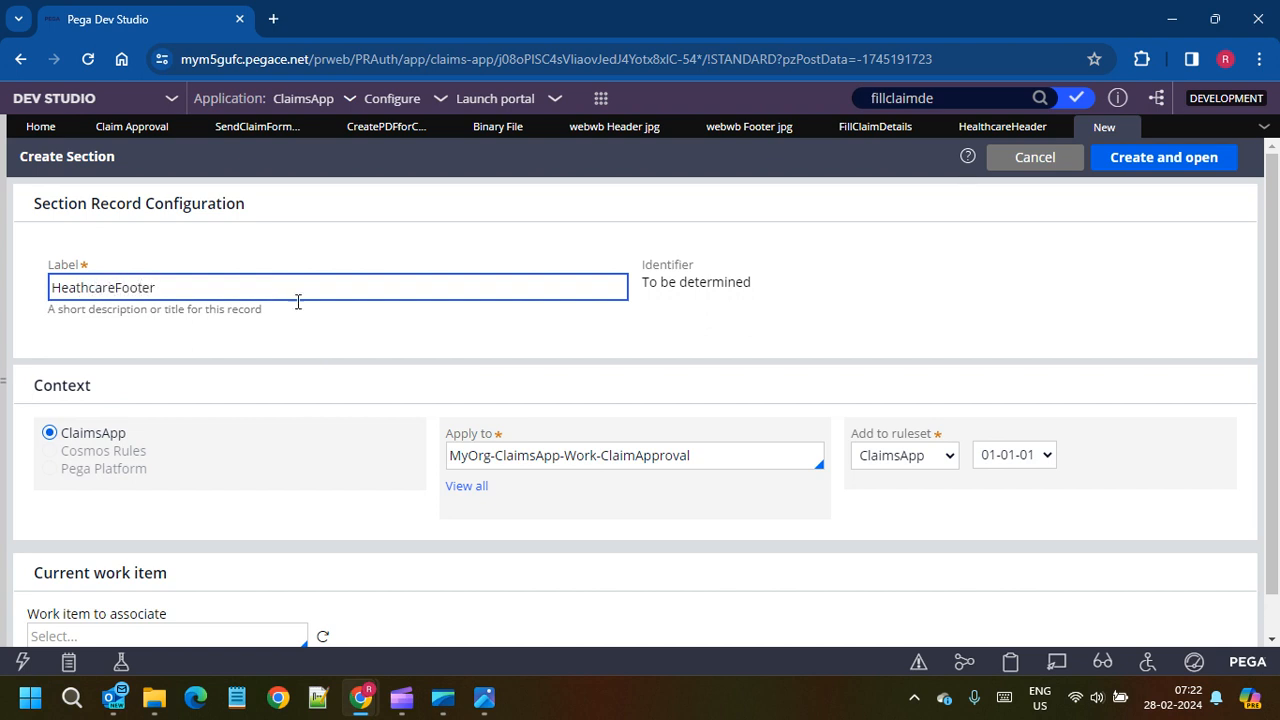
{"action": "left_click", "coordinate": [333, 342]}
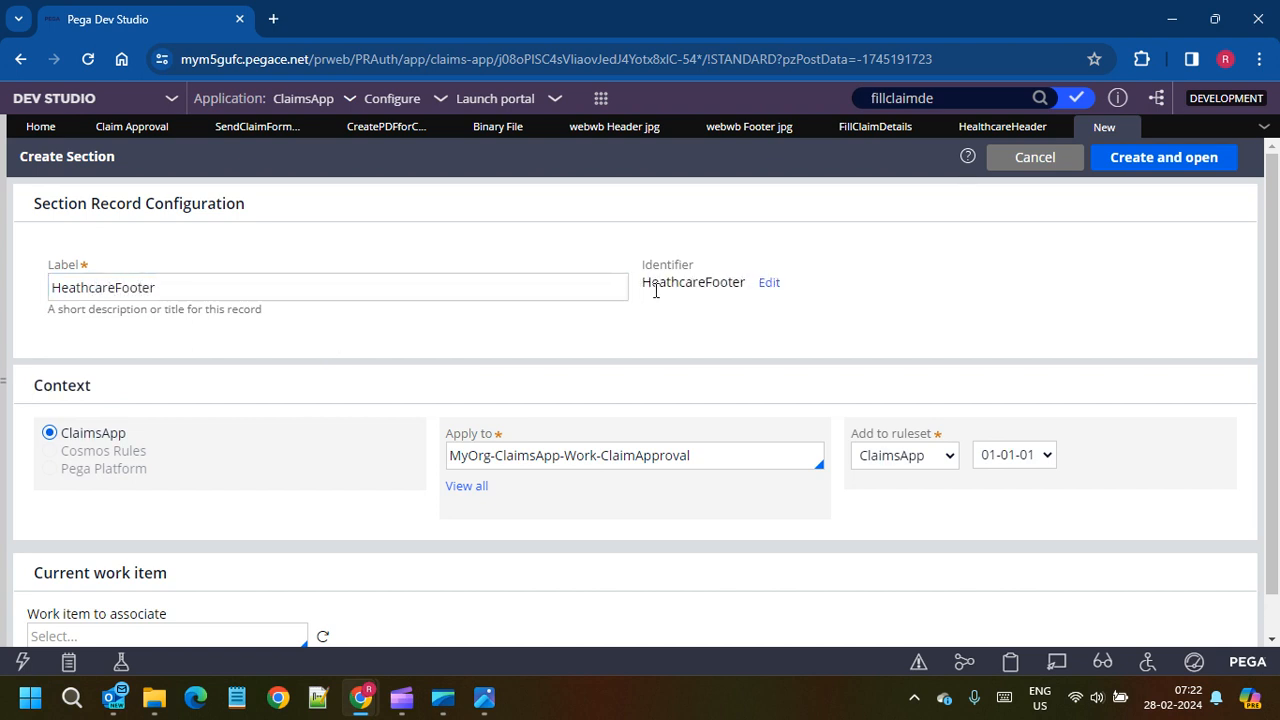
{"action": "left_click", "coordinate": [1163, 164]}
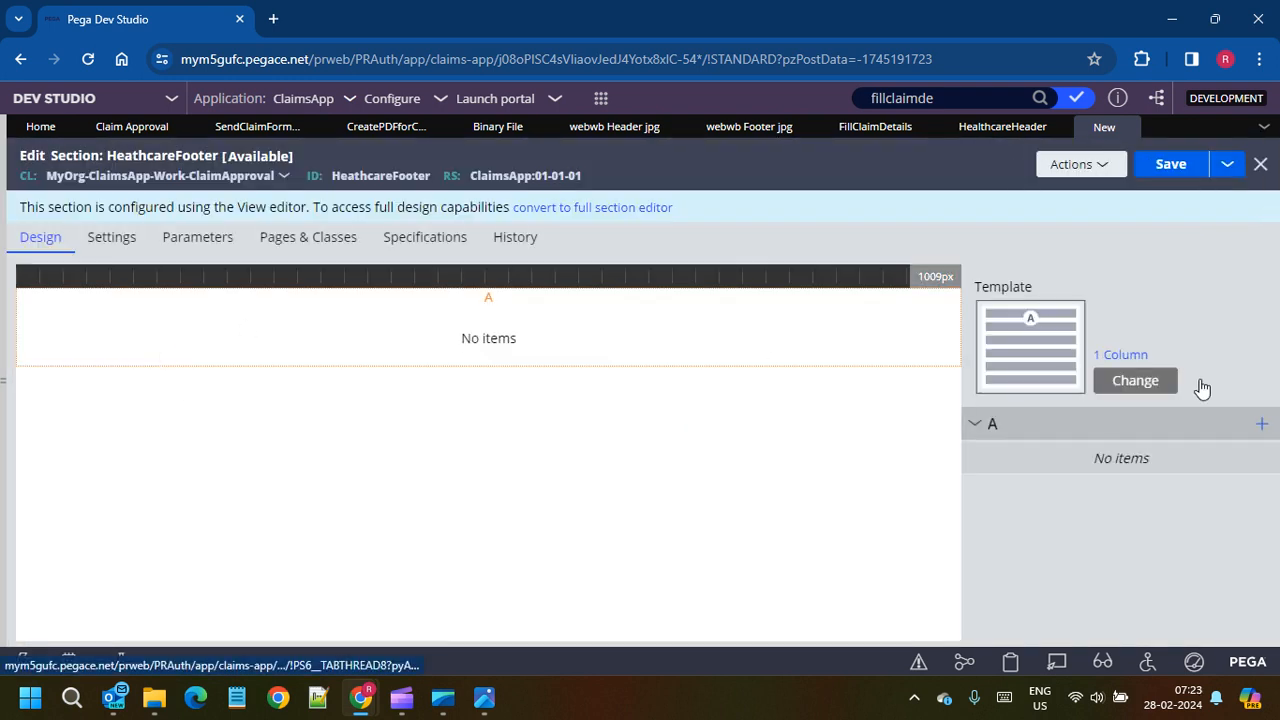
Step: Add an Image control to region A of the HeathcareFooter section
{"action": "left_click", "coordinate": [1262, 425]}
{"action": "scroll", "coordinate": [1128, 379], "scroll_direction": "down", "scroll_amount": 3}
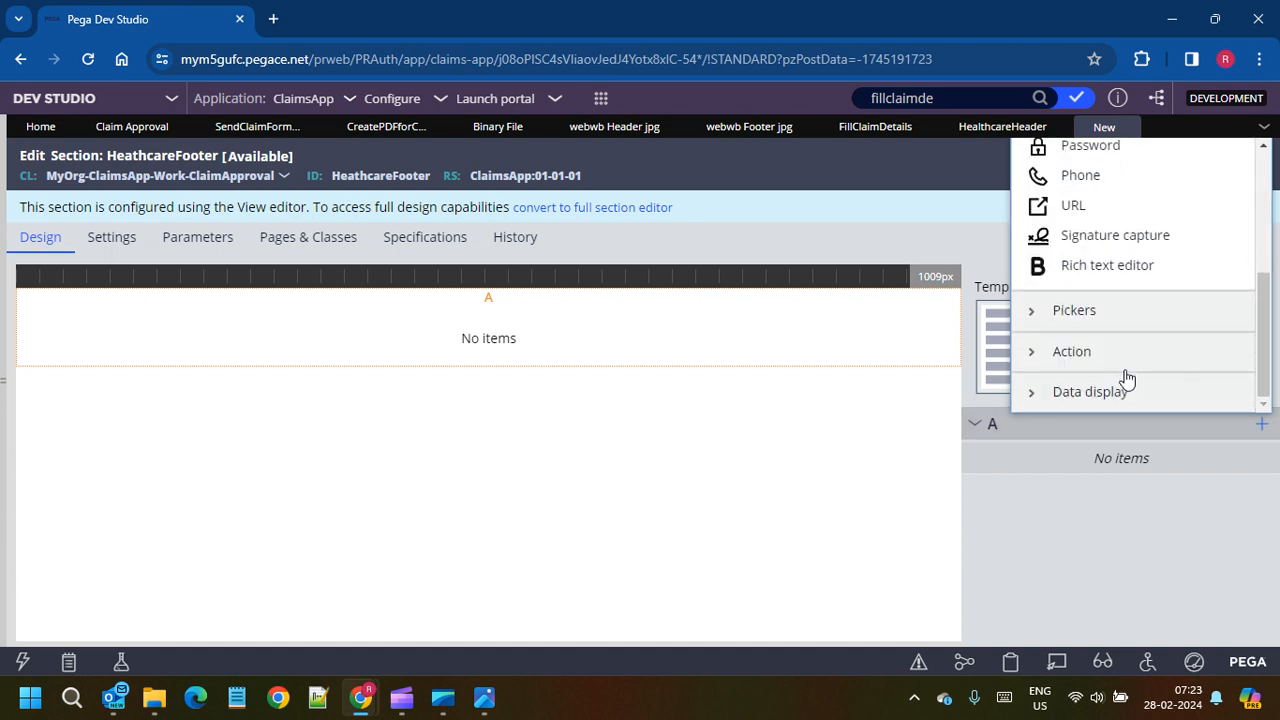
{"action": "left_click", "coordinate": [1047, 398]}
{"action": "left_click", "coordinate": [1080, 212]}
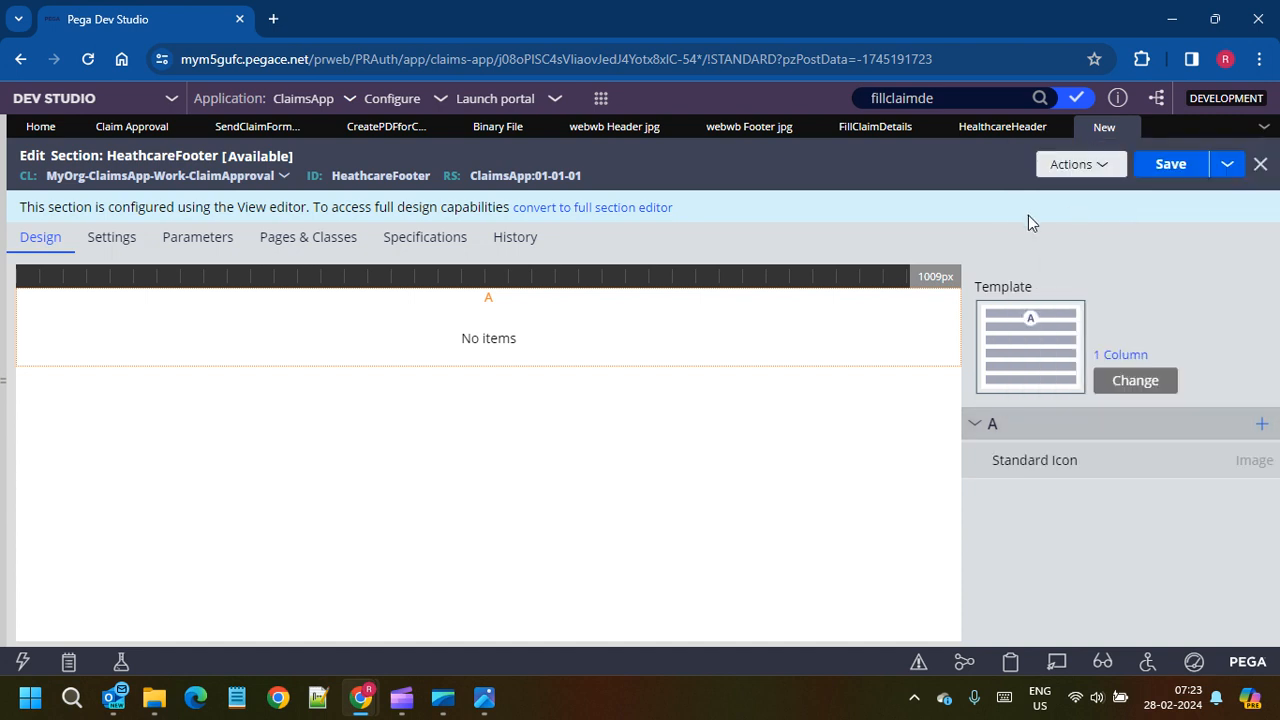
Step: Set the footer image control's icon source to Image and search the available images for "footer"
{"action": "double_click", "coordinate": [22, 323]}
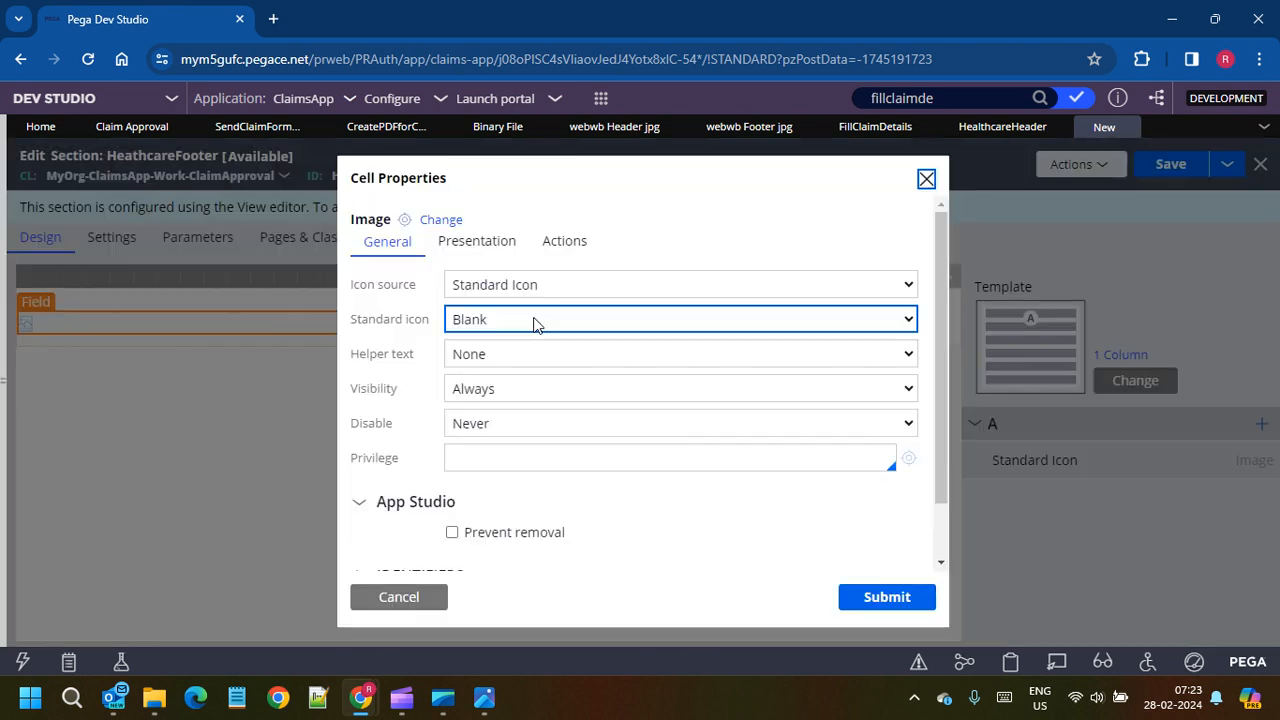
{"action": "left_click", "coordinate": [503, 287]}
{"action": "left_click", "coordinate": [510, 326]}
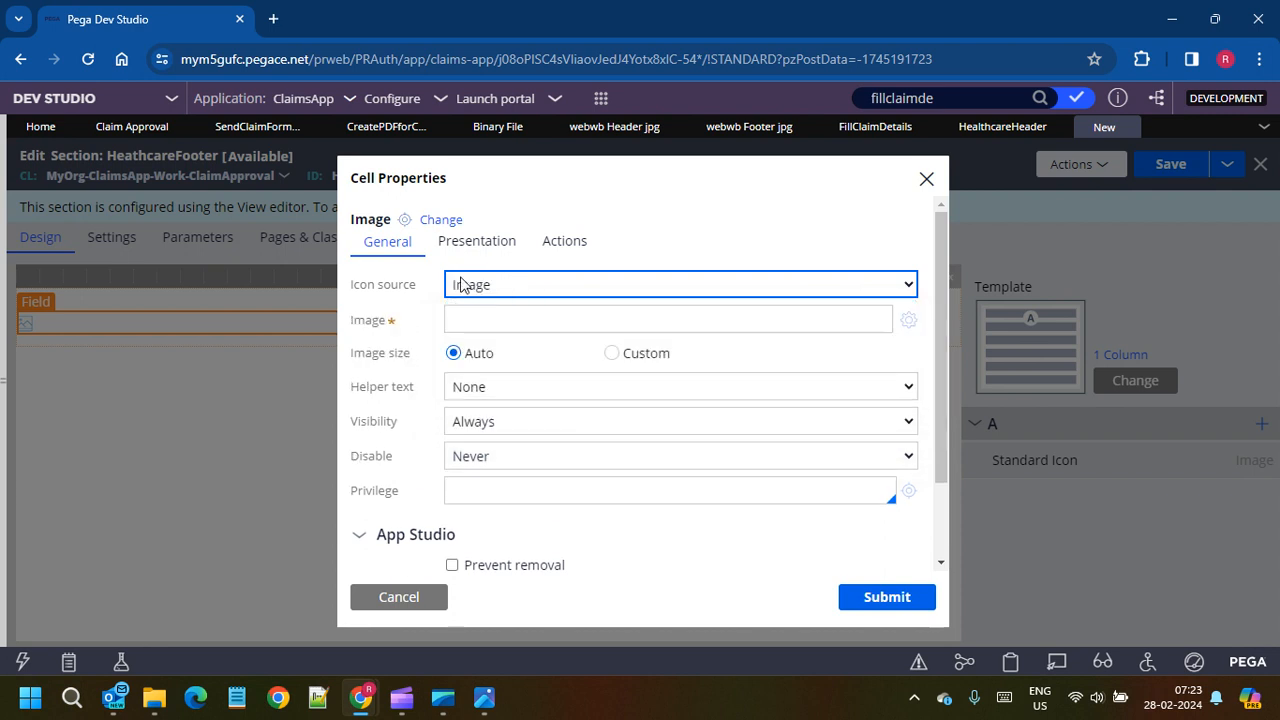
{"action": "left_click", "coordinate": [590, 320]}
{"action": "left_click", "coordinate": [909, 321]}
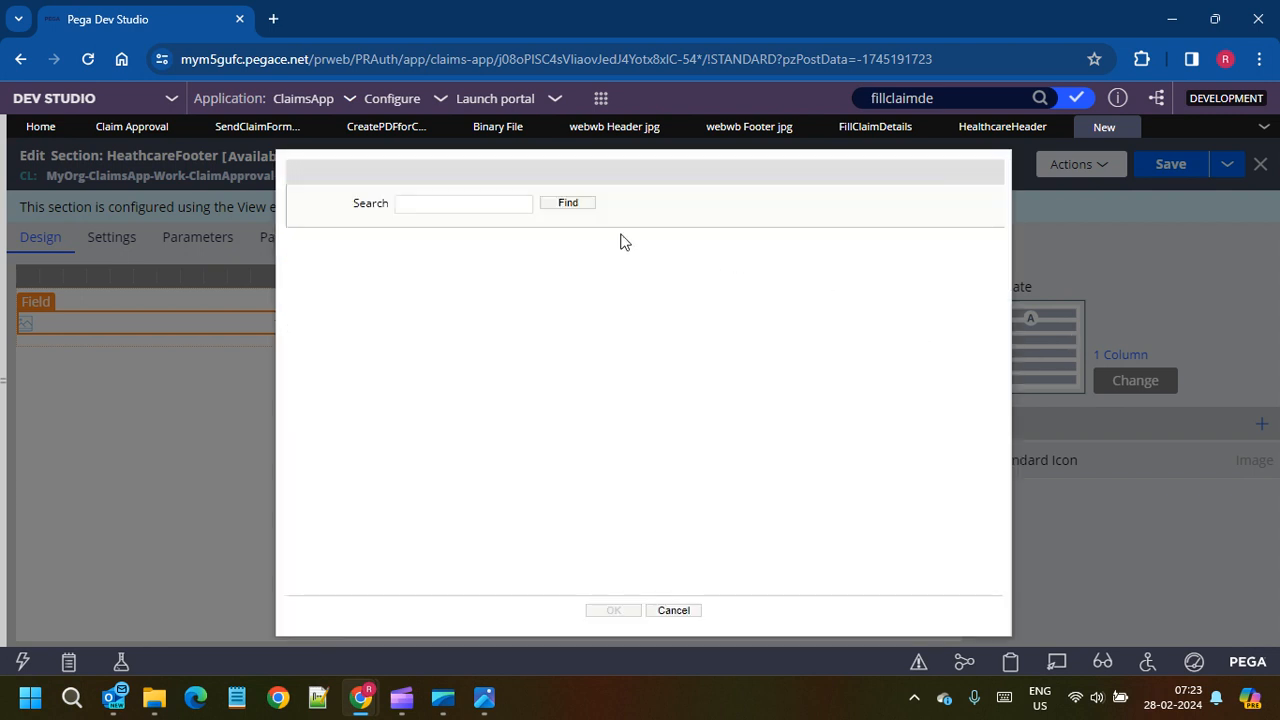
{"action": "left_click", "coordinate": [506, 201]}
{"action": "type", "text": "footer"}
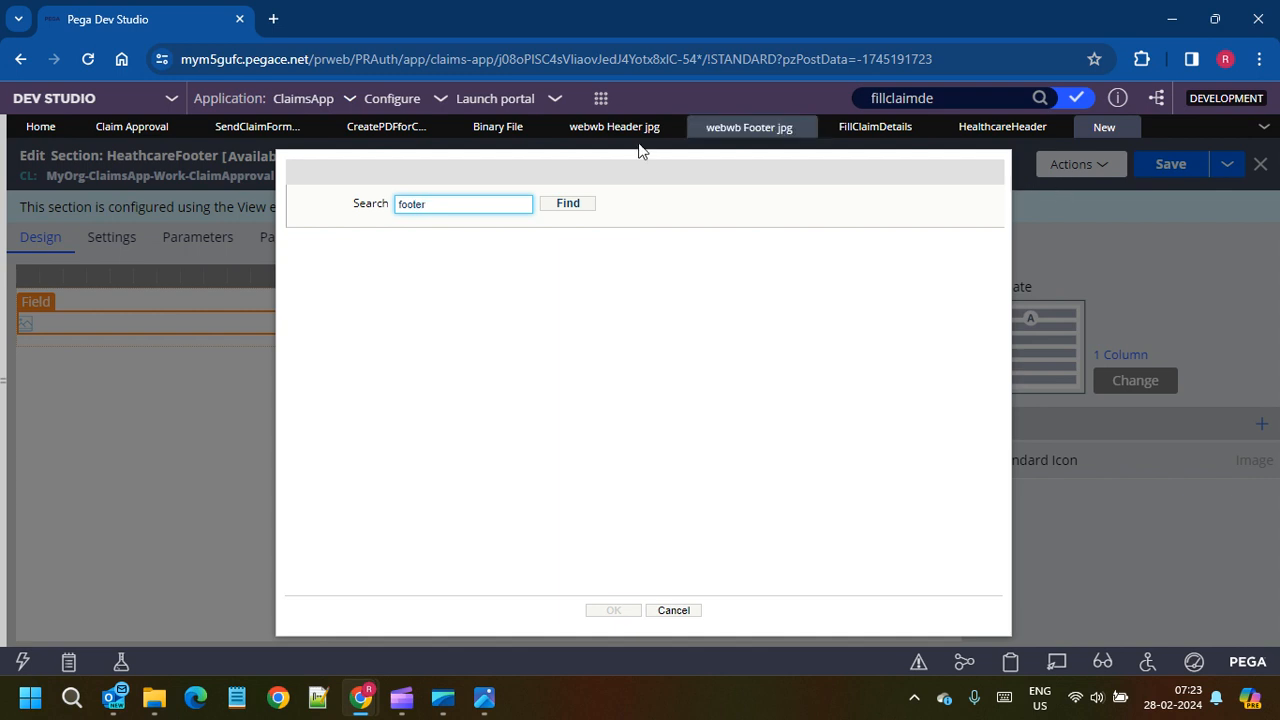
{"action": "left_click", "coordinate": [565, 207]}
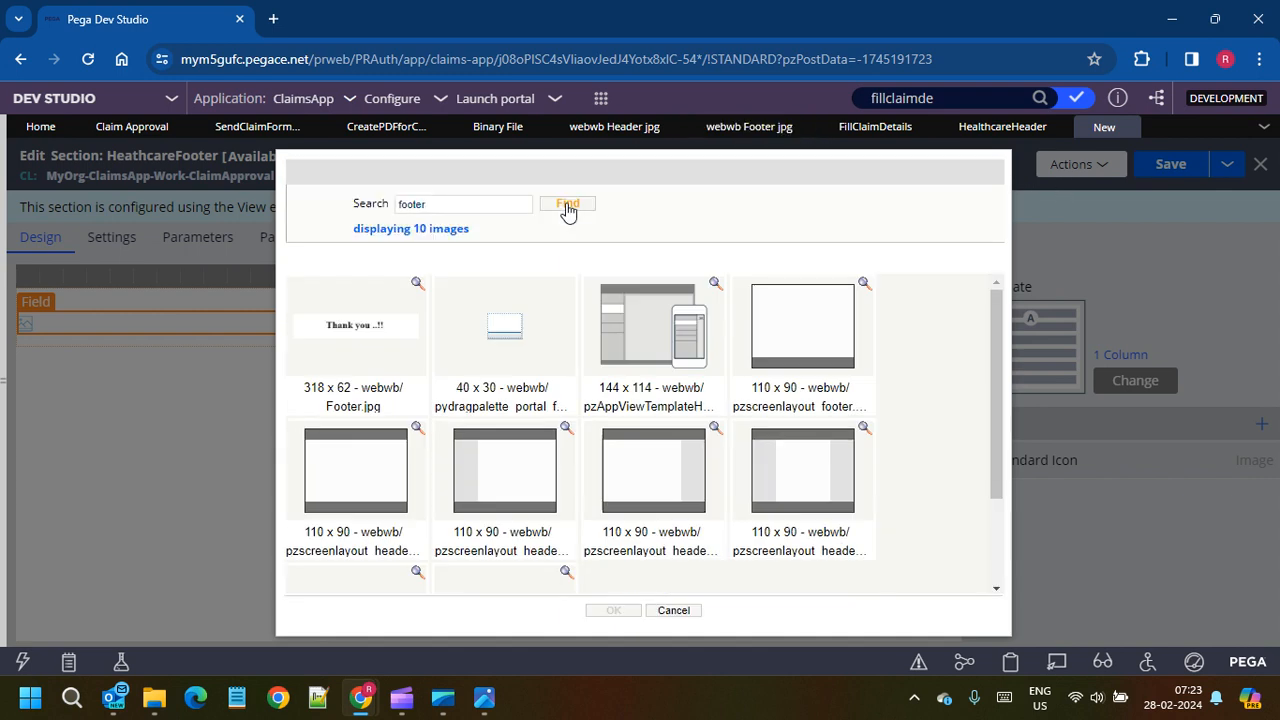
Step: Choose webwb/Footer.jpg as the control's image, submit the cell properties and save the HeathcareFooter section
{"action": "left_click", "coordinate": [357, 333]}
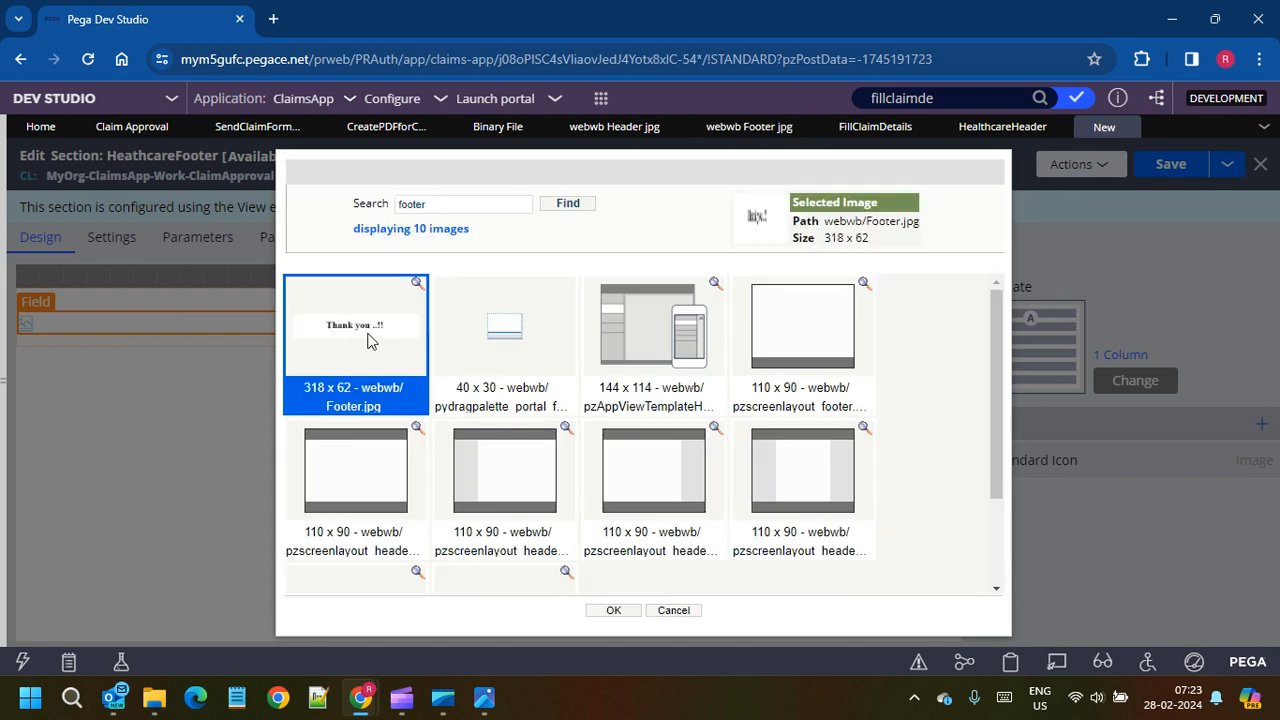
{"action": "left_click", "coordinate": [611, 611]}
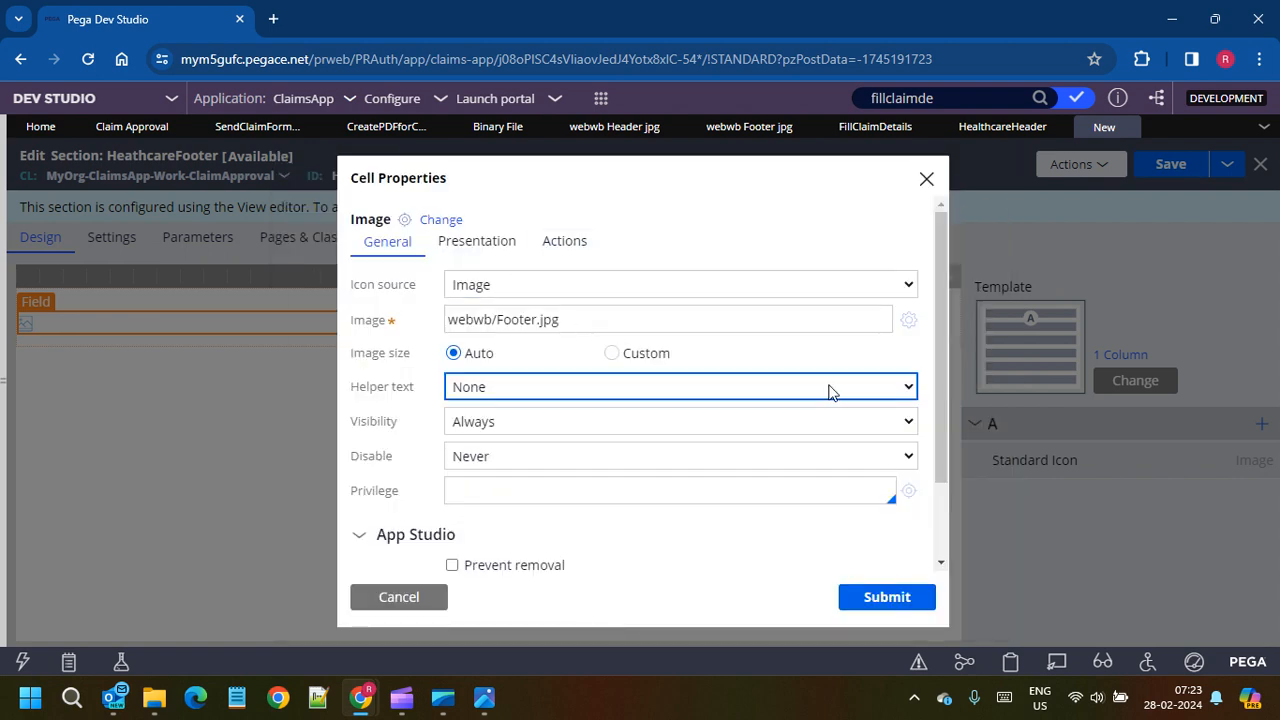
{"action": "left_click", "coordinate": [885, 596]}
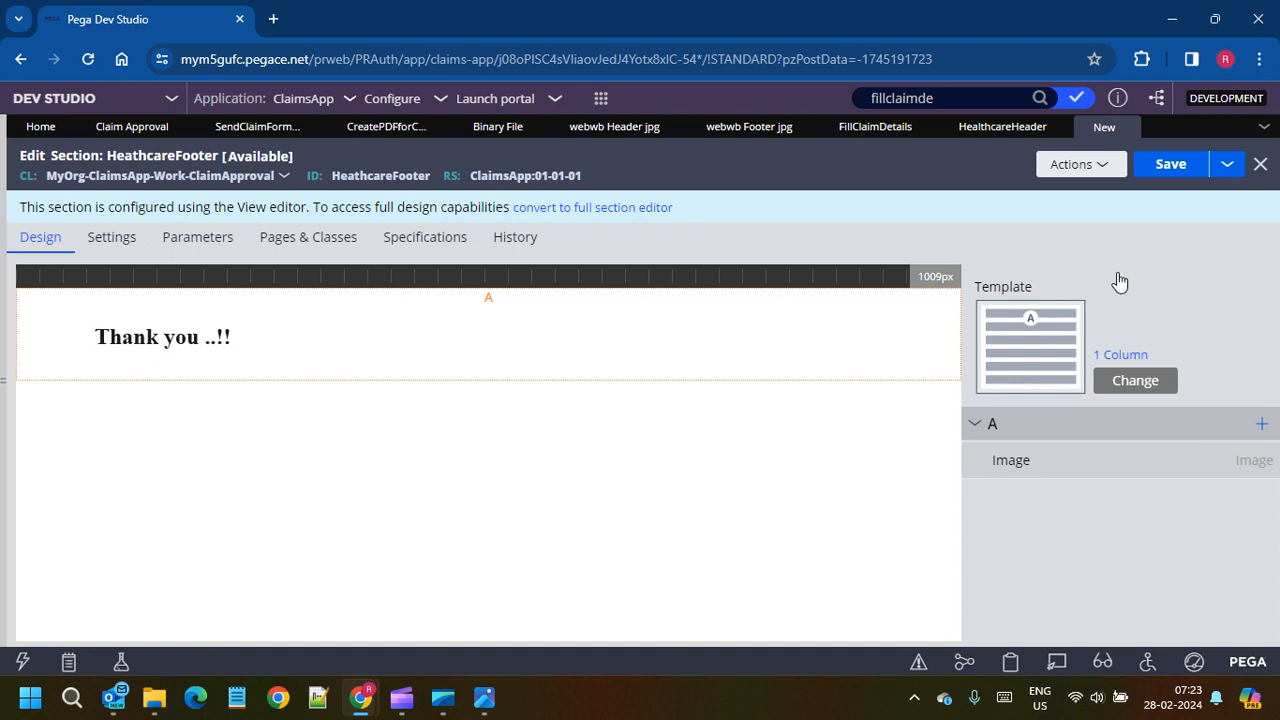
{"action": "left_click", "coordinate": [1168, 164]}
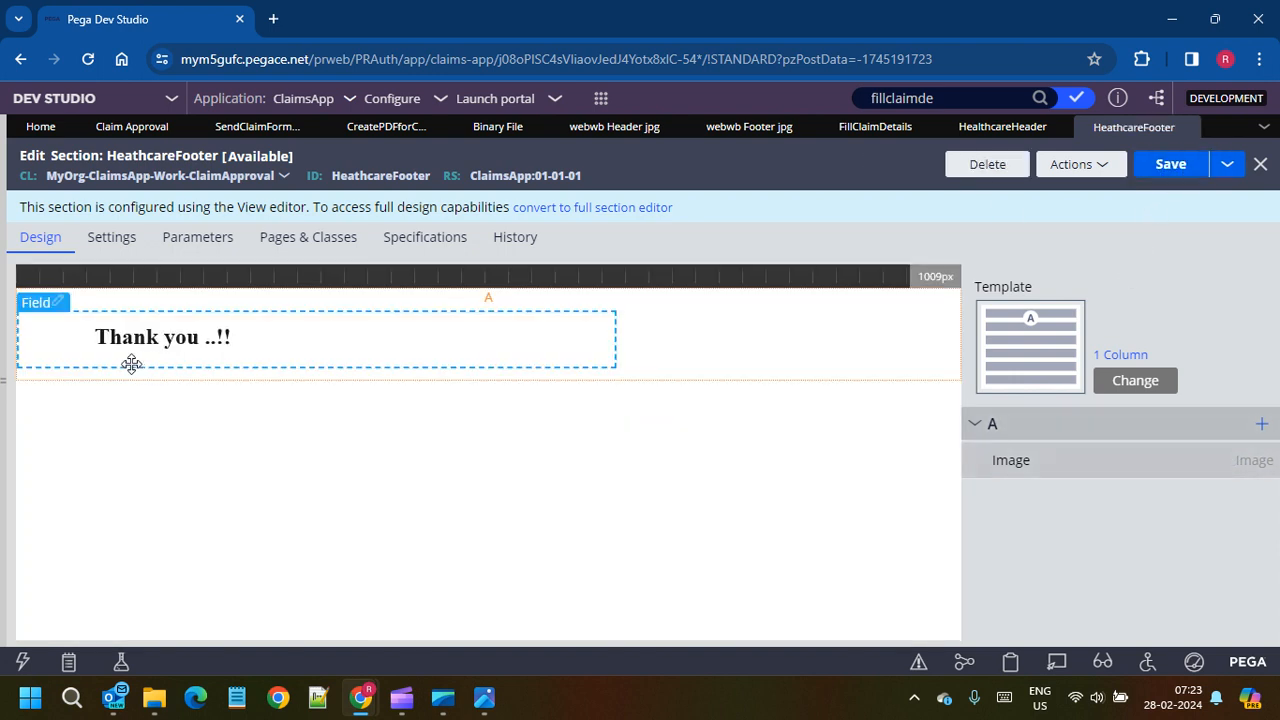
Step: Review the saved header and footer sections and check the identifier of the HealthcareHeader section
{"action": "left_click", "coordinate": [995, 130]}
{"action": "left_click", "coordinate": [1148, 130]}
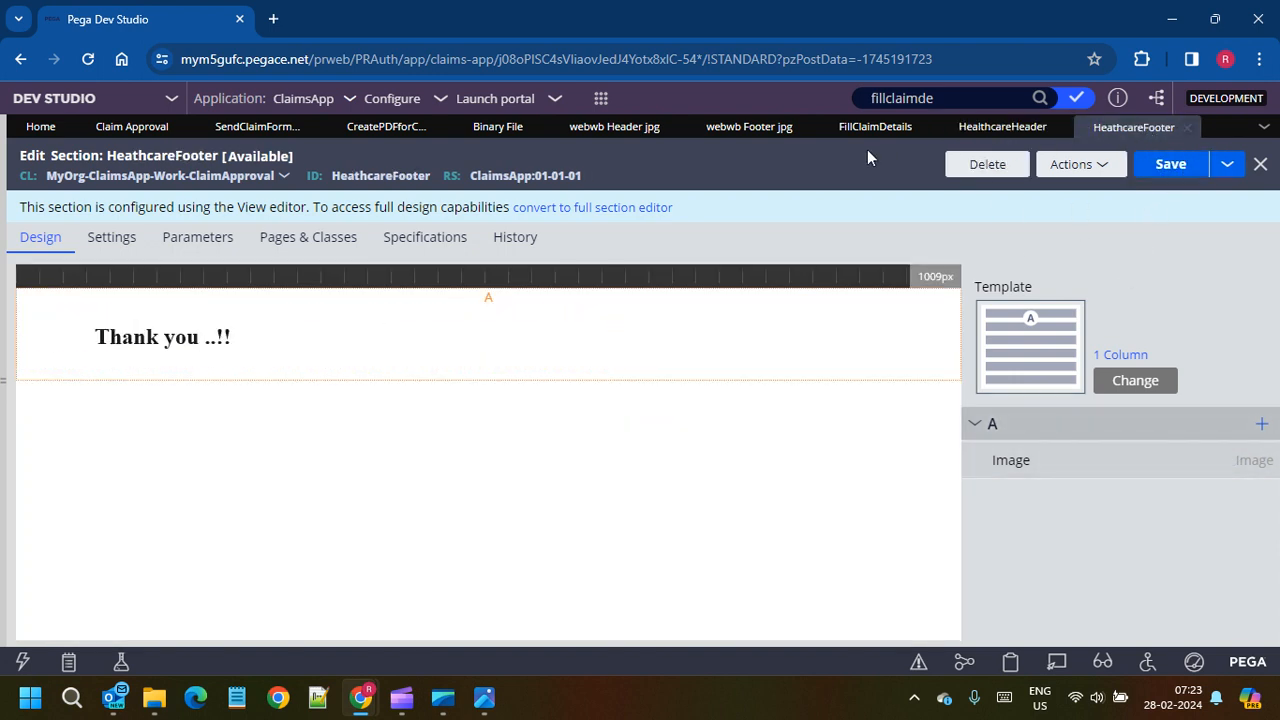
{"action": "left_click", "coordinate": [990, 130]}
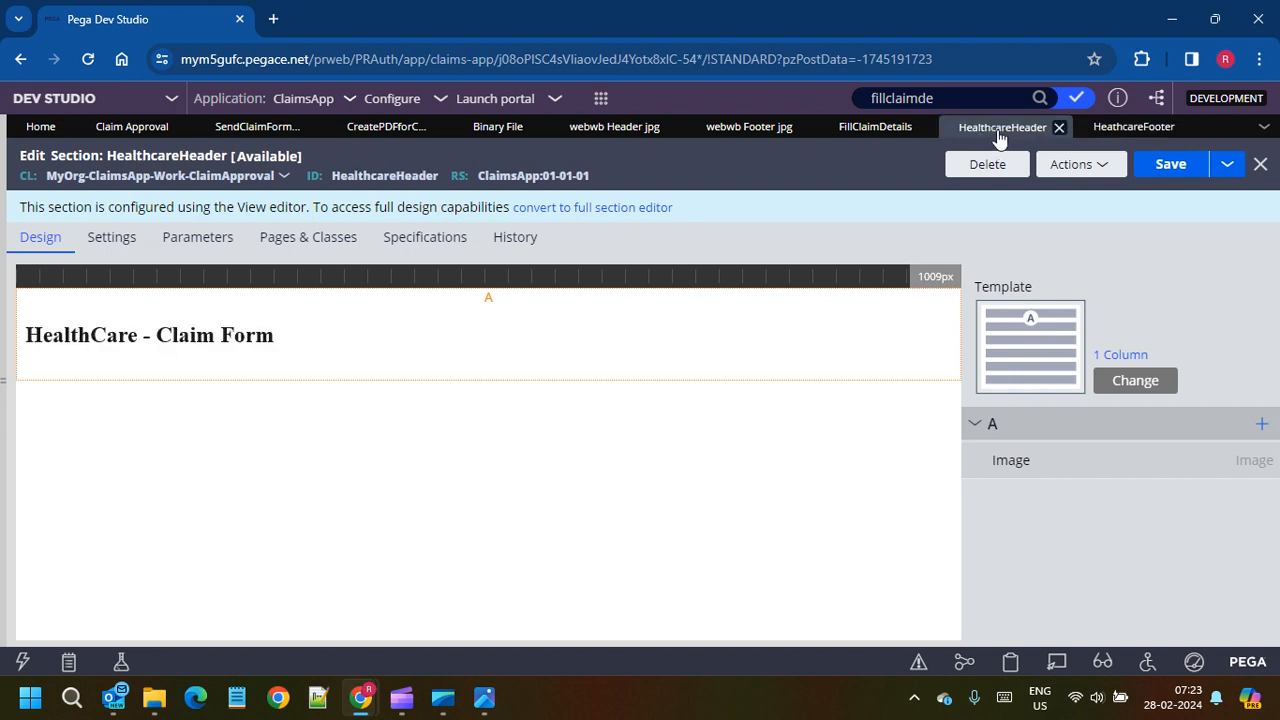
{"action": "double_click", "coordinate": [384, 176]}
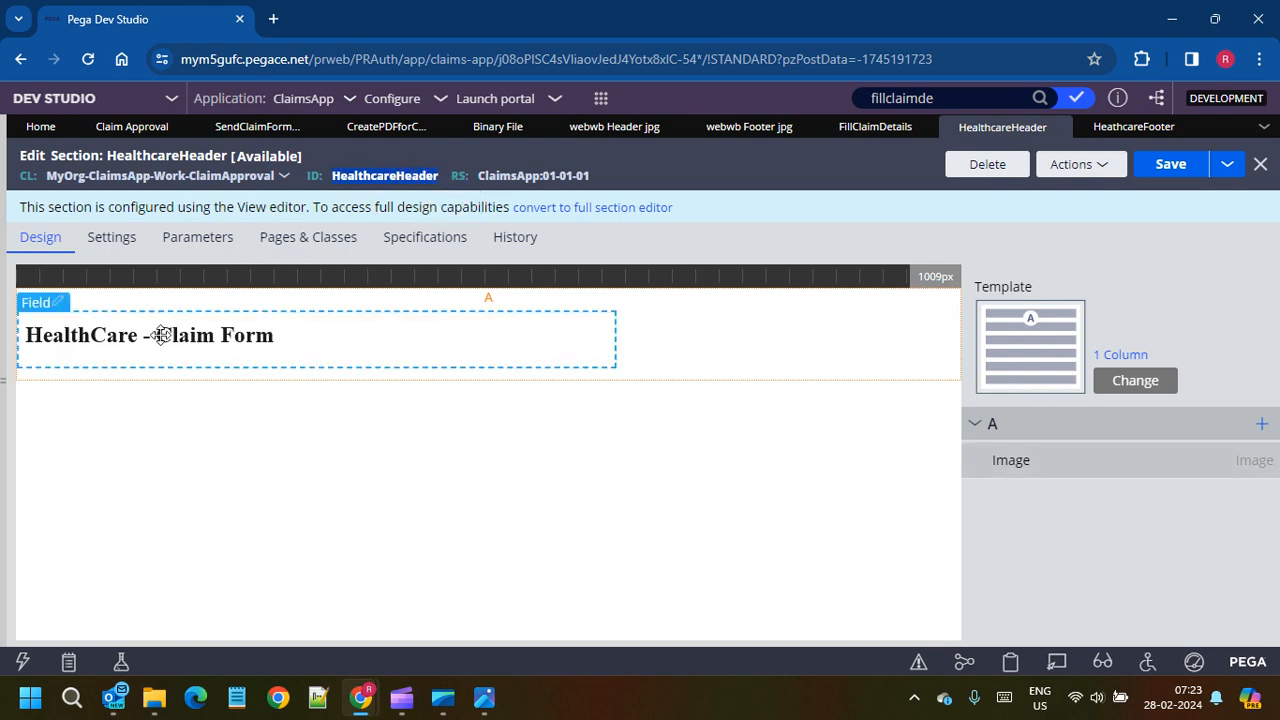
{"action": "left_click", "coordinate": [387, 167]}
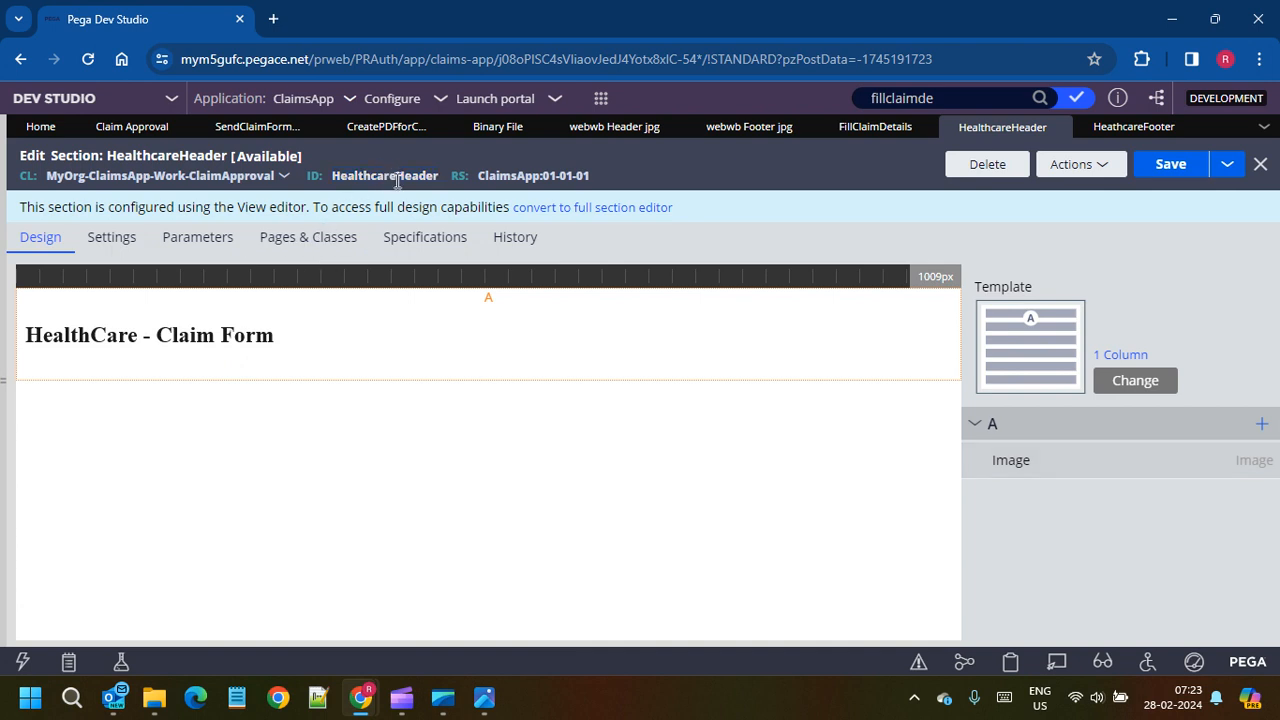
Step: Select the HealthcareHeader section's identifier, and go to the CreatePDFforClaimForm activity with its Property-Set step collapsed
{"action": "double_click", "coordinate": [398, 176]}
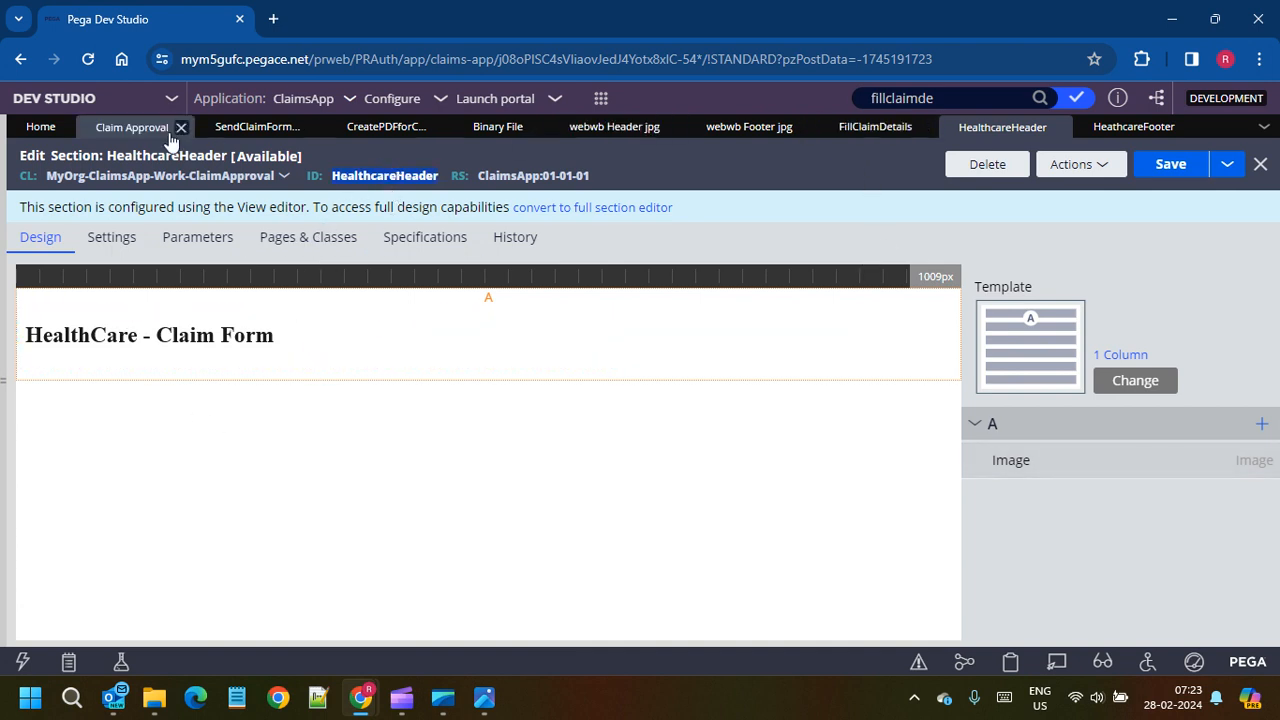
{"action": "left_click", "coordinate": [270, 134]}
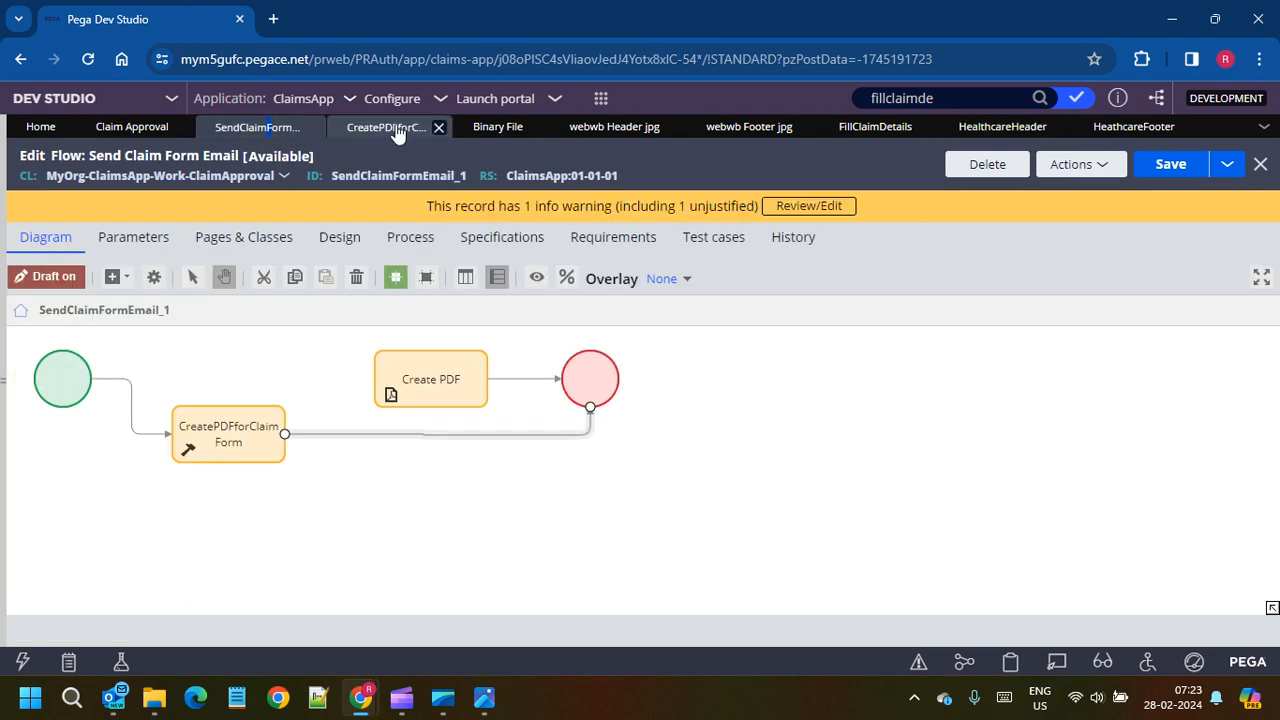
{"action": "left_click", "coordinate": [236, 440]}
{"action": "left_click", "coordinate": [390, 127]}
{"action": "left_click", "coordinate": [254, 327]}
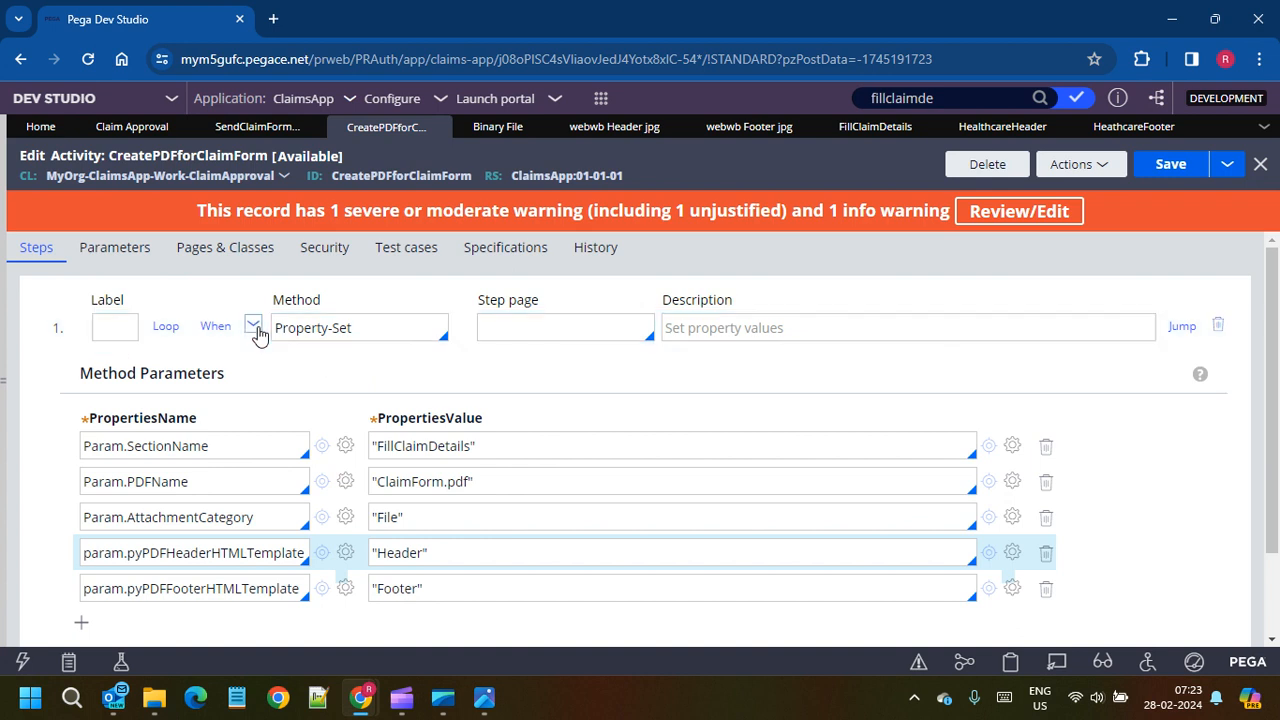
Step: Insert a new step after the Property-Set step and set its method to Property-Set-Stream
{"action": "left_click", "coordinate": [114, 327]}
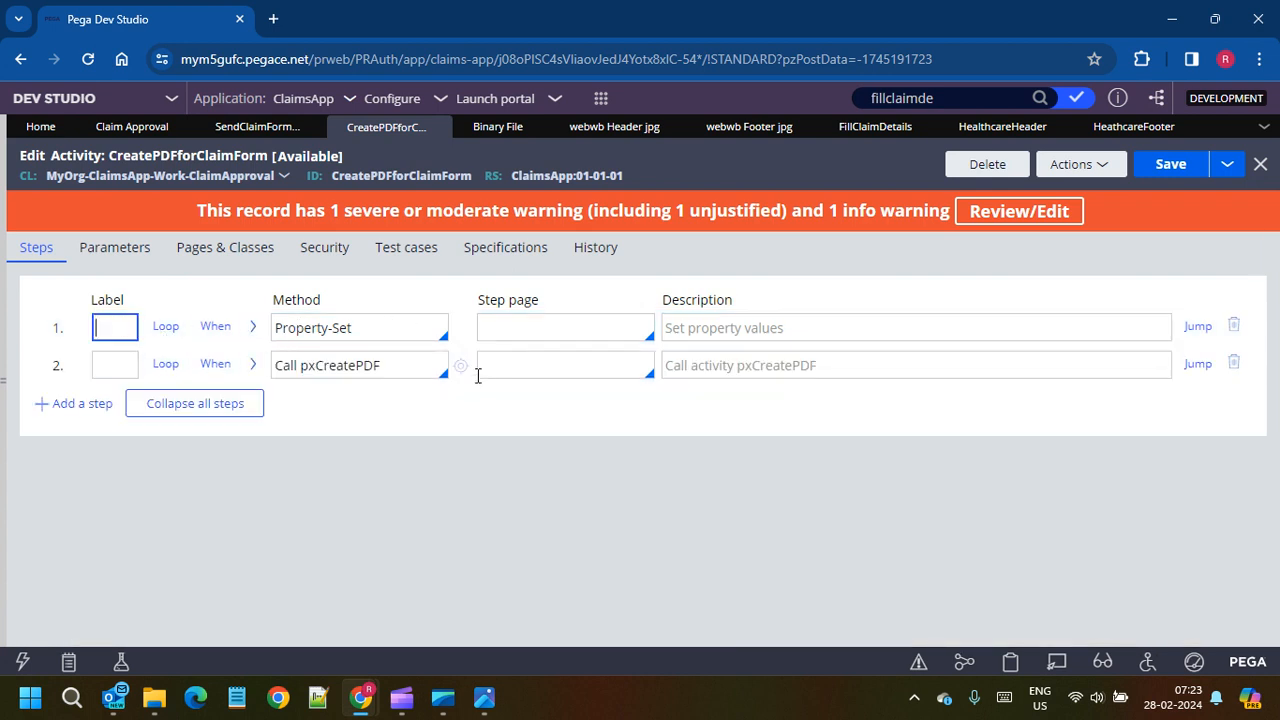
{"action": "key", "text": "Return"}
{"action": "left_click", "coordinate": [296, 367]}
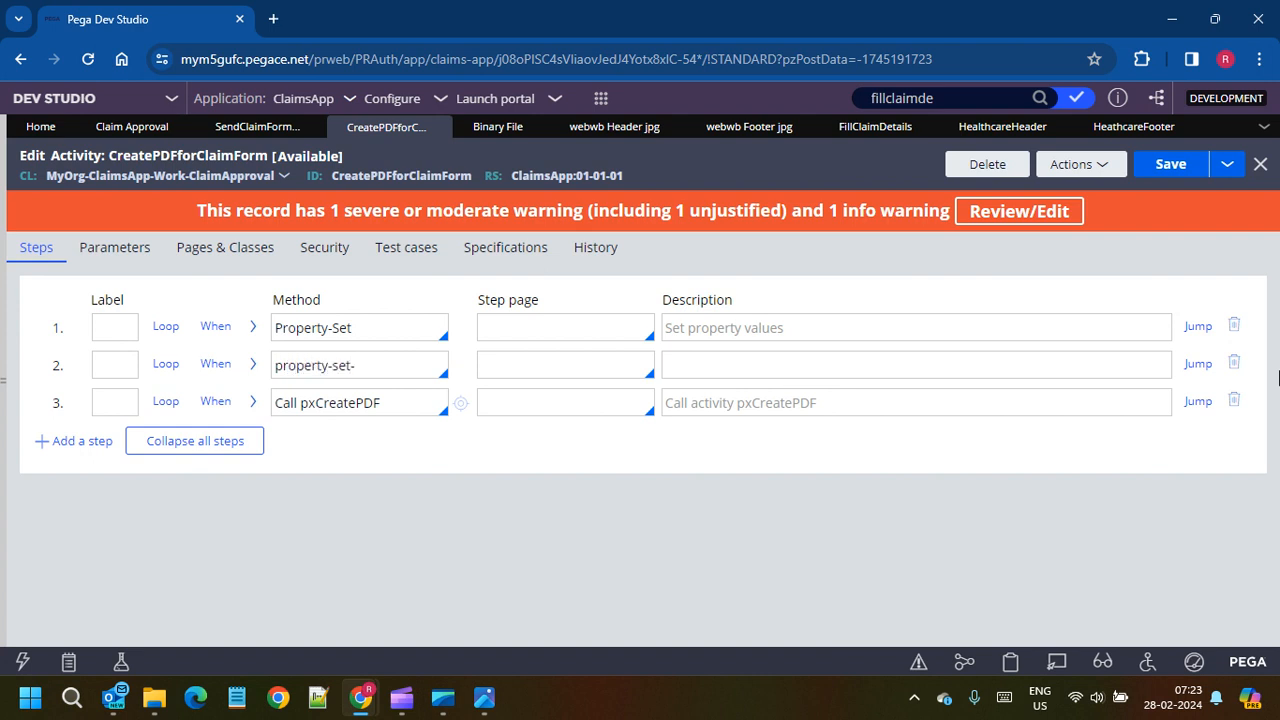
{"action": "type", "text": "property-set-"}
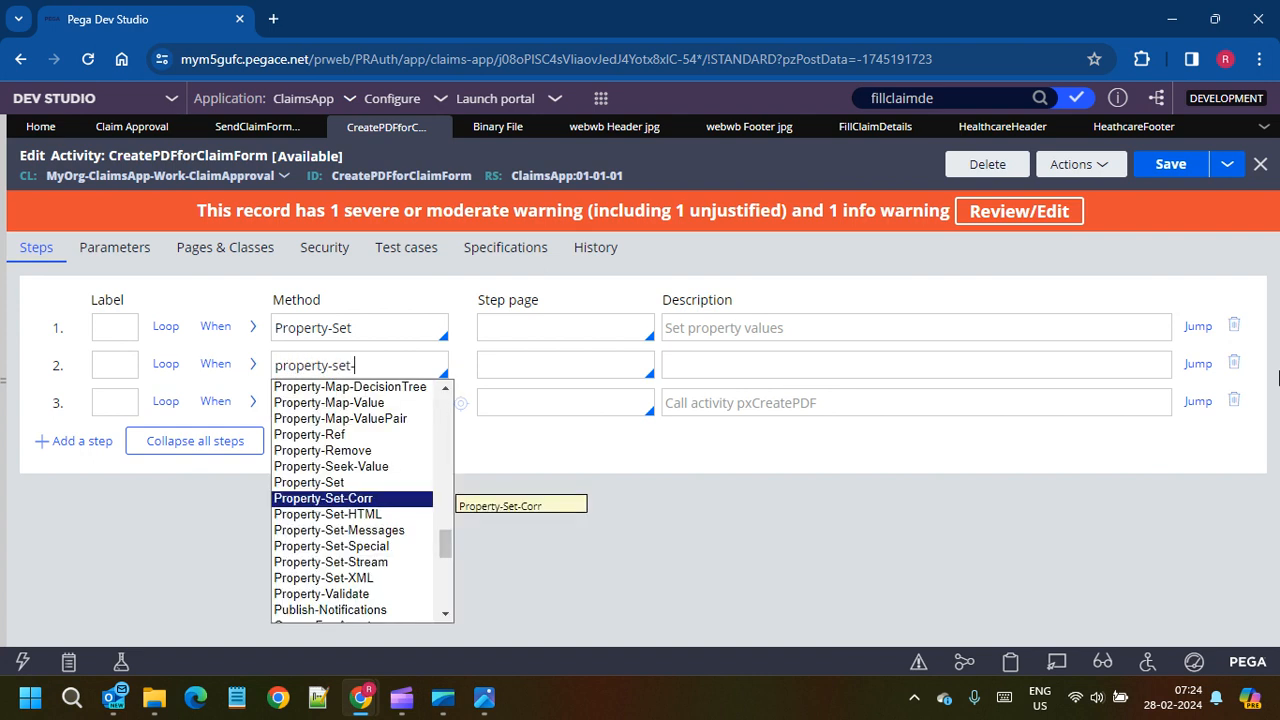
{"action": "type", "text": "st"}
{"action": "key", "text": "Return"}
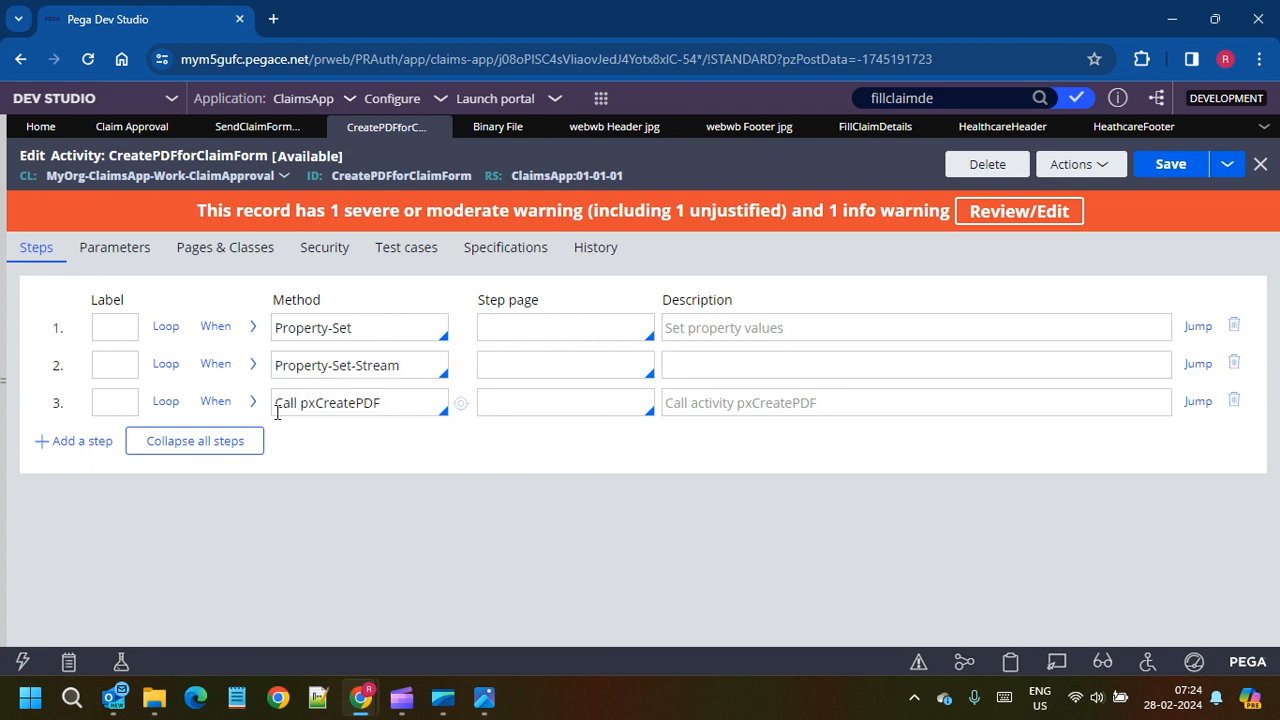
Step: Copy param.pyPDFHeaderHTMLTemplate from the Property-Set step into the Property-Set-Stream step's PropertyName
{"action": "left_click", "coordinate": [253, 364]}
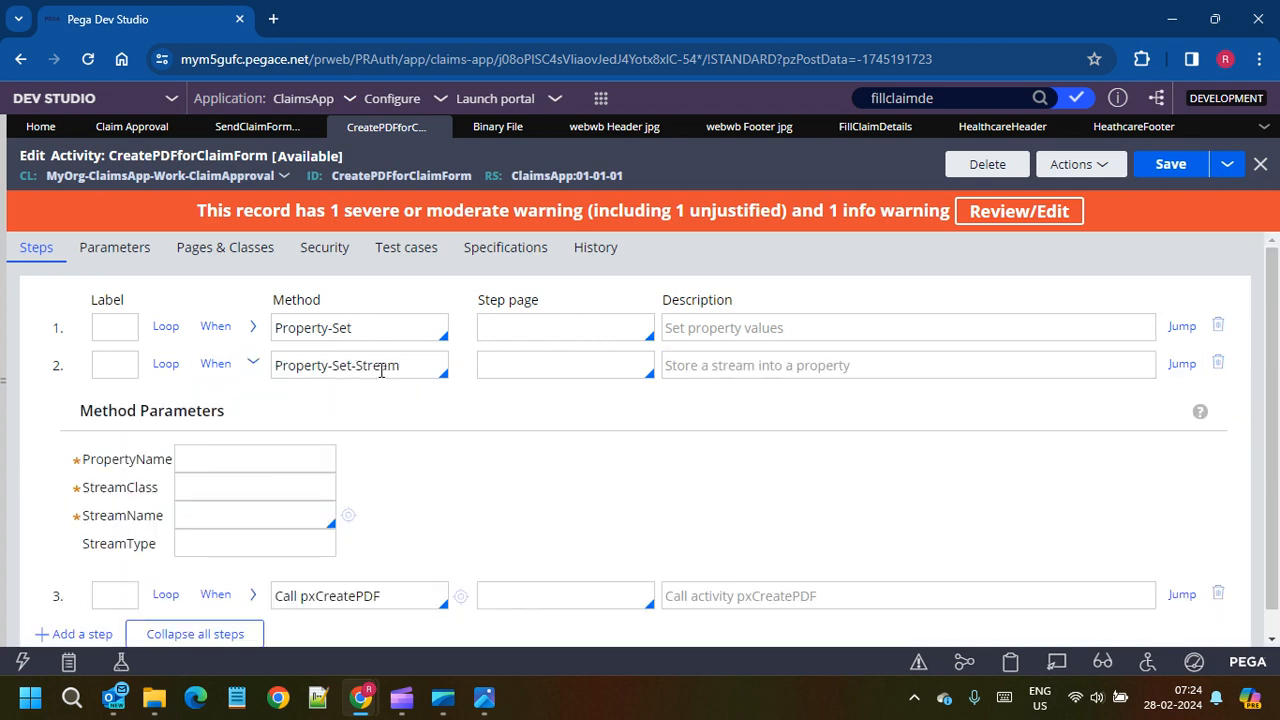
{"action": "left_click", "coordinate": [253, 326]}
{"action": "triple_click", "coordinate": [294, 555]}
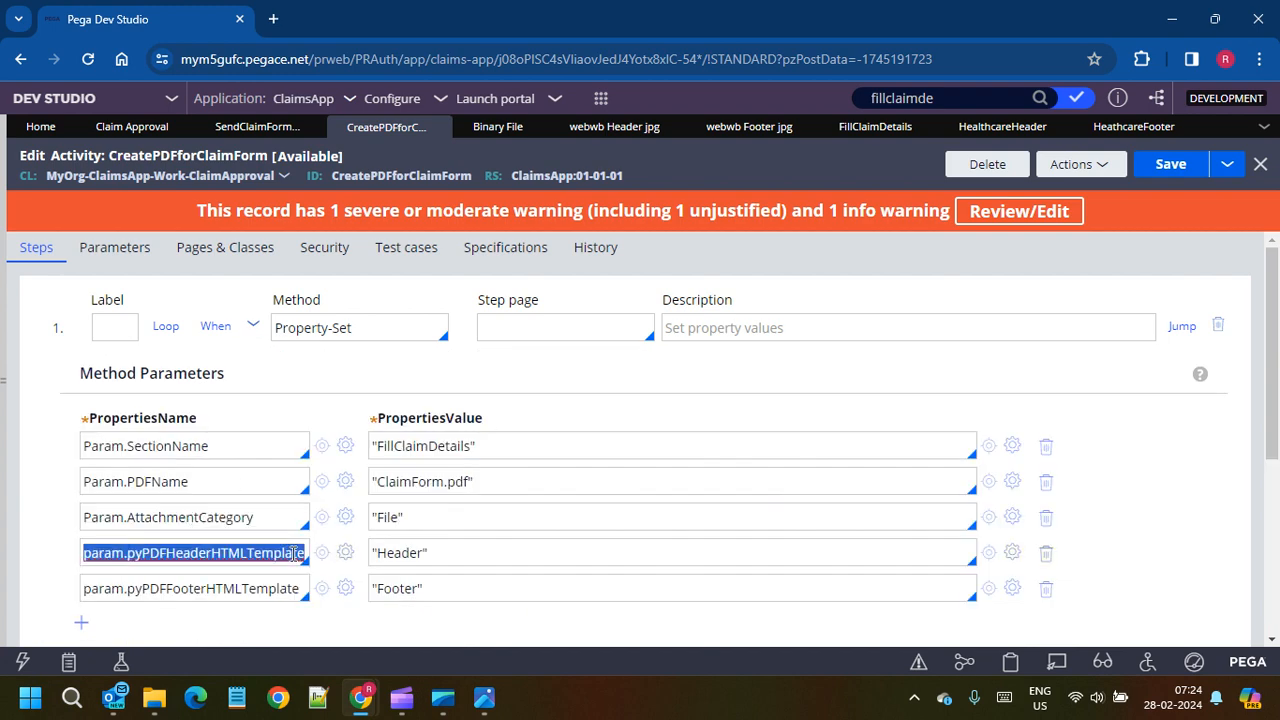
{"action": "left_click", "coordinate": [253, 326]}
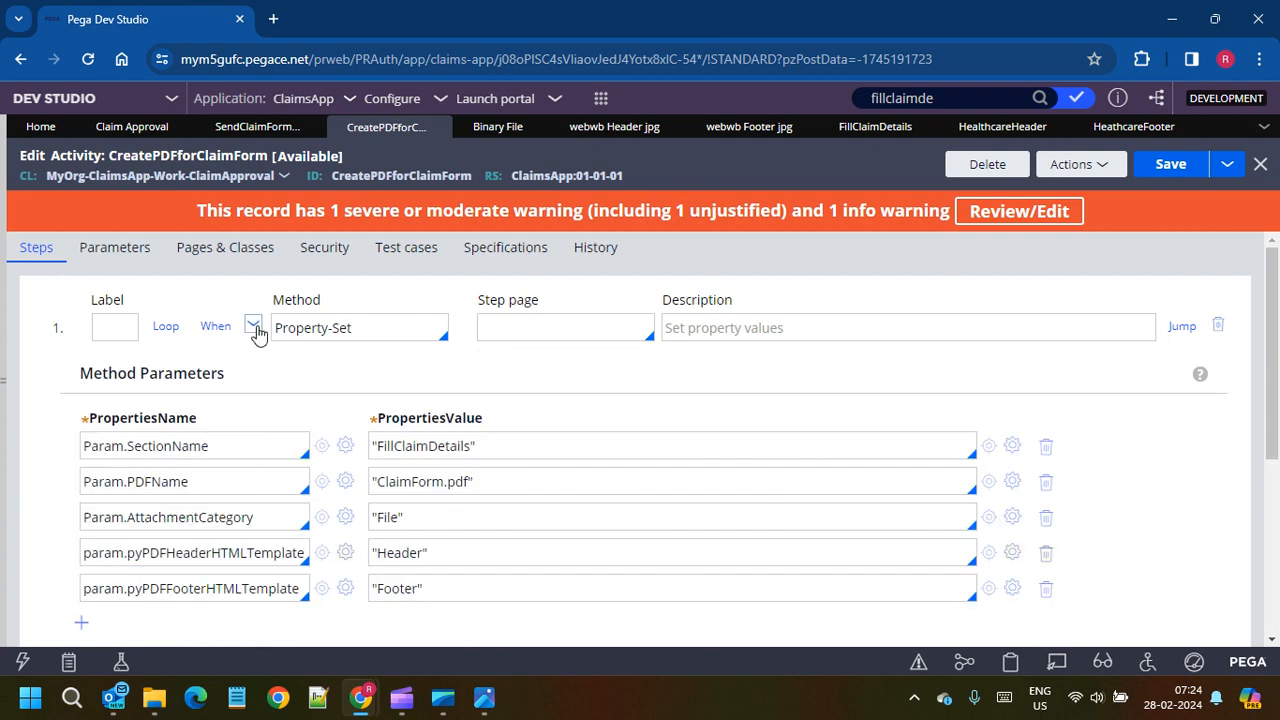
{"action": "left_click", "coordinate": [210, 458]}
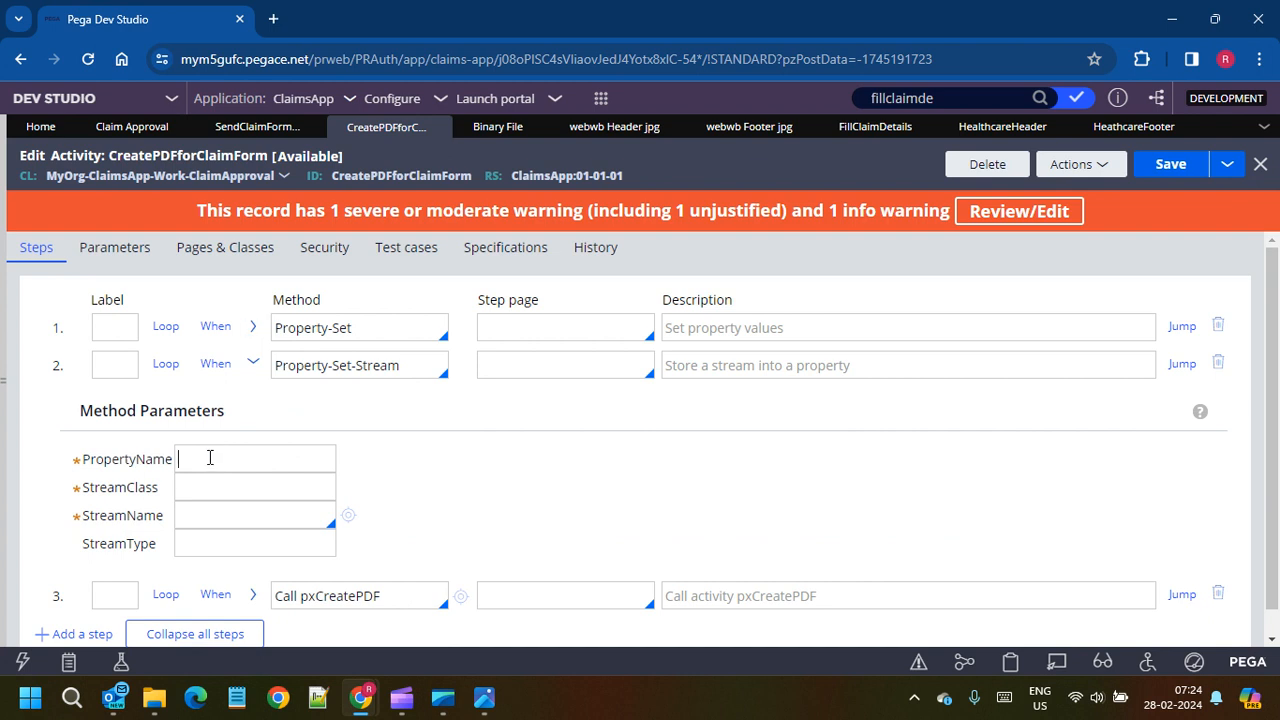
{"action": "key", "text": "ctrl+v"}
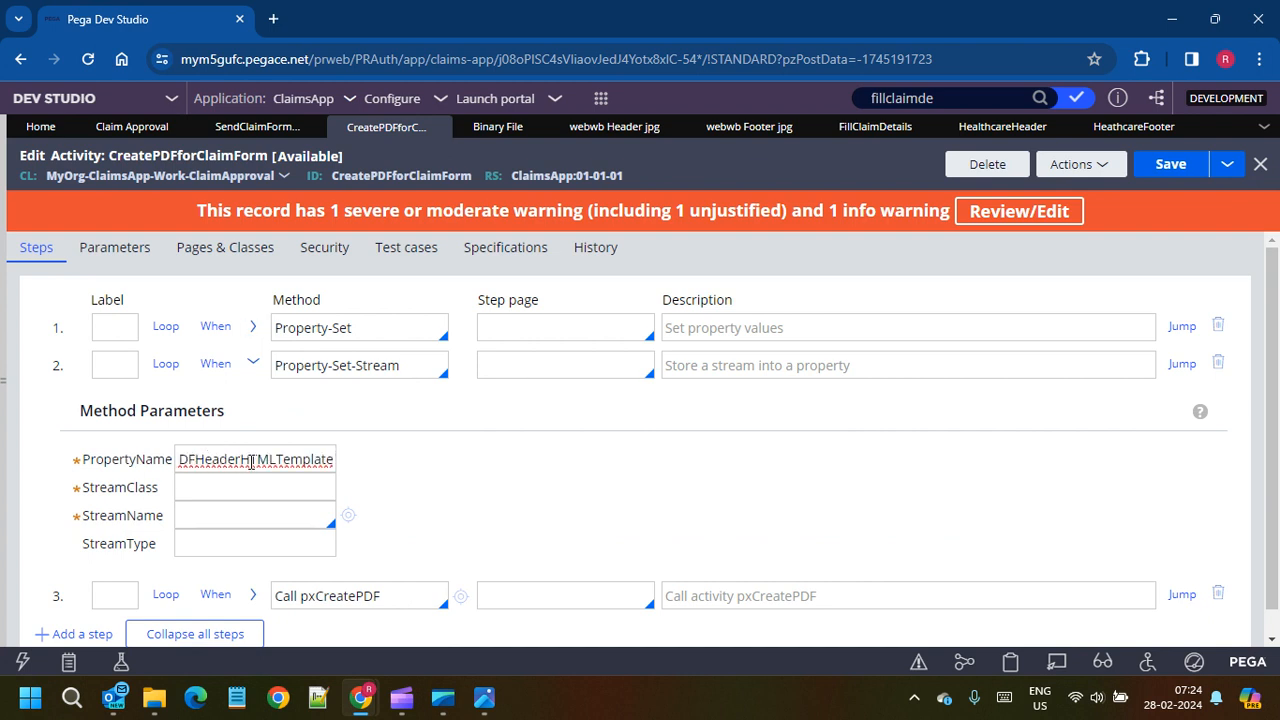
Step: Check the rule type and identifier of the HealthcareHeader section, and return to the CreatePDFforClaimForm activity
{"action": "left_click", "coordinate": [220, 490]}
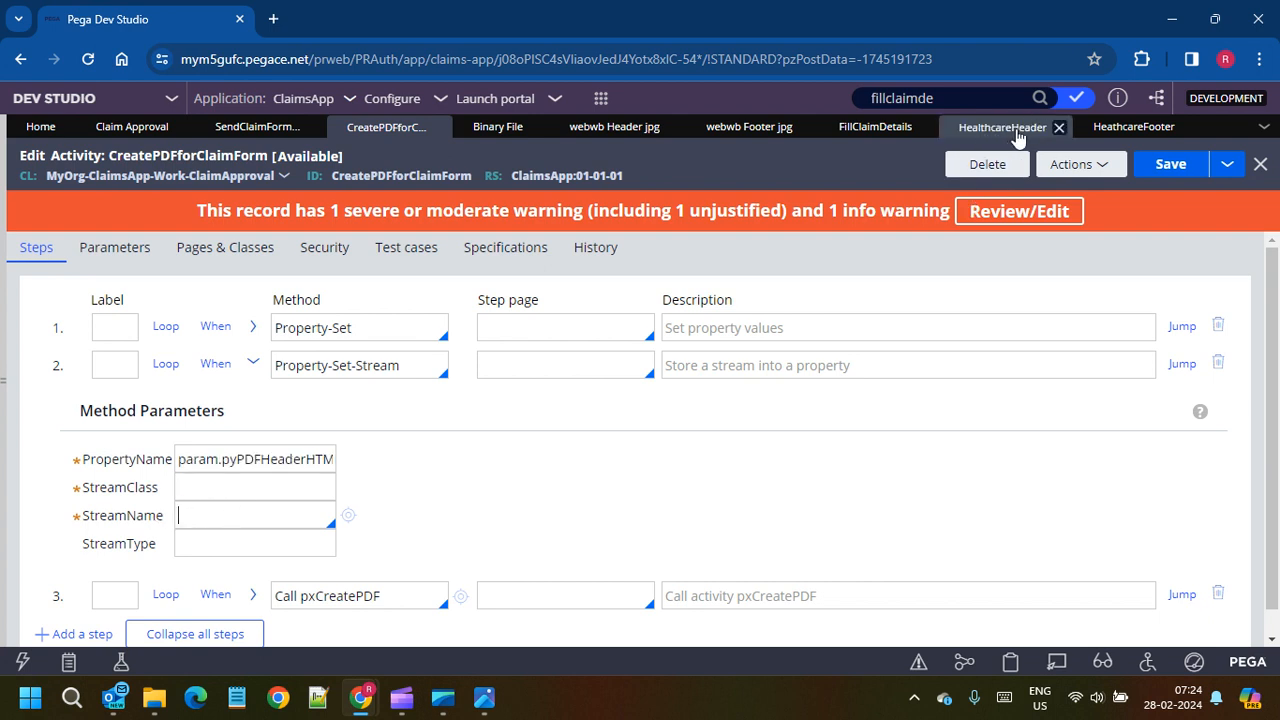
{"action": "key", "text": "Tab"}
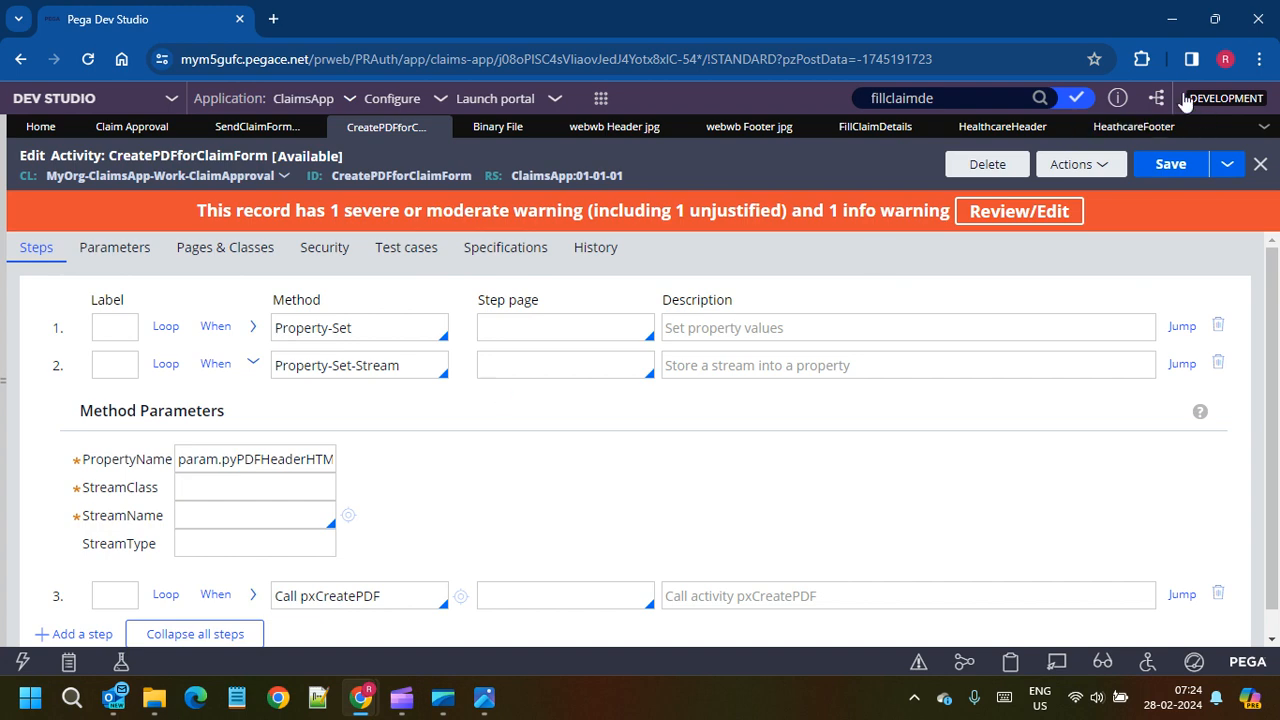
{"action": "left_click", "coordinate": [1002, 127]}
{"action": "left_click", "coordinate": [366, 196]}
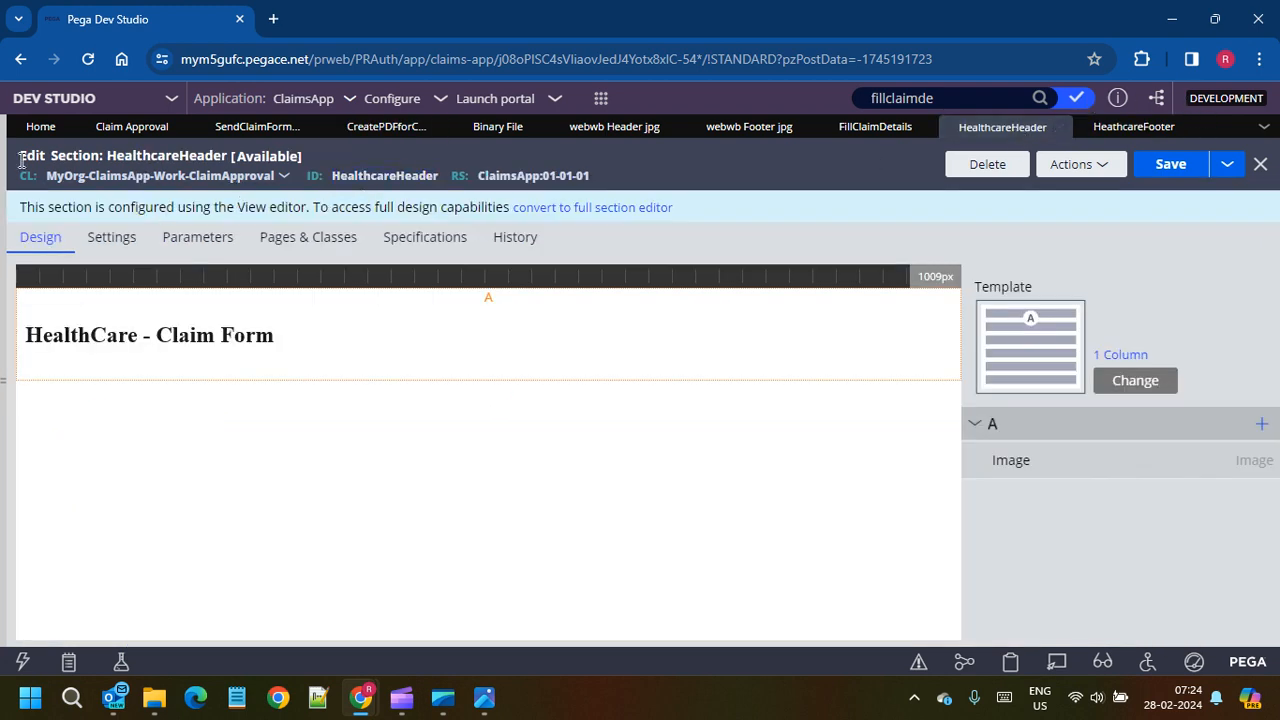
{"action": "left_click", "coordinate": [384, 127]}
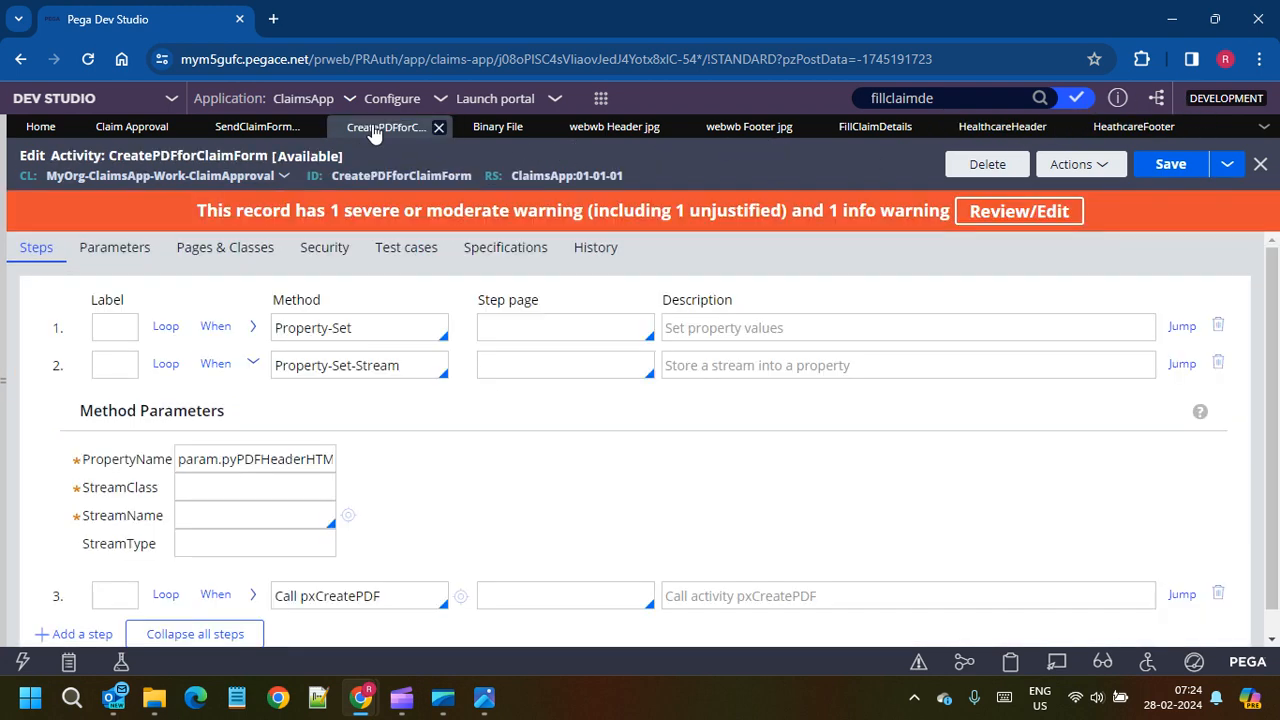
Step: Try Rule-Html-Section as the Property-Set-Stream step's StreamClass, and change its spelling to Rule-HTML-Section
{"action": "left_click", "coordinate": [244, 490]}
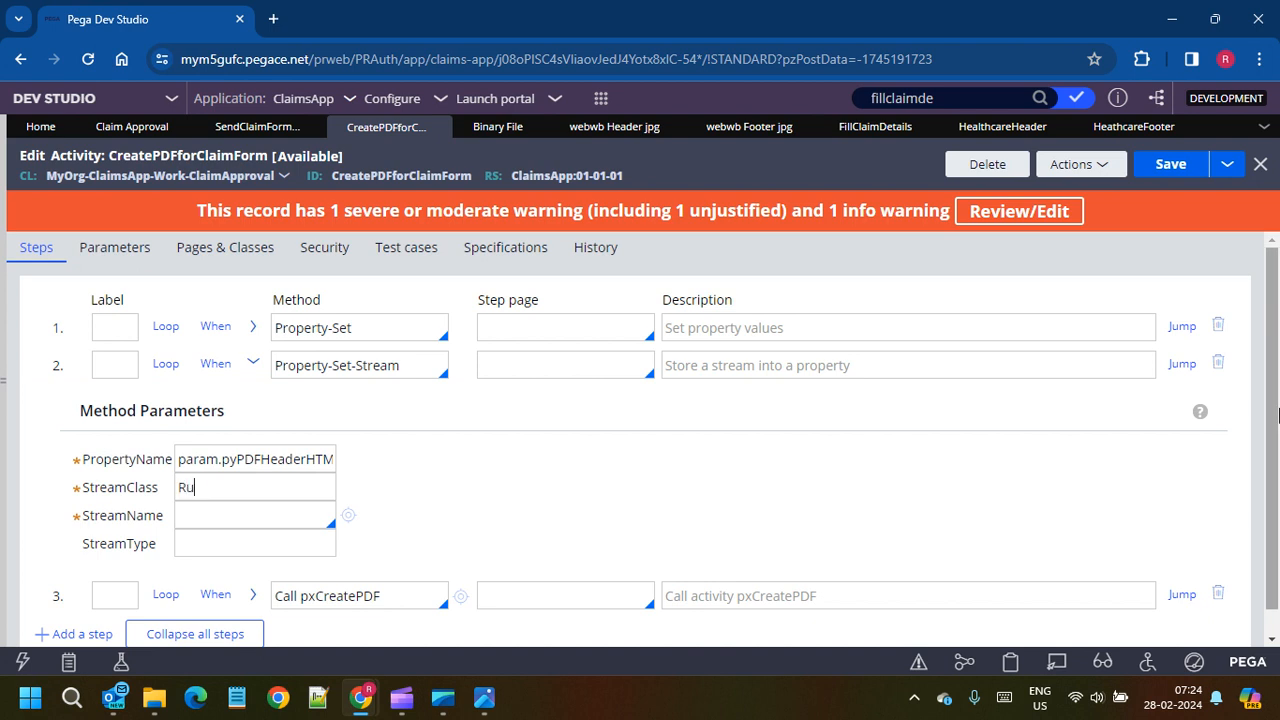
{"action": "type", "text": "Rule-Html-Section"}
{"action": "key", "text": "Tab"}
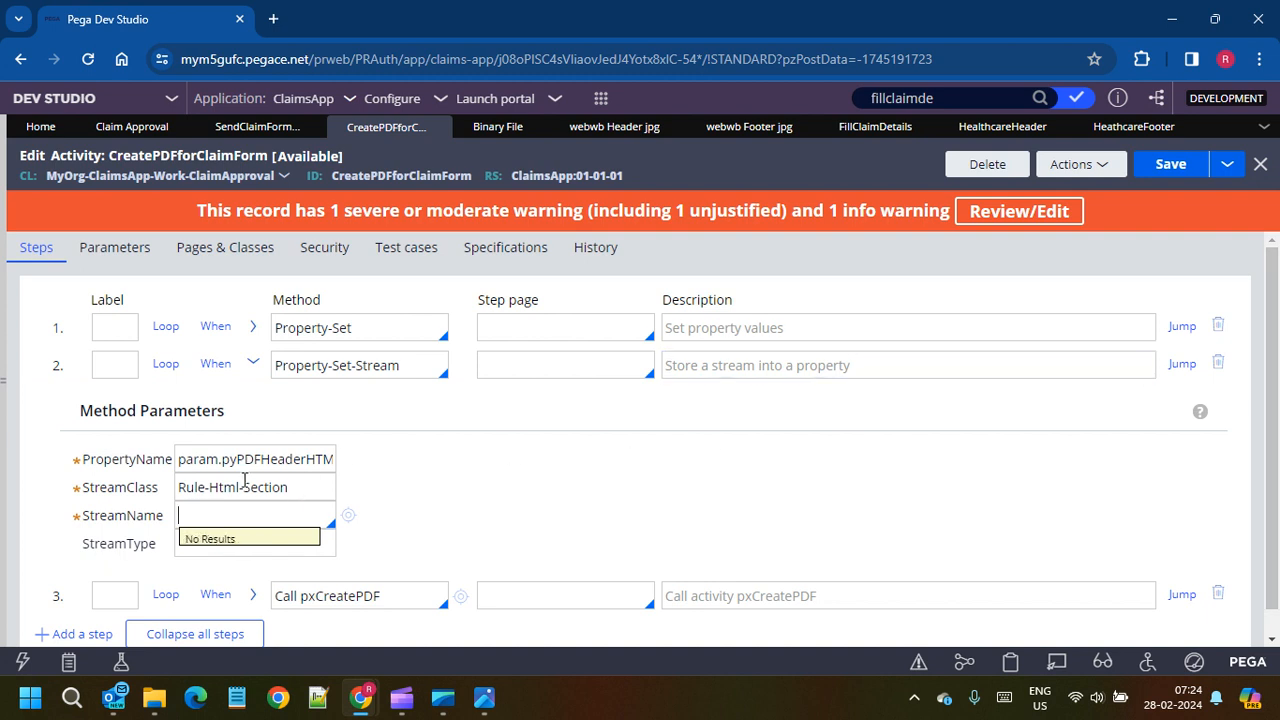
{"action": "double_click", "coordinate": [213, 490]}
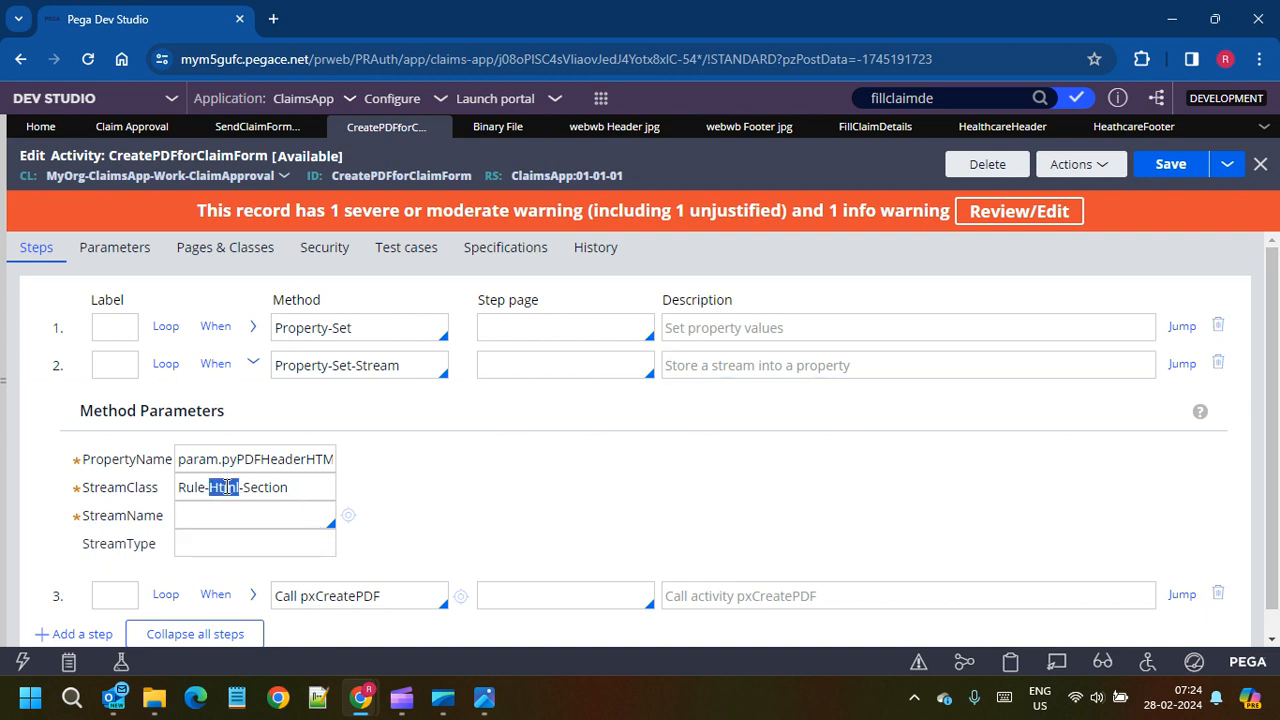
{"action": "type", "text": "HTML"}
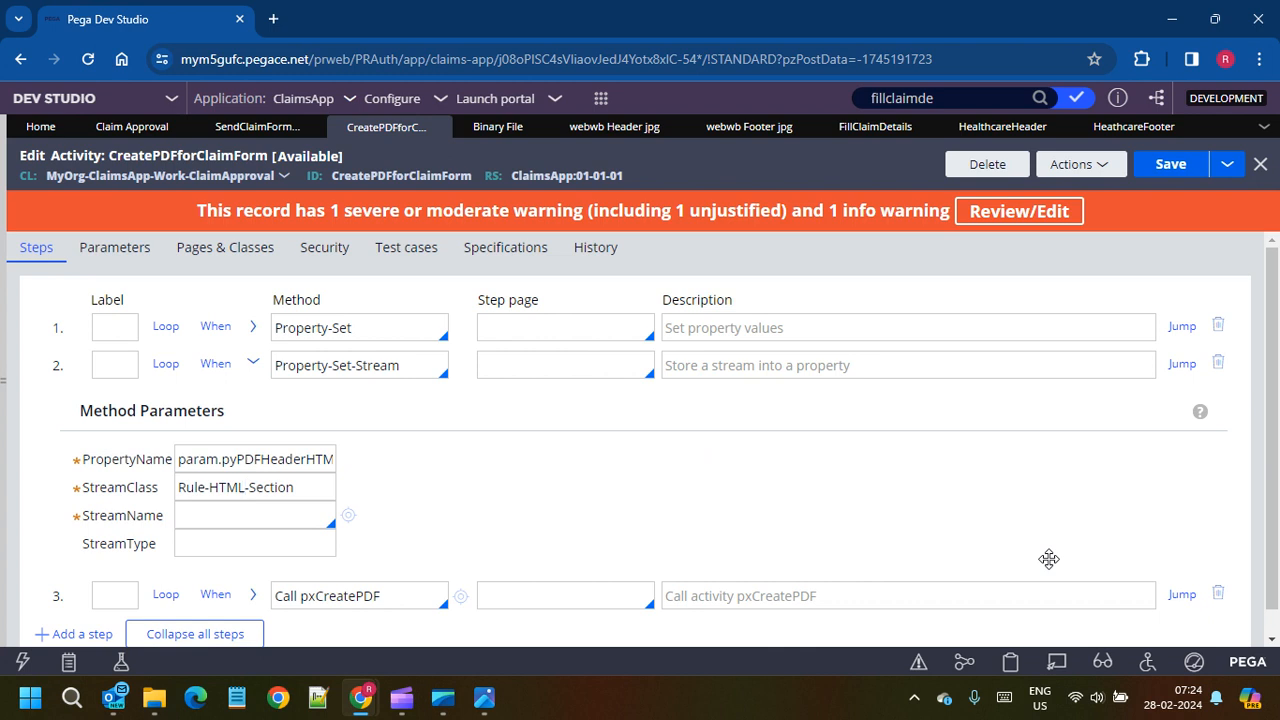
{"action": "key", "text": "End"}
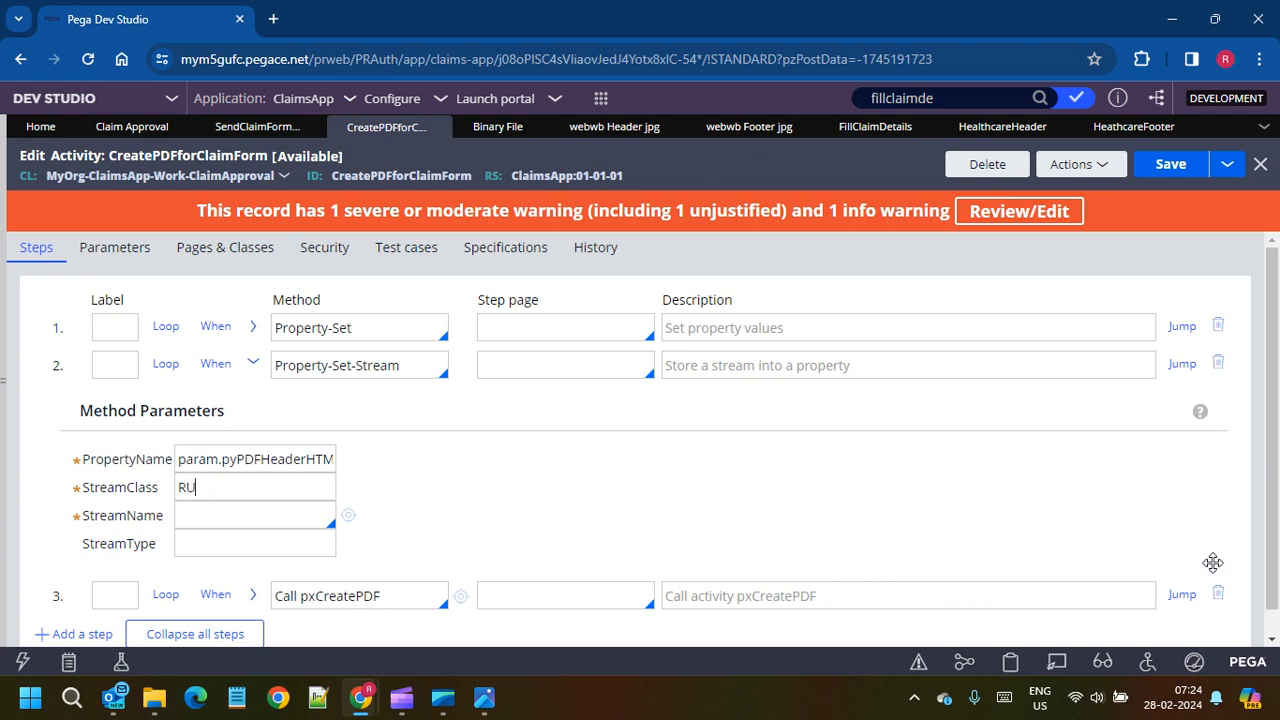
Step: Set the StreamClass of the Property-Set-Stream step to RULE-HTML-SECTION
{"action": "type", "text": "ULE-H"}
{"action": "type", "text": "TML-SECTION"}
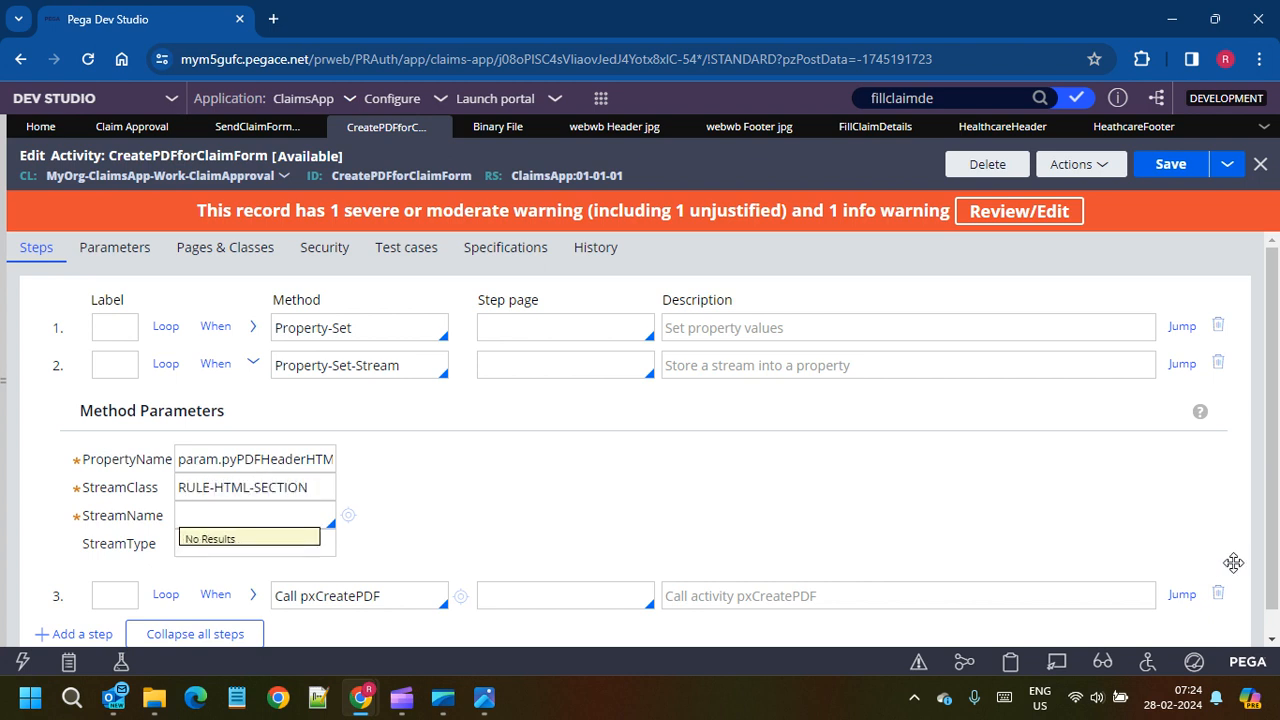
{"action": "left_click", "coordinate": [571, 370]}
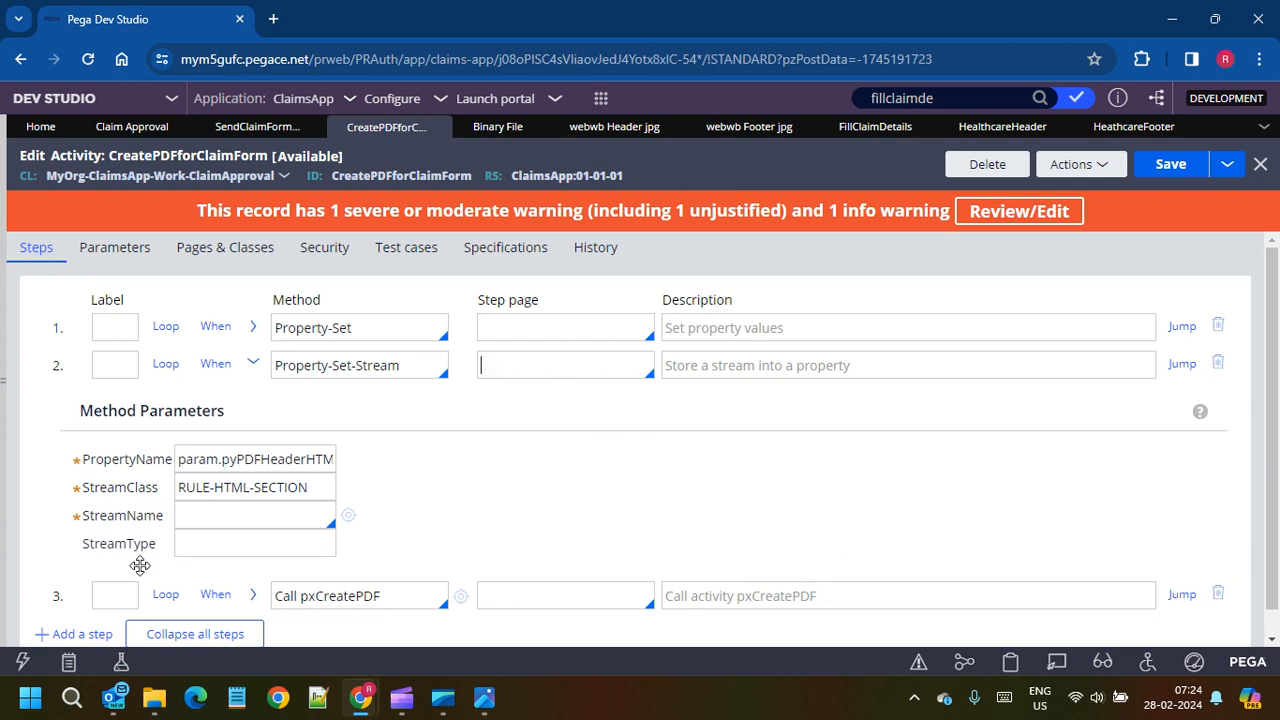
Step: Set the StreamName of the Property-Set-Stream step to HealthcareHeader and save the activity
{"action": "type", "text": "hEALTH"}
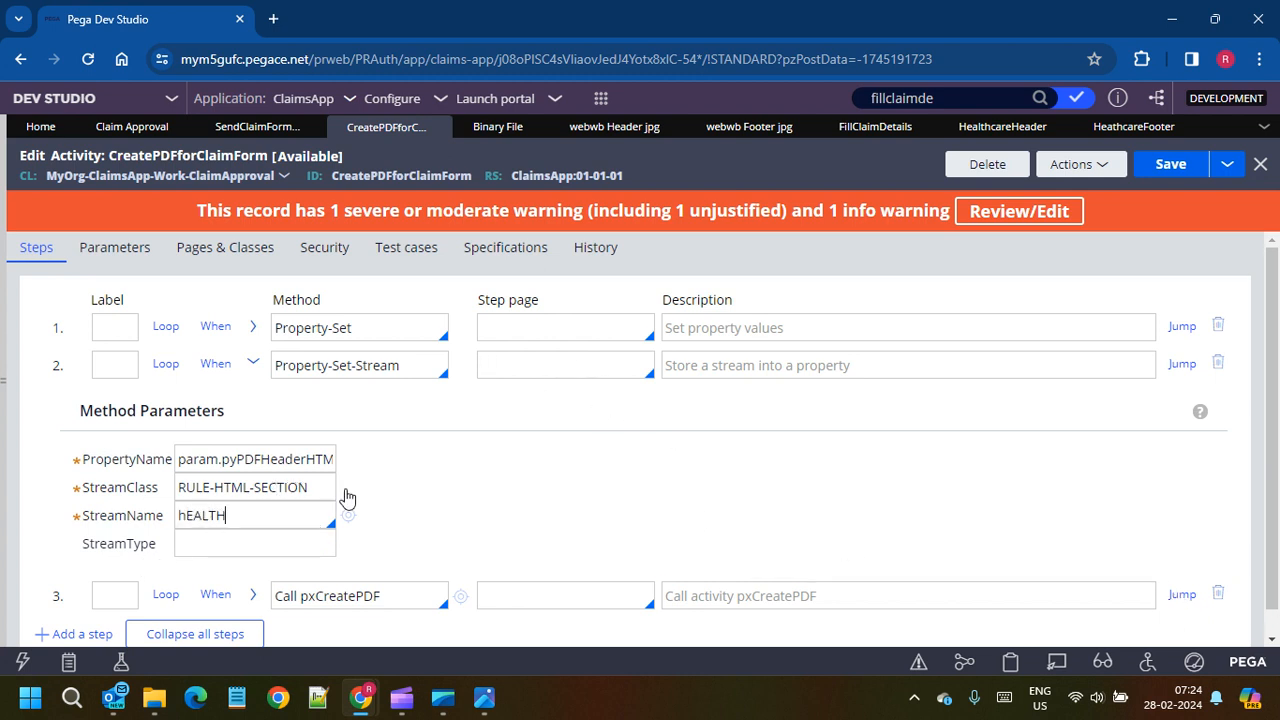
{"action": "key", "text": "BackSpace"}
{"action": "key", "text": "BackSpace"}
{"action": "key", "text": "BackSpace"}
{"action": "type", "text": "Heal"}
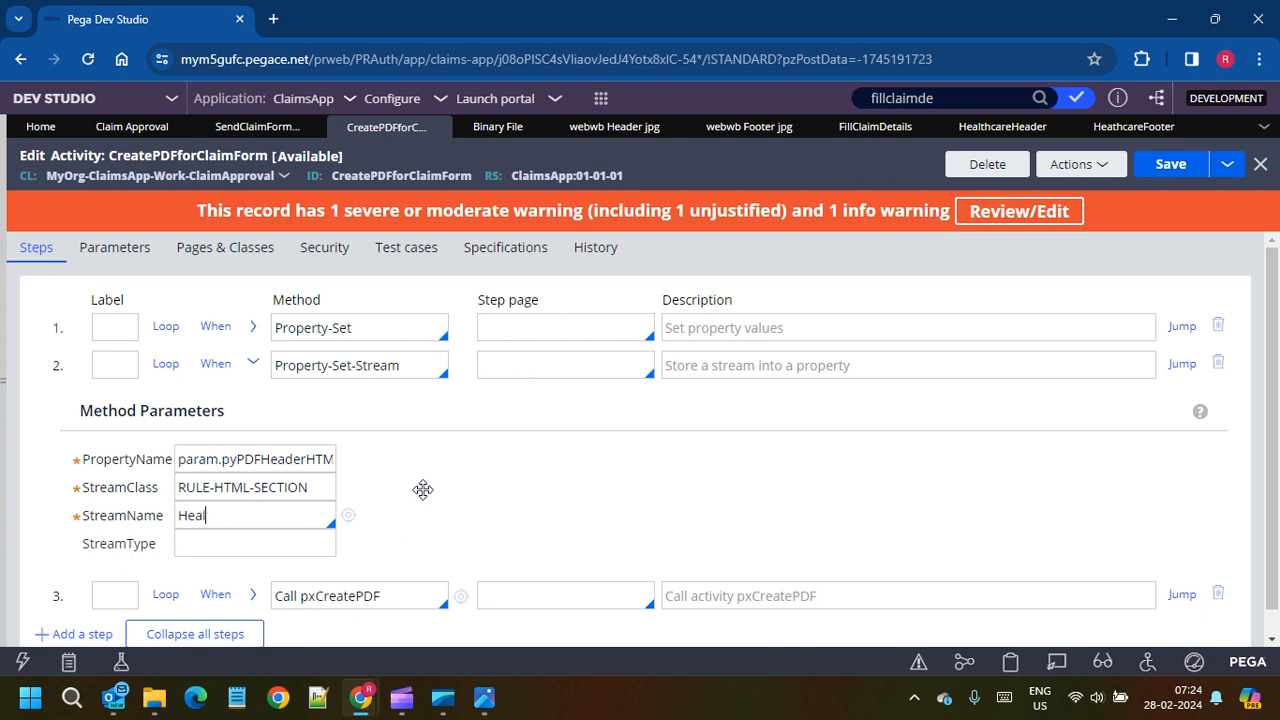
{"action": "type", "text": "thcareHeade"}
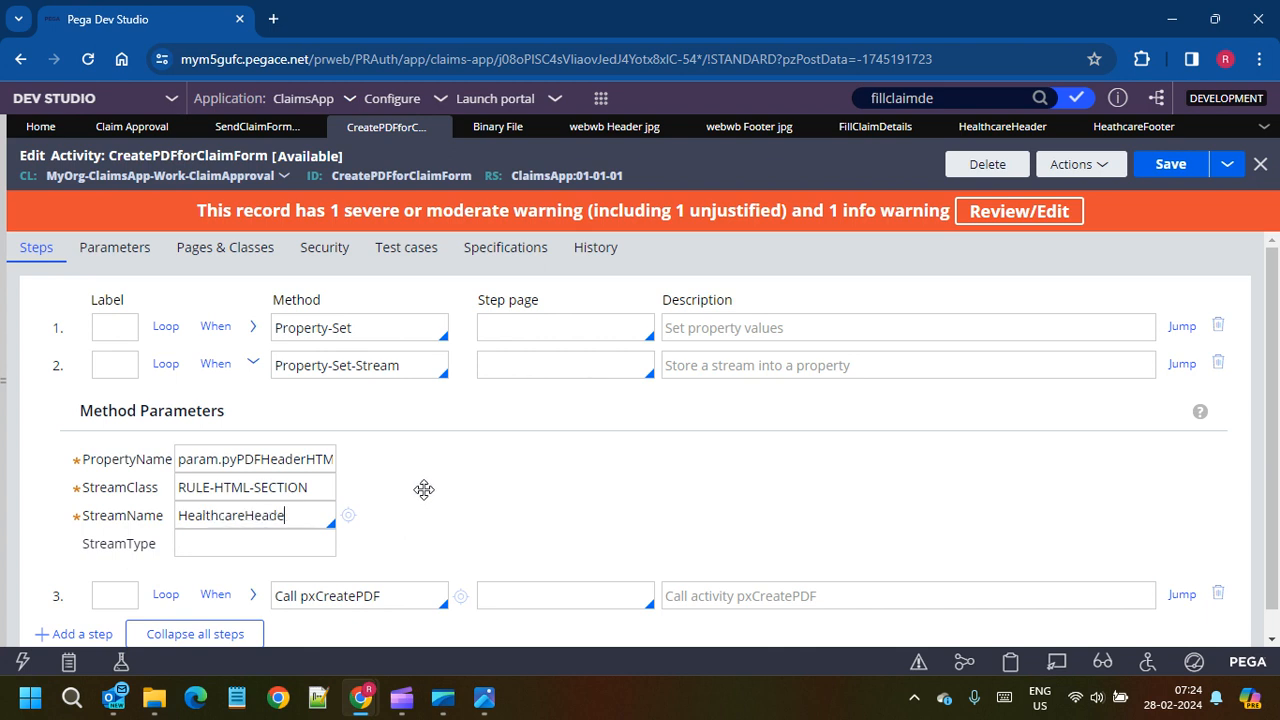
{"action": "type", "text": "r"}
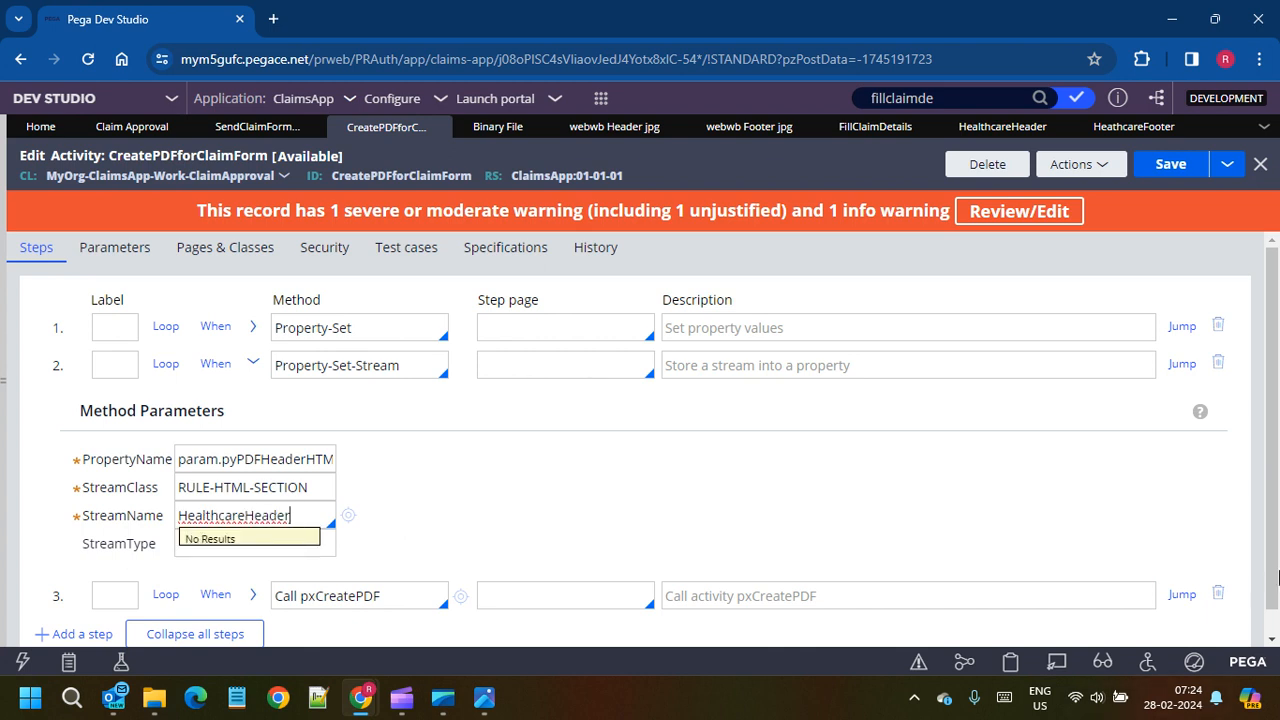
{"action": "left_click", "coordinate": [1168, 164]}
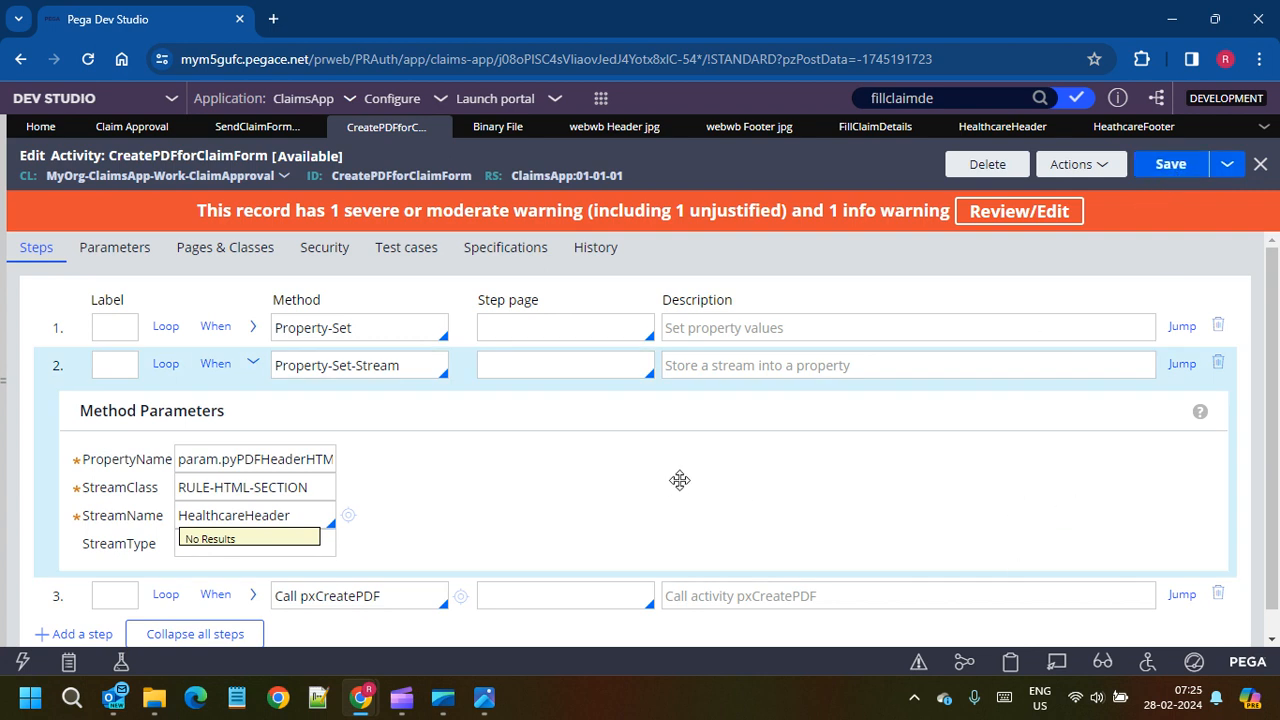
{"action": "left_click", "coordinate": [296, 519]}
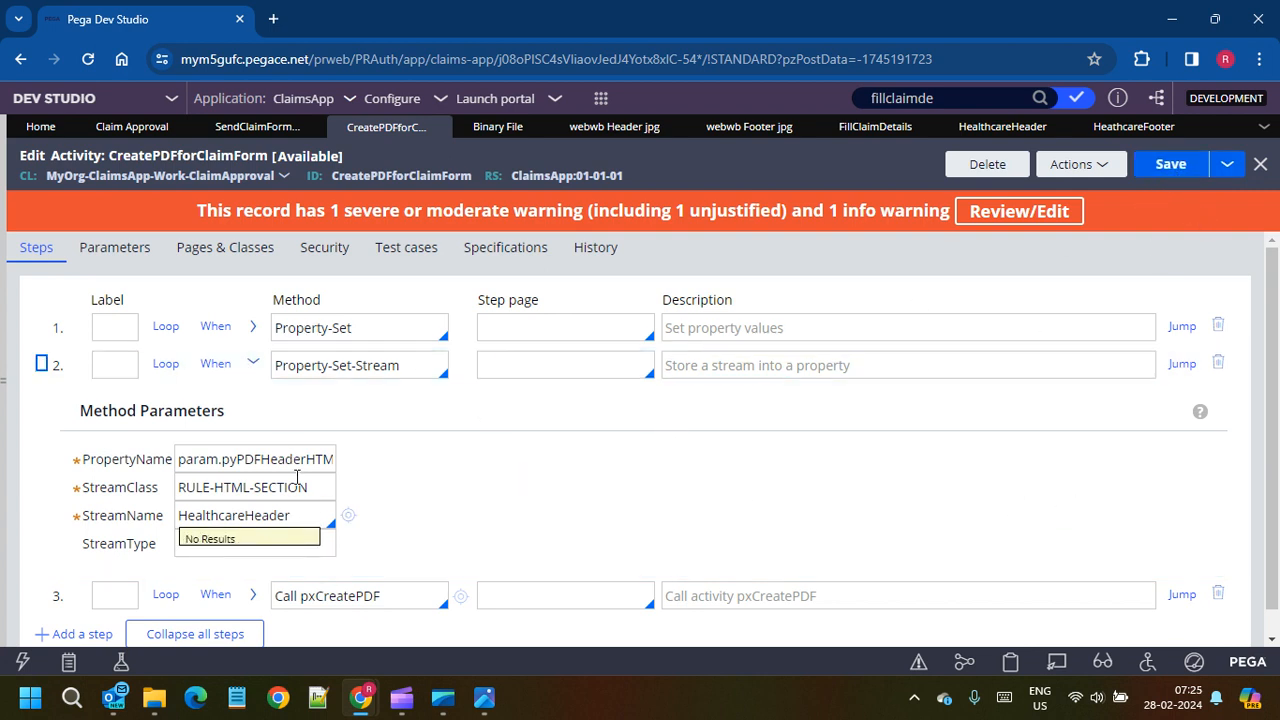
{"action": "left_click", "coordinate": [1170, 164]}
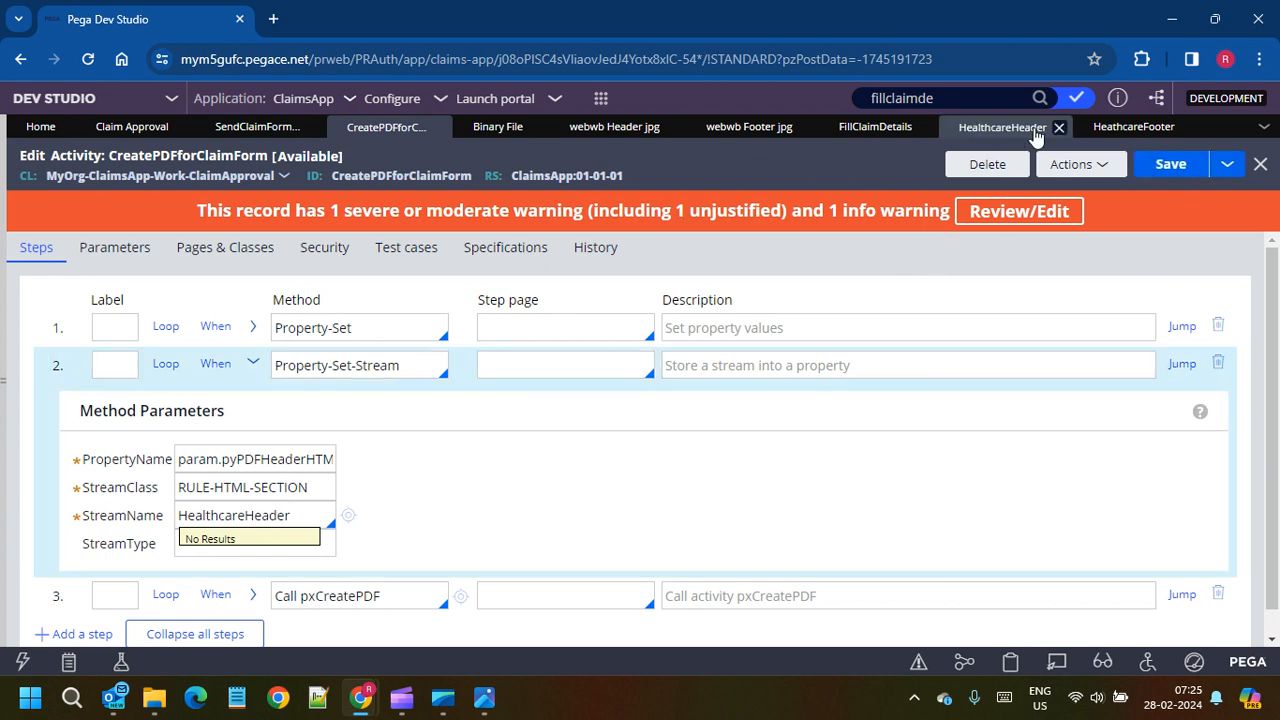
Step: Review the StreamName and PropertyName entered for the Property-Set-Stream step
{"action": "left_click", "coordinate": [298, 520]}
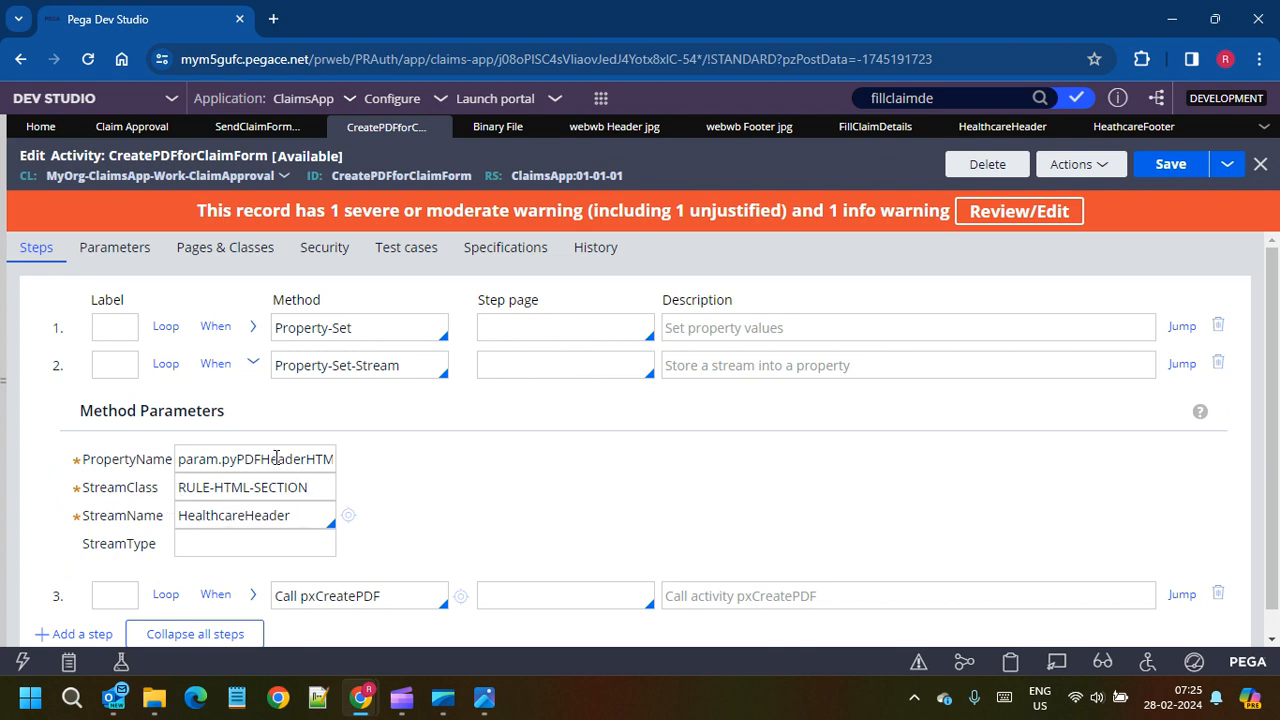
{"action": "double_click", "coordinate": [293, 517]}
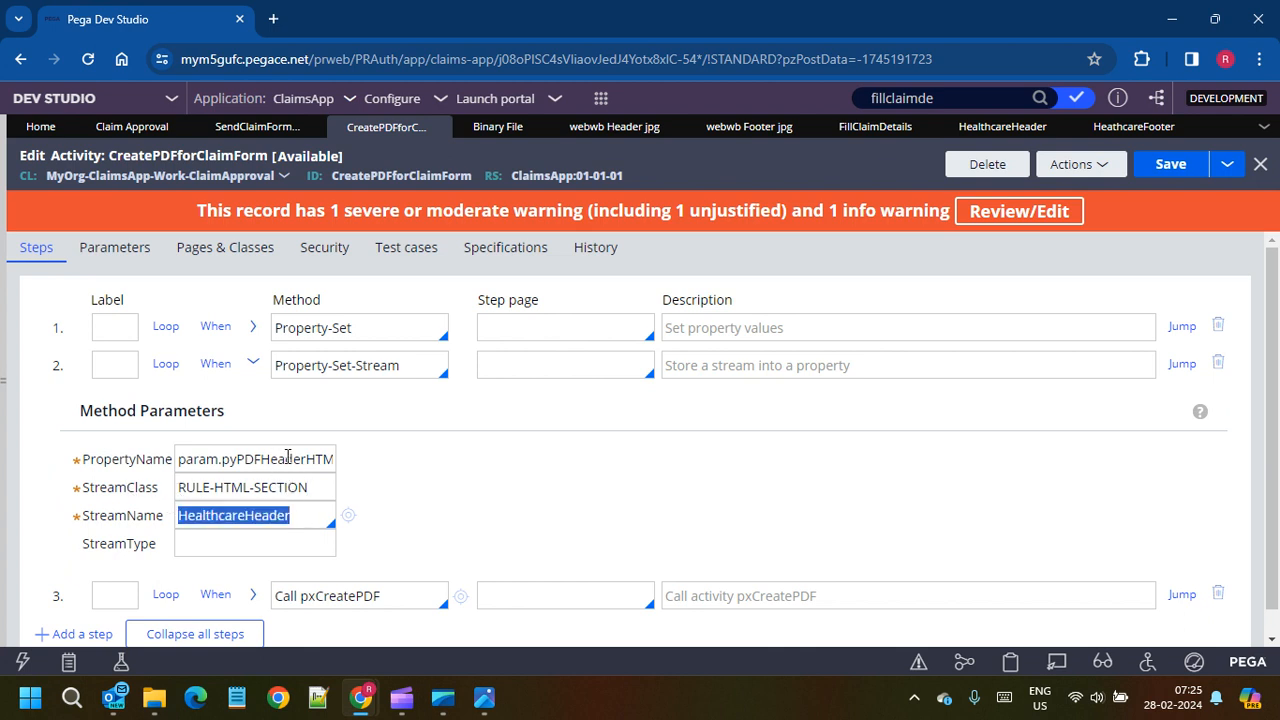
{"action": "left_click", "coordinate": [250, 457]}
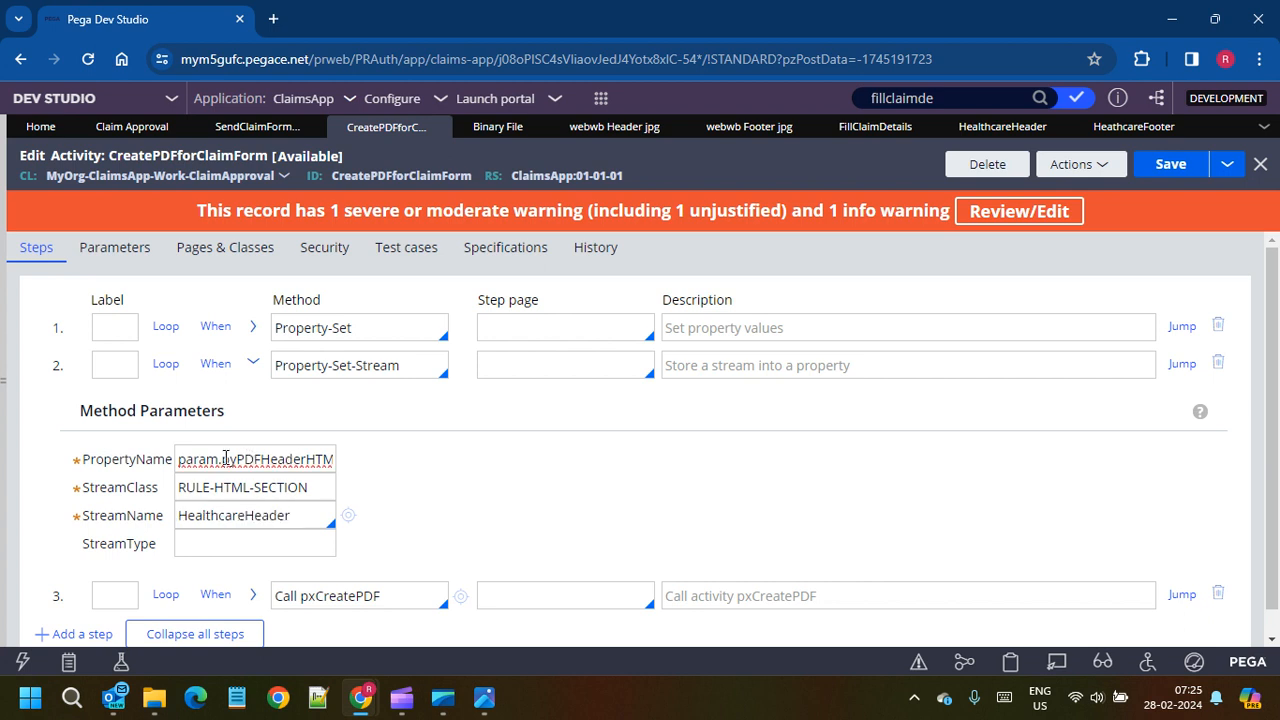
{"action": "left_click_drag", "start_coordinate": [226, 458], "coordinate": [340, 466]}
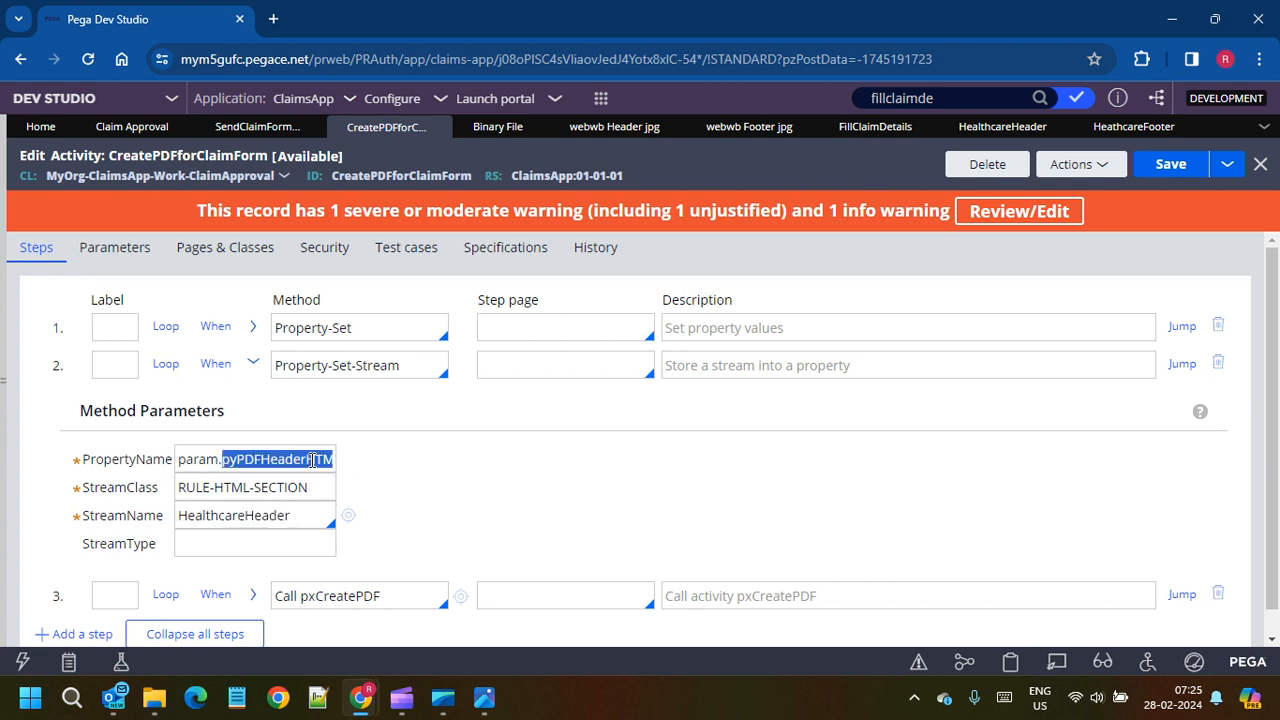
{"action": "left_click", "coordinate": [310, 460]}
Step: Duplicate the Property-Set-Stream step of the header as a new step directly below it
{"action": "right_click", "coordinate": [76, 367]}
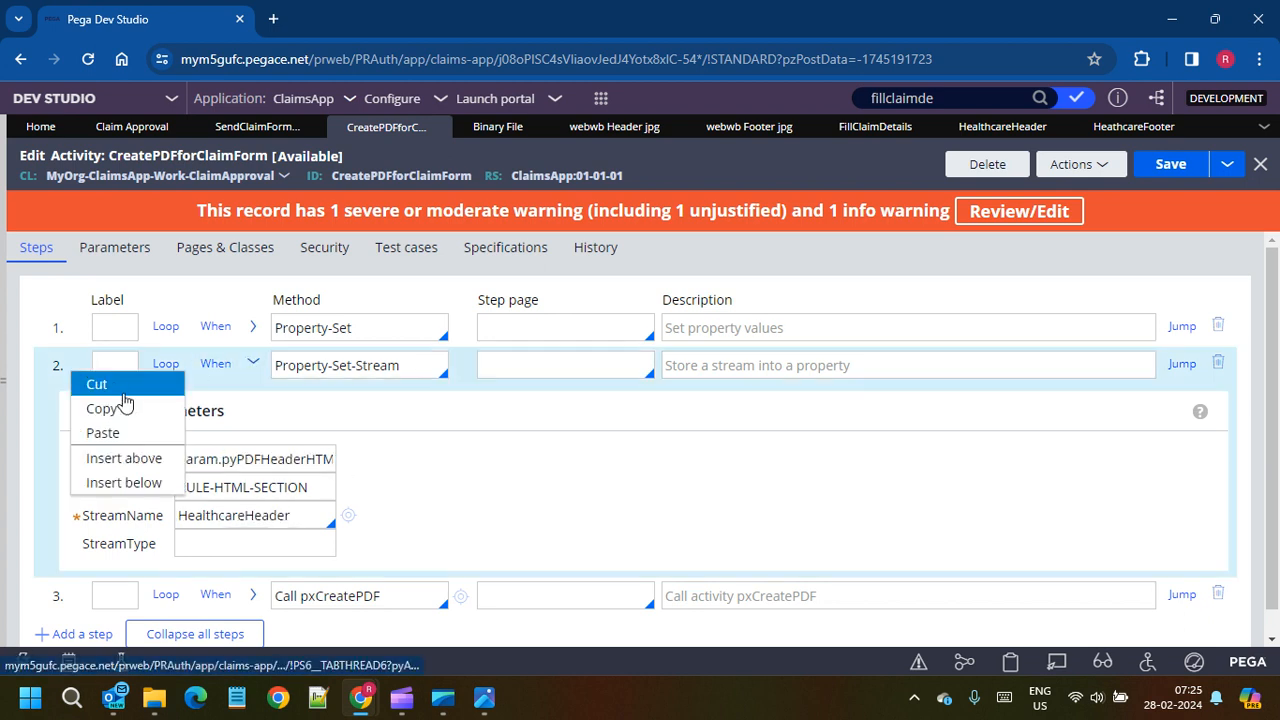
{"action": "left_click", "coordinate": [122, 422]}
{"action": "right_click", "coordinate": [76, 366]}
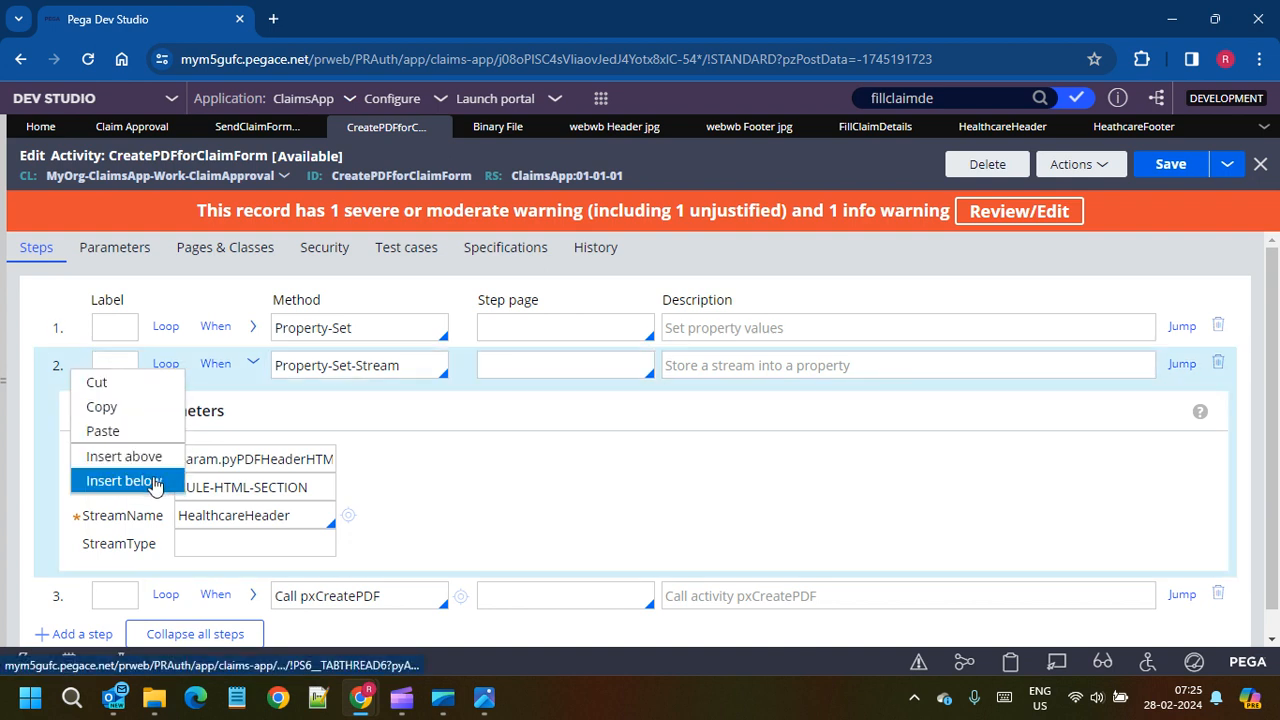
{"action": "left_click", "coordinate": [124, 482]}
{"action": "right_click", "coordinate": [77, 594]}
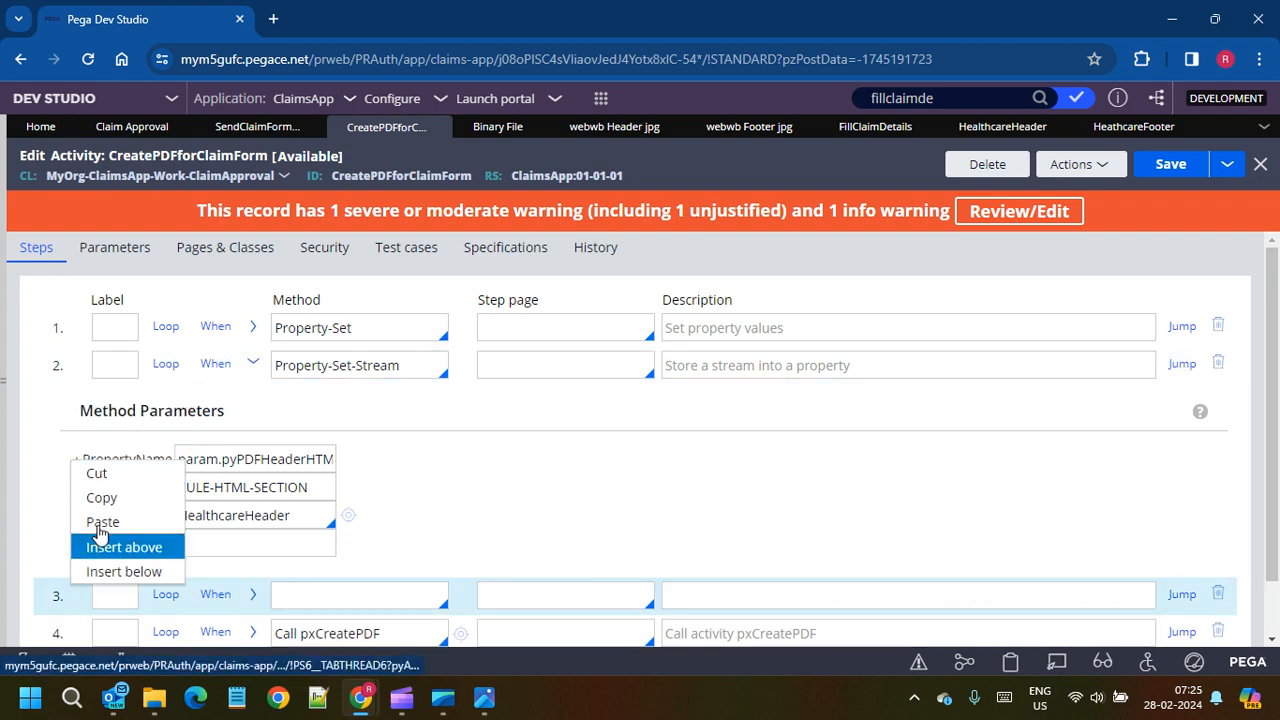
{"action": "left_click", "coordinate": [102, 522]}
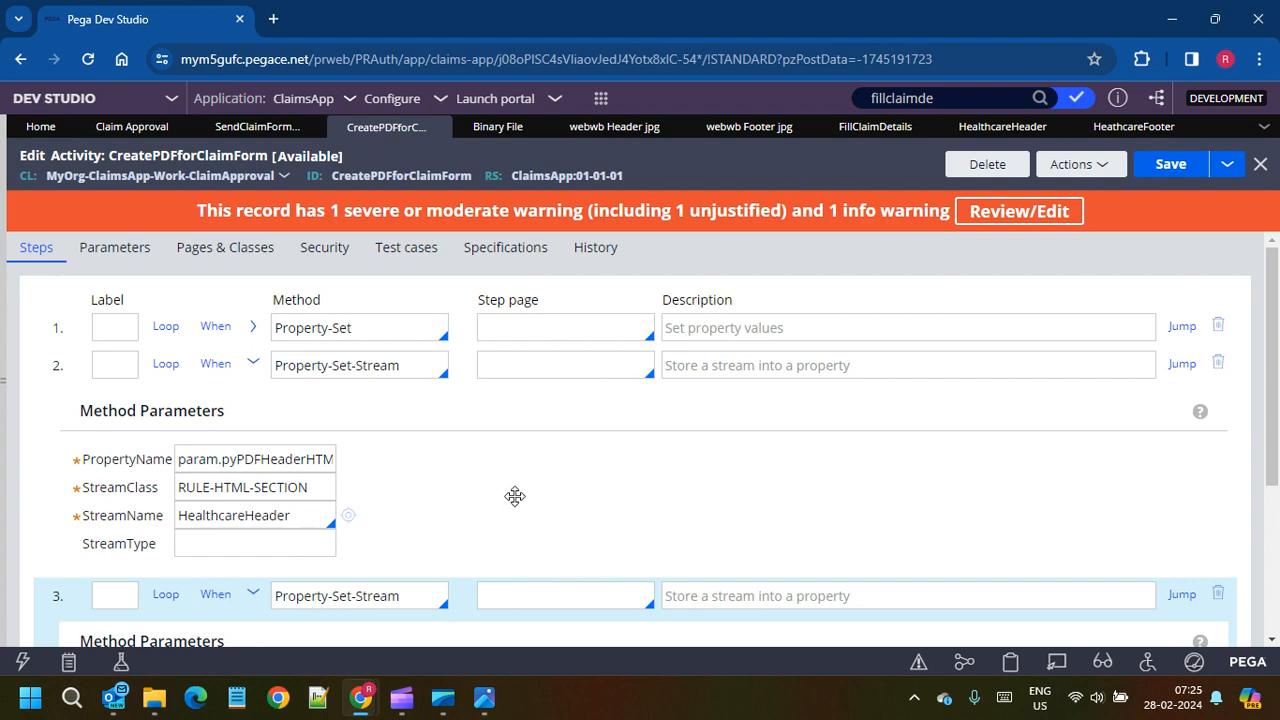
Step: Set the PropertyName of the duplicated Property-Set-Stream step to param.pyPDFFooterHTML
{"action": "scroll", "coordinate": [502, 500], "scroll_direction": "down", "scroll_amount": 3}
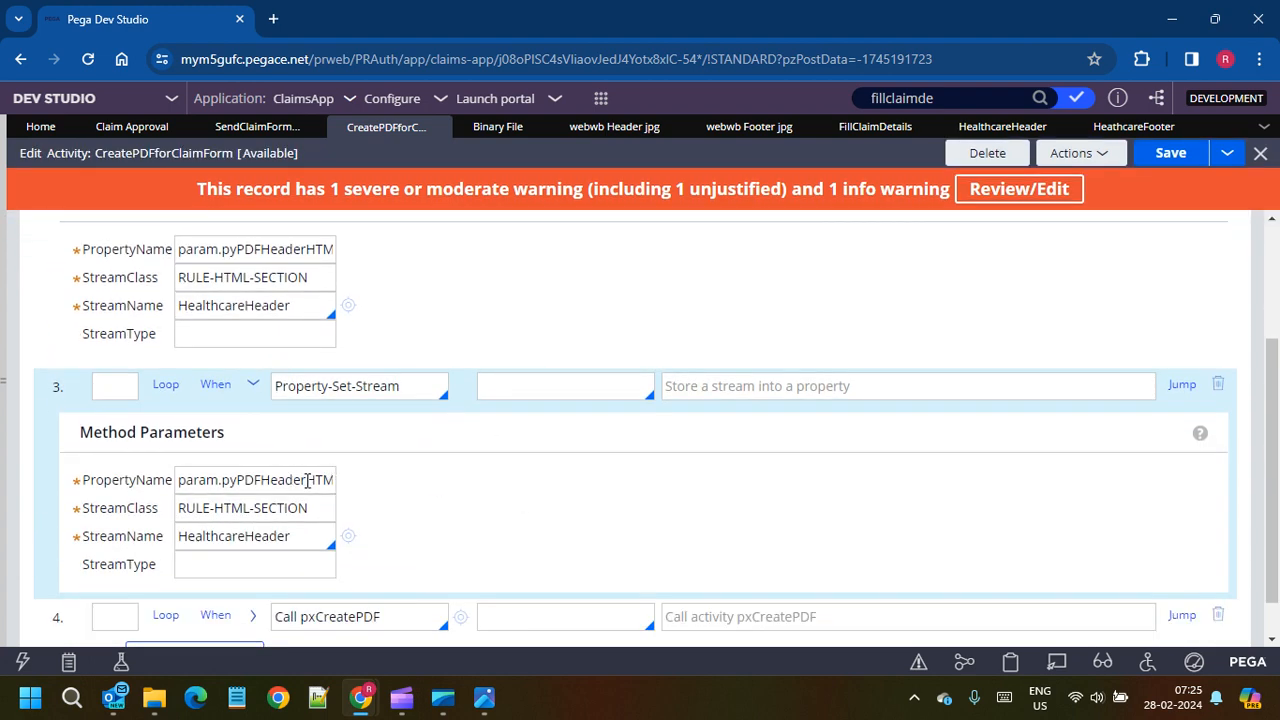
{"action": "left_click_drag", "start_coordinate": [306, 480], "coordinate": [262, 476]}
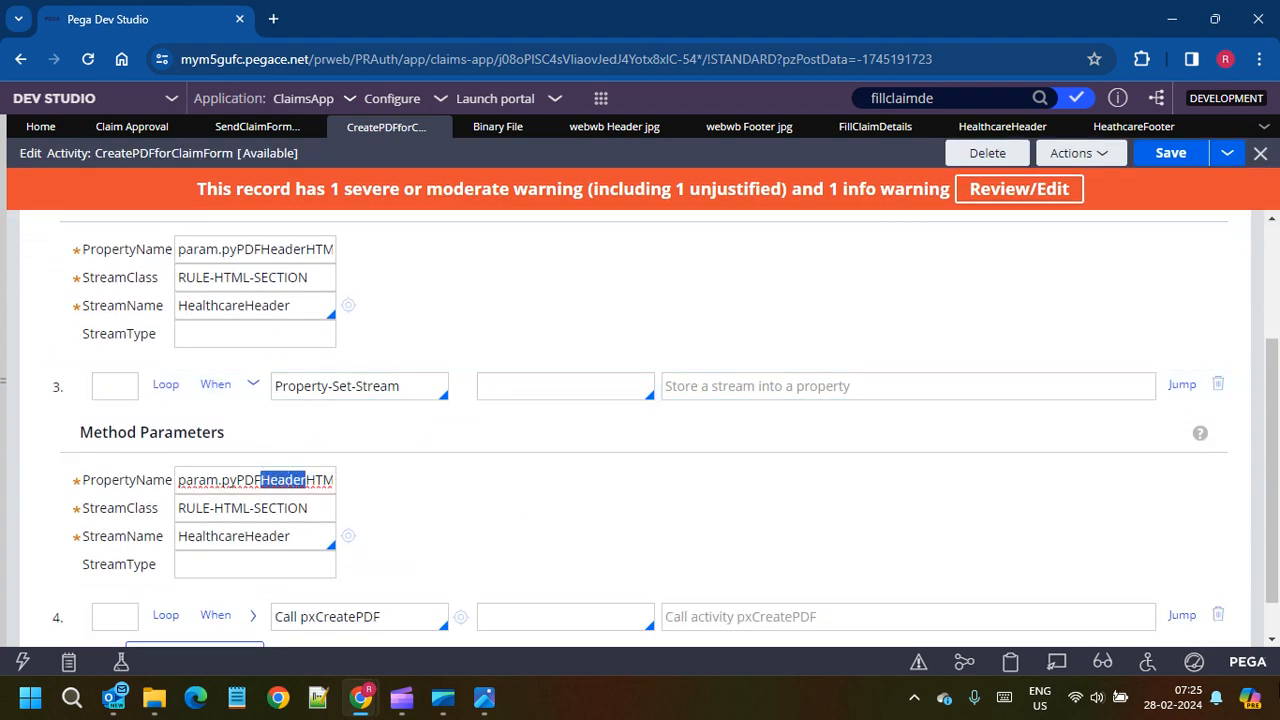
{"action": "key", "text": "BackSpace"}
{"action": "type", "text": "Footer"}
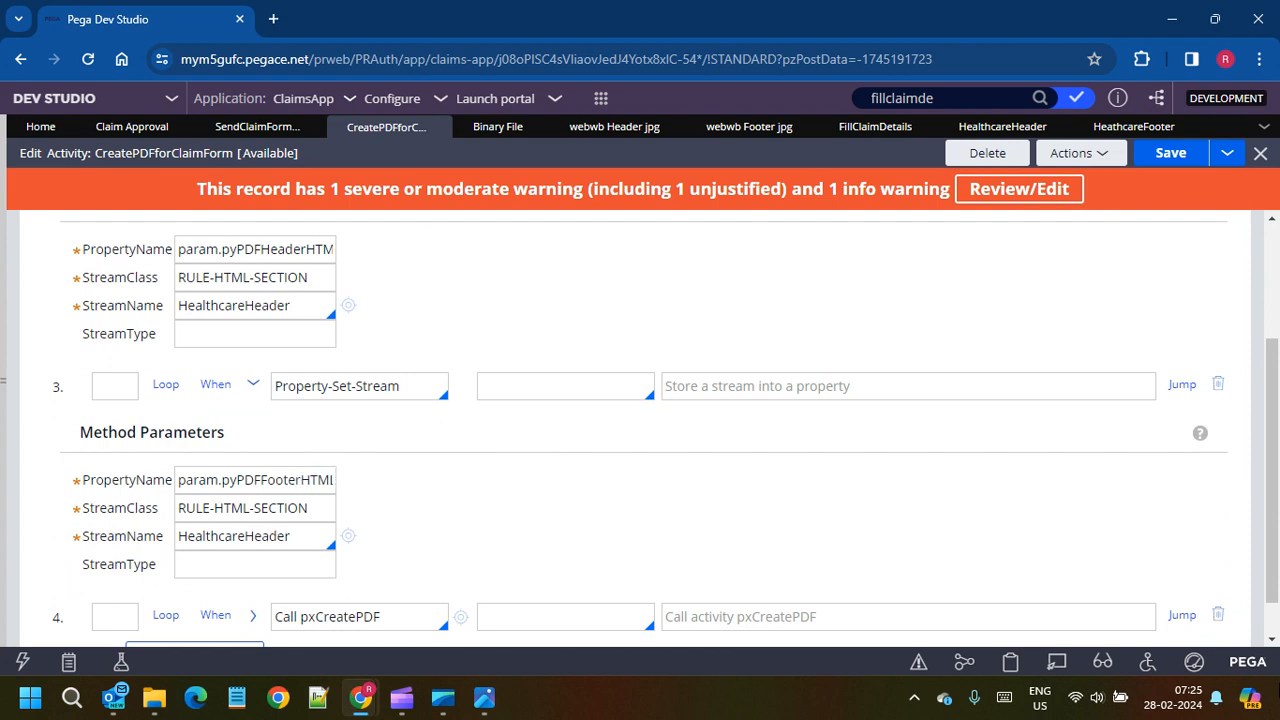
Step: Try HealthcareFooter as the StreamName of the footer's Property-Set-Stream step and save the activity
{"action": "left_click", "coordinate": [307, 511]}
{"action": "double_click", "coordinate": [299, 535]}
{"action": "left_click", "coordinate": [298, 536]}
{"action": "left_click_drag", "start_coordinate": [246, 536], "coordinate": [332, 541]}
{"action": "type", "text": "Foot"}
{"action": "scroll", "coordinate": [380, 548], "scroll_direction": "down", "scroll_amount": 1}
{"action": "left_click", "coordinate": [1172, 160]}
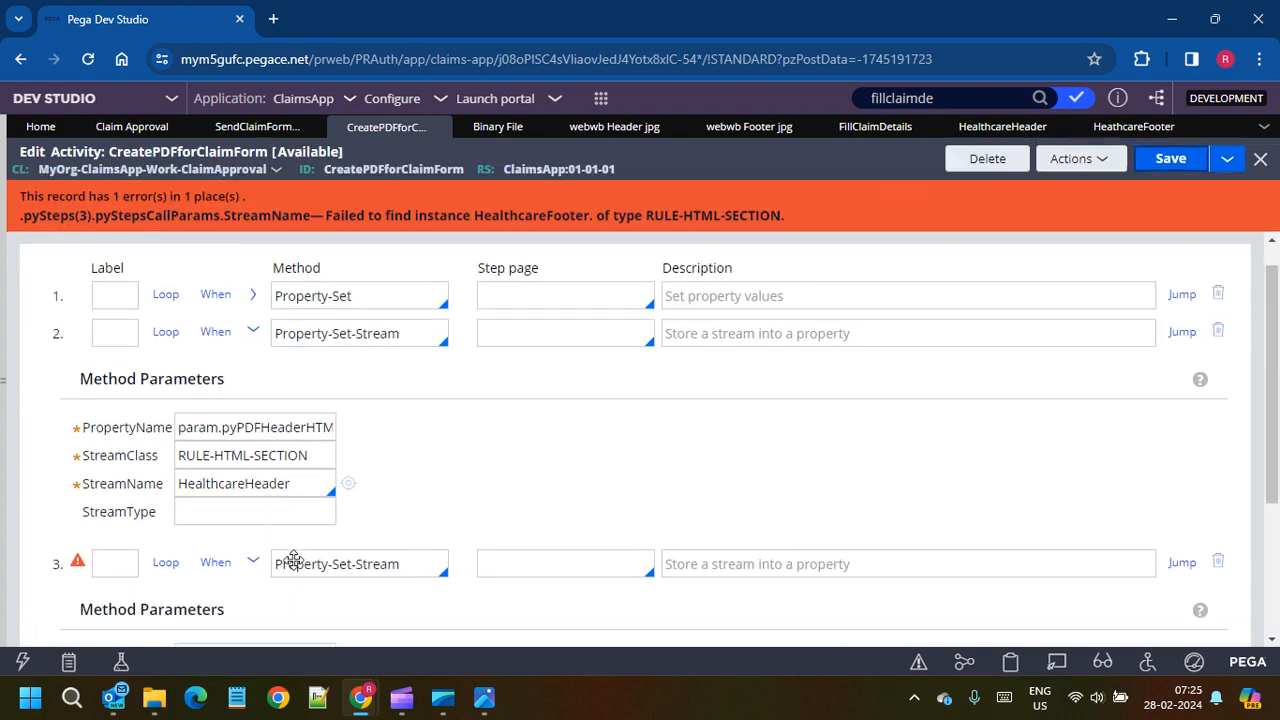
Step: Save the footer section rule and copy its ID, HeathcareFooter
{"action": "scroll", "coordinate": [280, 560], "scroll_direction": "down", "scroll_amount": 2}
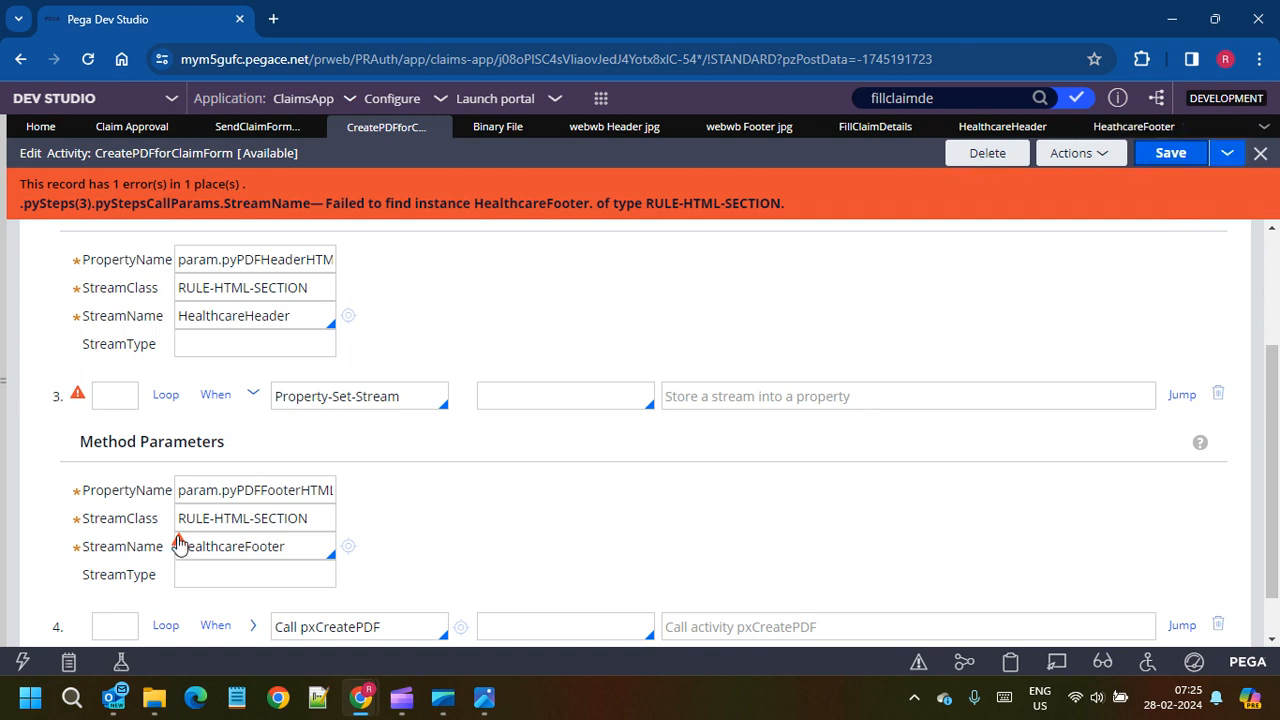
{"action": "left_click", "coordinate": [1133, 127]}
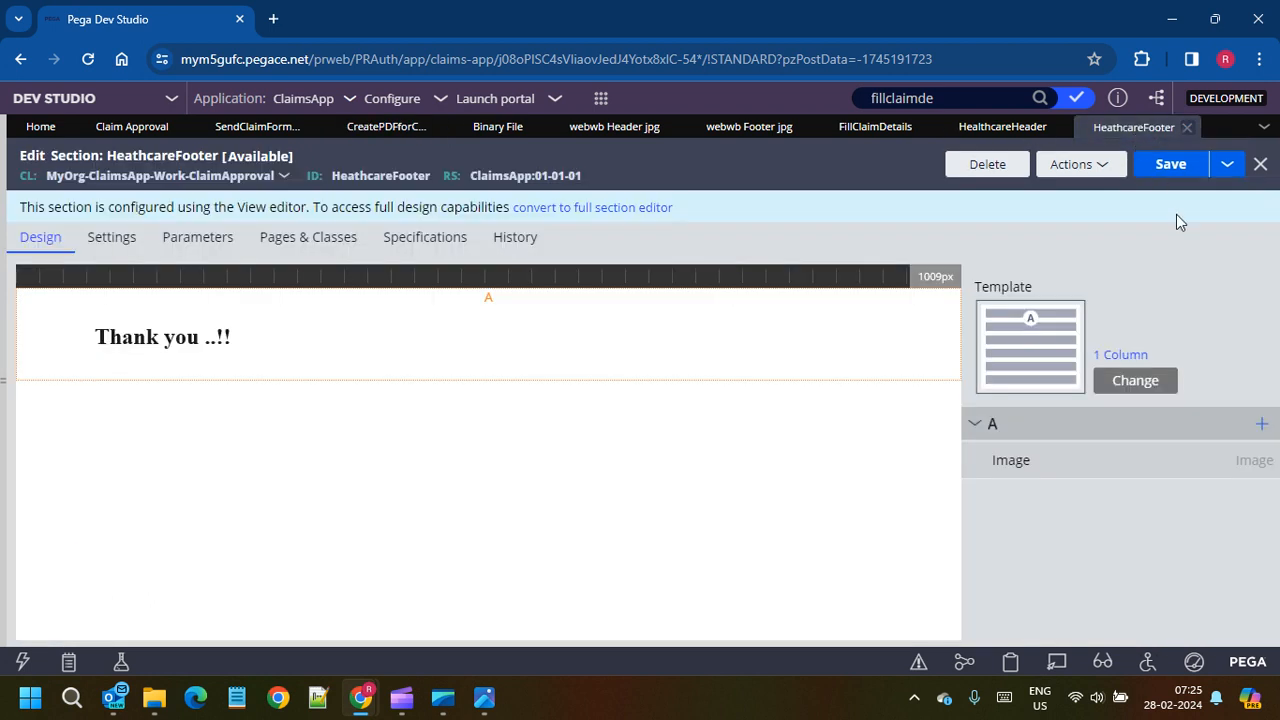
{"action": "left_click", "coordinate": [1172, 166]}
{"action": "double_click", "coordinate": [381, 176]}
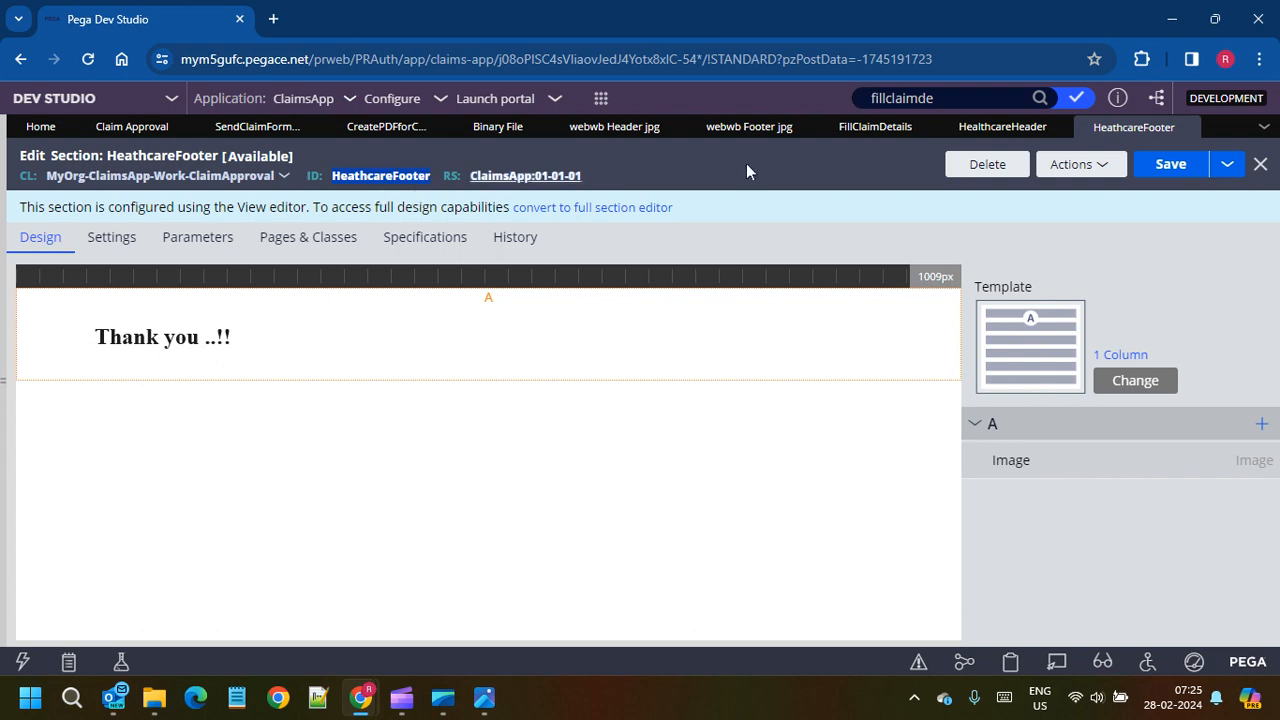
Step: Set the StreamName of the footer's Property-Set-Stream step in CreatePDFforClaimForm to HeathcareFooter and save the activity
{"action": "left_click", "coordinate": [389, 137]}
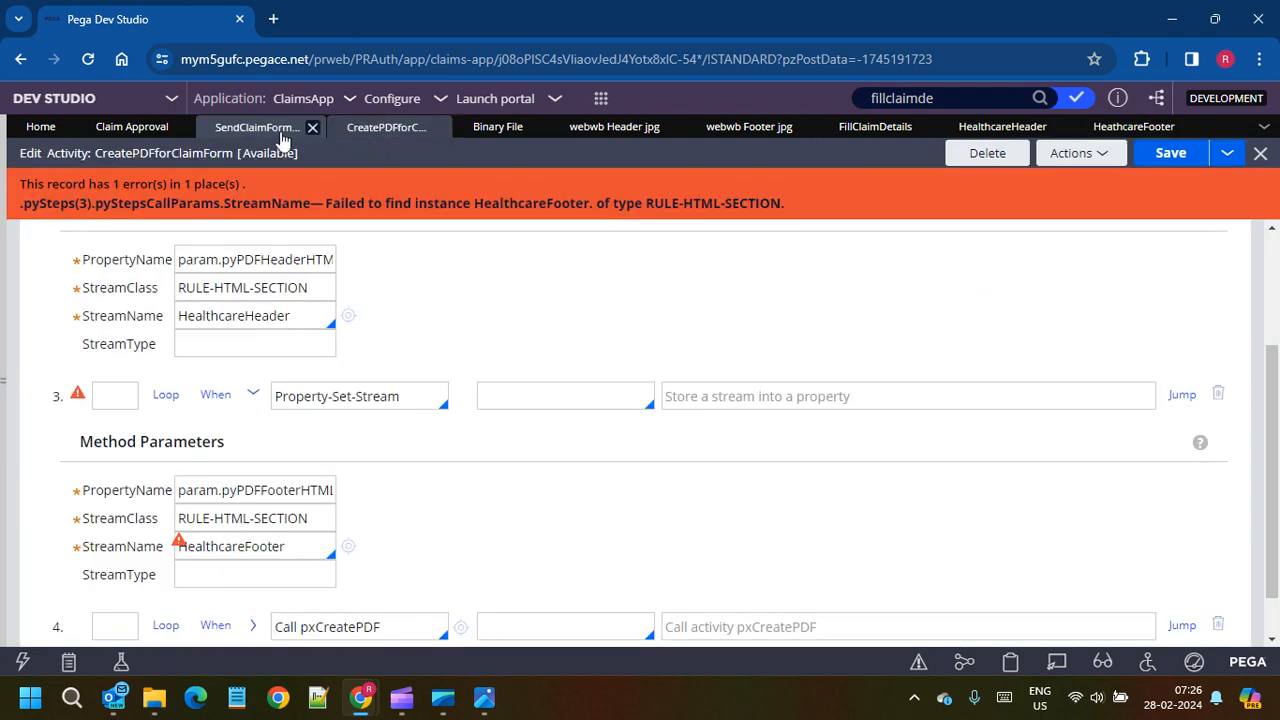
{"action": "left_click", "coordinate": [272, 129]}
{"action": "left_click", "coordinate": [350, 130]}
{"action": "double_click", "coordinate": [241, 548]}
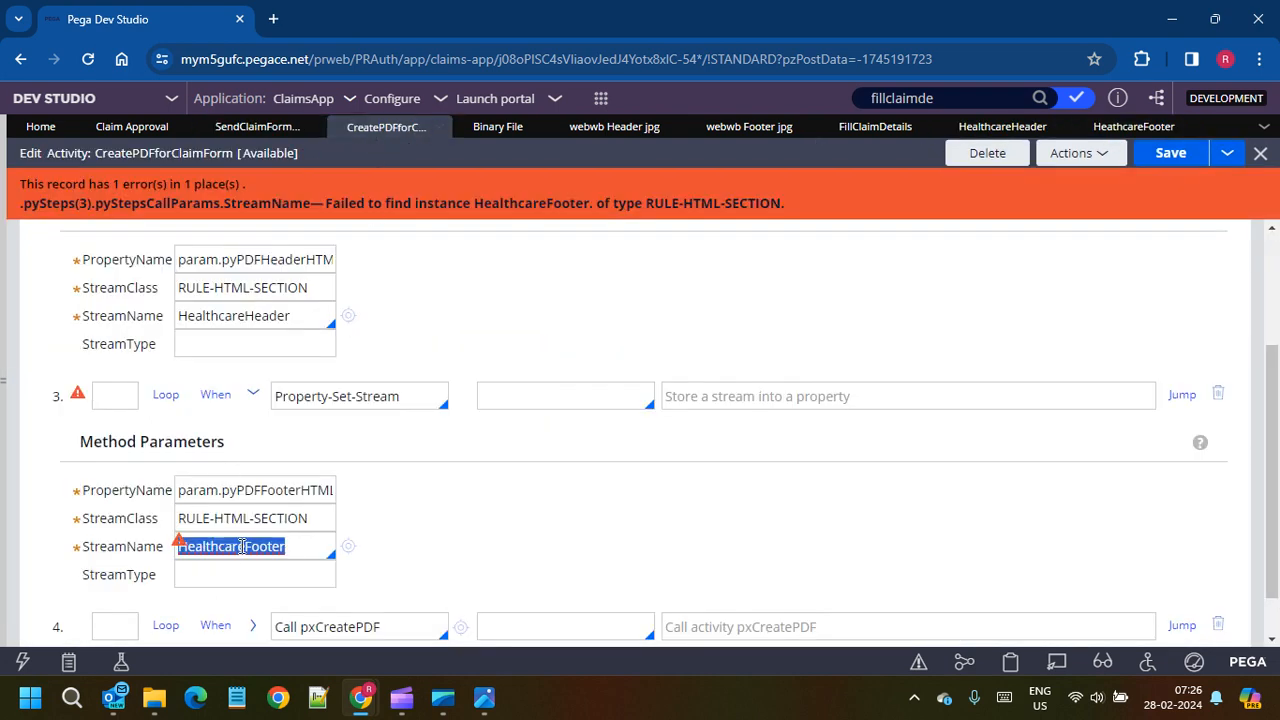
{"action": "key", "text": "ctrl+v"}
{"action": "left_click", "coordinate": [1170, 156]}
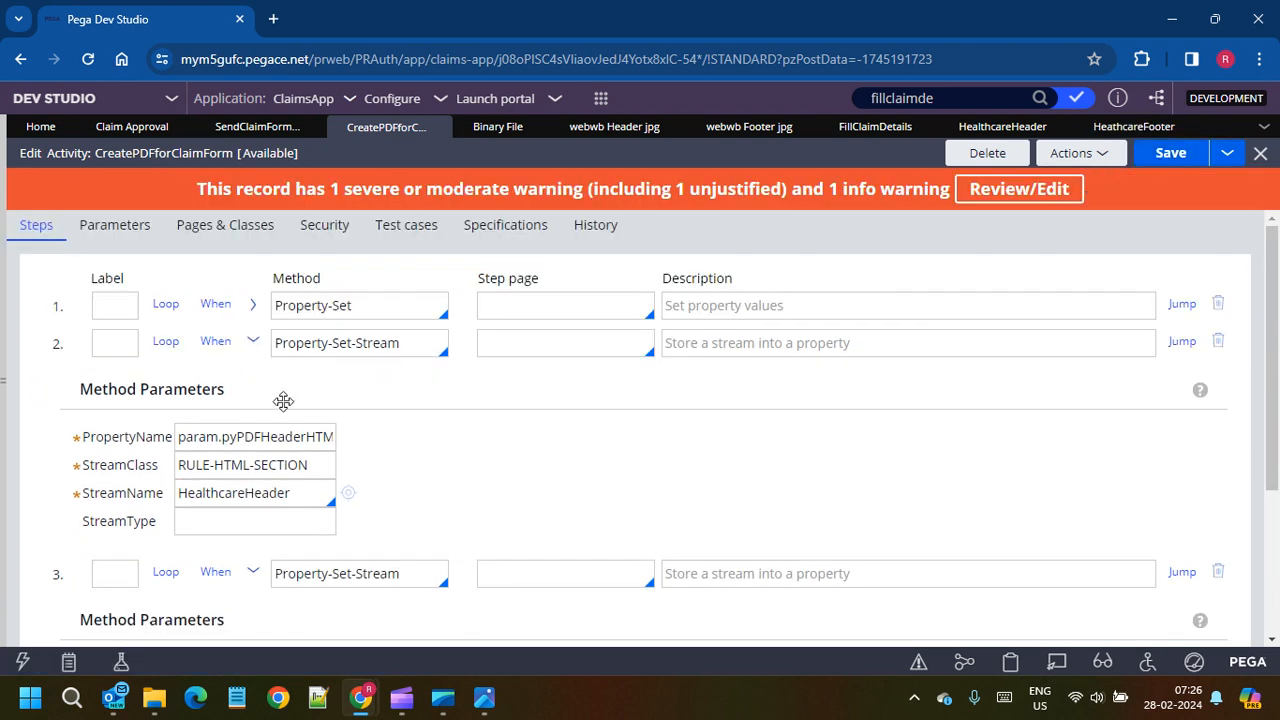
Step: Check the PropertyName of both Property-Set-Stream steps and save the activity again
{"action": "double_click", "coordinate": [286, 436]}
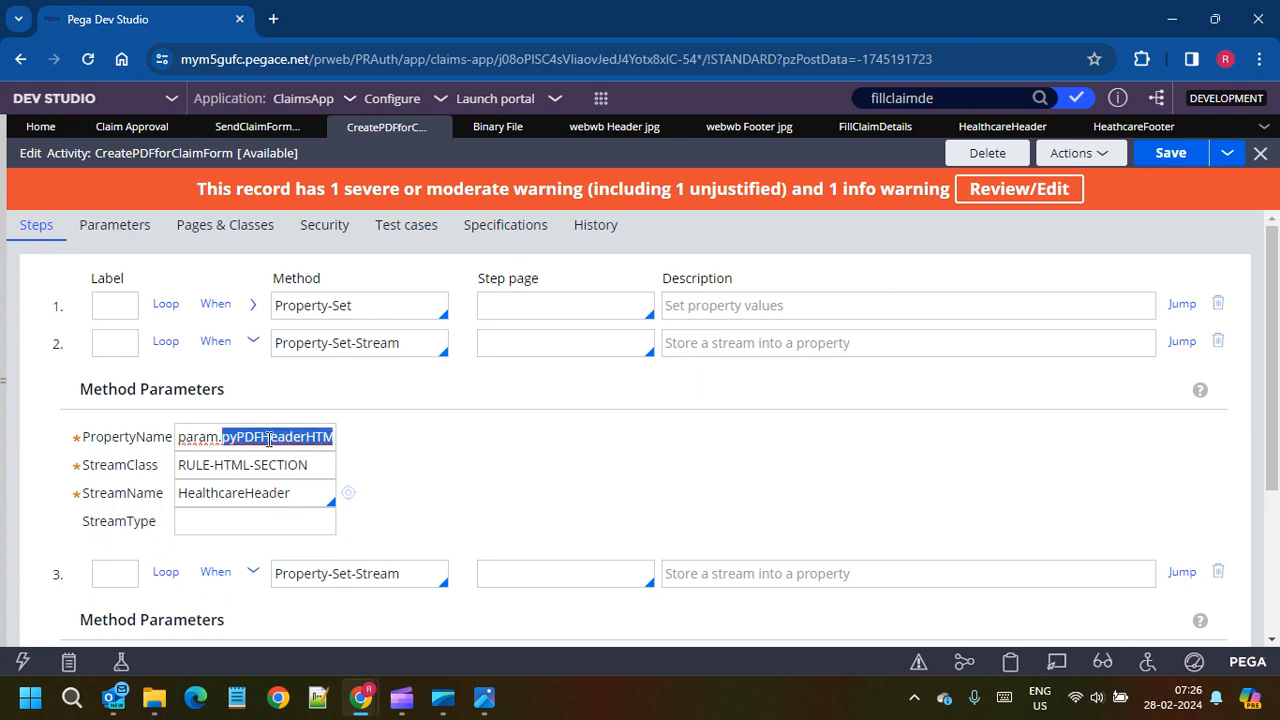
{"action": "scroll", "coordinate": [311, 444], "scroll_direction": "down", "scroll_amount": 2}
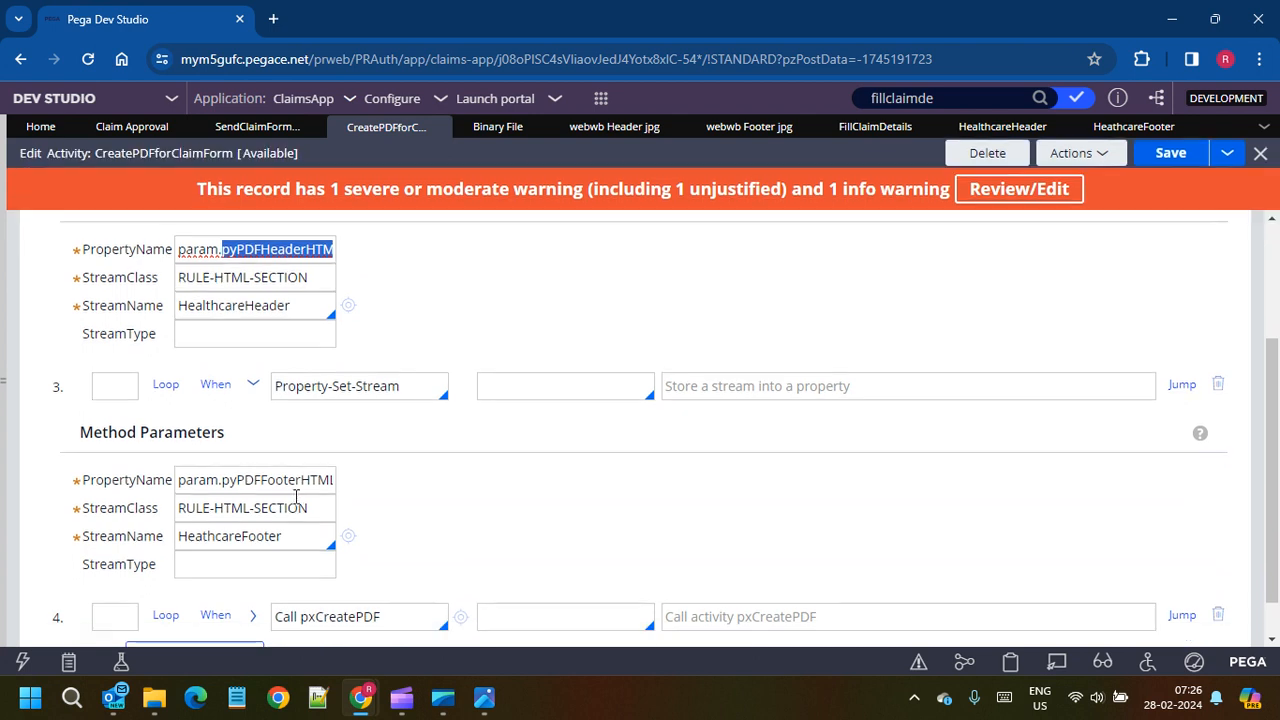
{"action": "double_click", "coordinate": [288, 480]}
{"action": "left_click", "coordinate": [1165, 153]}
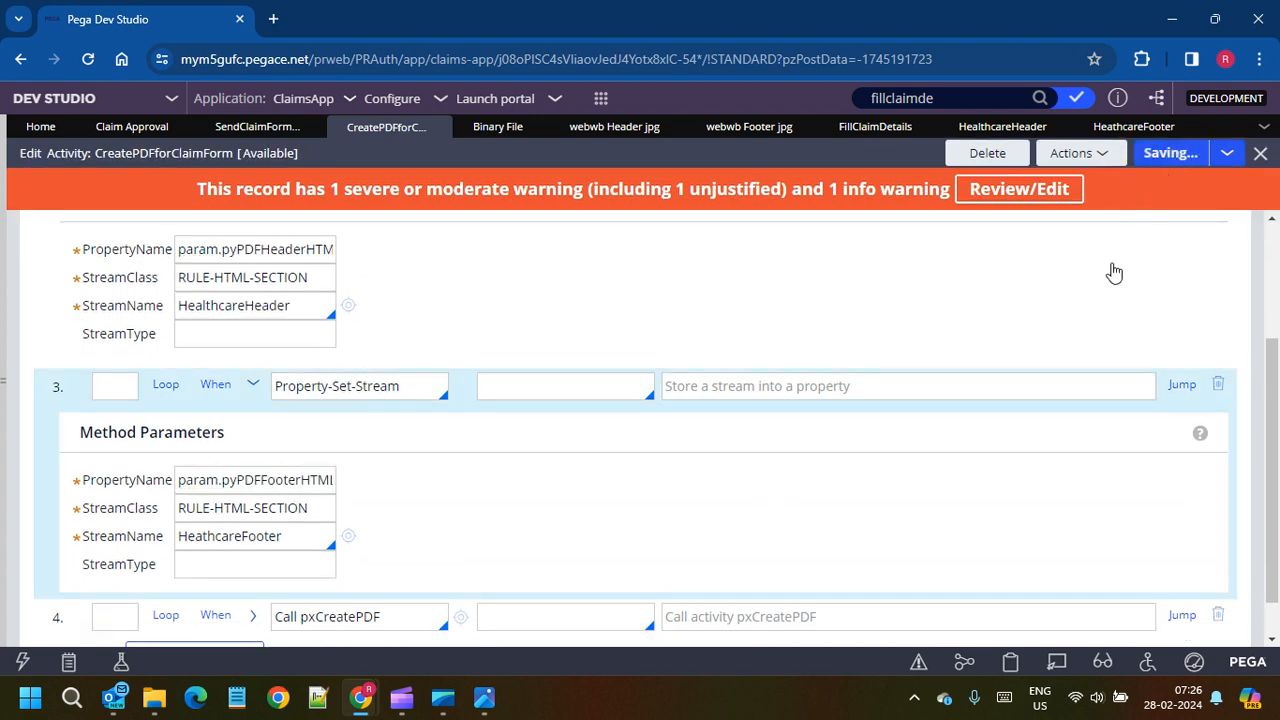
Step: Create a new Claim Approval case with the default label and proceed to its claim details form
{"action": "left_click", "coordinate": [601, 98]}
{"action": "mouse_move", "coordinate": [655, 118]}
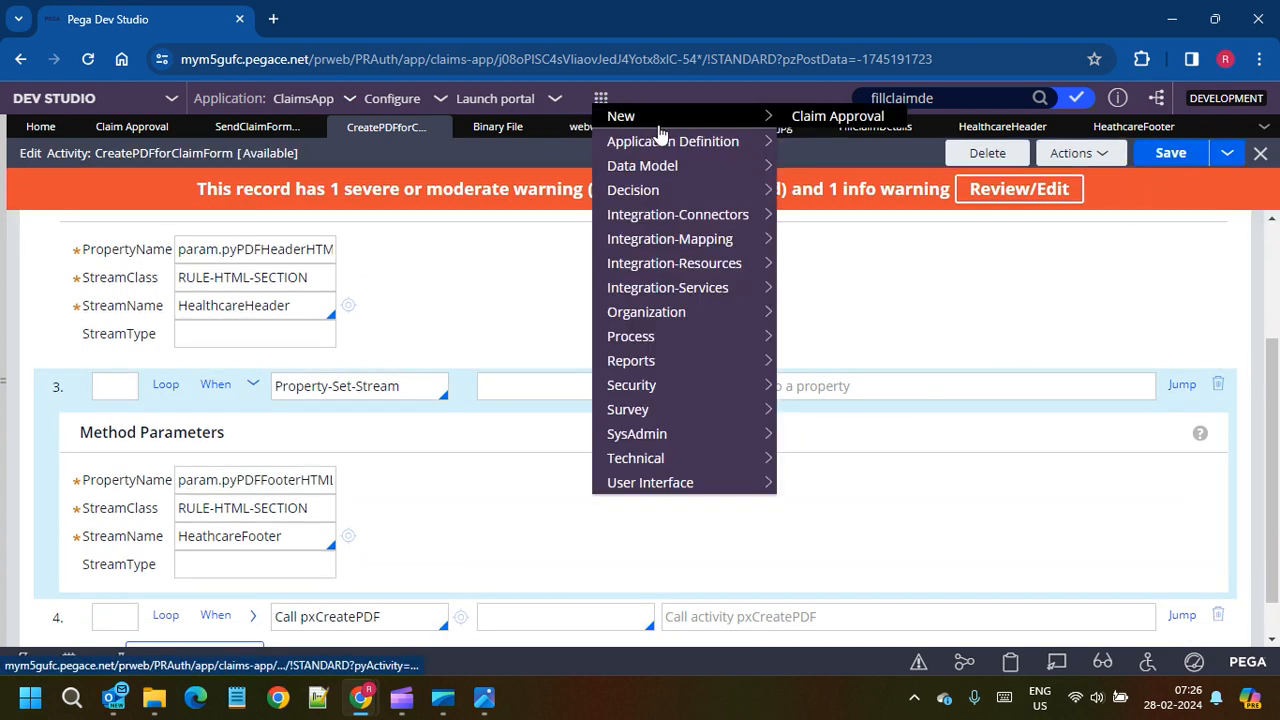
{"action": "left_click", "coordinate": [797, 116]}
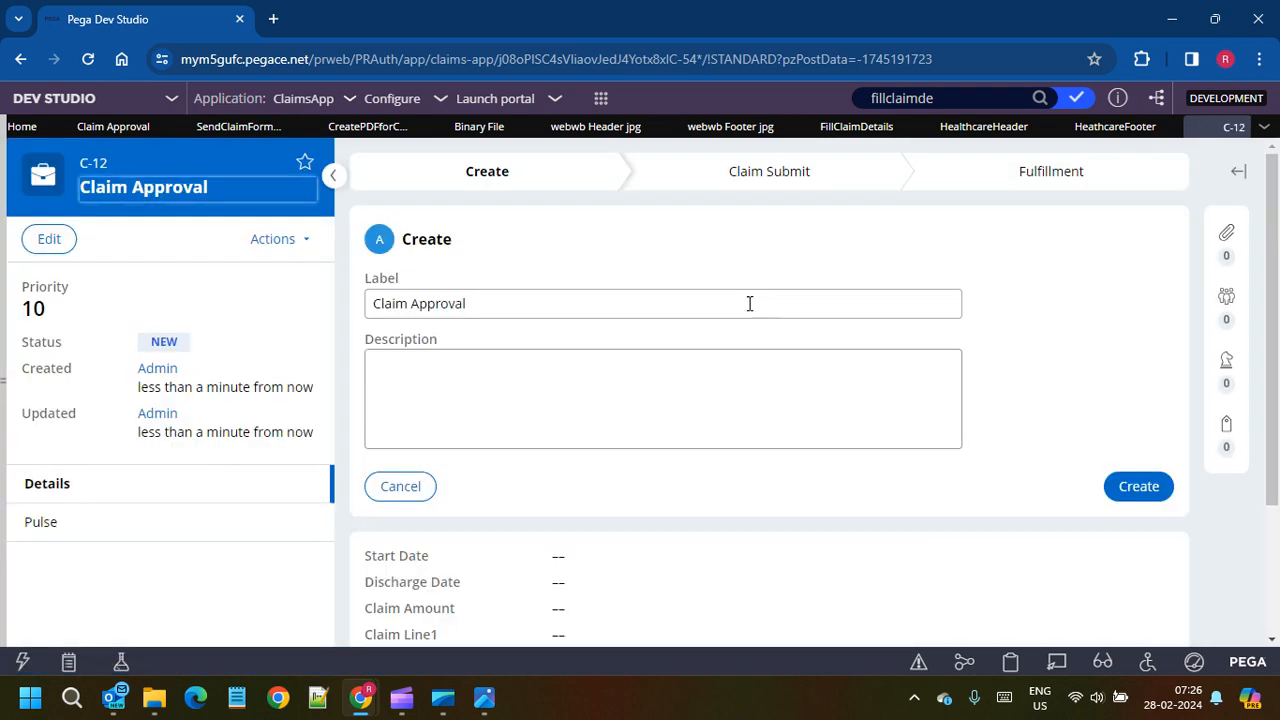
{"action": "left_click", "coordinate": [1110, 492]}
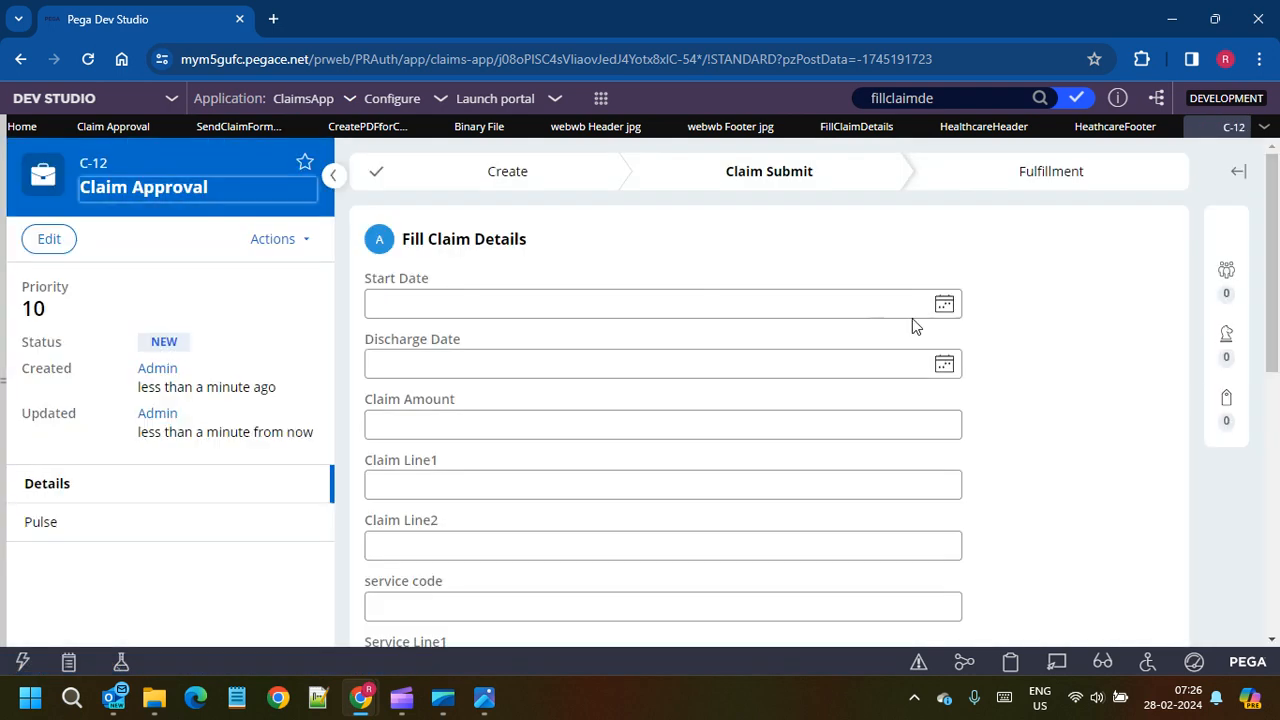
Step: Set the Start Date to 2/14/2024, the Discharge Date to 2/17/2024 and the Claim Amount to 235234
{"action": "left_click", "coordinate": [944, 304]}
{"action": "left_click", "coordinate": [487, 440]}
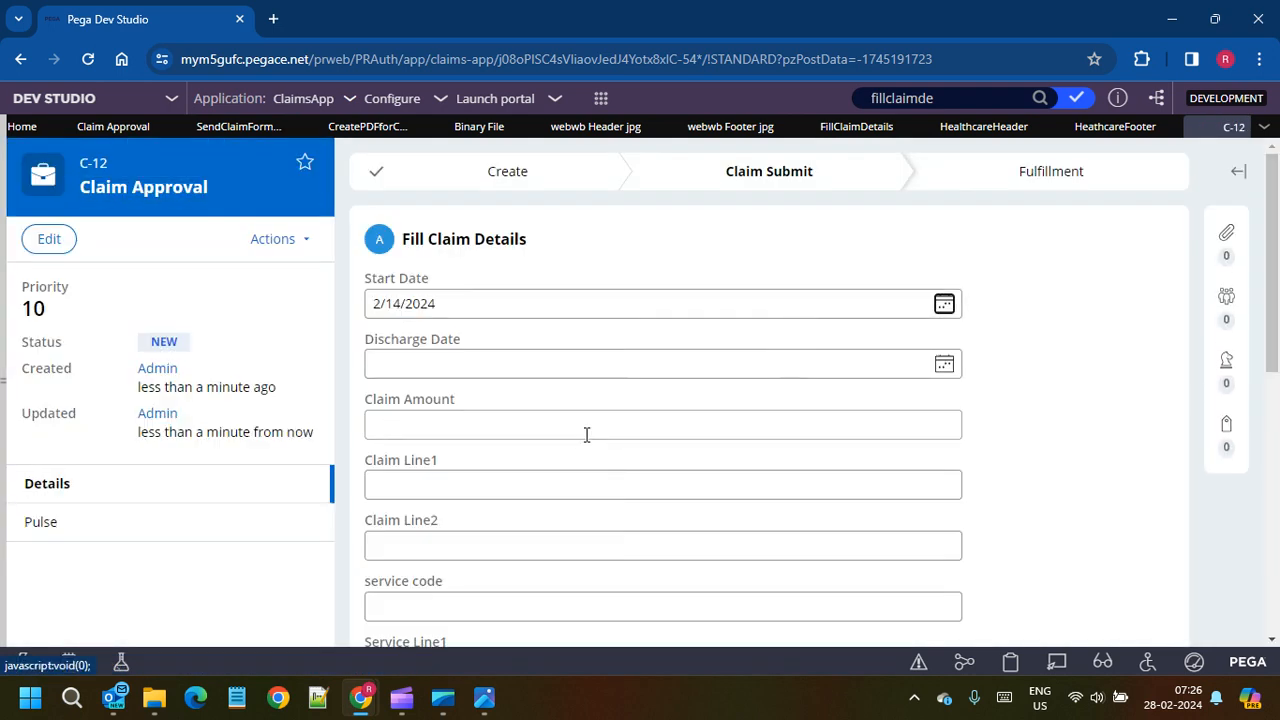
{"action": "left_click", "coordinate": [944, 364]}
{"action": "left_click", "coordinate": [585, 500]}
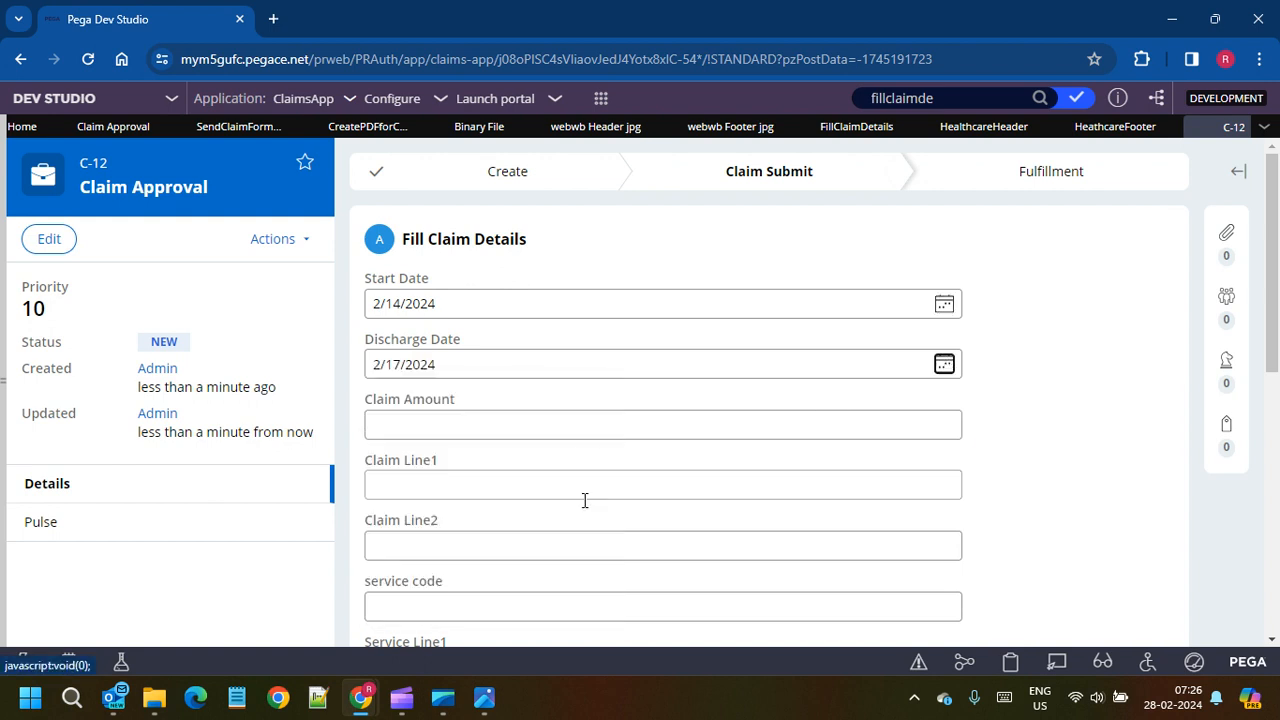
{"action": "left_click", "coordinate": [846, 431]}
{"action": "type", "text": "235234"}
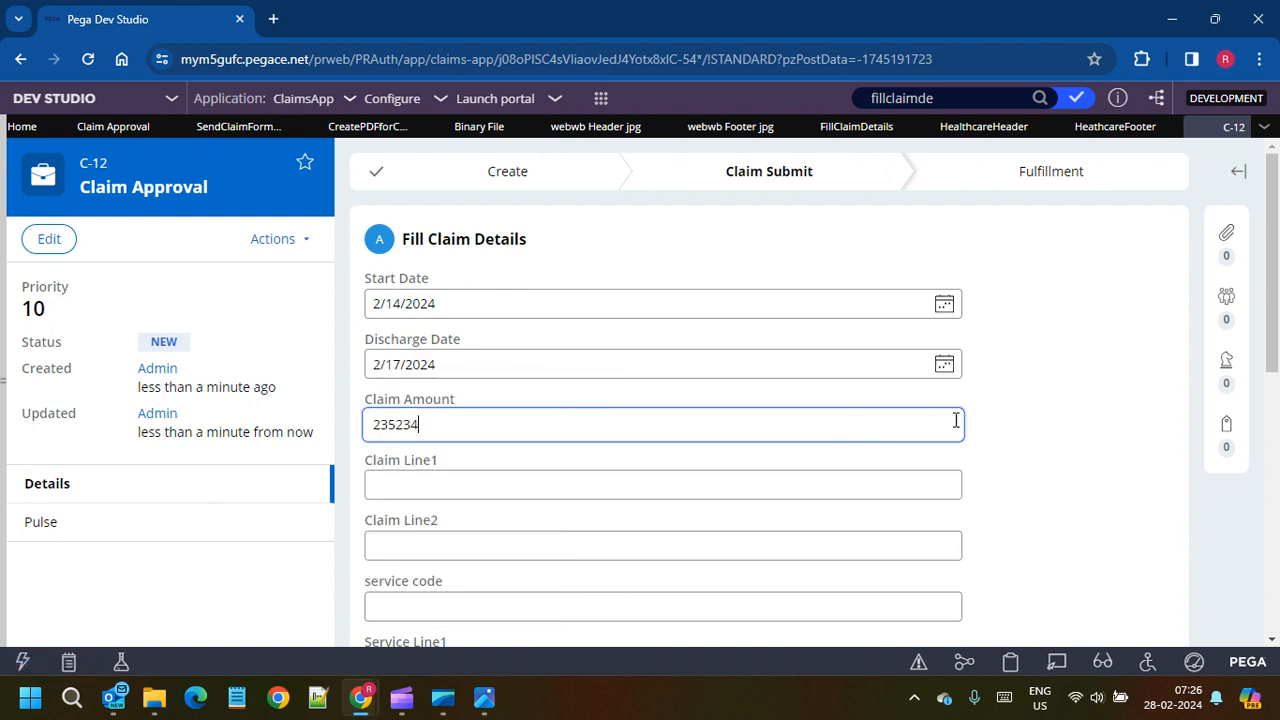
{"action": "left_click", "coordinate": [1043, 437]}
Step: Fill Claim Line1 with adsf, and Claim Line2, both service codes, both service lines and Comments with asdf
{"action": "scroll", "coordinate": [1000, 437], "scroll_direction": "down", "scroll_amount": 3}
{"action": "left_click", "coordinate": [457, 442]}
{"action": "type", "text": "asdf"}
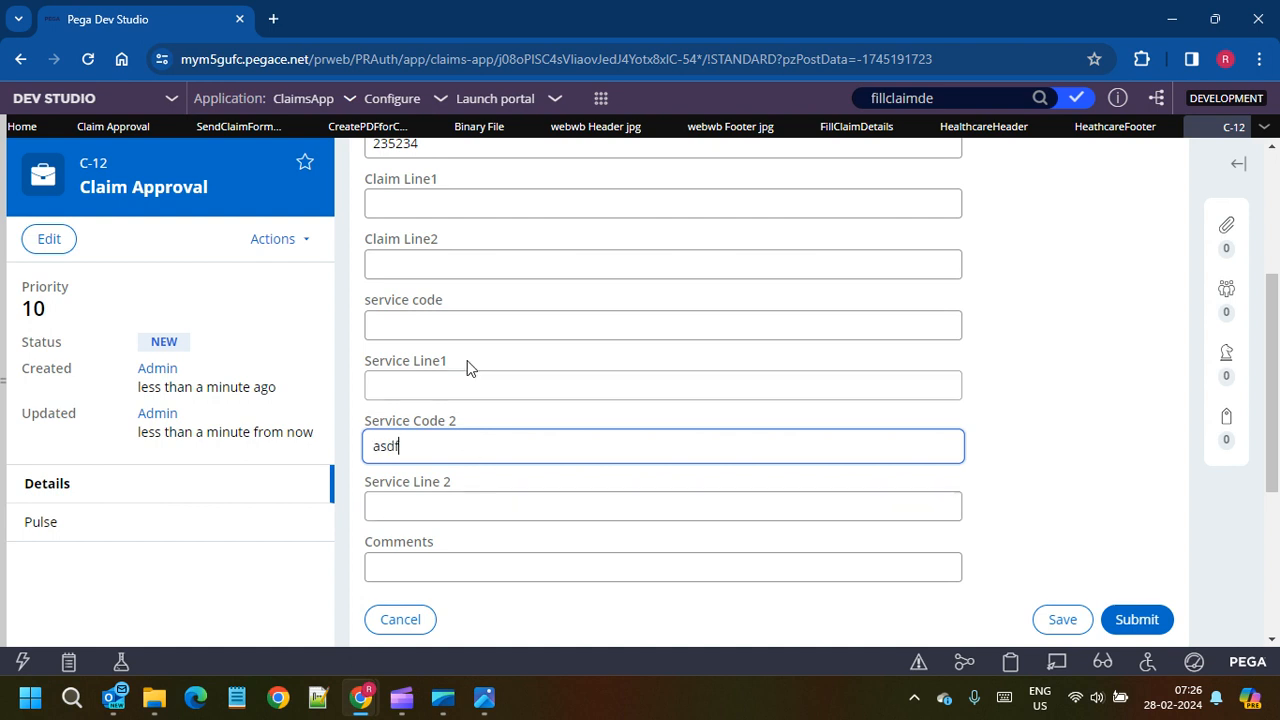
{"action": "left_click", "coordinate": [466, 385]}
{"action": "left_click", "coordinate": [445, 325]}
{"action": "type", "text": "asdf"}
{"action": "left_click", "coordinate": [450, 265]}
{"action": "type", "text": "asdf"}
{"action": "left_click", "coordinate": [460, 205]}
{"action": "type", "text": "a"}
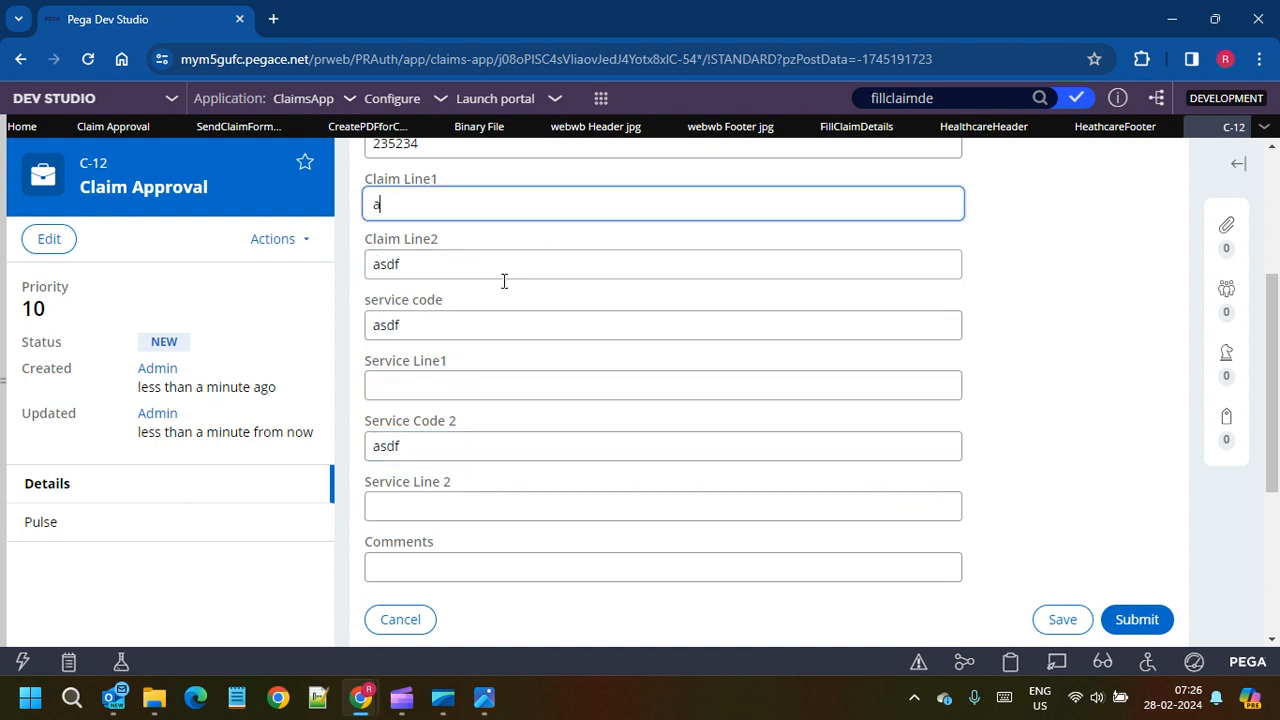
{"action": "type", "text": "dsf"}
{"action": "left_click", "coordinate": [485, 385]}
{"action": "type", "text": "asdf"}
{"action": "left_click", "coordinate": [463, 503]}
{"action": "type", "text": "asdf"}
{"action": "left_click", "coordinate": [465, 563]}
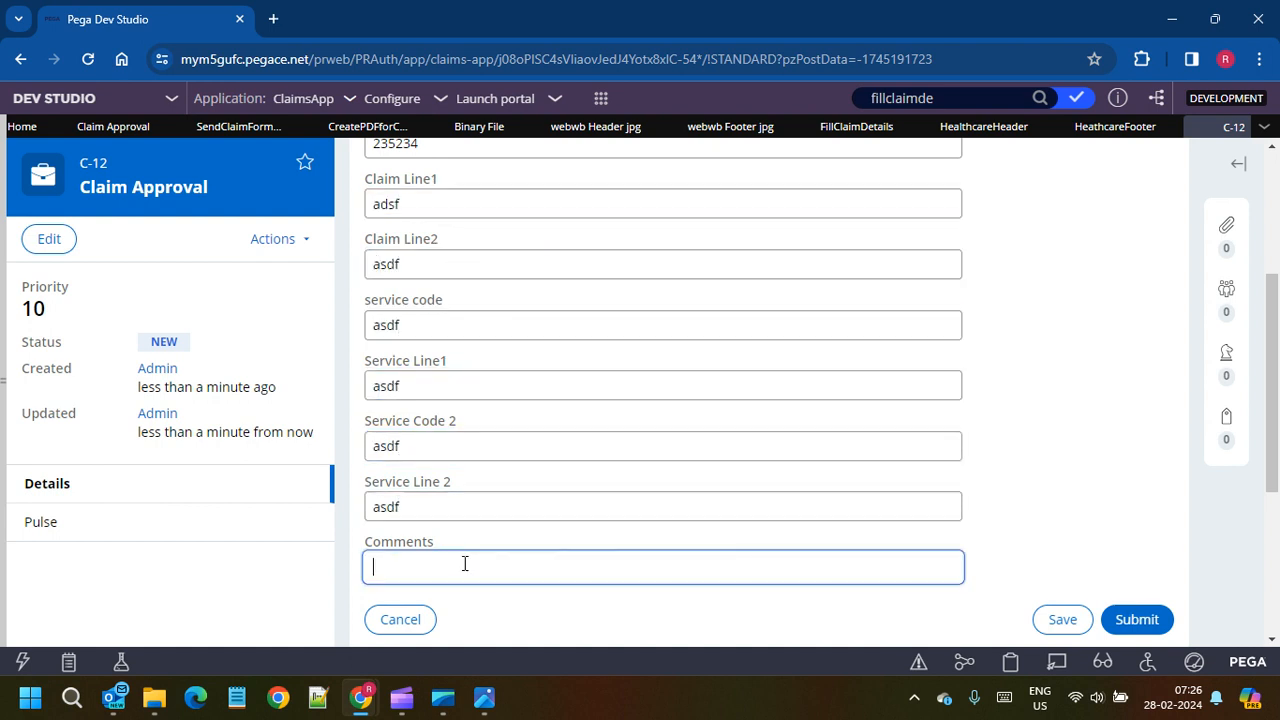
{"action": "type", "text": "asdf"}
Step: Review the completed claim details and submit the form
{"action": "left_click", "coordinate": [1026, 506]}
{"action": "scroll", "coordinate": [951, 423], "scroll_direction": "up", "scroll_amount": 3}
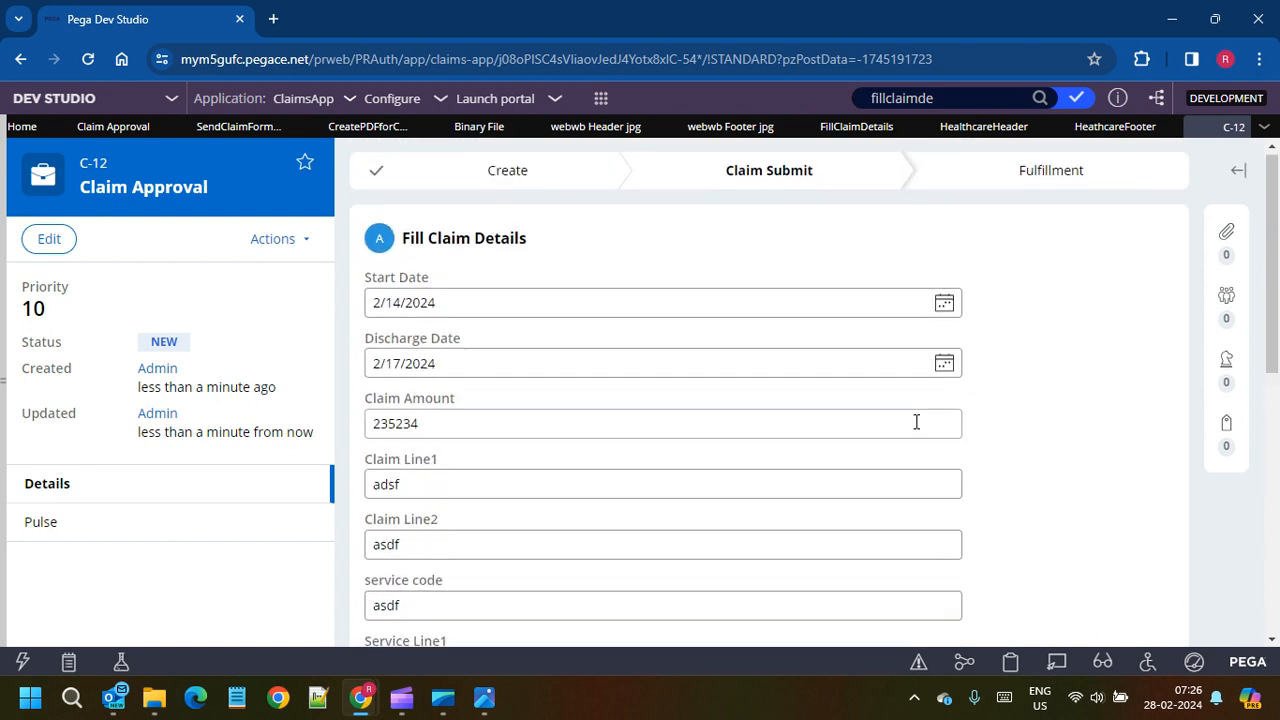
{"action": "scroll", "coordinate": [1000, 445], "scroll_direction": "down", "scroll_amount": 4}
{"action": "left_click", "coordinate": [1138, 530]}
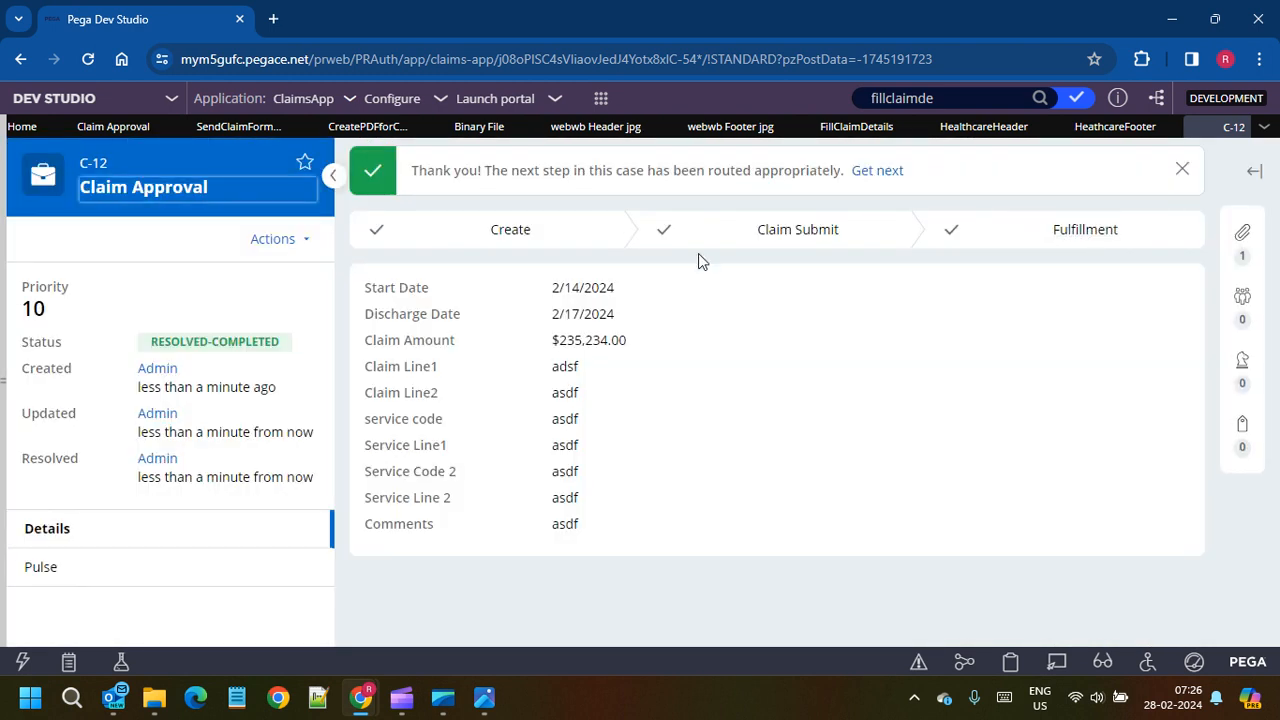
Step: Open the case's attached ClaimForm.pdf and examine the header and footer on every page
{"action": "left_click", "coordinate": [1232, 240]}
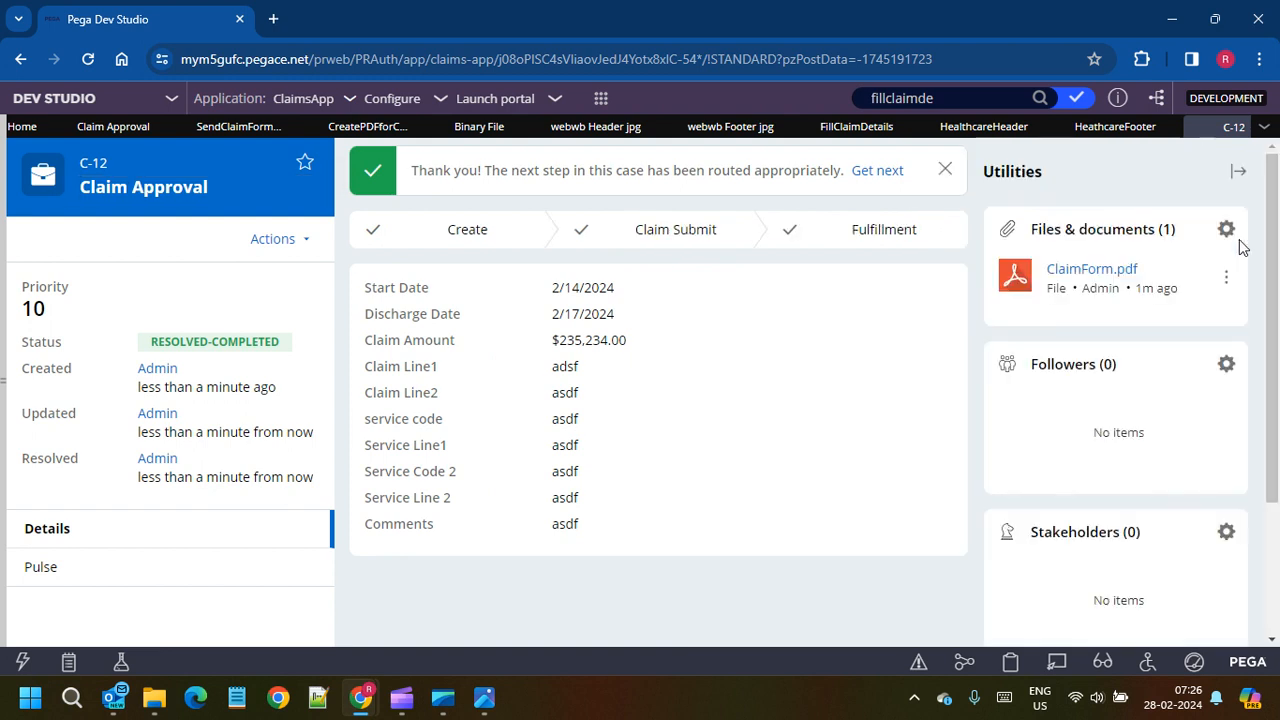
{"action": "left_click", "coordinate": [1094, 272]}
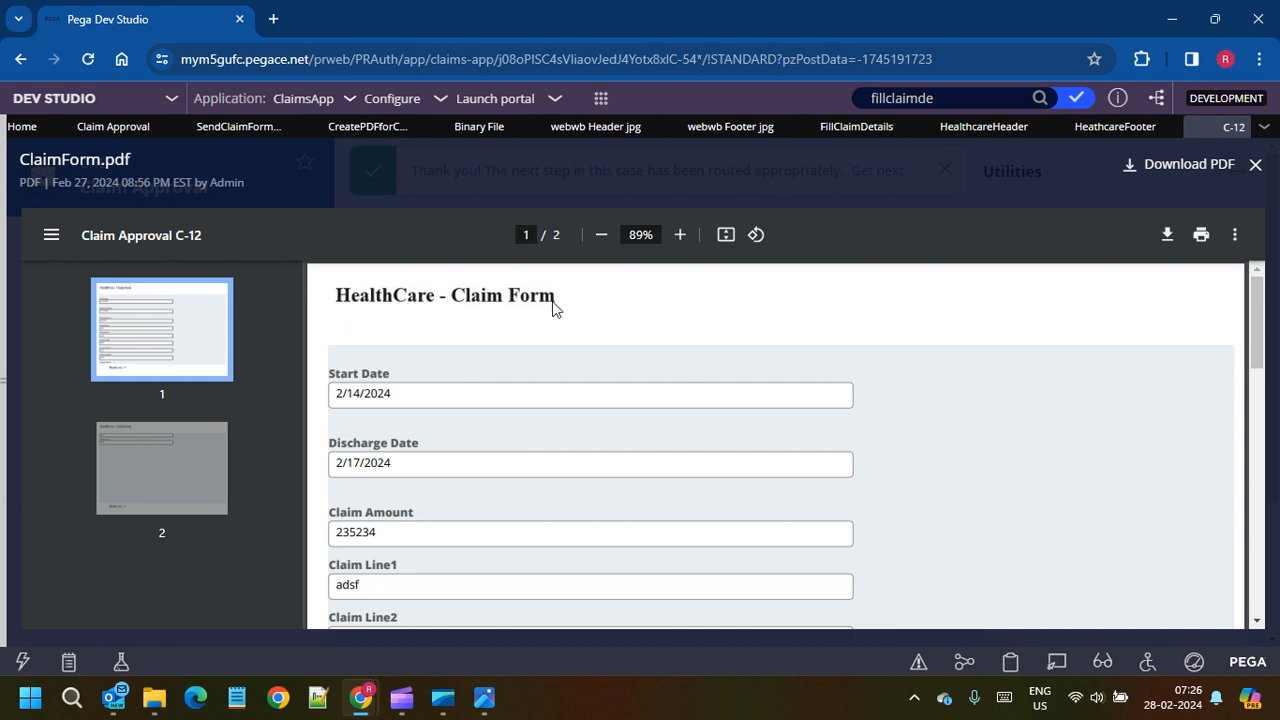
{"action": "scroll", "coordinate": [508, 405], "scroll_direction": "down", "scroll_amount": 3}
{"action": "scroll", "coordinate": [506, 365], "scroll_direction": "down", "scroll_amount": 4}
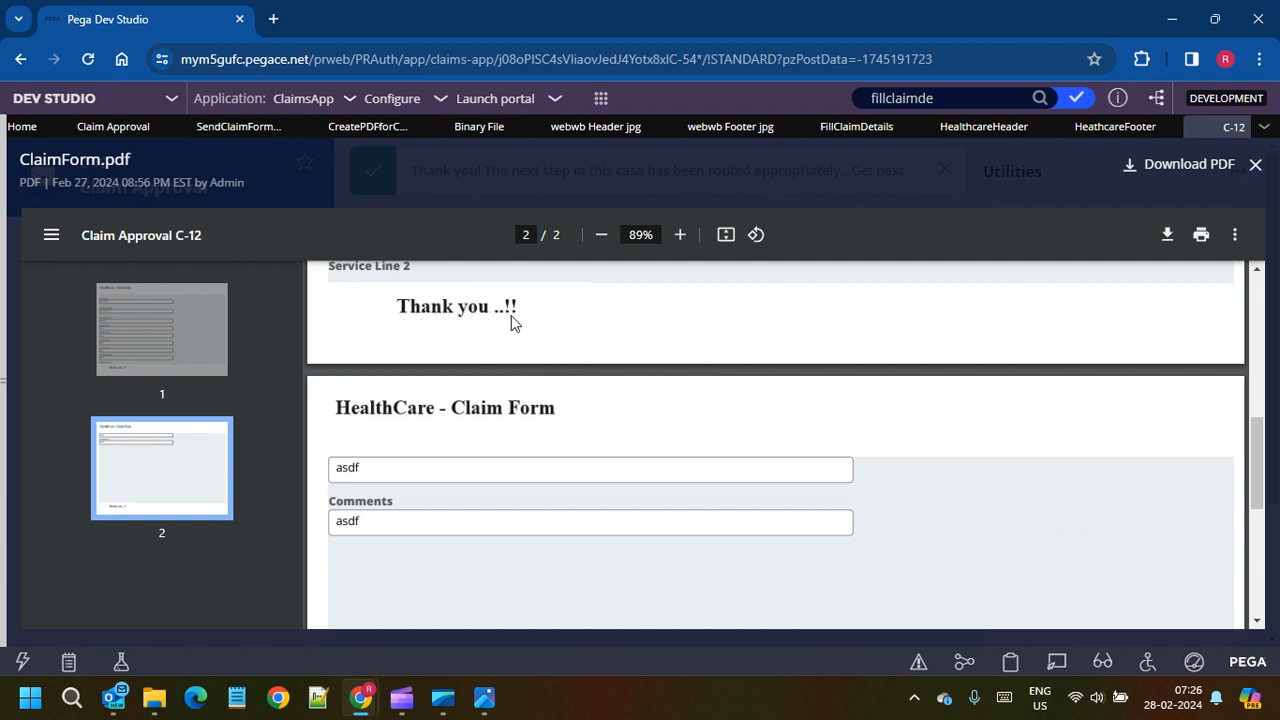
{"action": "scroll", "coordinate": [390, 413], "scroll_direction": "down", "scroll_amount": 2}
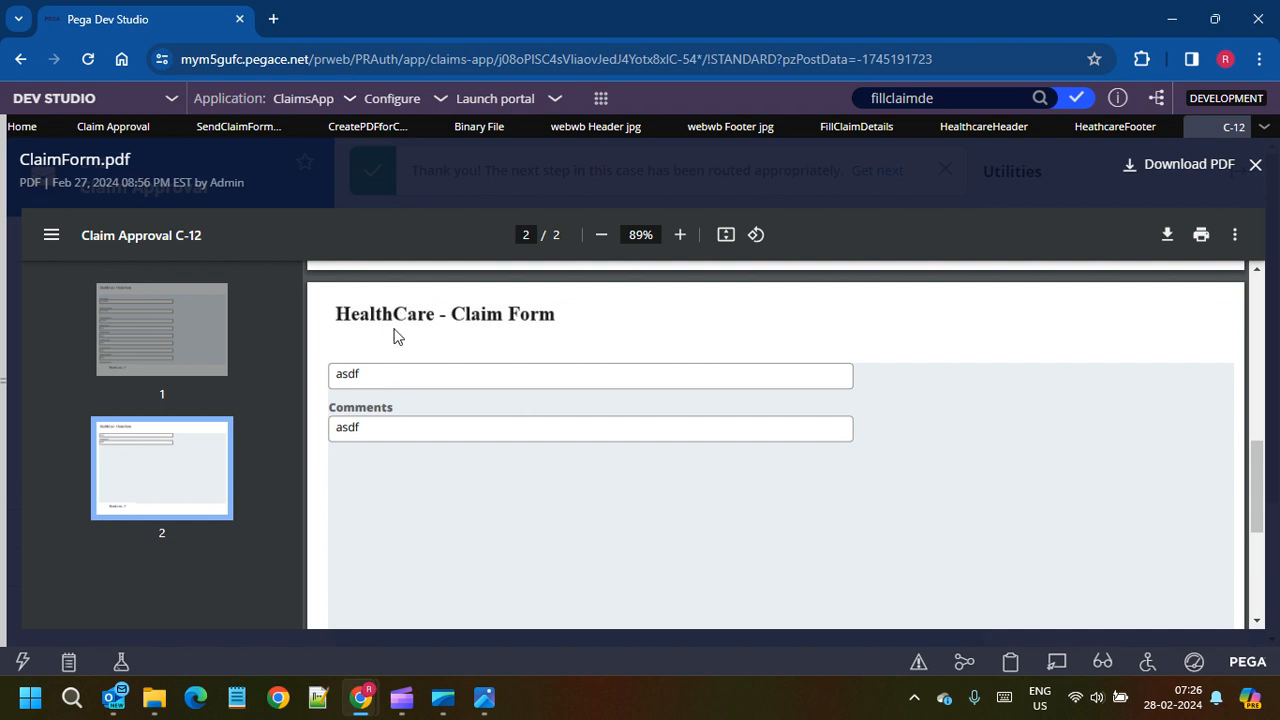
{"action": "scroll", "coordinate": [505, 331], "scroll_direction": "down", "scroll_amount": 5}
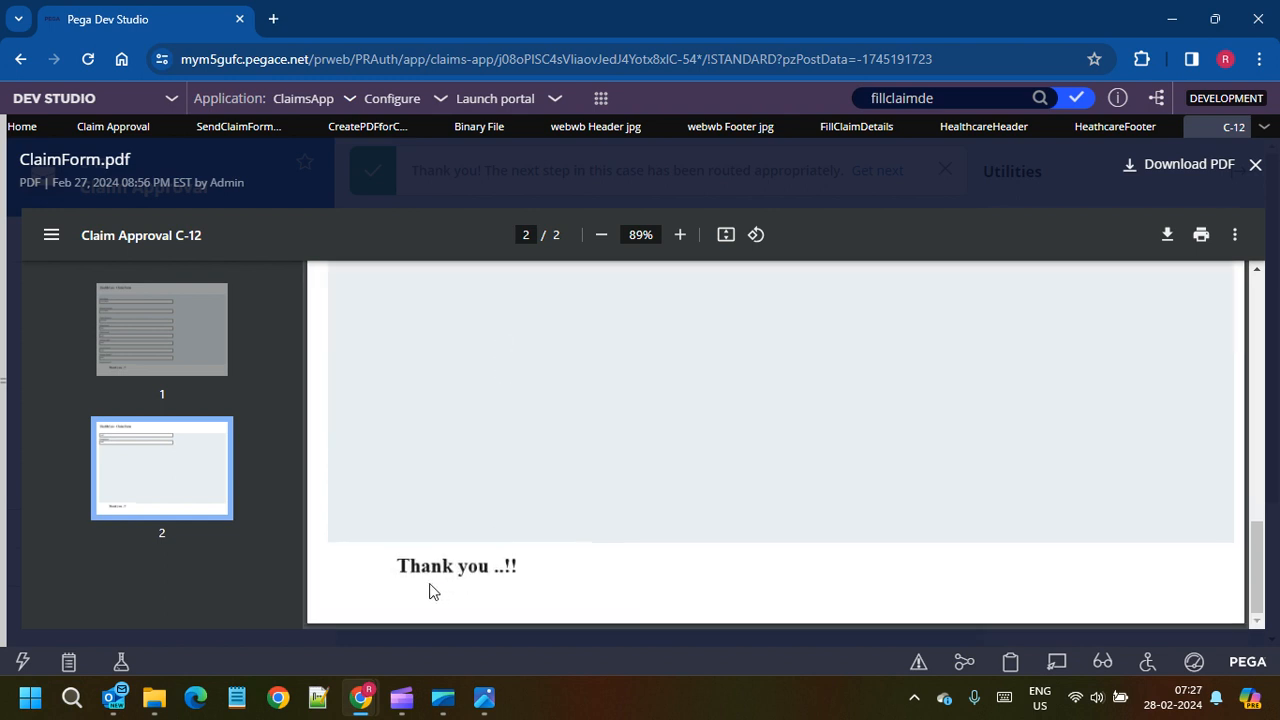
{"action": "scroll", "coordinate": [520, 485], "scroll_direction": "up", "scroll_amount": 10}
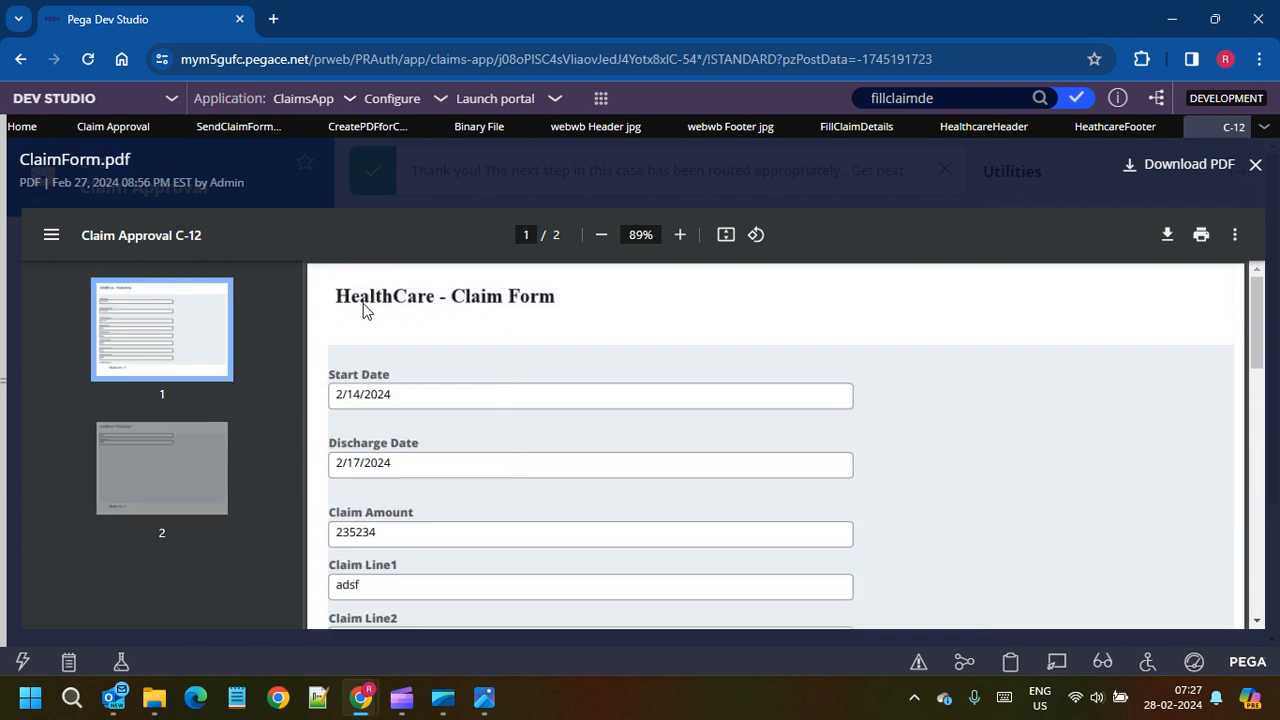
Step: Check the image cell properties of the HealthcareHeader section without changing them, and return to the open ClaimForm.pdf
{"action": "left_click", "coordinate": [968, 130]}
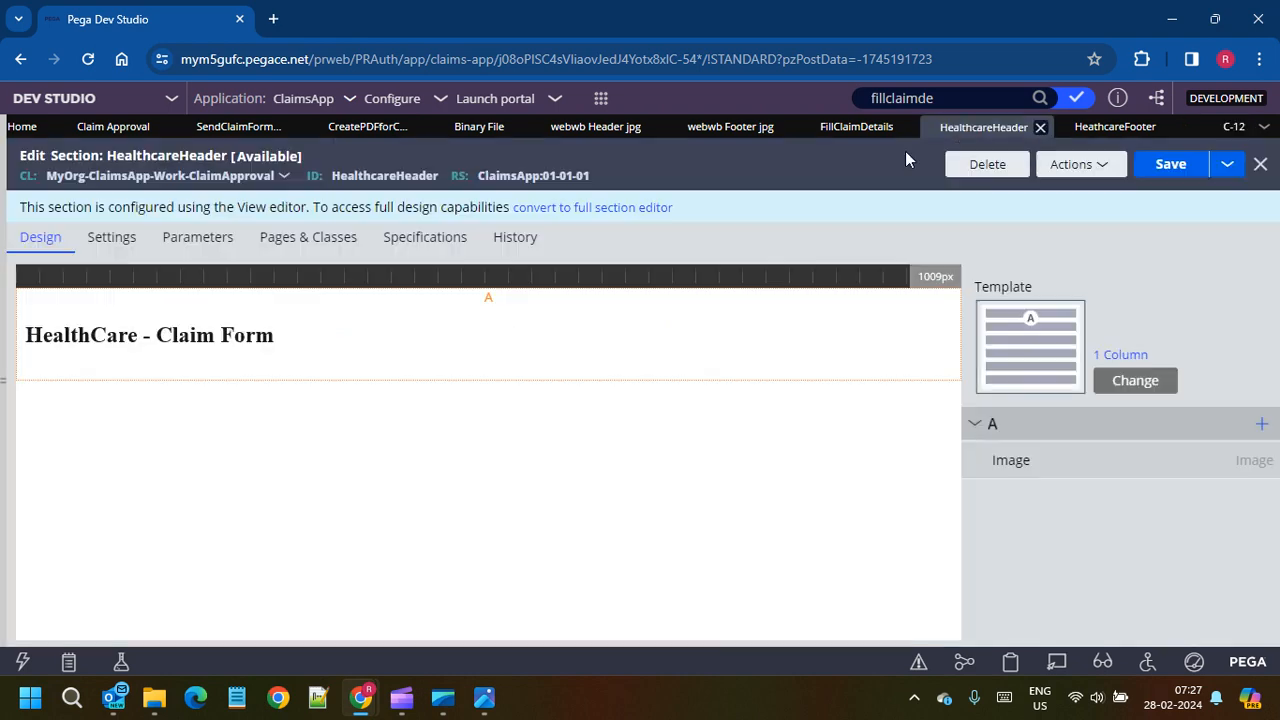
{"action": "double_click", "coordinate": [182, 332]}
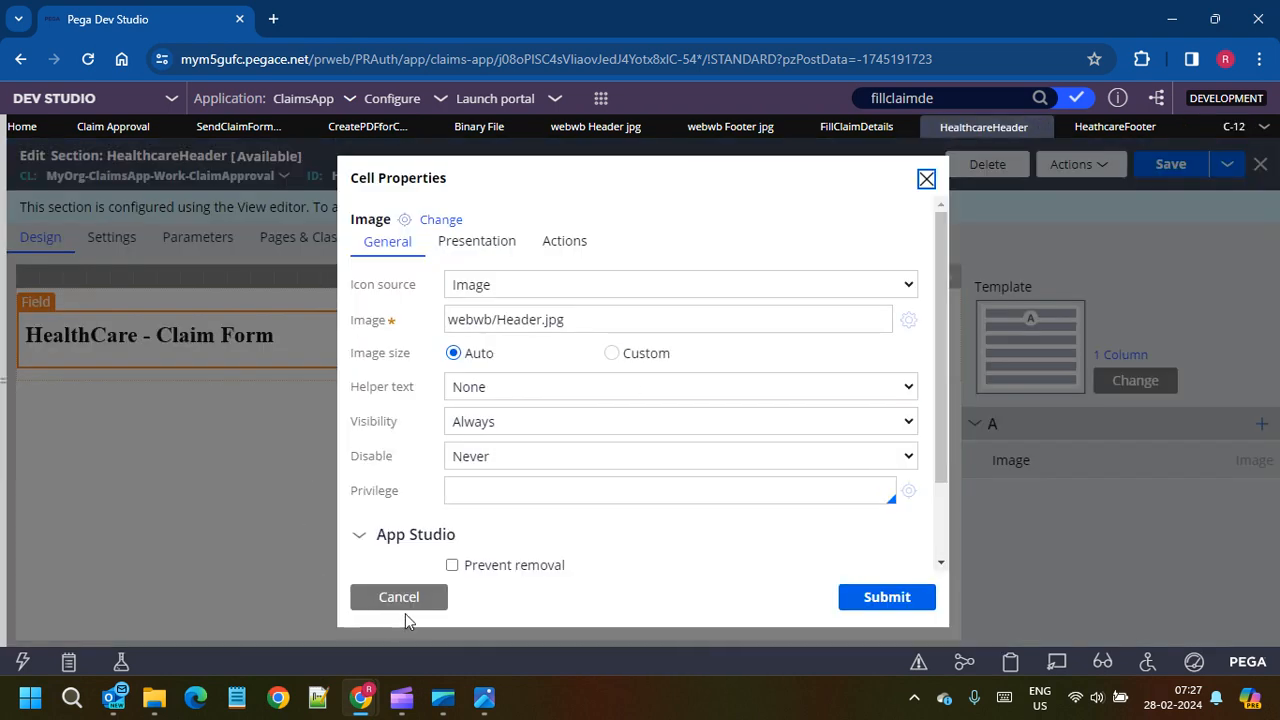
{"action": "left_click", "coordinate": [405, 607]}
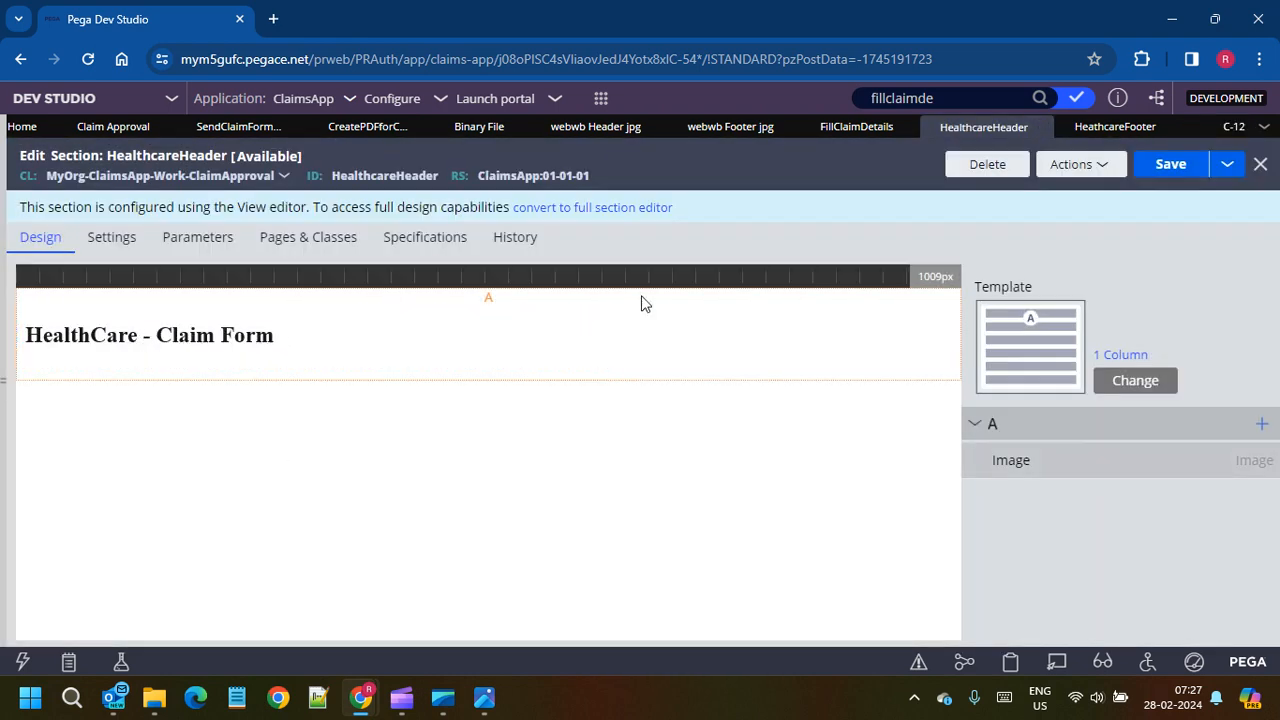
{"action": "left_click", "coordinate": [1213, 127]}
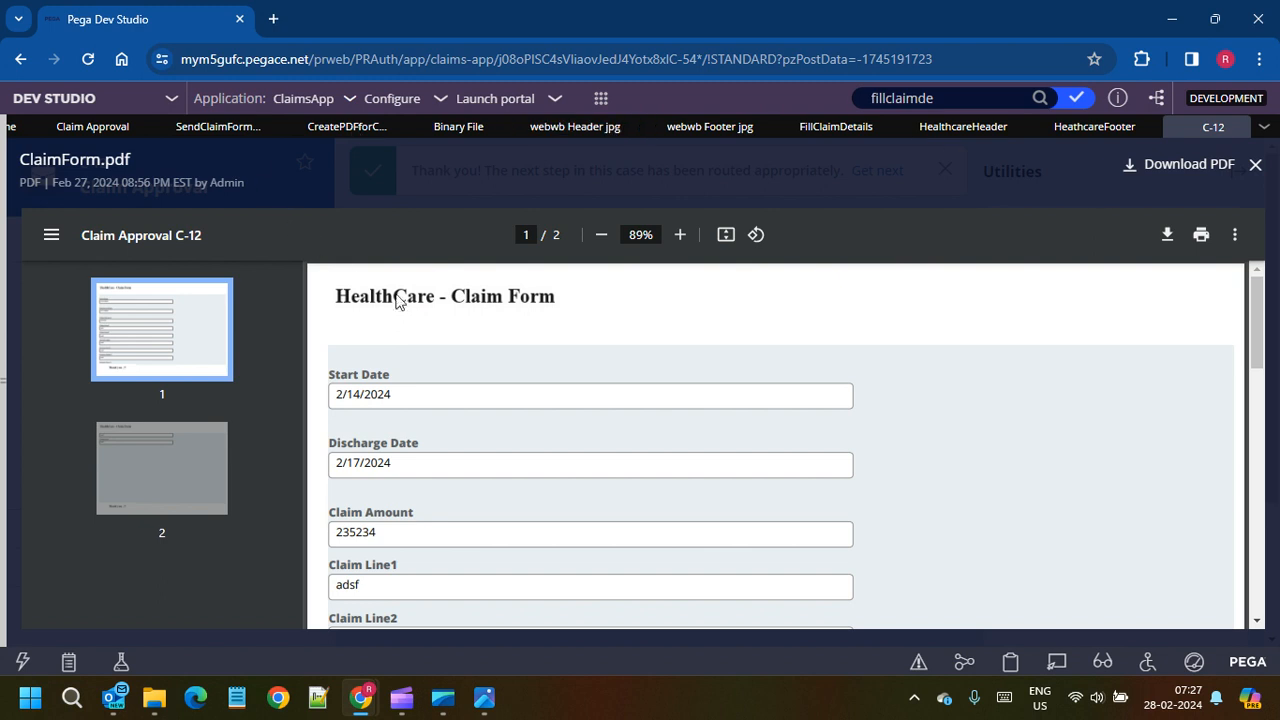
Step: Inspect the Create PDF step's settings in the Claim Approval case life cycle and refresh the case type
{"action": "left_click", "coordinate": [93, 130]}
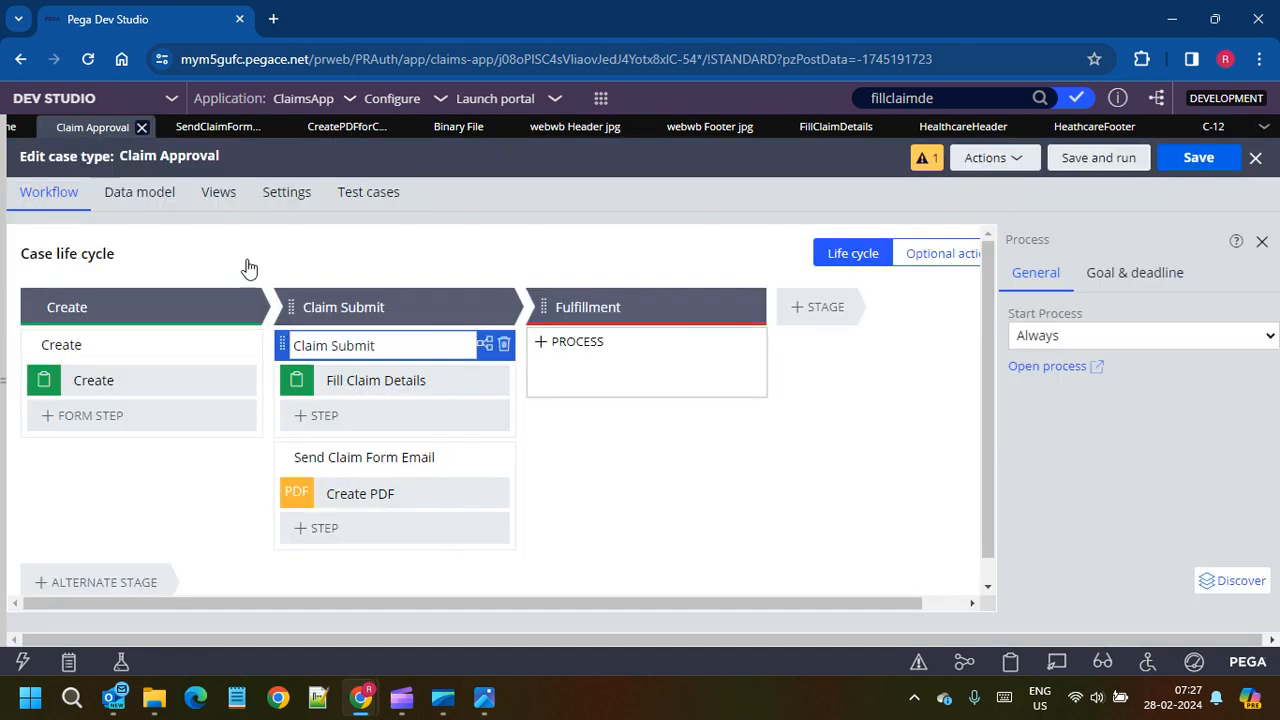
{"action": "left_click", "coordinate": [410, 497]}
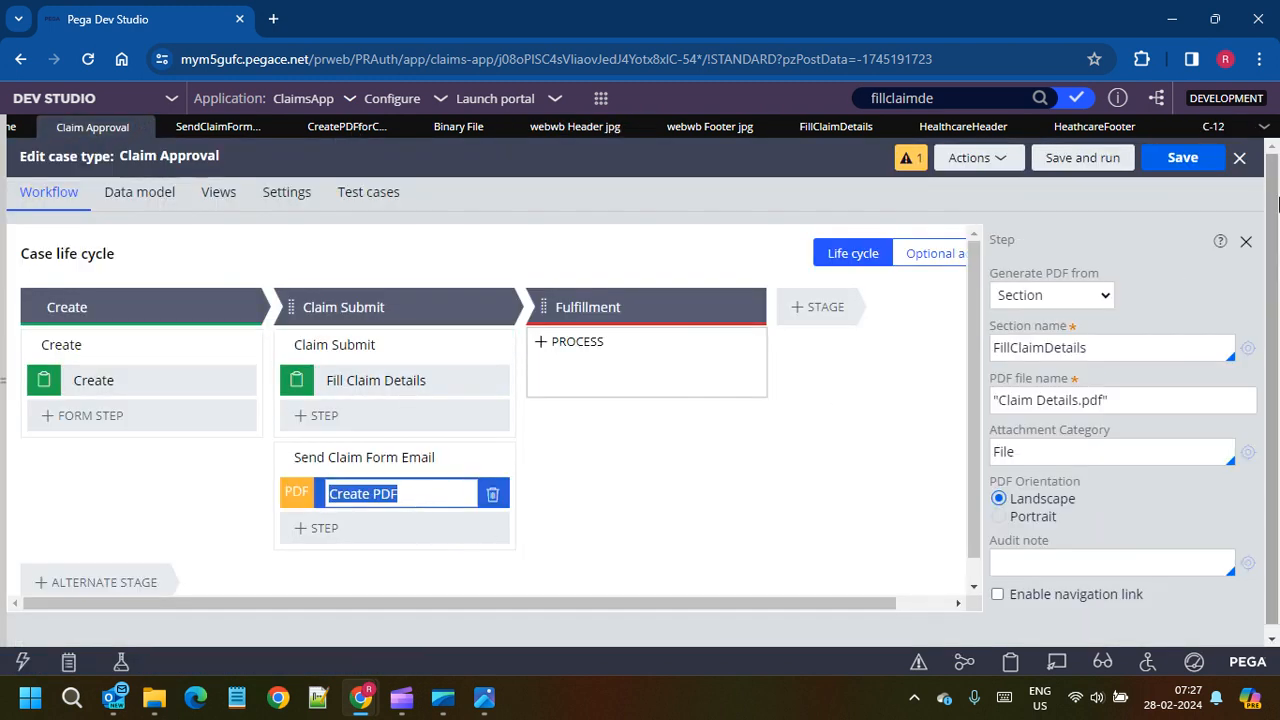
{"action": "left_click", "coordinate": [978, 162]}
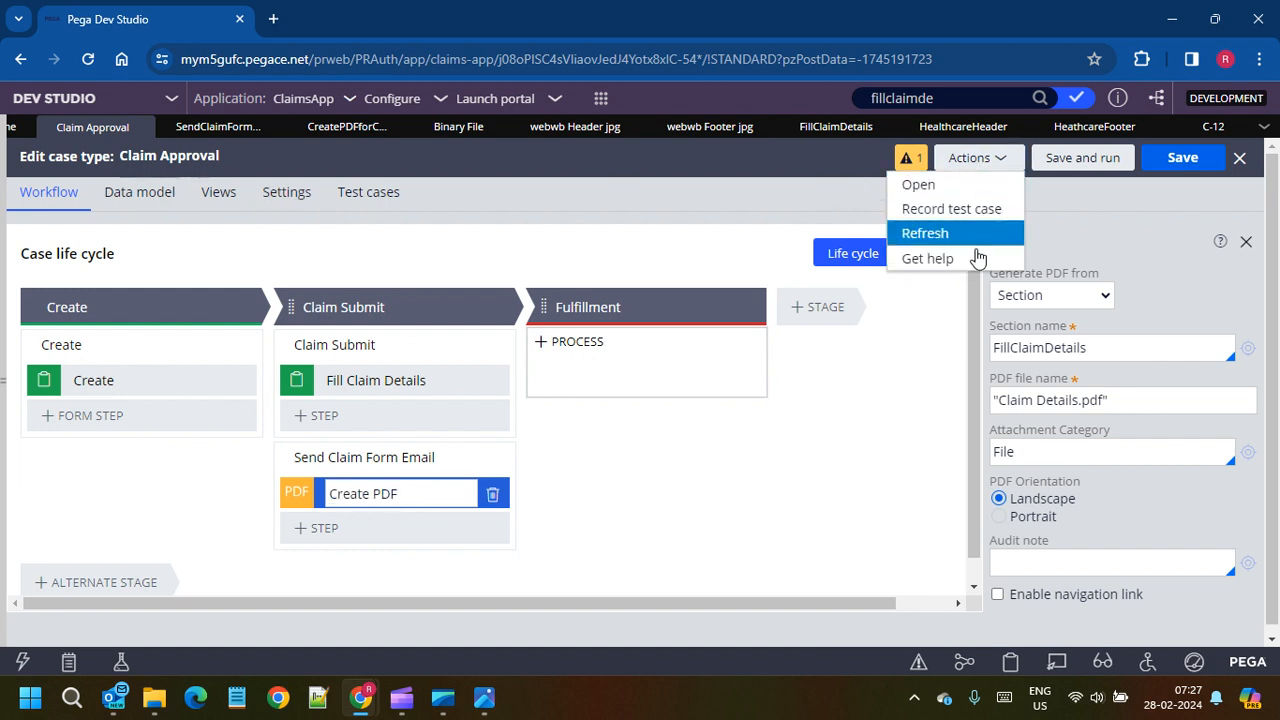
{"action": "left_click", "coordinate": [925, 234]}
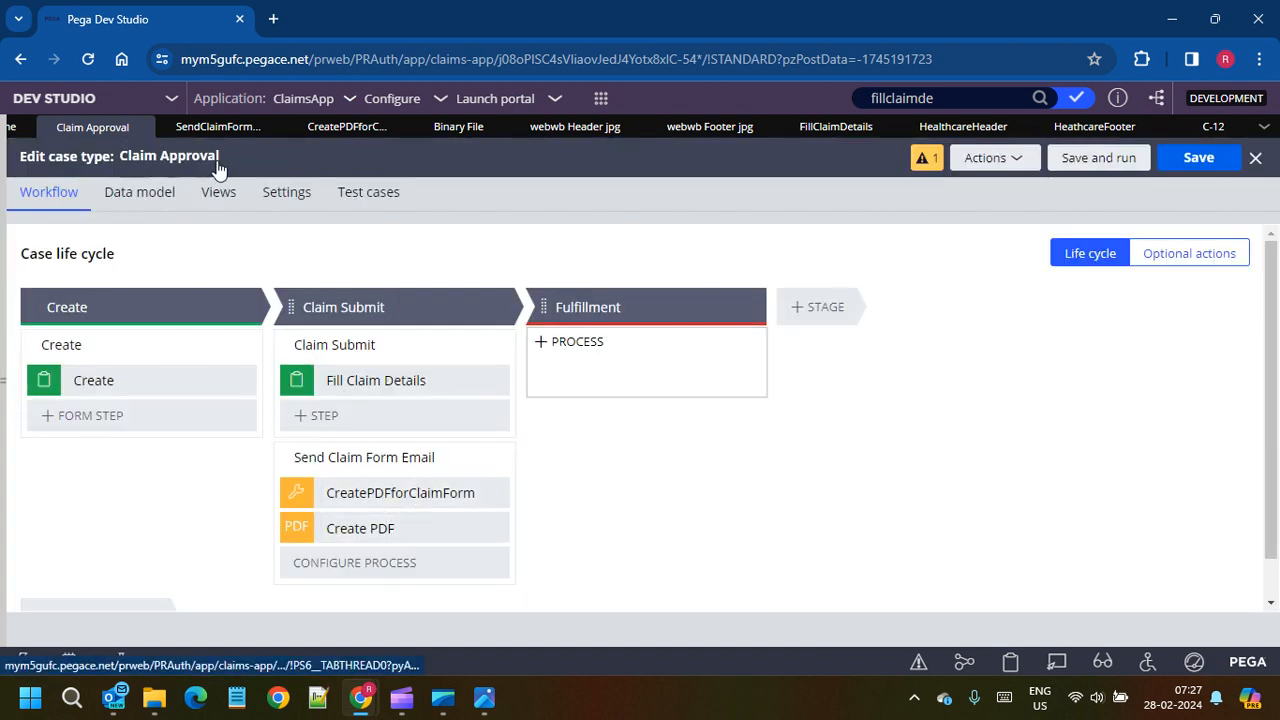
Step: Add a Send email automation to the Send Claim Form Email flow and reroute the CreatePDFforClaimForm connector to it
{"action": "left_click", "coordinate": [215, 128]}
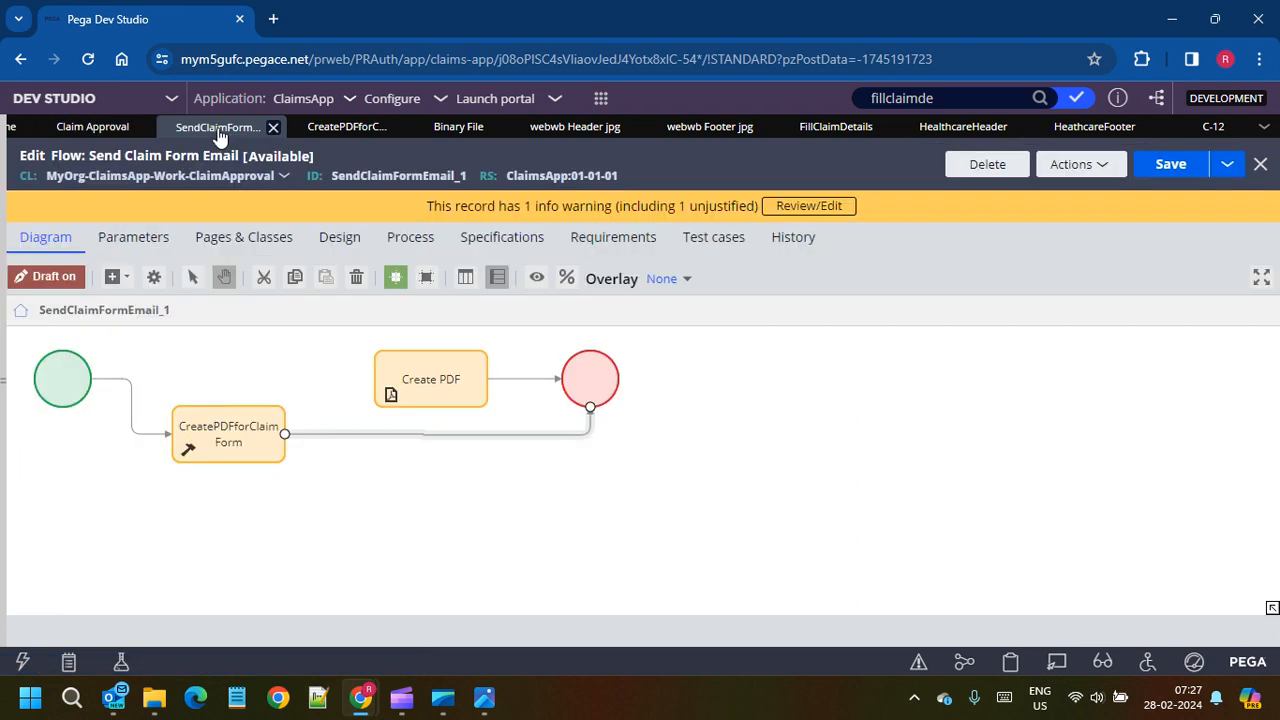
{"action": "left_click", "coordinate": [1172, 172]}
{"action": "right_click", "coordinate": [370, 468]}
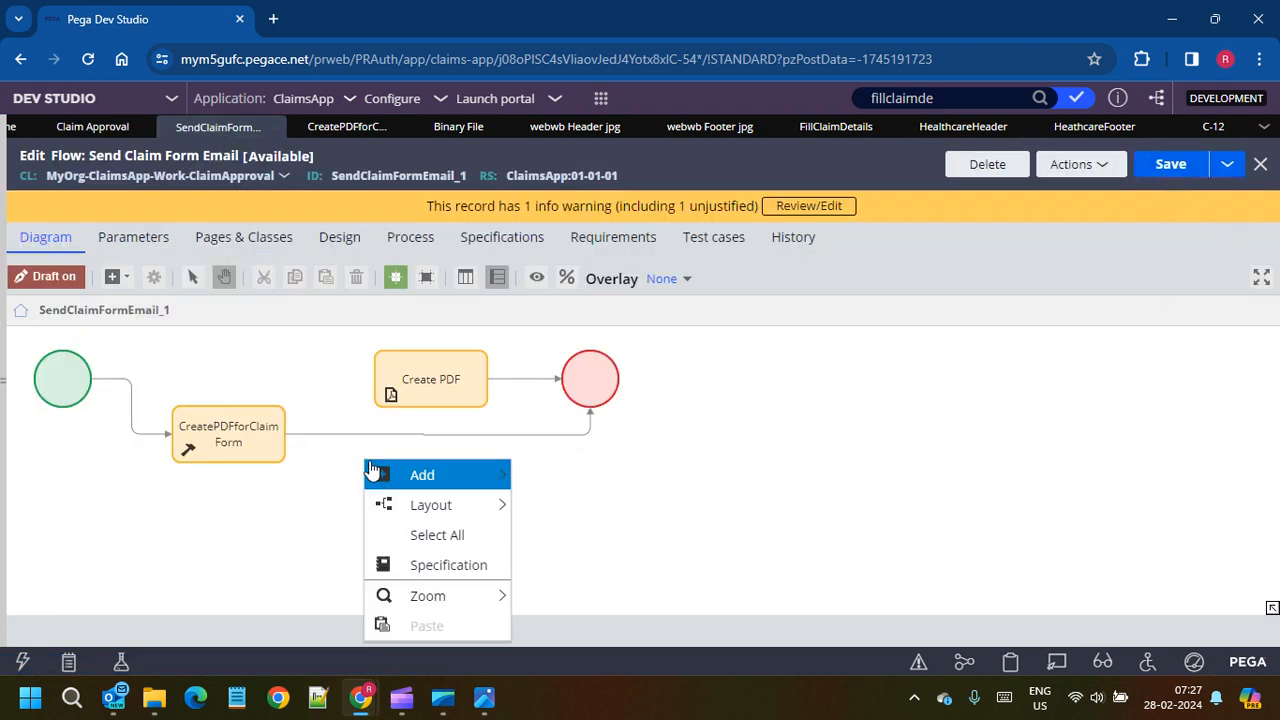
{"action": "mouse_move", "coordinate": [448, 477]}
{"action": "mouse_move", "coordinate": [611, 386]}
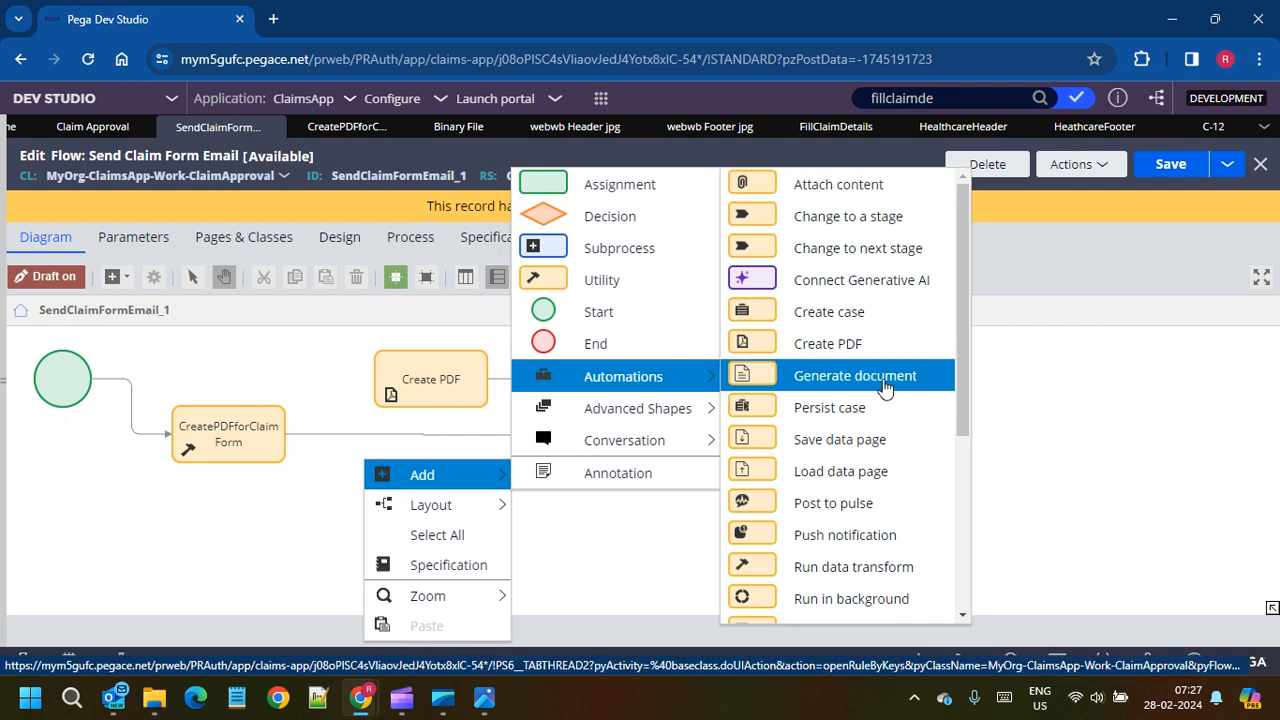
{"action": "scroll", "coordinate": [900, 440], "scroll_direction": "down", "scroll_amount": 3}
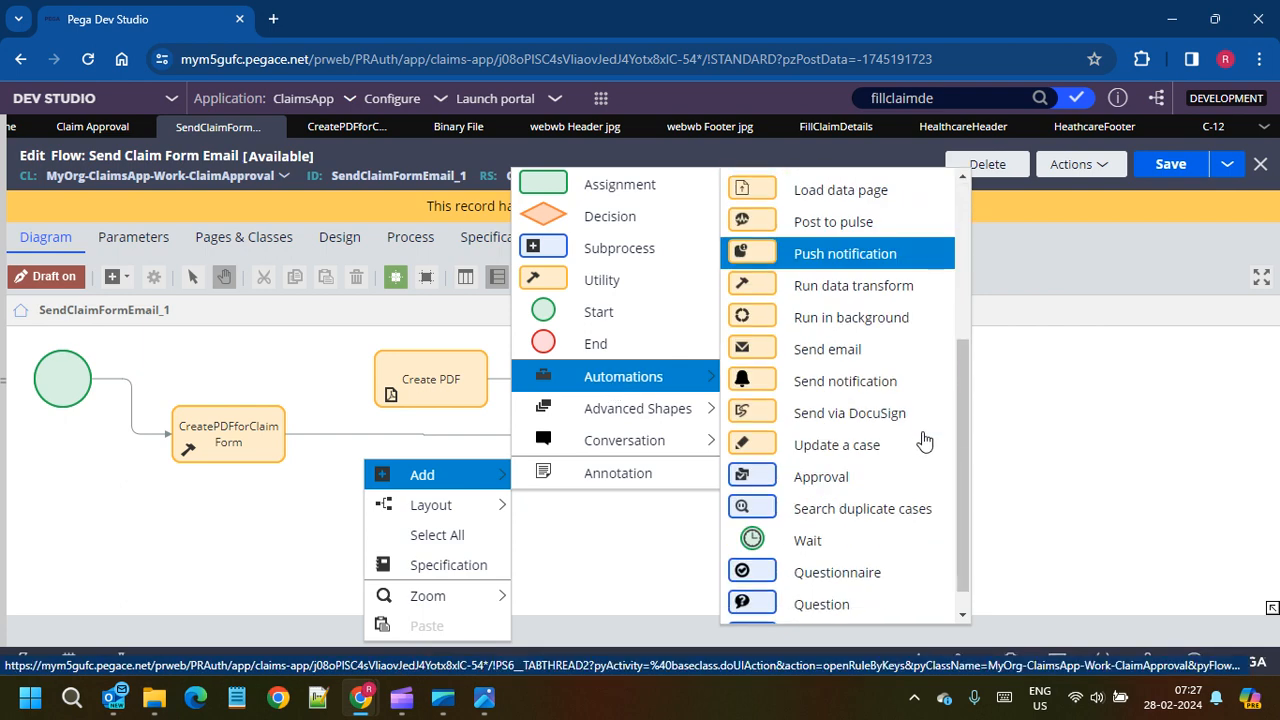
{"action": "left_click", "coordinate": [810, 350]}
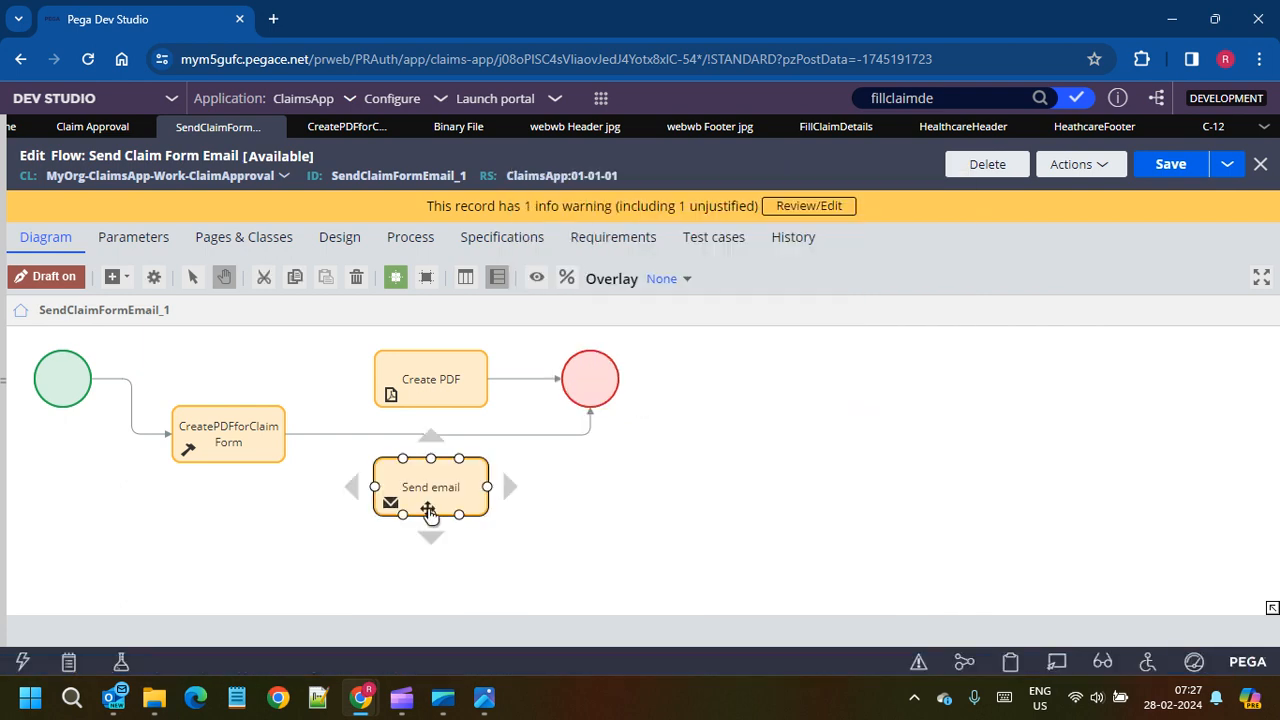
{"action": "left_click", "coordinate": [579, 434]}
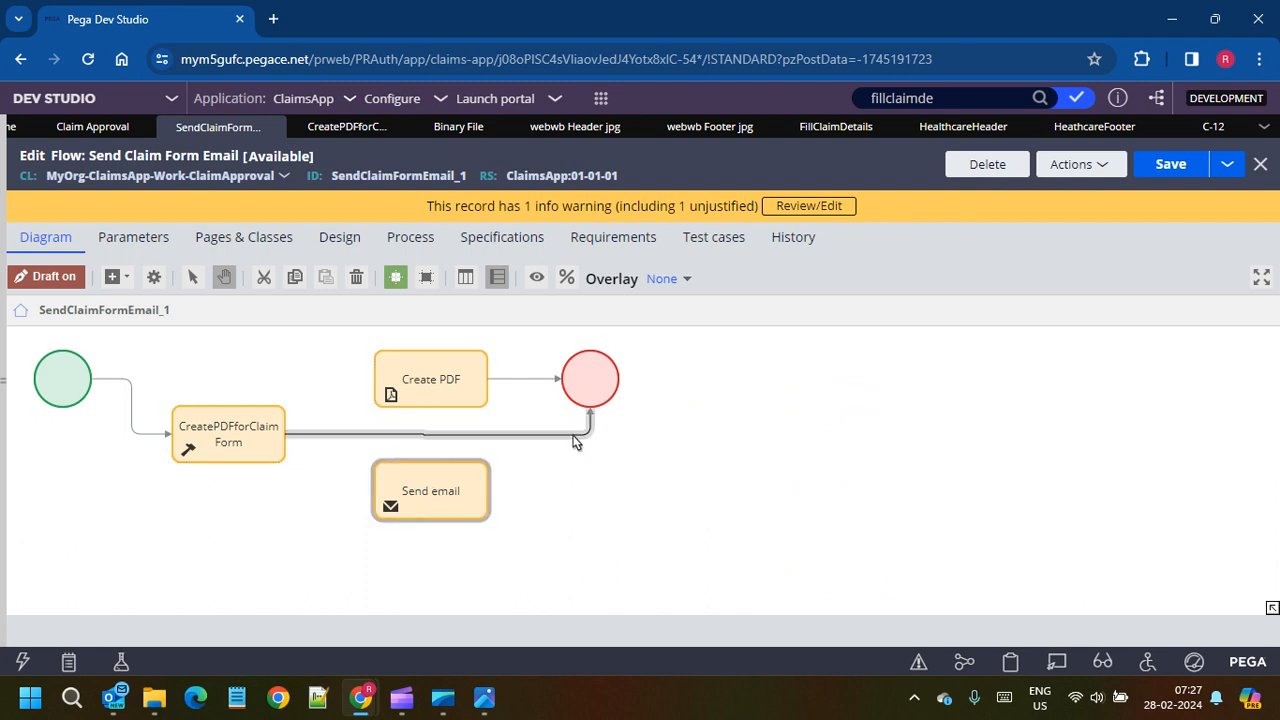
{"action": "left_click_drag", "start_coordinate": [590, 408], "coordinate": [443, 491]}
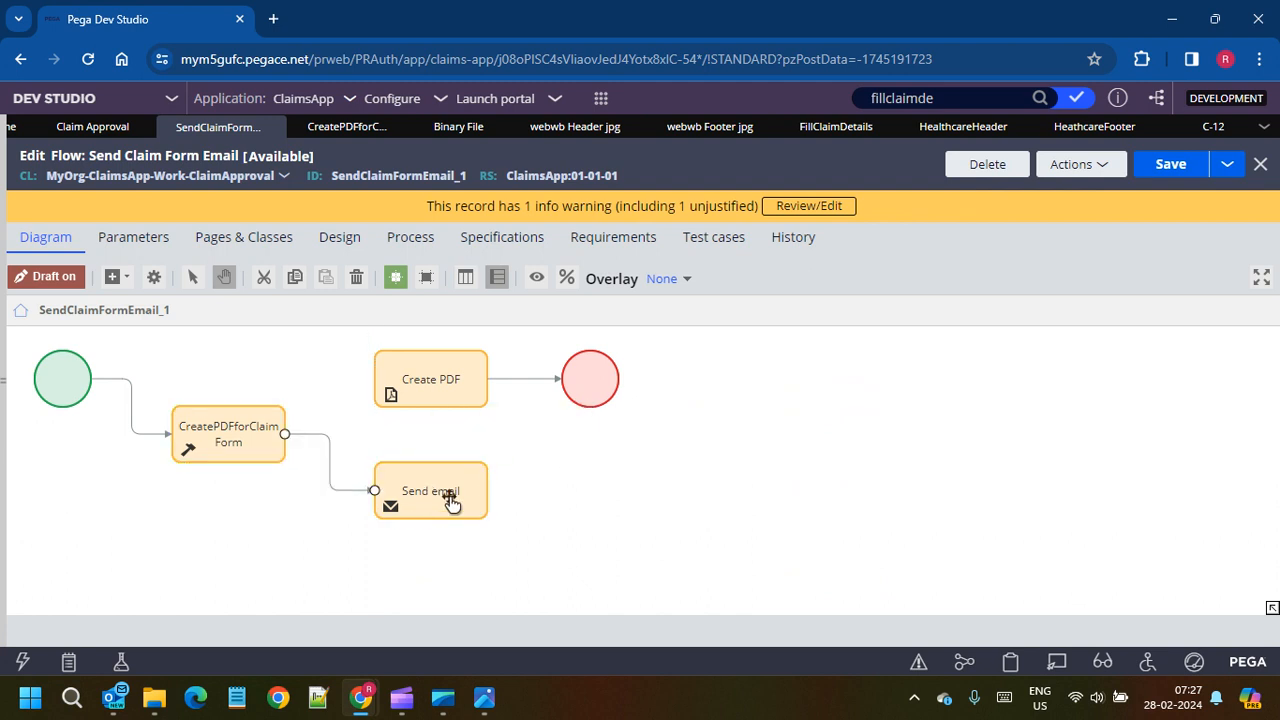
Step: Give the Send email step a recipient email address and the subject "Claim Form Details", both in quotation marks
{"action": "left_click", "coordinate": [453, 490]}
{"action": "double_click", "coordinate": [455, 488]}
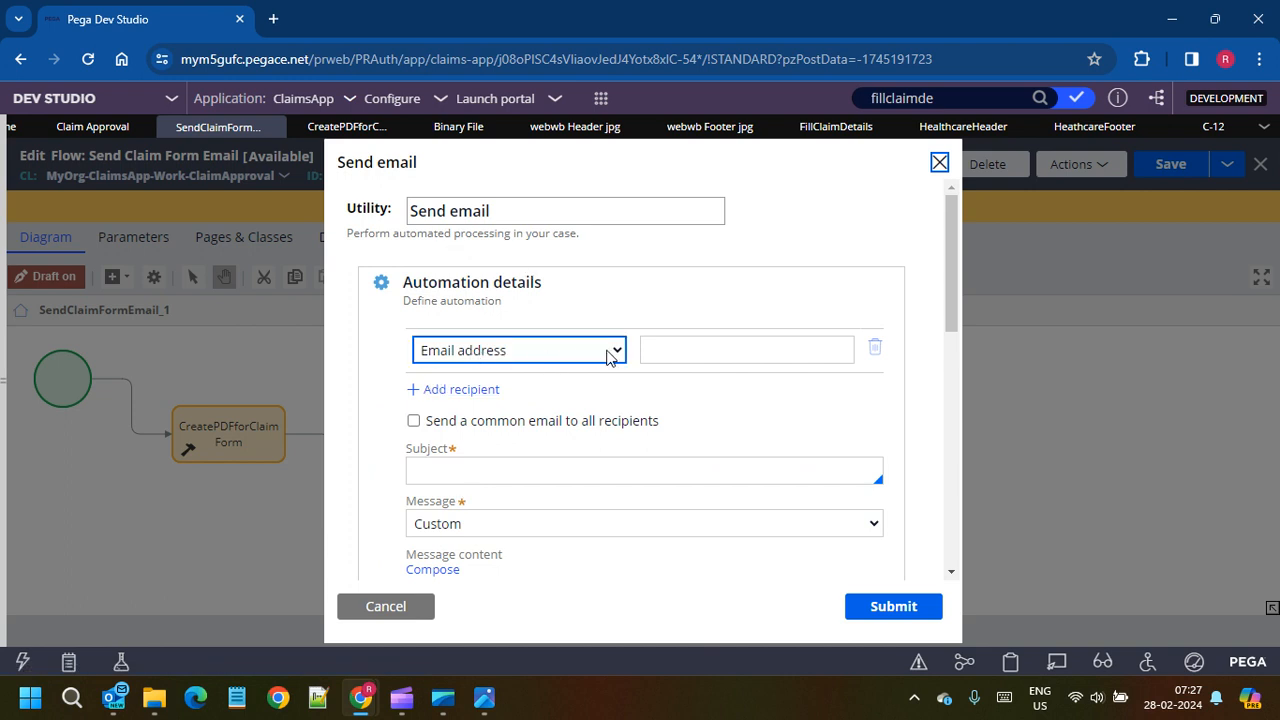
{"action": "left_click", "coordinate": [690, 350]}
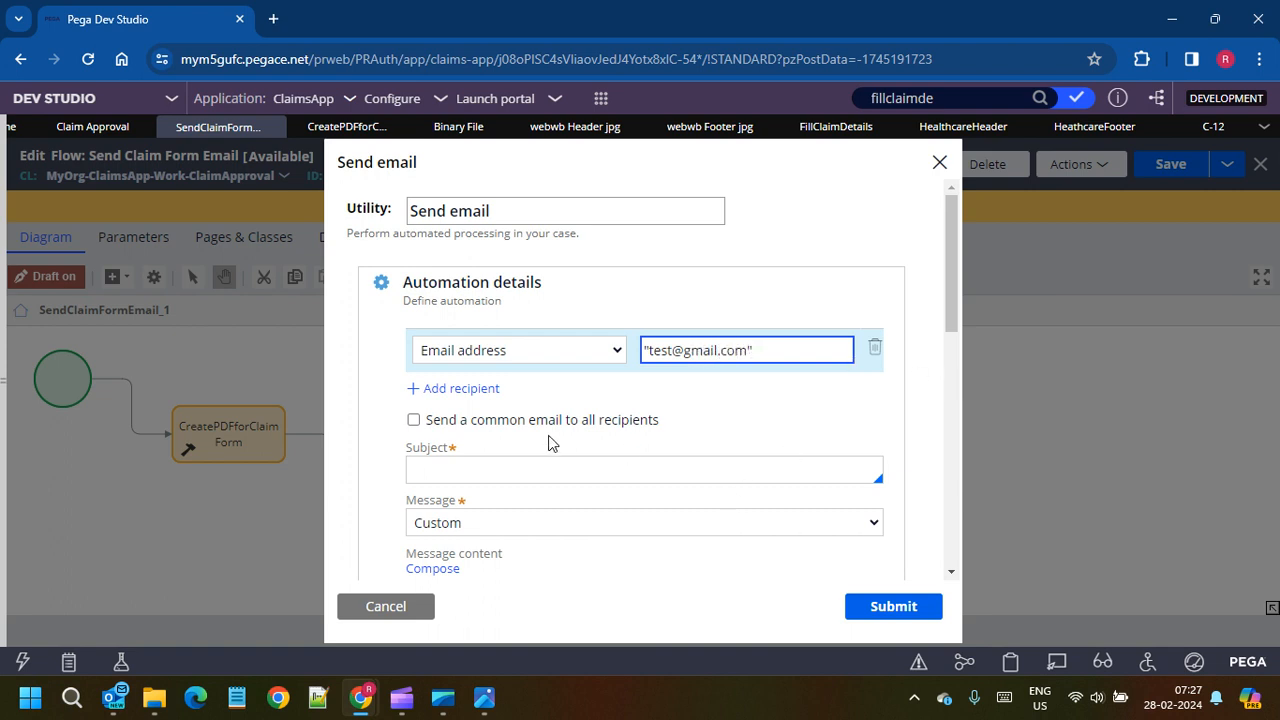
{"action": "left_click", "coordinate": [516, 467]}
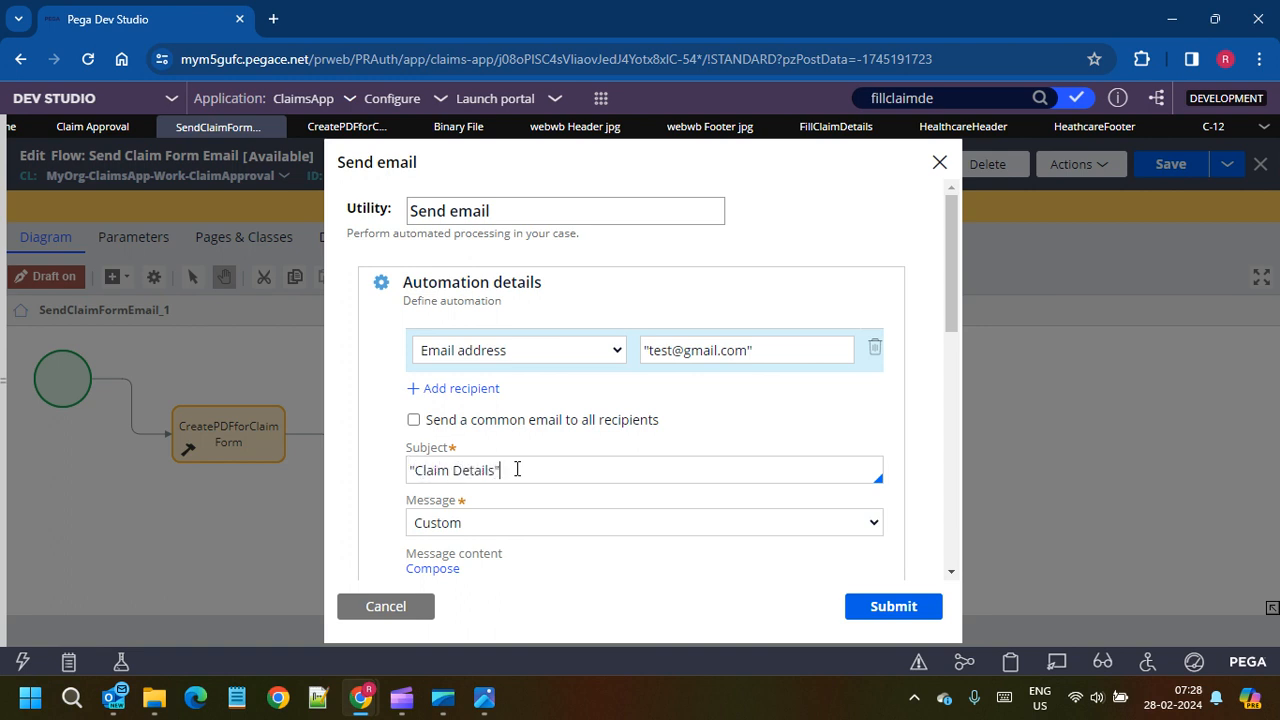
{"action": "scroll", "coordinate": [491, 514], "scroll_direction": "down", "scroll_amount": 2}
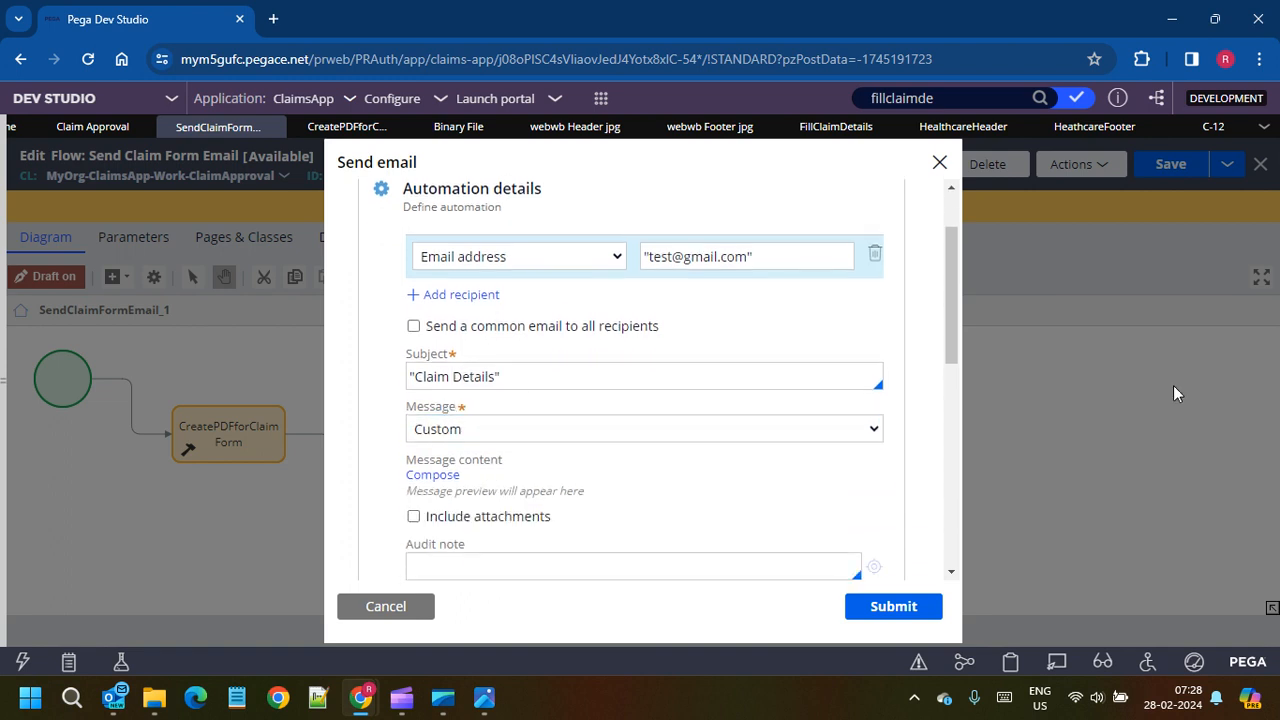
{"action": "type", "text": "Form"}
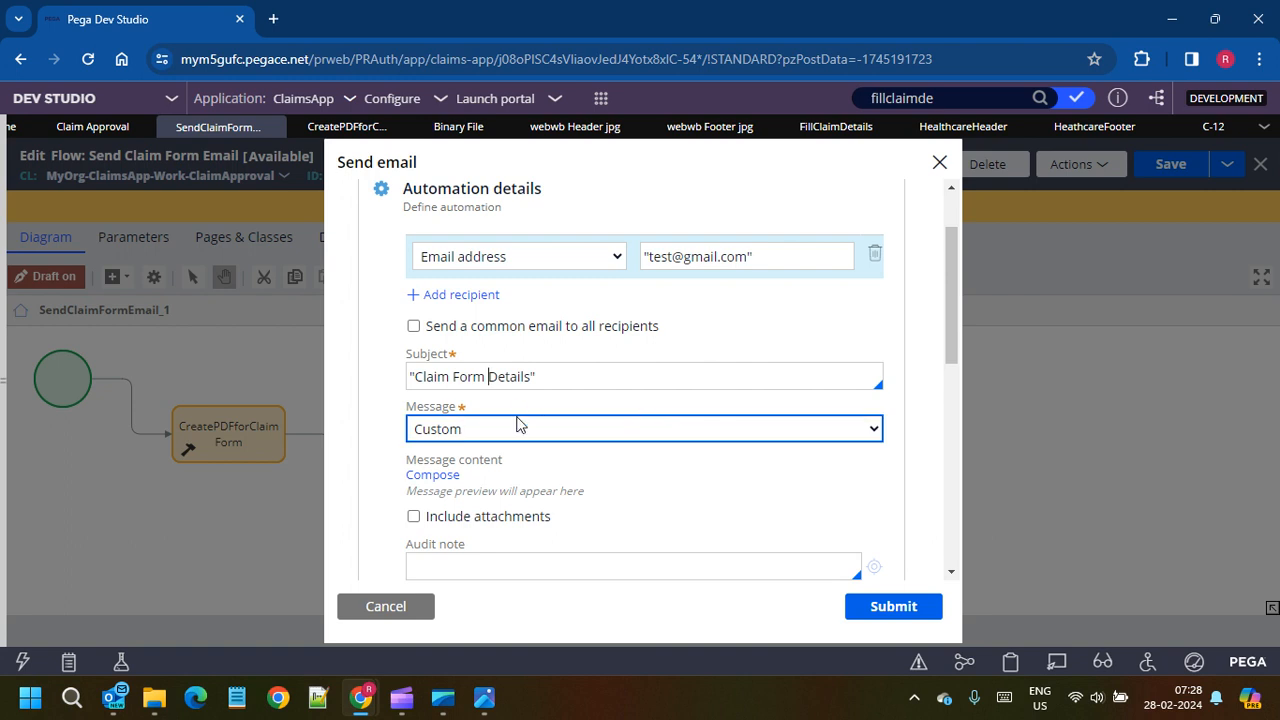
Step: Set the email's message to Correspondence and its correspondence template to ClaimFormEmailBody
{"action": "scroll", "coordinate": [503, 453], "scroll_direction": "down", "scroll_amount": 1}
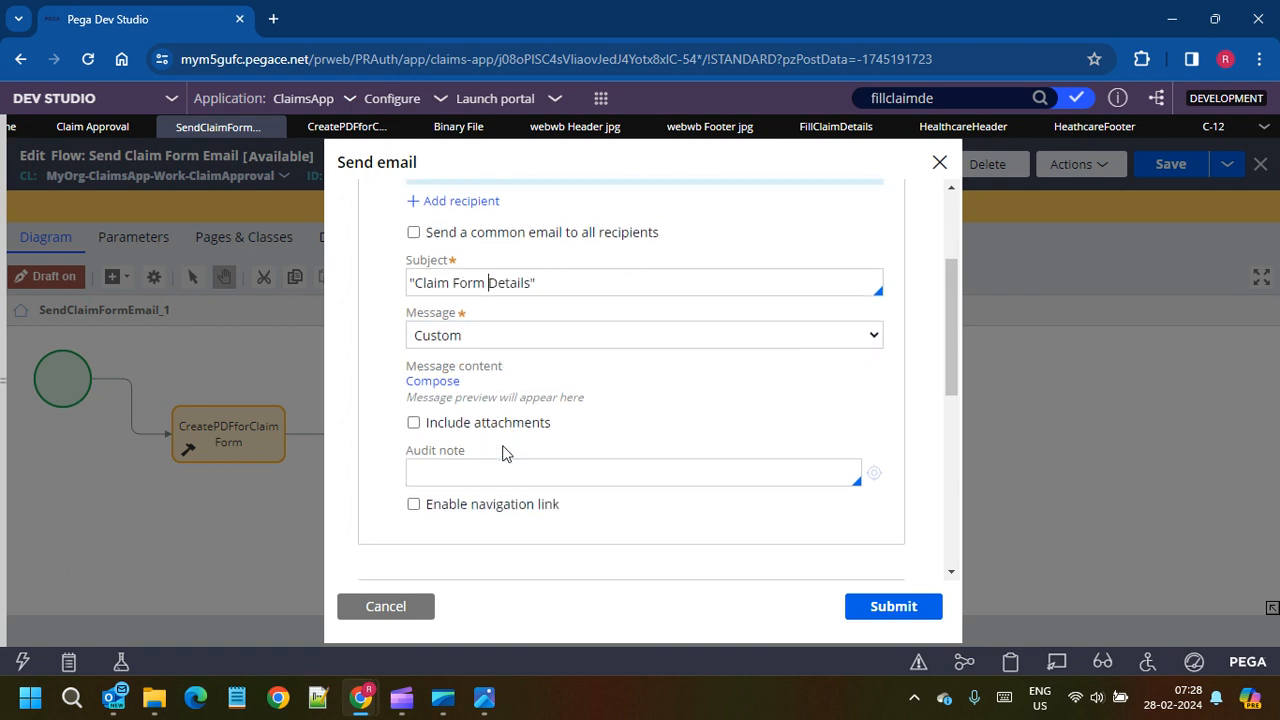
{"action": "left_click", "coordinate": [479, 344]}
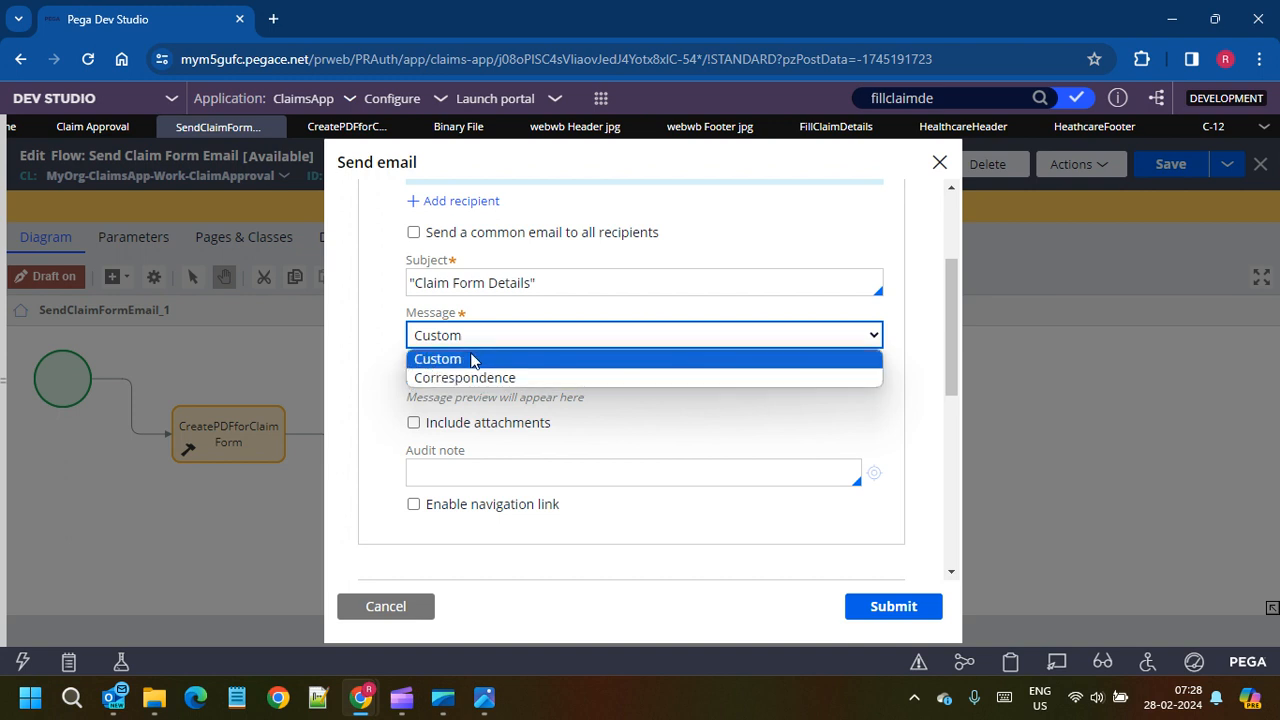
{"action": "left_click", "coordinate": [472, 360]}
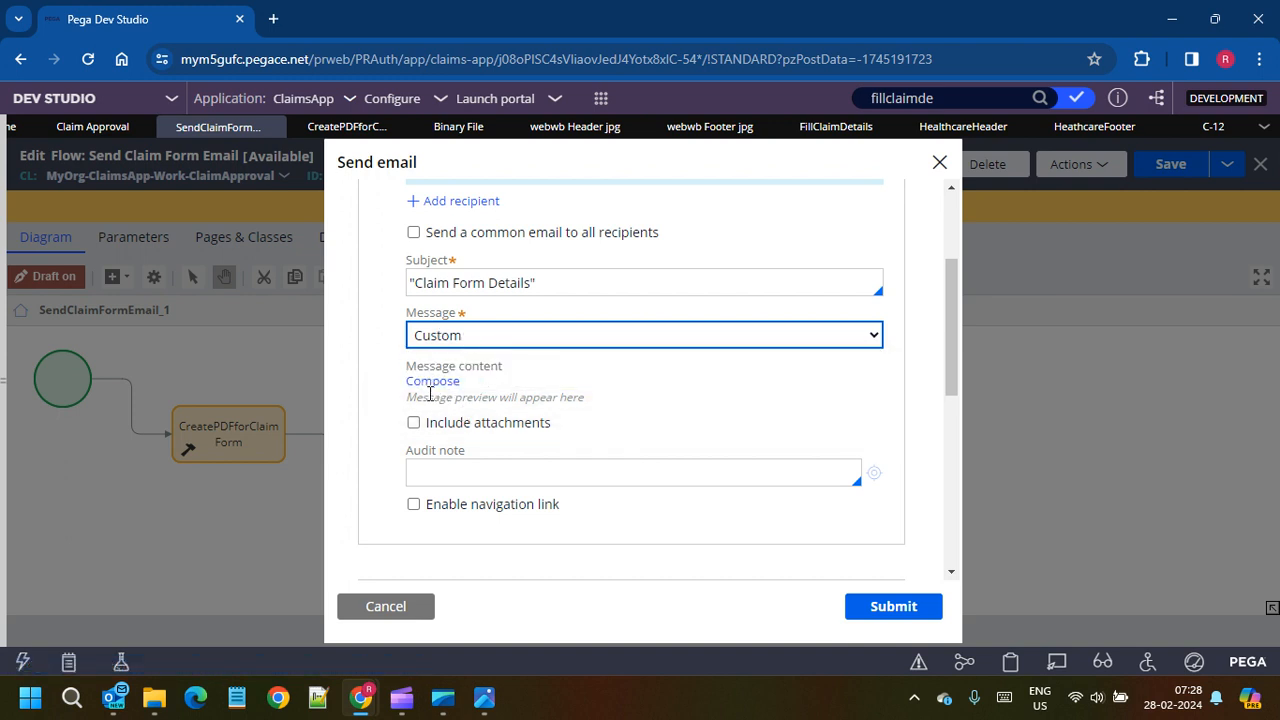
{"action": "left_click", "coordinate": [465, 340]}
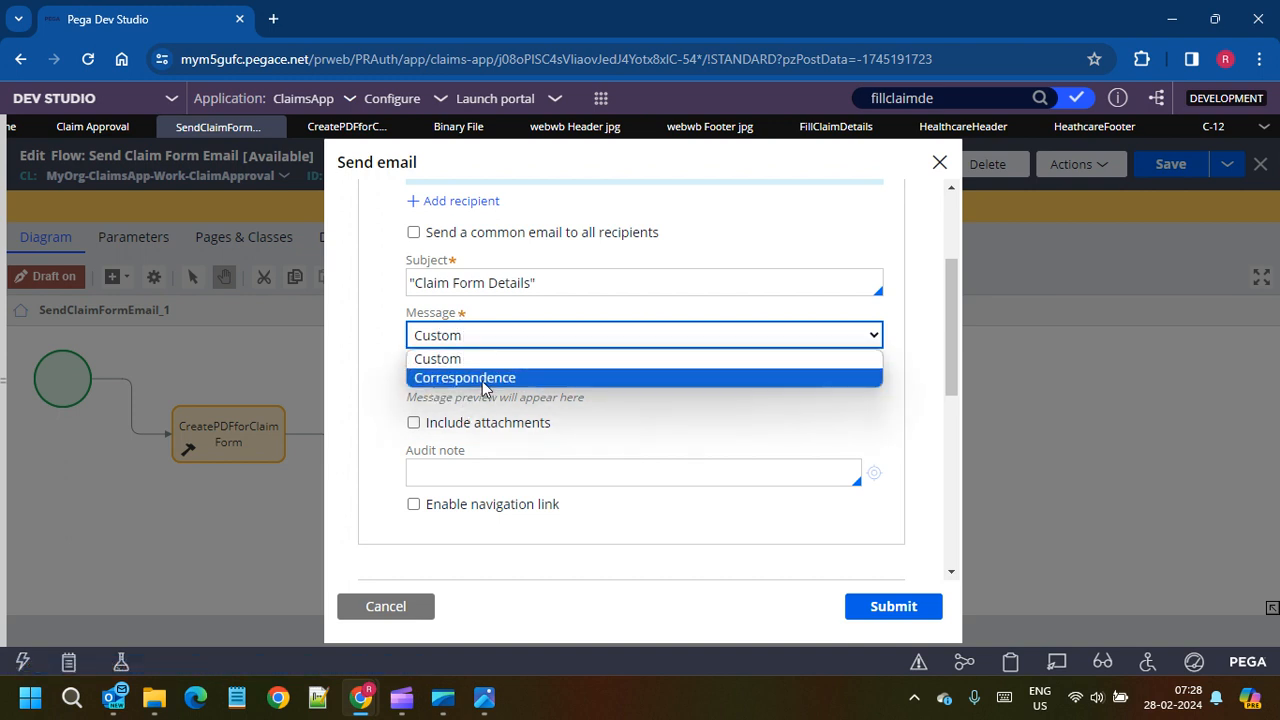
{"action": "left_click", "coordinate": [485, 377]}
{"action": "left_click", "coordinate": [454, 387]}
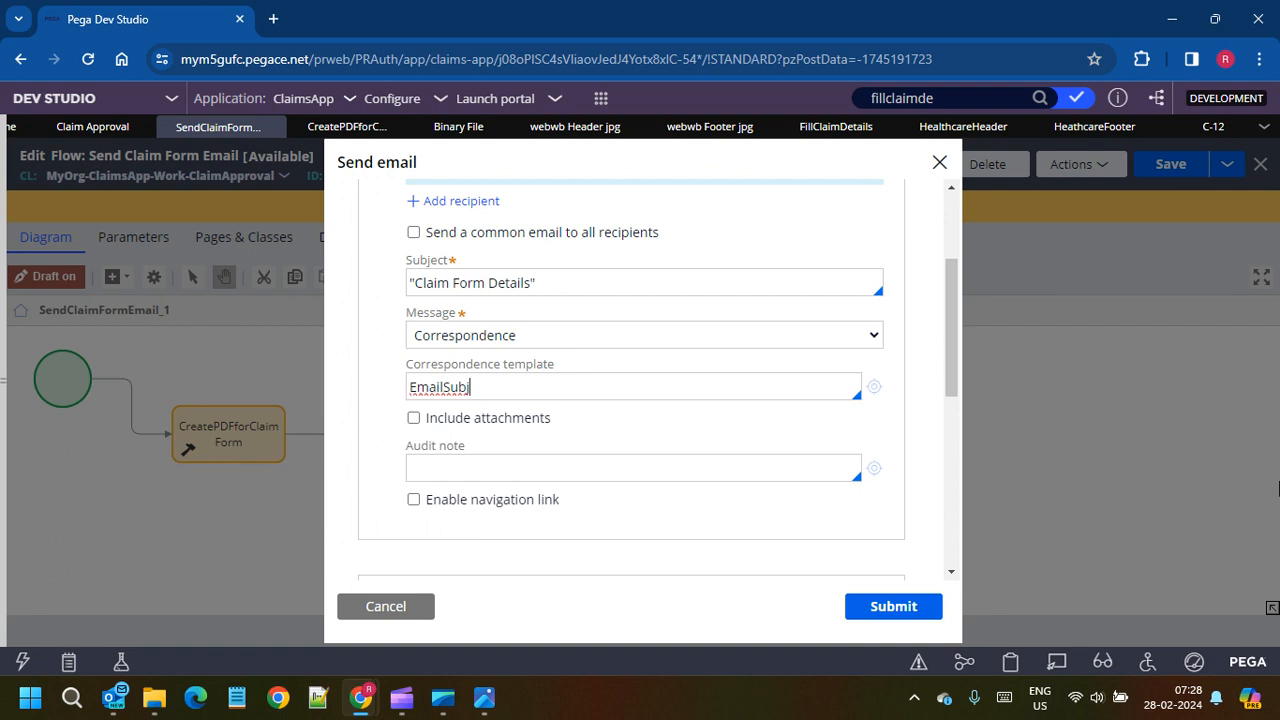
{"action": "key", "text": "BackSpace"}
{"action": "type", "text": "ClaimForm"}
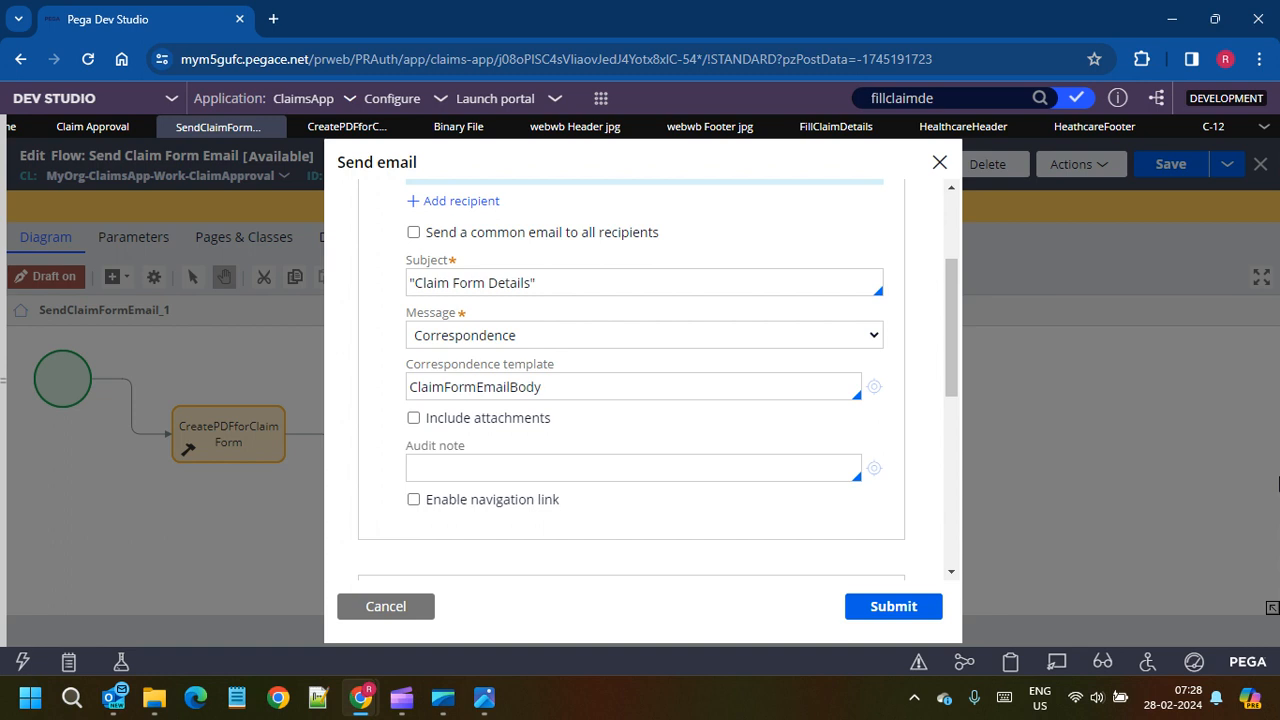
Step: Create the ClaimFormEmailBody correspondence rule with type Email and begin its body with "Hello User," and "Your claim starting"
{"action": "left_click", "coordinate": [874, 386]}
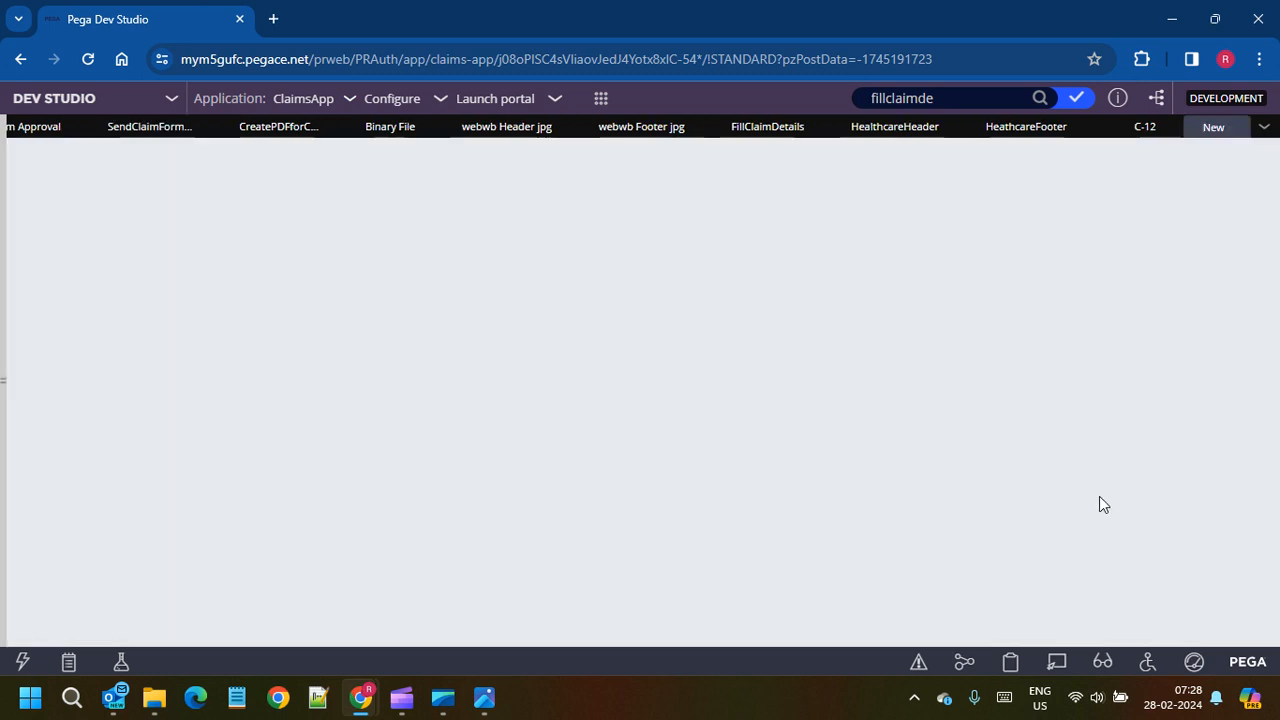
{"action": "left_click", "coordinate": [1183, 160]}
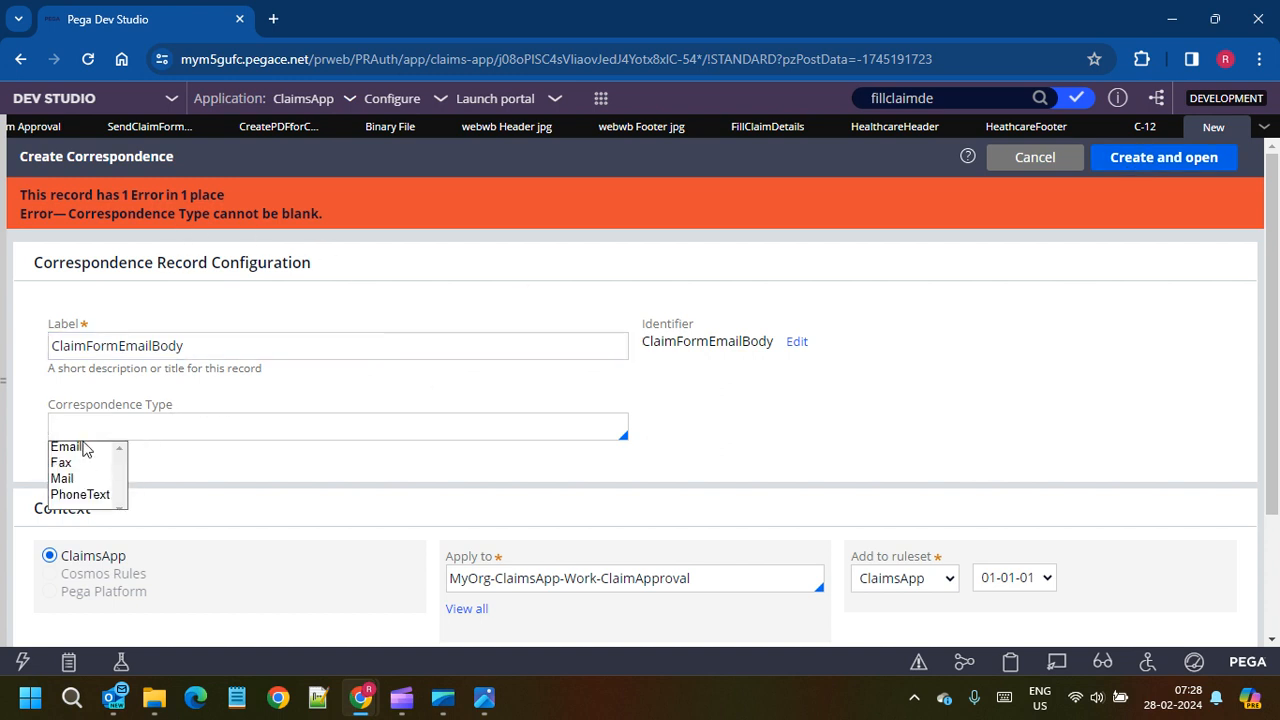
{"action": "left_click", "coordinate": [86, 447]}
{"action": "left_click", "coordinate": [1145, 164]}
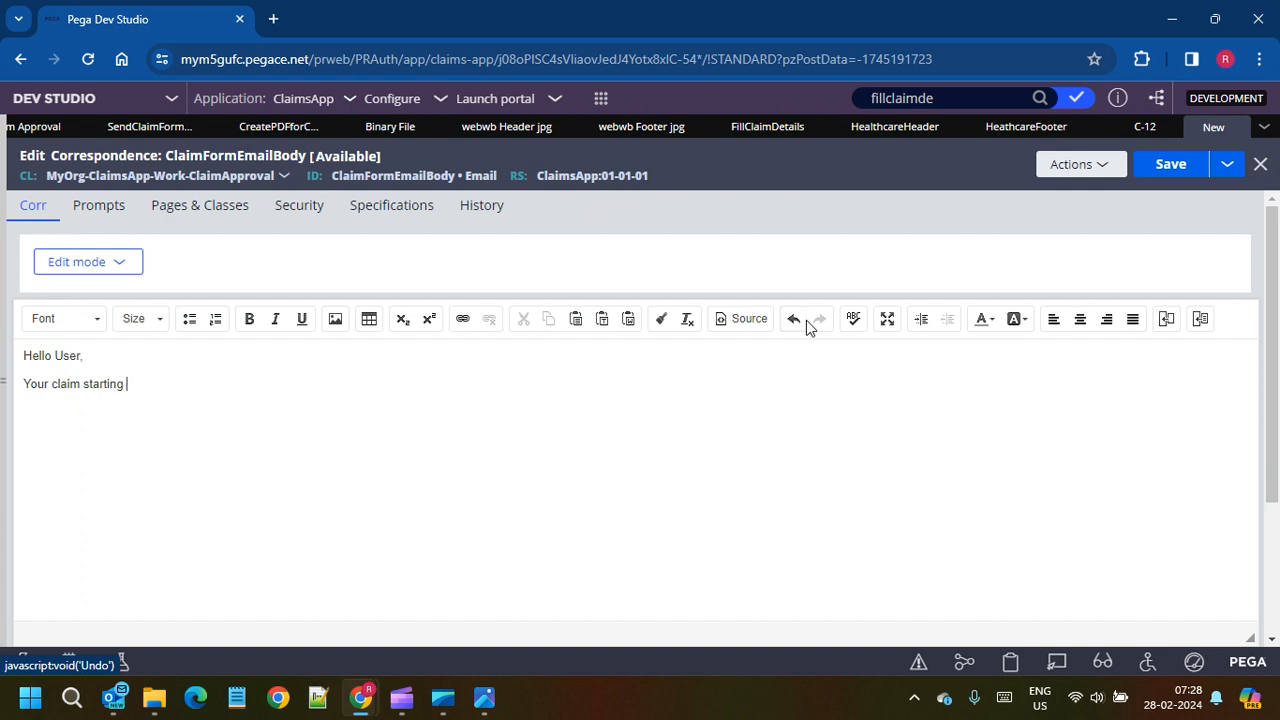
{"action": "left_click", "coordinate": [1200, 320]}
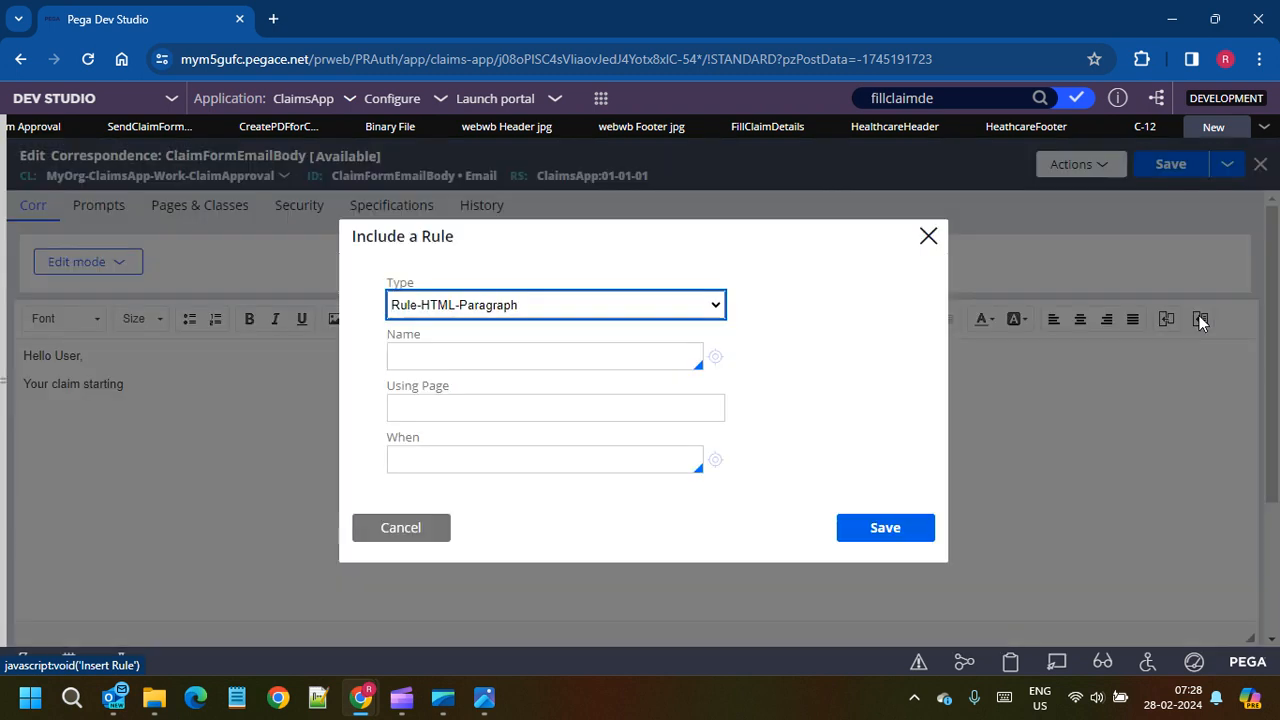
{"action": "left_click", "coordinate": [459, 305]}
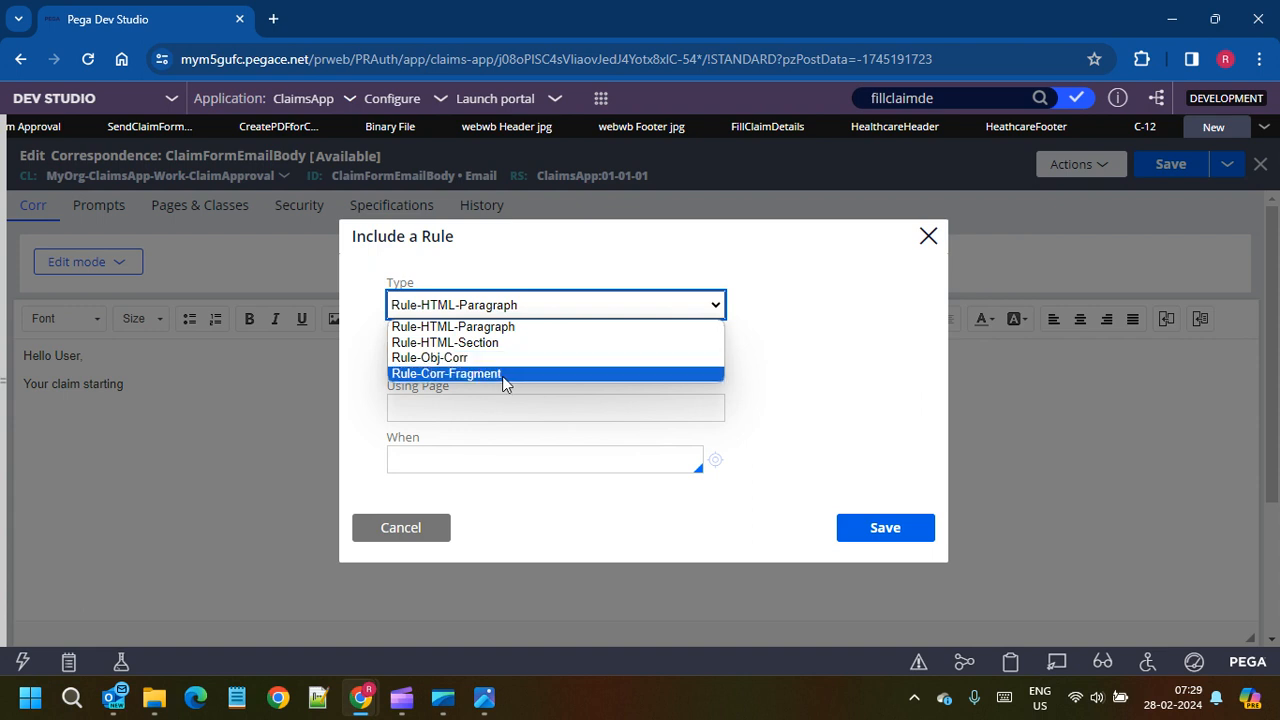
{"action": "left_click", "coordinate": [414, 526]}
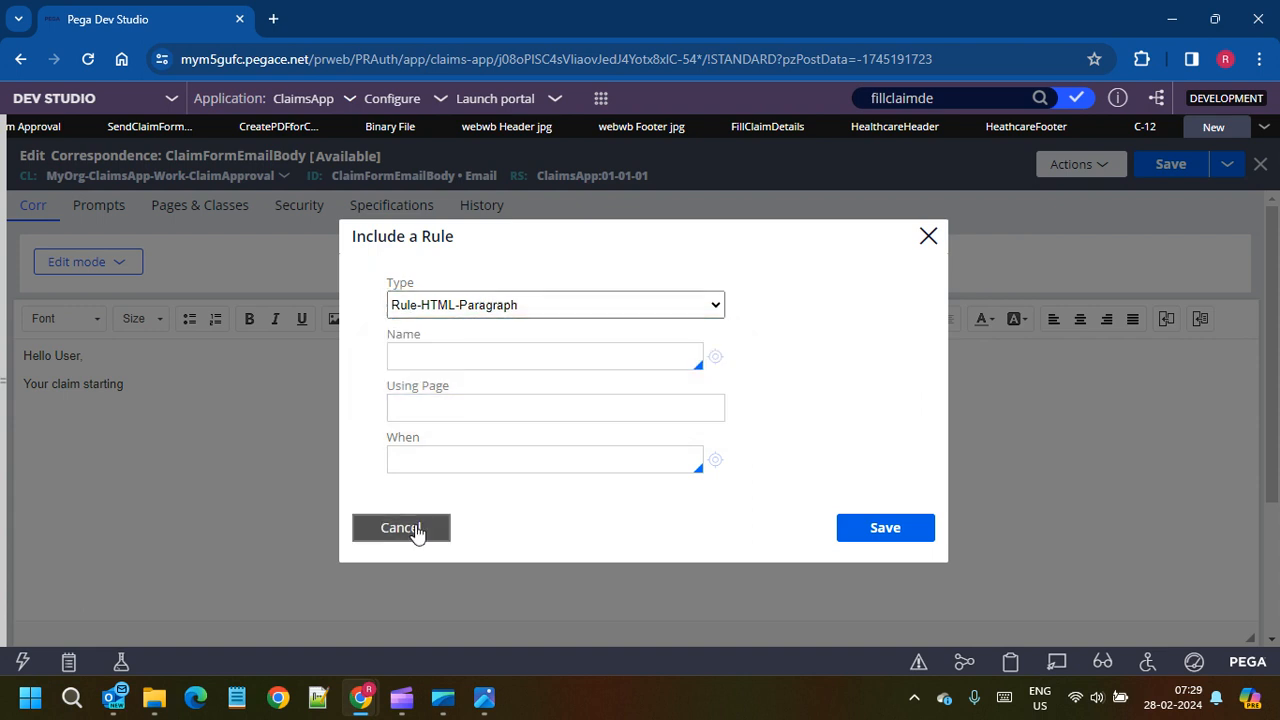
{"action": "left_click", "coordinate": [414, 527]}
Step: Insert the .StartDate property after "Your claim starting" in the correspondence body and continue the sentence with "and dischaging on"
{"action": "left_click", "coordinate": [1166, 320]}
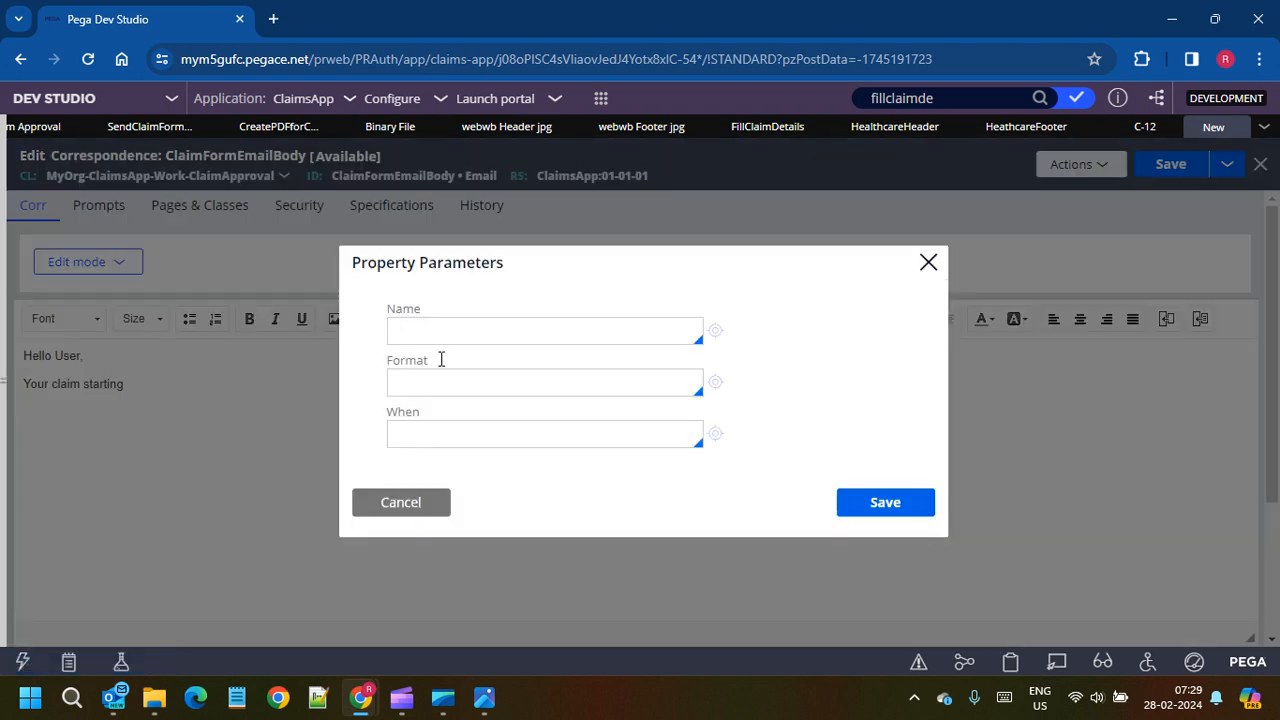
{"action": "type", "text": ".s"}
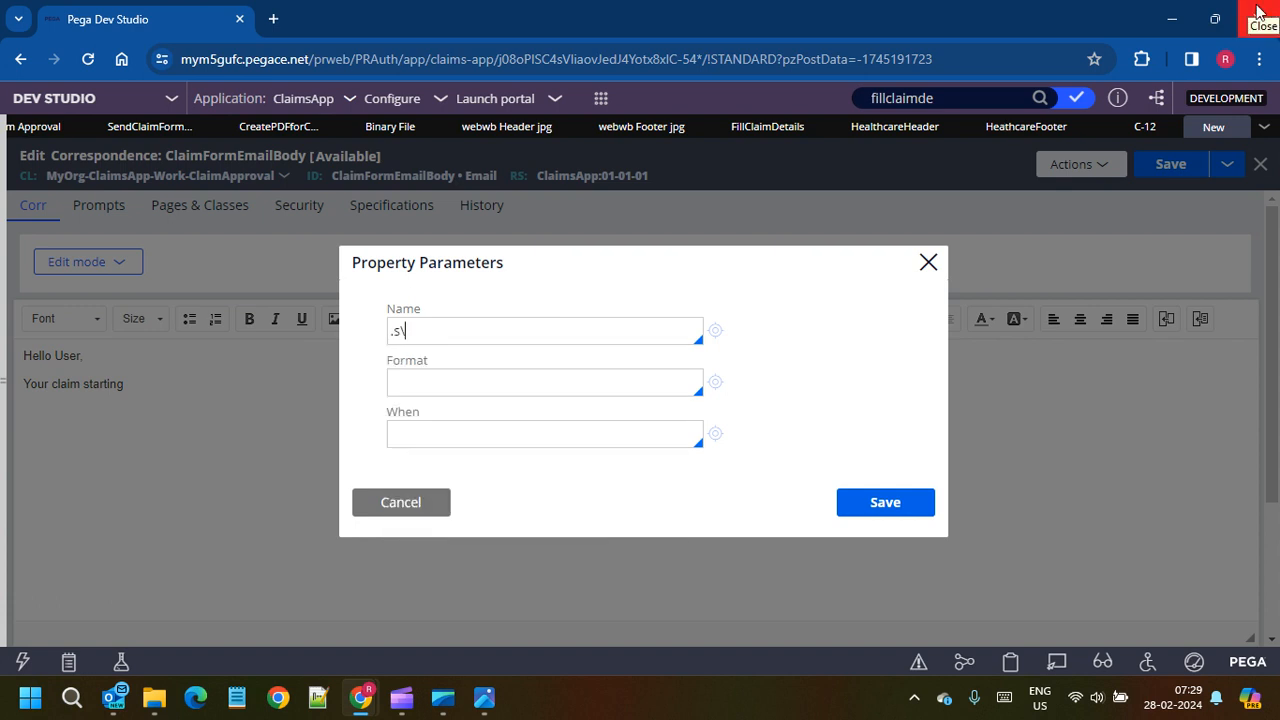
{"action": "type", "text": "."}
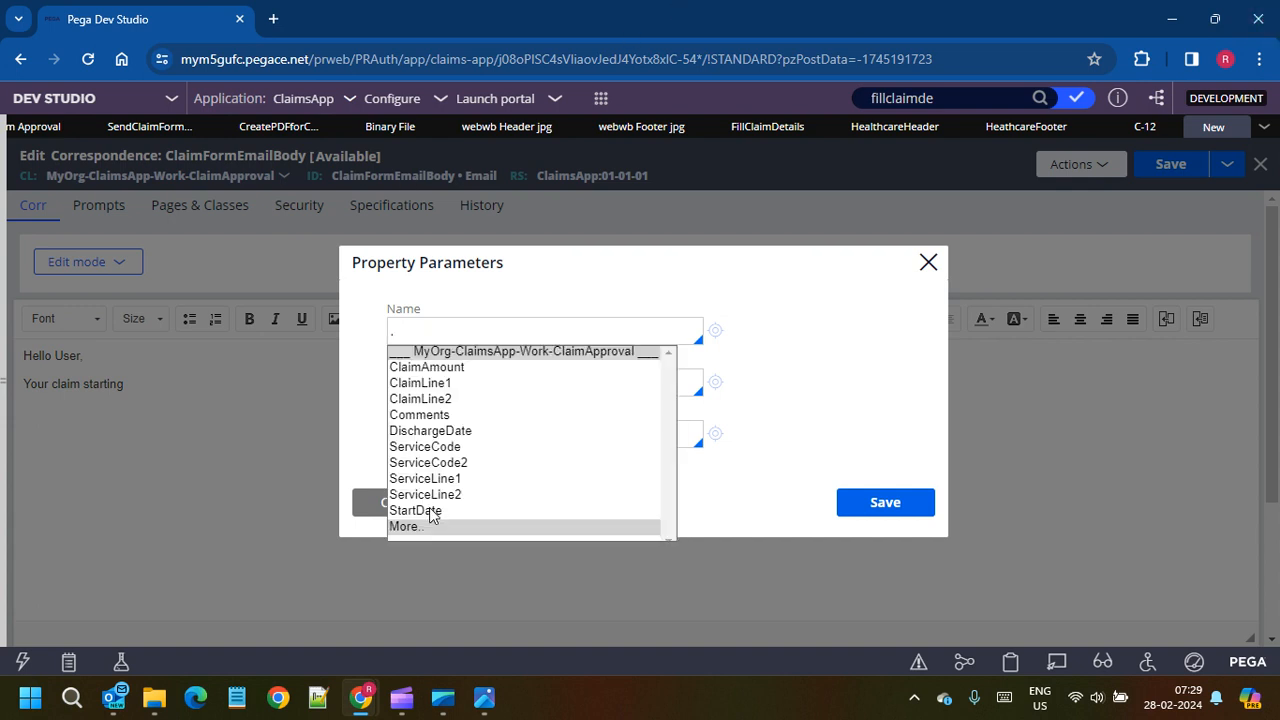
{"action": "left_click", "coordinate": [430, 511]}
{"action": "left_click", "coordinate": [885, 502]}
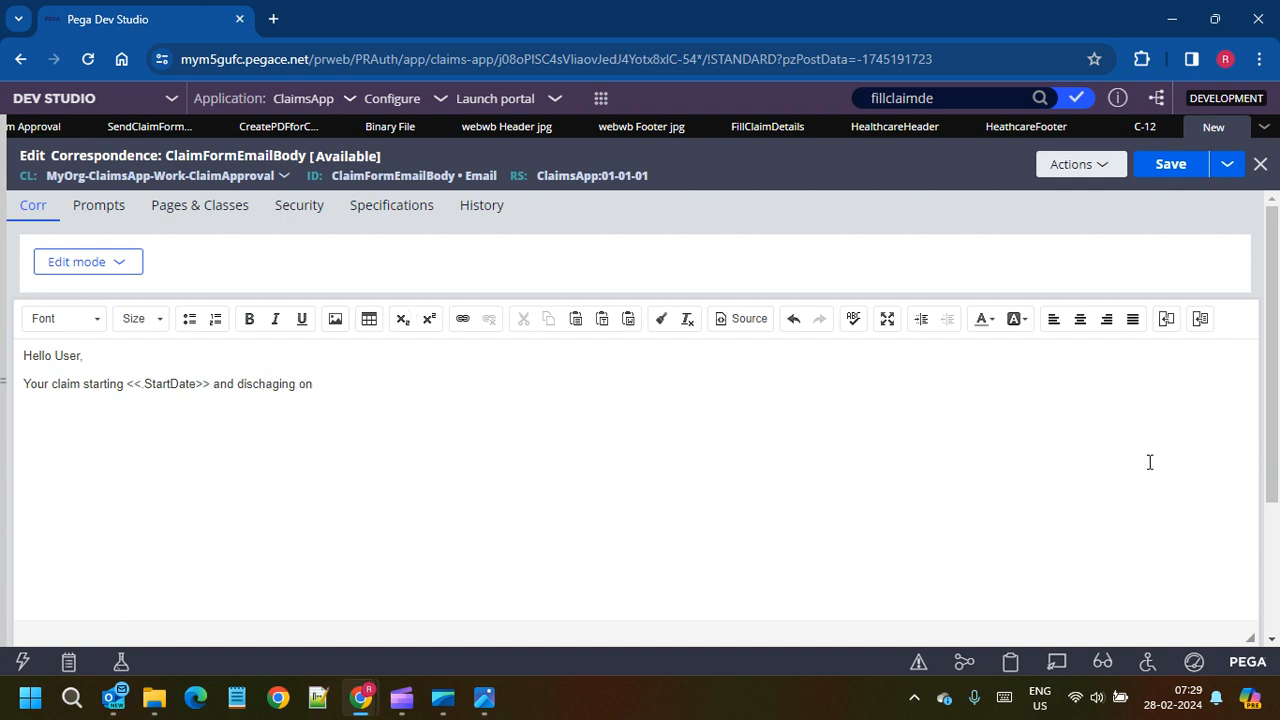
Step: Insert the .DischargeDate property after "and dischaging on" in the correspondence body
{"action": "left_click", "coordinate": [1166, 318]}
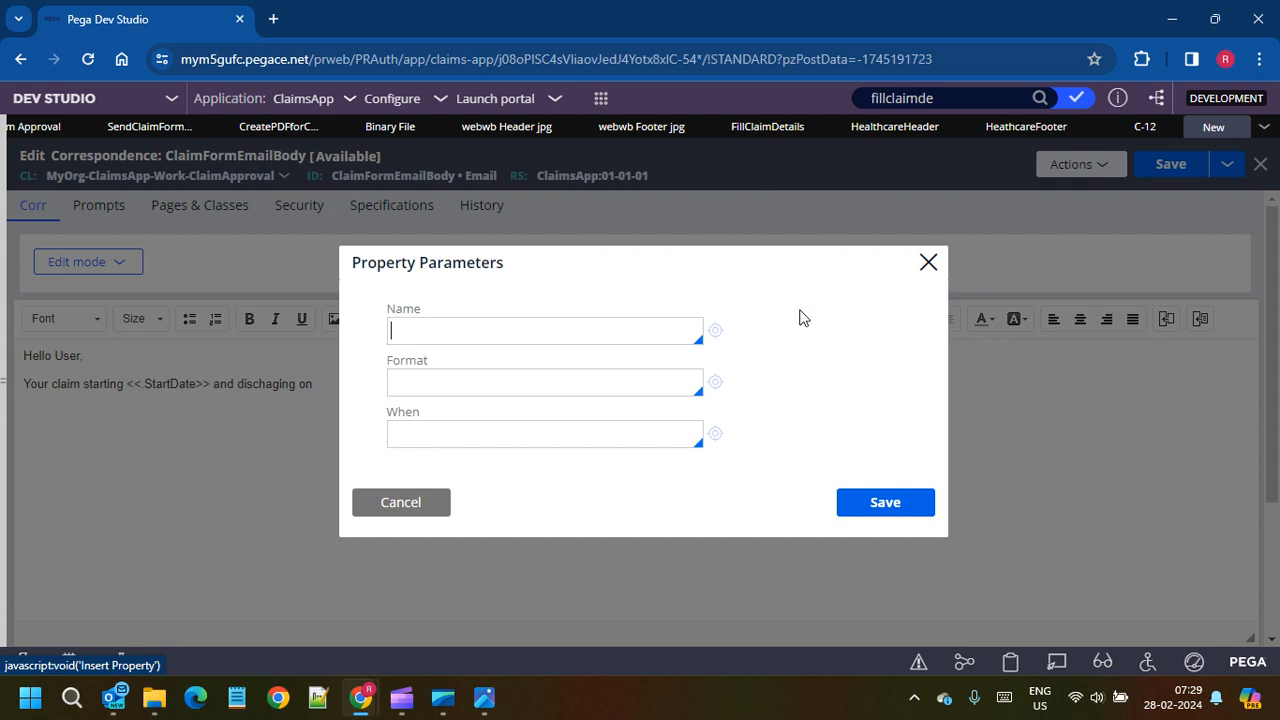
{"action": "left_click", "coordinate": [507, 343]}
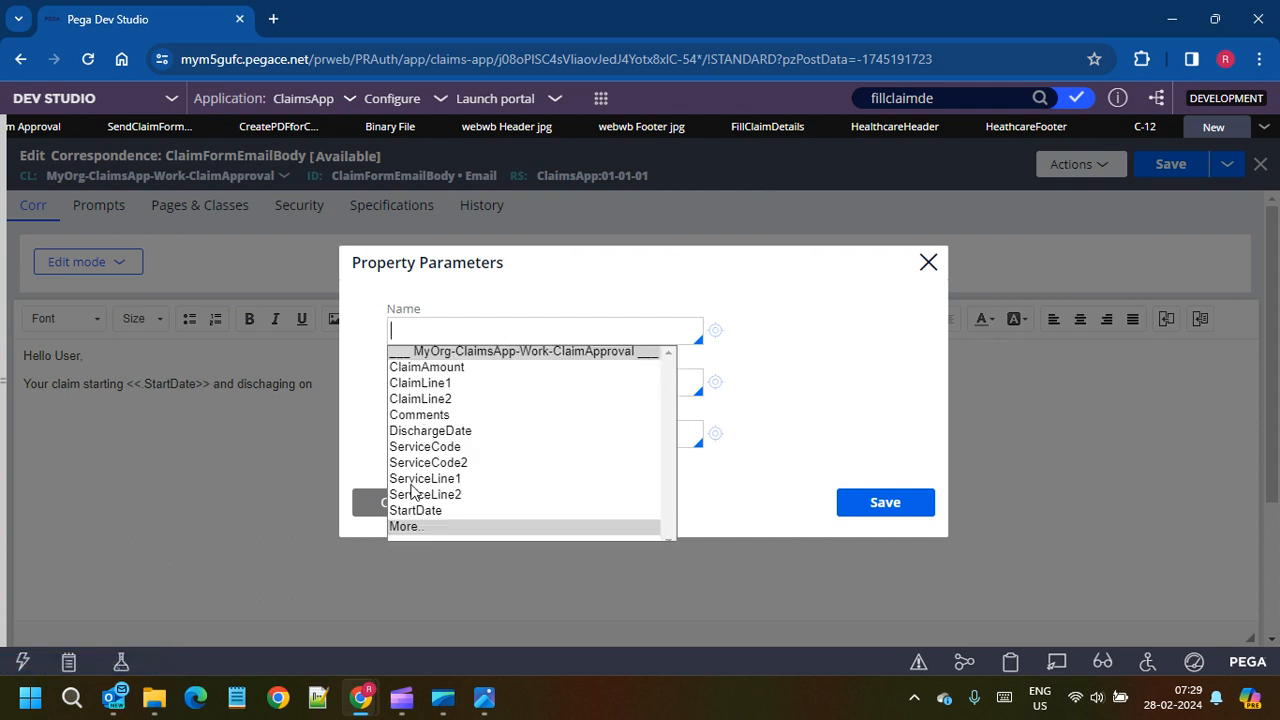
{"action": "left_click", "coordinate": [462, 432]}
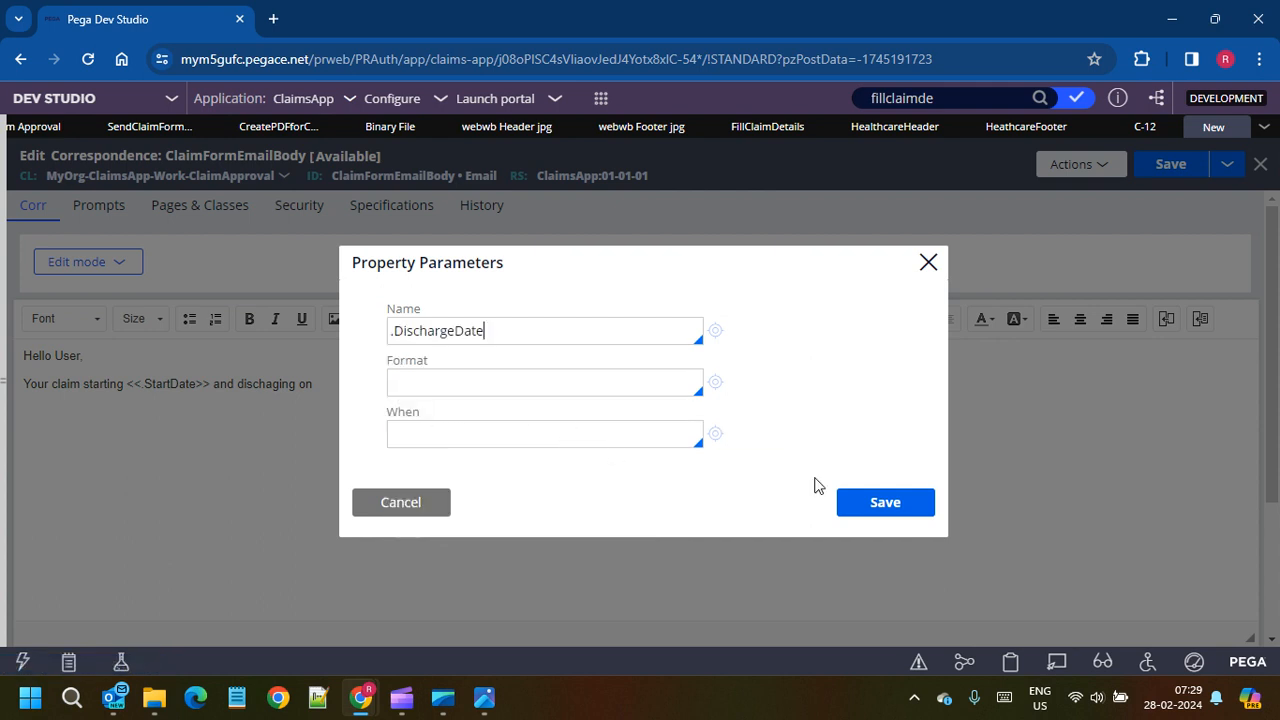
{"action": "left_click", "coordinate": [909, 502]}
Step: Add "on" before the start date, append "is submitted. Please find the attached filled claim form." and the sign-off "Thanks, Healthcare Admin Team.", and save the rule
{"action": "type", "text": "on"}
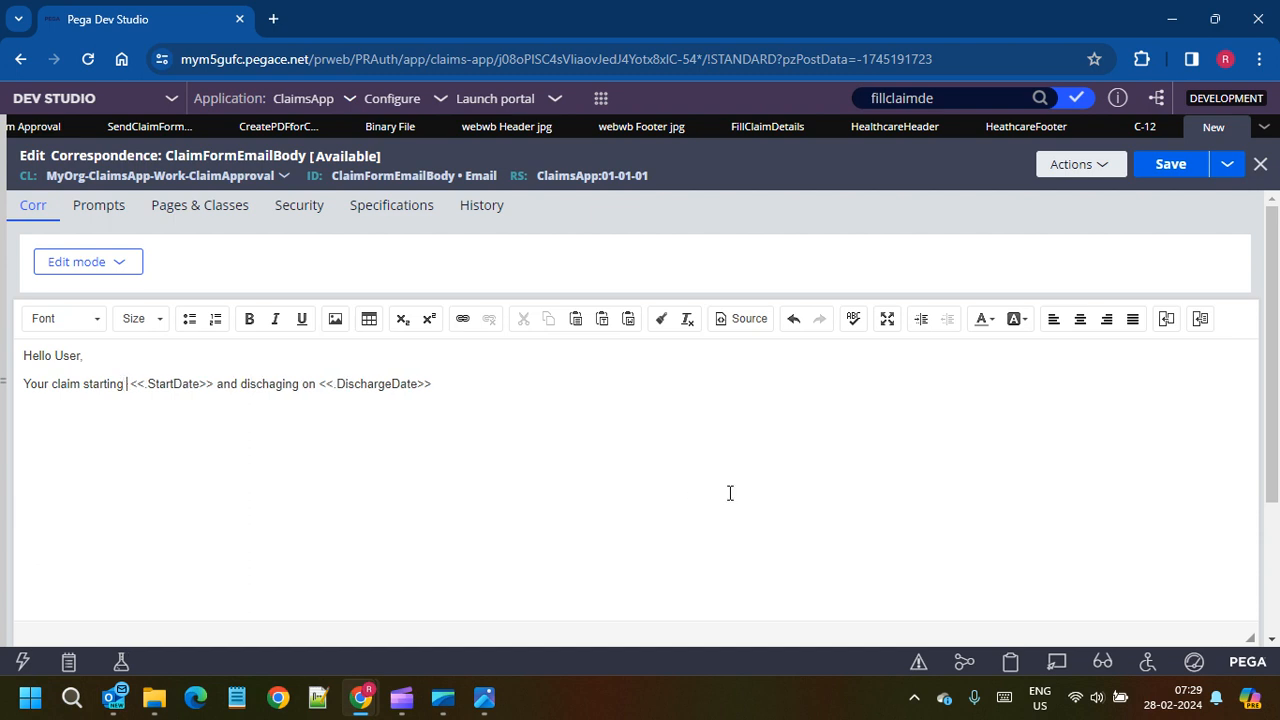
{"action": "type", "text": " <<.DischargeDate>> is"}
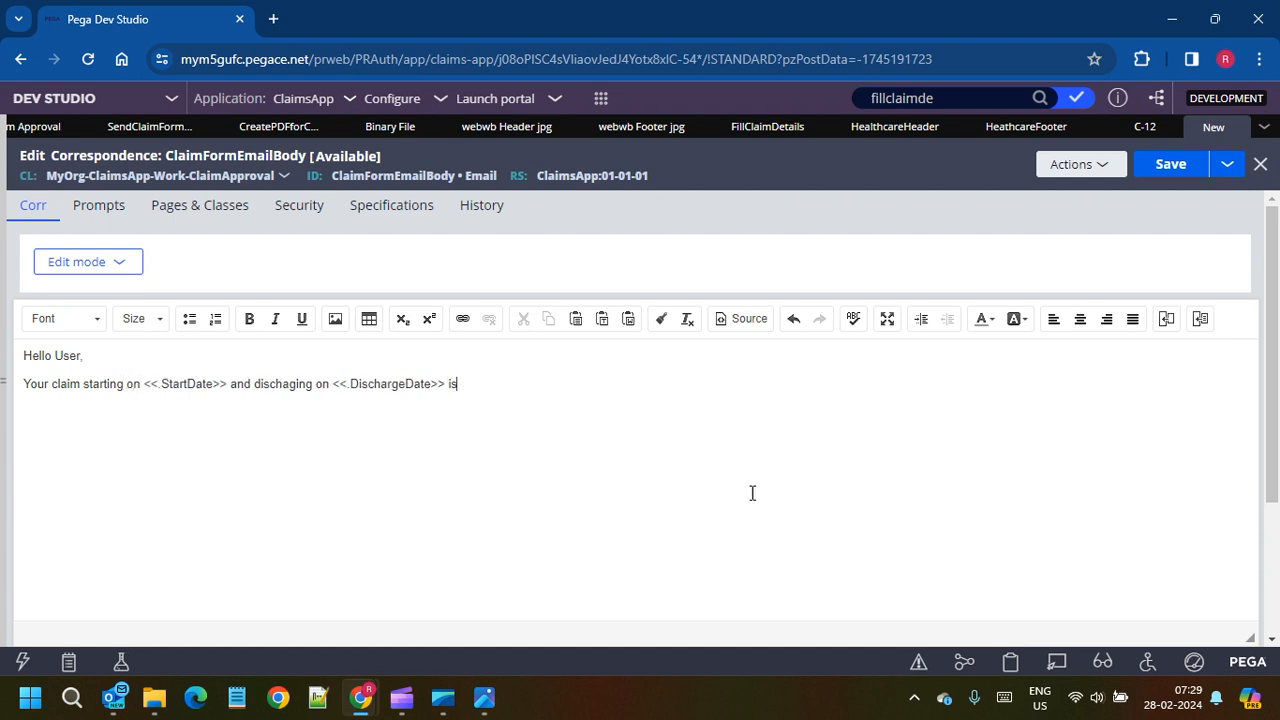
{"action": "type", "text": " submitted. Please find the attached filled claim form."}
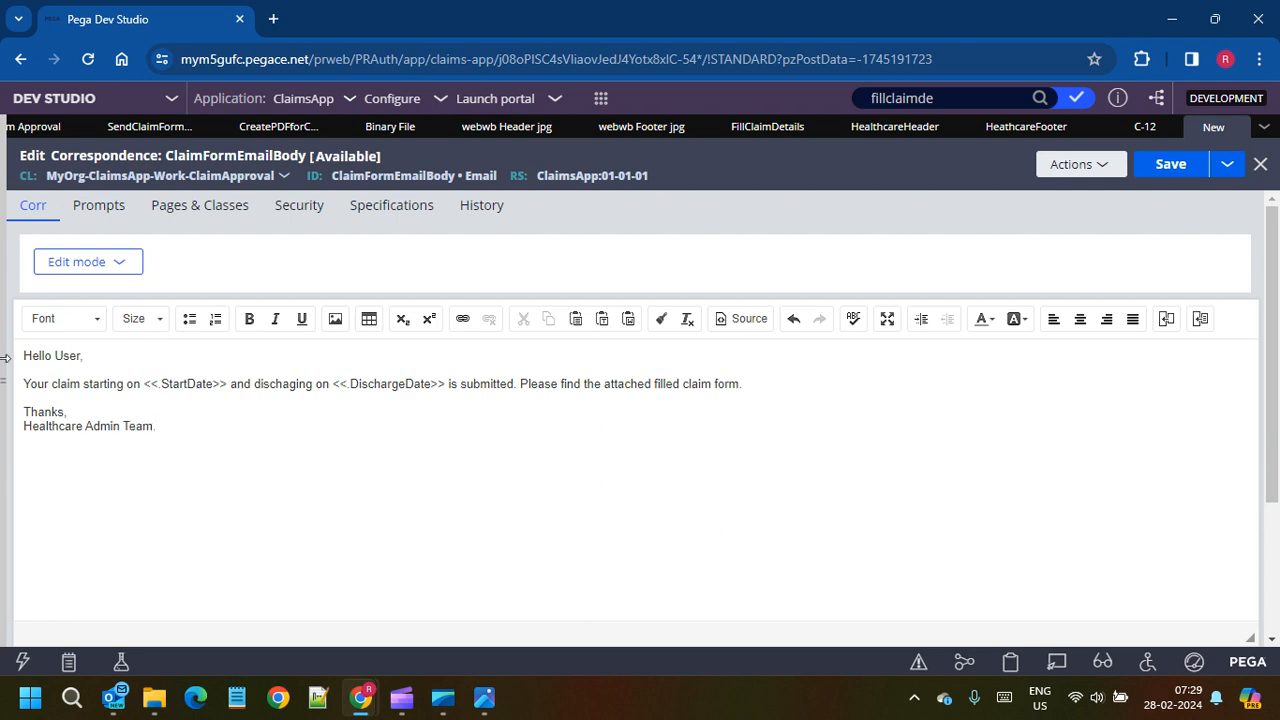
{"action": "left_click", "coordinate": [1168, 166]}
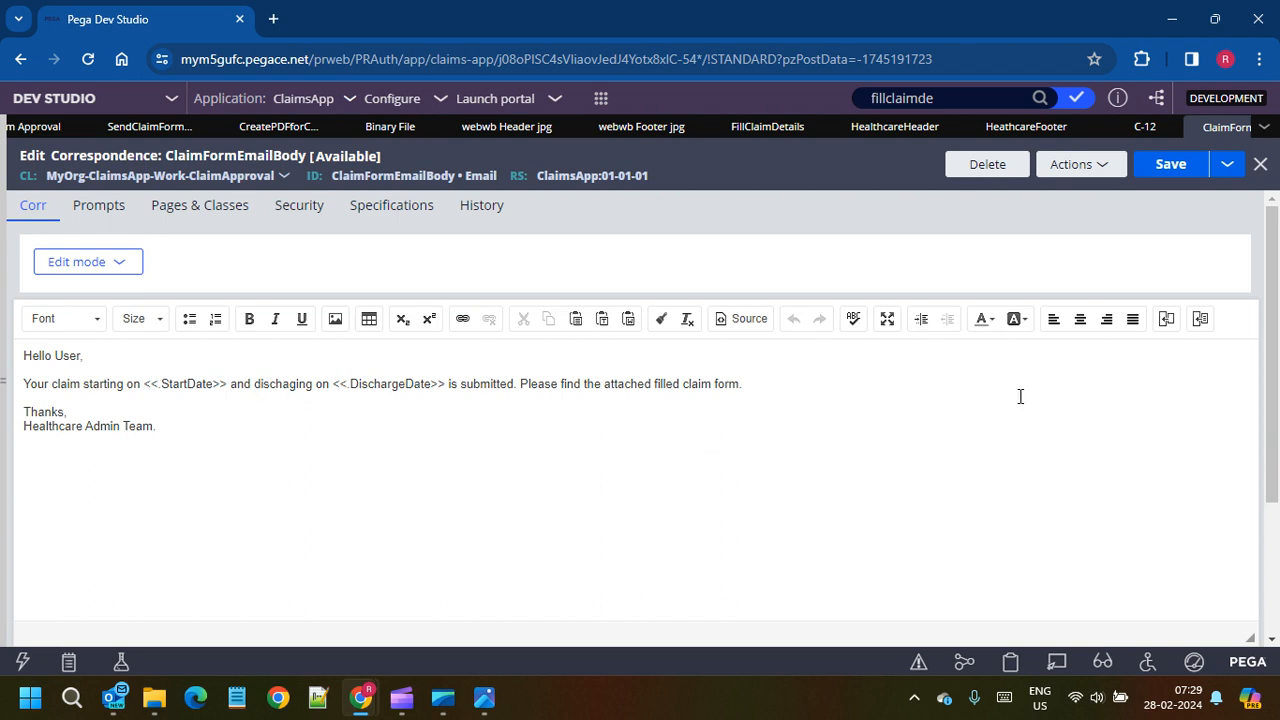
{"action": "key", "text": "ctrl+a"}
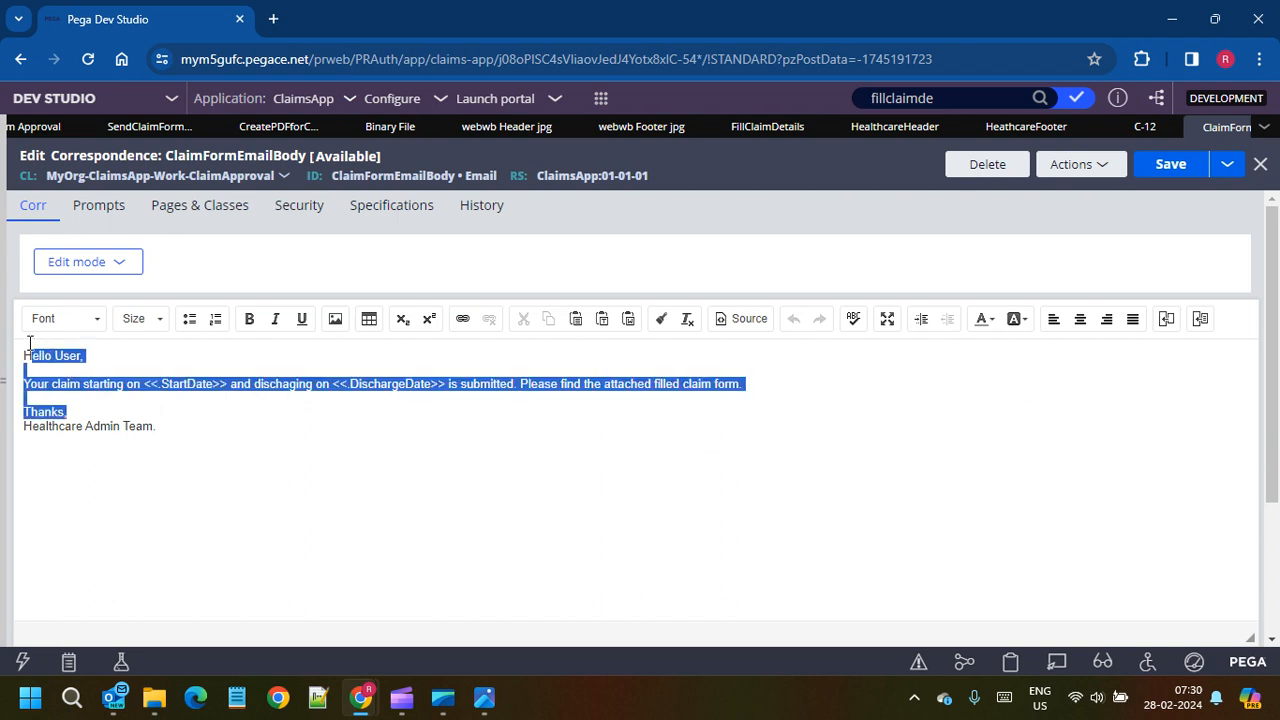
{"action": "left_click", "coordinate": [171, 428]}
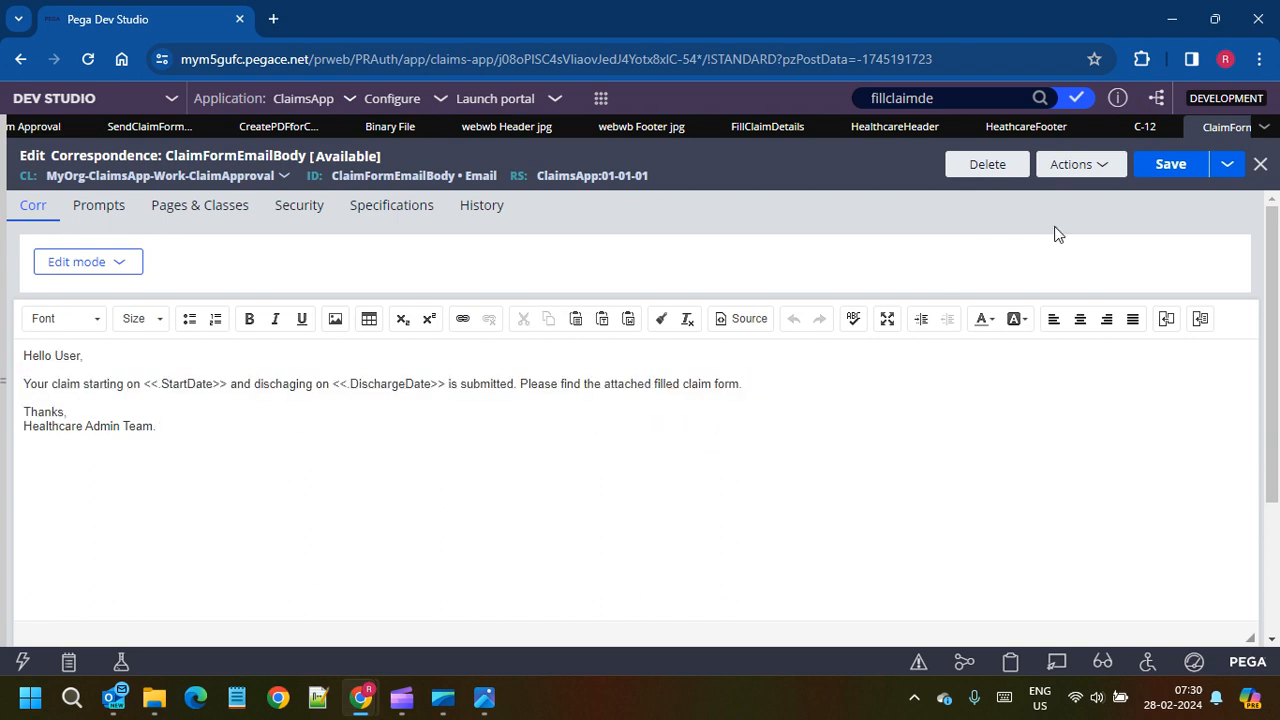
{"action": "left_click", "coordinate": [1013, 133]}
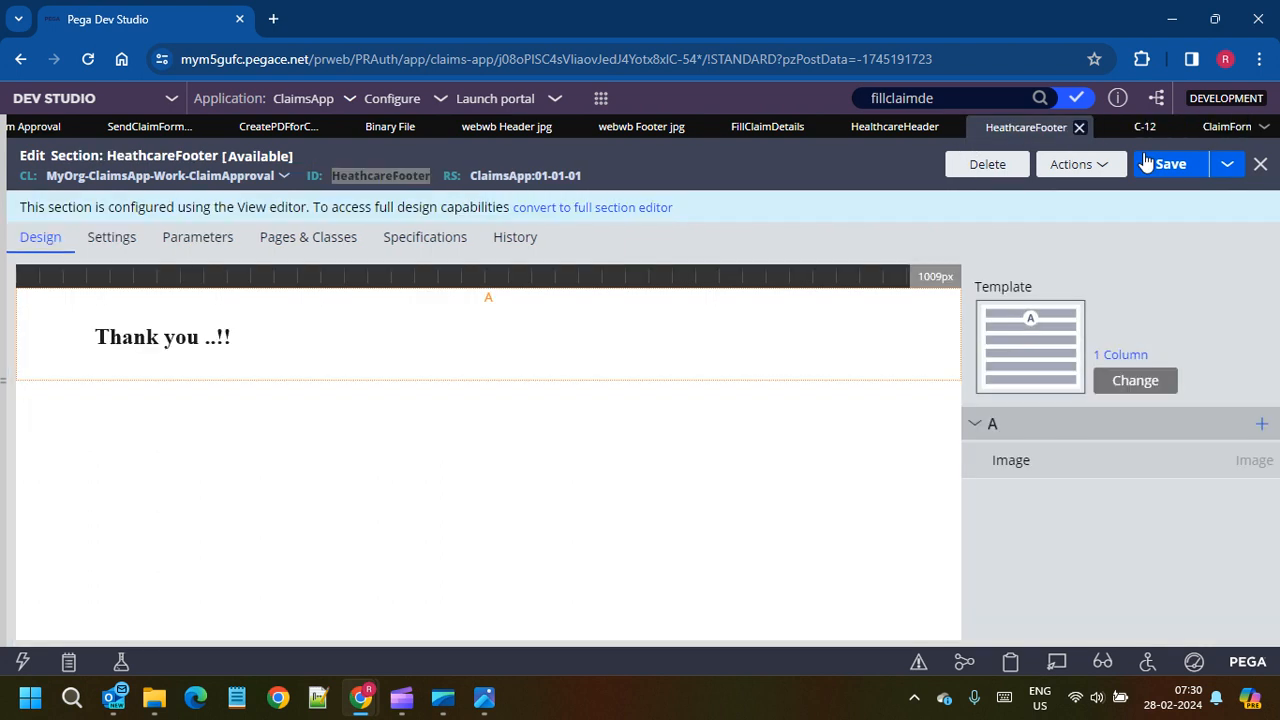
{"action": "left_click", "coordinate": [1229, 128]}
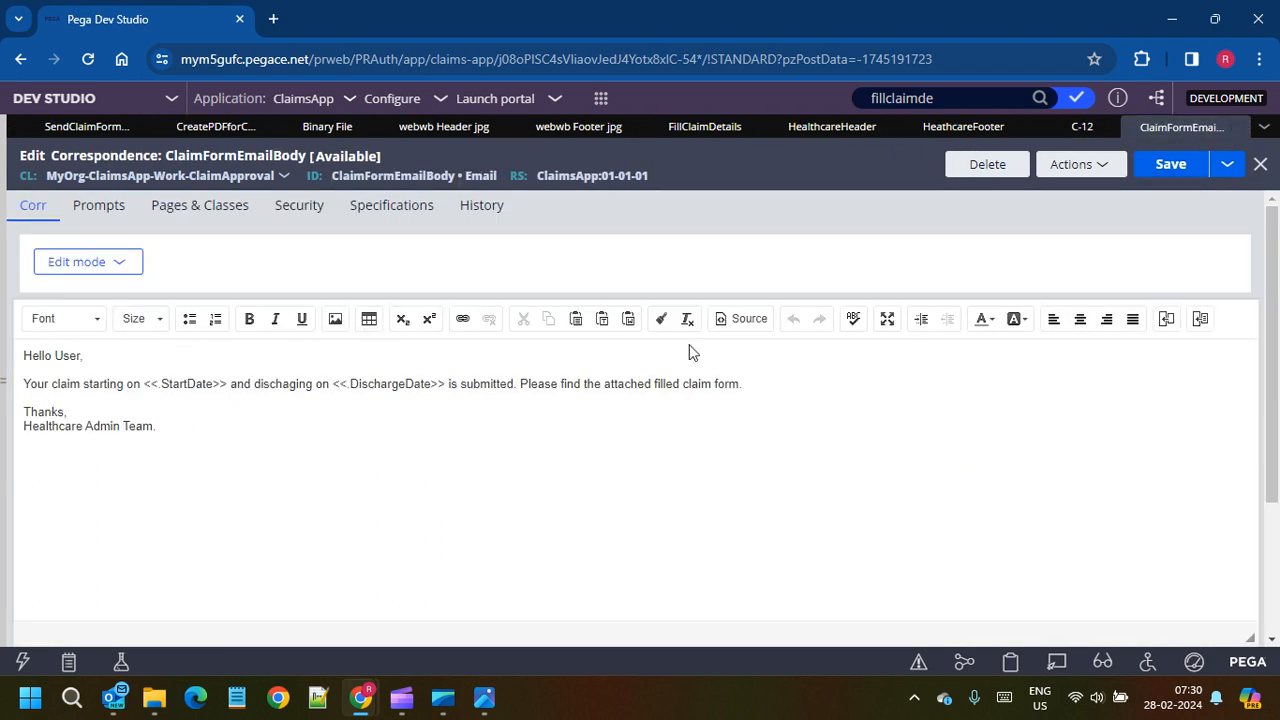
{"action": "left_click", "coordinate": [1080, 130]}
{"action": "left_click", "coordinate": [1106, 128]}
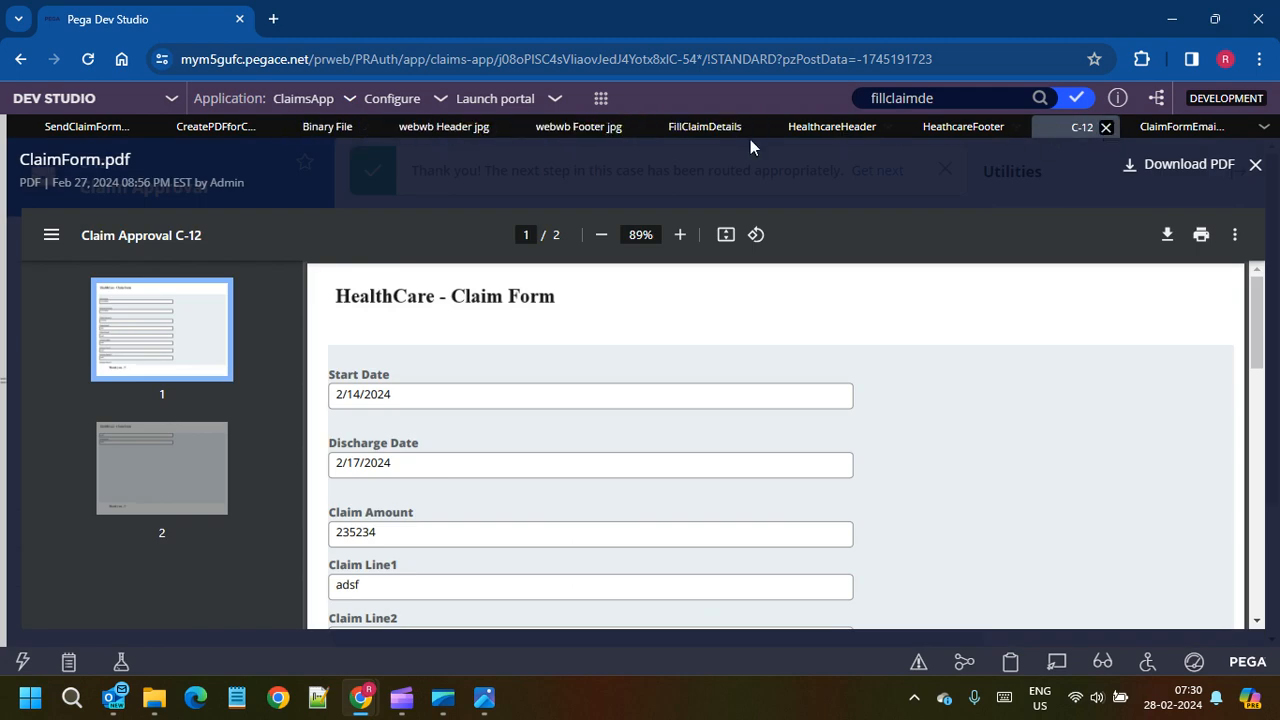
Step: Make the Send email step in the Send Claim Form Email flow include chosen attachments of category File and submit its settings
{"action": "left_click", "coordinate": [180, 128]}
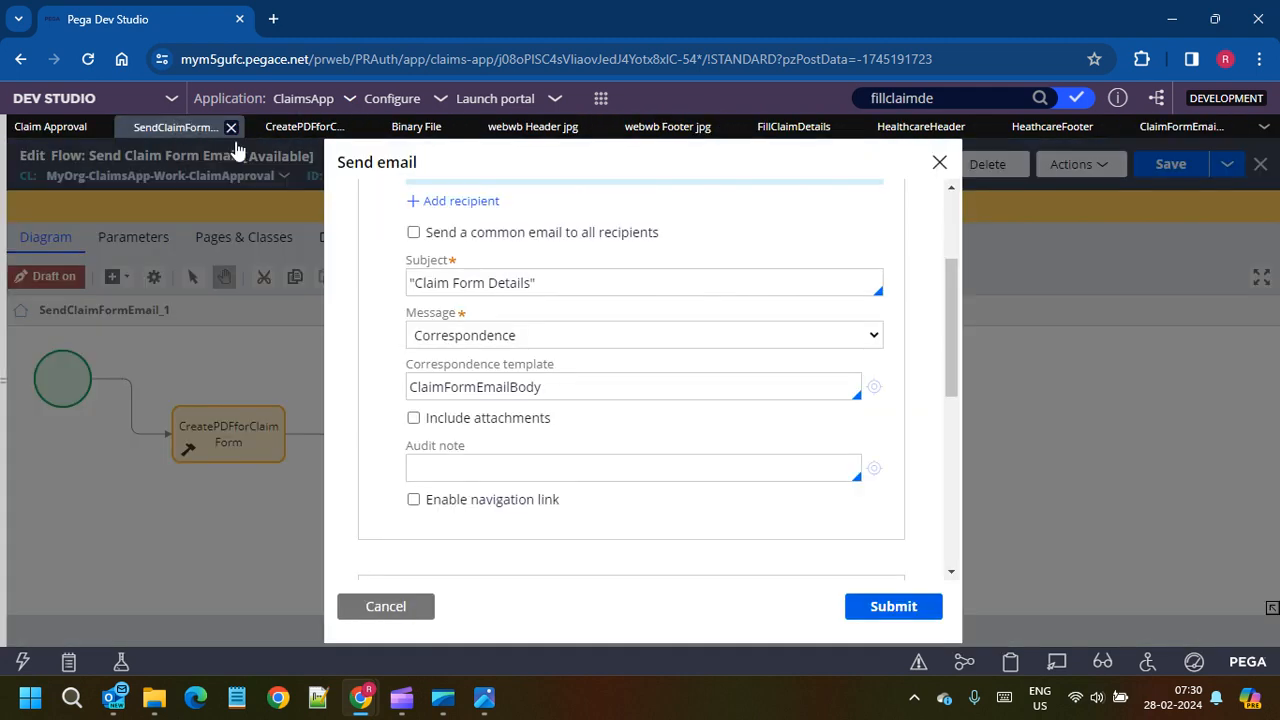
{"action": "scroll", "coordinate": [605, 383], "scroll_direction": "down", "scroll_amount": 3}
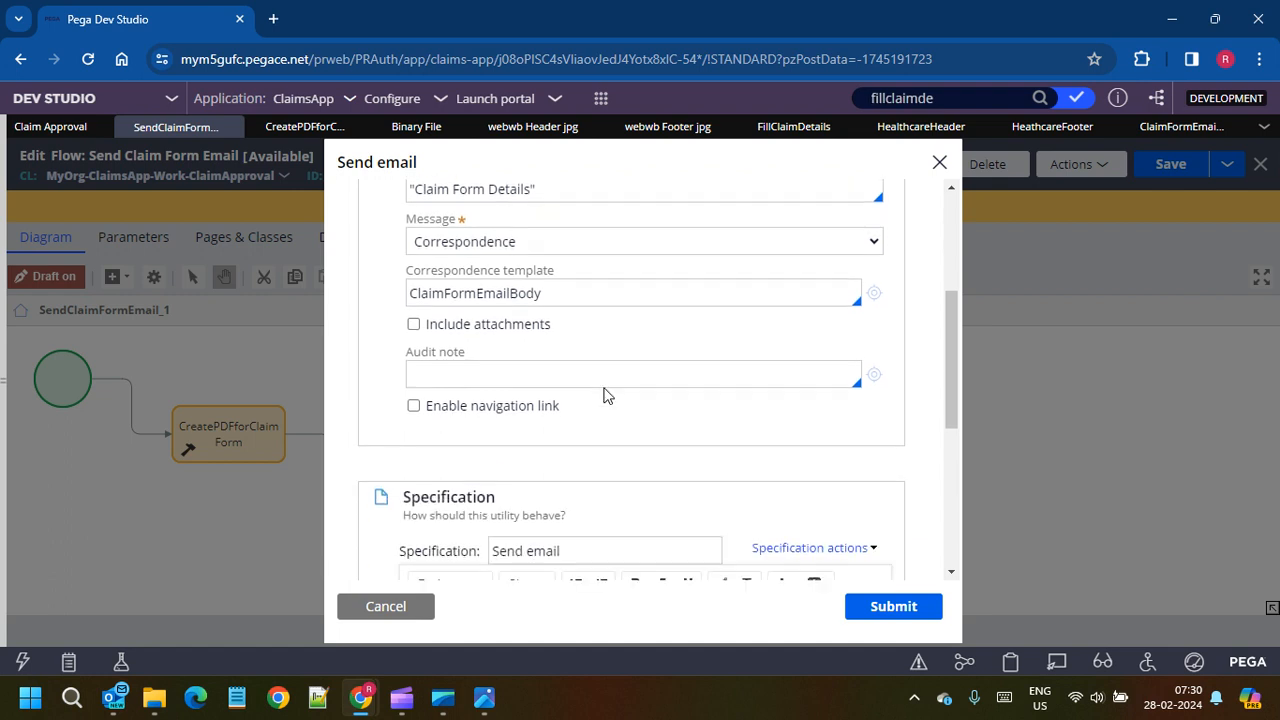
{"action": "scroll", "coordinate": [505, 352], "scroll_direction": "up", "scroll_amount": 1}
{"action": "left_click", "coordinate": [413, 325]}
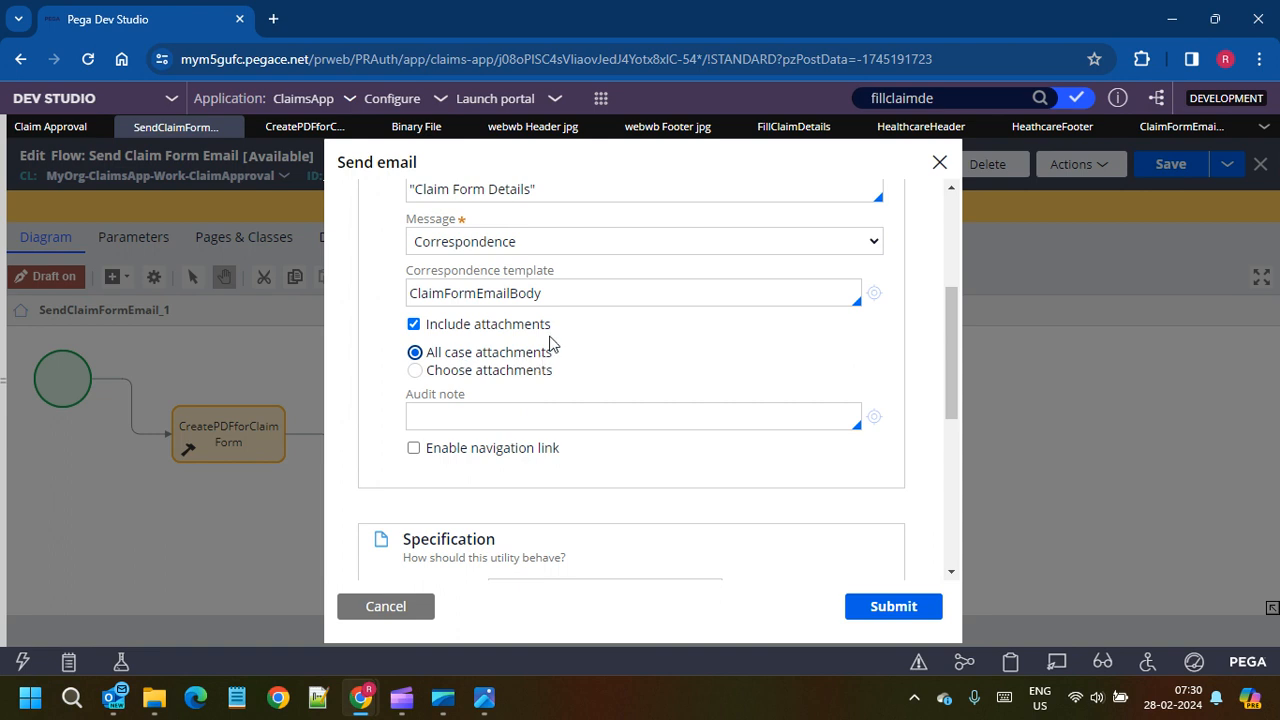
{"action": "left_click", "coordinate": [415, 370]}
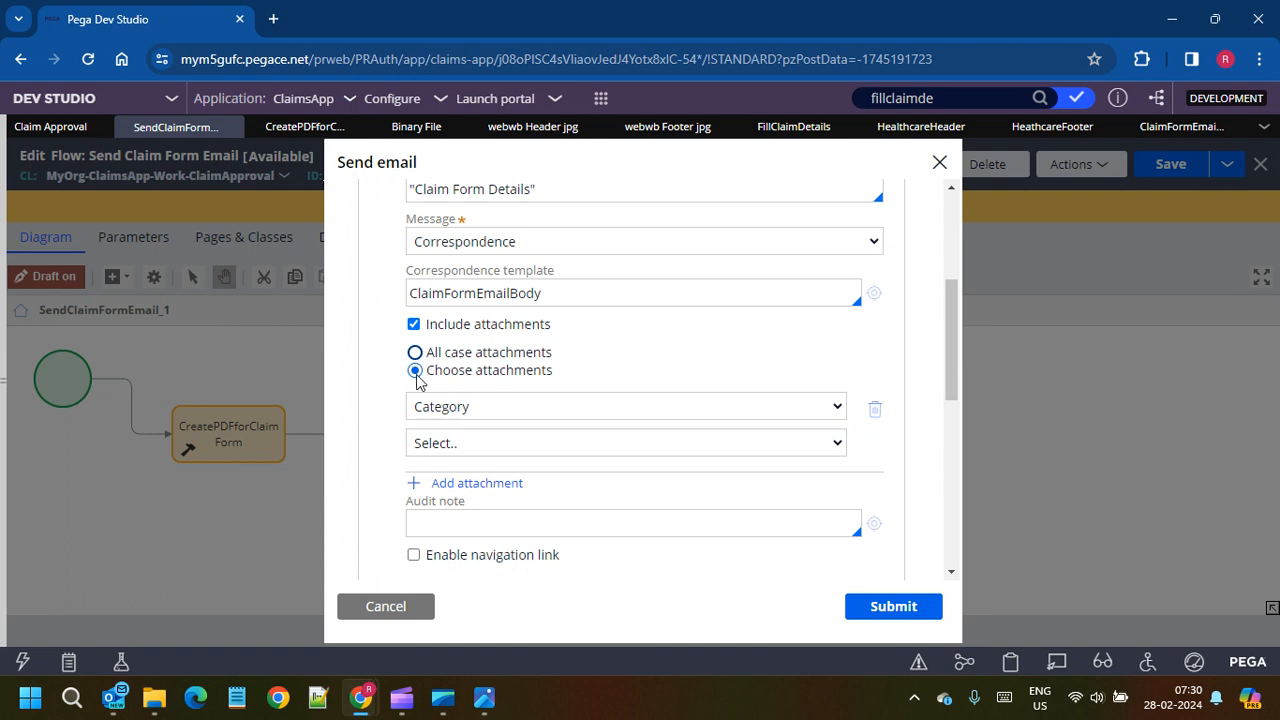
{"action": "left_click", "coordinate": [458, 450]}
{"action": "left_click", "coordinate": [443, 523]}
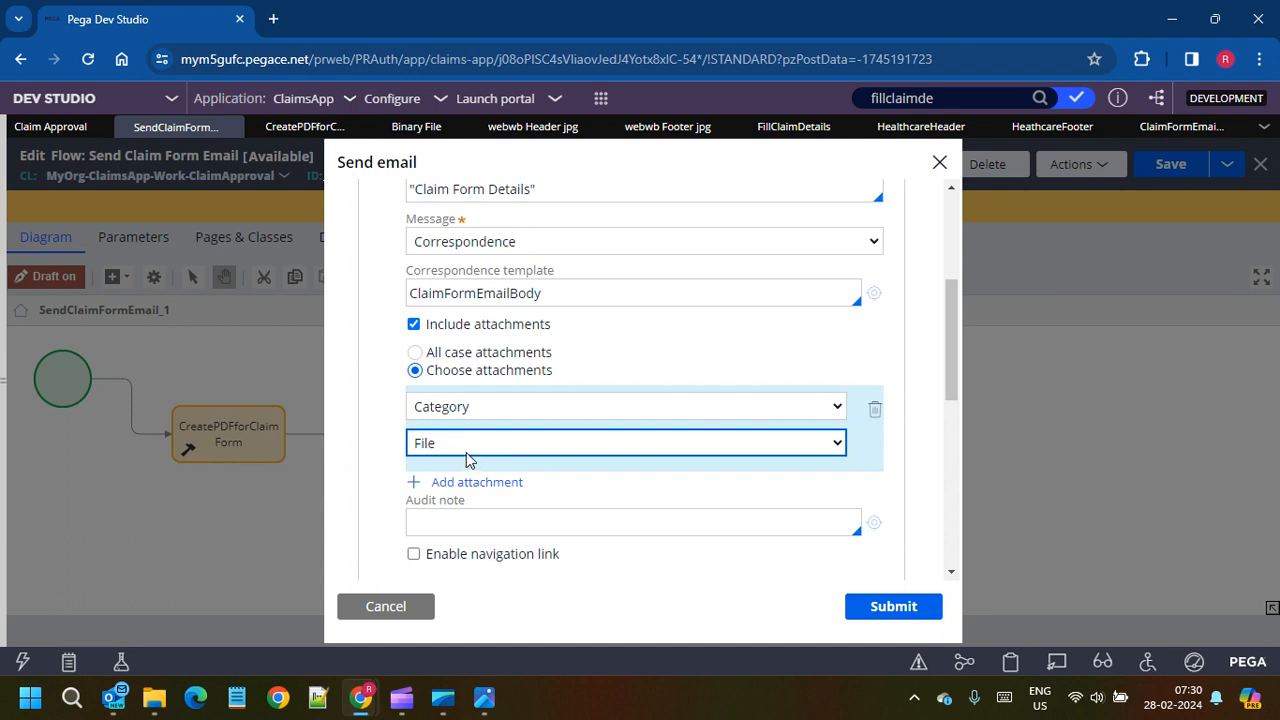
{"action": "left_click", "coordinate": [894, 608]}
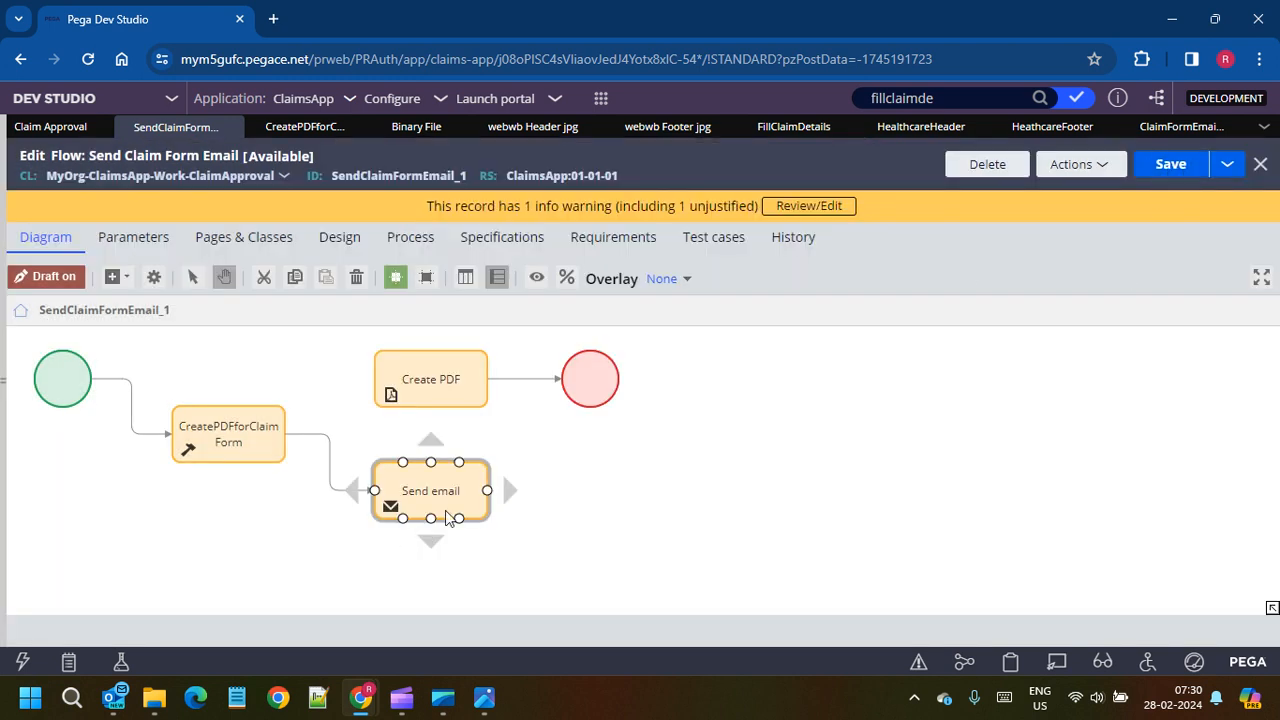
Step: Connect the Send email step to the flow's end shape and save the flow
{"action": "left_click_drag", "start_coordinate": [488, 490], "coordinate": [595, 390]}
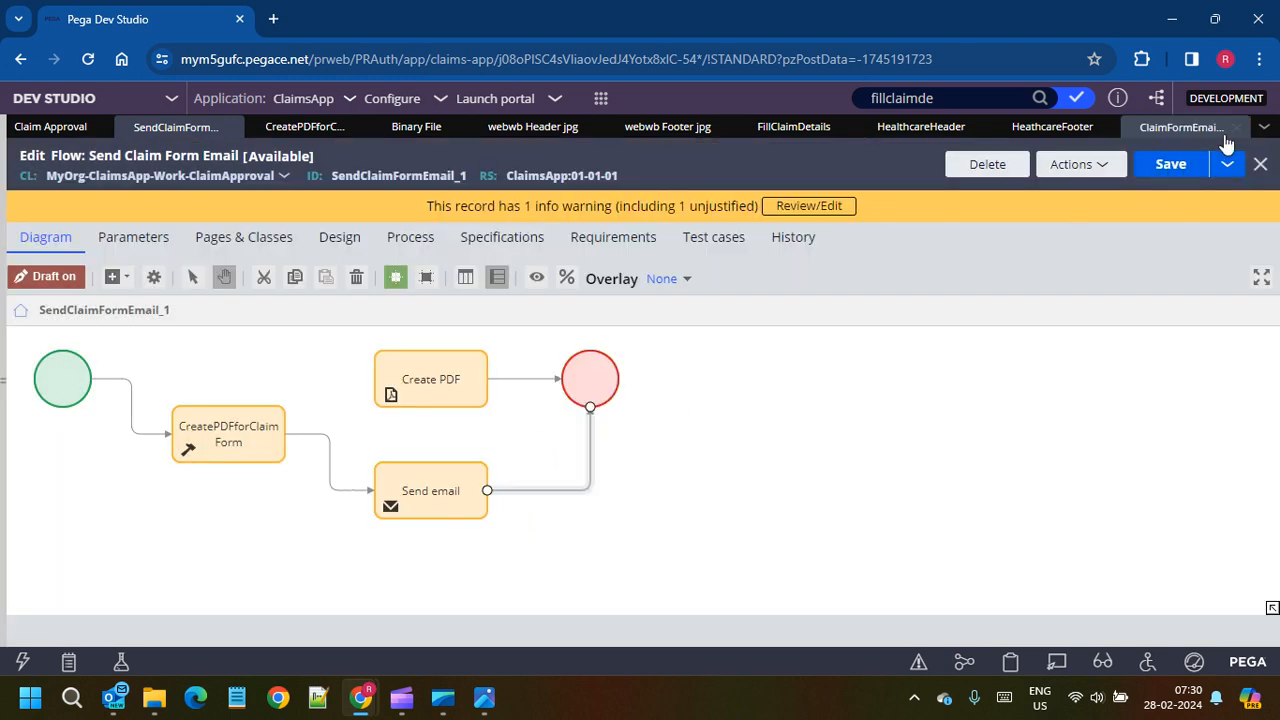
{"action": "left_click", "coordinate": [1170, 164]}
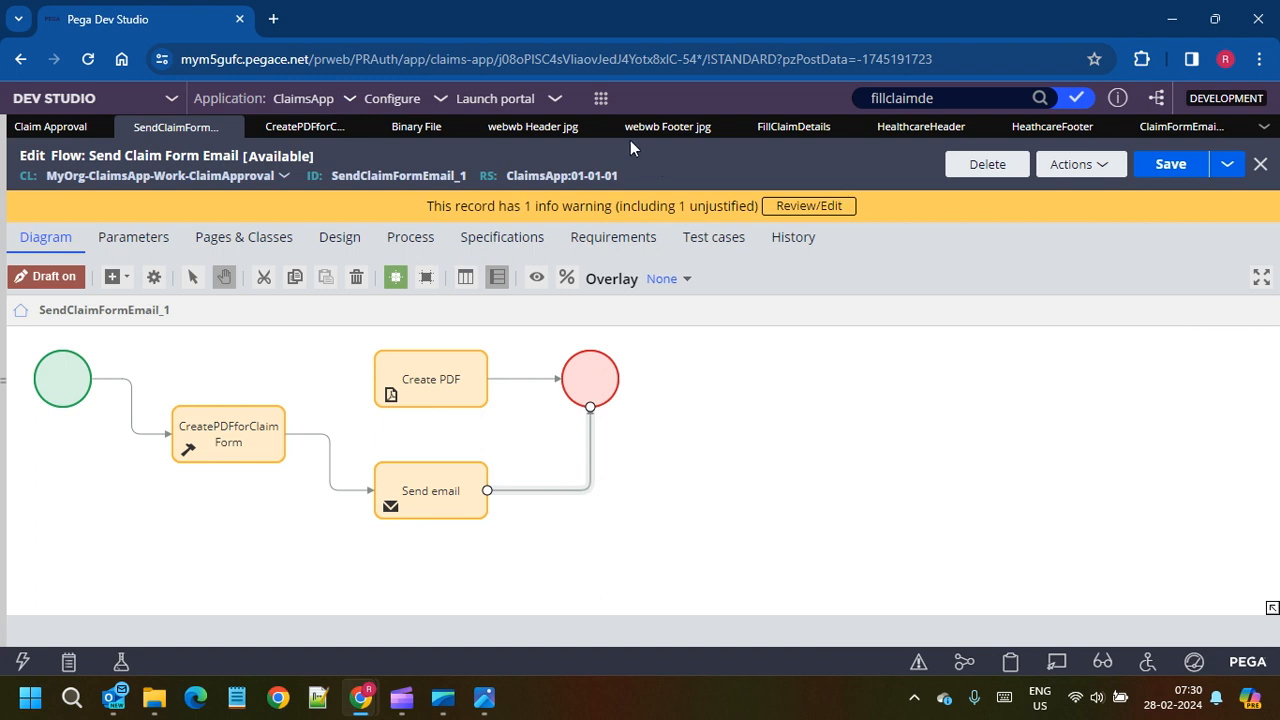
Step: Create a new Claim Approval case with the default label and advance it to Fill Claim Details
{"action": "left_click", "coordinate": [600, 100]}
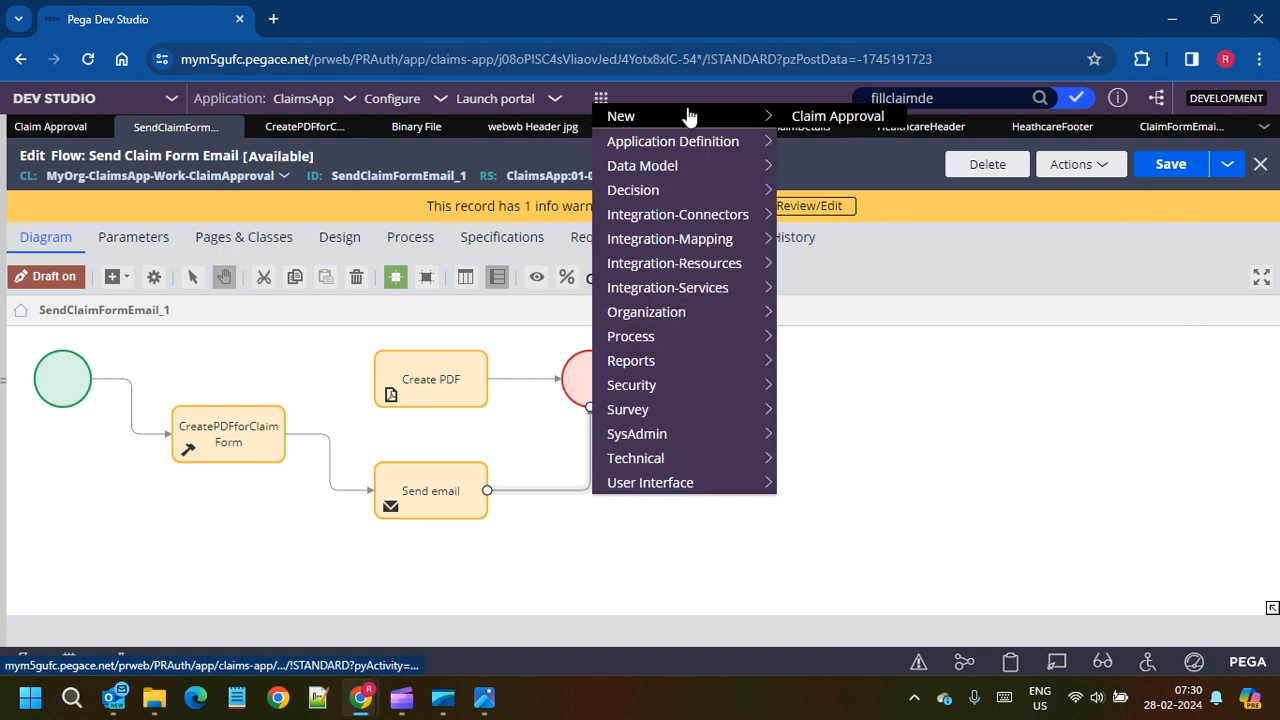
{"action": "left_click", "coordinate": [815, 117]}
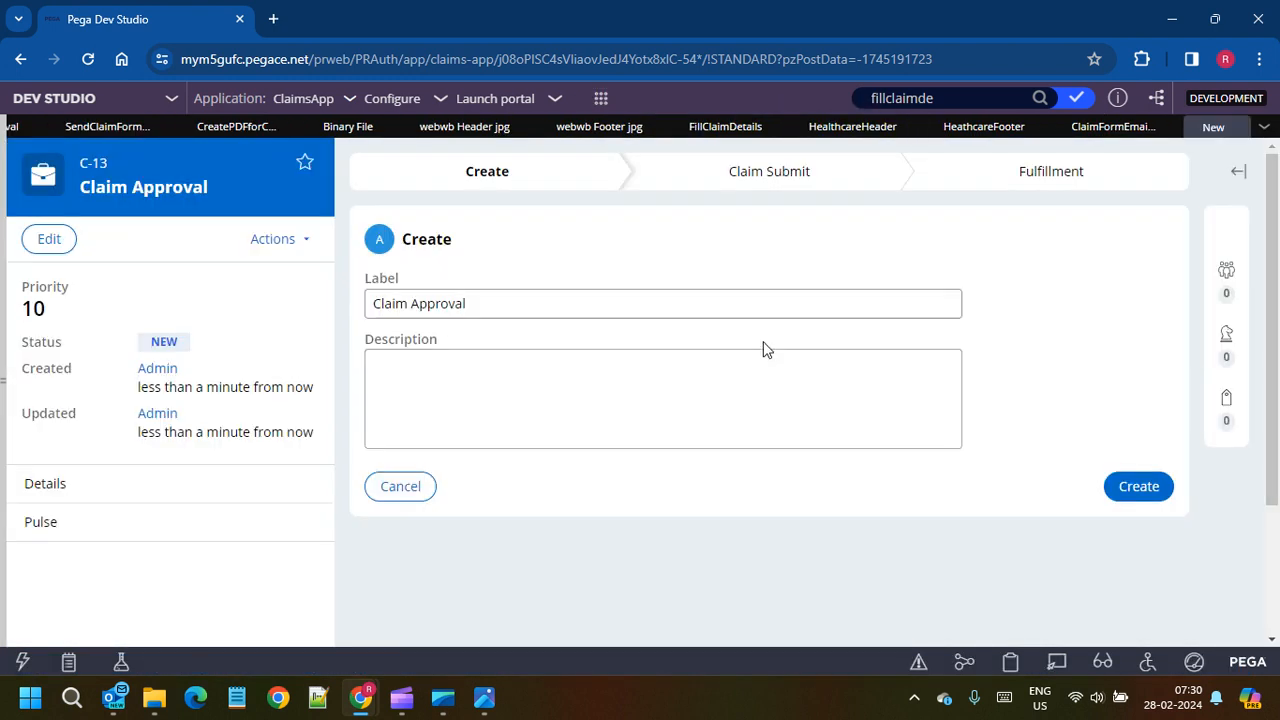
{"action": "left_click", "coordinate": [1138, 486]}
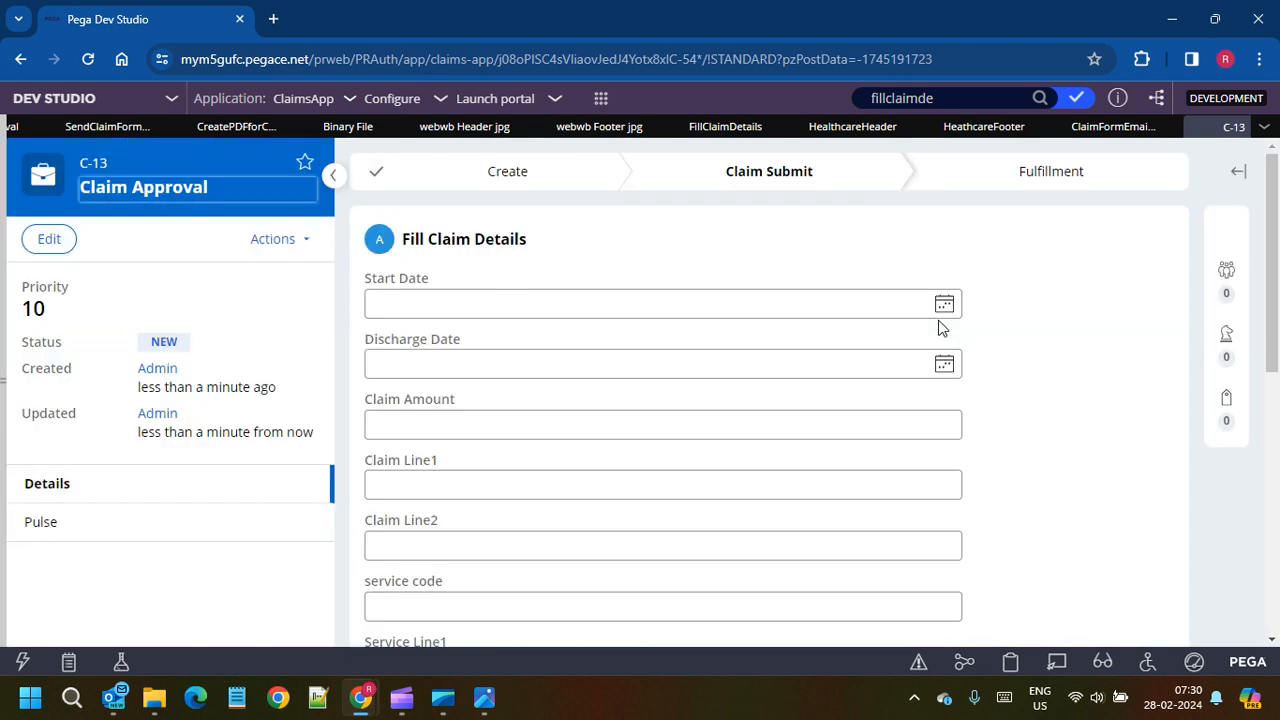
Step: Set the claim's start date to 2/5/2024, discharge date to 2/8/2024 and claim amount to 2342
{"action": "left_click", "coordinate": [944, 306]}
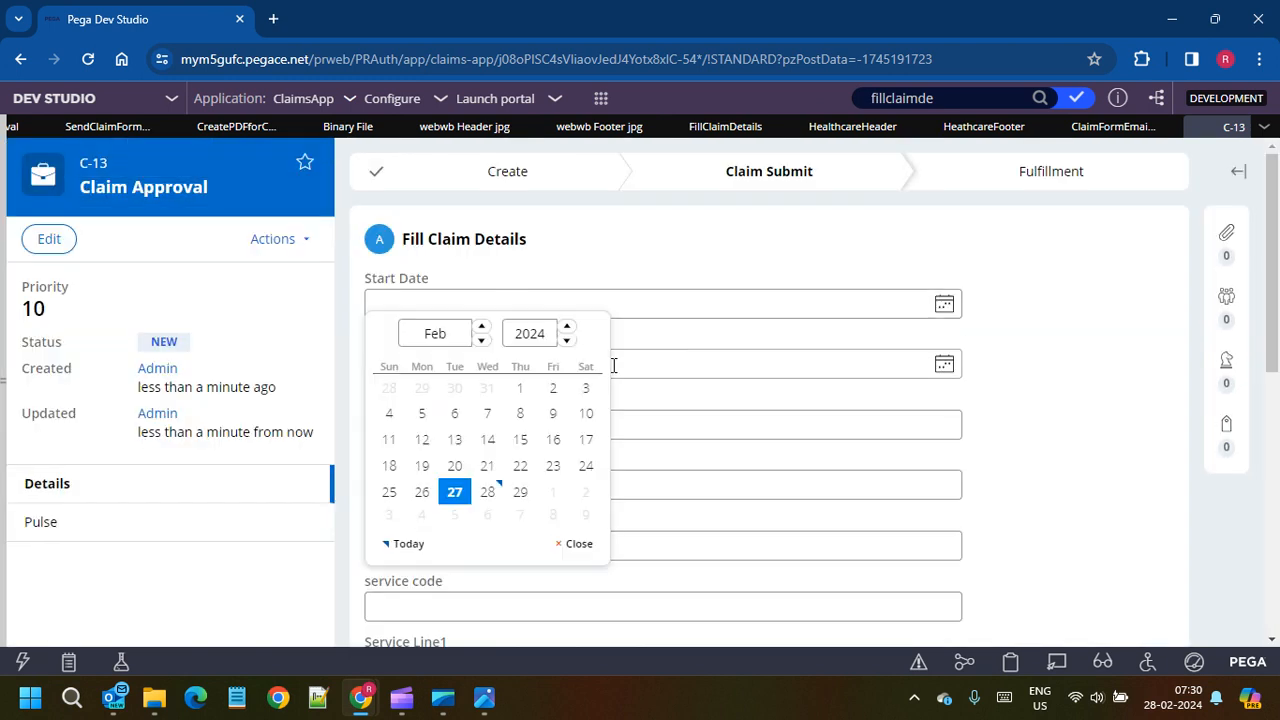
{"action": "left_click", "coordinate": [422, 413]}
{"action": "left_click", "coordinate": [944, 364]}
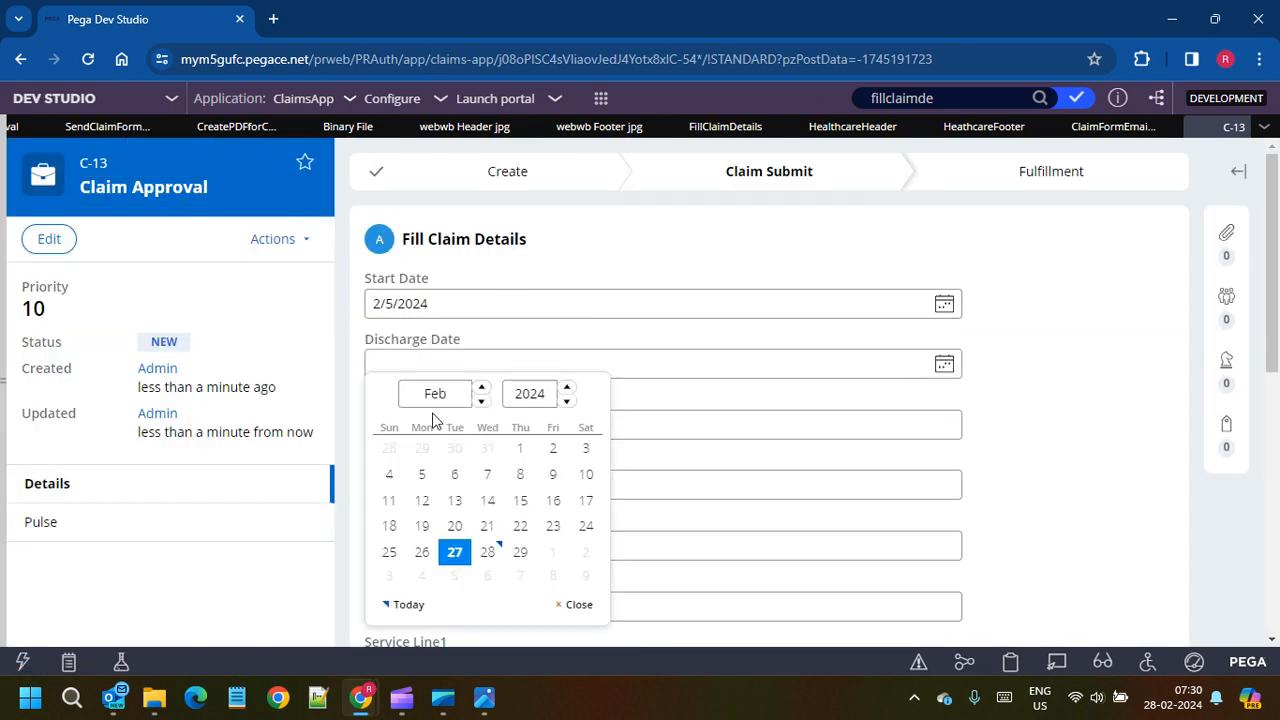
{"action": "left_click", "coordinate": [520, 476]}
{"action": "left_click", "coordinate": [586, 429]}
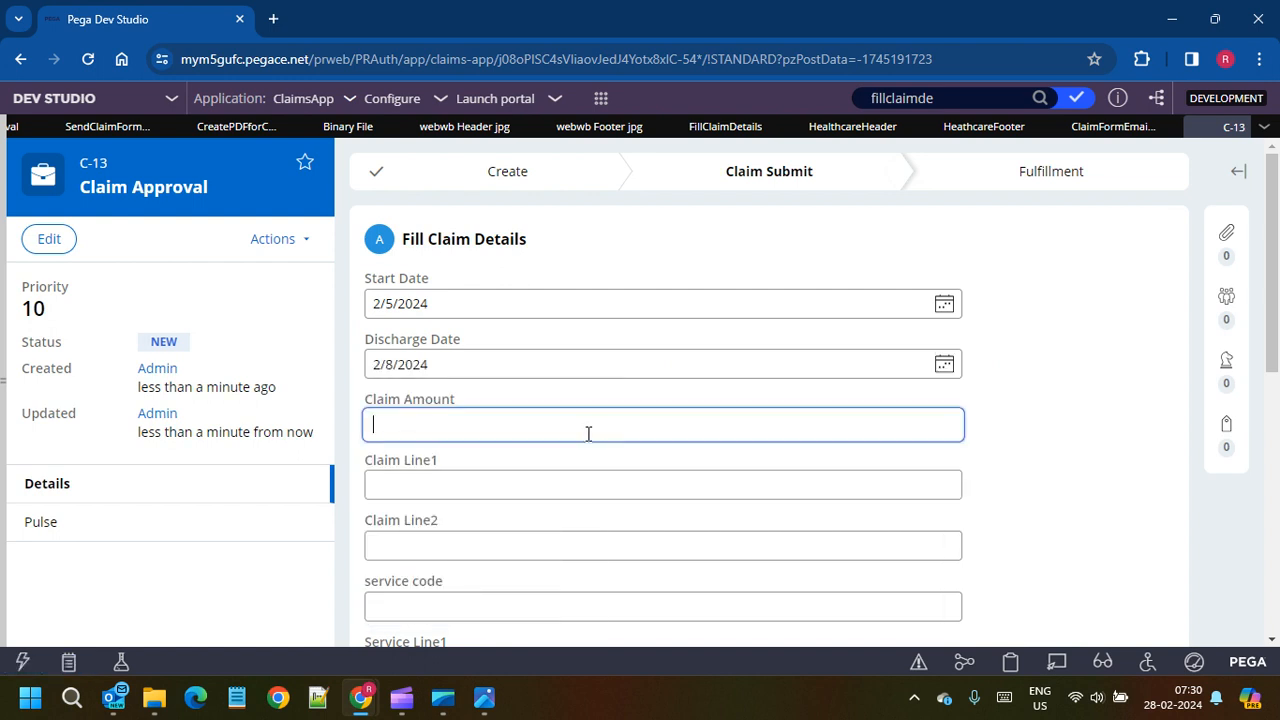
{"action": "type", "text": "2342"}
{"action": "left_click", "coordinate": [1028, 455]}
Step: Enter "test" as the claim's comments and submit the claim details
{"action": "scroll", "coordinate": [786, 466], "scroll_direction": "down", "scroll_amount": 2}
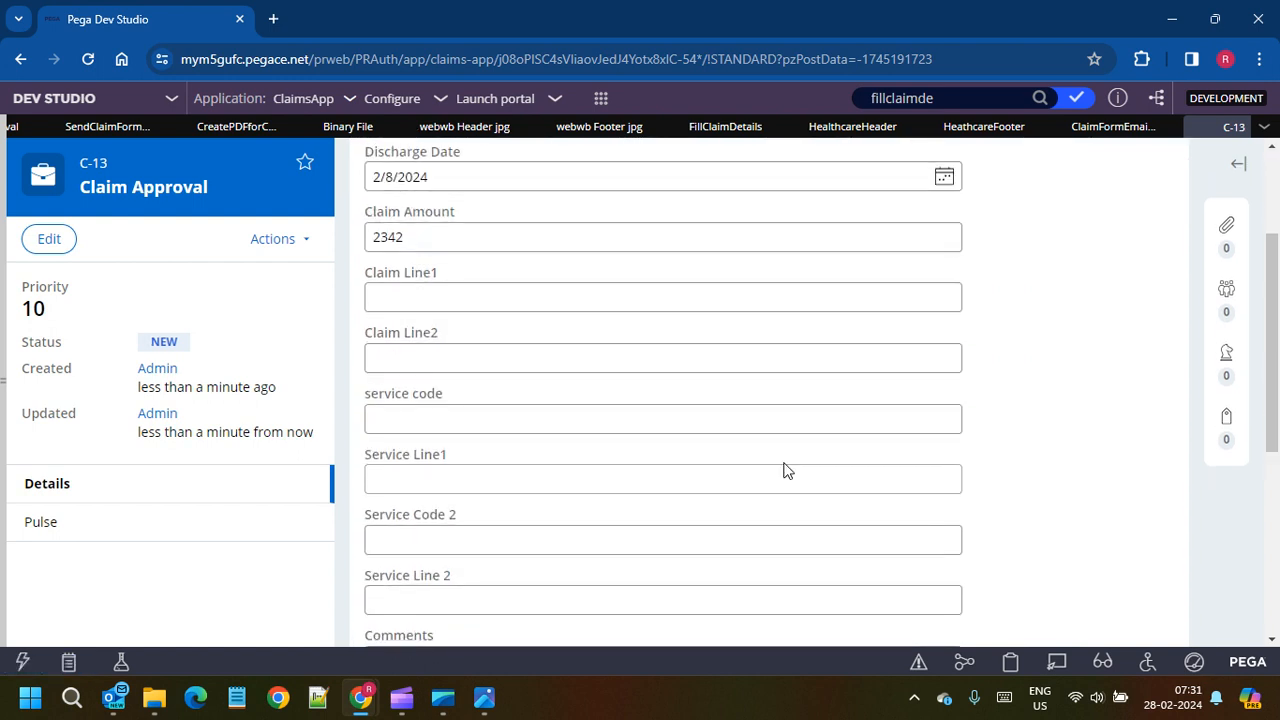
{"action": "scroll", "coordinate": [510, 560], "scroll_direction": "down", "scroll_amount": 2}
{"action": "left_click", "coordinate": [461, 476]}
{"action": "type", "text": "test"}
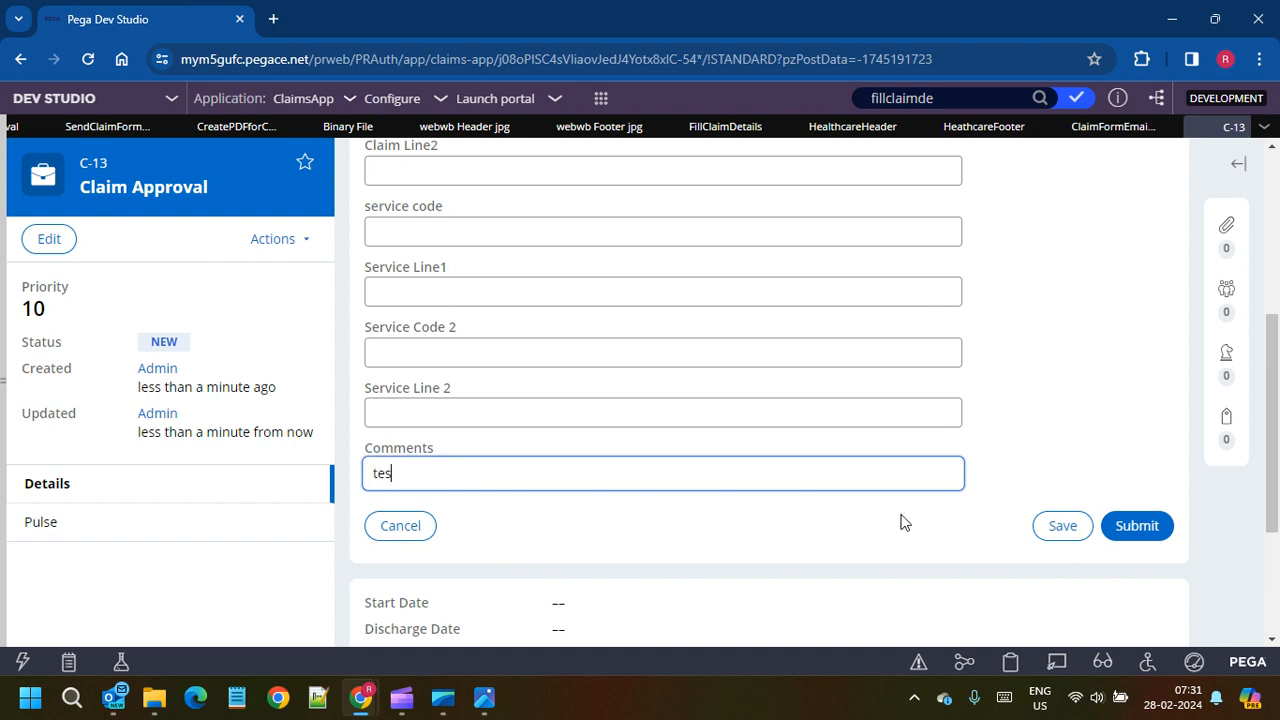
{"action": "left_click", "coordinate": [1148, 528]}
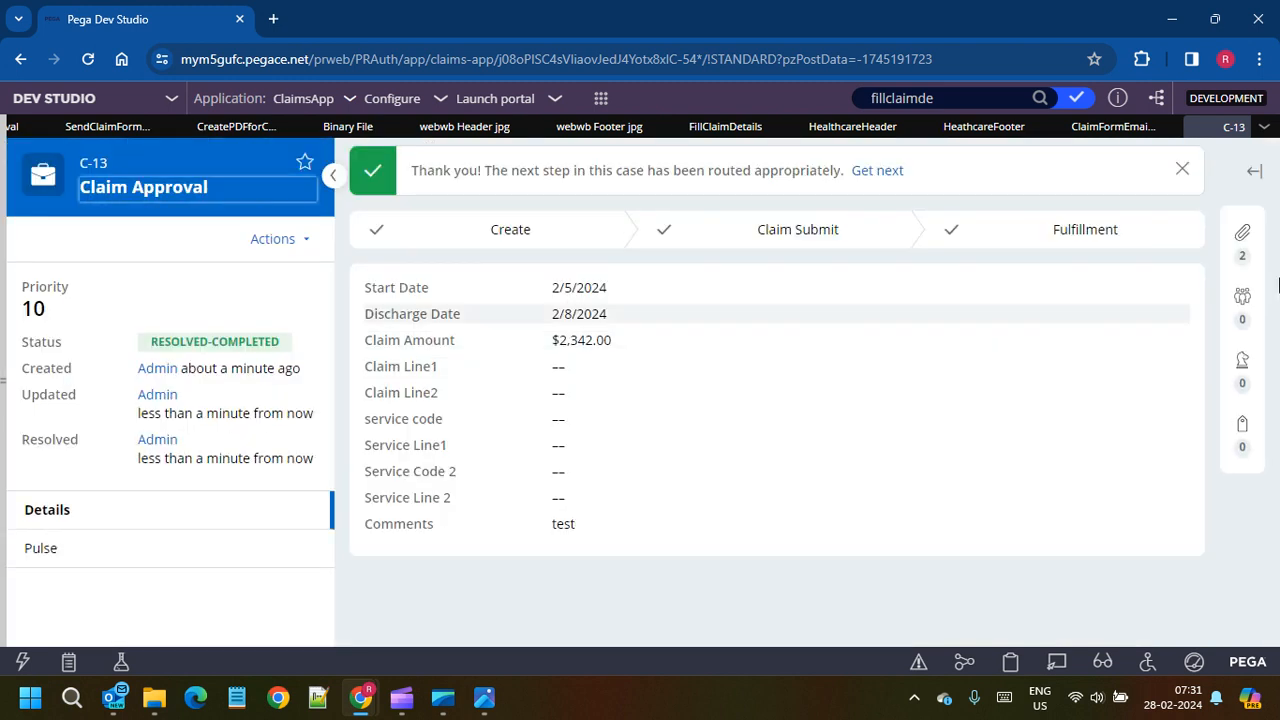
Step: Open the generated ClaimForm.pdf from the case's files and documents to check the claim form
{"action": "left_click", "coordinate": [1244, 262]}
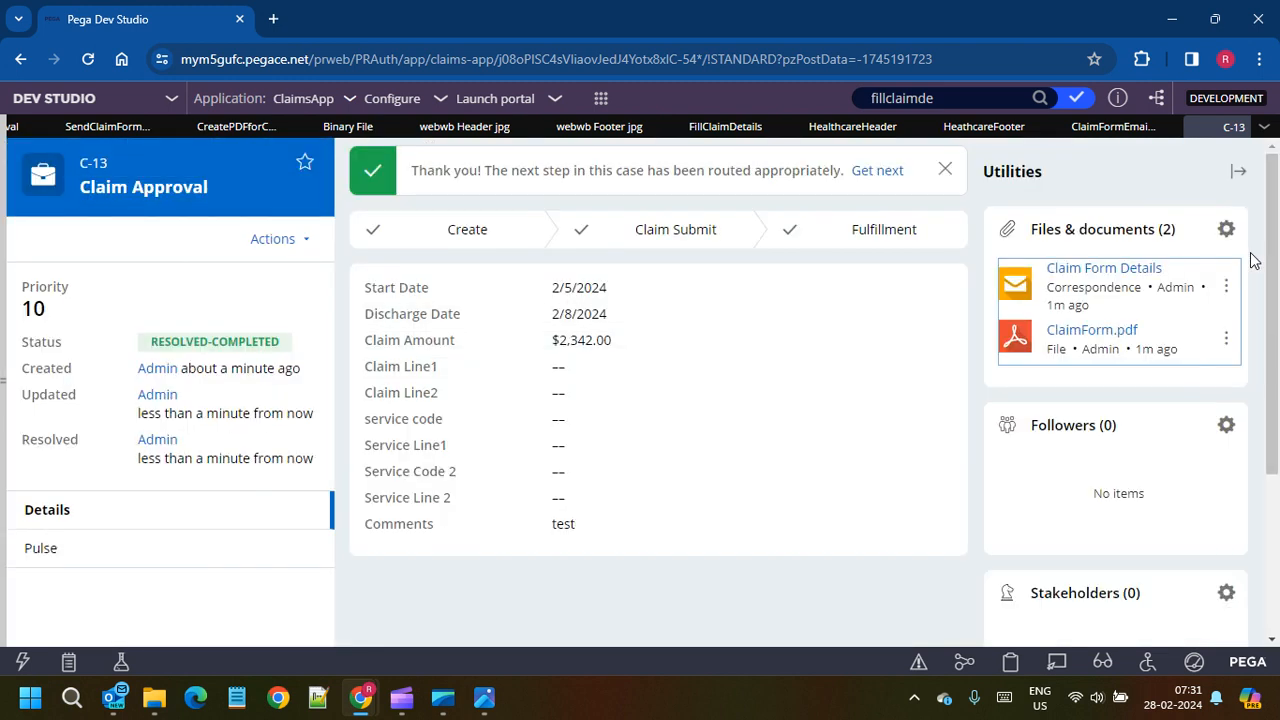
{"action": "left_click", "coordinate": [1115, 336]}
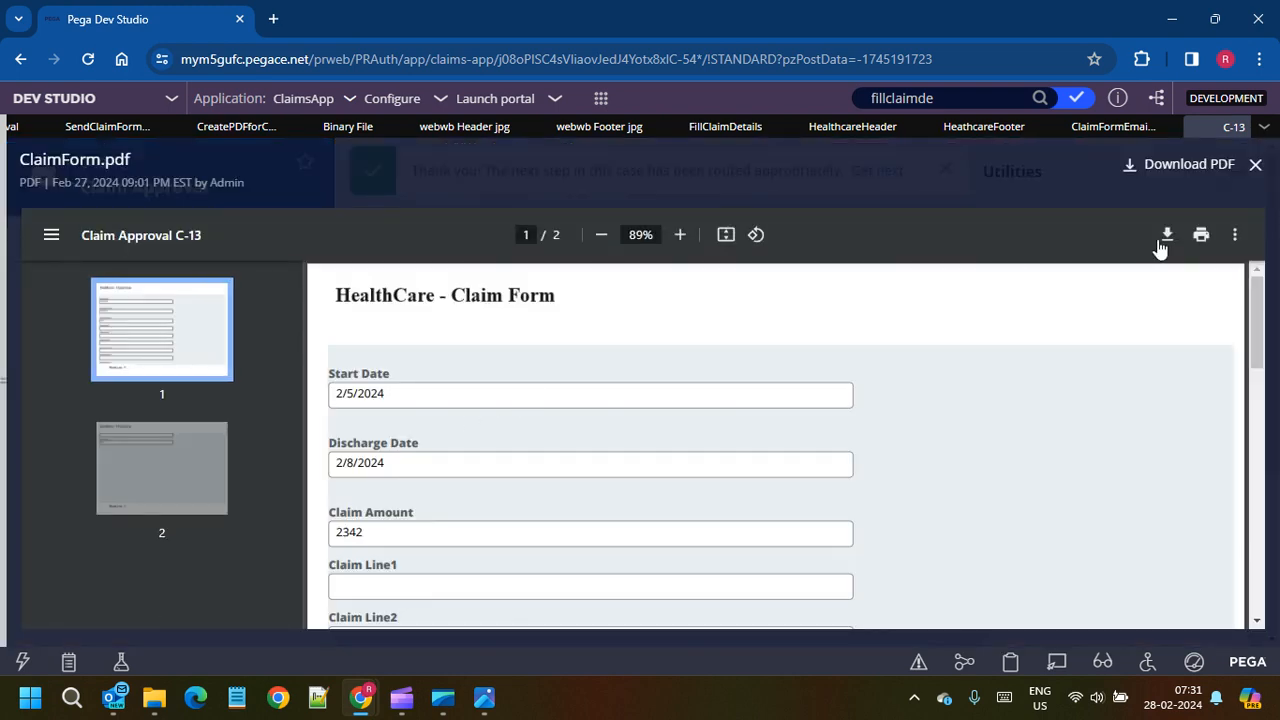
Step: Close the PDF preview, always allow pop-ups from the site, and open the case's Claim Form Details correspondence
{"action": "left_click", "coordinate": [1256, 165]}
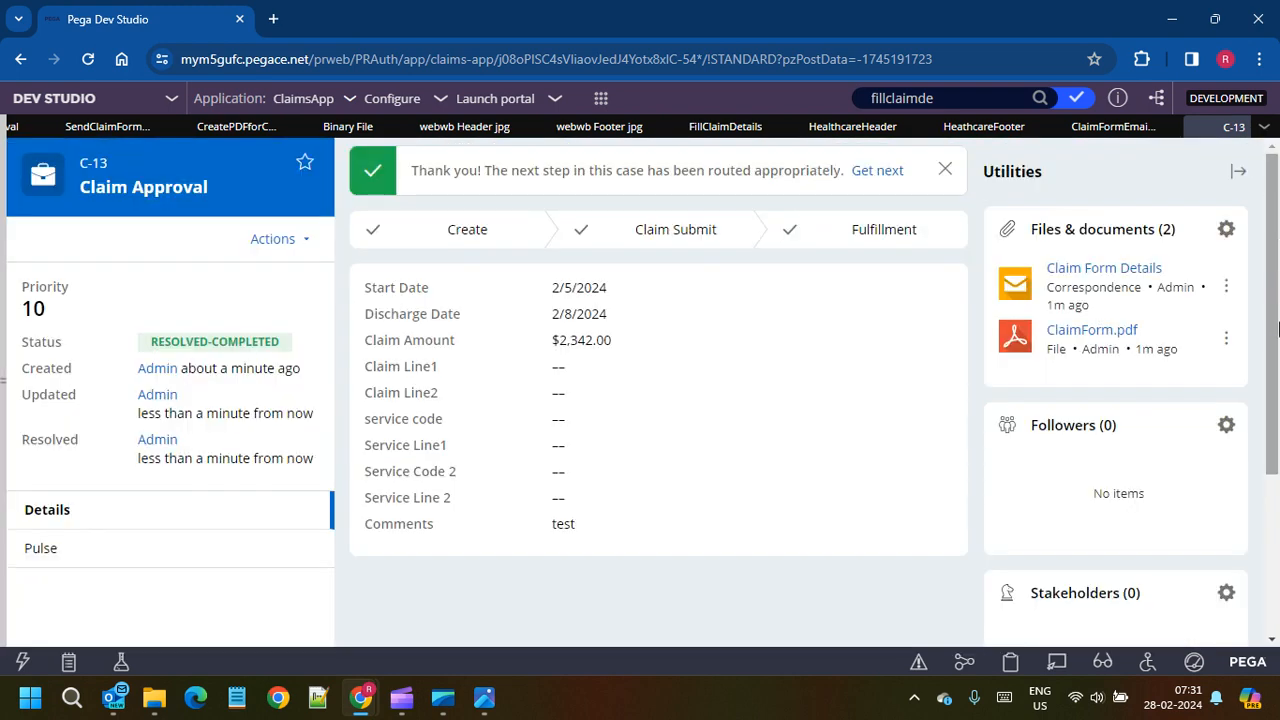
{"action": "left_click", "coordinate": [1118, 274]}
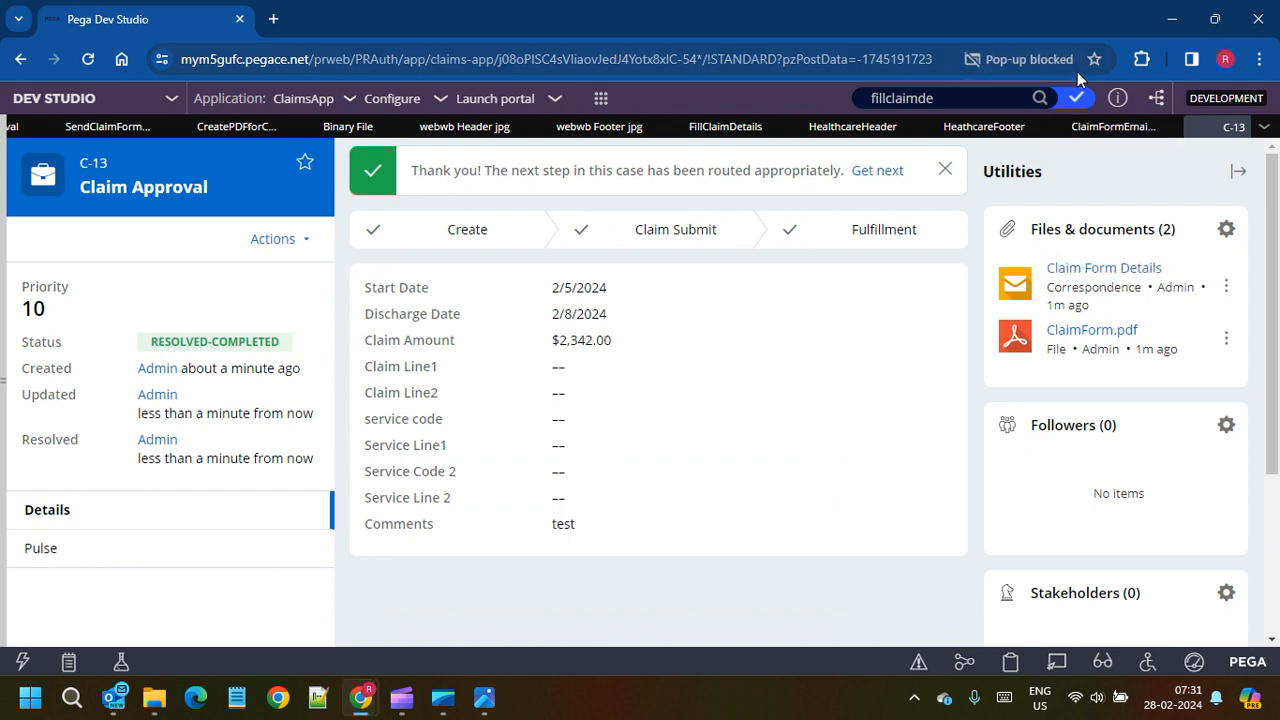
{"action": "left_click", "coordinate": [1046, 62]}
{"action": "left_click", "coordinate": [870, 162]}
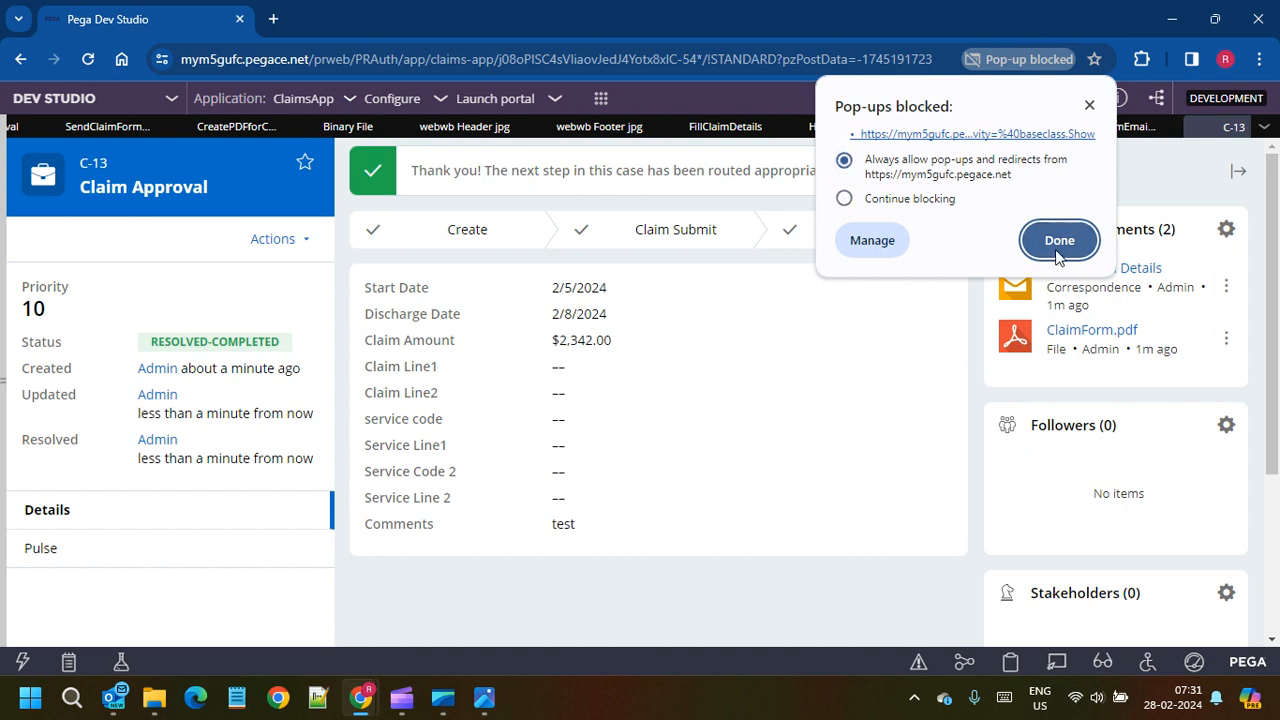
{"action": "left_click", "coordinate": [1055, 240]}
{"action": "left_click", "coordinate": [1080, 270]}
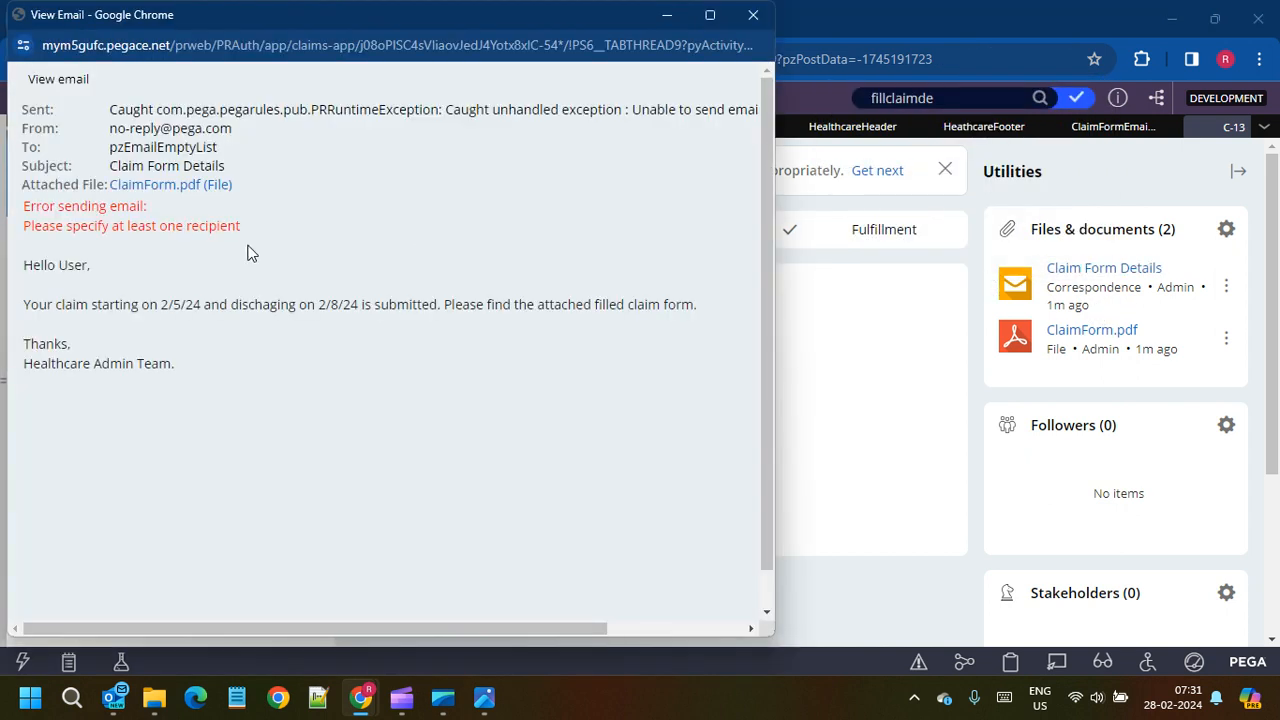
Step: Examine the email's sending status and message, and open the attached ClaimForm.pdf to review its pages
{"action": "left_click", "coordinate": [709, 15]}
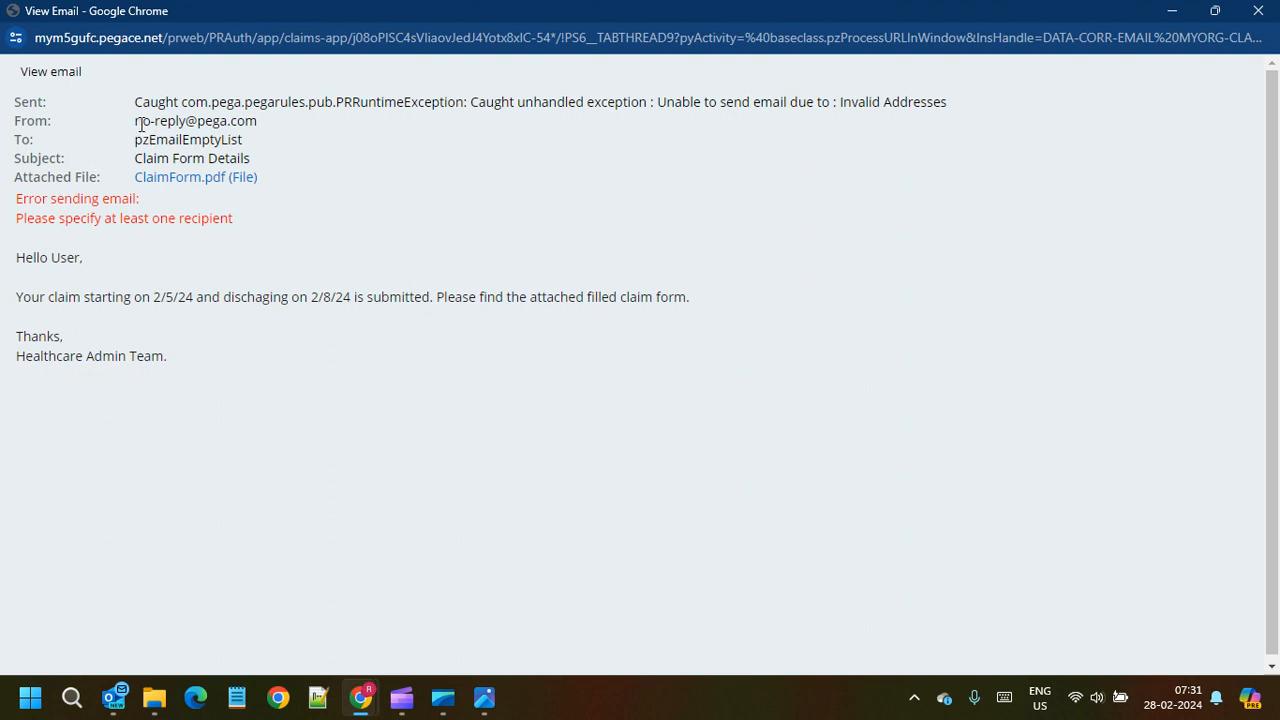
{"action": "left_click", "coordinate": [226, 200]}
{"action": "left_click_drag", "start_coordinate": [951, 105], "coordinate": [831, 104]}
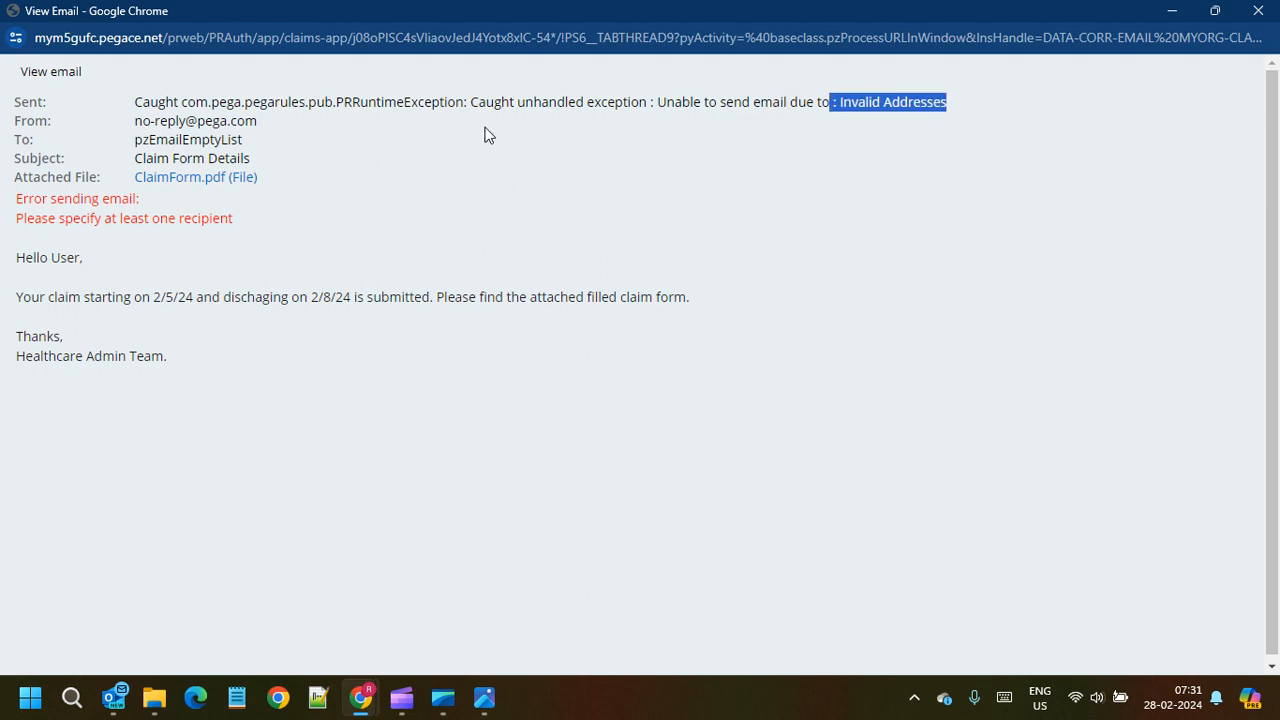
{"action": "left_click", "coordinate": [218, 189]}
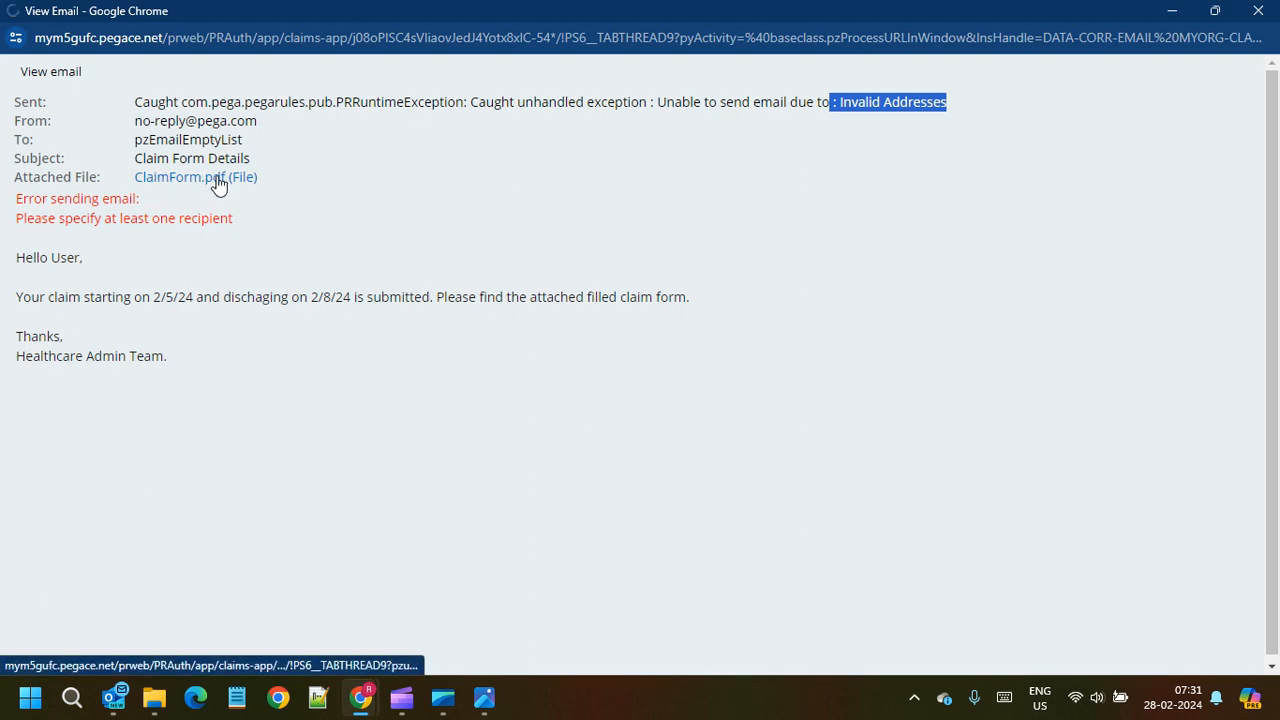
{"action": "left_click", "coordinate": [1129, 83]}
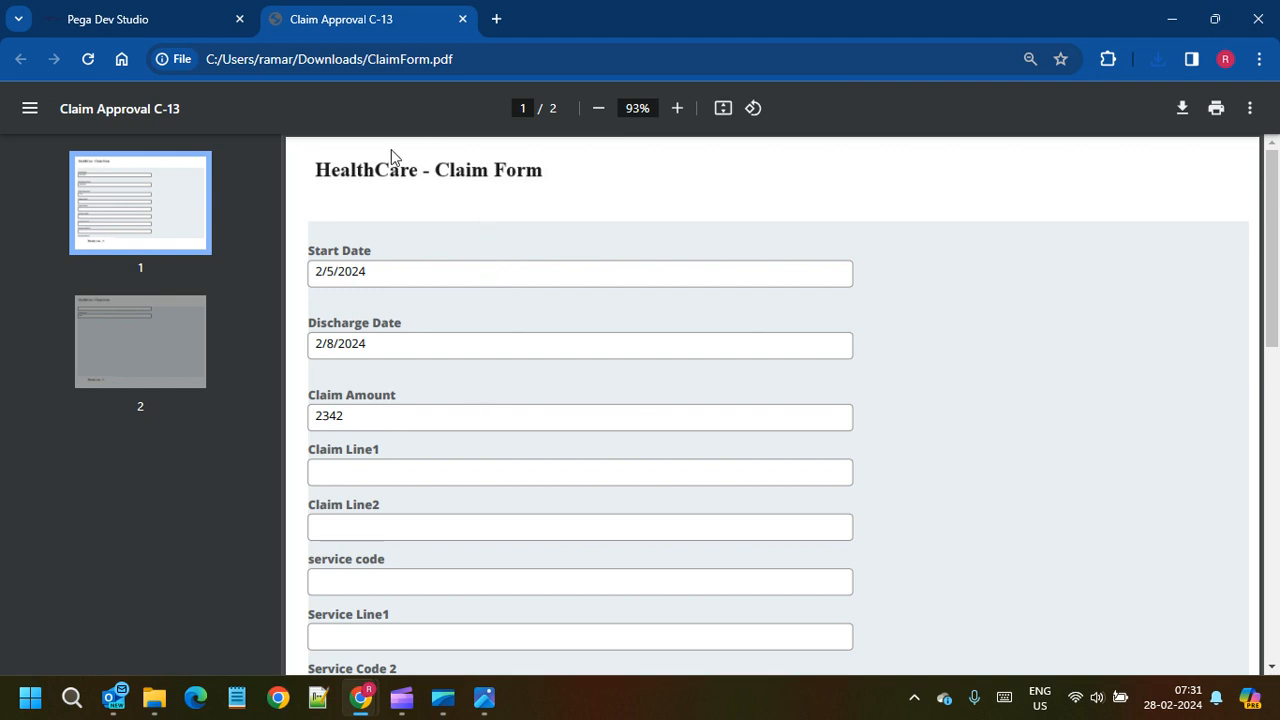
{"action": "scroll", "coordinate": [646, 403], "scroll_direction": "down", "scroll_amount": 15}
Step: Return to the Send Claim Form Email flow and review the CreatePDFforClaimForm utility's properties without changing them
{"action": "left_click", "coordinate": [157, 16]}
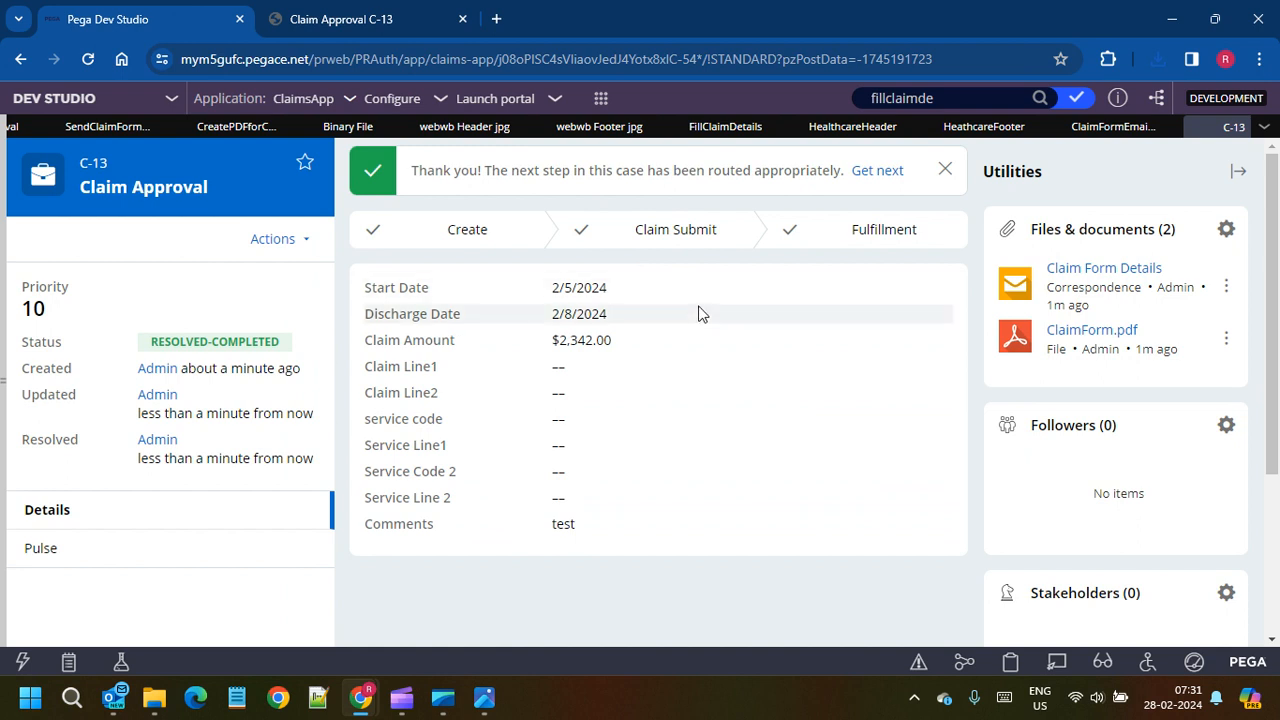
{"action": "left_click", "coordinate": [110, 134]}
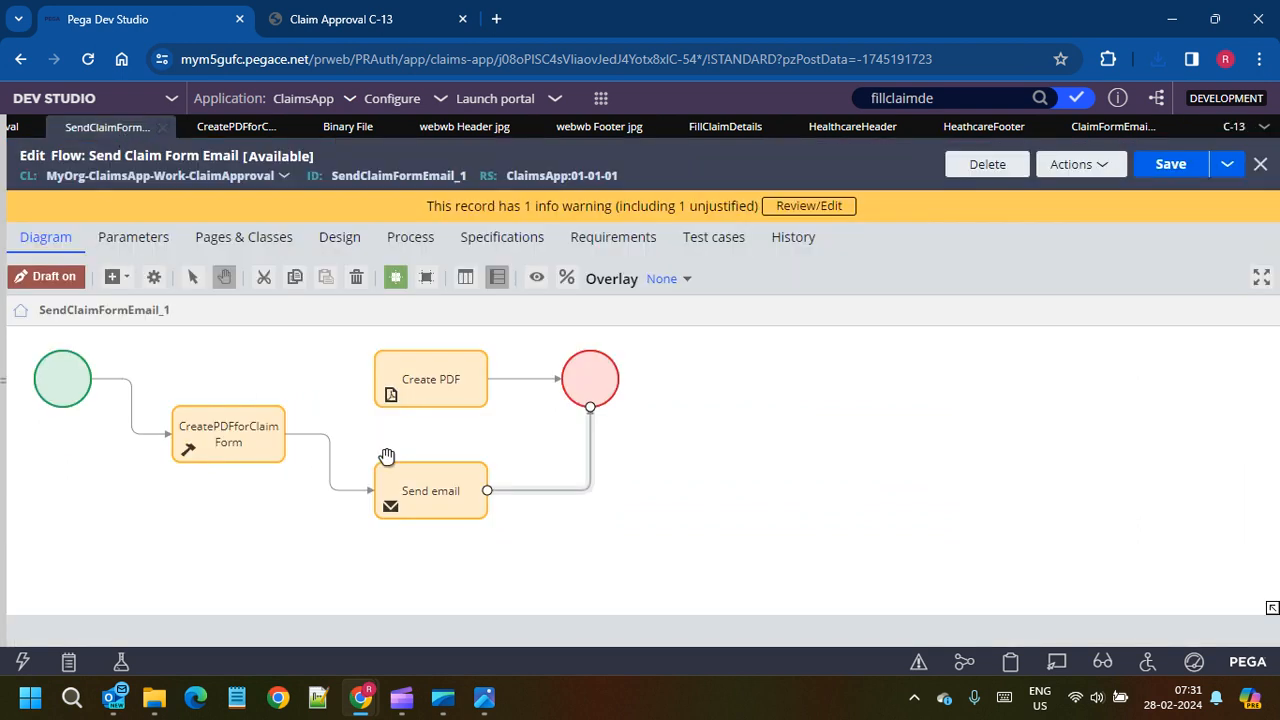
{"action": "left_click", "coordinate": [443, 500]}
{"action": "left_click", "coordinate": [226, 434]}
{"action": "left_click", "coordinate": [445, 518]}
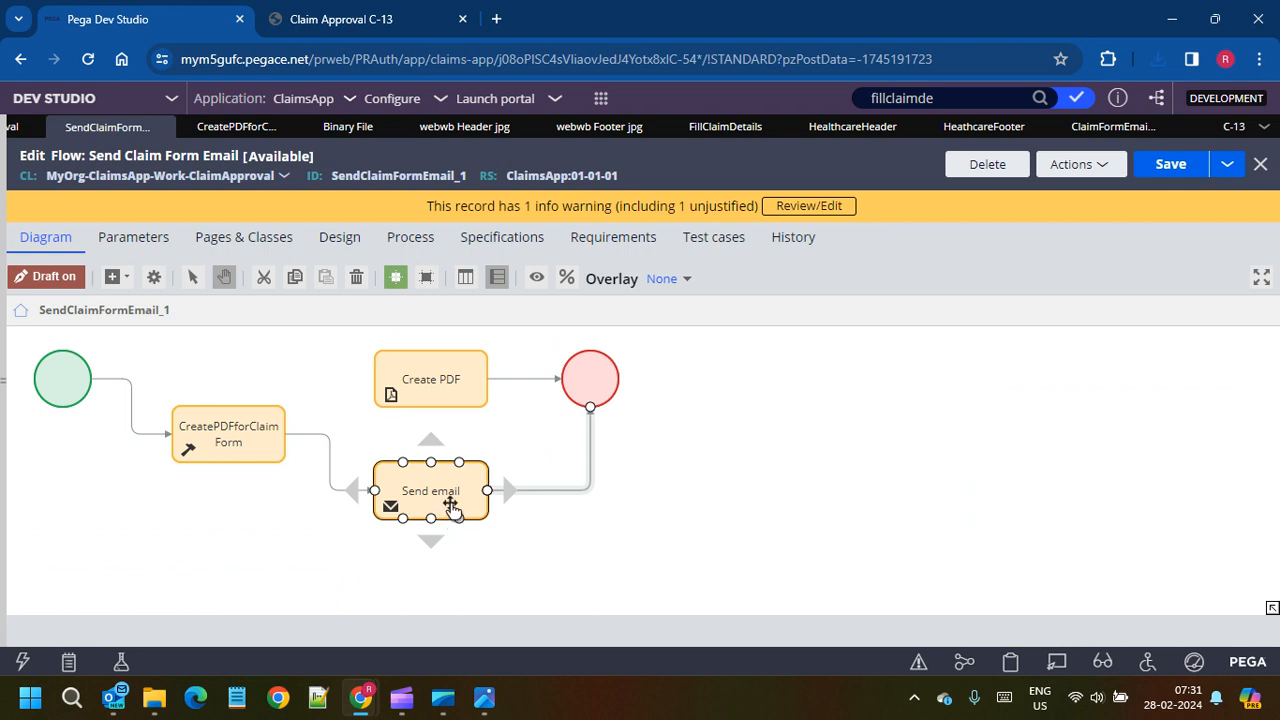
{"action": "left_click", "coordinate": [248, 436]}
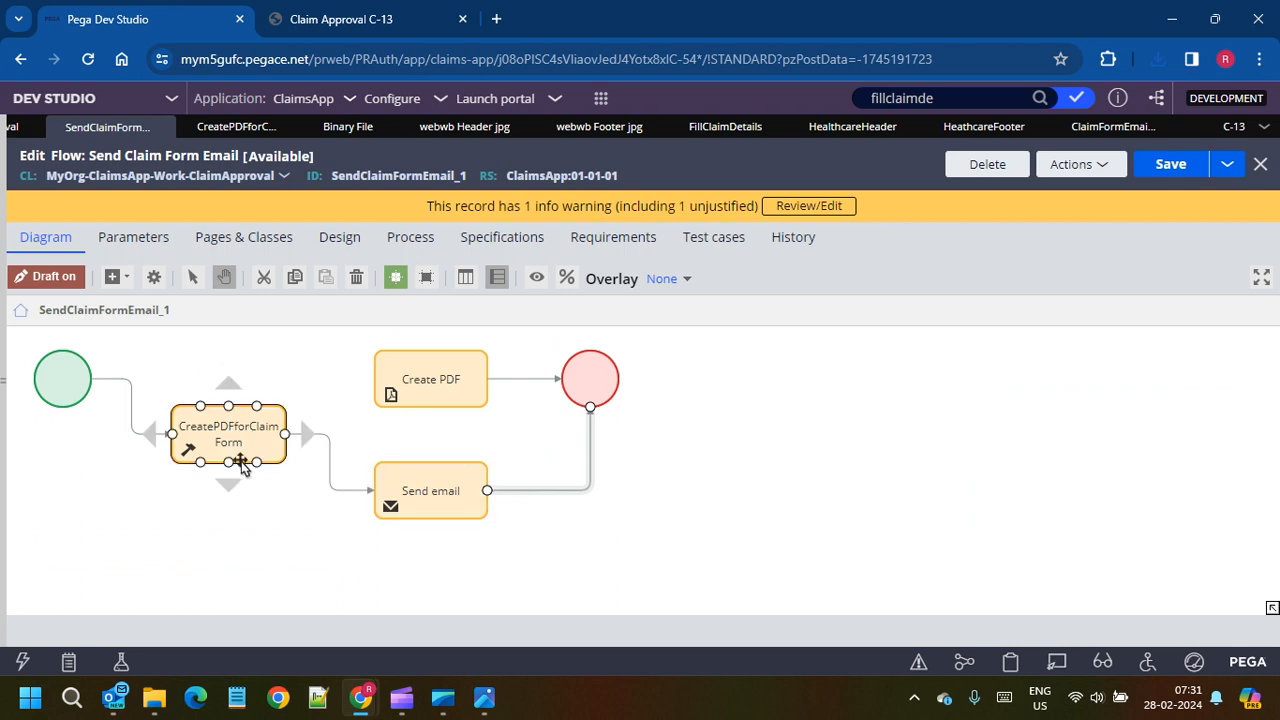
{"action": "left_click", "coordinate": [455, 490]}
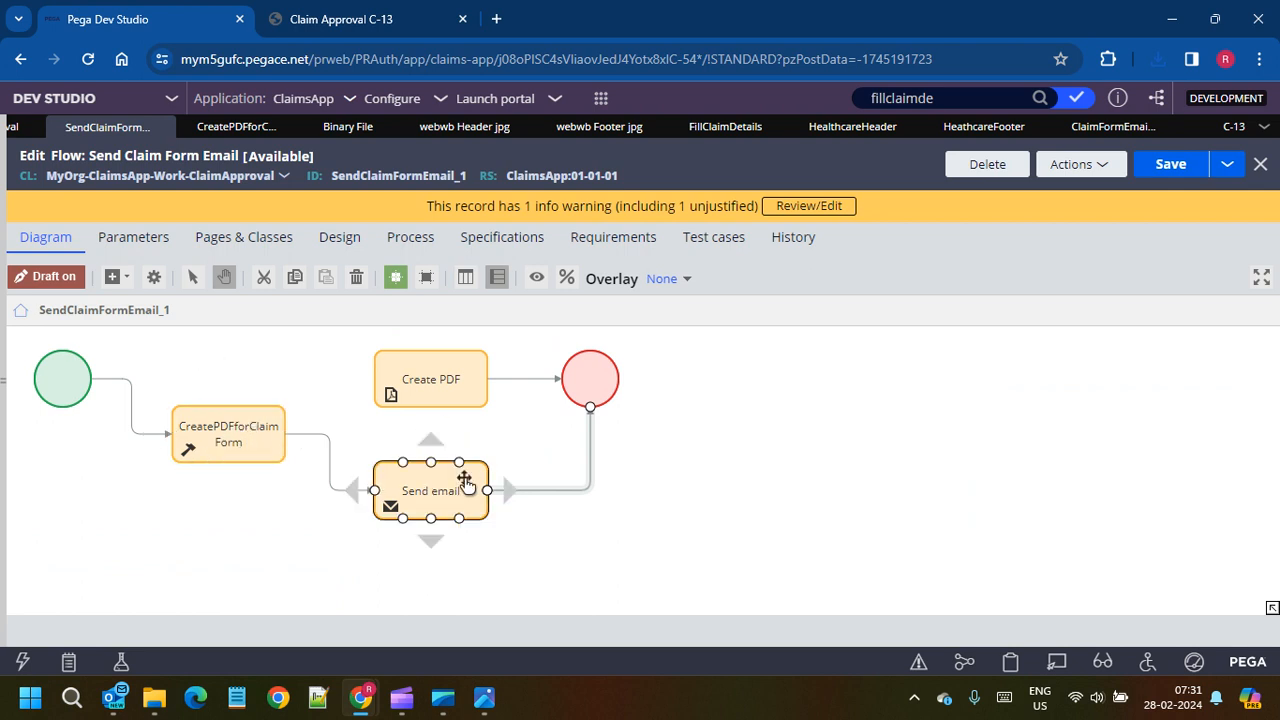
{"action": "left_click", "coordinate": [230, 436]}
{"action": "double_click", "coordinate": [230, 436]}
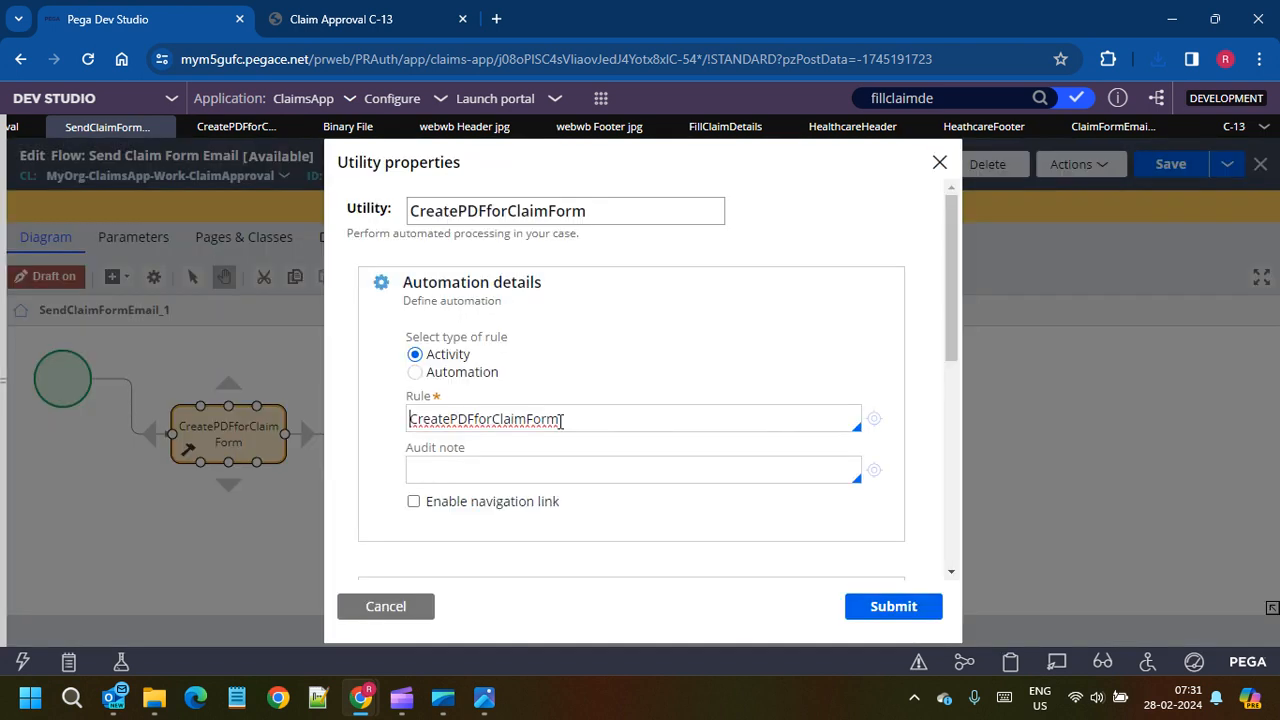
{"action": "scroll", "coordinate": [563, 421], "scroll_direction": "down", "scroll_amount": 2}
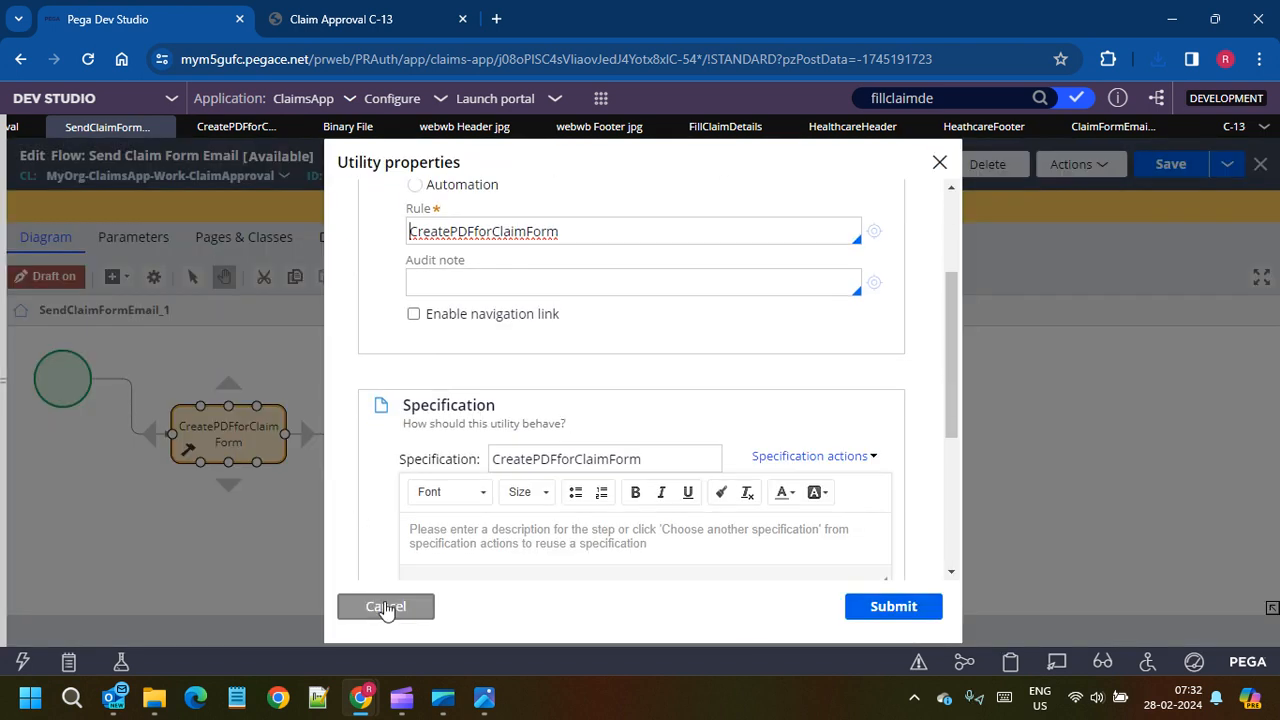
{"action": "left_click", "coordinate": [386, 606]}
Step: Open the Create PDF utility's properties and set its attachment category to ClaimForms
{"action": "left_click", "coordinate": [428, 376]}
{"action": "double_click", "coordinate": [428, 376]}
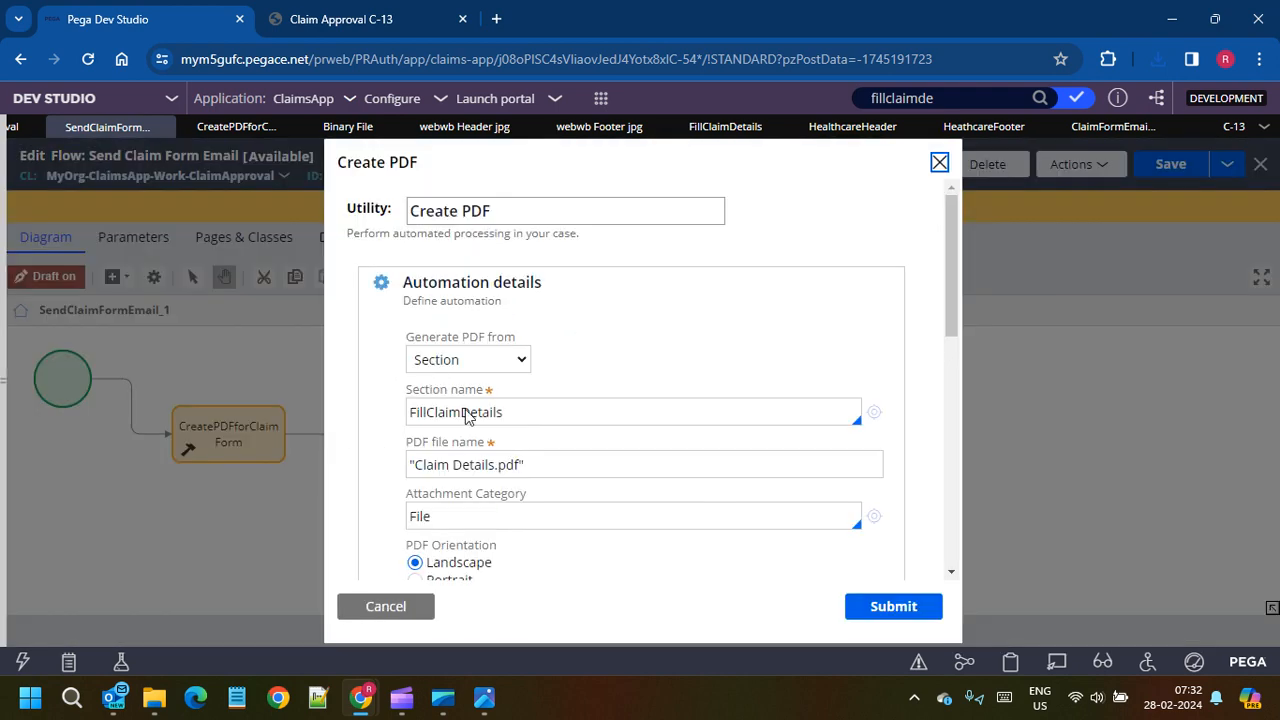
{"action": "scroll", "coordinate": [498, 519], "scroll_direction": "down", "scroll_amount": 2}
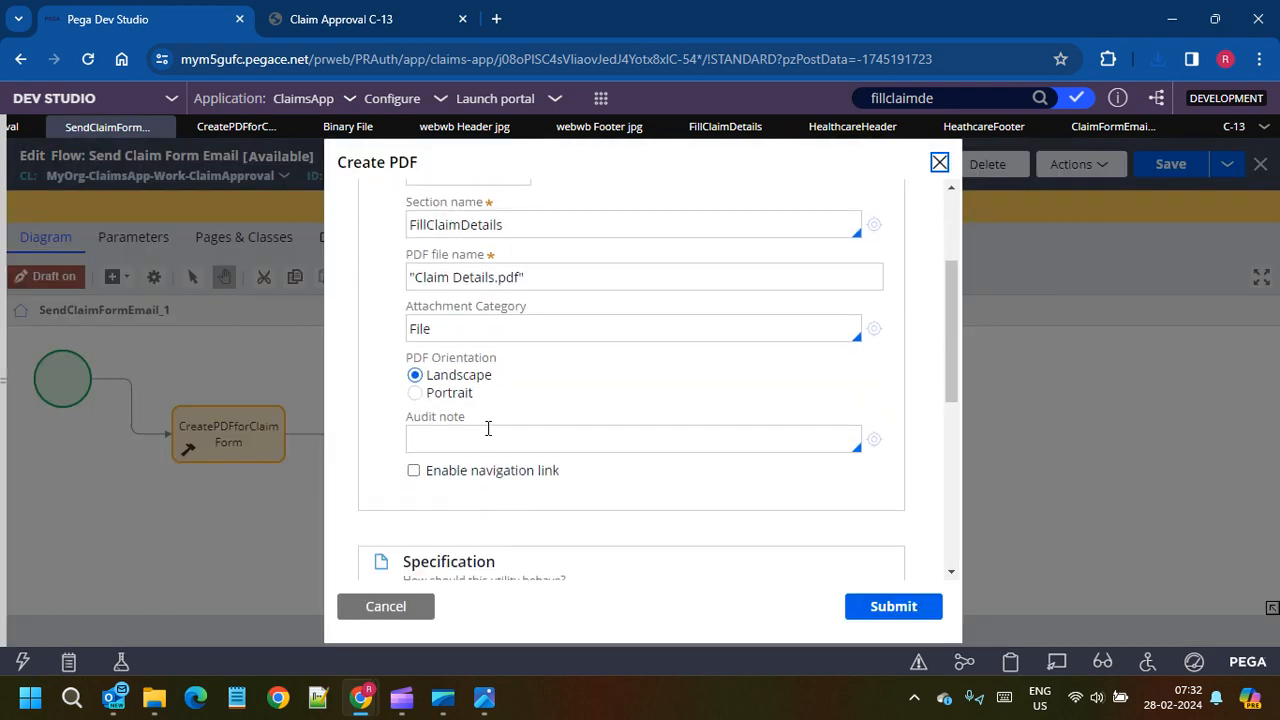
{"action": "scroll", "coordinate": [488, 428], "scroll_direction": "up", "scroll_amount": 2}
{"action": "scroll", "coordinate": [486, 434], "scroll_direction": "down", "scroll_amount": 2}
{"action": "left_click", "coordinate": [469, 326]}
{"action": "double_click", "coordinate": [775, 330]}
{"action": "key", "text": "BackSpace"}
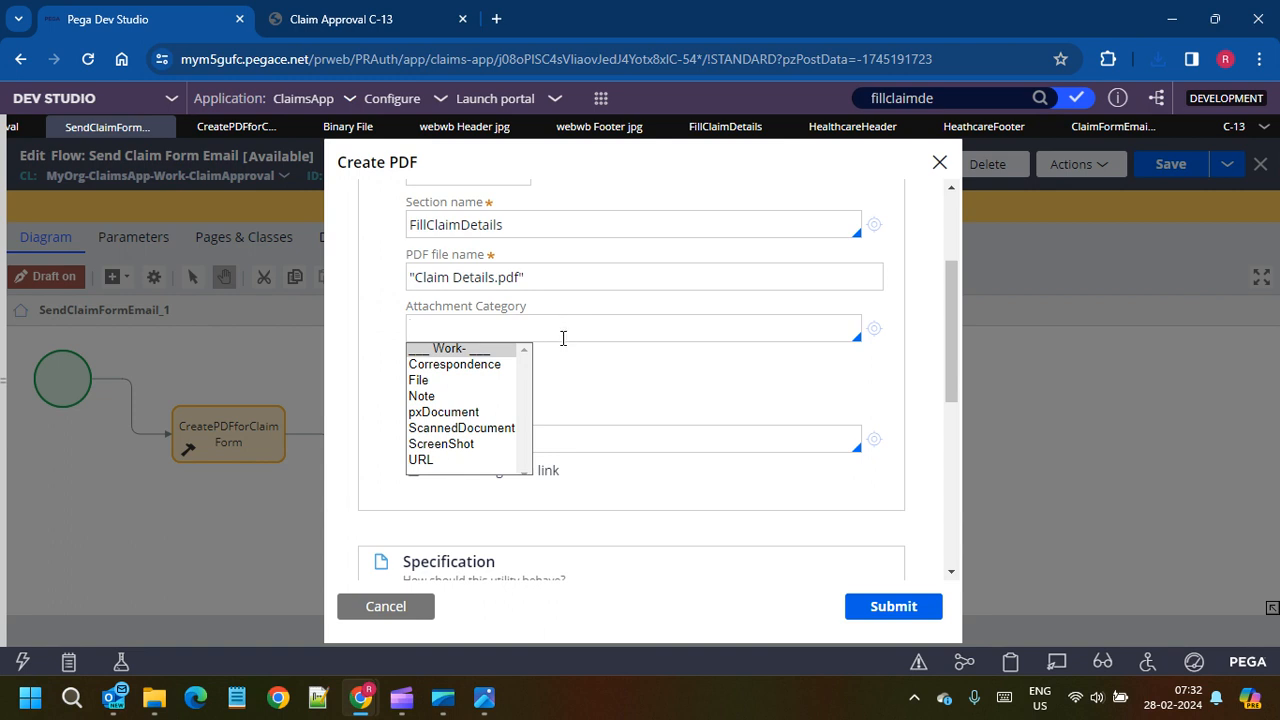
{"action": "type", "text": "Claim"}
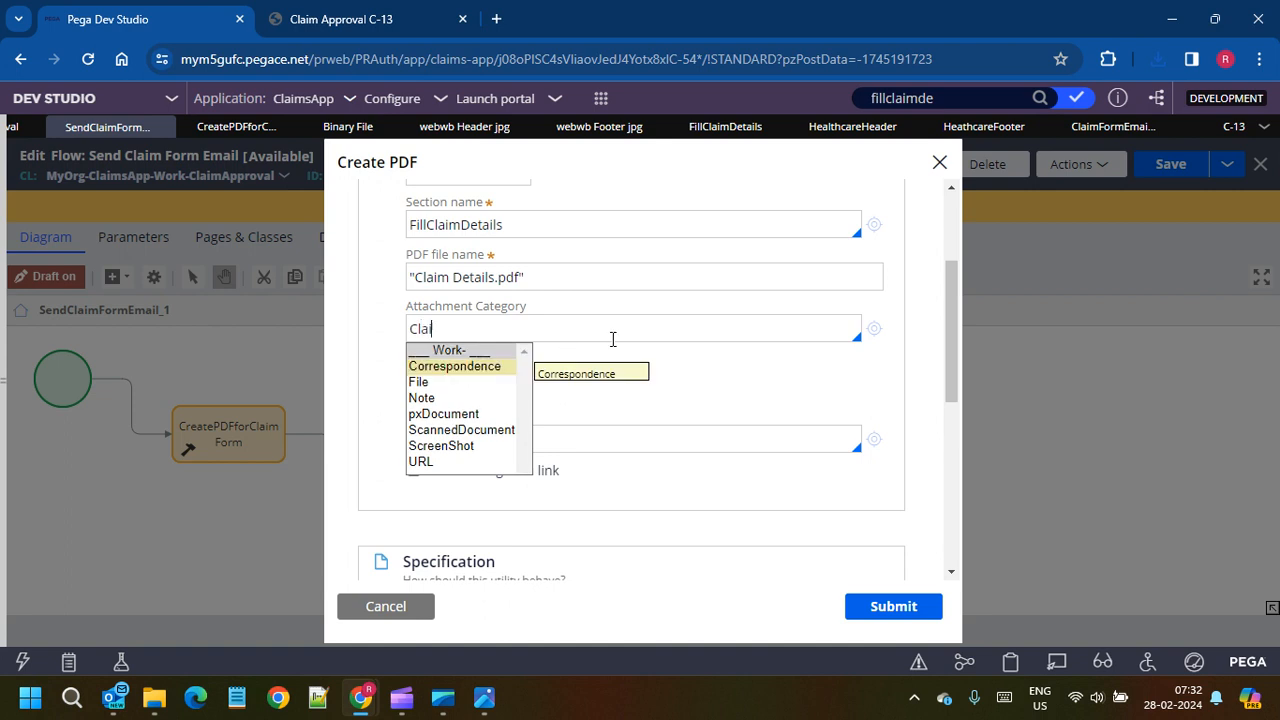
{"action": "type", "text": "Forms"}
Step: Create and save the ClaimForms attachment category in ClaimsApp 01-01-01, and submit the Create PDF properties
{"action": "left_click", "coordinate": [890, 317]}
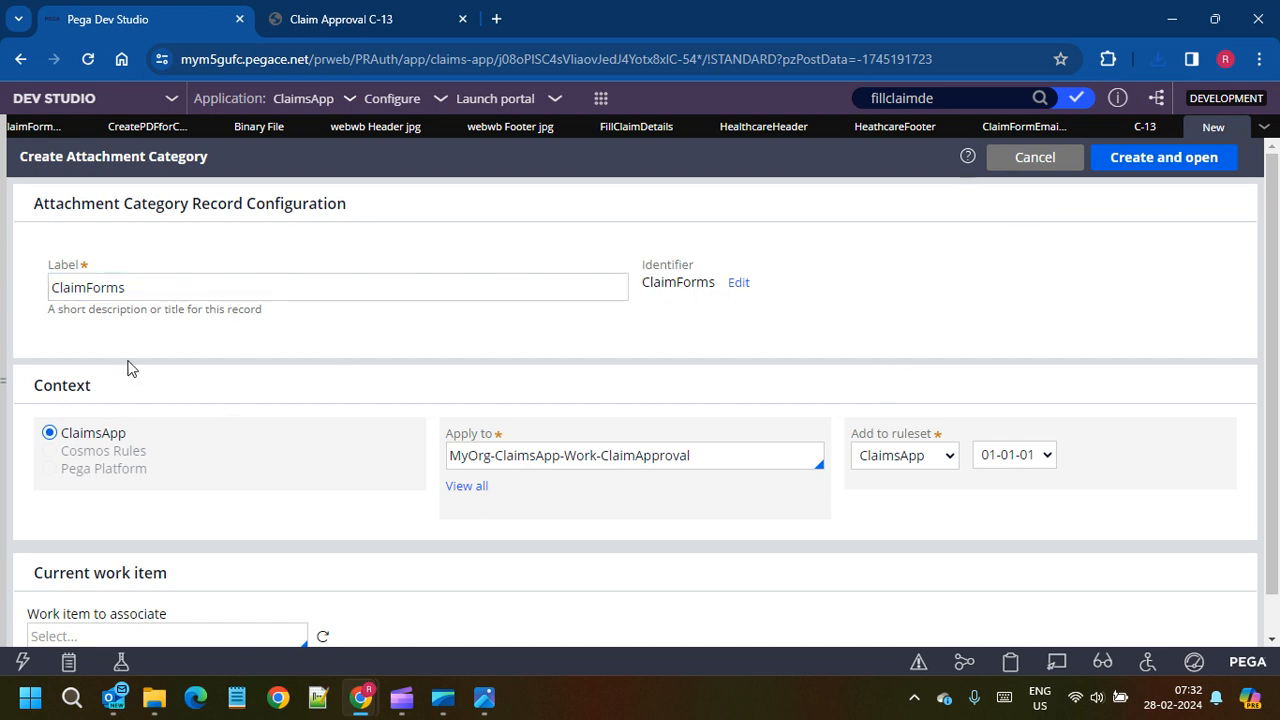
{"action": "left_click_drag", "start_coordinate": [37, 204], "coordinate": [188, 204]}
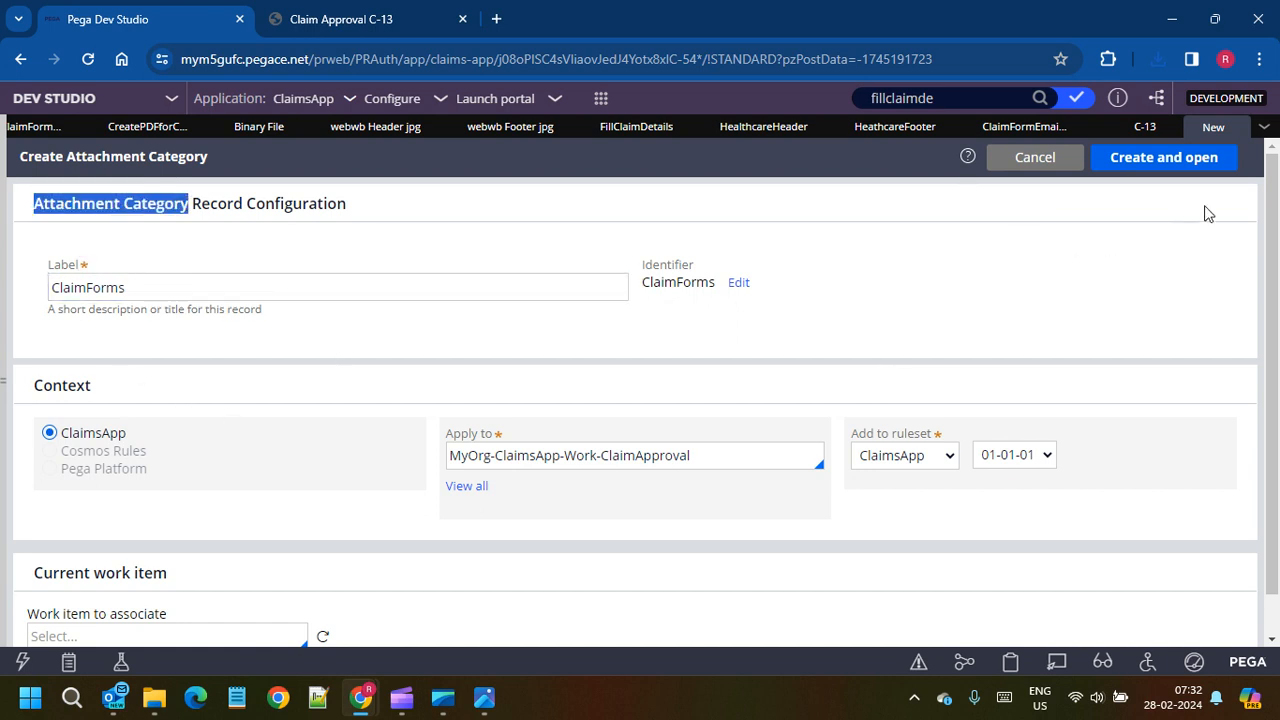
{"action": "left_click", "coordinate": [1178, 160]}
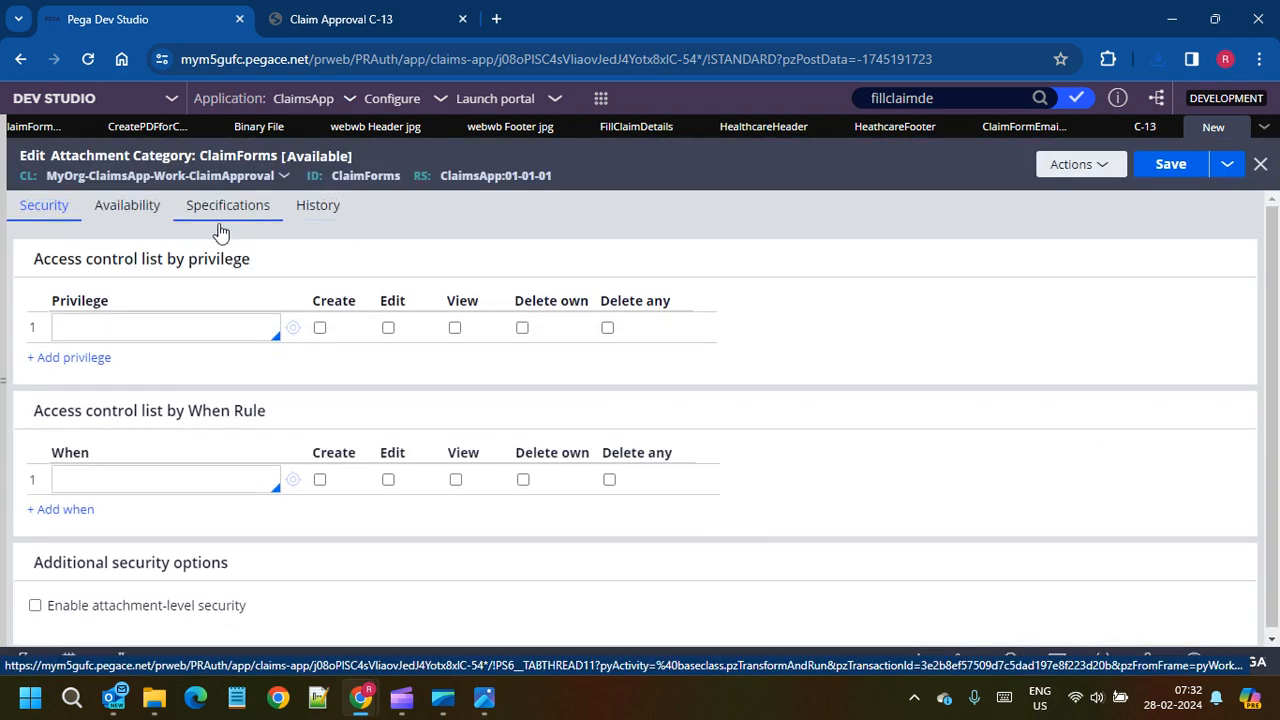
{"action": "left_click", "coordinate": [1166, 172]}
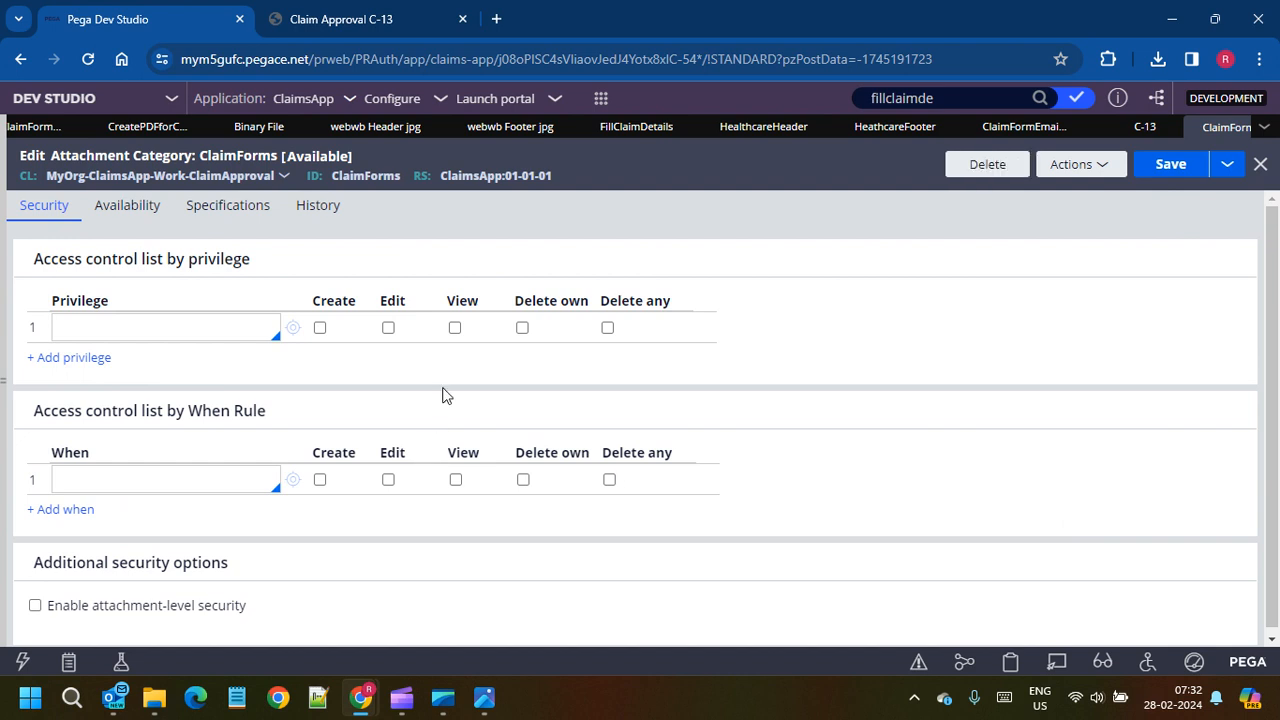
{"action": "left_click", "coordinate": [1260, 164]}
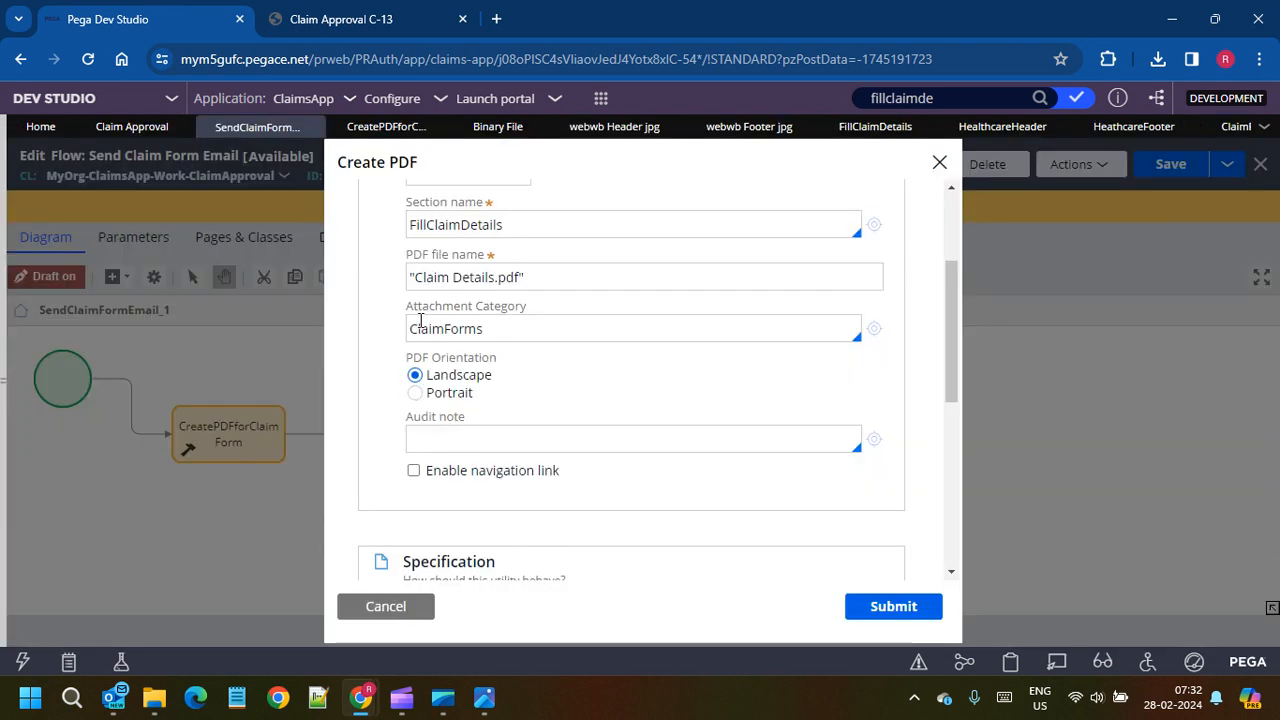
{"action": "left_click", "coordinate": [867, 612]}
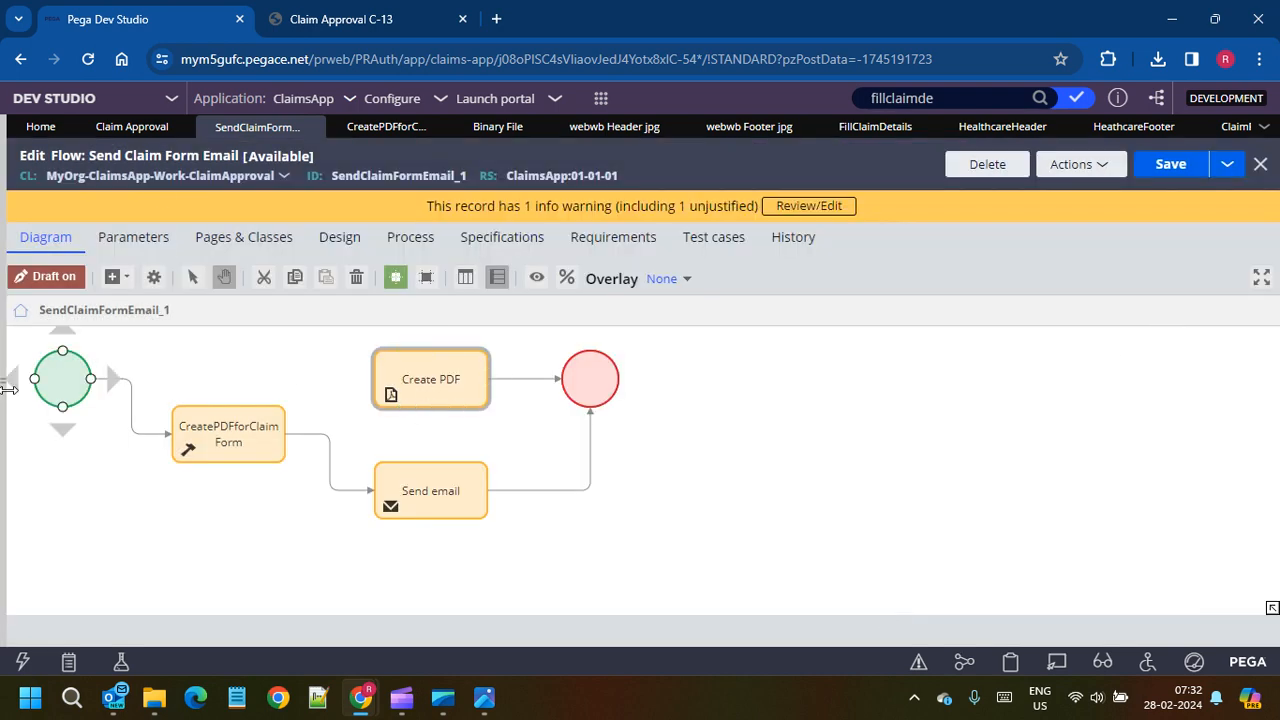
Step: Open the ClaimApproval class's pyDefault case type rule from the app's classes and show its attachment categories
{"action": "left_click", "coordinate": [3, 231]}
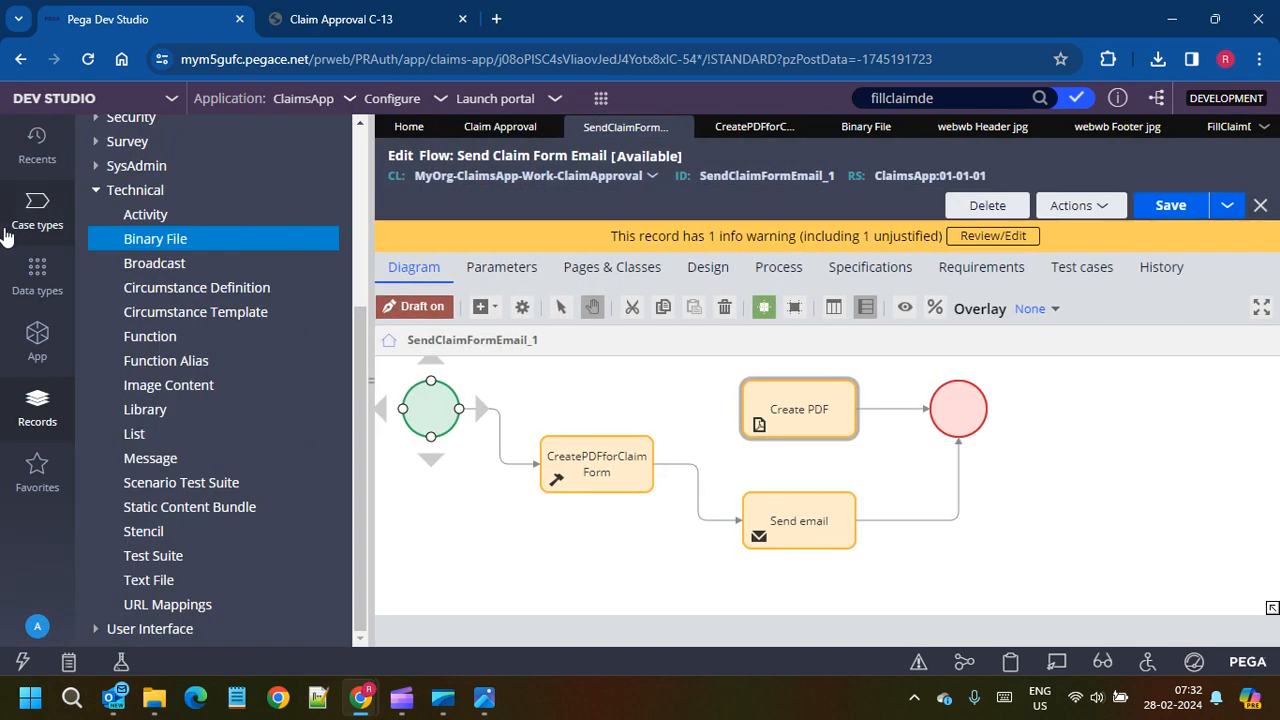
{"action": "left_click", "coordinate": [42, 338]}
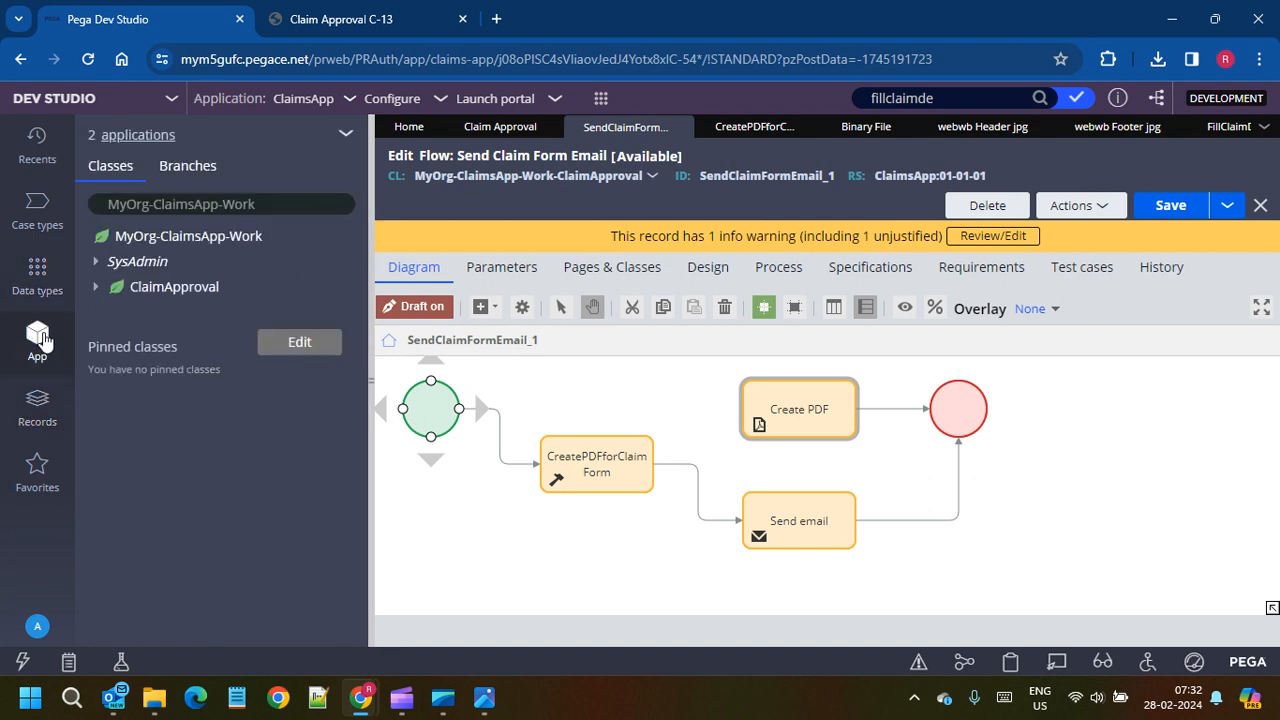
{"action": "left_click", "coordinate": [96, 288]}
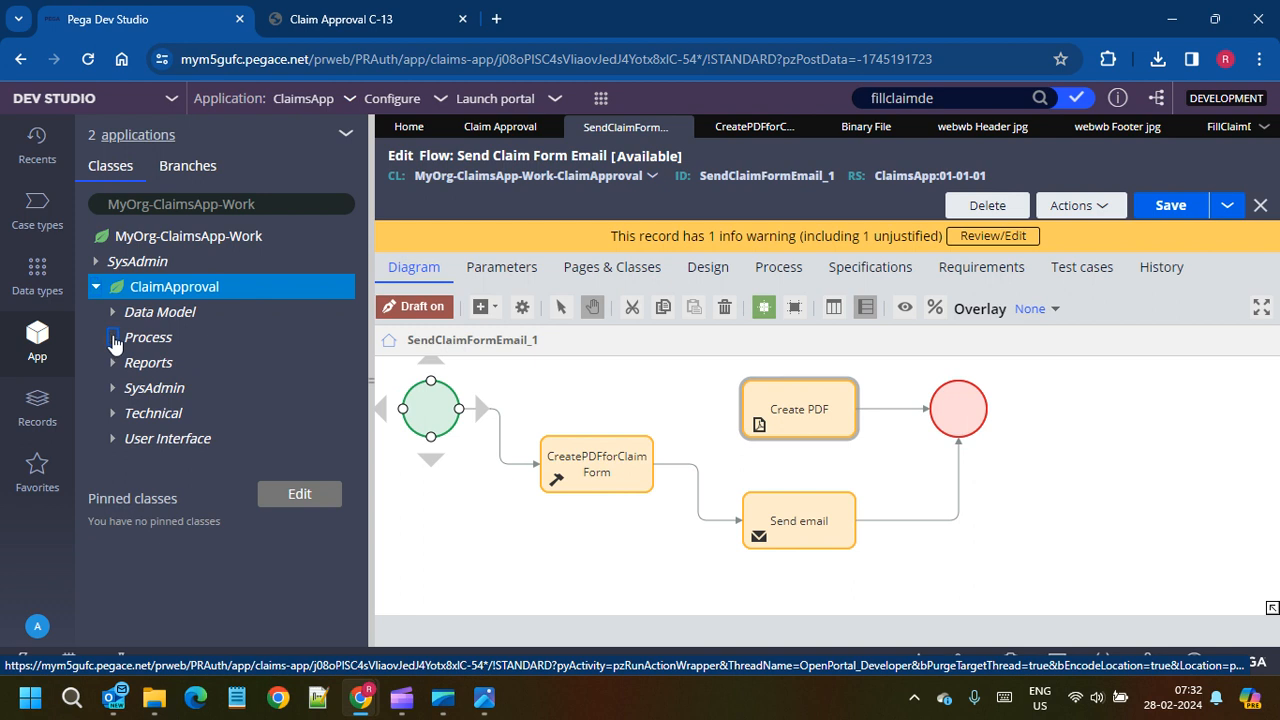
{"action": "left_click", "coordinate": [112, 337]}
{"action": "left_click", "coordinate": [129, 388]}
{"action": "left_click", "coordinate": [210, 414]}
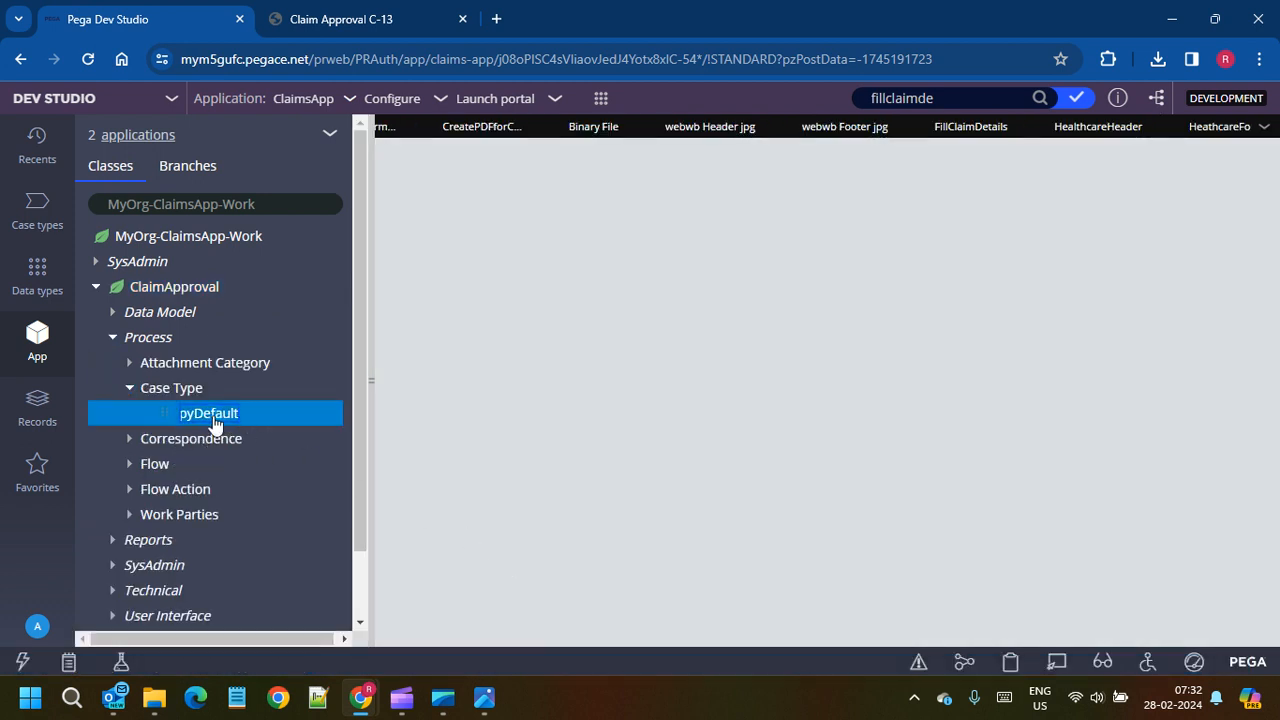
{"action": "left_click", "coordinate": [370, 381]}
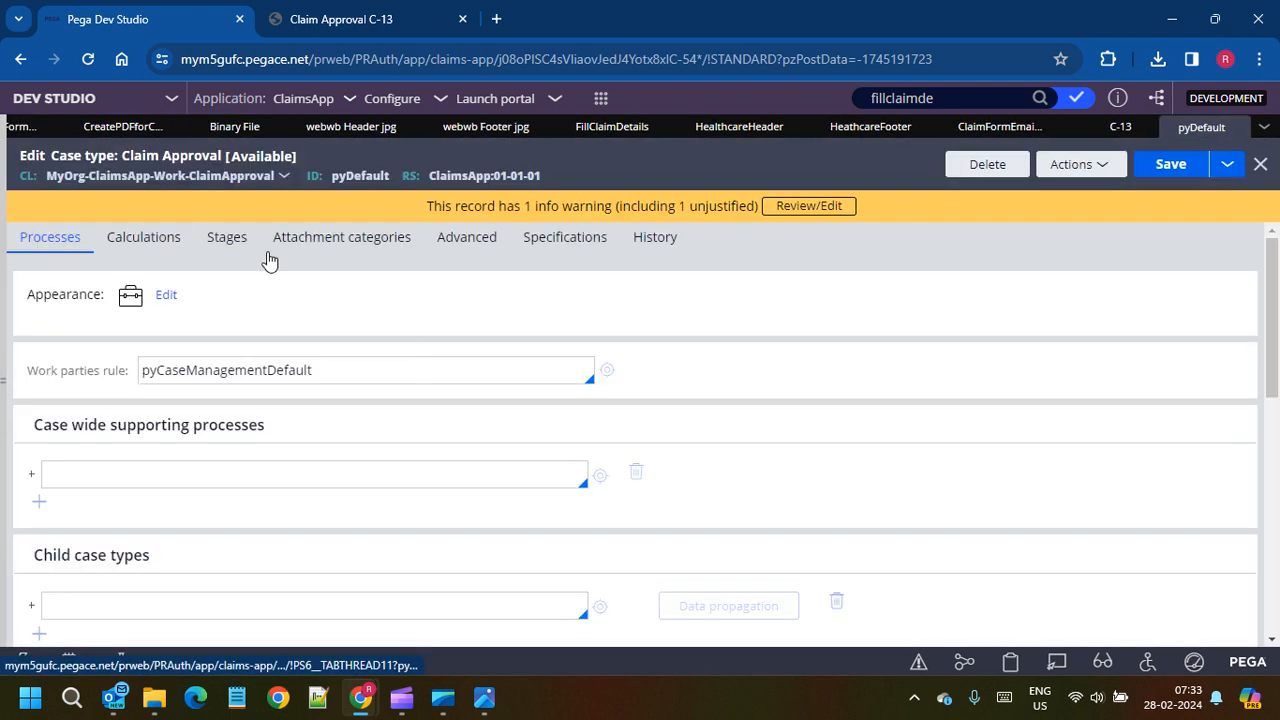
{"action": "left_click", "coordinate": [275, 250]}
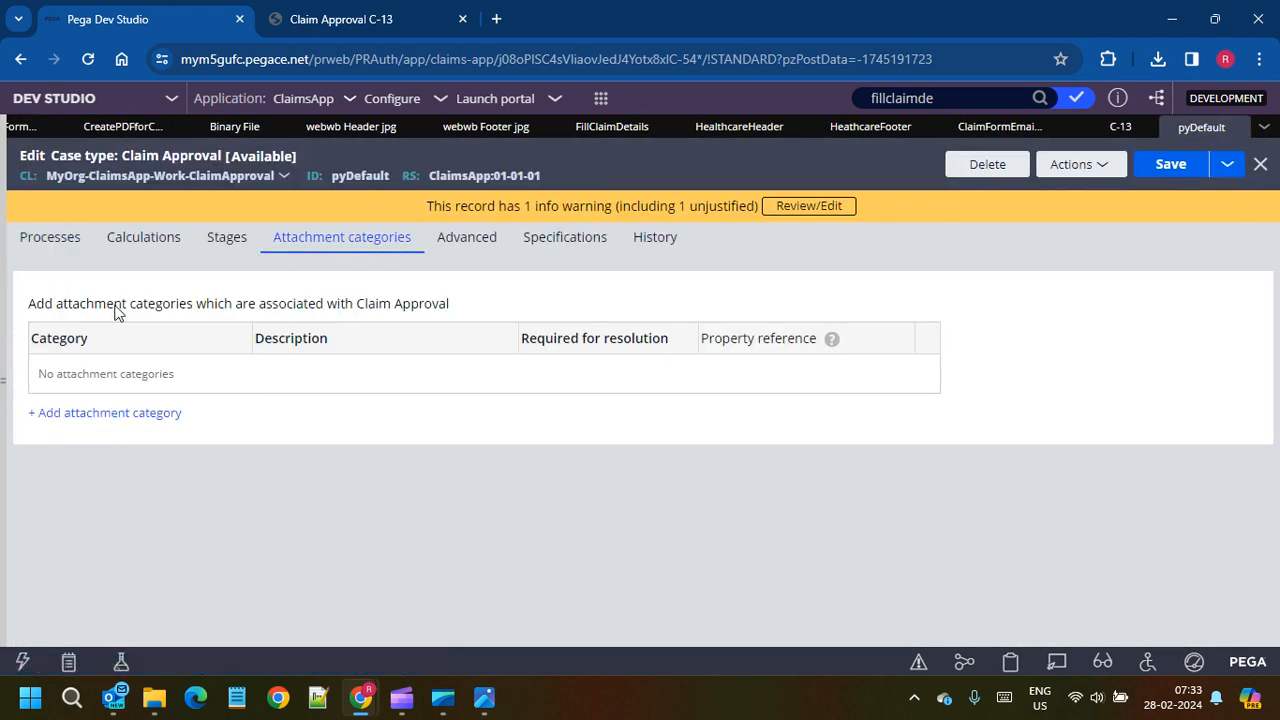
Step: Add an attachment category named ReportForms to the Claim Approval case type
{"action": "left_click", "coordinate": [113, 418]}
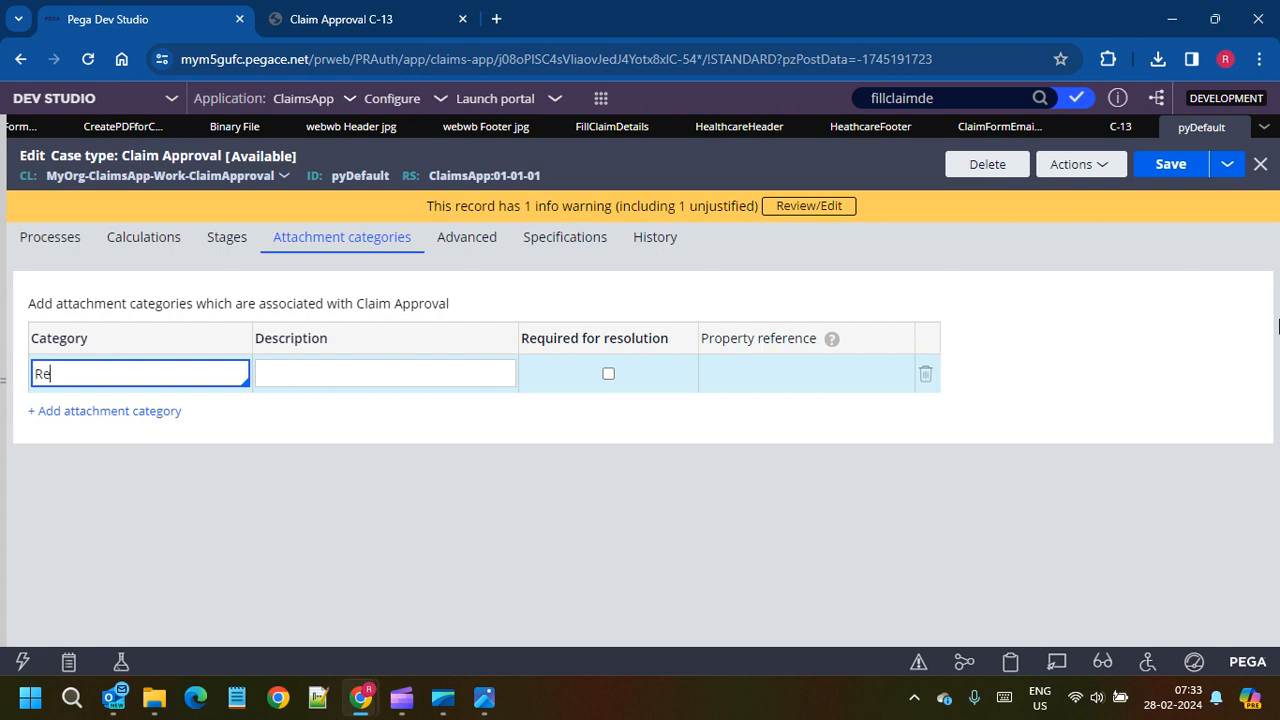
{"action": "type", "text": "portForms"}
{"action": "key", "text": "Tab"}
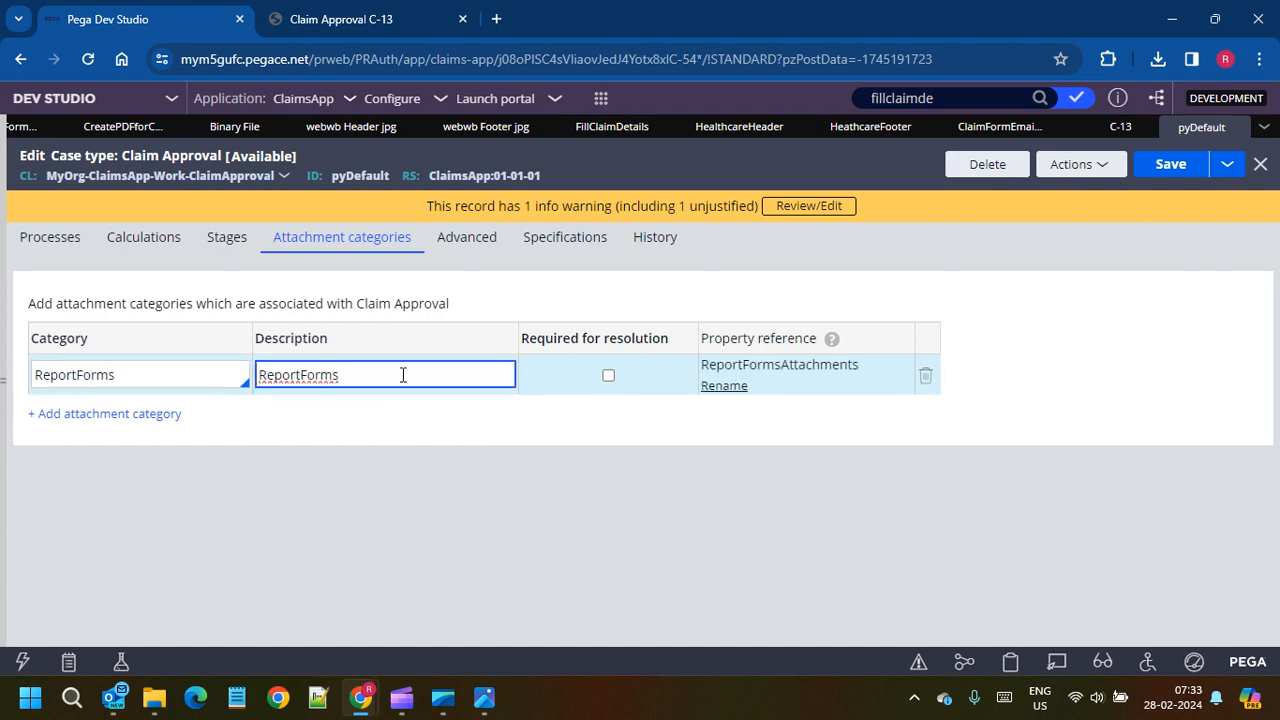
{"action": "mouse_move", "coordinate": [730, 372]}
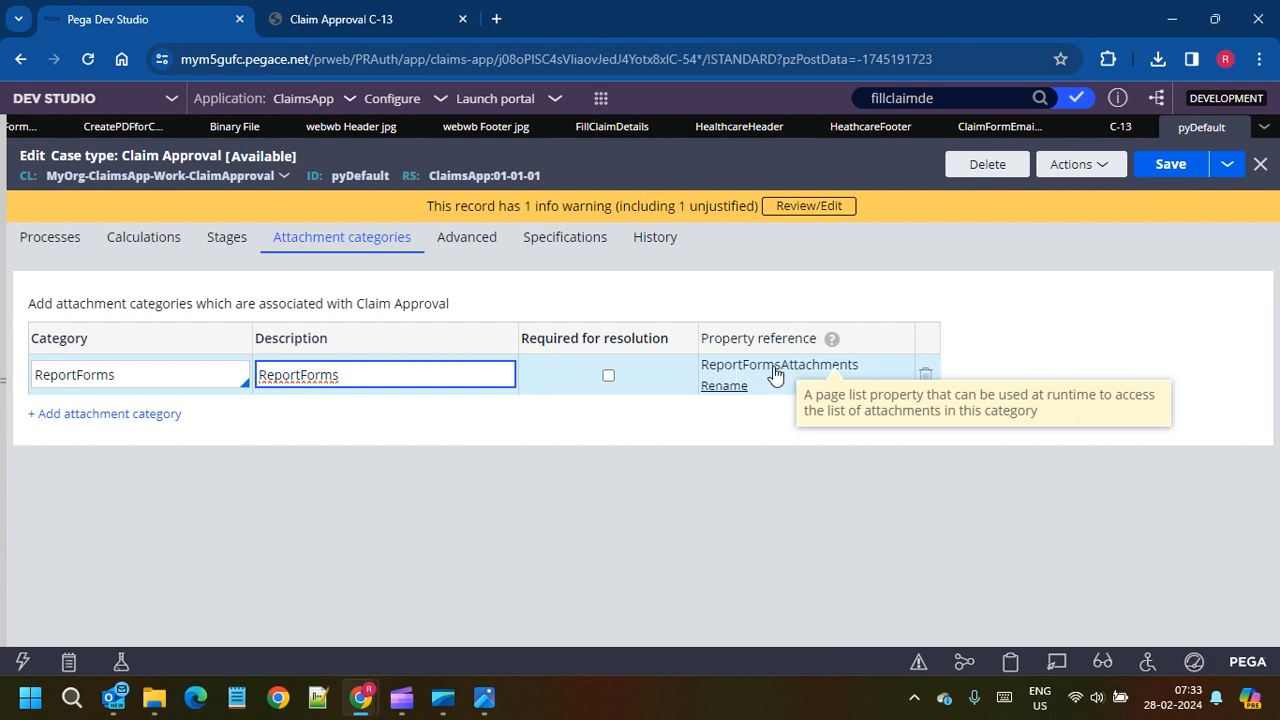
{"action": "left_click", "coordinate": [397, 494]}
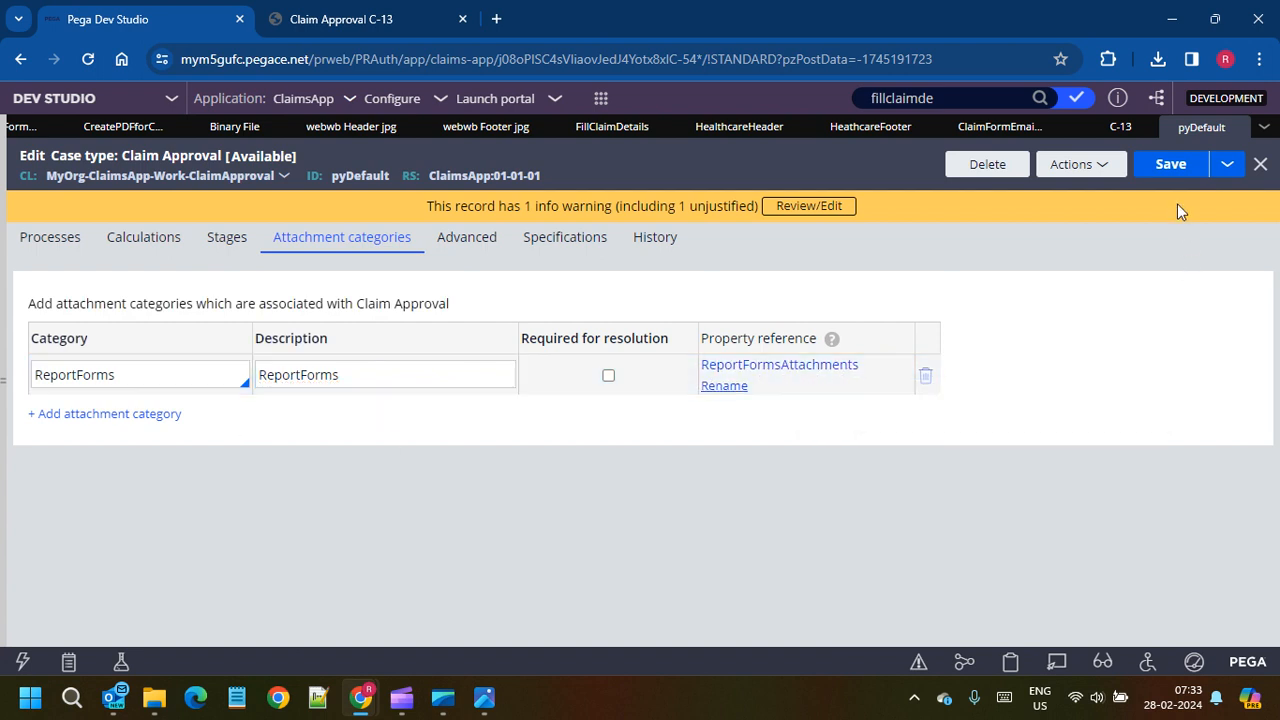
Step: Save the Claim Approval case type with its ReportForms attachment category and close the pyDefault rule
{"action": "mouse_move", "coordinate": [735, 370]}
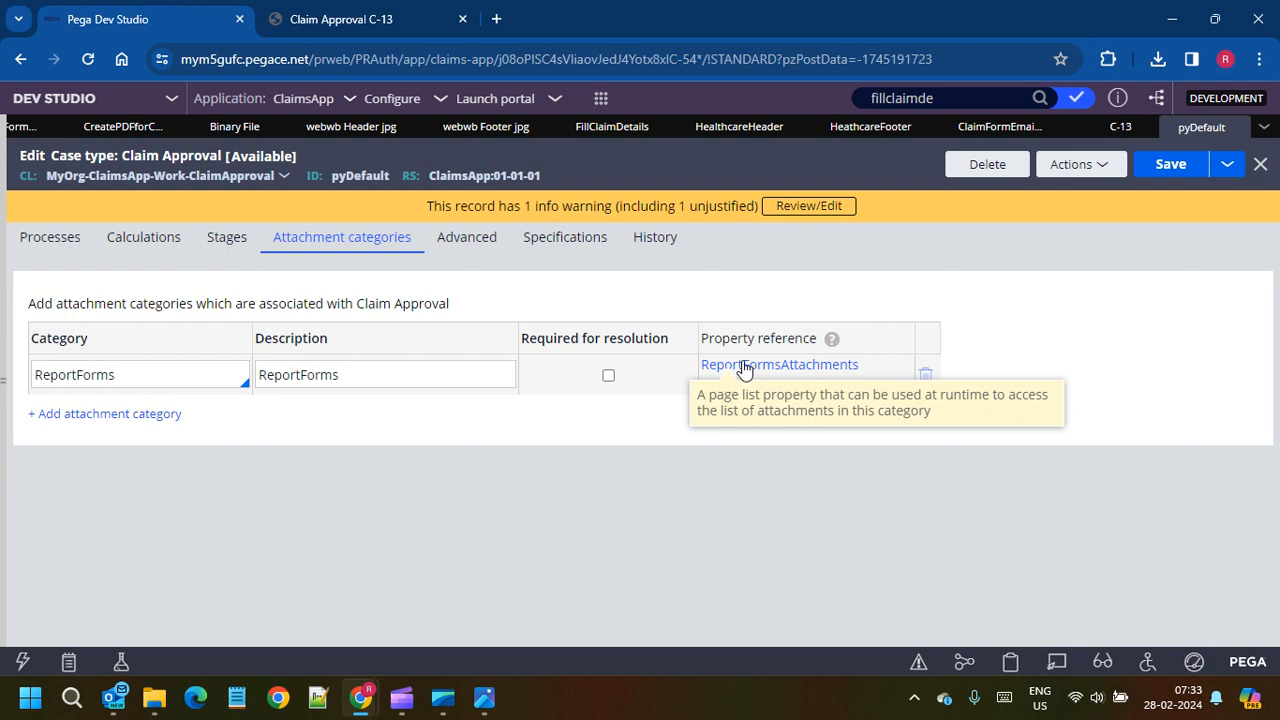
{"action": "left_click", "coordinate": [1171, 166]}
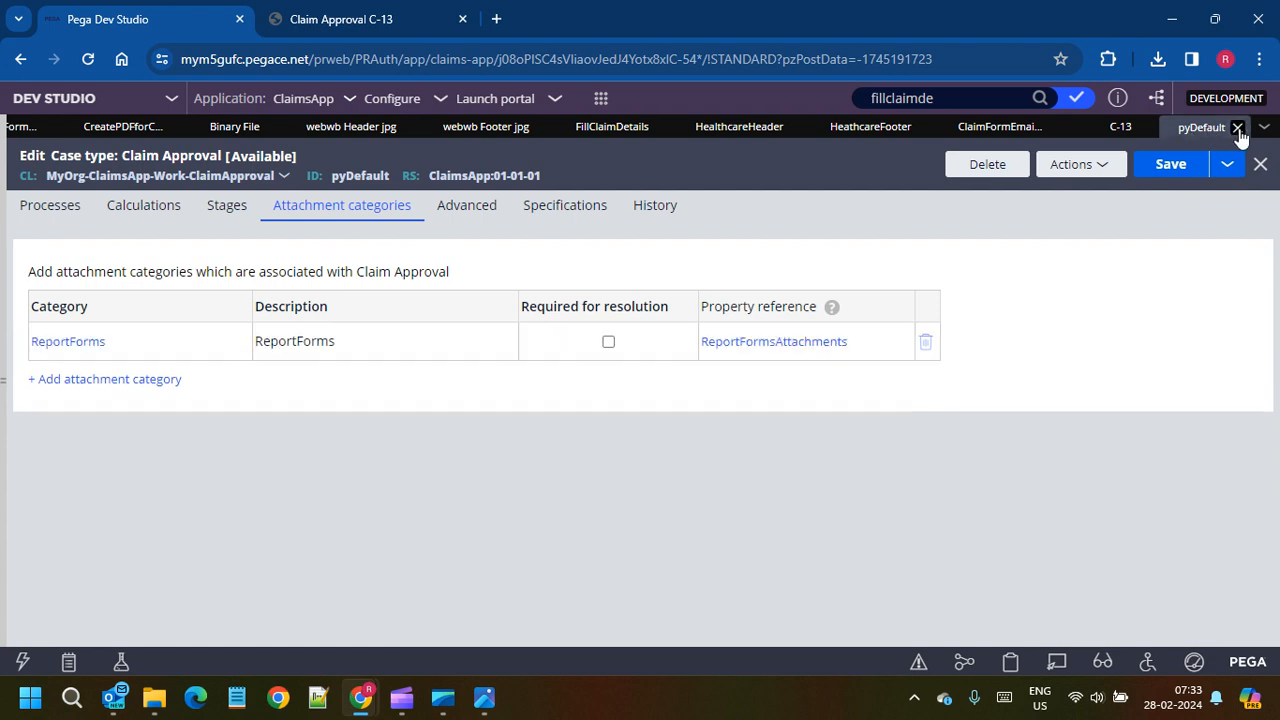
{"action": "left_click", "coordinate": [1239, 130]}
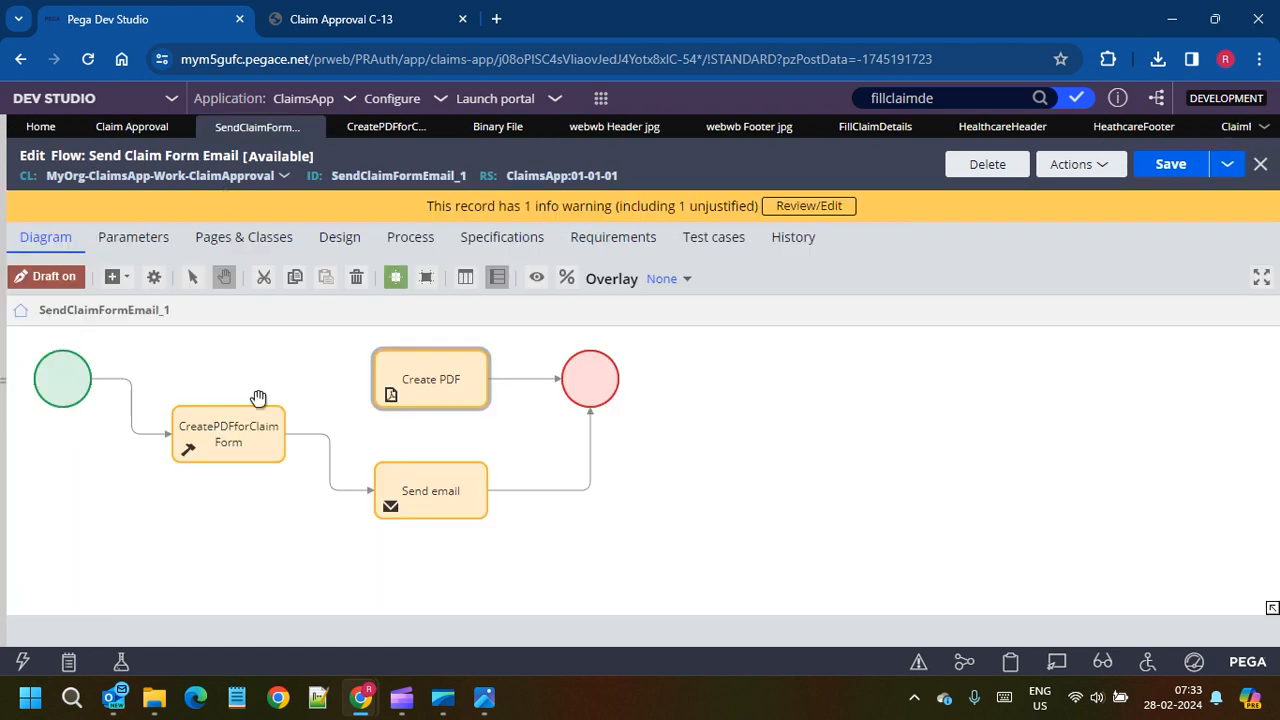
Step: Reselect ClaimForms from the full list of attachment categories in the Create PDF utility's properties and submit them
{"action": "left_click", "coordinate": [413, 385]}
{"action": "double_click", "coordinate": [413, 385]}
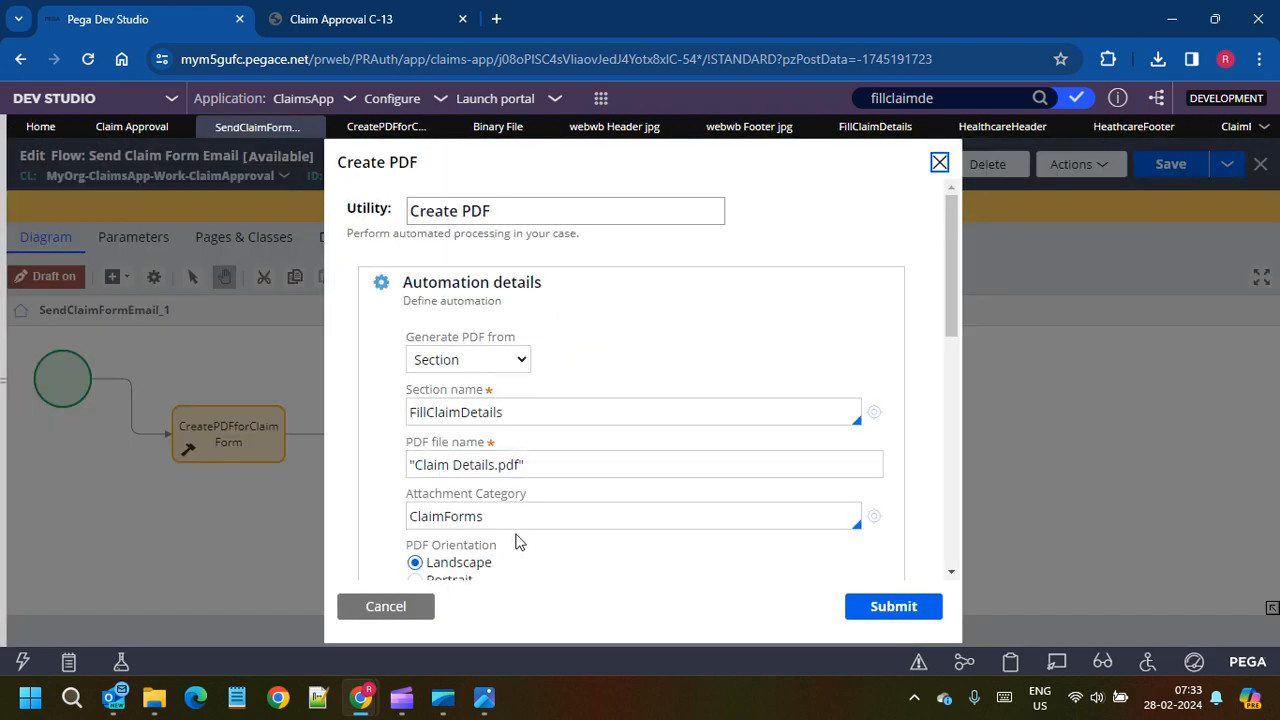
{"action": "double_click", "coordinate": [590, 516]}
{"action": "key", "text": "BackSpace"}
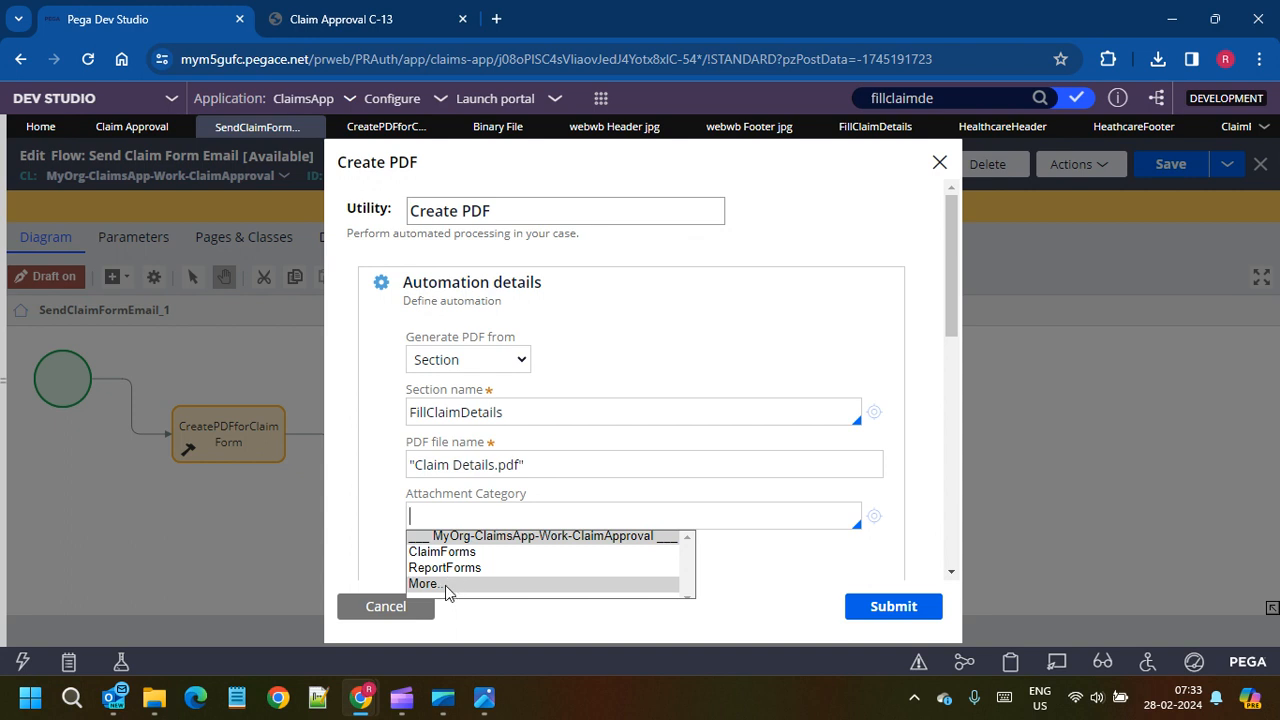
{"action": "left_click", "coordinate": [445, 584]}
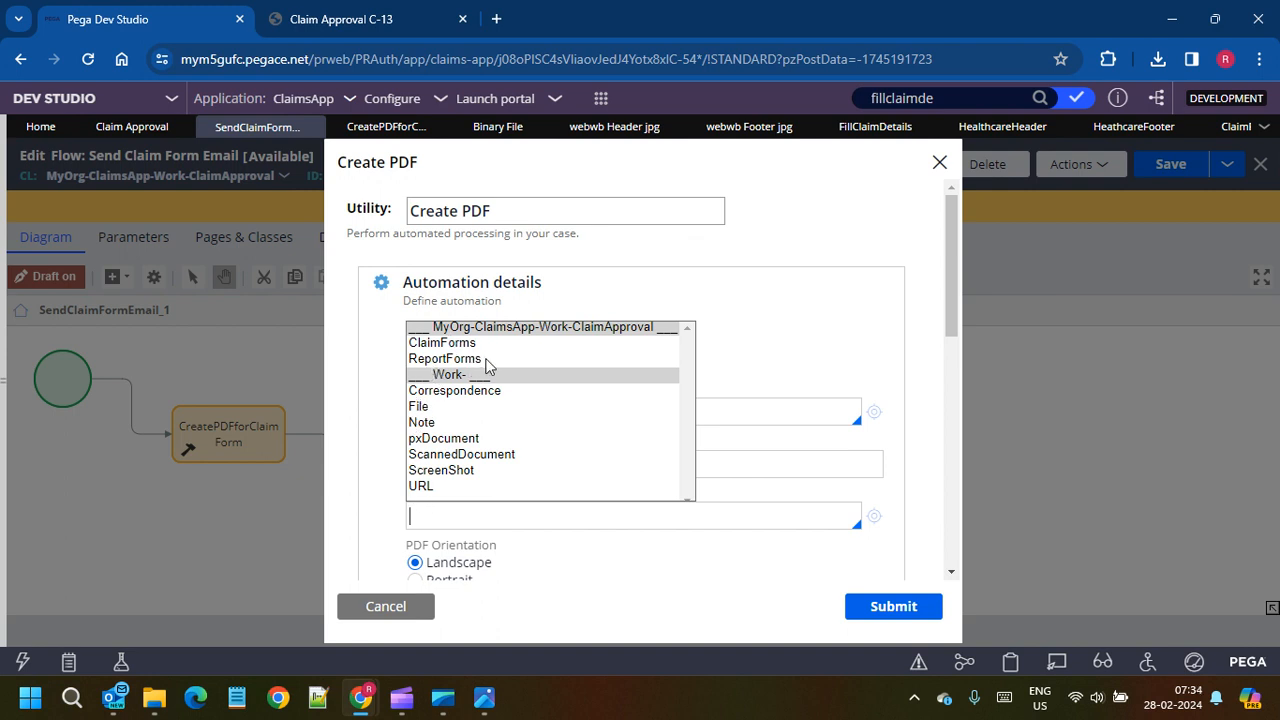
{"action": "left_click", "coordinate": [455, 343]}
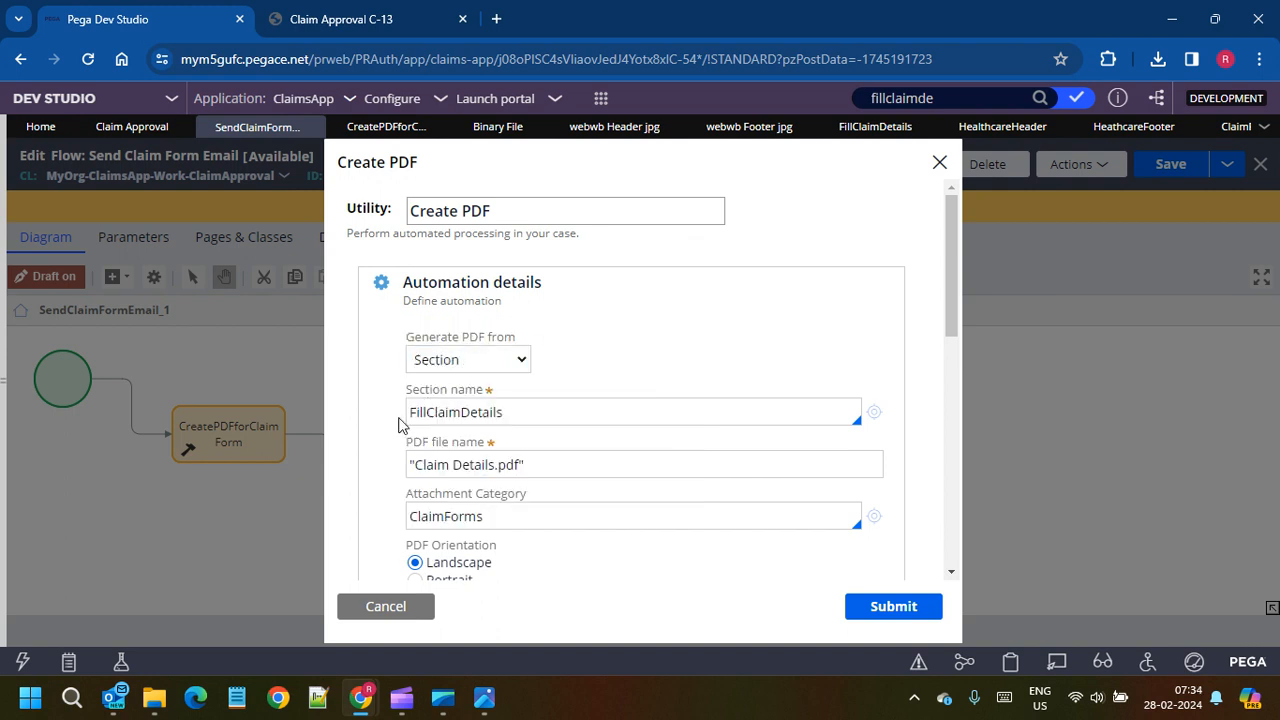
{"action": "scroll", "coordinate": [740, 548], "scroll_direction": "down", "scroll_amount": 3}
{"action": "left_click", "coordinate": [893, 606]}
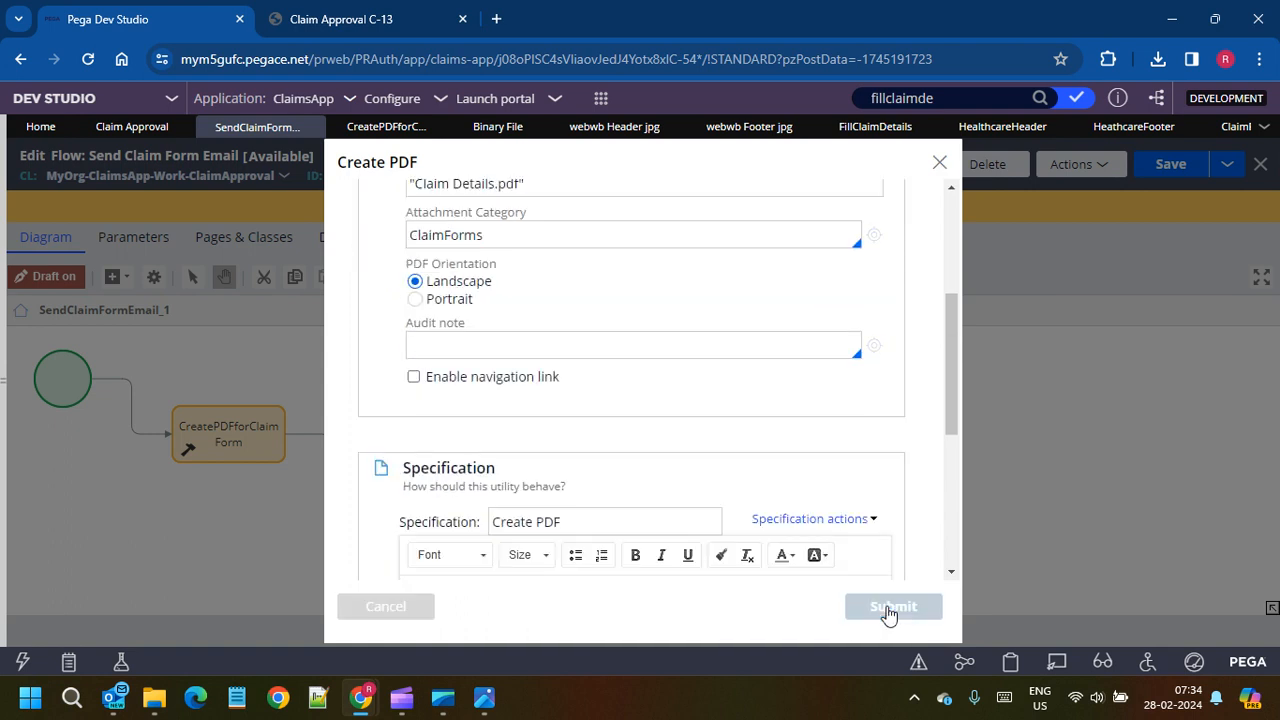
Step: Set the Send email step's attachment category to ClaimForms, submit its properties, and save the Send Claim Form Email flow
{"action": "left_click", "coordinate": [200, 430]}
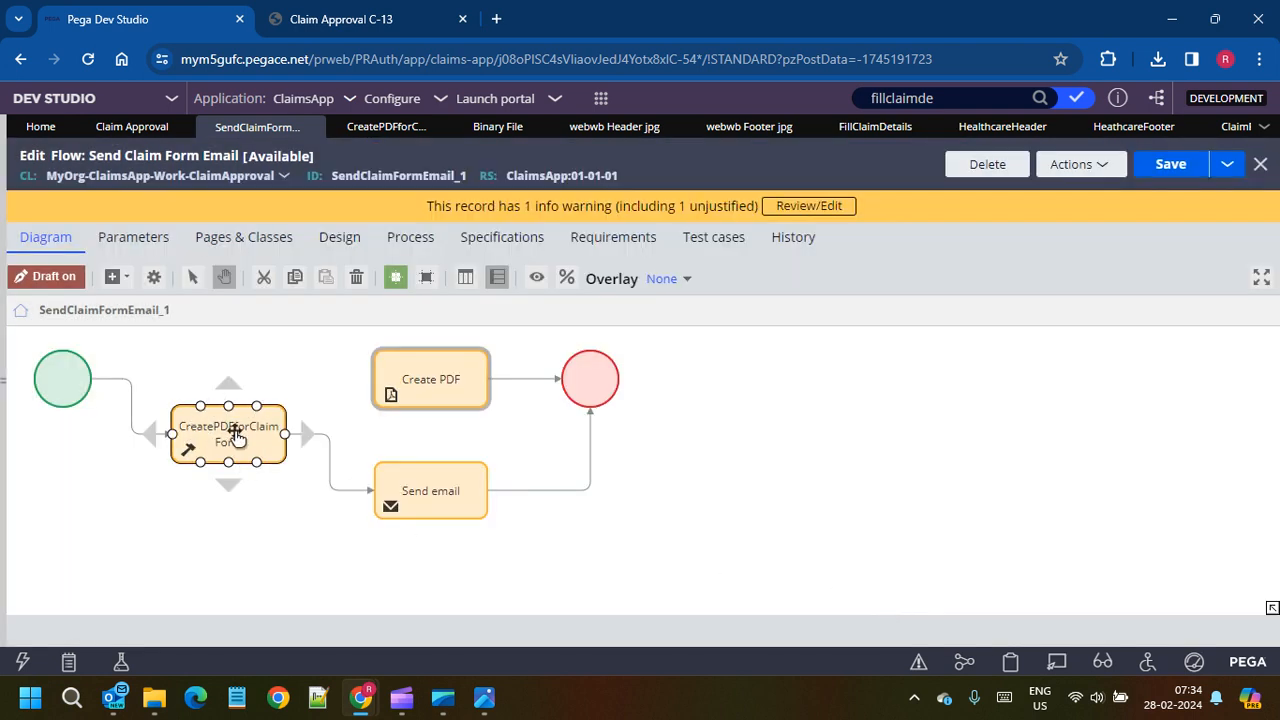
{"action": "left_click", "coordinate": [429, 494]}
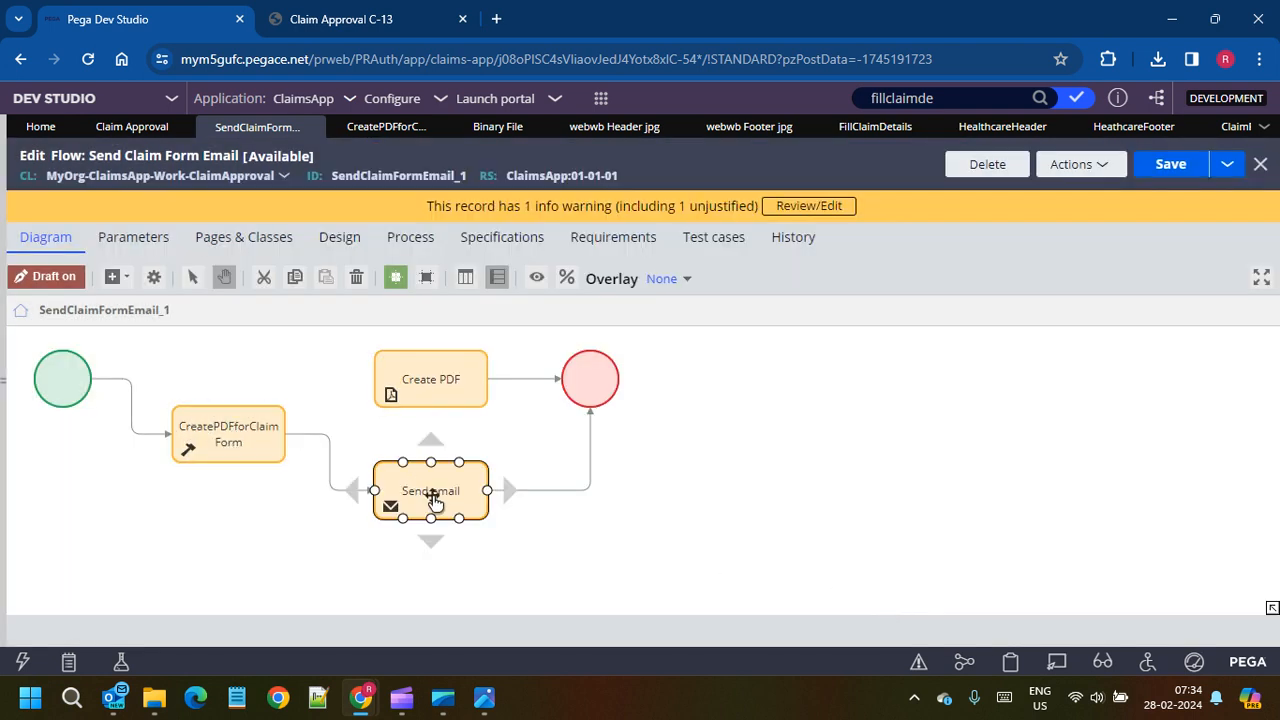
{"action": "double_click", "coordinate": [429, 494]}
{"action": "scroll", "coordinate": [659, 470], "scroll_direction": "down", "scroll_amount": 5}
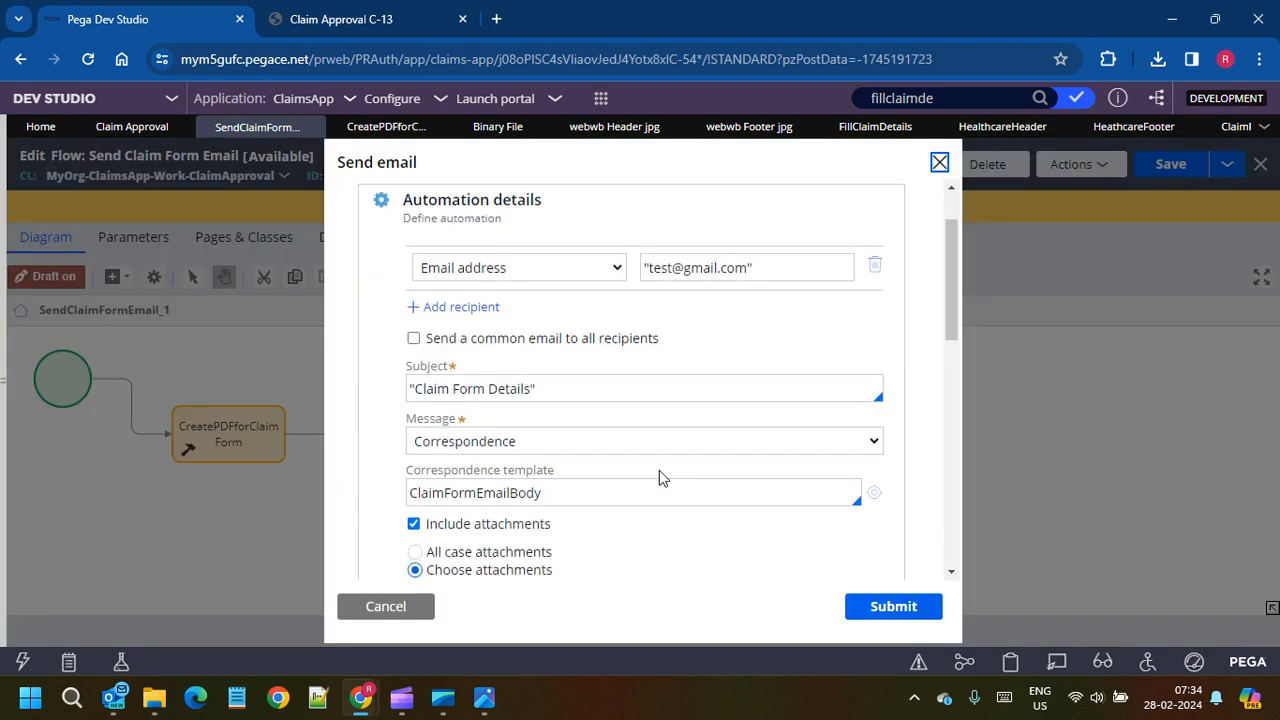
{"action": "left_click", "coordinate": [472, 408]}
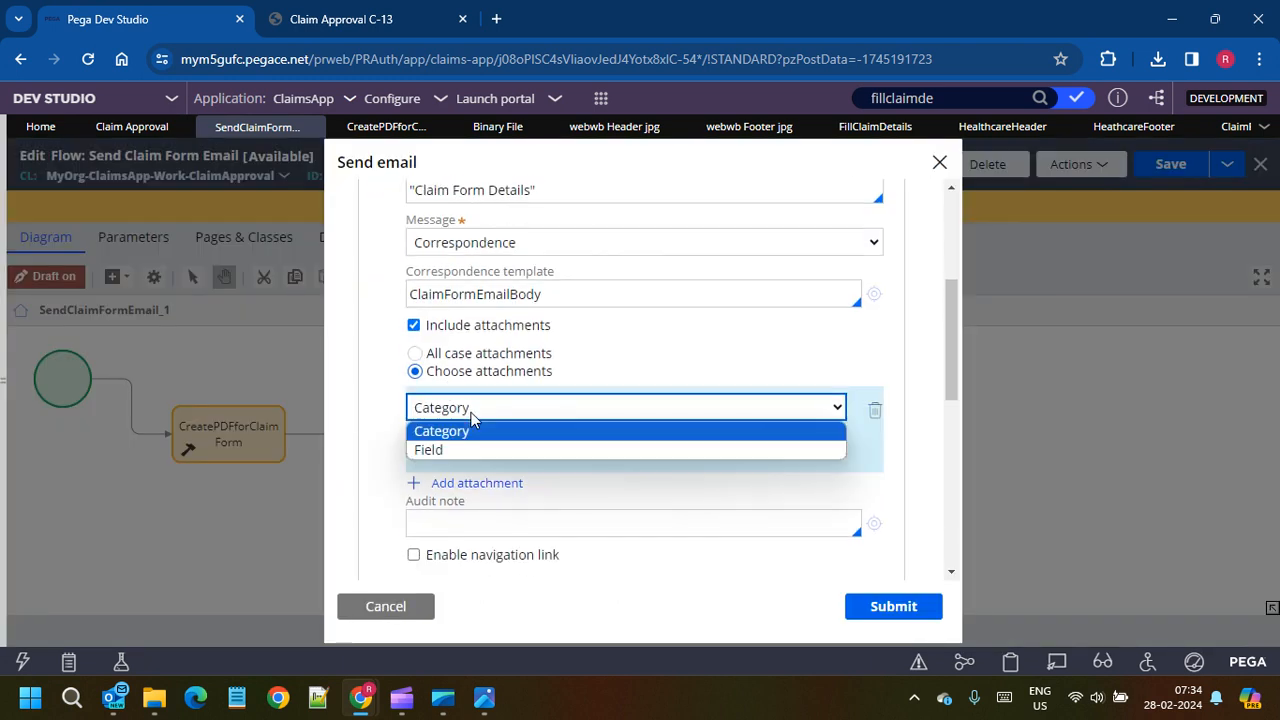
{"action": "left_click", "coordinate": [886, 457]}
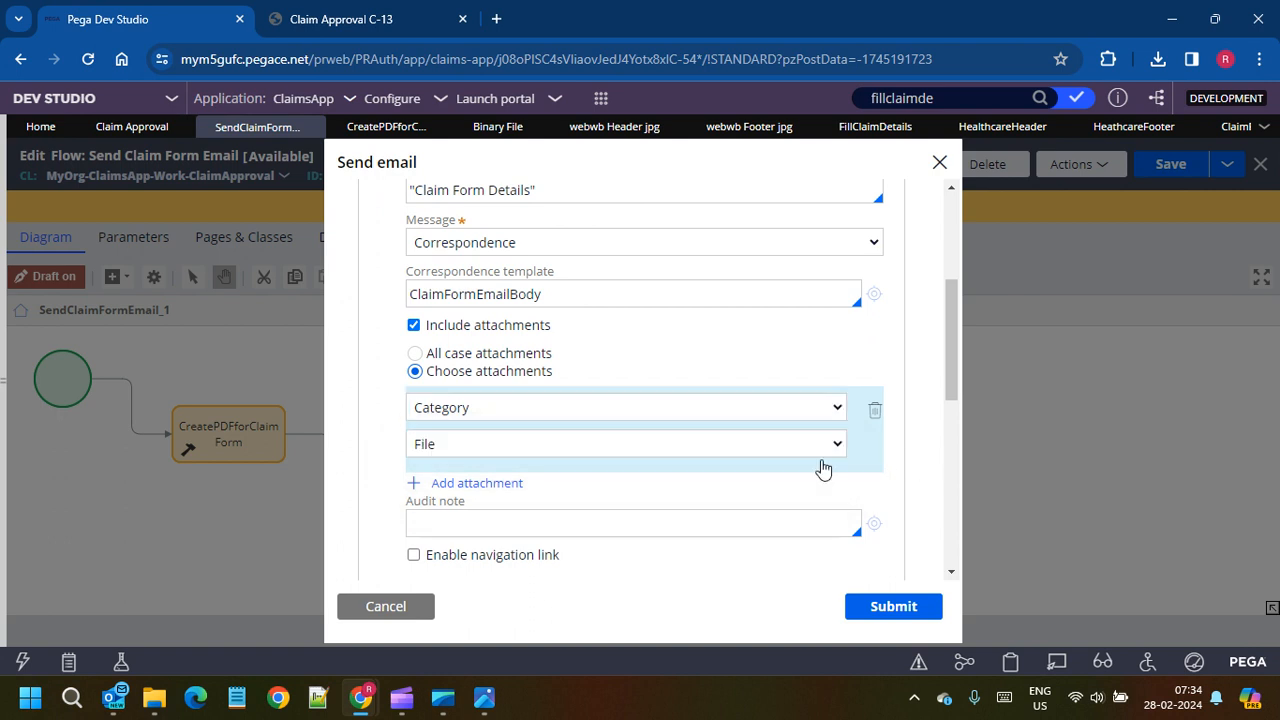
{"action": "left_click", "coordinate": [578, 450]}
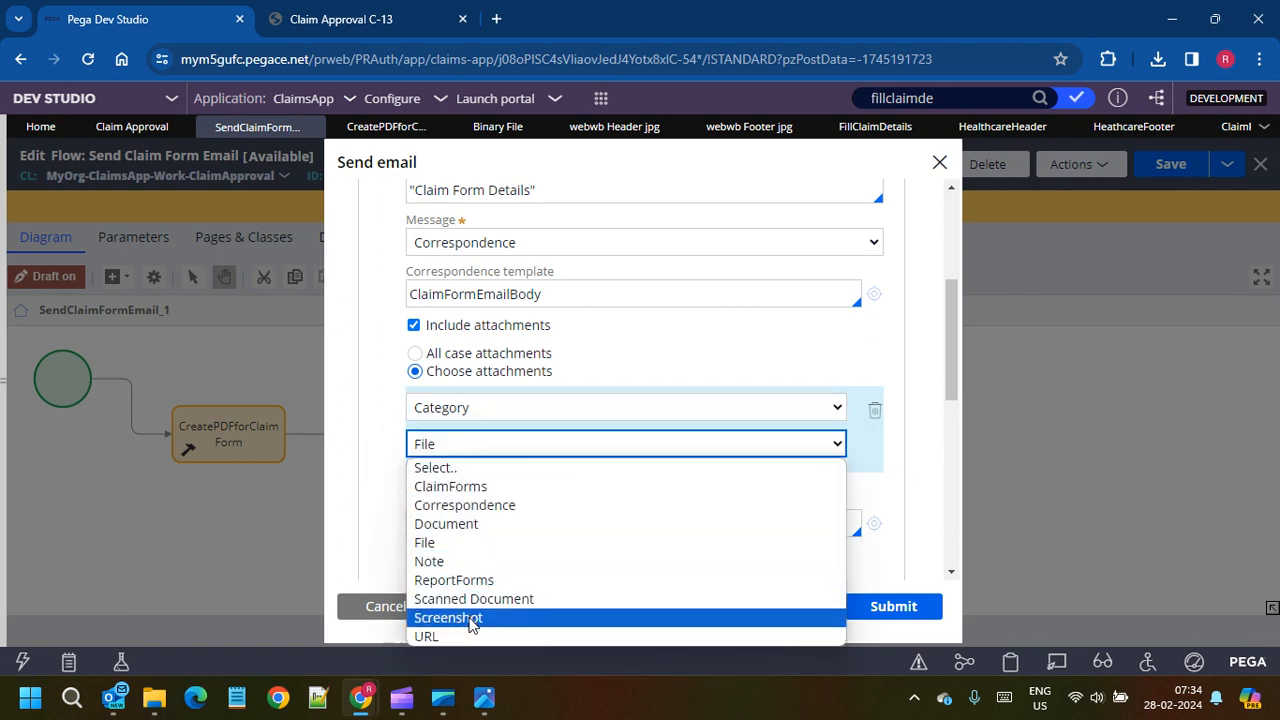
{"action": "left_click", "coordinate": [435, 487]}
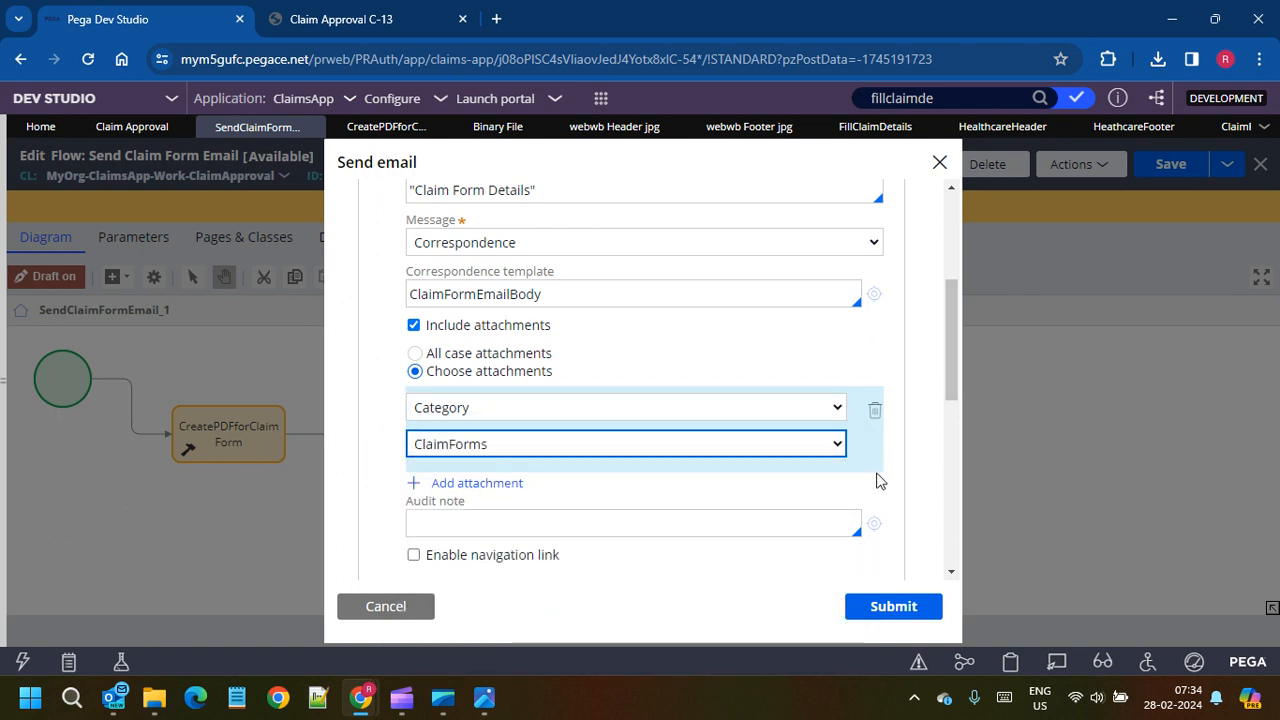
{"action": "left_click", "coordinate": [893, 606]}
{"action": "left_click", "coordinate": [1168, 167]}
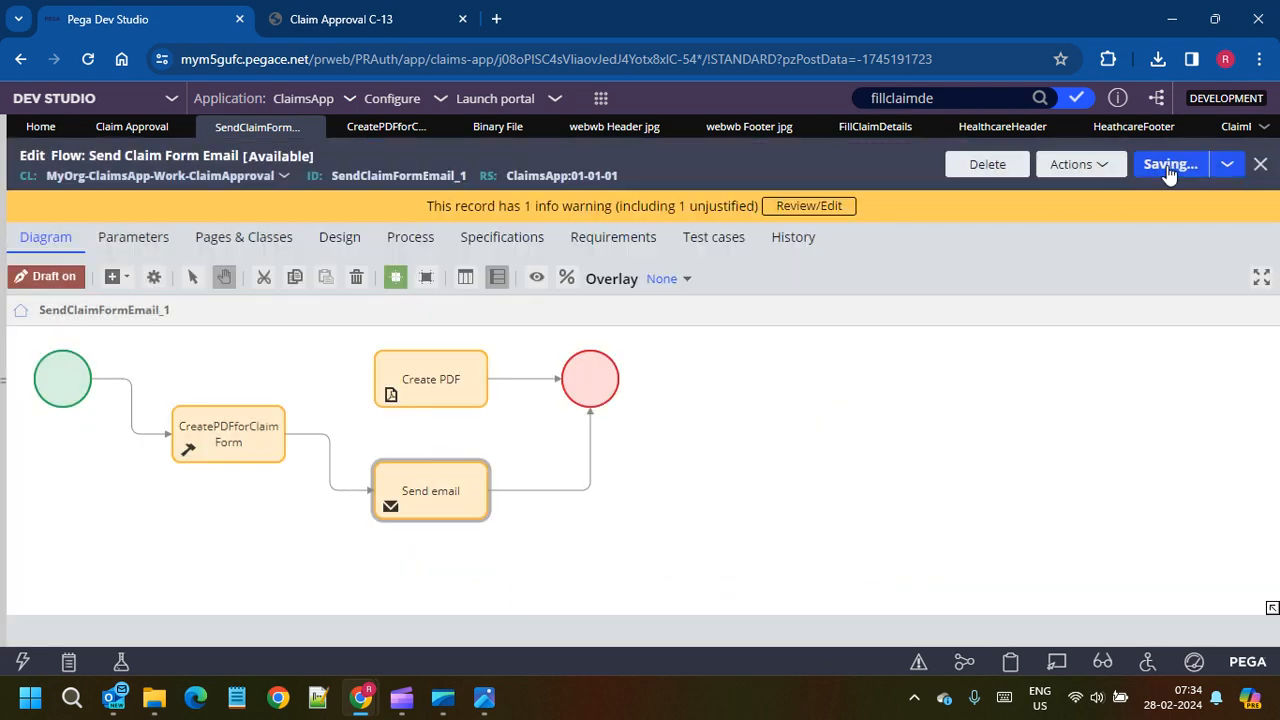
Step: Create a new Claim Approval case and submit its Fill Claim Details form with the fields left blank
{"action": "left_click", "coordinate": [600, 98]}
{"action": "mouse_move", "coordinate": [618, 116]}
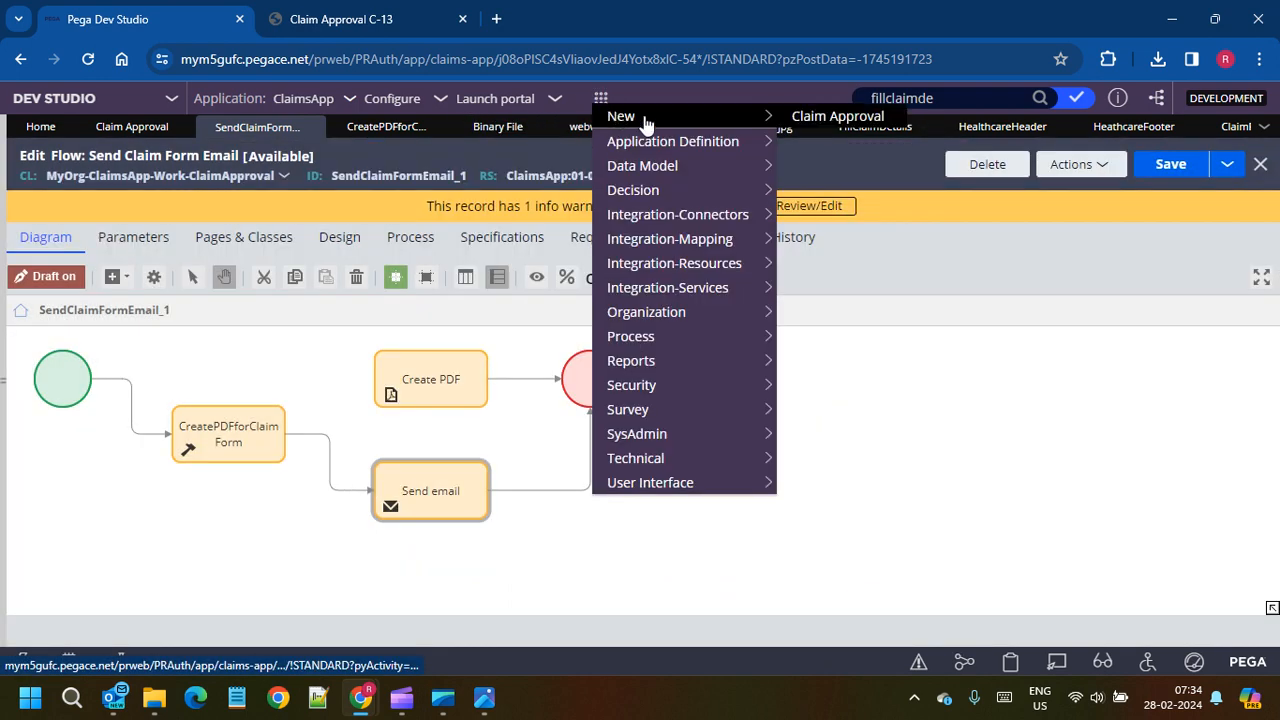
{"action": "left_click", "coordinate": [838, 117]}
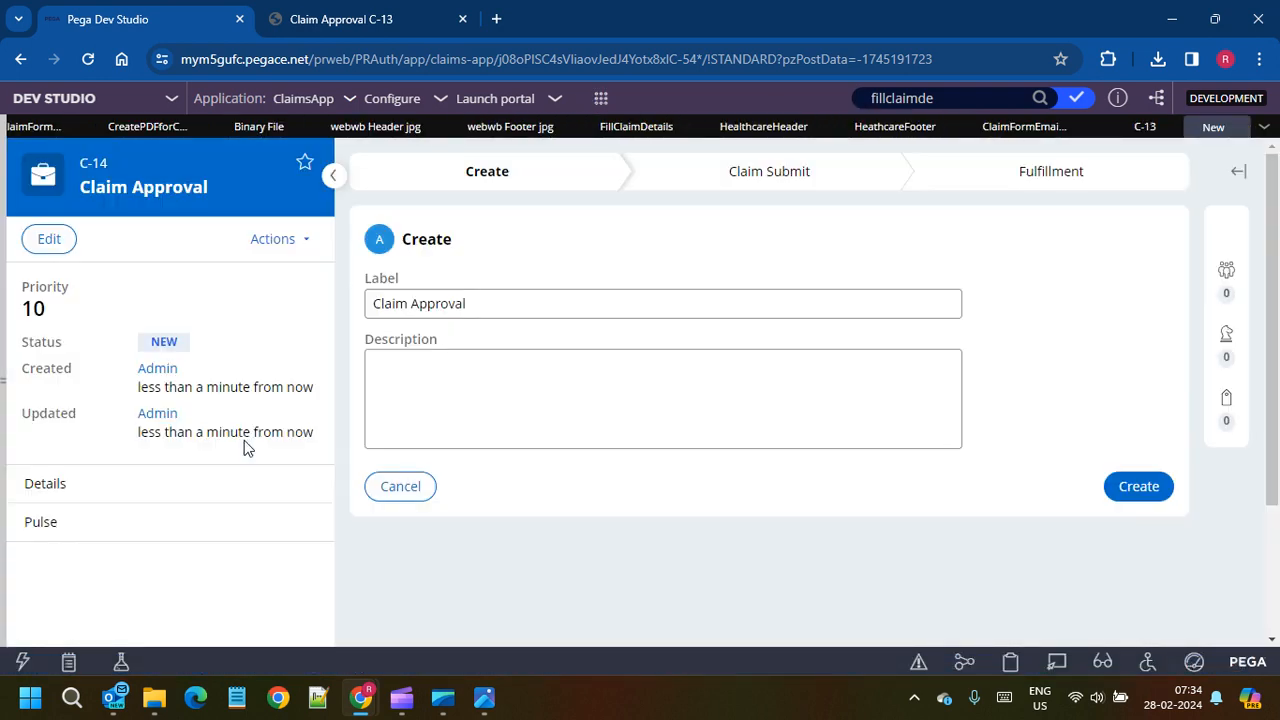
{"action": "left_click", "coordinate": [1140, 486]}
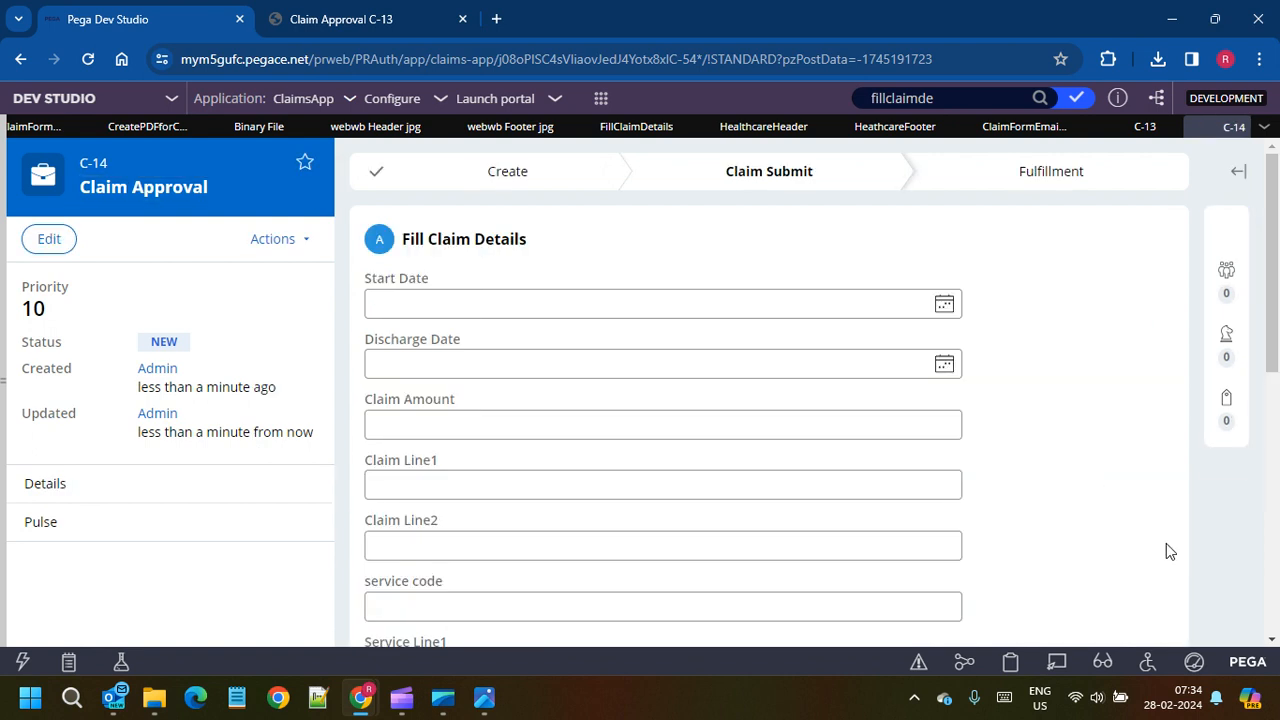
{"action": "scroll", "coordinate": [1166, 543], "scroll_direction": "down", "scroll_amount": 4}
{"action": "left_click", "coordinate": [1146, 528]}
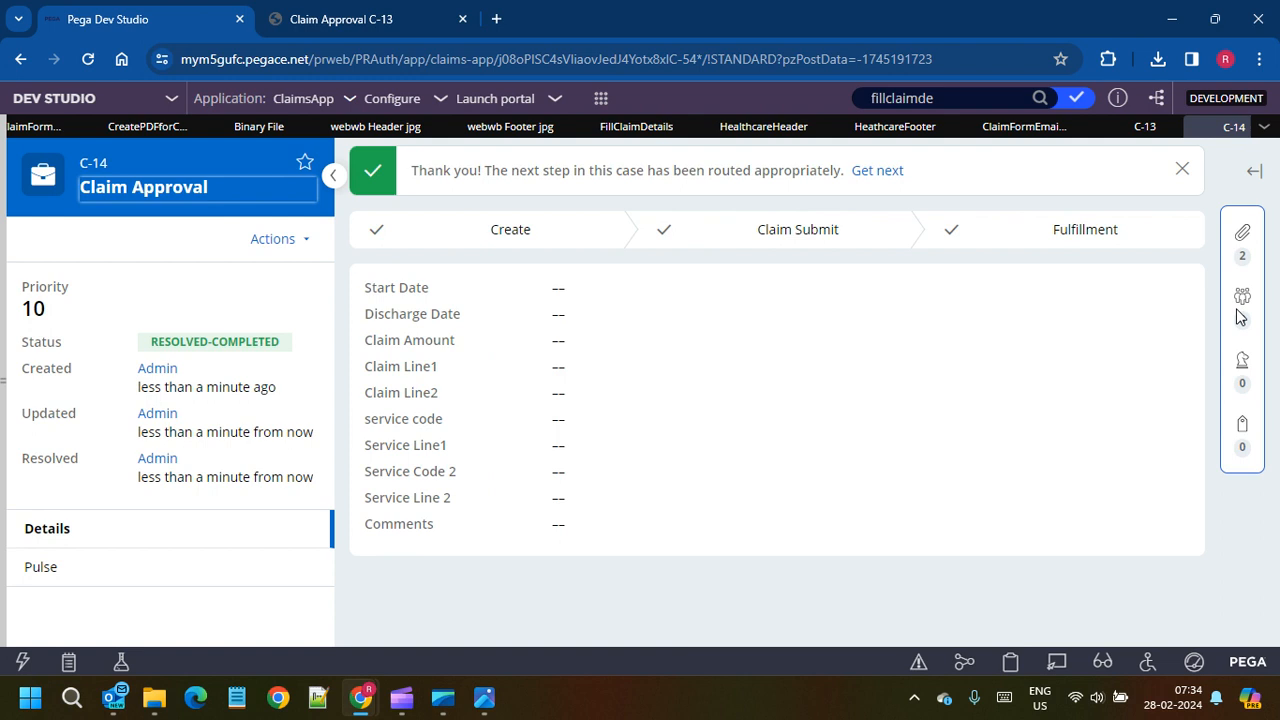
Step: Examine the new case's Claim Form Details email, the ClaimForm.pdf preview, and the category listed for the PDF attachment
{"action": "left_click", "coordinate": [1237, 312]}
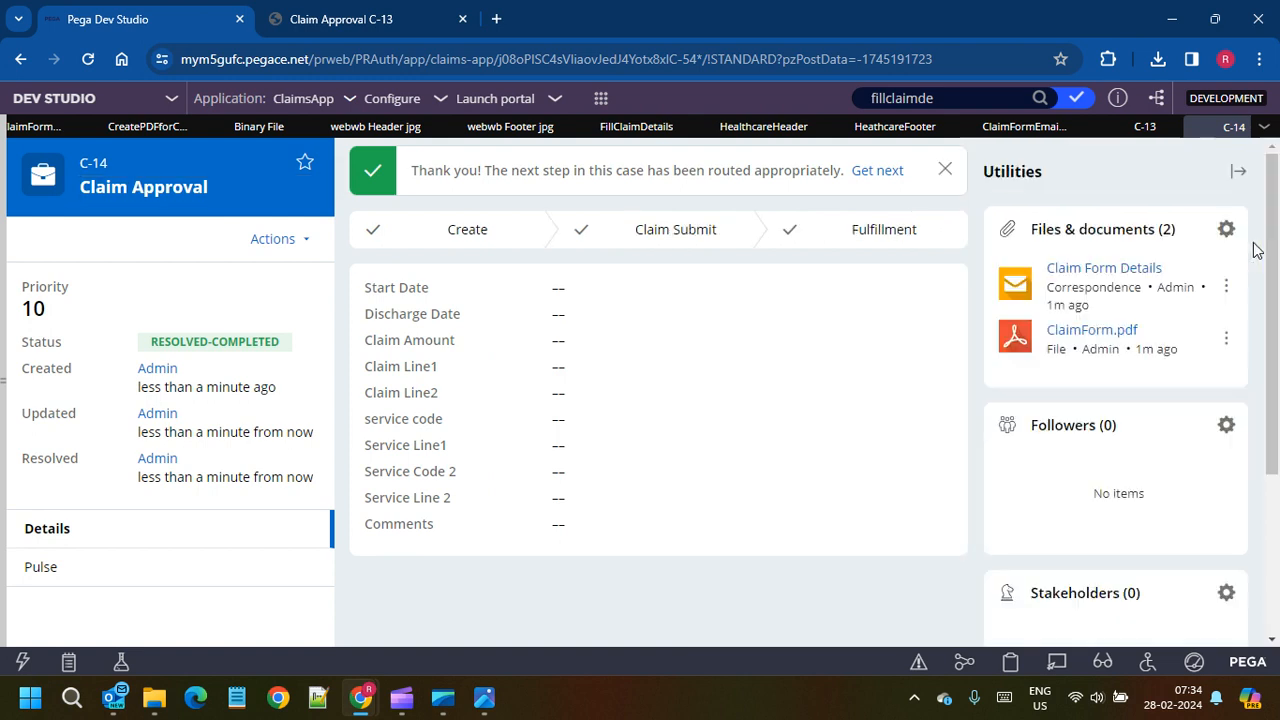
{"action": "left_click", "coordinate": [1104, 268]}
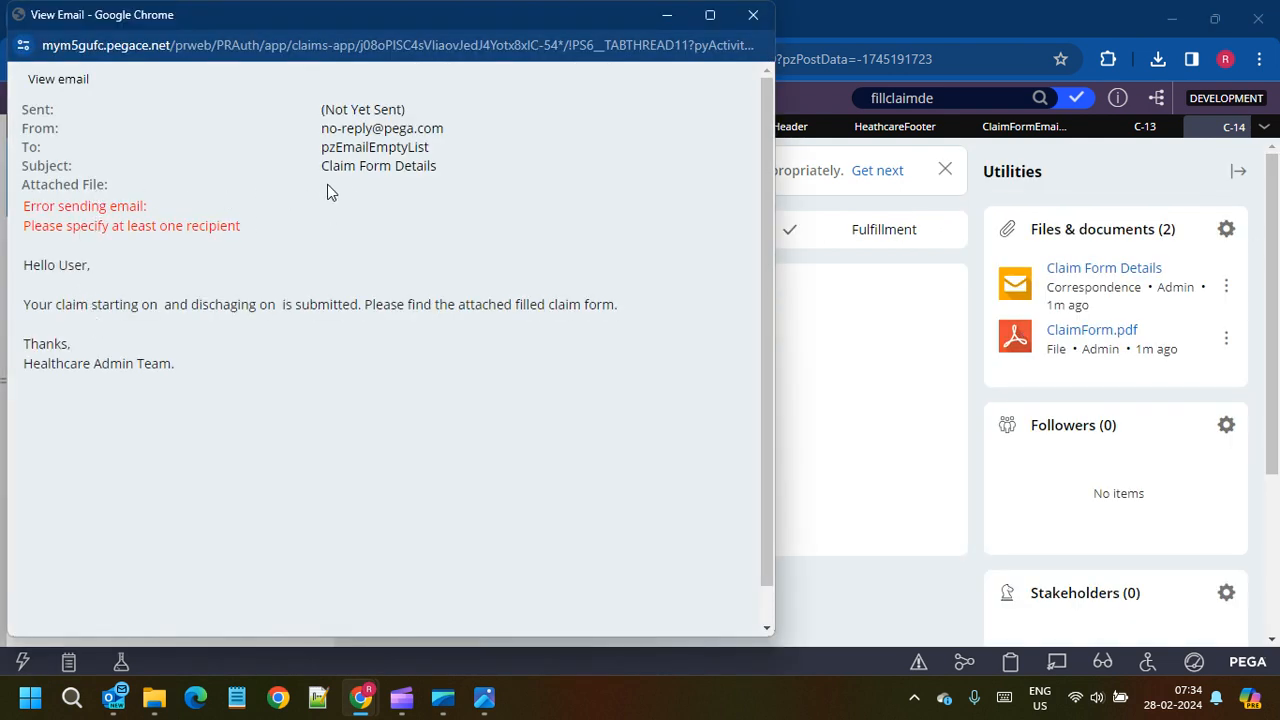
{"action": "left_click", "coordinate": [753, 15]}
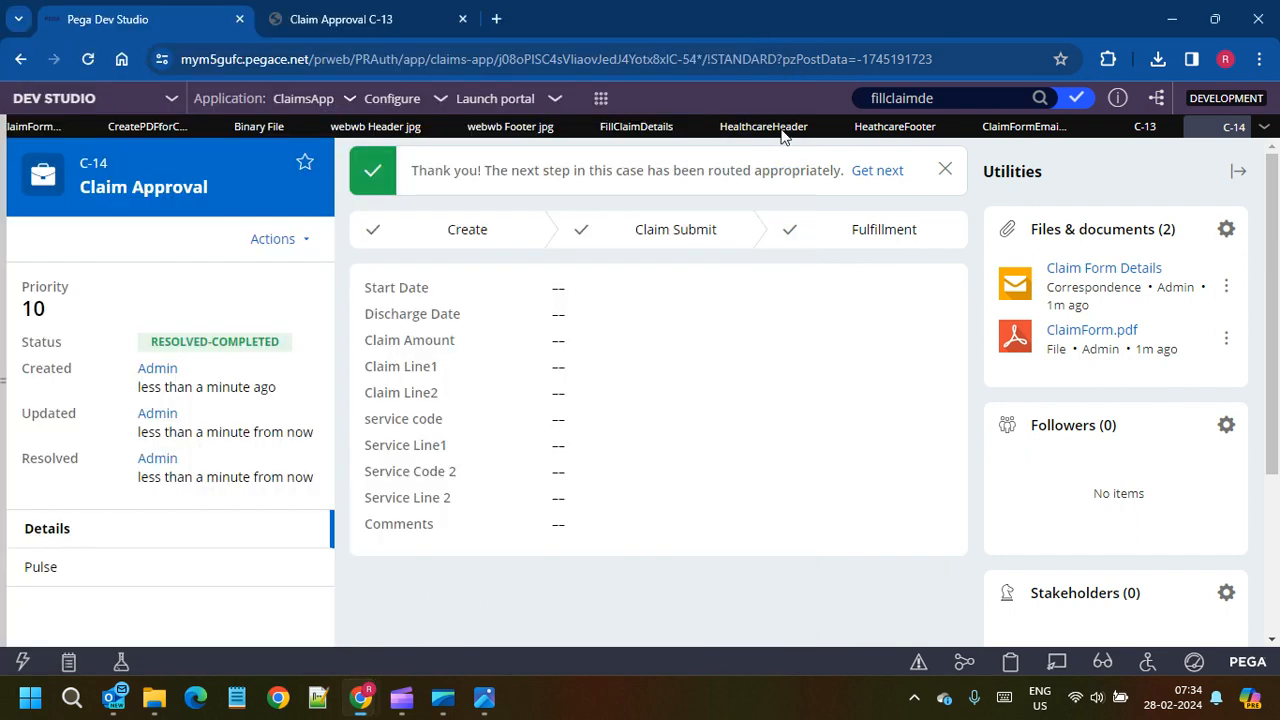
{"action": "left_click", "coordinate": [1071, 338]}
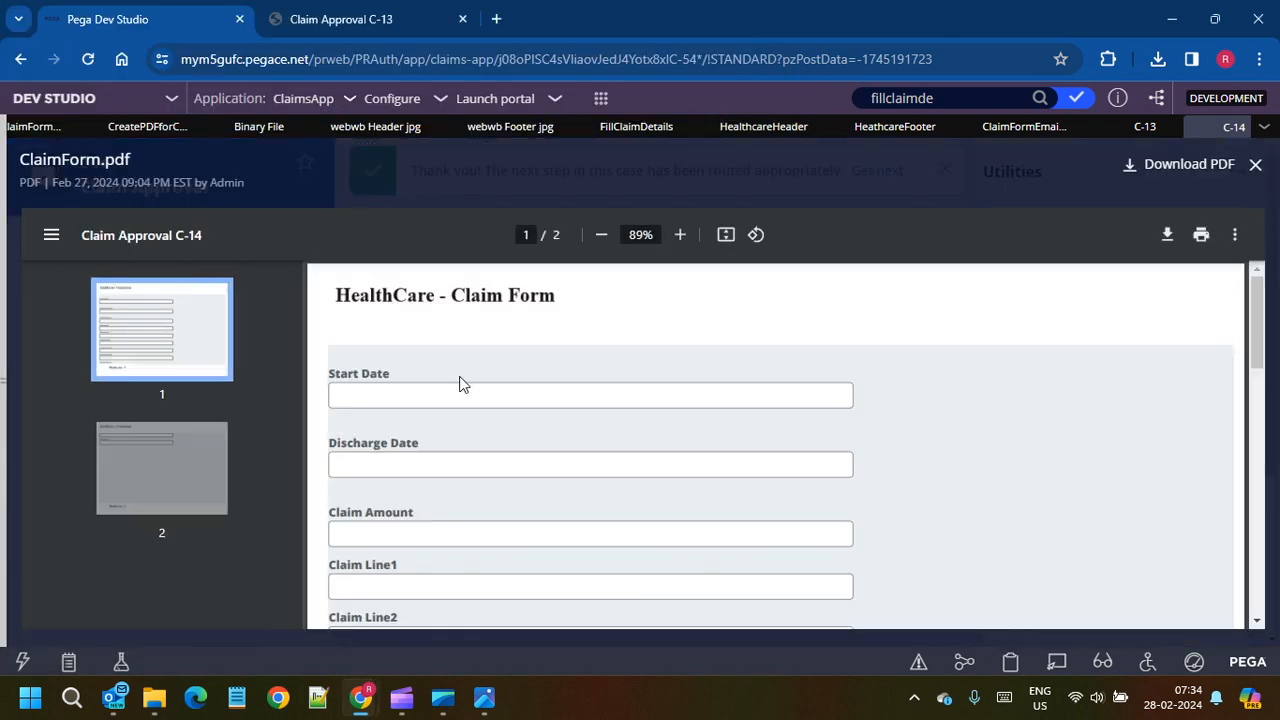
{"action": "left_click", "coordinate": [1255, 166]}
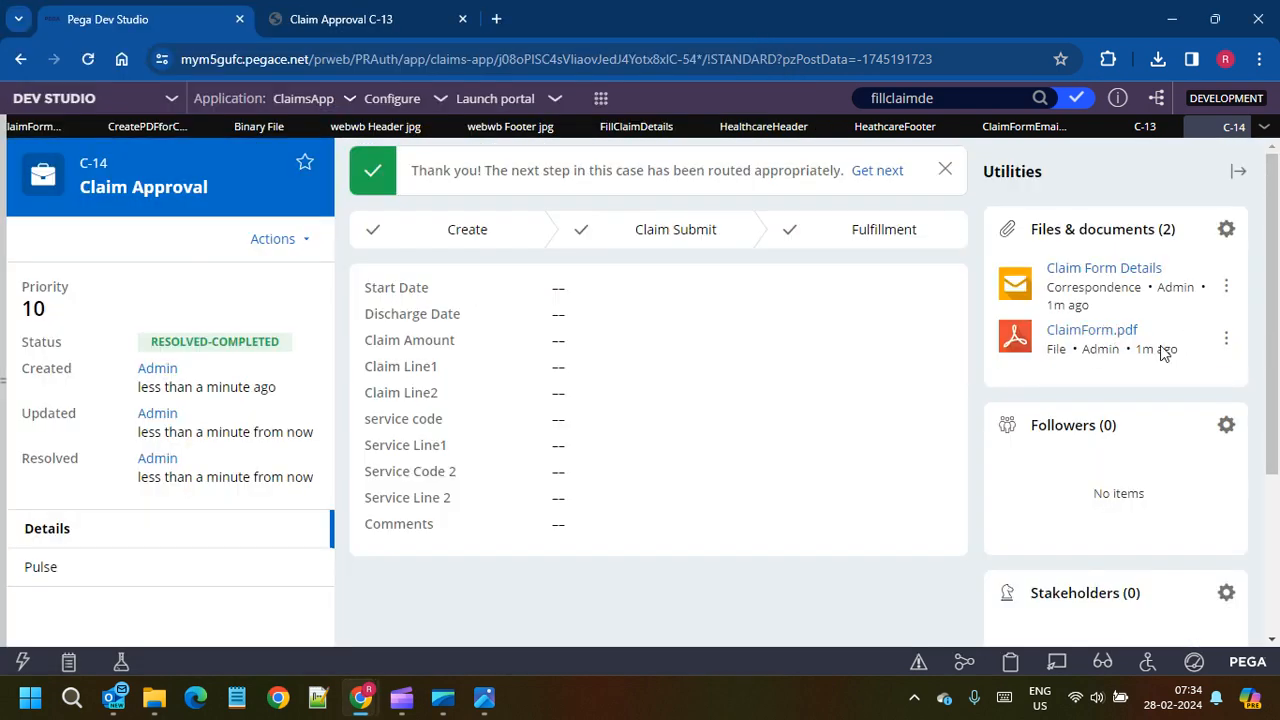
{"action": "triple_click", "coordinate": [1058, 352]}
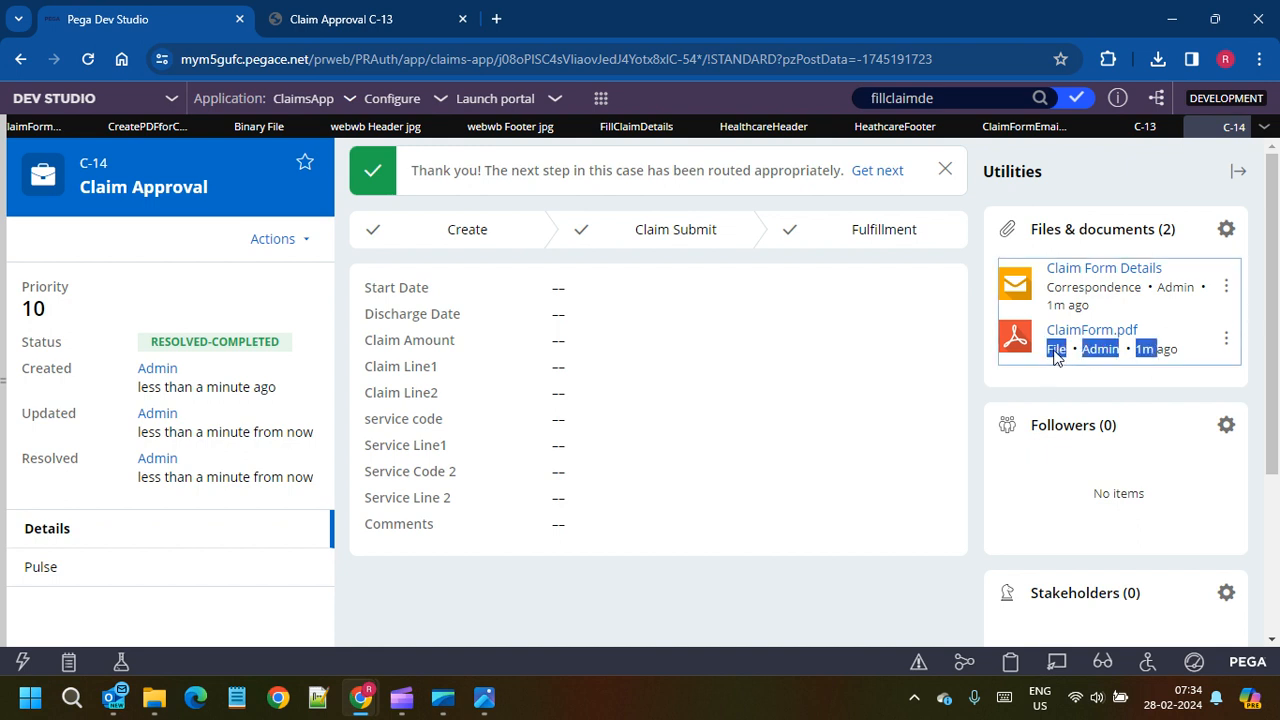
Step: Review the PDF name and attachment category values in the Property-Set step of the CreatePDFforClaimForm activity
{"action": "left_click", "coordinate": [147, 126]}
{"action": "scroll", "coordinate": [245, 335], "scroll_direction": "up", "scroll_amount": 5}
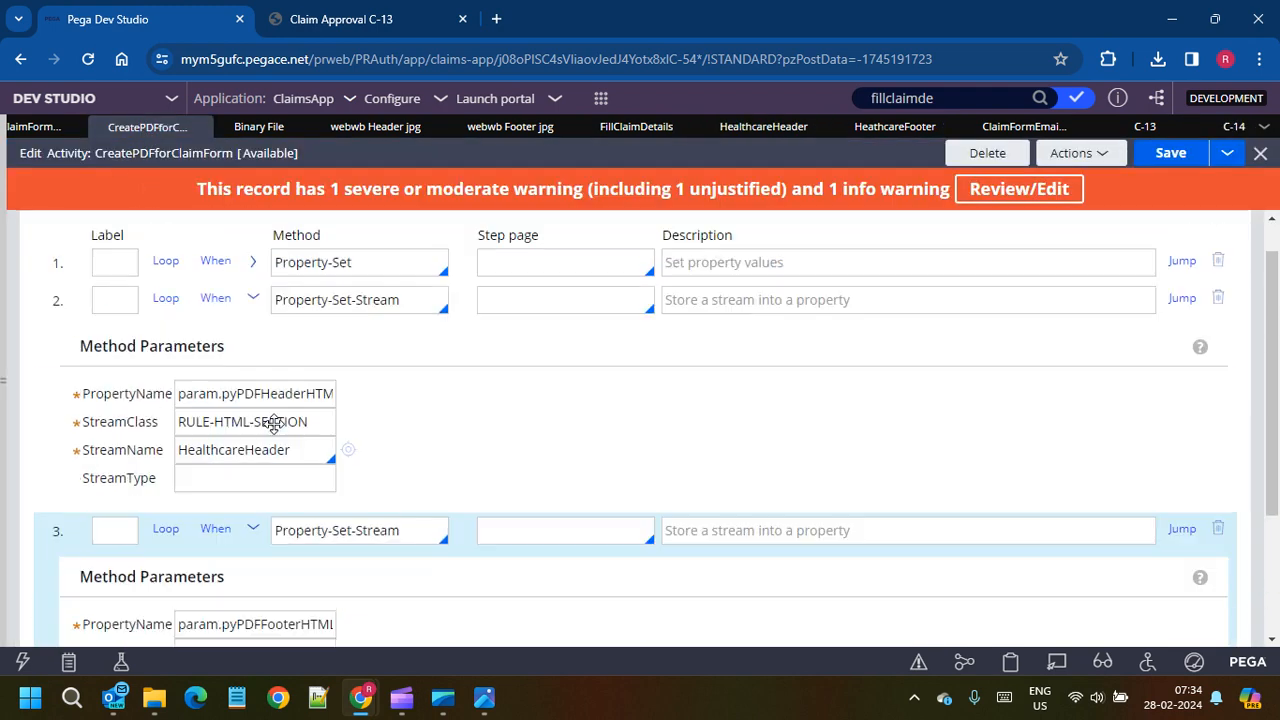
{"action": "left_click", "coordinate": [253, 328]}
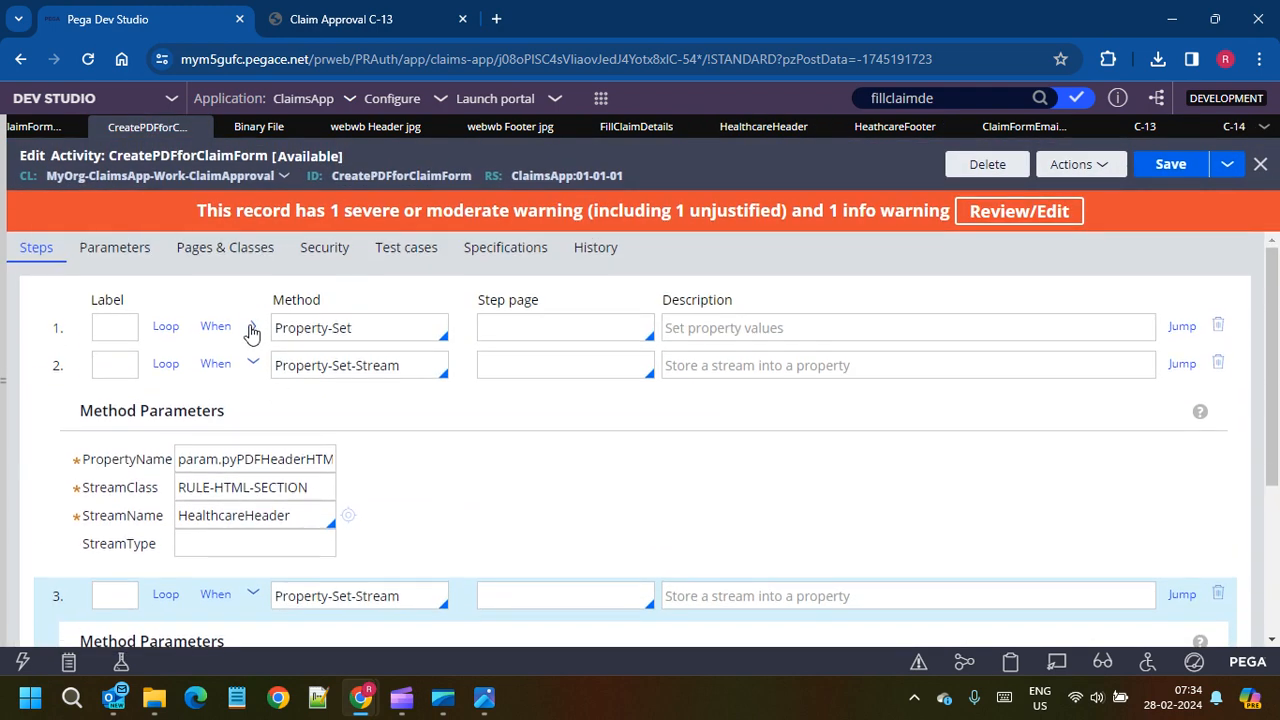
{"action": "double_click", "coordinate": [391, 176]}
{"action": "scroll", "coordinate": [450, 440], "scroll_direction": "down", "scroll_amount": 5}
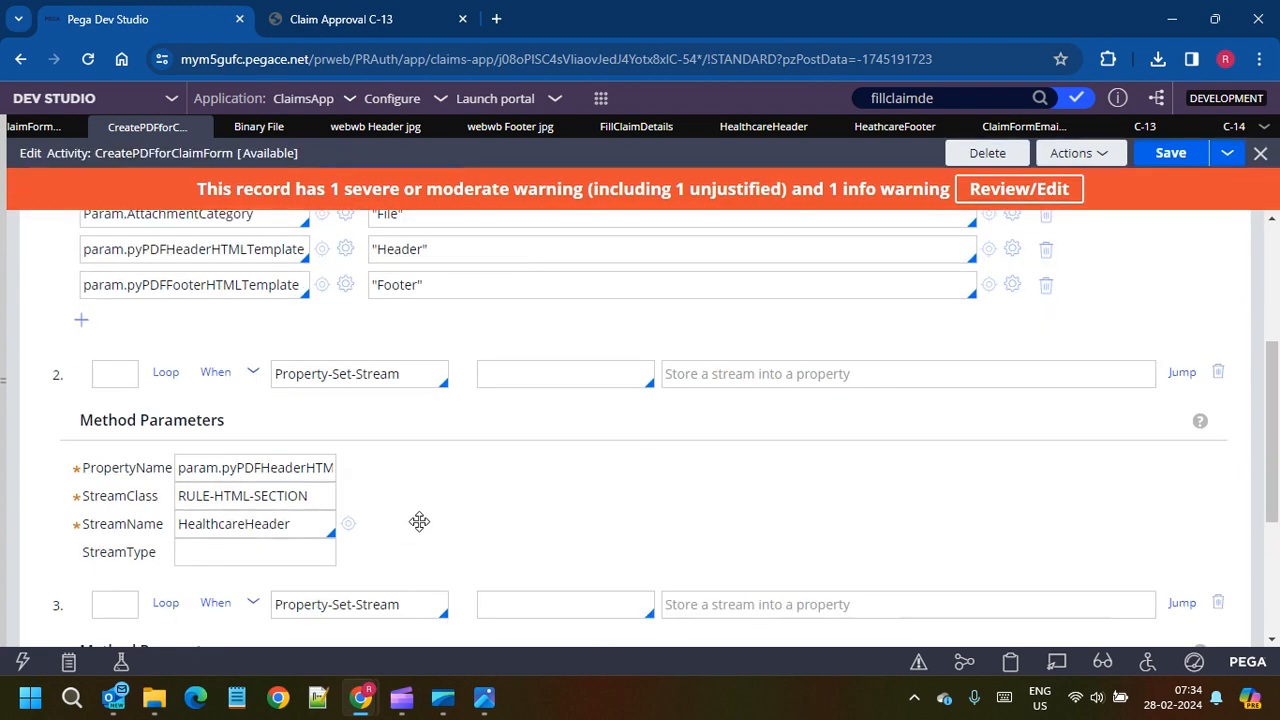
{"action": "scroll", "coordinate": [420, 520], "scroll_direction": "up", "scroll_amount": 4}
{"action": "double_click", "coordinate": [426, 390]}
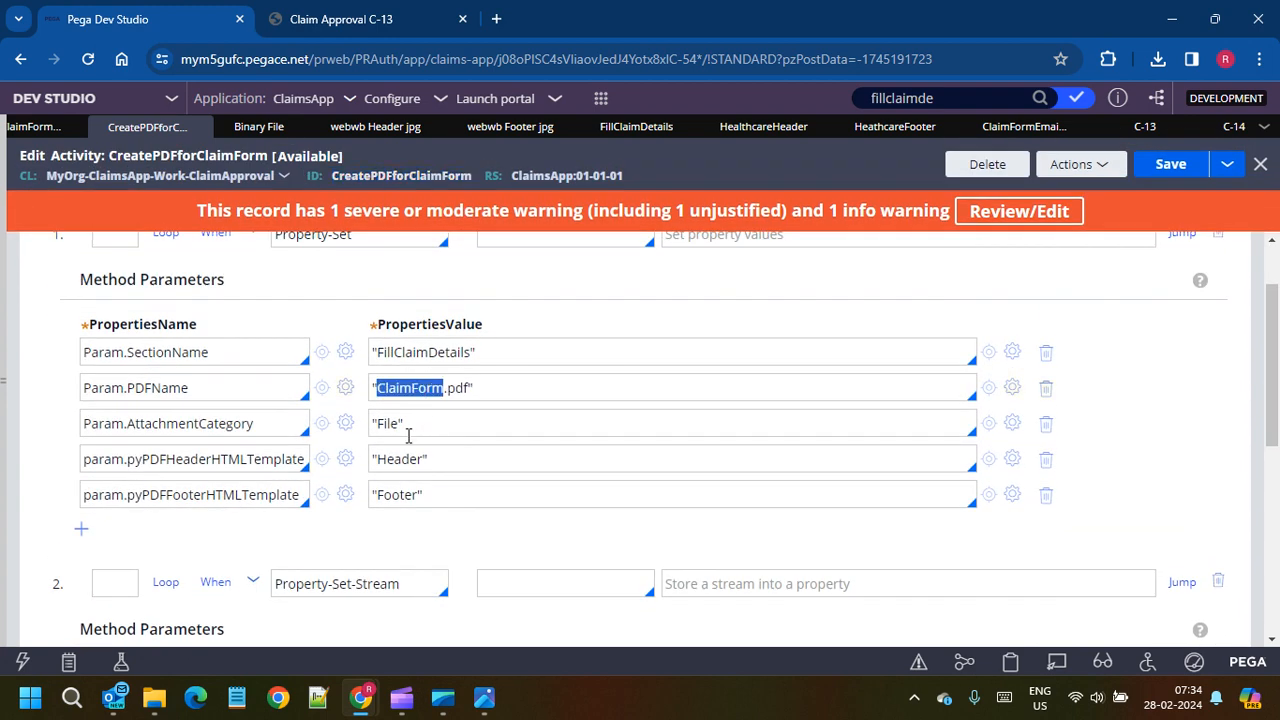
{"action": "double_click", "coordinate": [389, 423]}
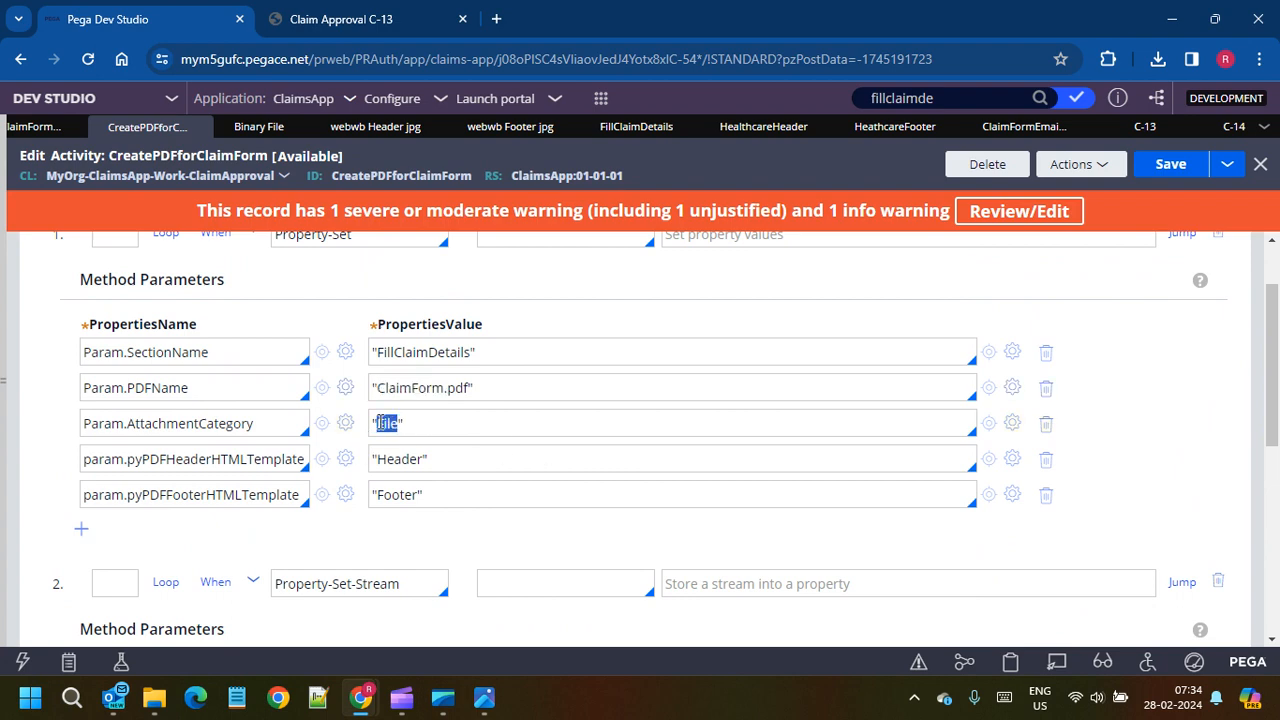
Step: Set Param.AttachmentCategory to "ClaimForms" in the CreatePDFforClaimForm activity, copying the category from the flow's Create PDF step, and save the activity
{"action": "left_click", "coordinate": [28, 127]}
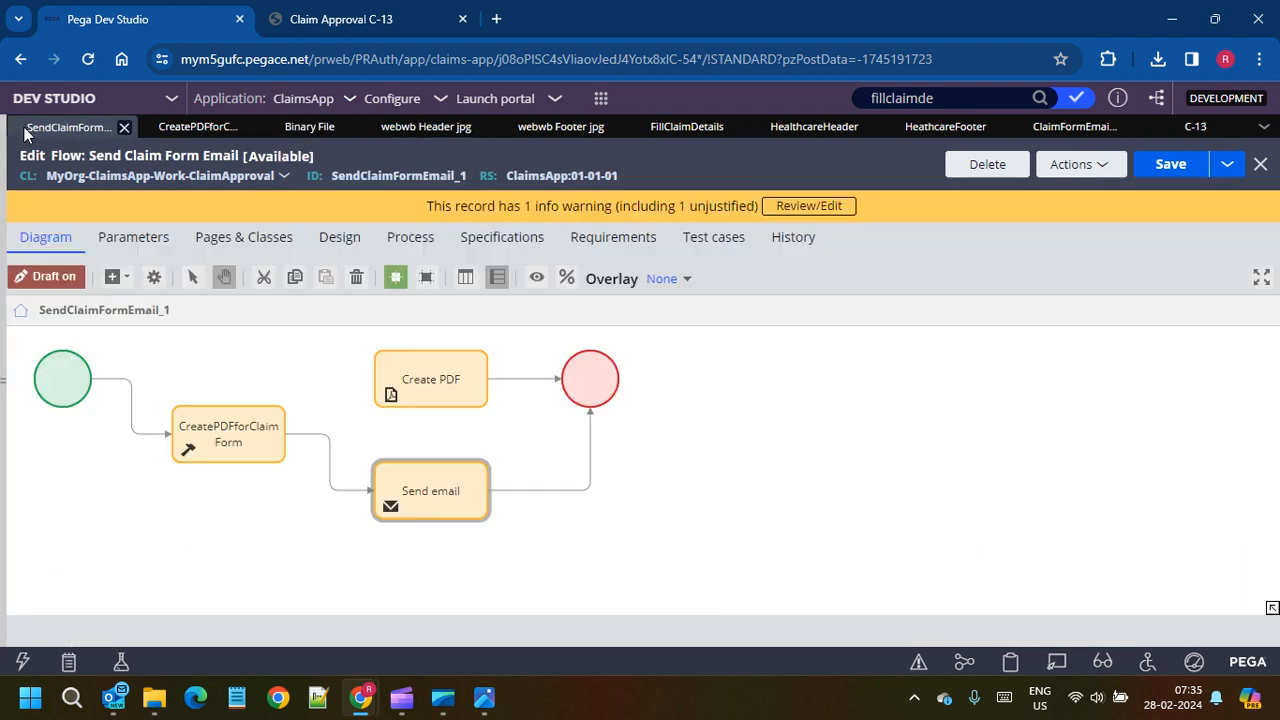
{"action": "double_click", "coordinate": [428, 378]}
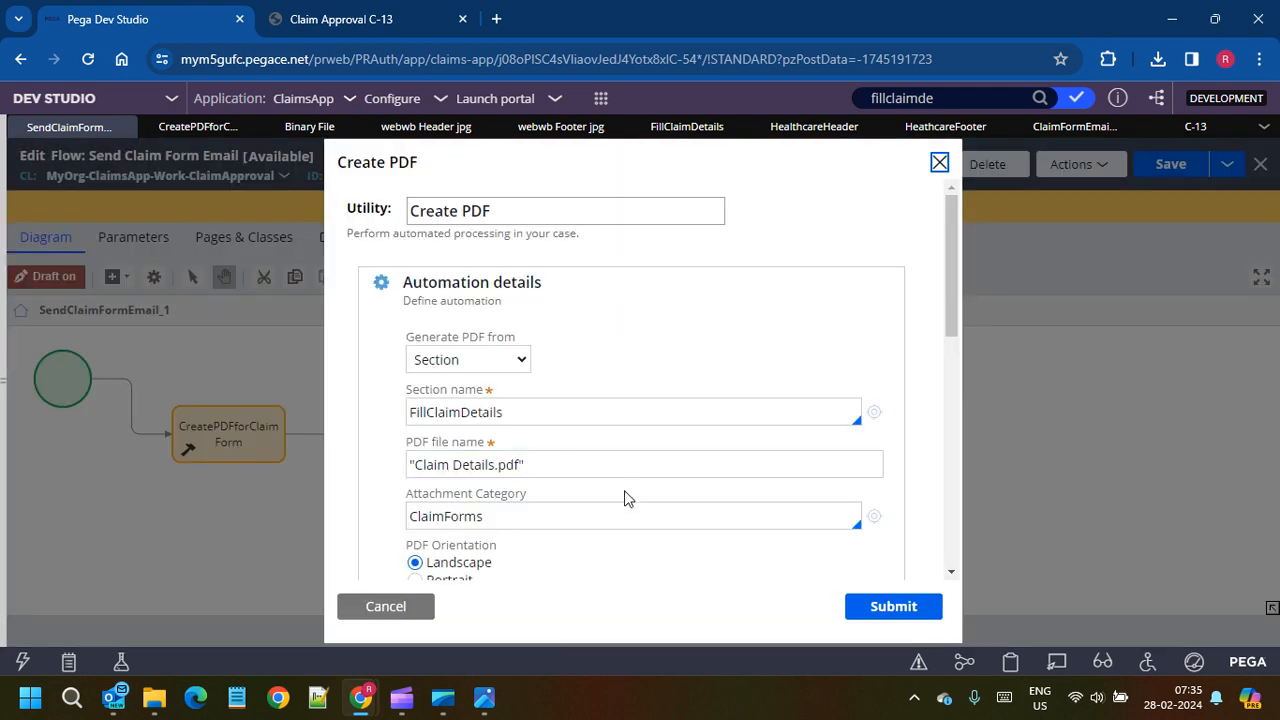
{"action": "double_click", "coordinate": [515, 516]}
{"action": "key", "text": "ctrl+c"}
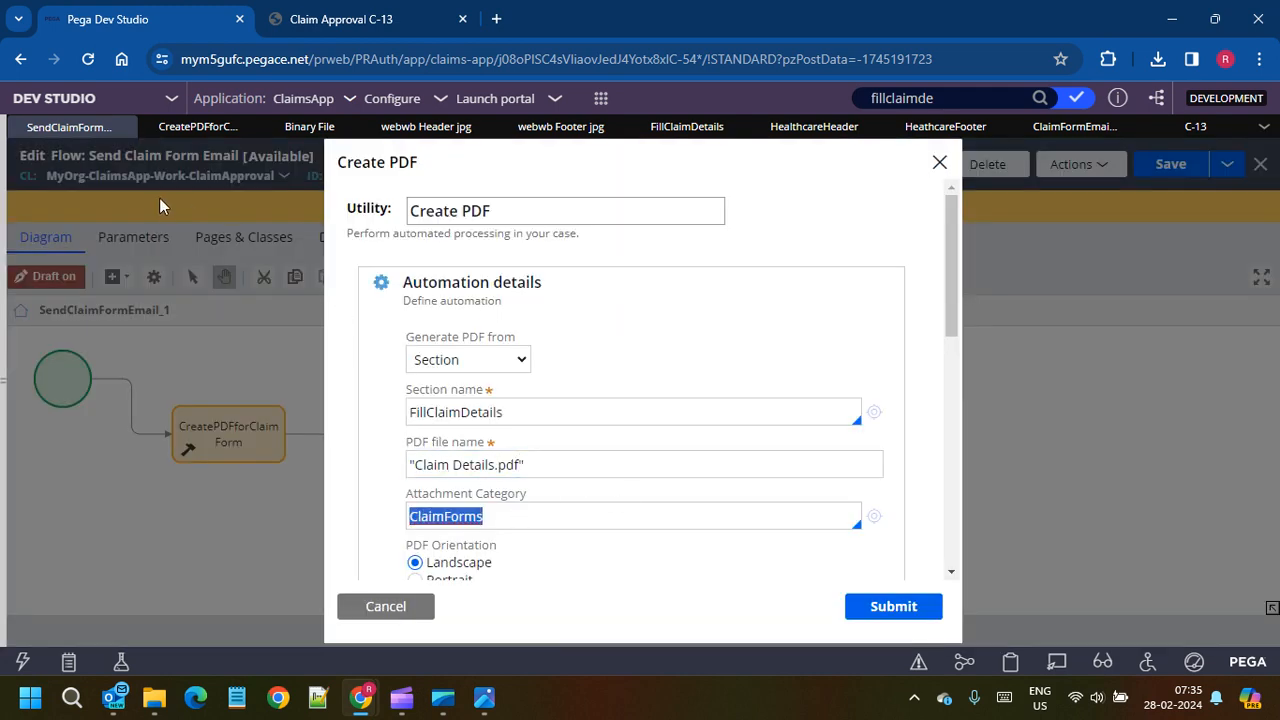
{"action": "left_click", "coordinate": [197, 127]}
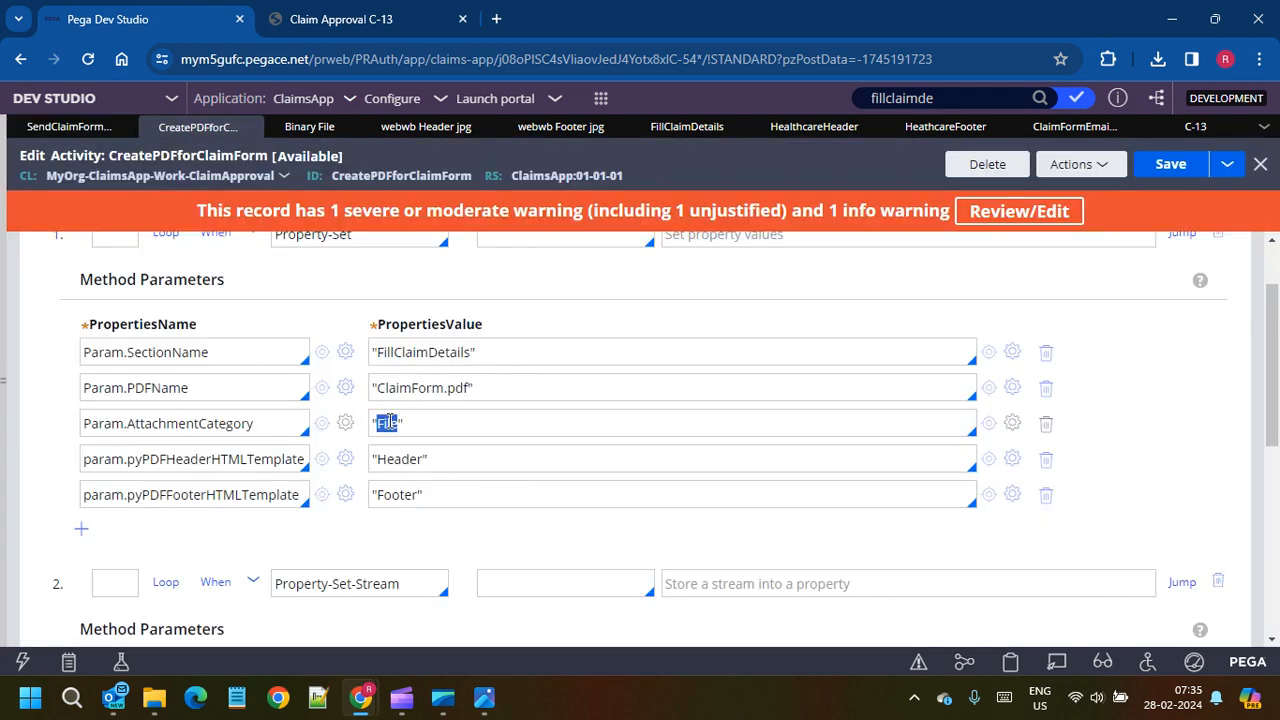
{"action": "key", "text": "ctrl+v"}
{"action": "left_click", "coordinate": [1171, 164]}
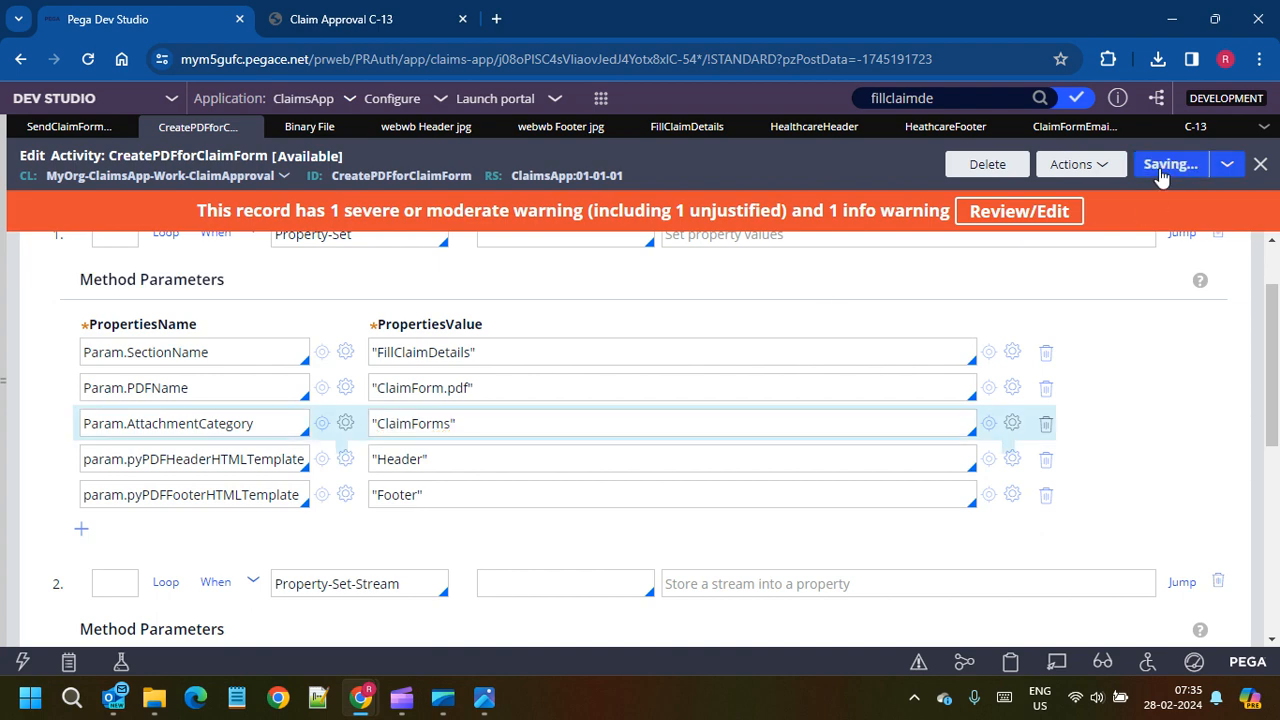
Step: Create another Claim Approval case and submit its claim details form with all fields left blank
{"action": "left_click", "coordinate": [601, 98]}
{"action": "left_click", "coordinate": [667, 115]}
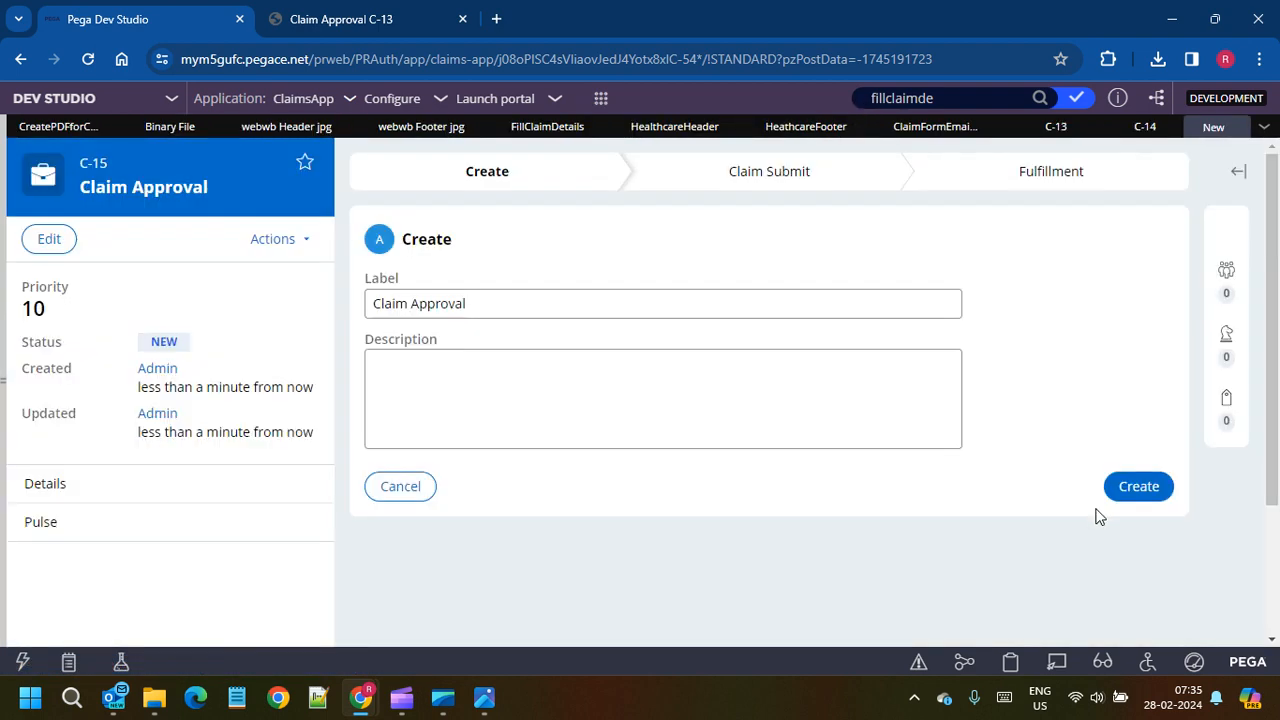
{"action": "left_click", "coordinate": [1138, 494]}
{"action": "scroll", "coordinate": [1163, 560], "scroll_direction": "down", "scroll_amount": 3}
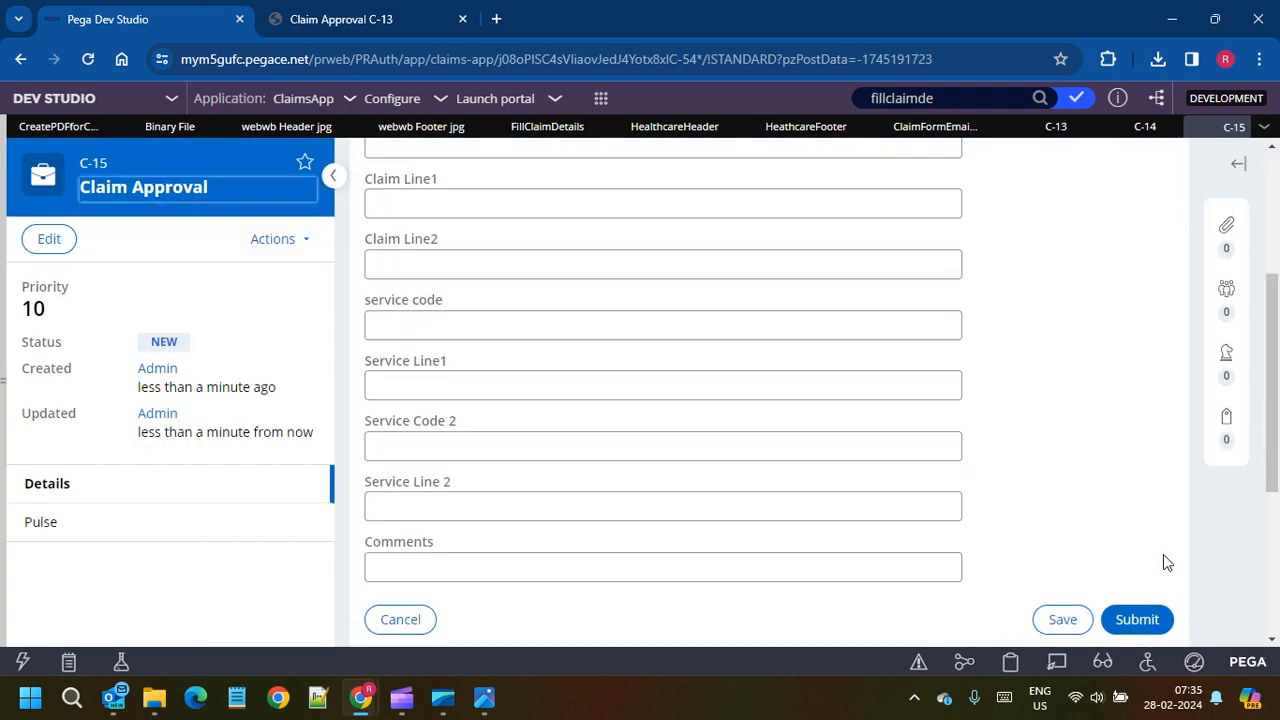
{"action": "left_click", "coordinate": [1137, 619]}
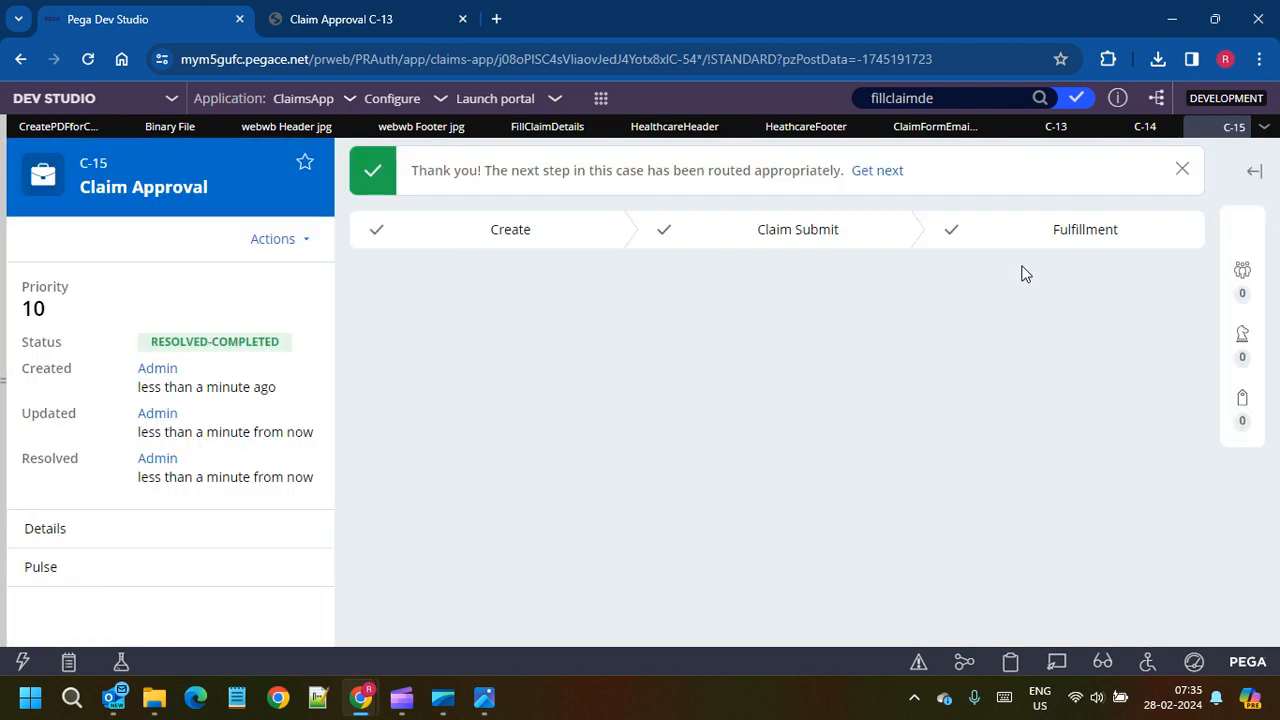
Step: Check the attachment categories in the new case's files and open its Claim Form Details email to review the attached PDF
{"action": "left_click", "coordinate": [1240, 245]}
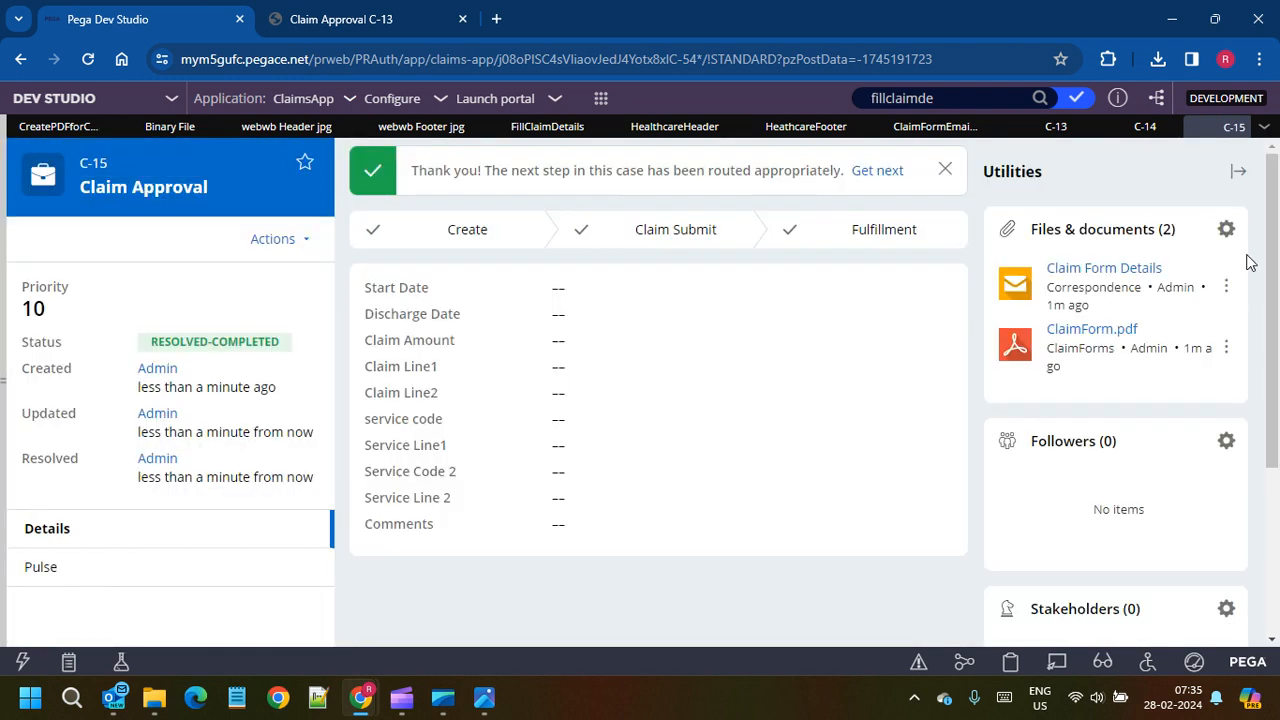
{"action": "left_click", "coordinate": [1106, 273]}
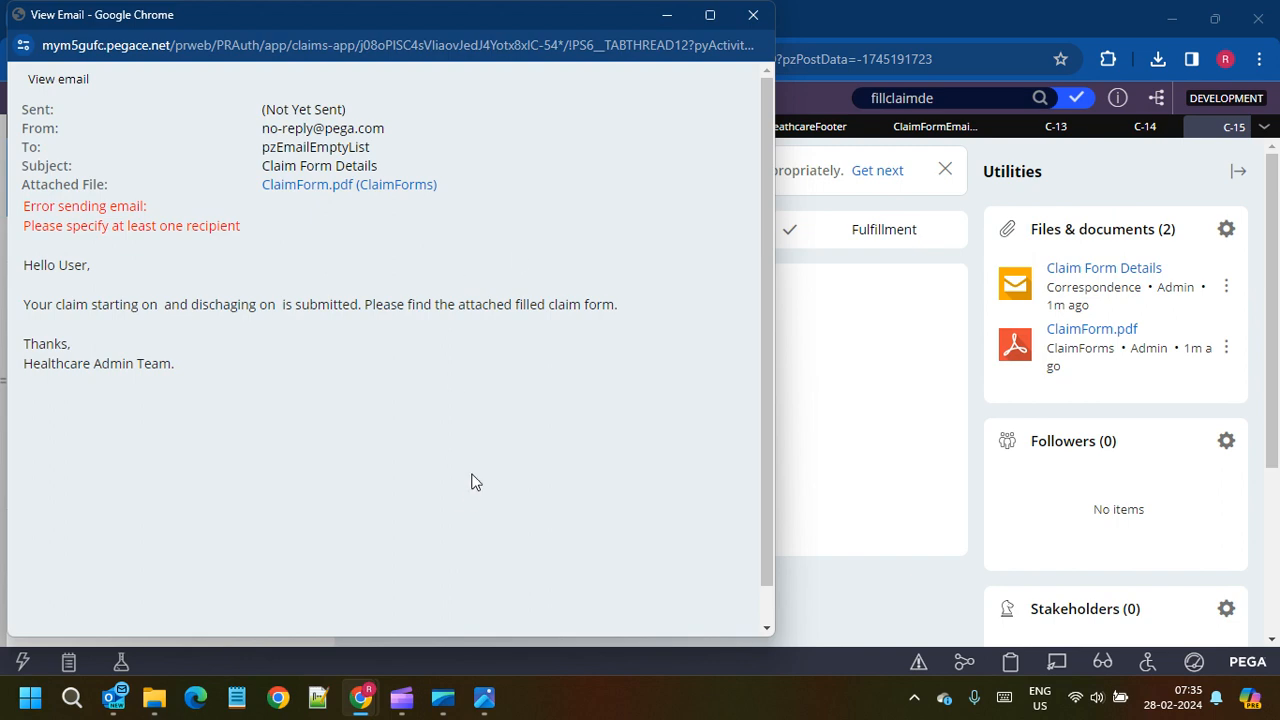
{"action": "left_click", "coordinate": [401, 697]}
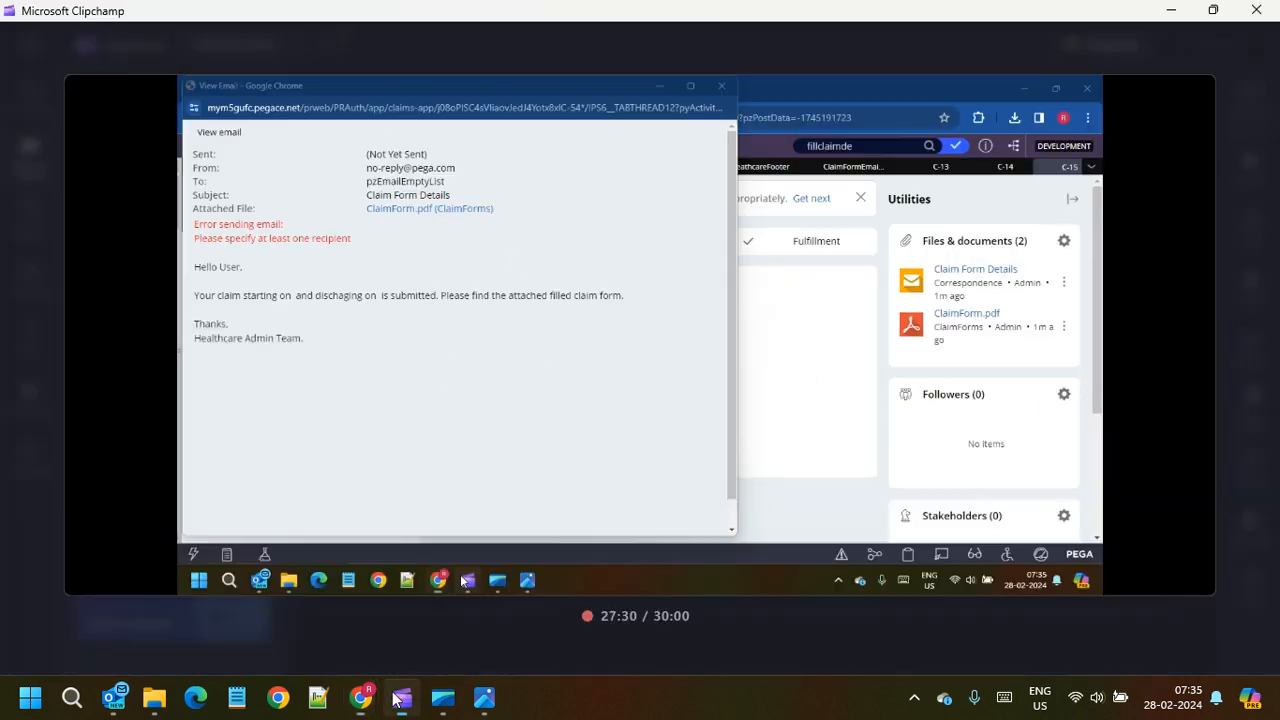